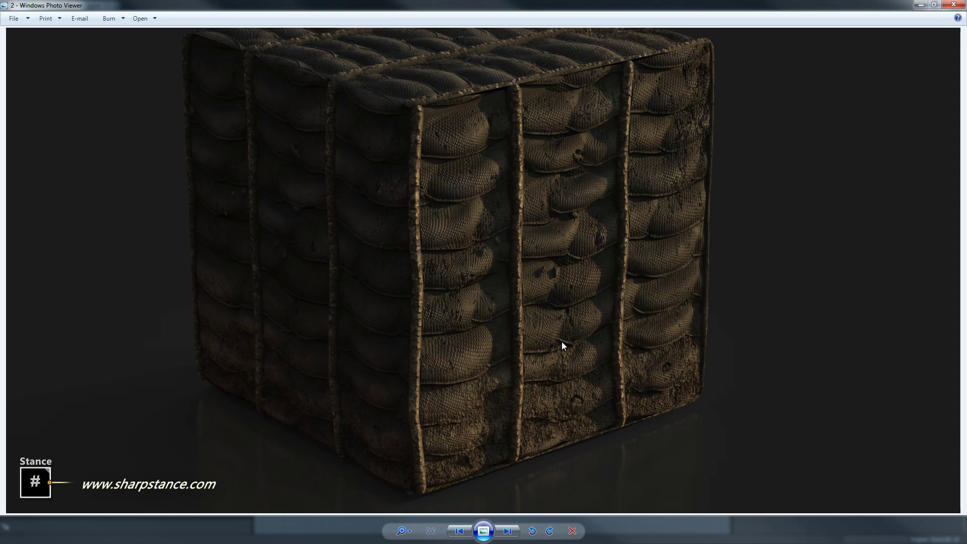
Look through the rendered images of the trench wall material, then close the image viewer
{"action": "left_click", "coordinate": [459, 531]}
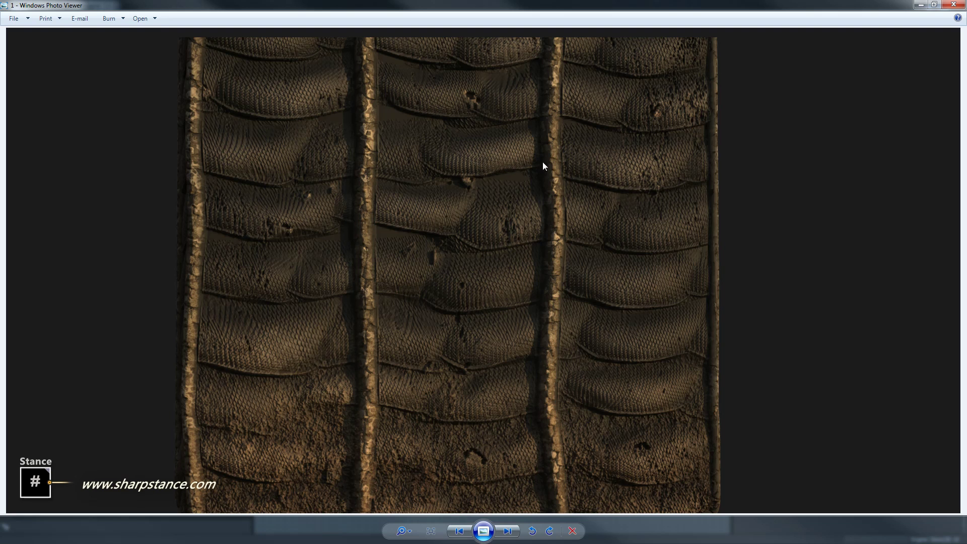
{"action": "left_click", "coordinate": [508, 531]}
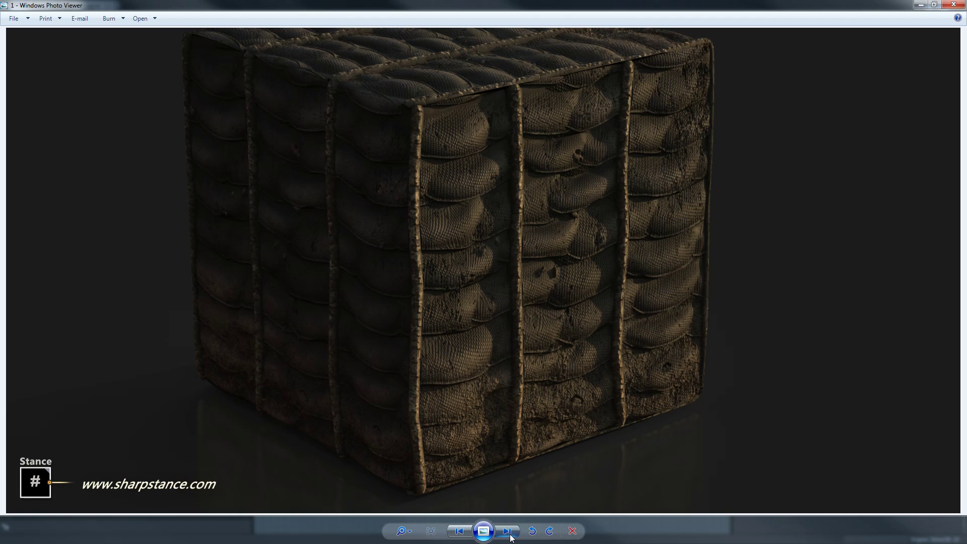
{"action": "left_click", "coordinate": [507, 531]}
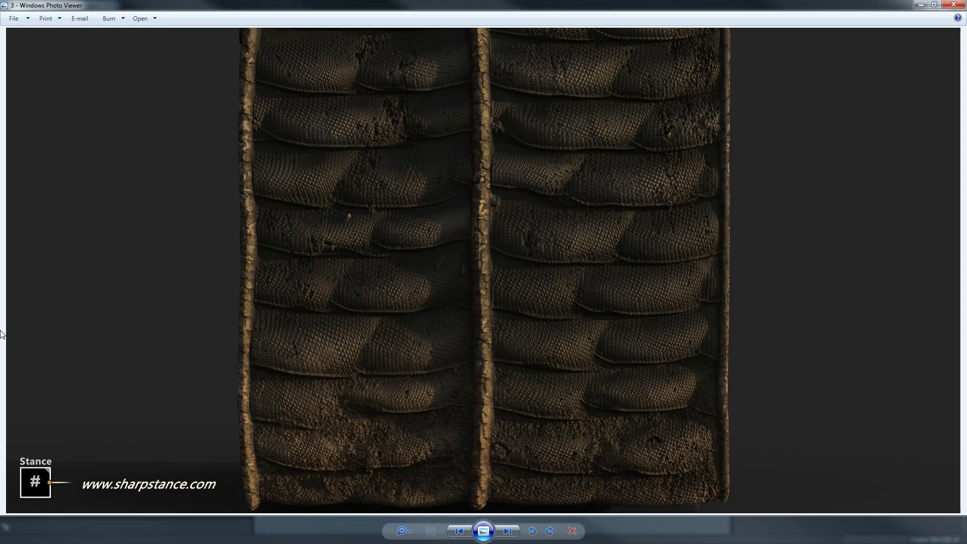
{"action": "left_click", "coordinate": [507, 531]}
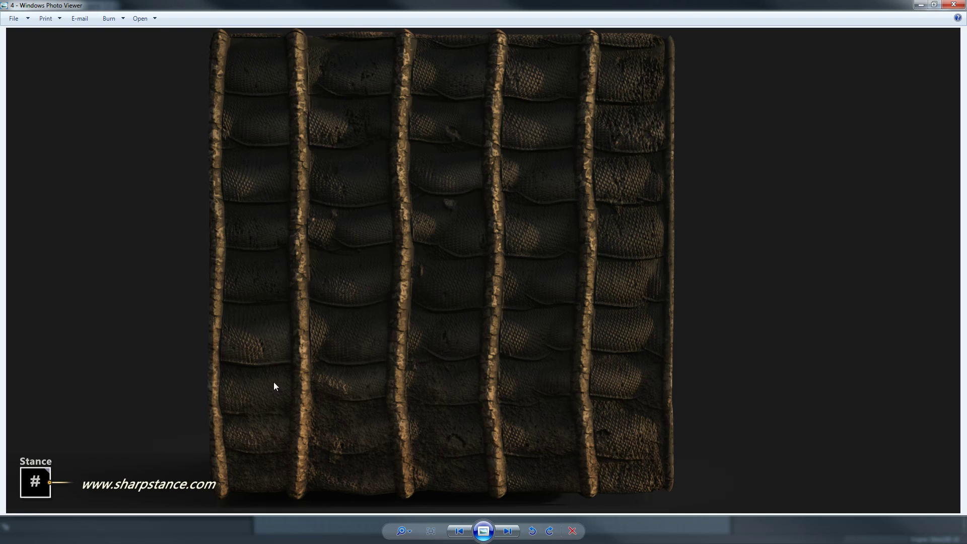
{"action": "left_click", "coordinate": [508, 531]}
{"action": "left_click", "coordinate": [456, 532]}
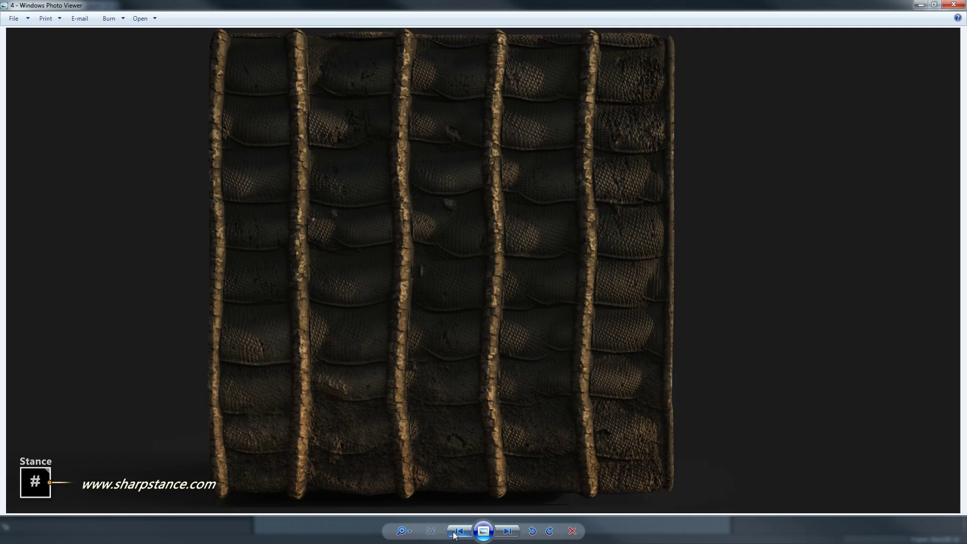
{"action": "left_click", "coordinate": [459, 531]}
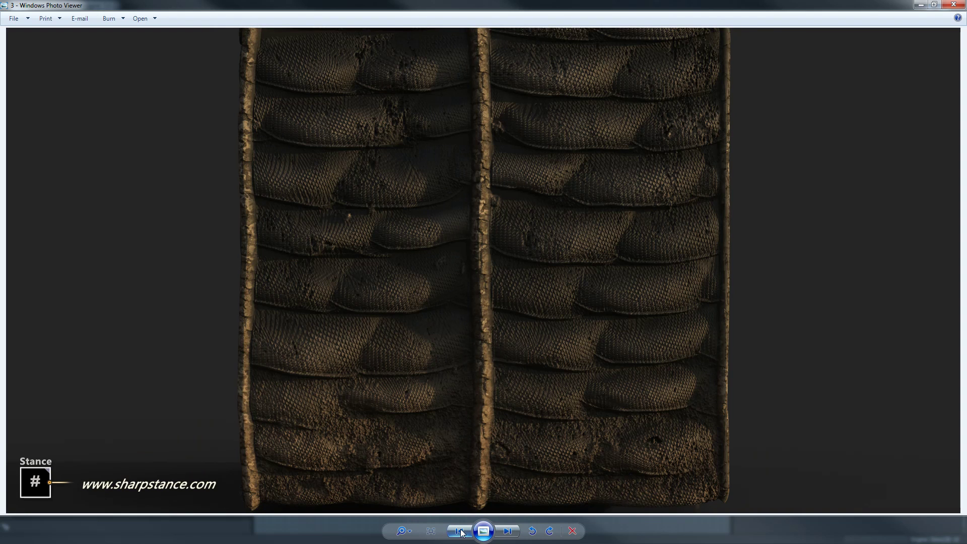
{"action": "left_click", "coordinate": [459, 532]}
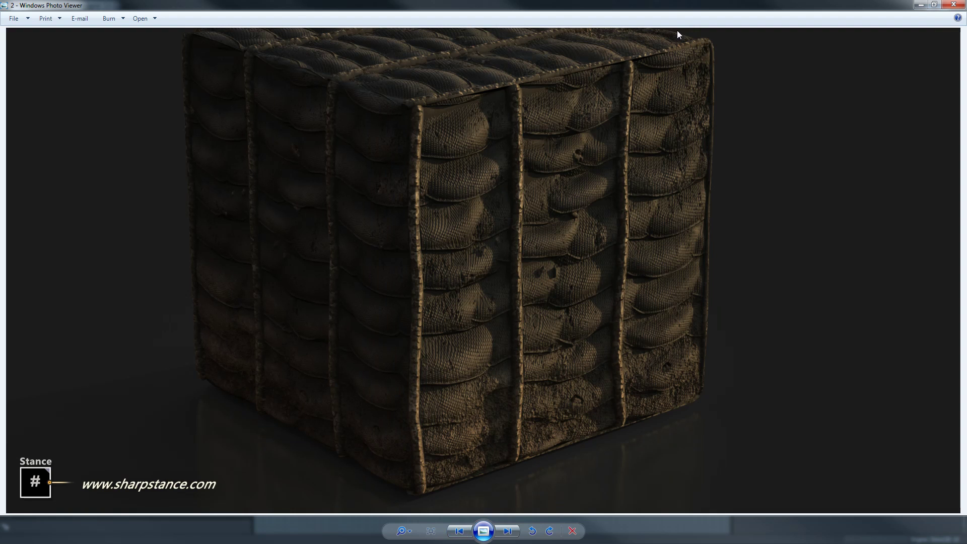
{"action": "left_click", "coordinate": [952, 6]}
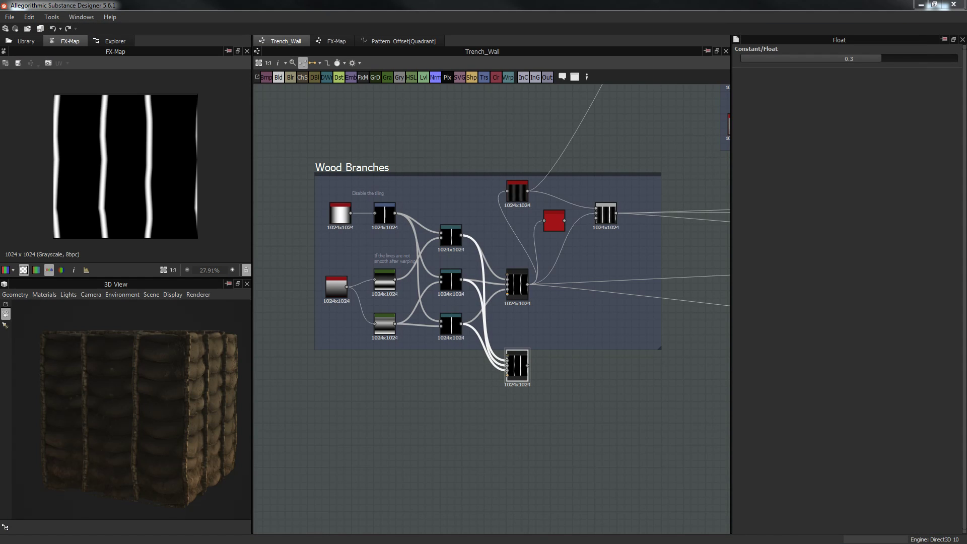
Switch to the browser, look over the Stone Floor post on the Sharpstance Patreon page, and close the window
{"action": "left_click_drag", "start_coordinate": [966, 32], "coordinate": [481, 29]}
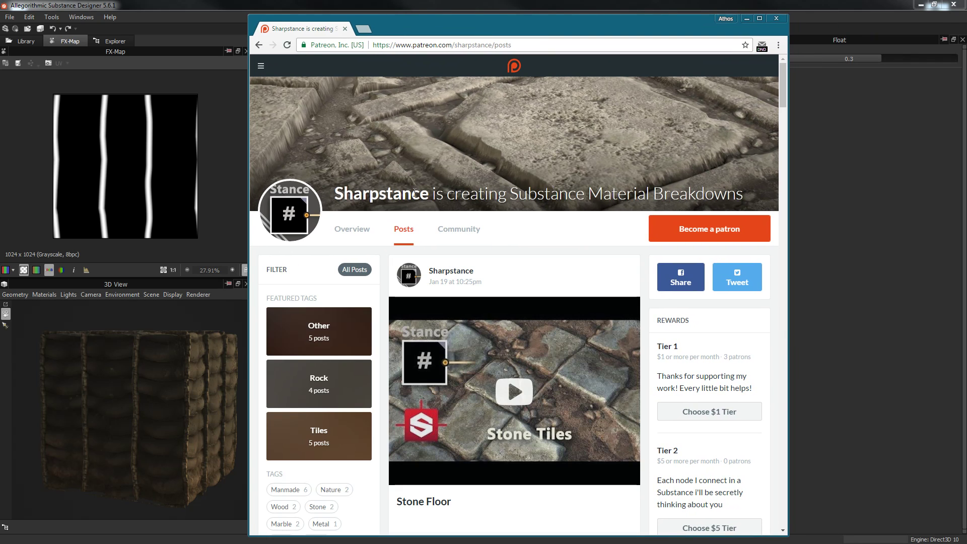
{"action": "scroll", "coordinate": [483, 270], "scroll_direction": "down", "scroll_amount": 2}
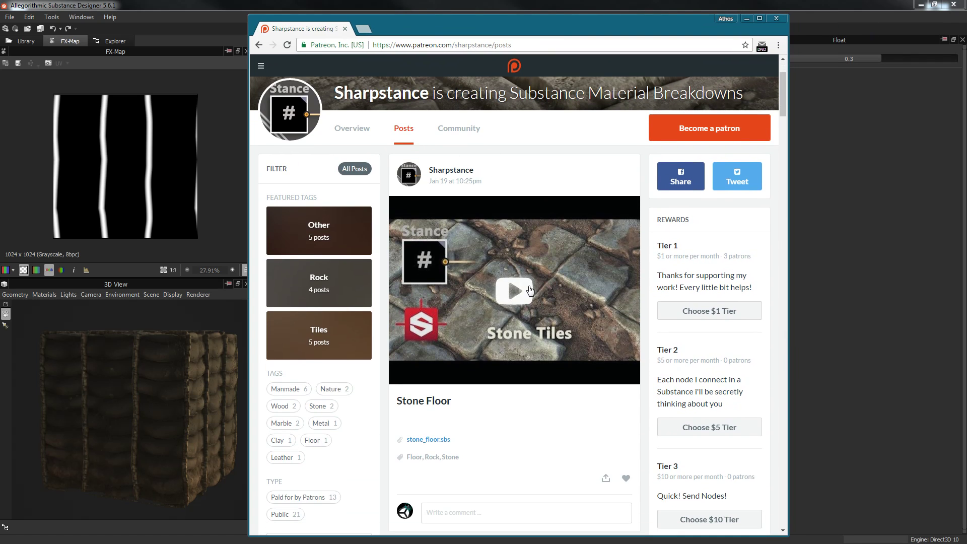
{"action": "scroll", "coordinate": [530, 290], "scroll_direction": "down", "scroll_amount": 2}
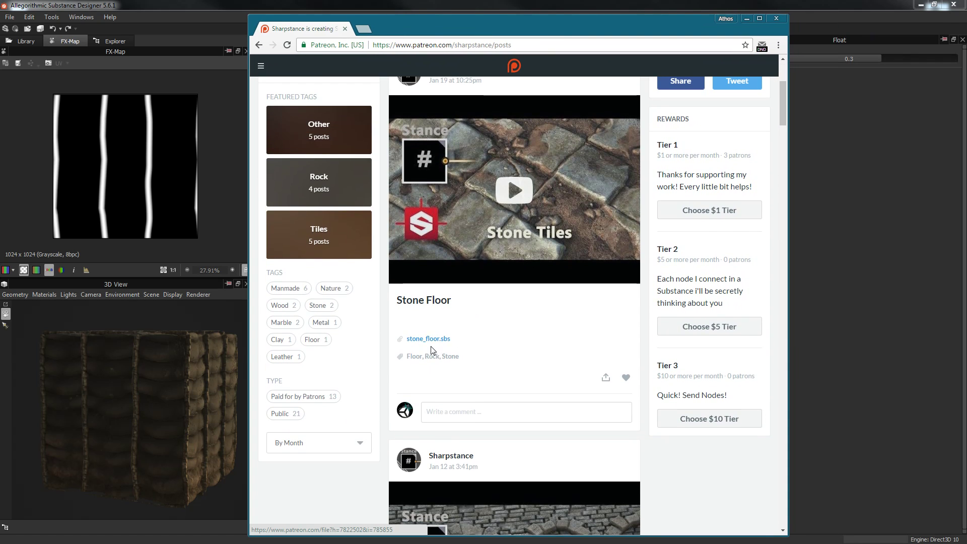
{"action": "scroll", "coordinate": [453, 262], "scroll_direction": "up", "scroll_amount": 2}
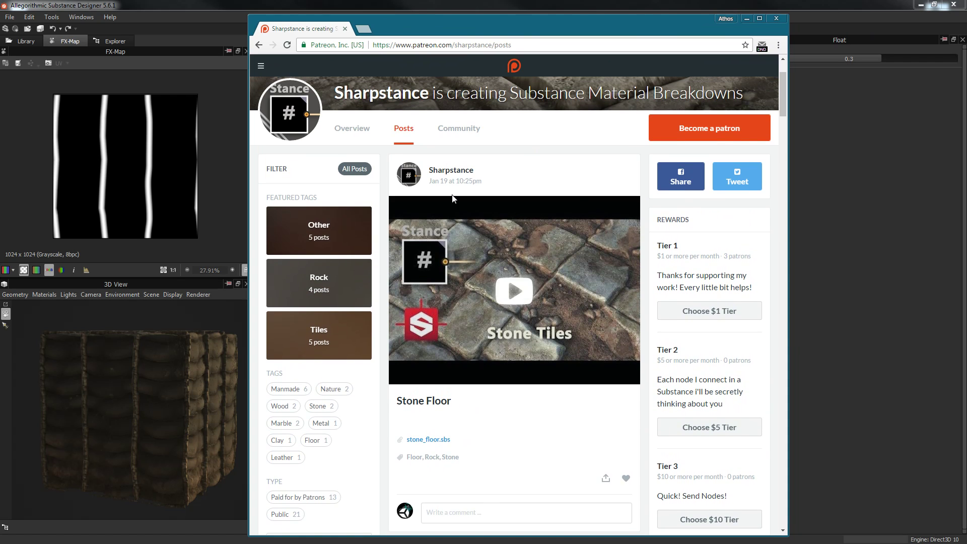
{"action": "scroll", "coordinate": [474, 428], "scroll_direction": "down", "scroll_amount": 1}
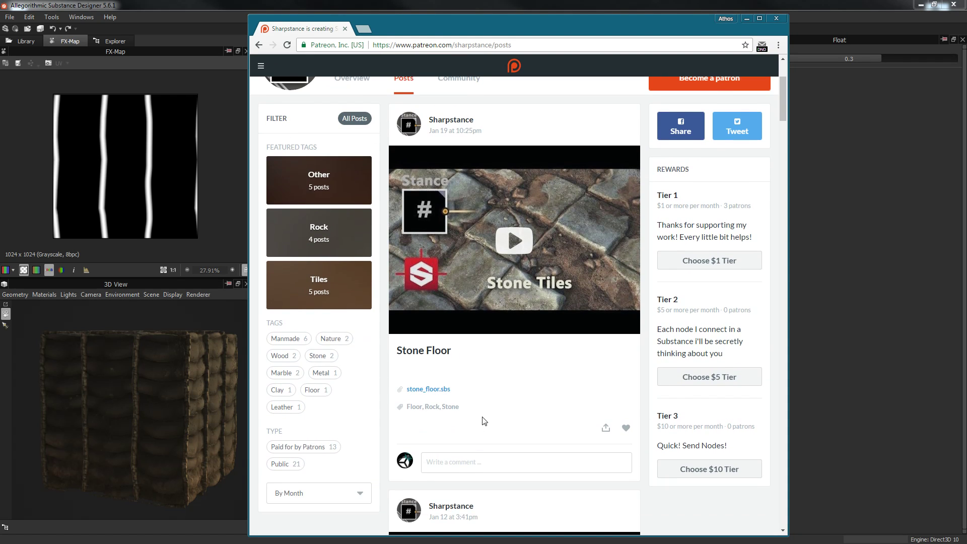
{"action": "scroll", "coordinate": [453, 182], "scroll_direction": "up", "scroll_amount": 1}
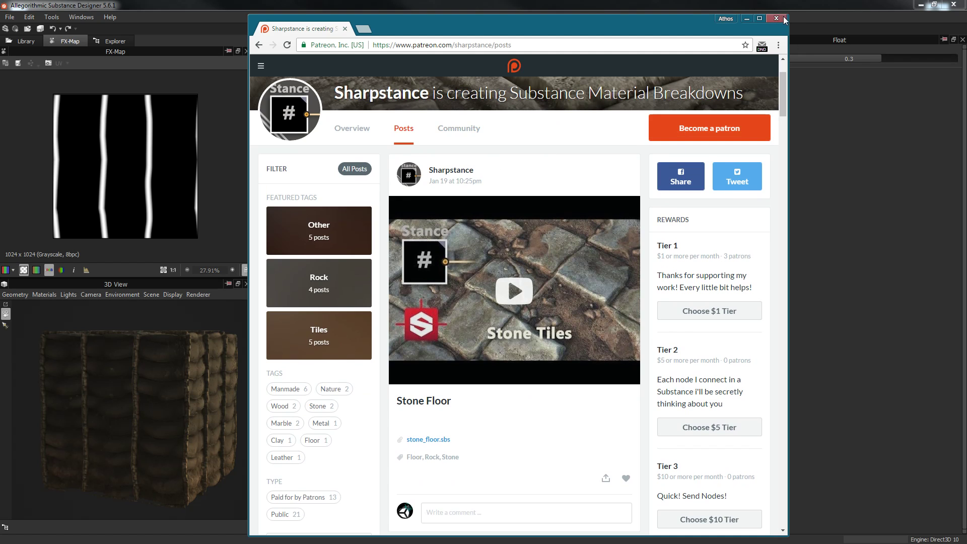
{"action": "left_click", "coordinate": [776, 18]}
Examine the nodes in the Wood Branches frame and the branches on the cube in the 3D view
{"action": "middle_click_drag", "start_coordinate": [610, 378], "coordinate": [618, 398]}
{"action": "middle_click_drag", "start_coordinate": [354, 171], "coordinate": [358, 141]}
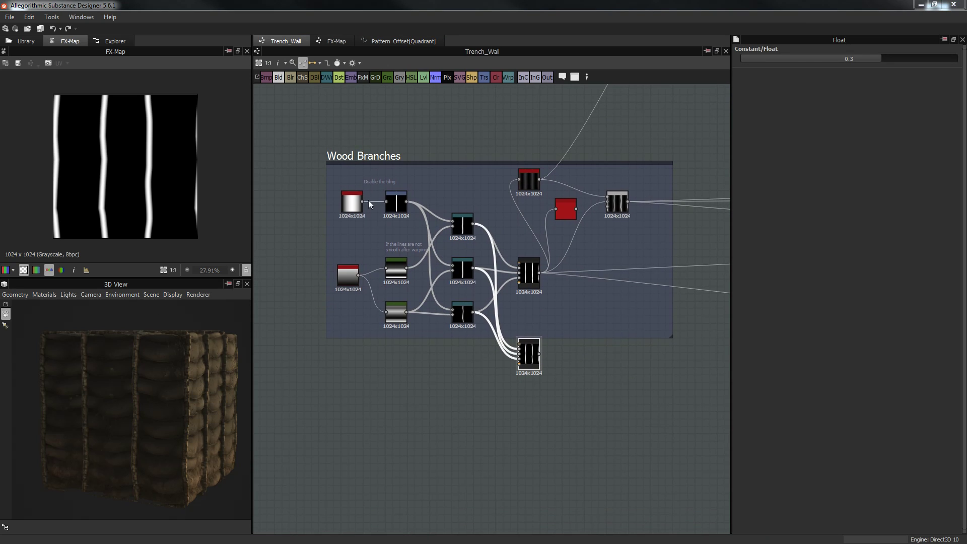
{"action": "middle_click_drag", "start_coordinate": [434, 174], "coordinate": [575, 134]}
{"action": "scroll", "coordinate": [412, 176], "scroll_direction": "up", "scroll_amount": 2}
{"action": "middle_click_drag", "start_coordinate": [490, 141], "coordinate": [468, 131]}
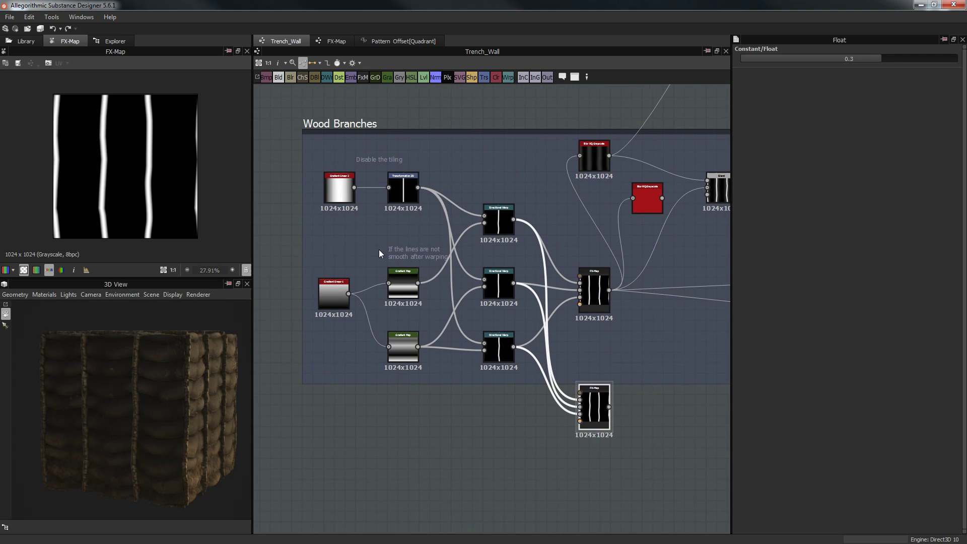
{"action": "scroll", "coordinate": [379, 249], "scroll_direction": "up", "scroll_amount": 3}
{"action": "middle_click_drag", "start_coordinate": [393, 250], "coordinate": [425, 309]}
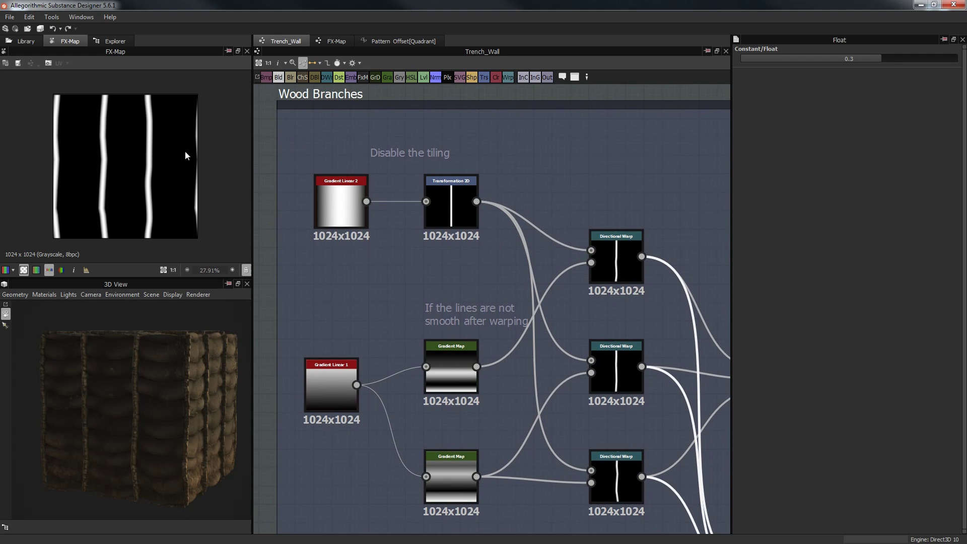
{"action": "left_click_drag", "start_coordinate": [199, 382], "coordinate": [109, 397]}
{"action": "scroll", "coordinate": [109, 396], "scroll_direction": "up", "scroll_amount": 2}
{"action": "middle_click_drag", "start_coordinate": [464, 228], "coordinate": [455, 228]}
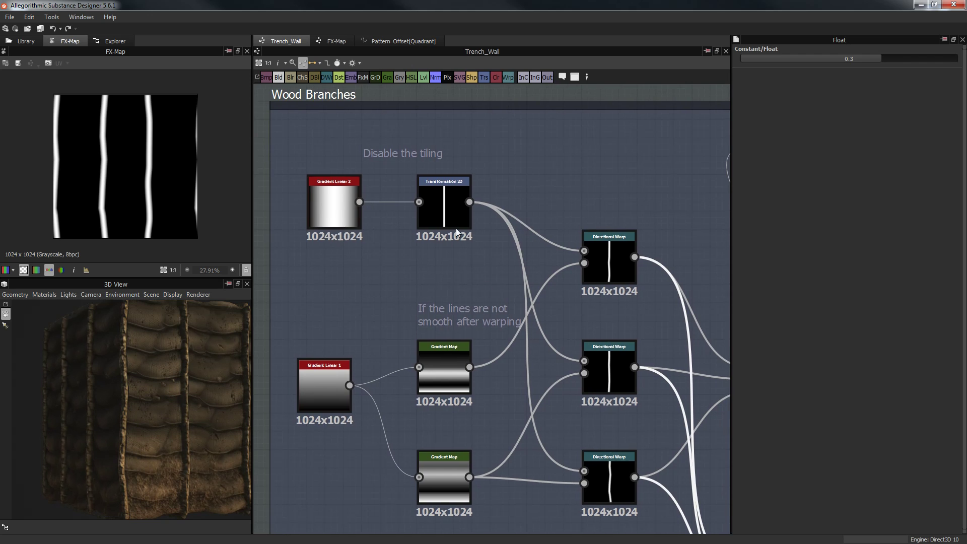
{"action": "middle_click_drag", "start_coordinate": [426, 302], "coordinate": [445, 304]}
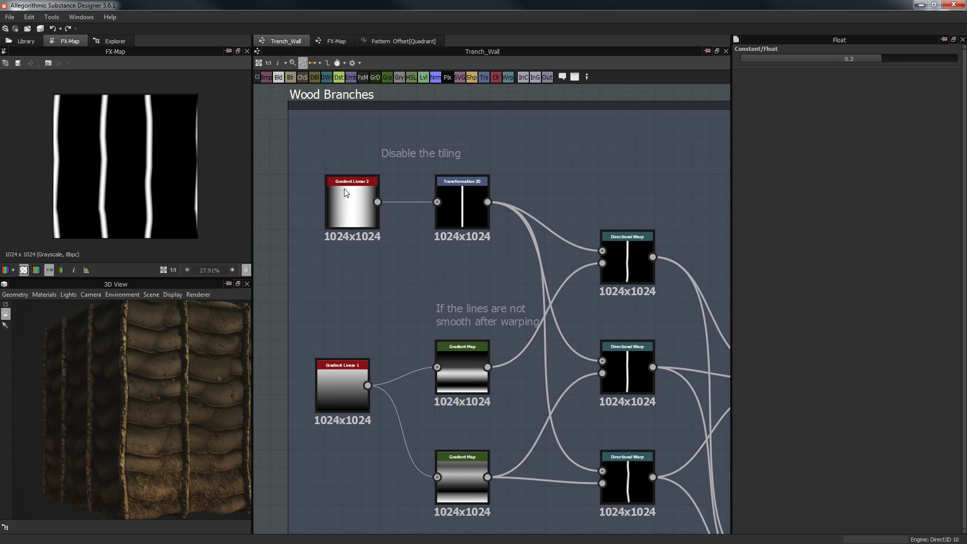
Inspect the Gradient Linear 2 node's No Tiling setting and preview the Transformation 2D node it feeds
{"action": "double_click", "coordinate": [343, 190]}
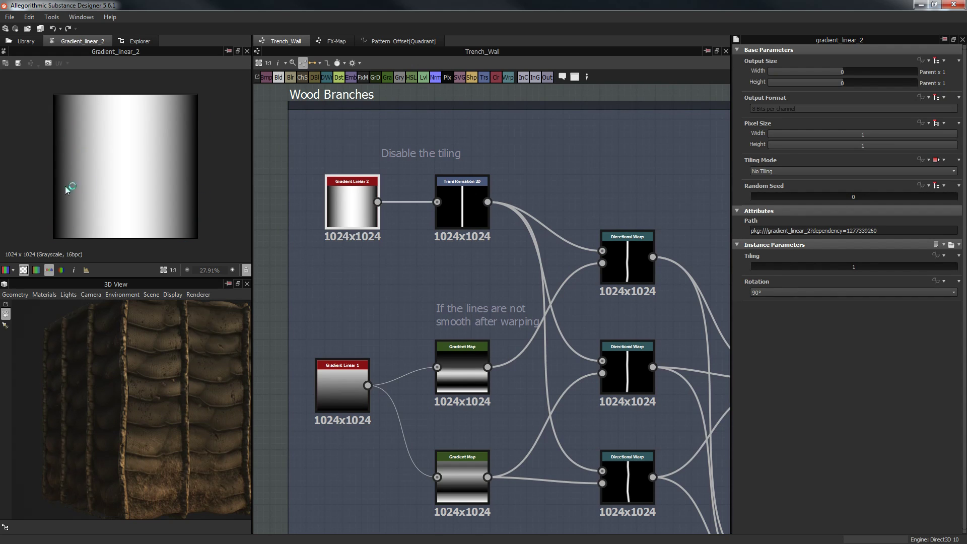
{"action": "double_click", "coordinate": [428, 222]}
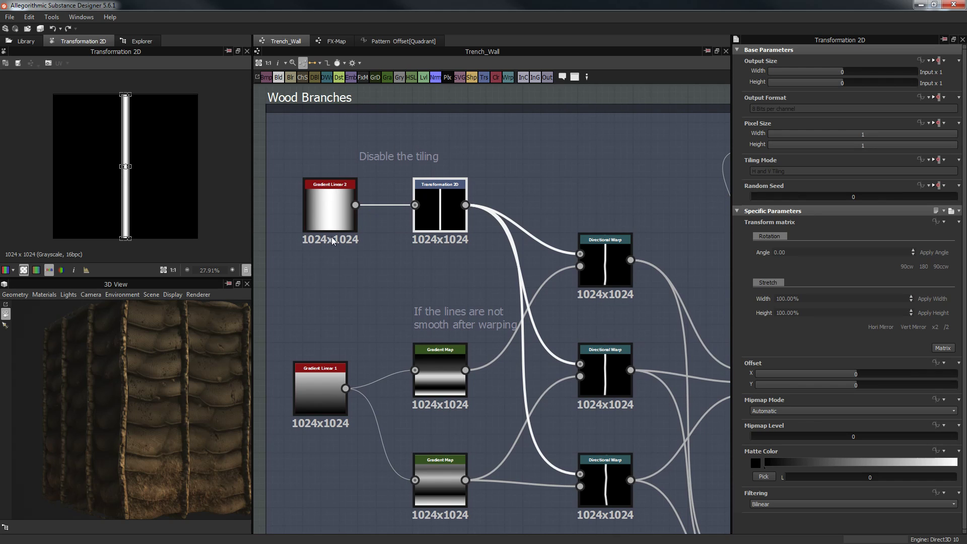
{"action": "left_click", "coordinate": [338, 206]}
{"action": "double_click", "coordinate": [337, 202]}
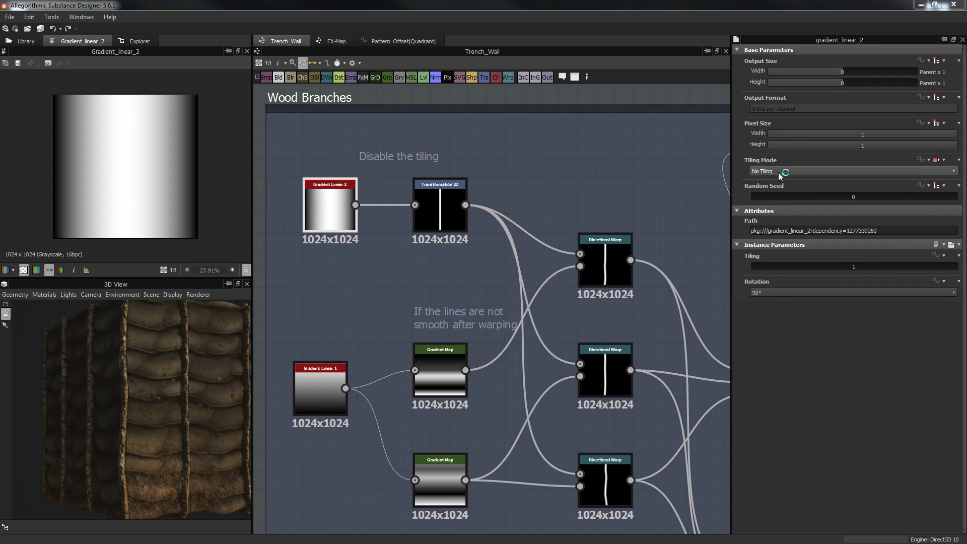
{"action": "double_click", "coordinate": [440, 205]}
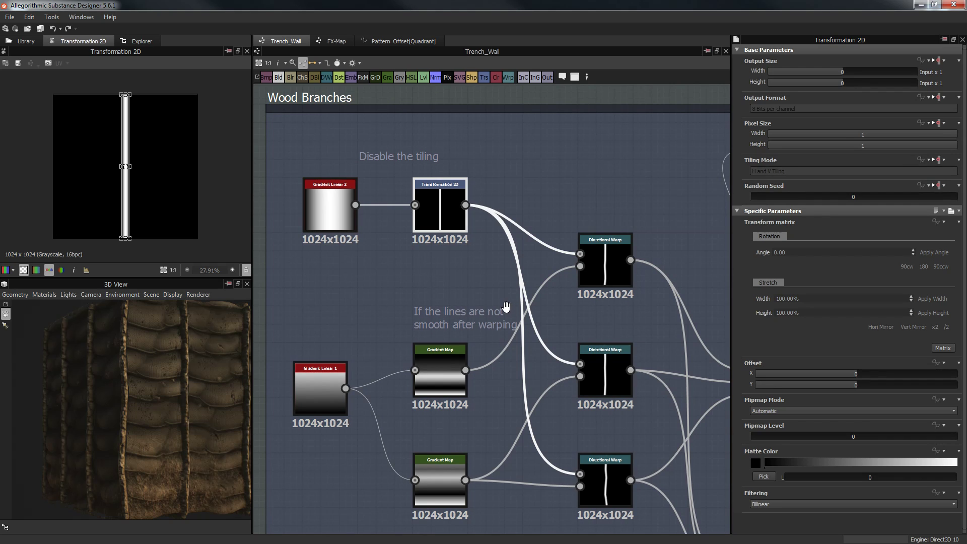
Preview the uppermost Directional Warp node in the Wood Branches frame and show its parameters
{"action": "middle_click_drag", "start_coordinate": [594, 277], "coordinate": [605, 250]}
{"action": "double_click", "coordinate": [570, 239]}
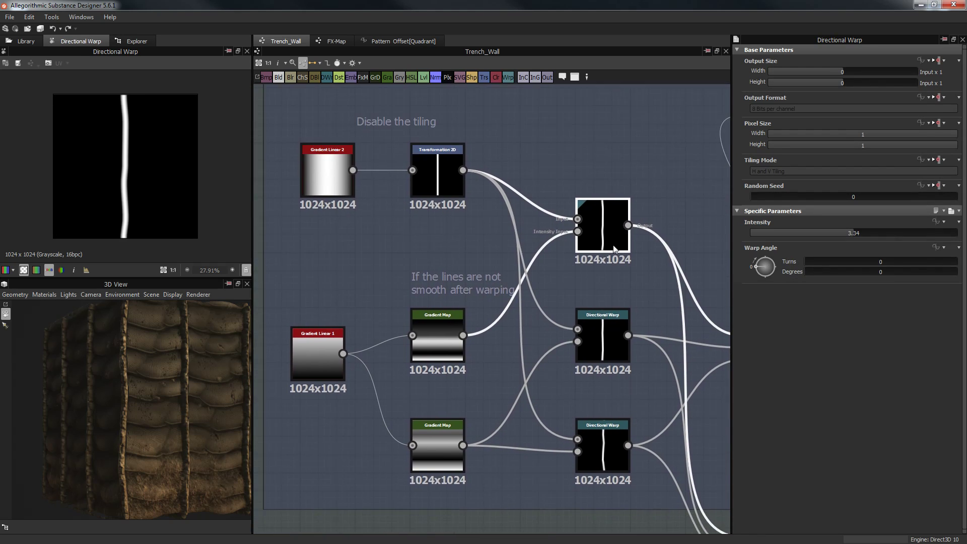
{"action": "middle_click_drag", "start_coordinate": [396, 272], "coordinate": [419, 252]}
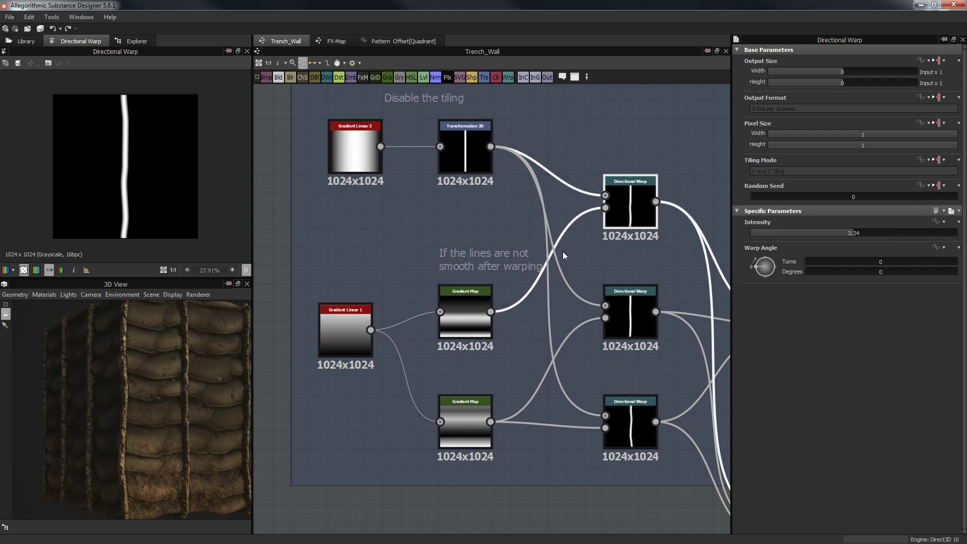
Preview the upper Gradient Map fed by Gradient Linear 1 and open its Gradient Editor to view the keys
{"action": "middle_click_drag", "start_coordinate": [496, 281], "coordinate": [501, 234]}
{"action": "scroll", "coordinate": [387, 318], "scroll_direction": "up", "scroll_amount": 2}
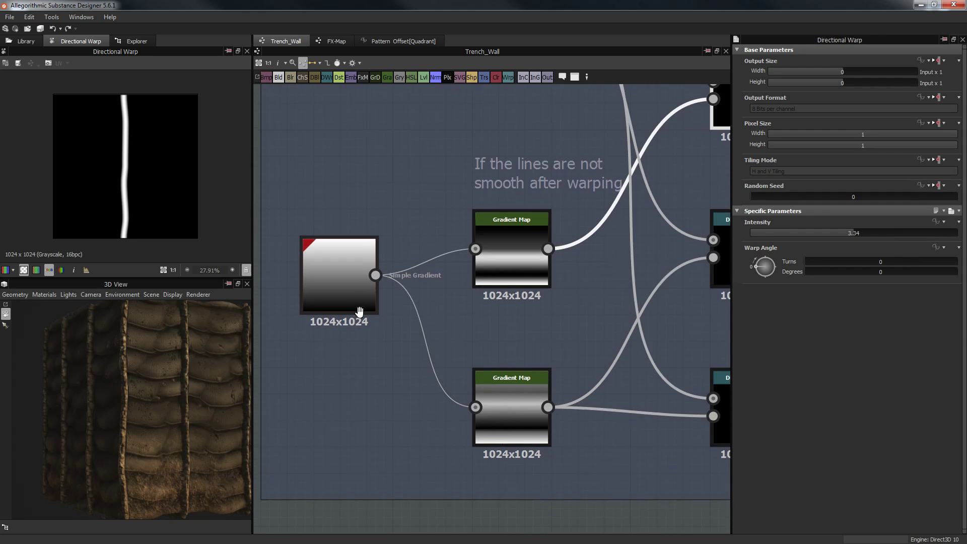
{"action": "middle_click_drag", "start_coordinate": [310, 243], "coordinate": [306, 262]}
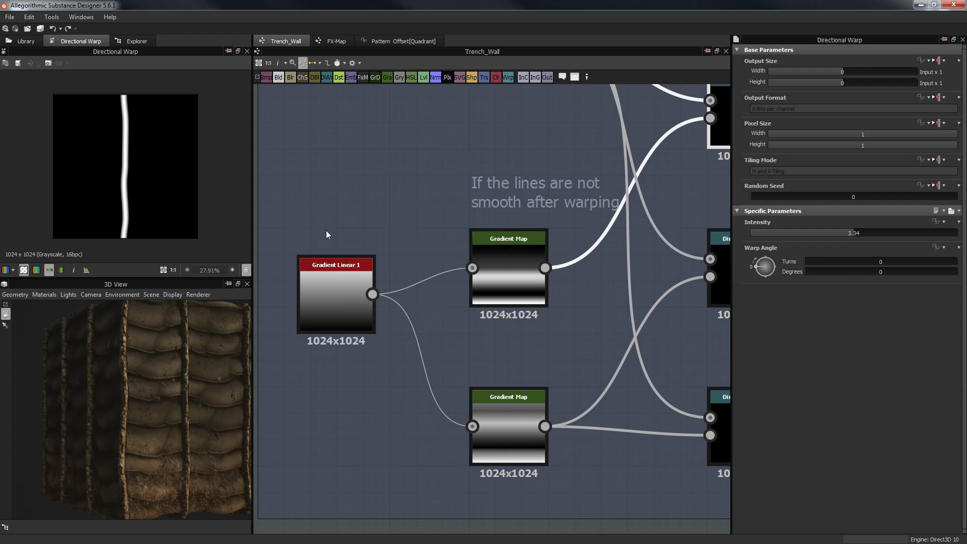
{"action": "left_click", "coordinate": [326, 298]}
{"action": "left_click", "coordinate": [507, 274]}
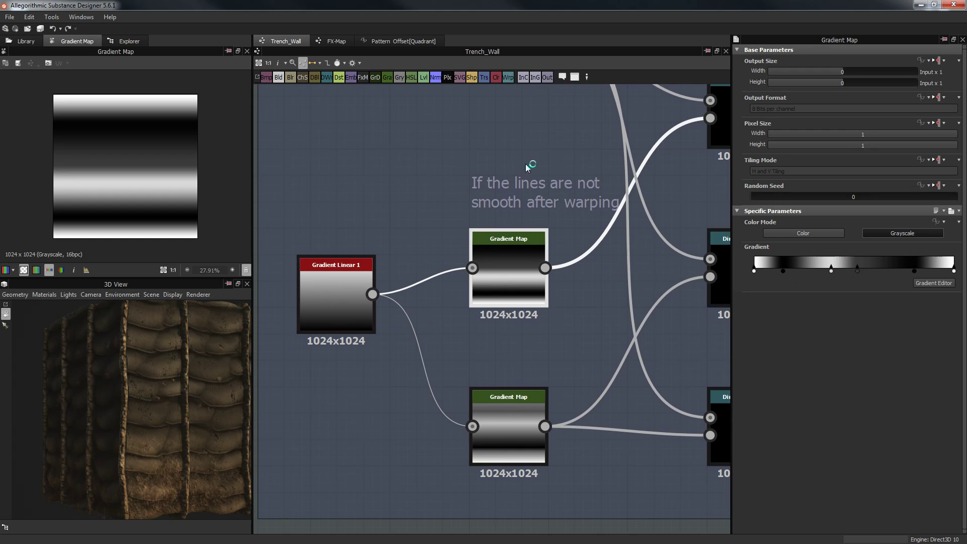
{"action": "middle_click_drag", "start_coordinate": [505, 174], "coordinate": [393, 228]}
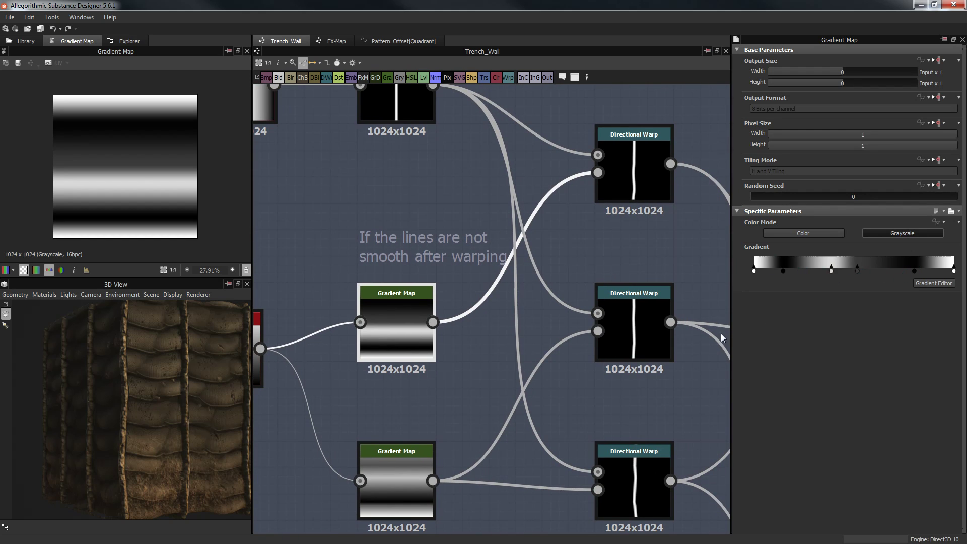
{"action": "left_click", "coordinate": [918, 284]}
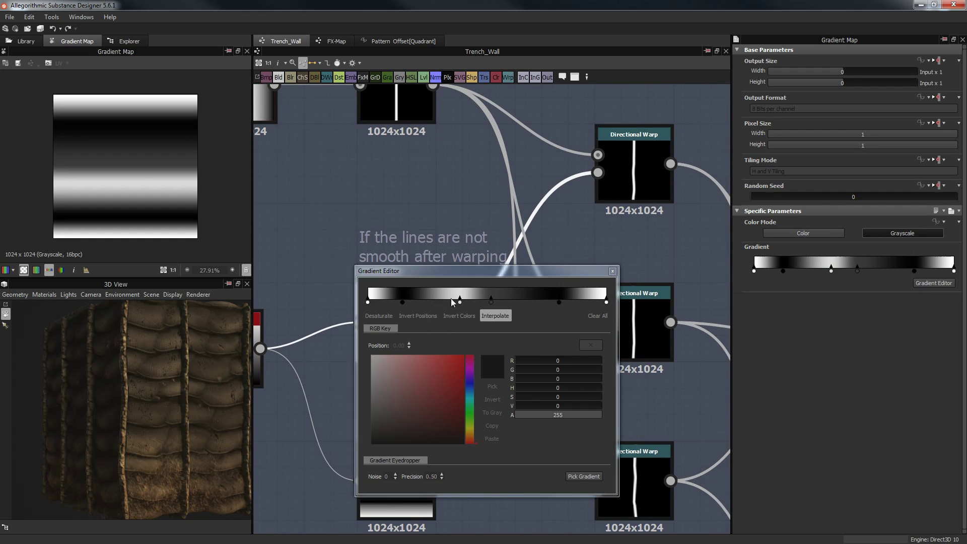
Check the uppermost Directional Warp's output and parameters, then reopen the upper Gradient Map's Gradient Editor
{"action": "left_click", "coordinate": [634, 166]}
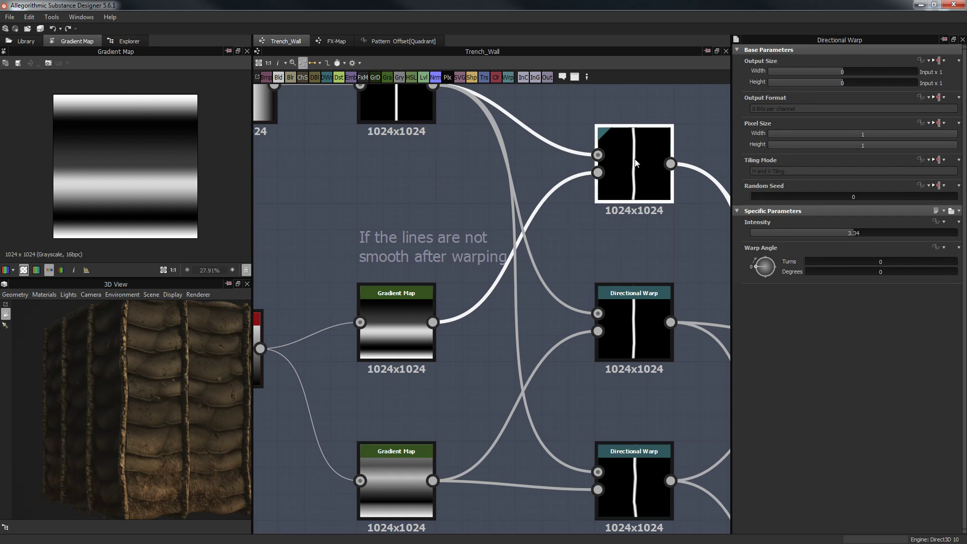
{"action": "double_click", "coordinate": [636, 172]}
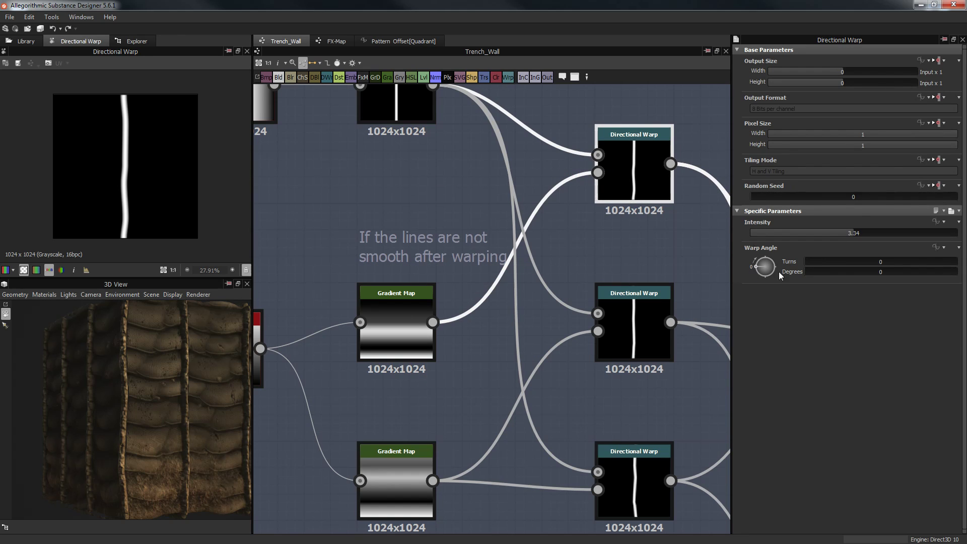
{"action": "double_click", "coordinate": [389, 322]}
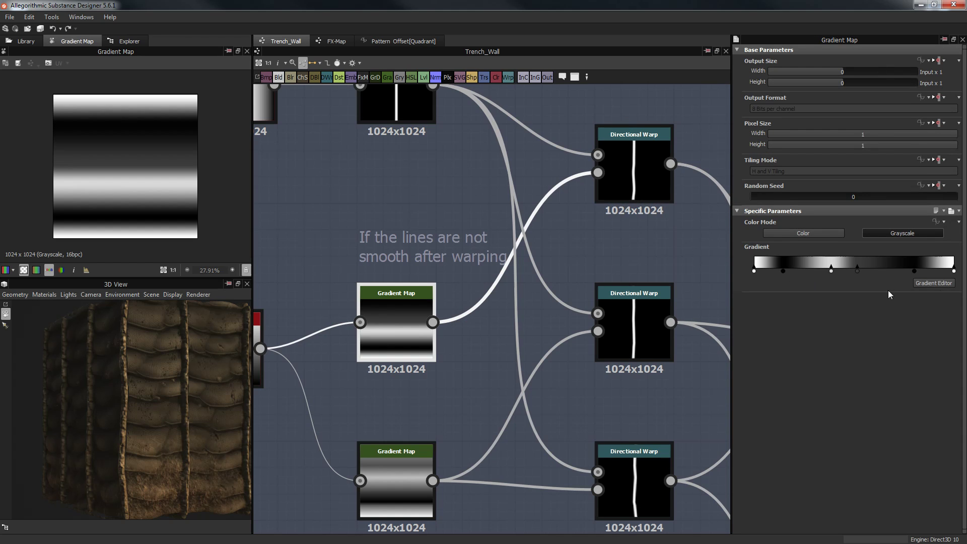
{"action": "left_click", "coordinate": [933, 282]}
Preview the uppermost Directional Warp while showing the upper Gradient Map's parameters
{"action": "left_click", "coordinate": [635, 163]}
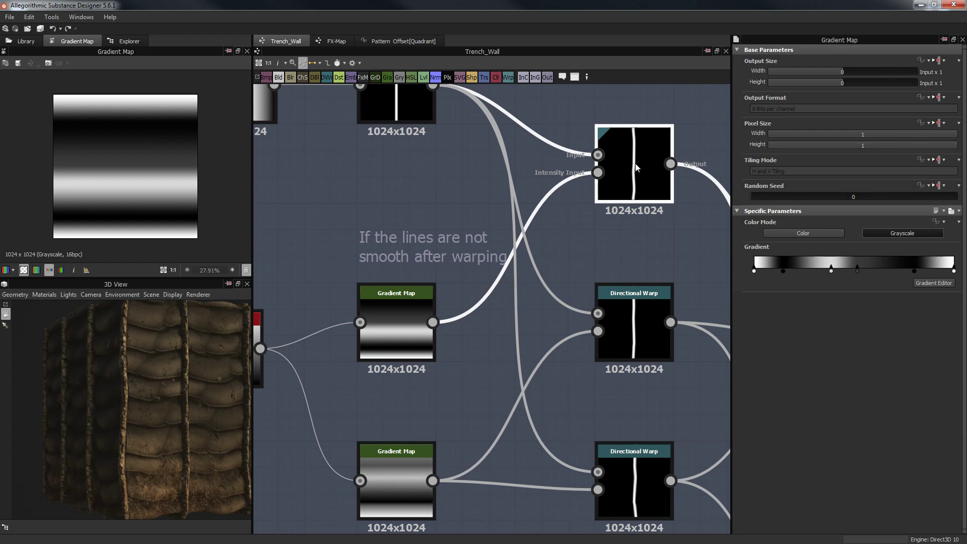
{"action": "double_click", "coordinate": [636, 163]}
{"action": "left_click", "coordinate": [390, 308]}
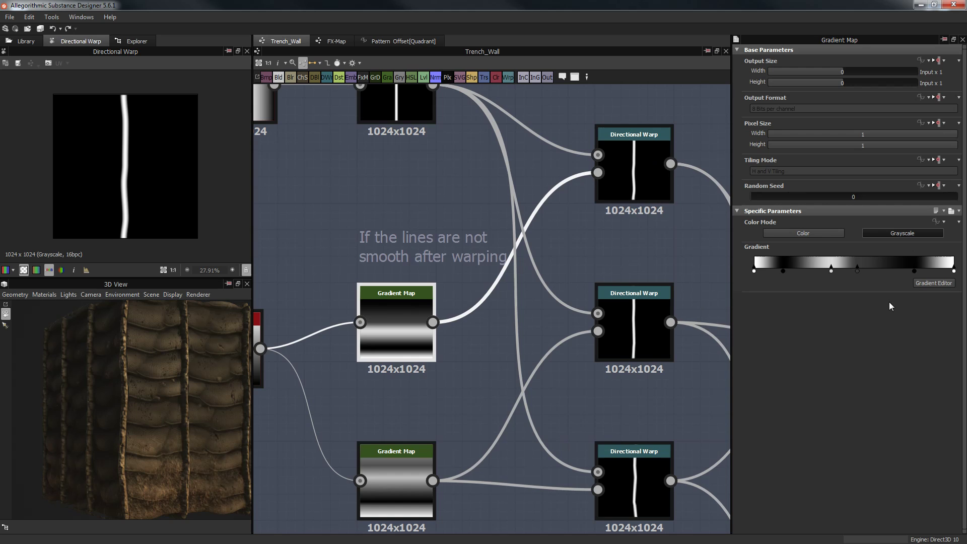
Examine the upper Gradient Map's gradient in the Gradient Editor, toggle its Interpolate option, and close the editor
{"action": "left_click", "coordinate": [931, 283]}
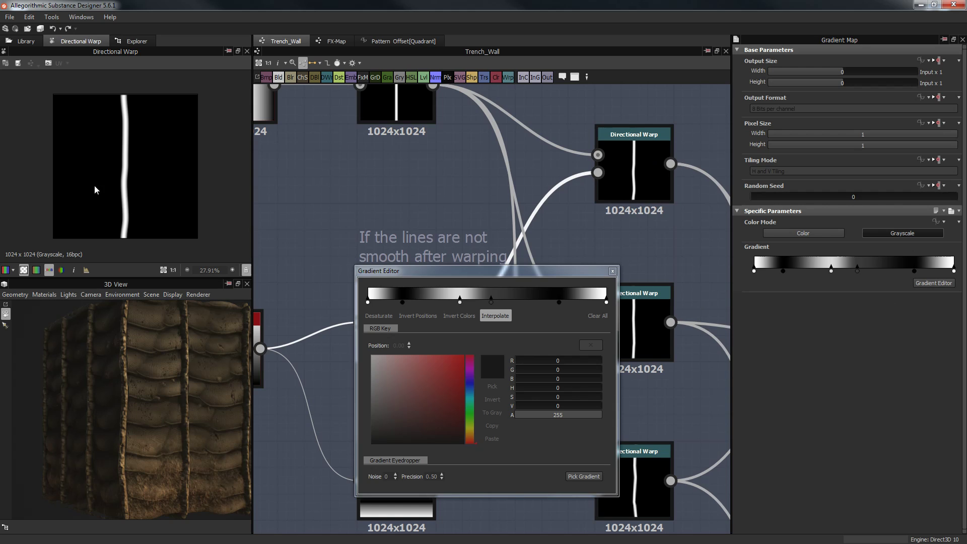
{"action": "left_click", "coordinate": [496, 312]}
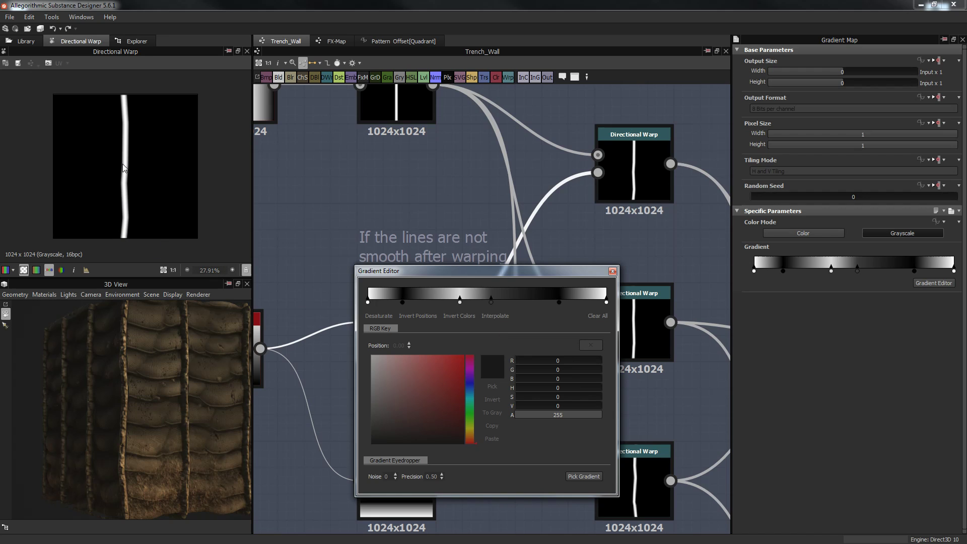
{"action": "left_click", "coordinate": [495, 316]}
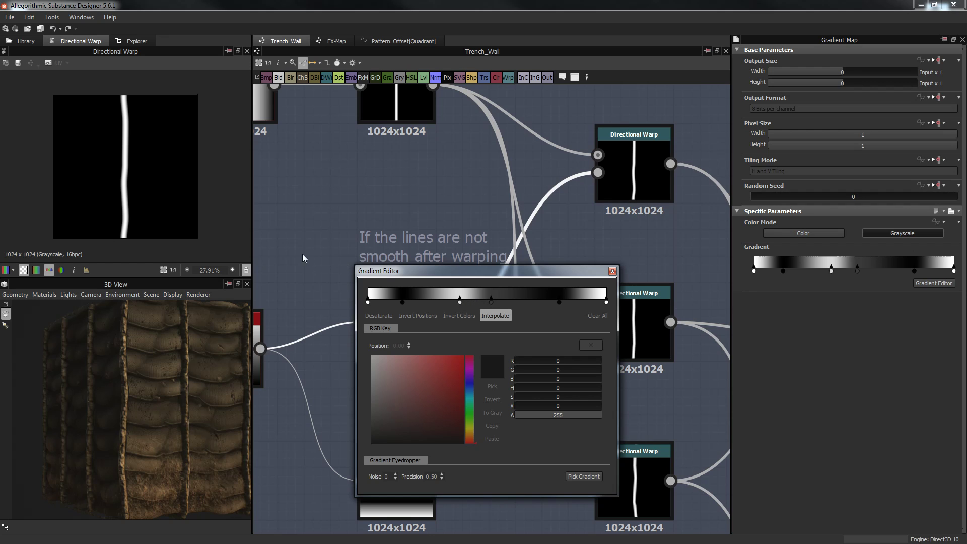
{"action": "left_click", "coordinate": [613, 271]}
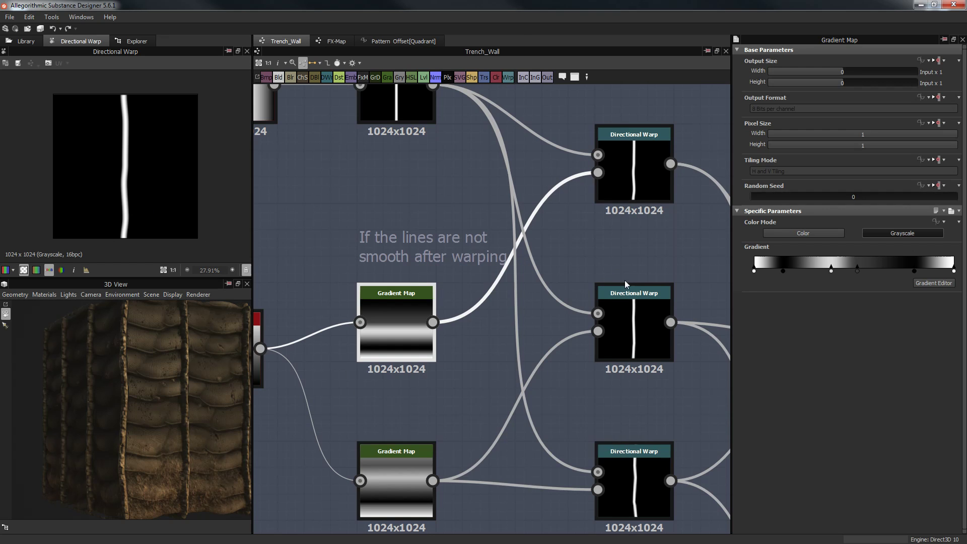
Compare the outputs and parameters of the three Directional Warp nodes by previewing each of them in turn
{"action": "middle_click_drag", "start_coordinate": [624, 280], "coordinate": [517, 196]}
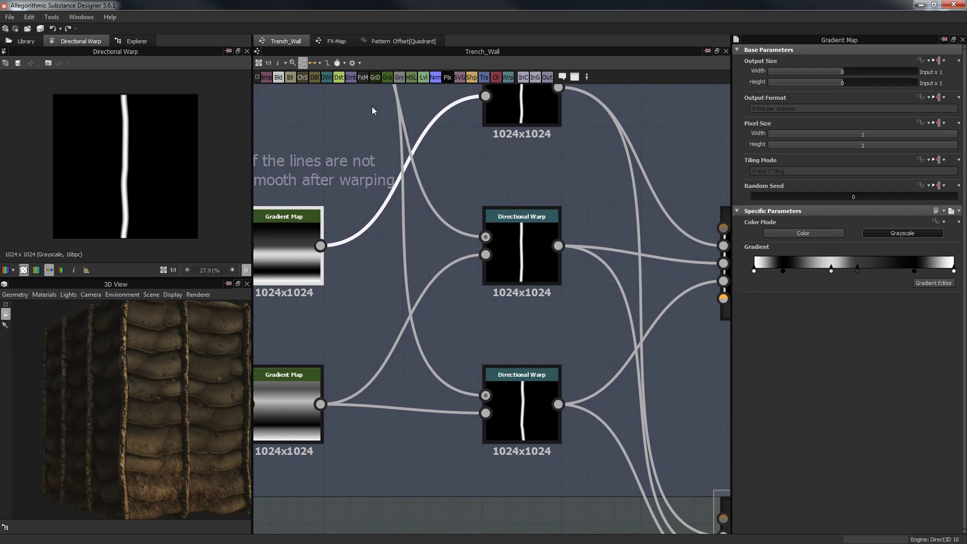
{"action": "middle_click_drag", "start_coordinate": [348, 187], "coordinate": [461, 157]}
{"action": "scroll", "coordinate": [461, 157], "scroll_direction": "down", "scroll_amount": 3}
{"action": "middle_click_drag", "start_coordinate": [541, 221], "coordinate": [547, 251]}
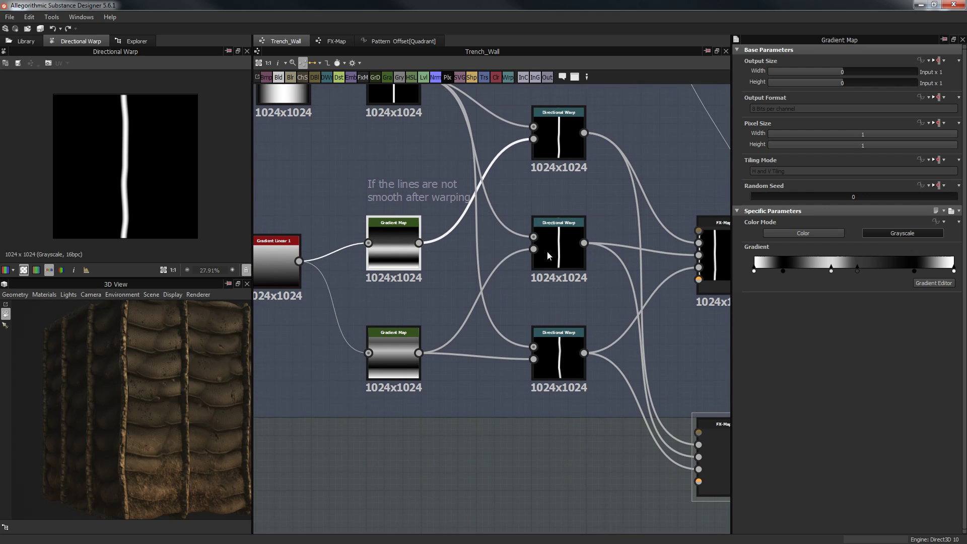
{"action": "left_click", "coordinate": [548, 250]}
{"action": "left_click", "coordinate": [573, 352]}
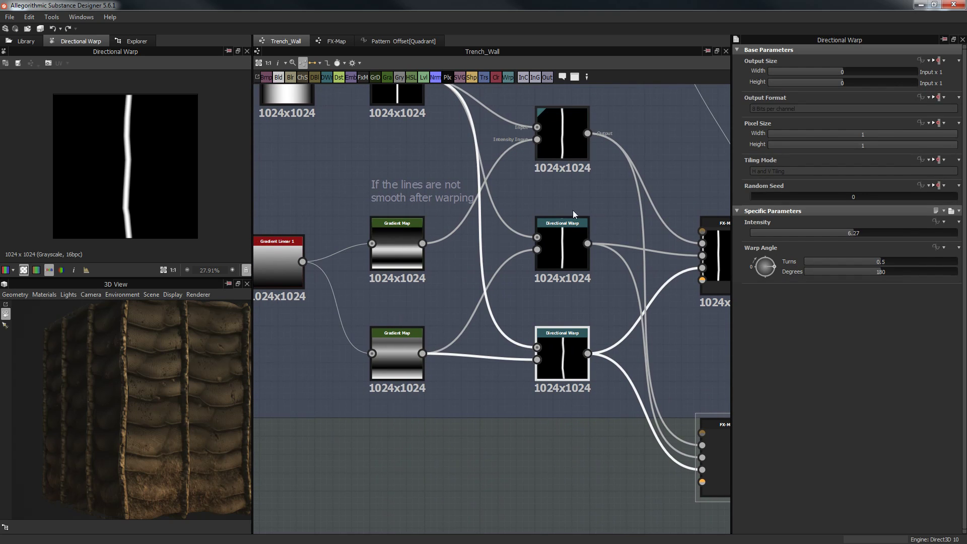
{"action": "left_click", "coordinate": [563, 149]}
{"action": "left_click", "coordinate": [570, 249]}
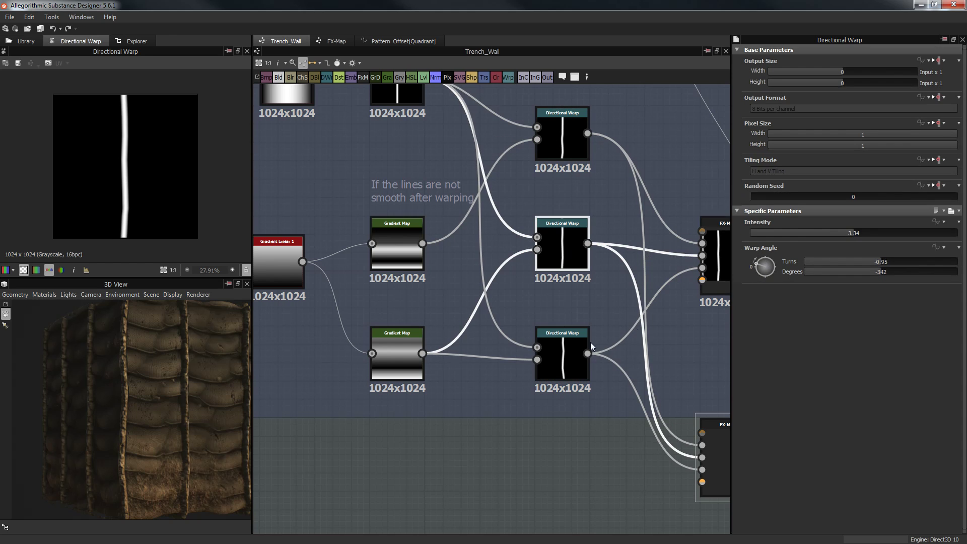
{"action": "left_click", "coordinate": [572, 353]}
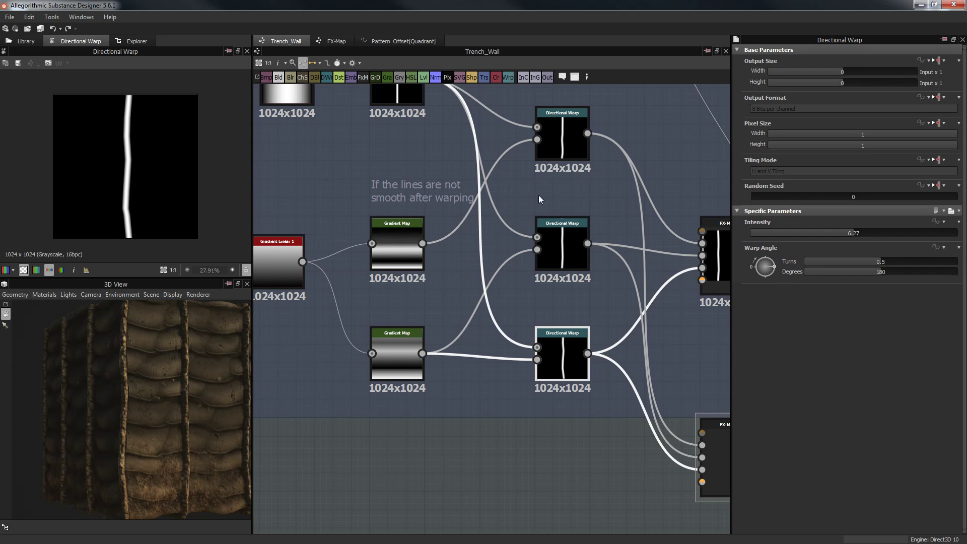
{"action": "middle_click_drag", "start_coordinate": [569, 142], "coordinate": [558, 159]}
{"action": "left_click", "coordinate": [557, 156]}
{"action": "left_click", "coordinate": [553, 378]}
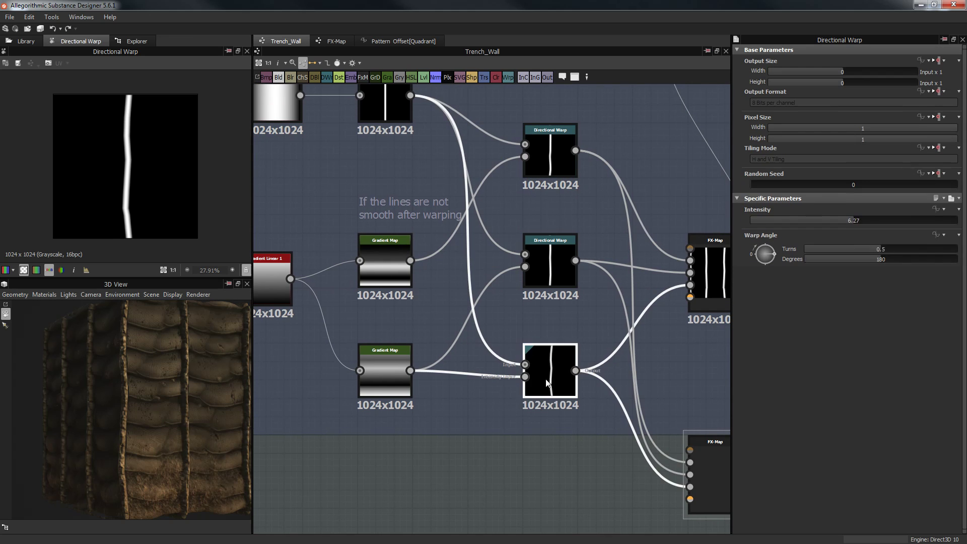
Apply Interpolate to the lower Gradient Map's gradient in the Gradient Editor and close the editor
{"action": "left_click", "coordinate": [385, 373]}
{"action": "left_click", "coordinate": [934, 283]}
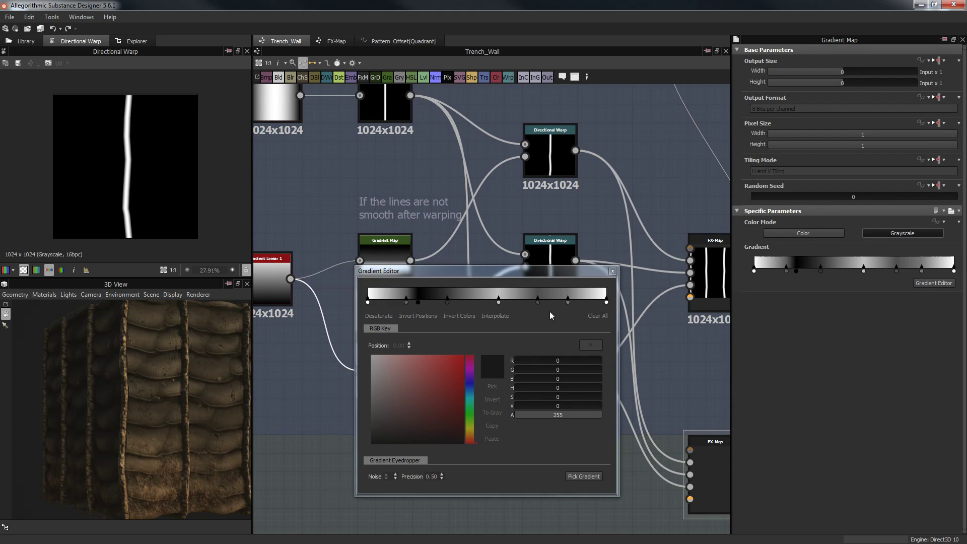
{"action": "left_click", "coordinate": [496, 316]}
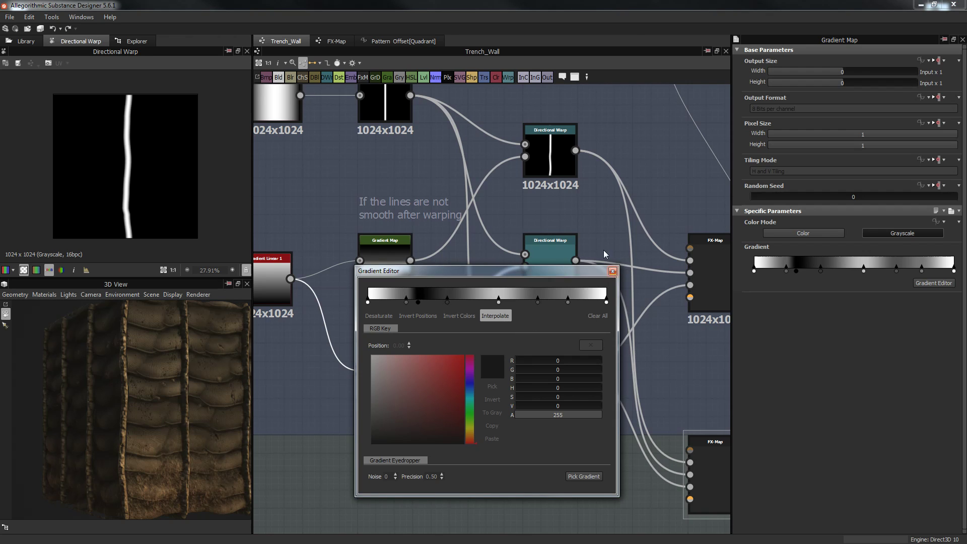
{"action": "left_click", "coordinate": [612, 273]}
Preview the middle Directional Warp and set its Warp Angle to -1.01 turns (-364 degrees)
{"action": "double_click", "coordinate": [549, 255]}
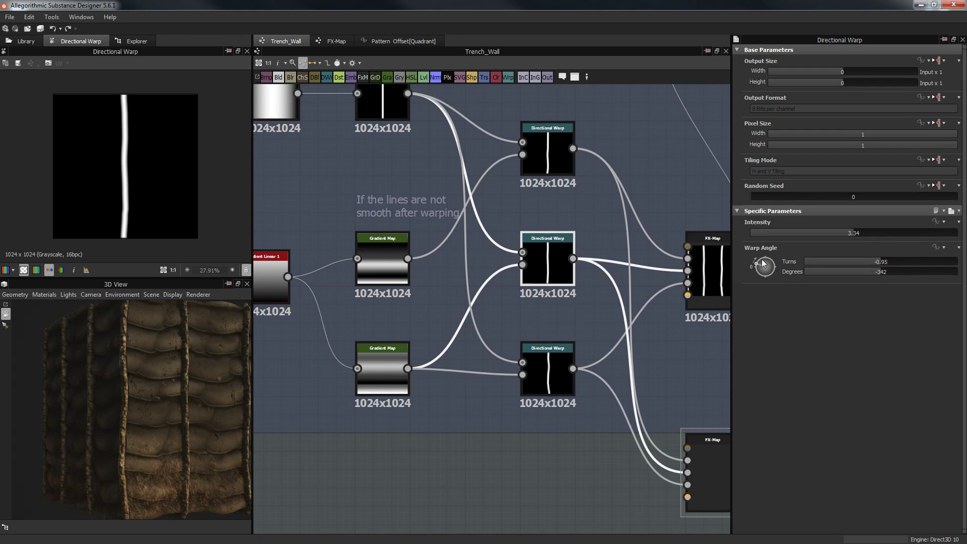
{"action": "left_click", "coordinate": [758, 258]}
{"action": "left_click_drag", "start_coordinate": [767, 260], "coordinate": [765, 259]}
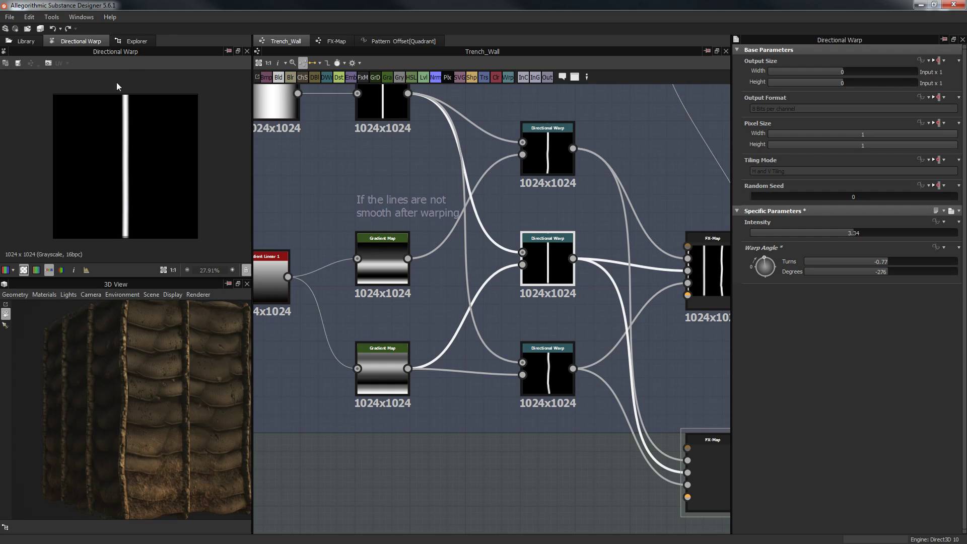
{"action": "left_click_drag", "start_coordinate": [768, 273], "coordinate": [759, 271]}
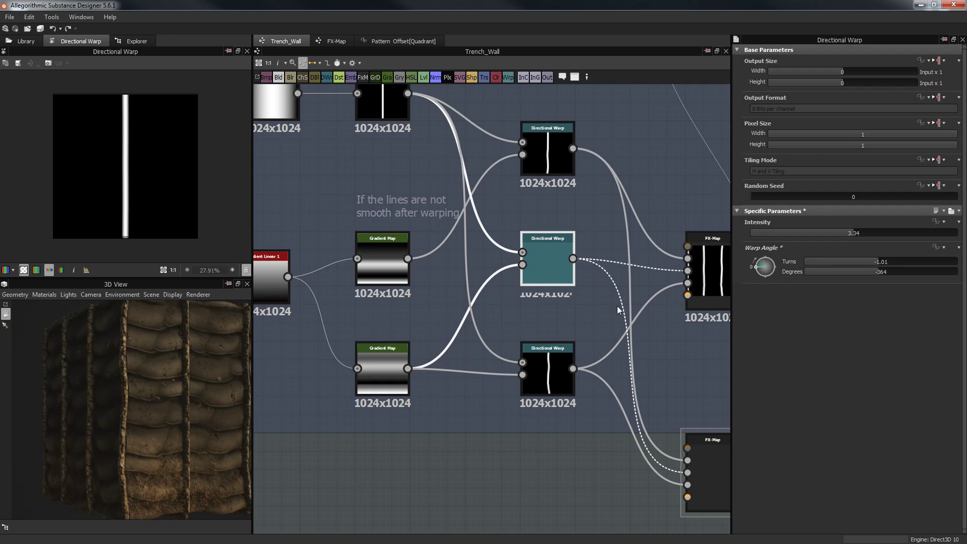
Select all three Directional Warp nodes to point out the branch variations feeding the FX-Map nodes
{"action": "middle_click_drag", "start_coordinate": [615, 321], "coordinate": [556, 322]}
{"action": "left_click_drag", "start_coordinate": [528, 107], "coordinate": [479, 405]}
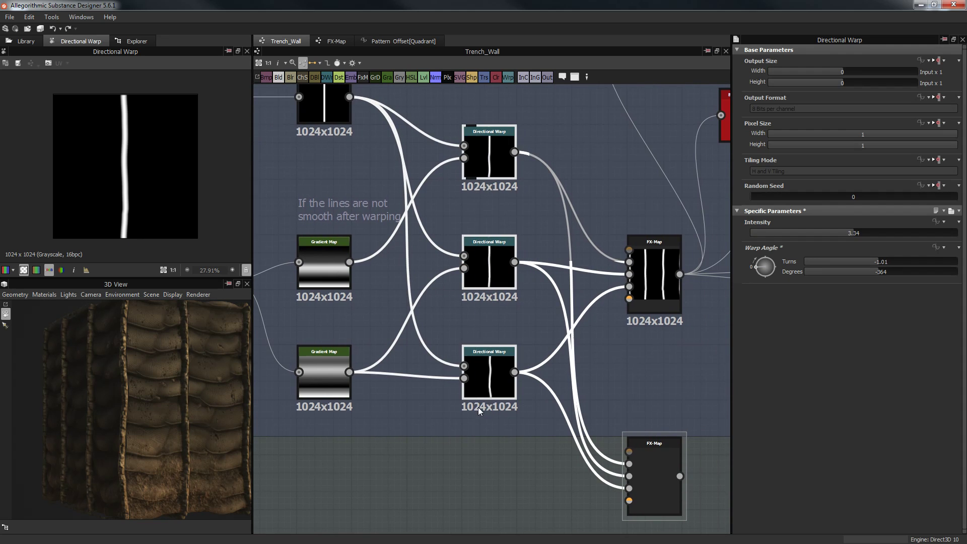
{"action": "middle_click_drag", "start_coordinate": [490, 453], "coordinate": [445, 437]}
View the trench wall material face-on in the 3D view to examine its vertical branches
{"action": "left_click_drag", "start_coordinate": [103, 445], "coordinate": [86, 305]}
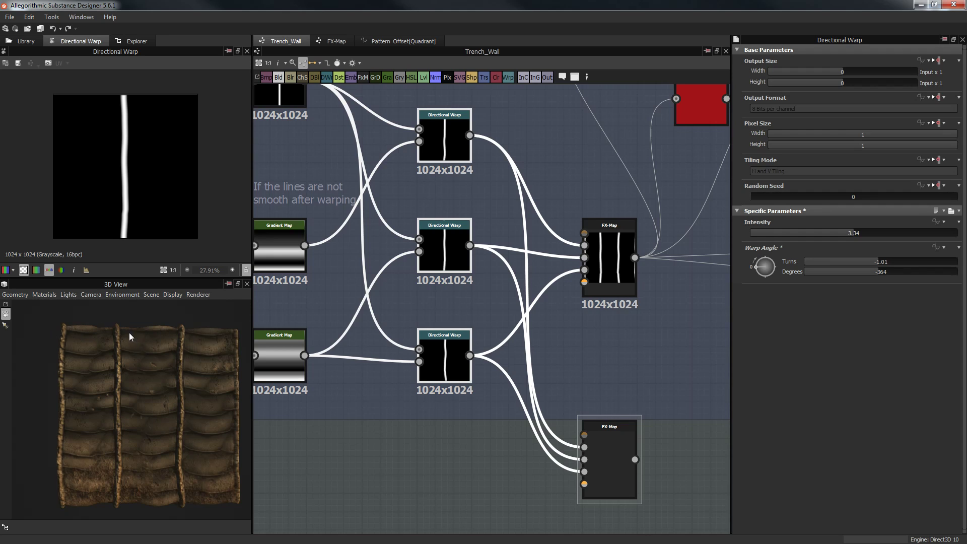
{"action": "middle_click_drag", "start_coordinate": [197, 331], "coordinate": [74, 355]}
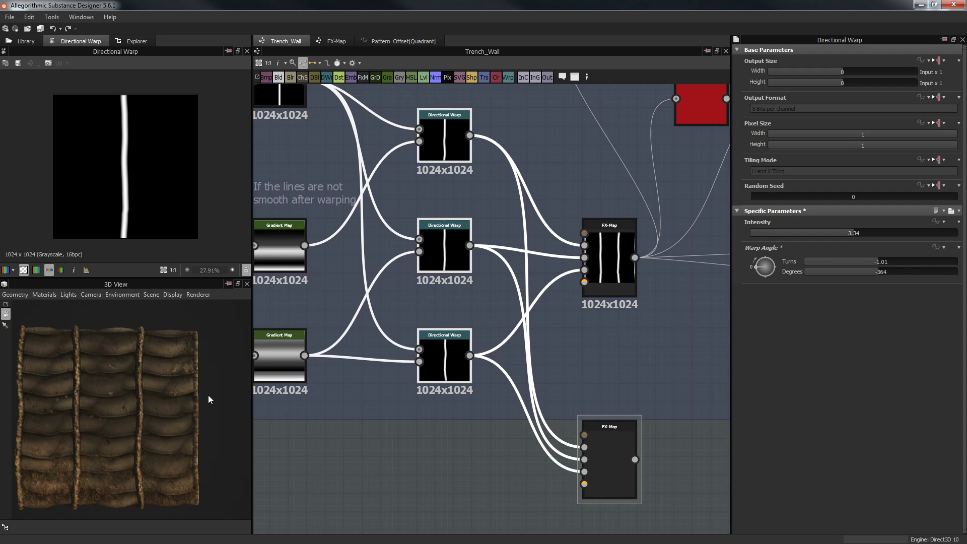
{"action": "middle_click_drag", "start_coordinate": [165, 419], "coordinate": [169, 420]}
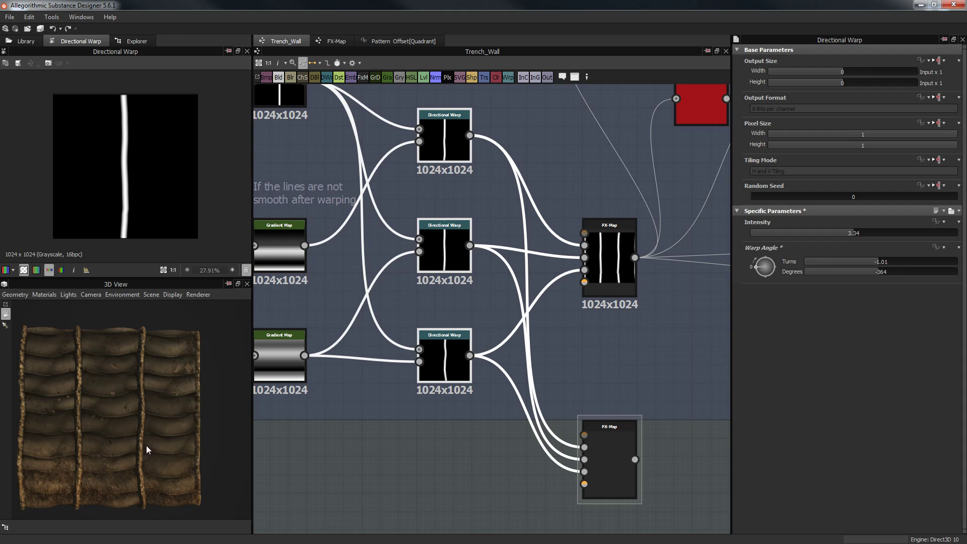
Show the Trench_Wall graph's properties and expand the Branch Amount input parameter to view its settings
{"action": "left_click", "coordinate": [428, 460]}
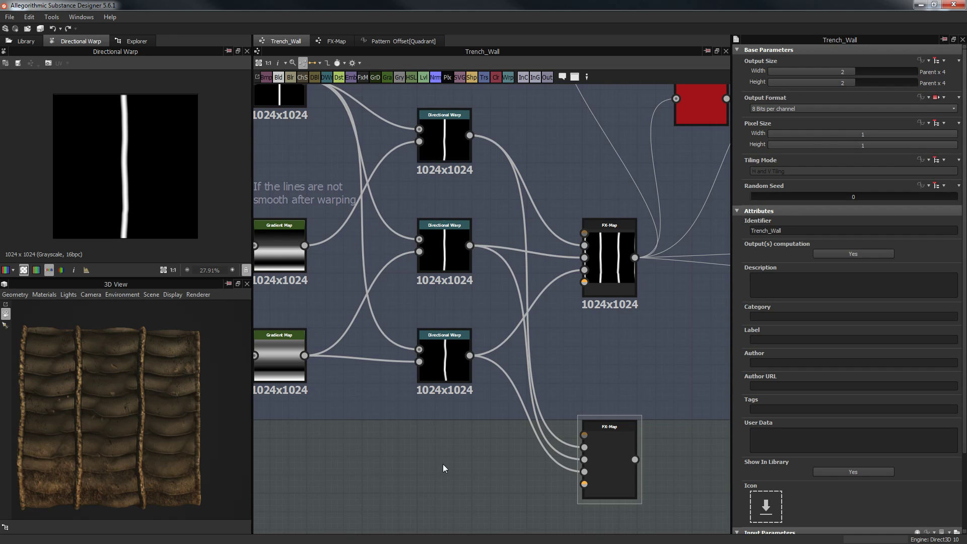
{"action": "middle_click_drag", "start_coordinate": [443, 464], "coordinate": [446, 433]}
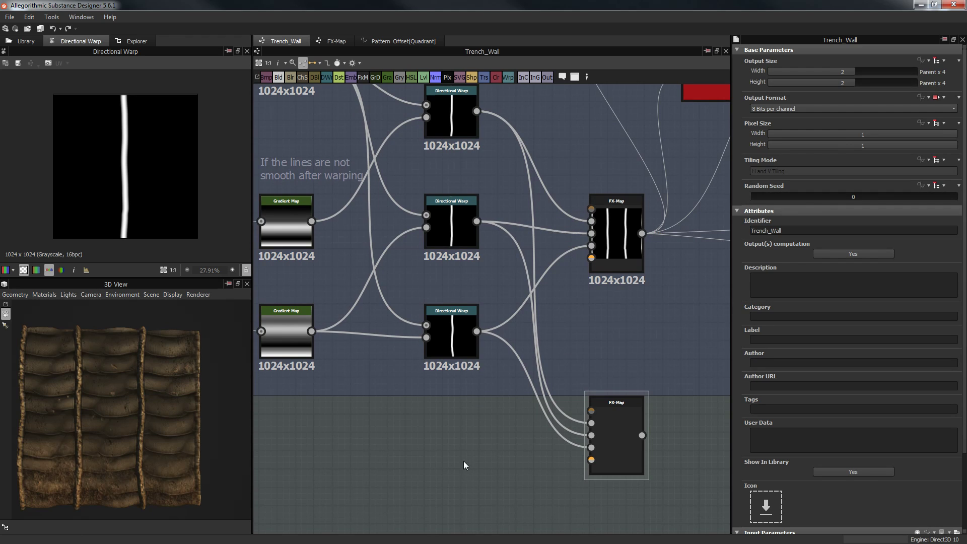
{"action": "middle_click_drag", "start_coordinate": [464, 461], "coordinate": [475, 436]}
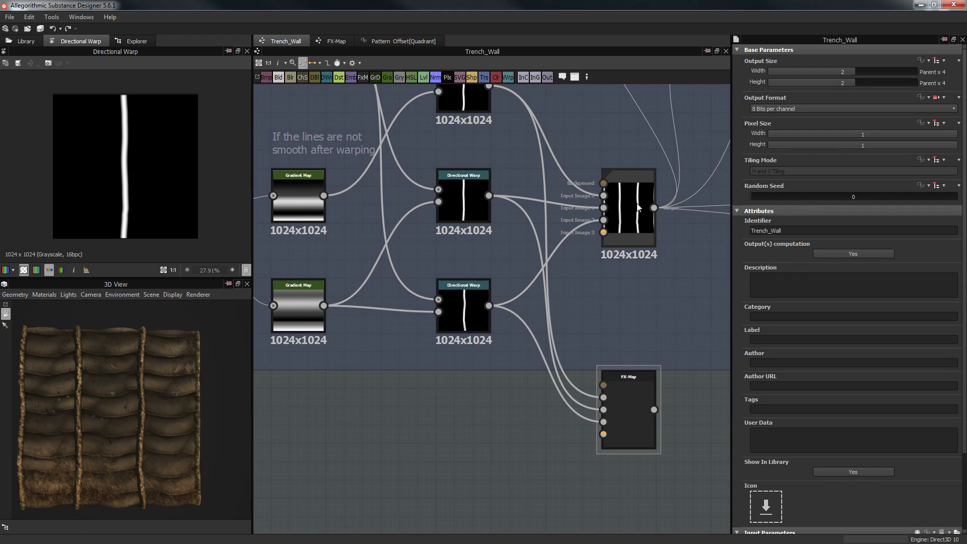
{"action": "scroll", "coordinate": [787, 394], "scroll_direction": "down", "scroll_amount": 3}
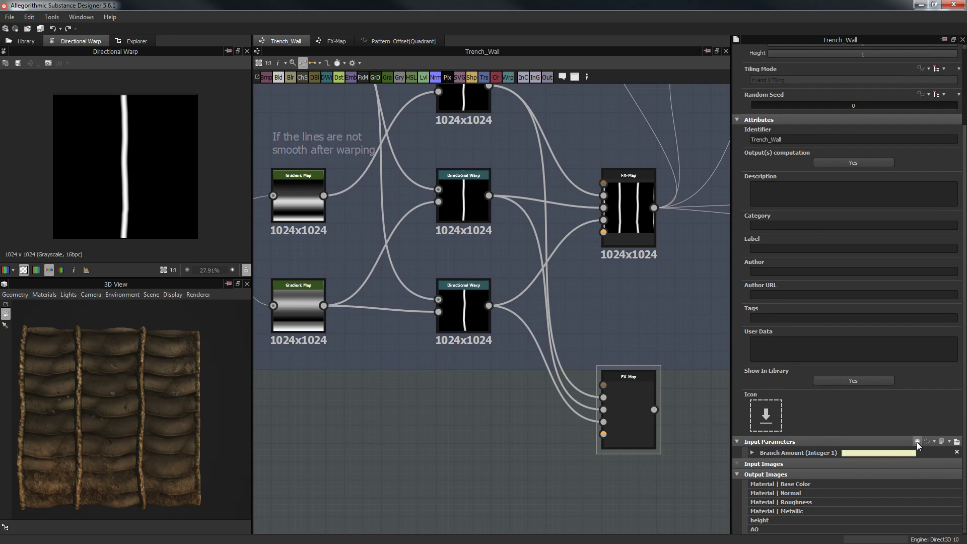
{"action": "left_click", "coordinate": [753, 452]}
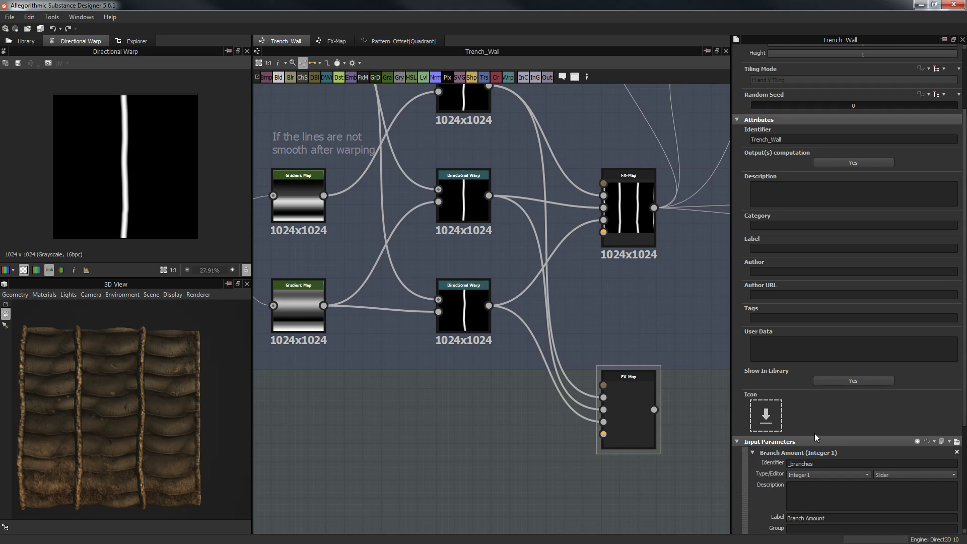
{"action": "scroll", "coordinate": [754, 461], "scroll_direction": "down", "scroll_amount": 4}
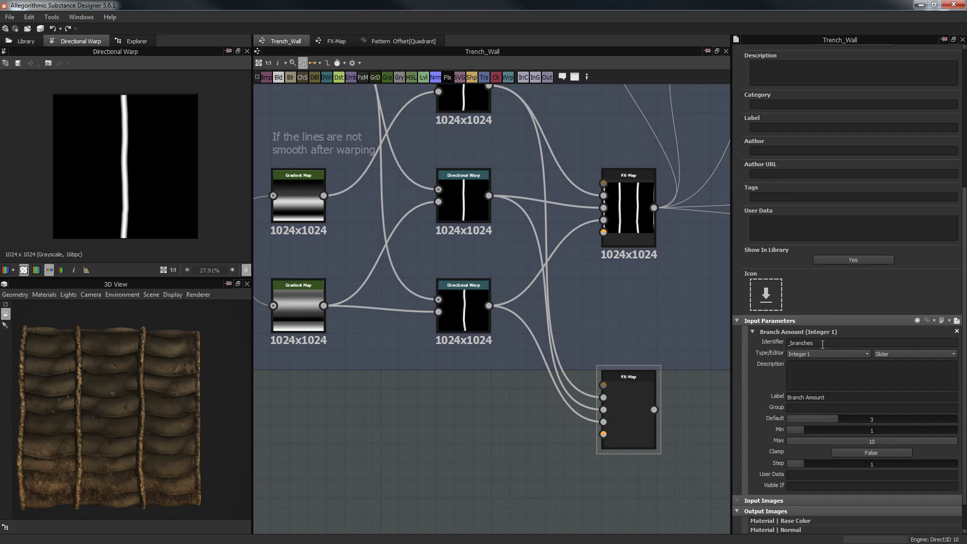
Retype the leading underscore in the Branch Amount identifier _branches and review its type options, keeping Integer1
{"action": "double_click", "coordinate": [822, 342]}
{"action": "left_click", "coordinate": [789, 343]}
{"action": "key", "text": "BackSpace"}
{"action": "type", "text": "_"}
{"action": "left_click", "coordinate": [816, 356]}
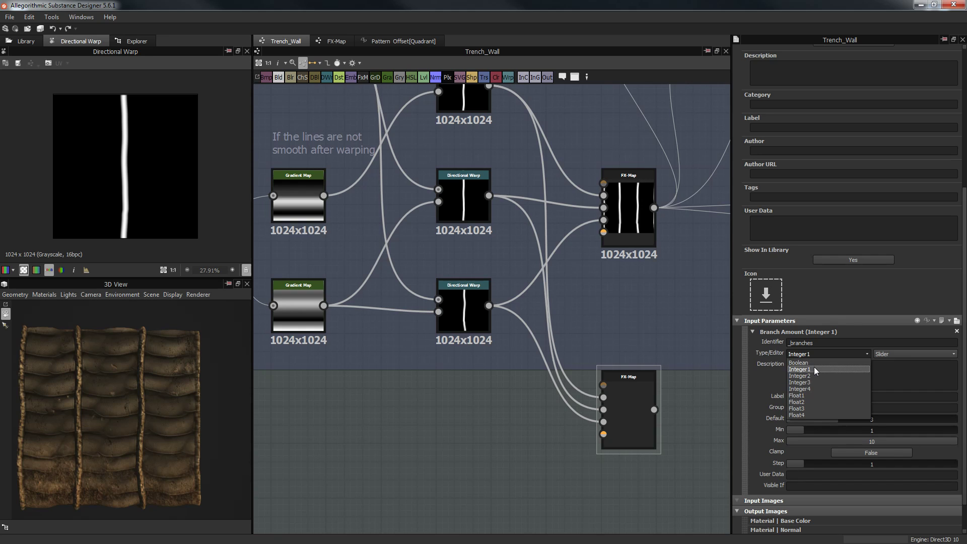
{"action": "left_click", "coordinate": [765, 385]}
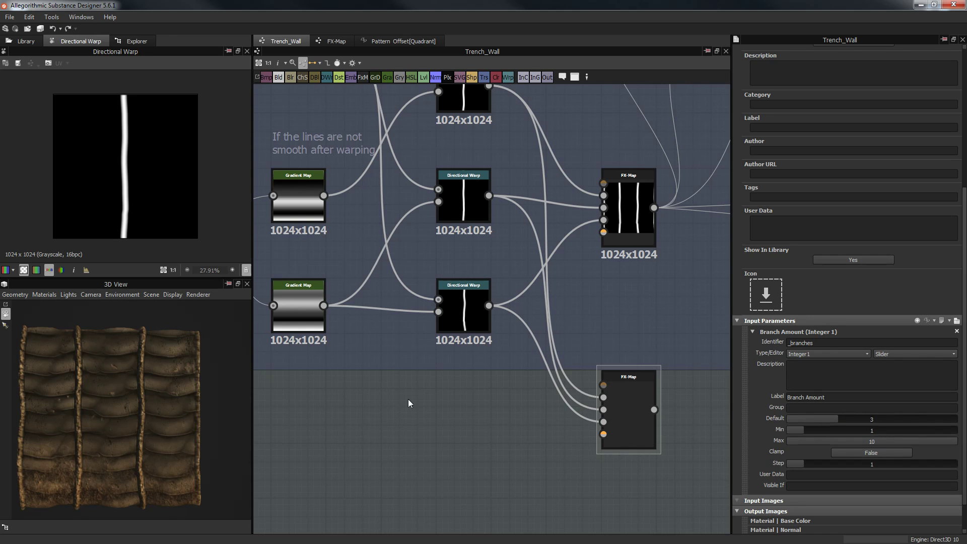
Inspect the branches on the trench wall cube from several angles and at close range in the 3D view
{"action": "left_click_drag", "start_coordinate": [151, 401], "coordinate": [69, 374]}
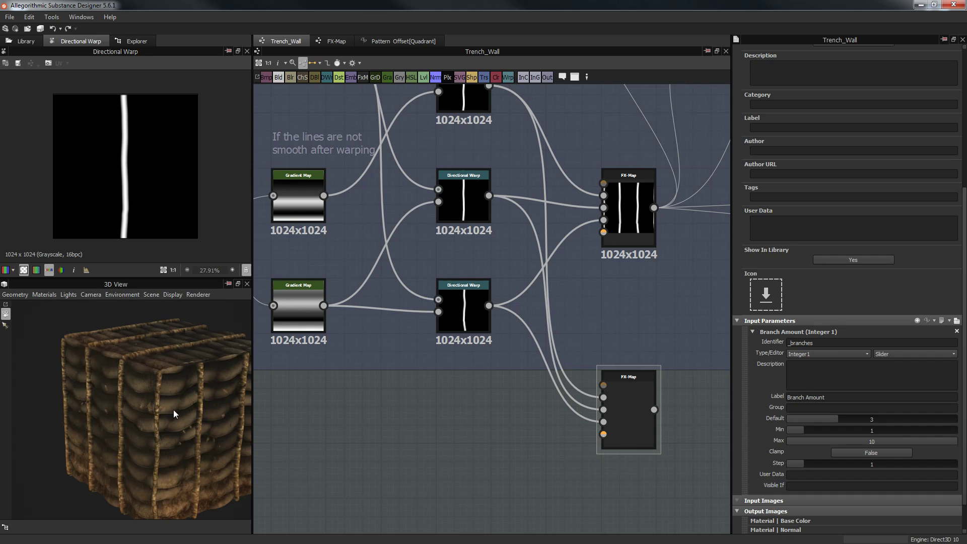
{"action": "left_click_drag", "start_coordinate": [173, 410], "coordinate": [80, 438]}
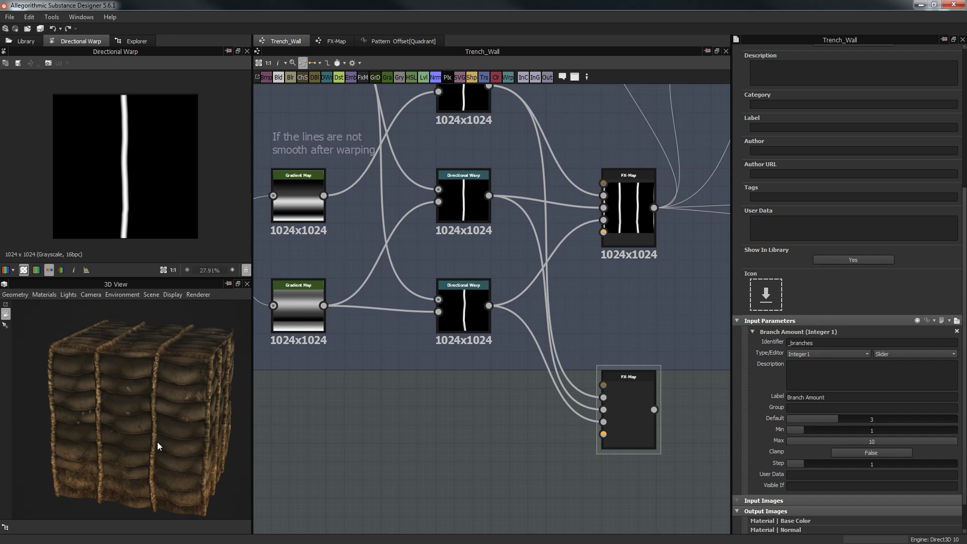
{"action": "scroll", "coordinate": [170, 446], "scroll_direction": "up", "scroll_amount": 4}
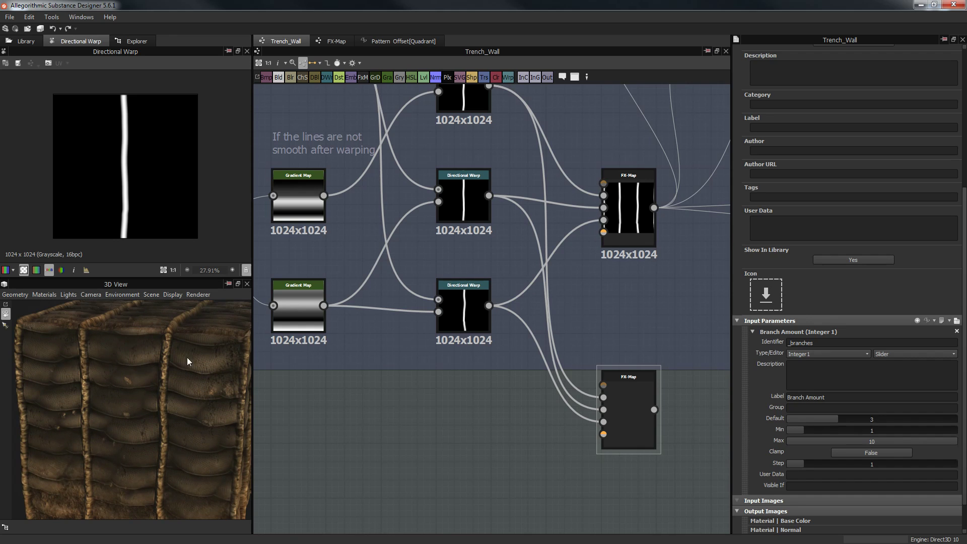
{"action": "mouse_move", "coordinate": [175, 430]}
{"action": "left_mouse_down"}
{"action": "mouse_move", "coordinate": [171, 407]}
{"action": "mouse_move", "coordinate": [132, 430]}
{"action": "mouse_move", "coordinate": [190, 420]}
{"action": "left_mouse_up"}
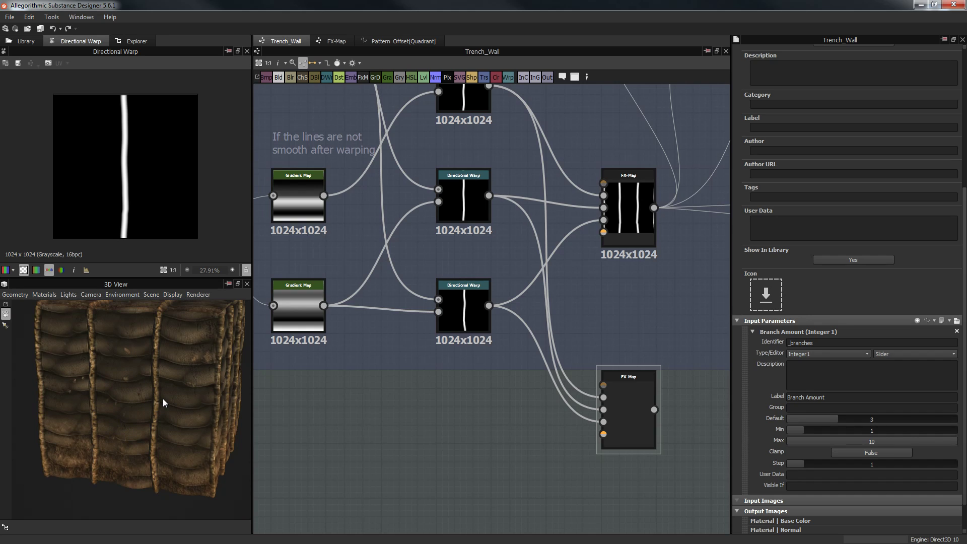
Preview the lower FX-Map's output with its parameters and compare it with the branches on the 3D cube
{"action": "middle_click_drag", "start_coordinate": [494, 428], "coordinate": [461, 415]}
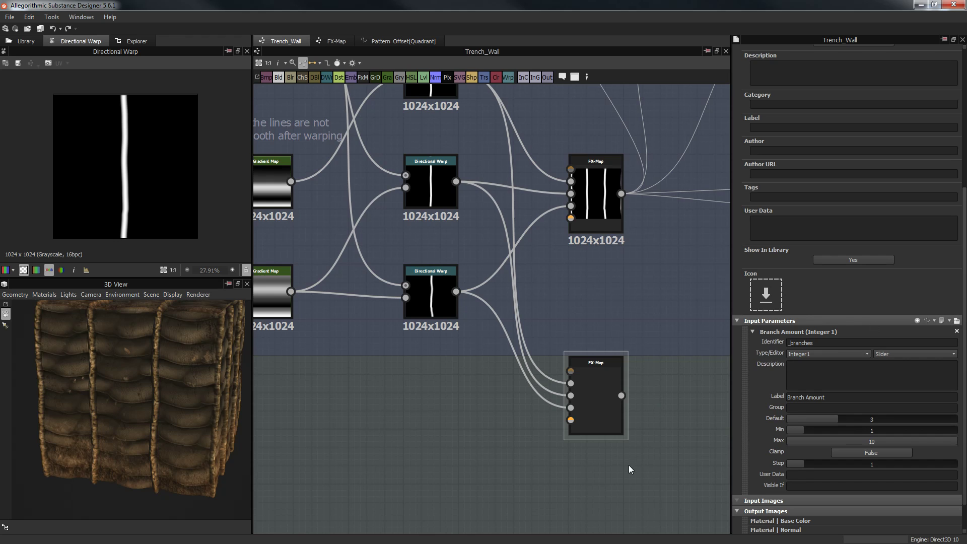
{"action": "middle_click_drag", "start_coordinate": [641, 469], "coordinate": [629, 471]}
{"action": "double_click", "coordinate": [588, 406]}
{"action": "middle_click_drag", "start_coordinate": [473, 422], "coordinate": [482, 466]}
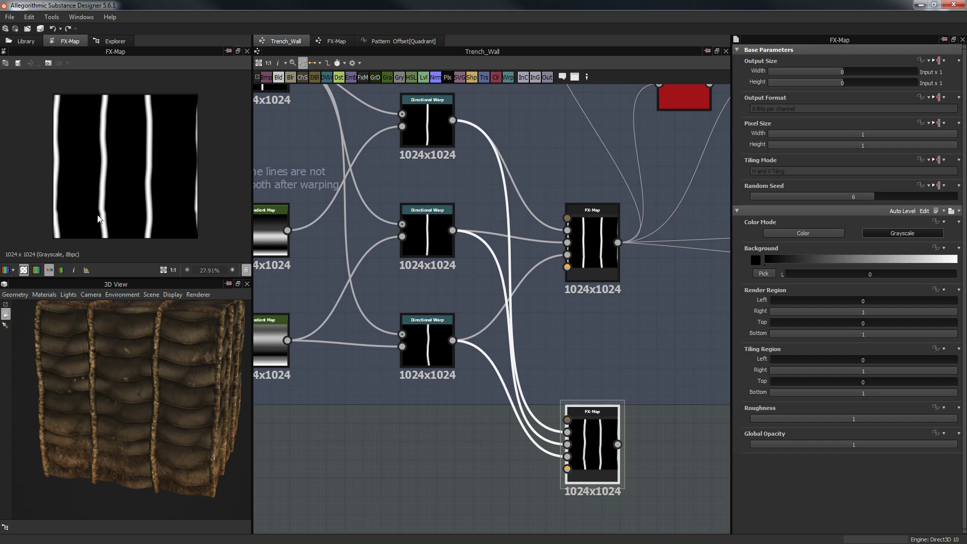
{"action": "left_click_drag", "start_coordinate": [174, 376], "coordinate": [128, 351]}
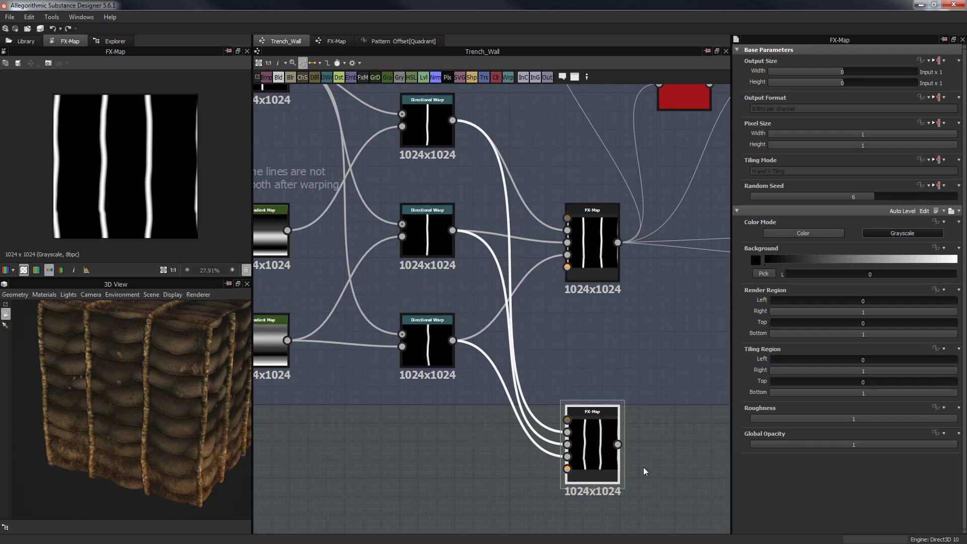
Open the lower FX-Map's internal graph for editing
{"action": "right_click", "coordinate": [586, 445]}
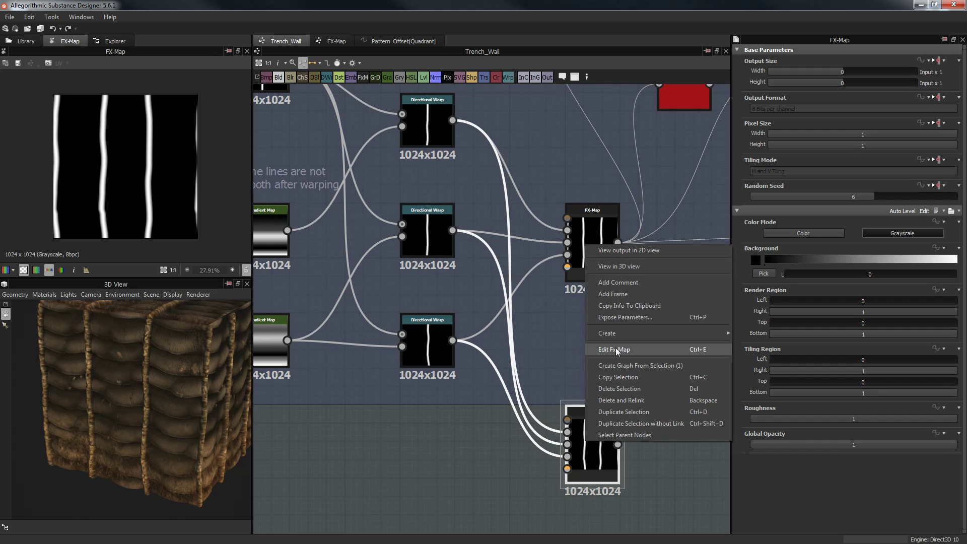
{"action": "left_click", "coordinate": [609, 436]}
{"action": "right_click", "coordinate": [608, 437]}
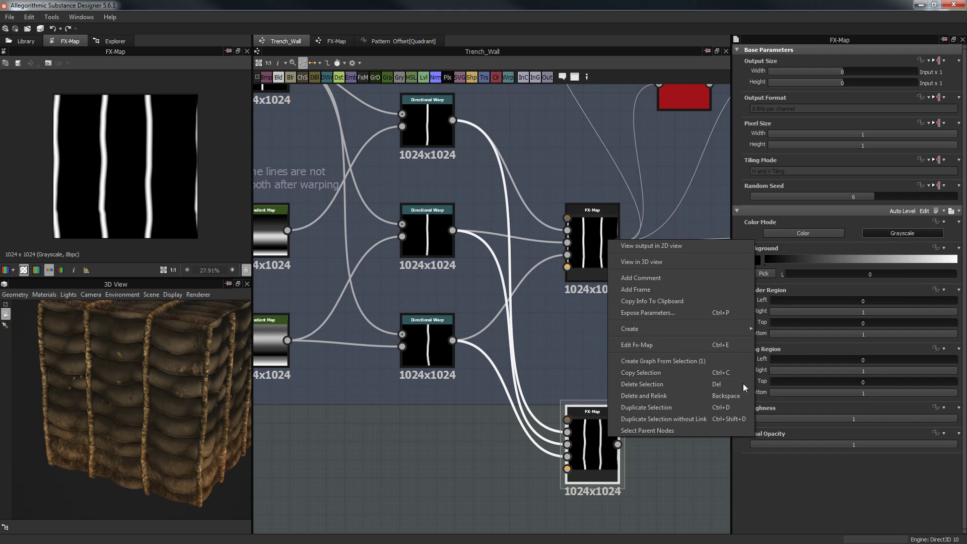
{"action": "left_click", "coordinate": [645, 345]}
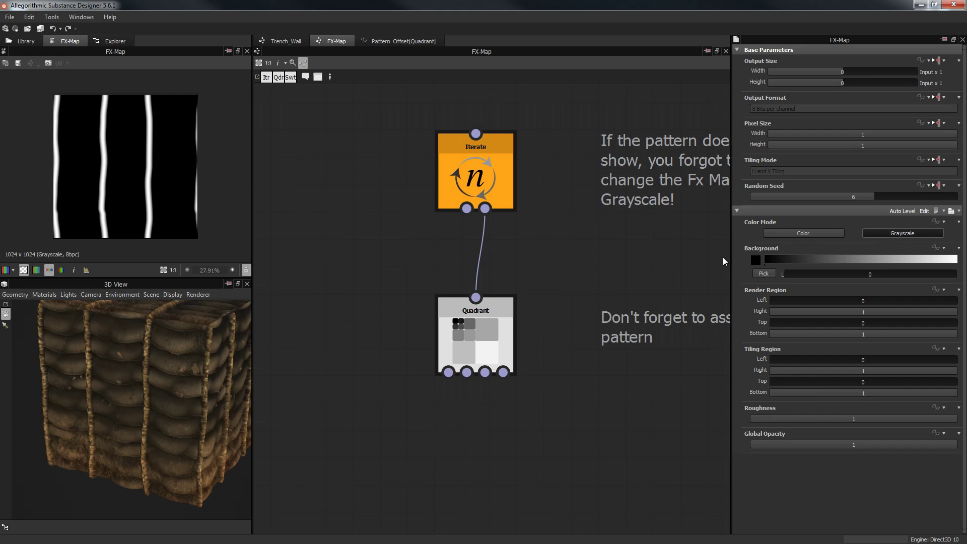
{"action": "middle_click_drag", "start_coordinate": [597, 265], "coordinate": [543, 267]}
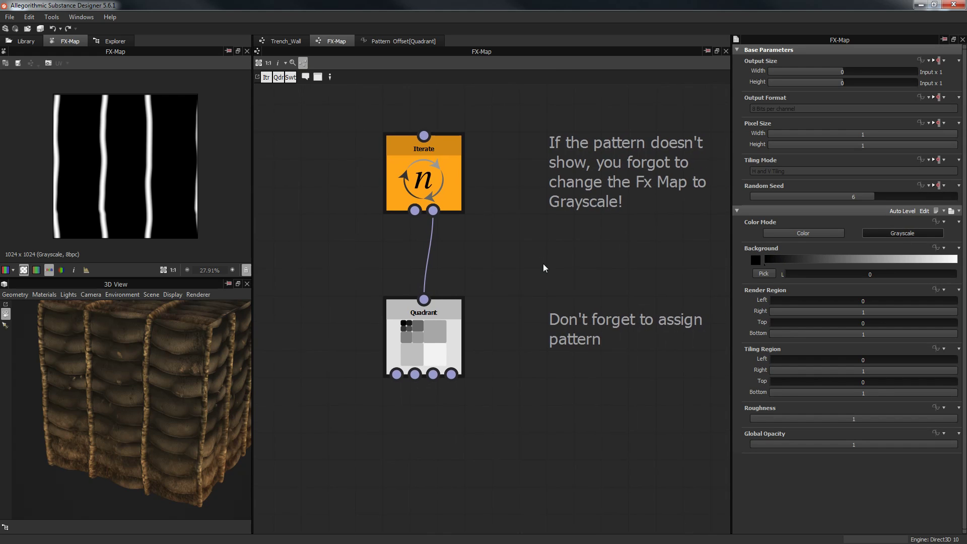
Look through the node types that can be added to the FX-Map graph and show the Iterate node's parameters
{"action": "right_click", "coordinate": [510, 358]}
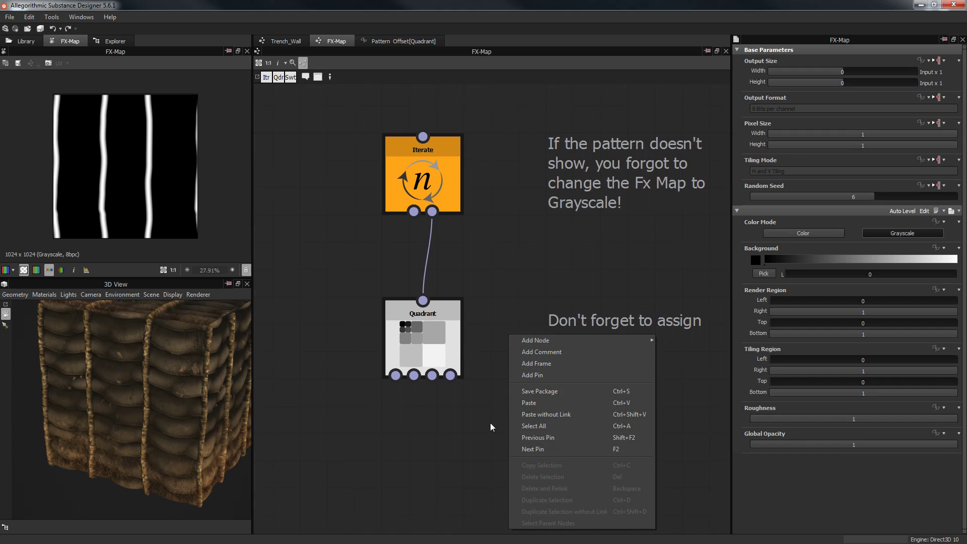
{"action": "left_click", "coordinate": [471, 429]}
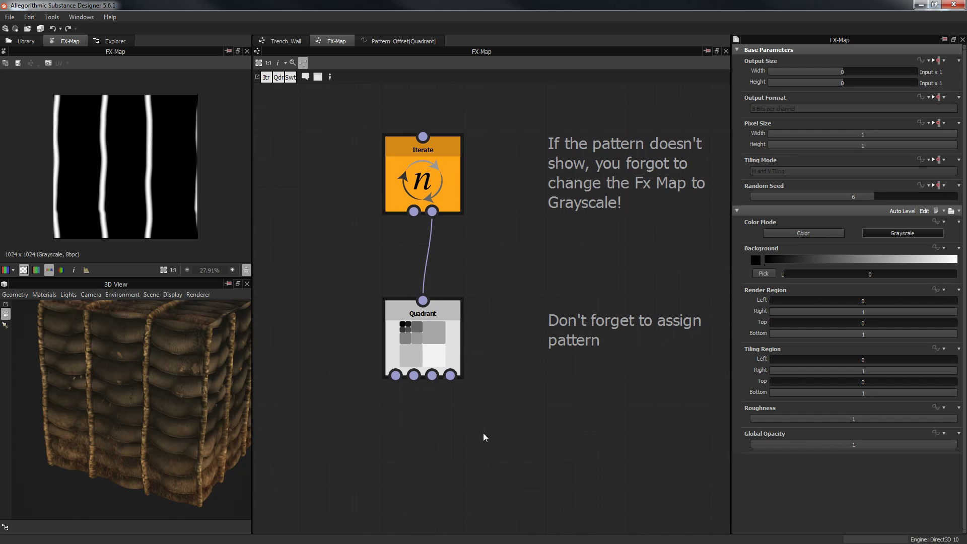
{"action": "key", "text": "space"}
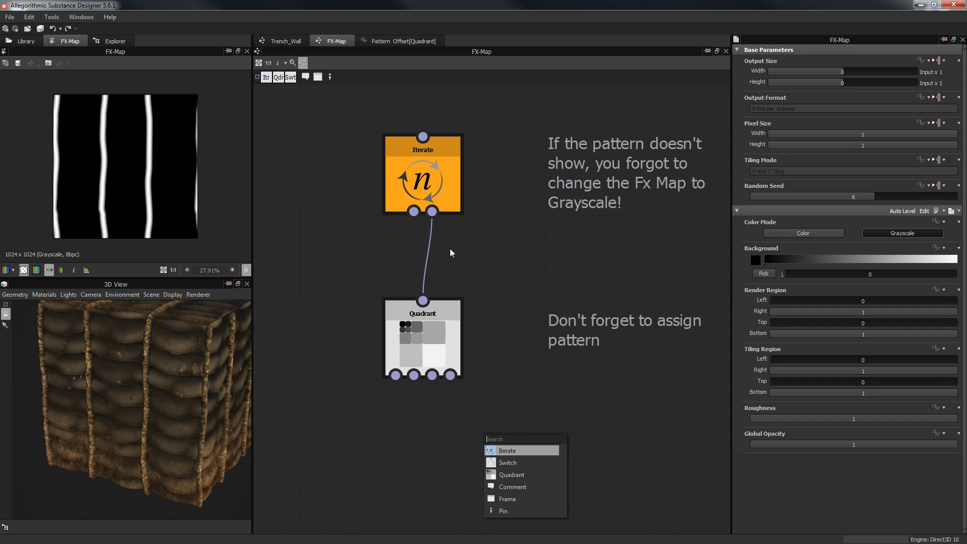
{"action": "left_click", "coordinate": [484, 284]}
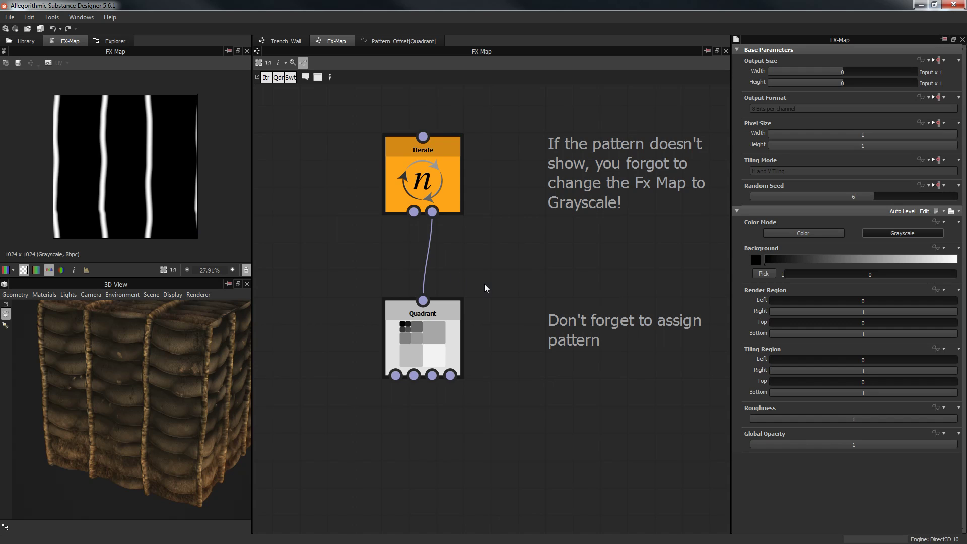
{"action": "left_click", "coordinate": [423, 176]}
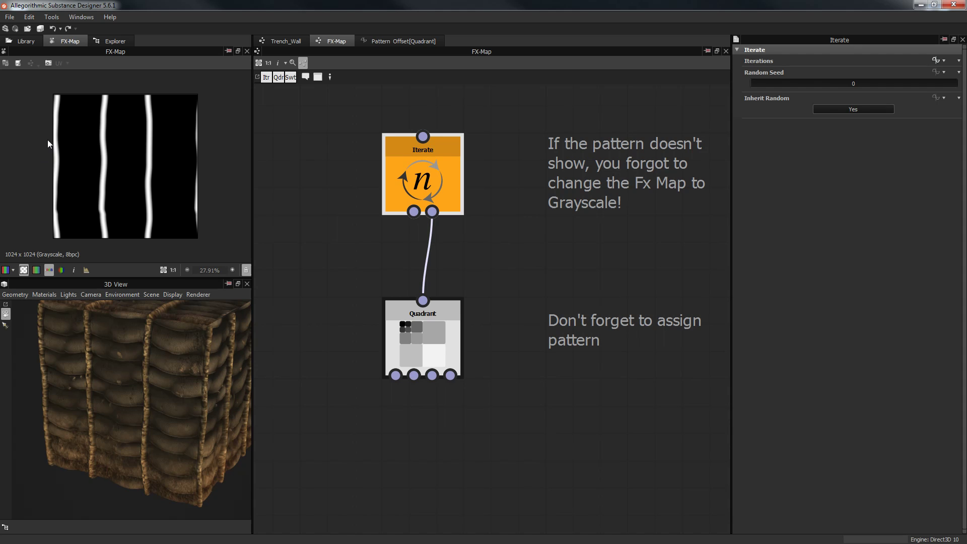
{"action": "mouse_move", "coordinate": [41, 148]}
{"action": "left_mouse_down"}
{"action": "mouse_move", "coordinate": [145, 142]}
{"action": "mouse_move", "coordinate": [96, 178]}
{"action": "mouse_move", "coordinate": [94, 138]}
{"action": "left_mouse_up"}
{"action": "key", "text": "Escape"}
{"action": "mouse_move", "coordinate": [58, 96]}
{"action": "left_mouse_down"}
{"action": "mouse_move", "coordinate": [55, 245]}
{"action": "mouse_move", "coordinate": [52, 95]}
{"action": "left_mouse_up"}
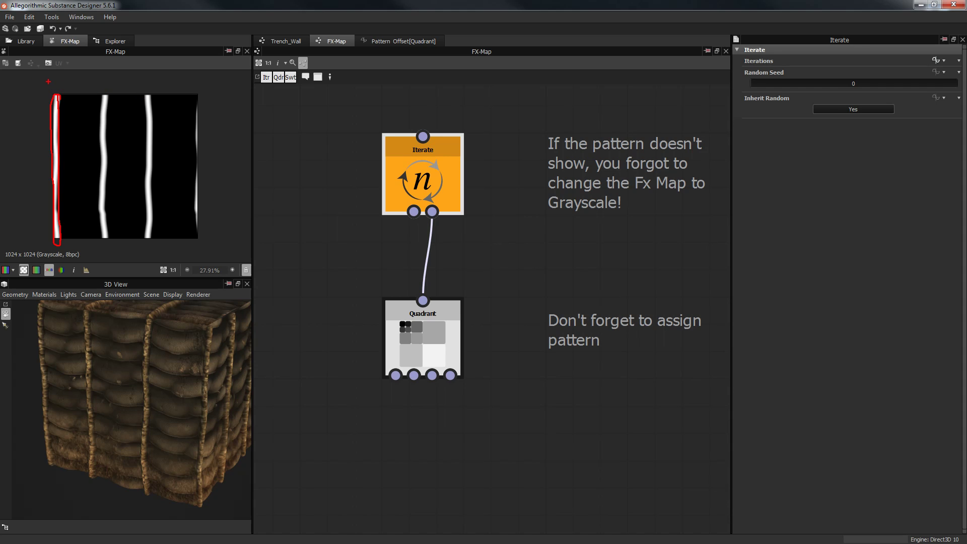
{"action": "left_click_drag", "start_coordinate": [55, 79], "coordinate": [203, 86]}
{"action": "mouse_move", "coordinate": [59, 159]}
{"action": "left_mouse_down"}
{"action": "mouse_move", "coordinate": [95, 156]}
{"action": "mouse_move", "coordinate": [103, 165]}
{"action": "mouse_move", "coordinate": [84, 155]}
{"action": "mouse_move", "coordinate": [146, 170]}
{"action": "left_mouse_up"}
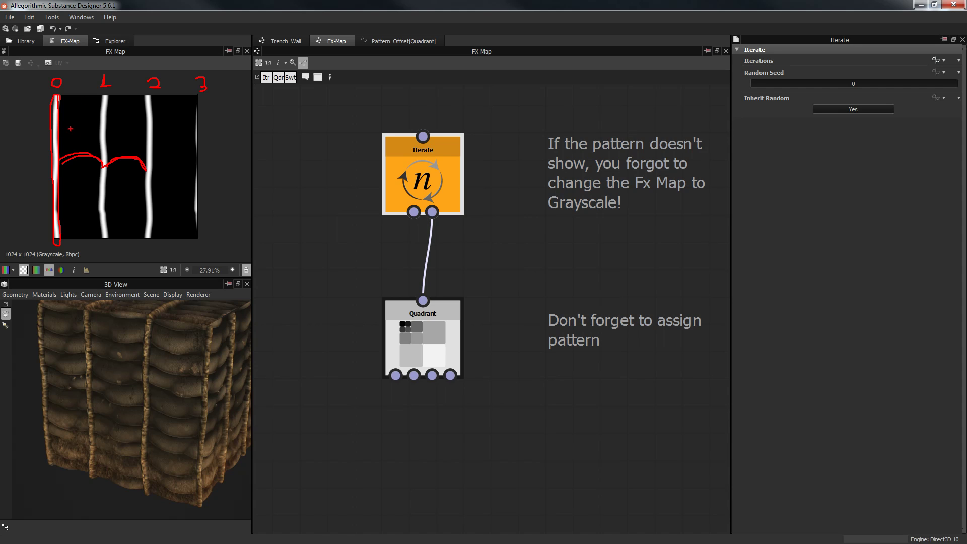
{"action": "mouse_move", "coordinate": [66, 131]}
{"action": "left_mouse_down"}
{"action": "mouse_move", "coordinate": [97, 129]}
{"action": "mouse_move", "coordinate": [82, 115]}
{"action": "mouse_move", "coordinate": [79, 122]}
{"action": "mouse_move", "coordinate": [101, 111]}
{"action": "mouse_move", "coordinate": [109, 127]}
{"action": "mouse_move", "coordinate": [98, 93]}
{"action": "left_mouse_up"}
{"action": "left_click", "coordinate": [90, 125]}
{"action": "key", "text": "Escape"}
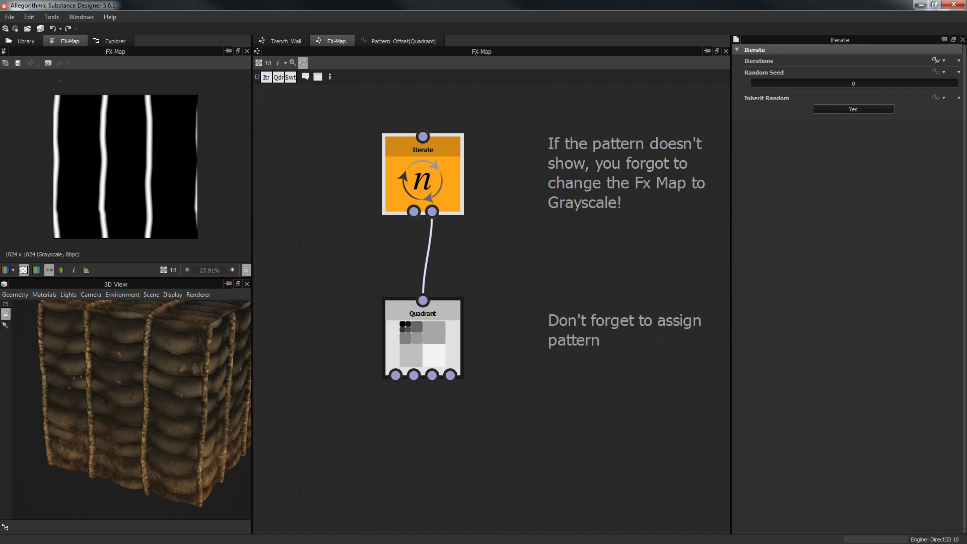
{"action": "left_click_drag", "start_coordinate": [61, 80], "coordinate": [61, 82]}
{"action": "left_click_drag", "start_coordinate": [91, 81], "coordinate": [97, 86]}
{"action": "mouse_move", "coordinate": [97, 81]}
{"action": "left_mouse_down"}
{"action": "mouse_move", "coordinate": [86, 88]}
{"action": "mouse_move", "coordinate": [117, 83]}
{"action": "mouse_move", "coordinate": [112, 76]}
{"action": "mouse_move", "coordinate": [155, 89]}
{"action": "left_mouse_up"}
{"action": "left_click", "coordinate": [129, 82]}
{"action": "mouse_move", "coordinate": [59, 138]}
{"action": "left_mouse_down"}
{"action": "mouse_move", "coordinate": [52, 150]}
{"action": "mouse_move", "coordinate": [59, 145]}
{"action": "left_mouse_up"}
{"action": "left_click_drag", "start_coordinate": [39, 167], "coordinate": [214, 165]}
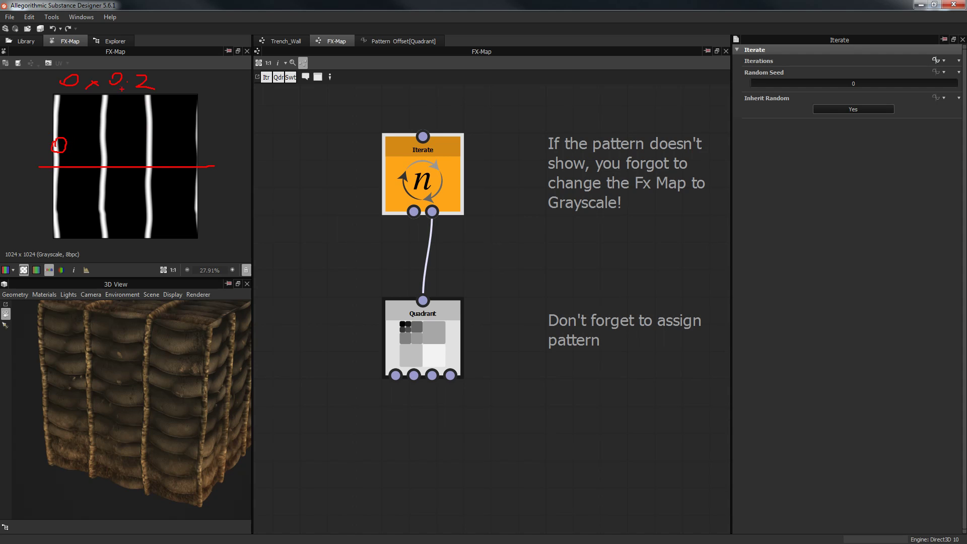
{"action": "left_click_drag", "start_coordinate": [122, 87], "coordinate": [117, 237]}
{"action": "left_click_drag", "start_coordinate": [27, 147], "coordinate": [28, 158]}
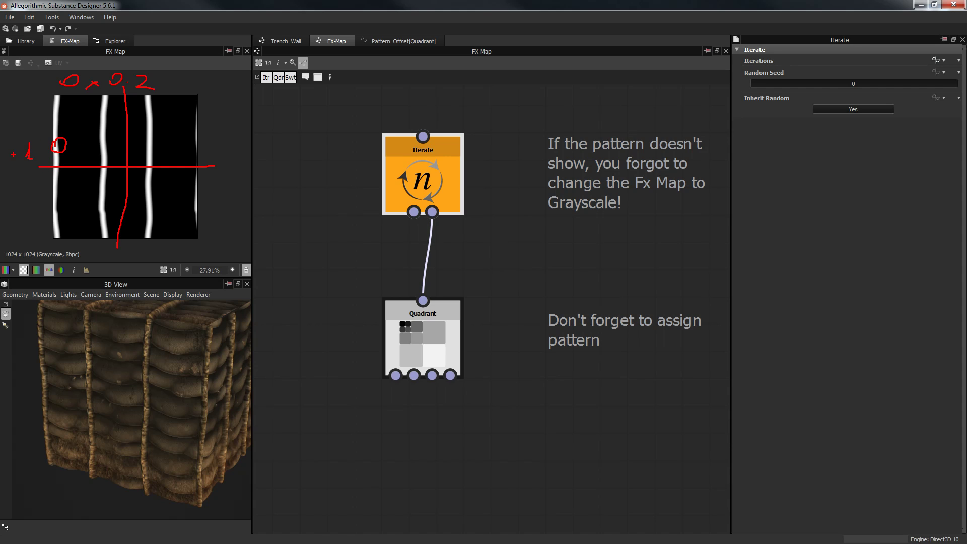
{"action": "mouse_move", "coordinate": [219, 143]}
{"action": "left_mouse_down"}
{"action": "mouse_move", "coordinate": [215, 160]}
{"action": "mouse_move", "coordinate": [229, 162]}
{"action": "left_mouse_up"}
{"action": "key", "text": "Escape"}
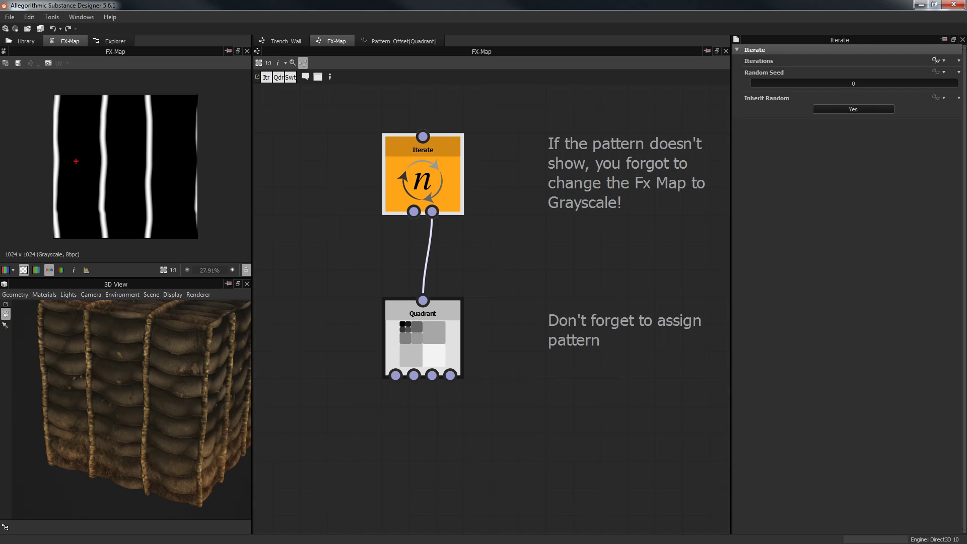
{"action": "left_click_drag", "start_coordinate": [55, 153], "coordinate": [51, 159]}
{"action": "left_click_drag", "start_coordinate": [107, 74], "coordinate": [105, 85]}
{"action": "left_click_drag", "start_coordinate": [147, 74], "coordinate": [150, 80]}
{"action": "mouse_move", "coordinate": [100, 158]}
{"action": "left_mouse_down"}
{"action": "mouse_move", "coordinate": [97, 167]}
{"action": "mouse_move", "coordinate": [116, 170]}
{"action": "left_mouse_up"}
{"action": "left_click_drag", "start_coordinate": [149, 157], "coordinate": [180, 169]}
{"action": "left_click", "coordinate": [158, 173]}
{"action": "left_click_drag", "start_coordinate": [178, 156], "coordinate": [178, 175]}
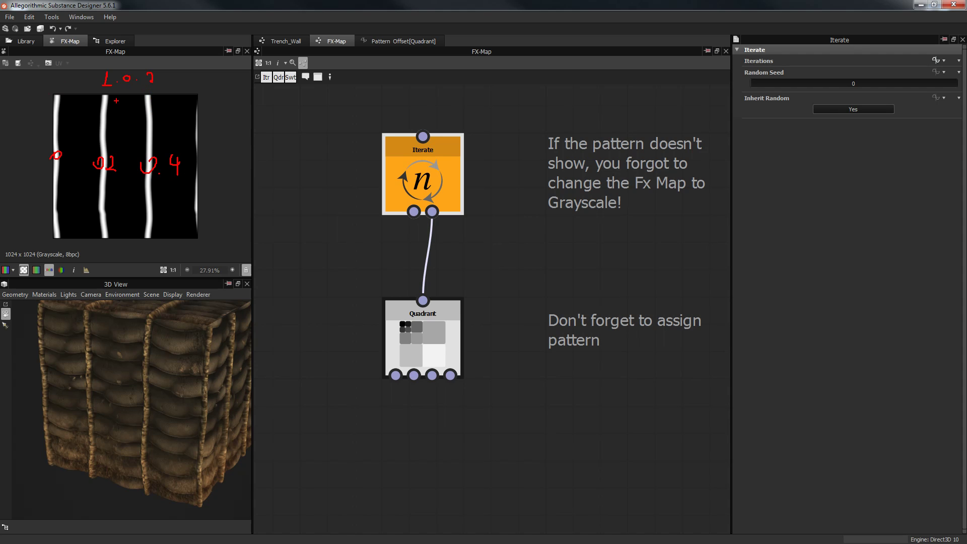
{"action": "key", "text": "e"}
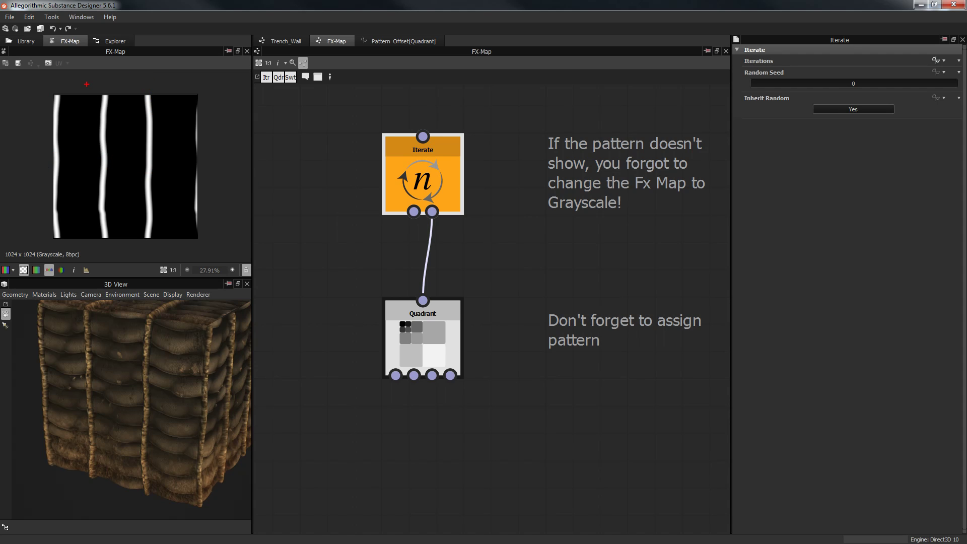
{"action": "left_click_drag", "start_coordinate": [87, 84], "coordinate": [111, 84]}
{"action": "left_click", "coordinate": [104, 86]}
{"action": "key", "text": "Escape"}
{"action": "left_click_drag", "start_coordinate": [54, 172], "coordinate": [200, 166]}
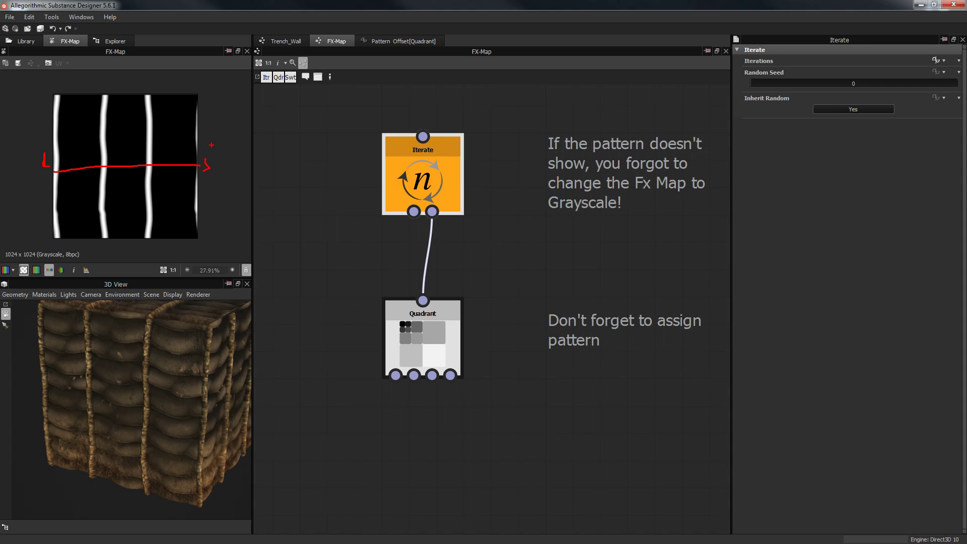
{"action": "left_click_drag", "start_coordinate": [211, 145], "coordinate": [216, 156]}
{"action": "left_click_drag", "start_coordinate": [75, 179], "coordinate": [162, 182]}
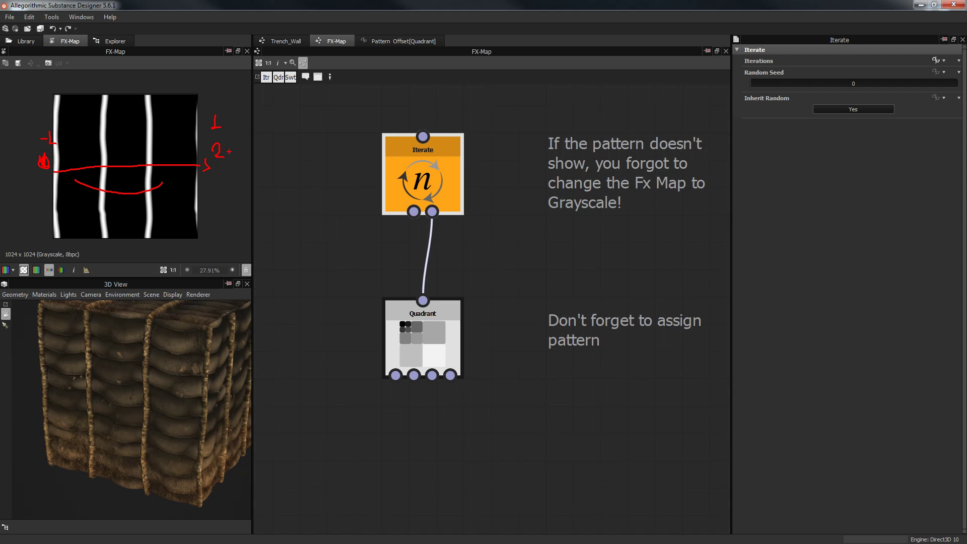
{"action": "key", "text": "Escape"}
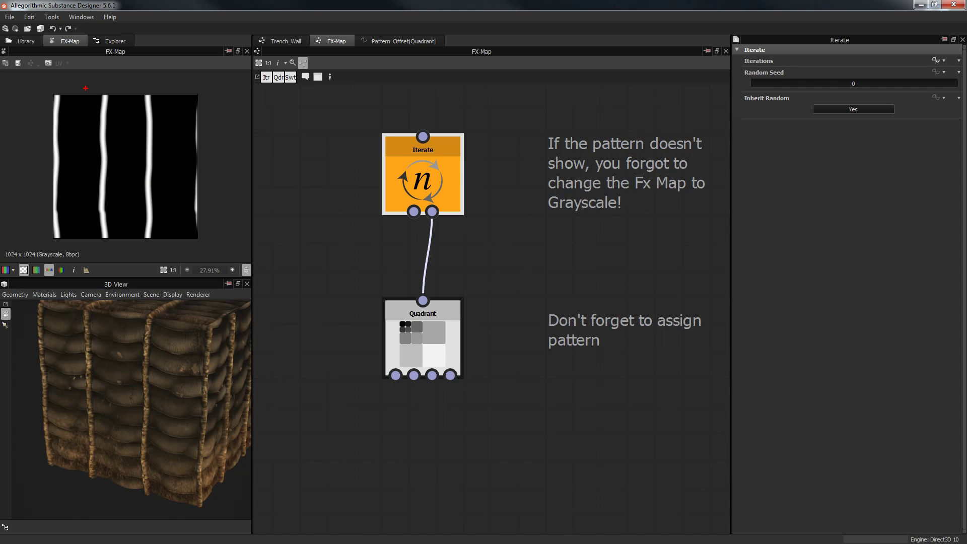
{"action": "mouse_move", "coordinate": [97, 82]}
{"action": "left_mouse_down"}
{"action": "mouse_move", "coordinate": [120, 100]}
{"action": "mouse_move", "coordinate": [142, 73]}
{"action": "mouse_move", "coordinate": [140, 98]}
{"action": "left_mouse_up"}
{"action": "key", "text": "Escape"}
Compare the parameters of the Quadrant and Iterate nodes and examine how the two are linked
{"action": "middle_click_drag", "start_coordinate": [517, 274], "coordinate": [487, 255]}
{"action": "left_click", "coordinate": [466, 297]}
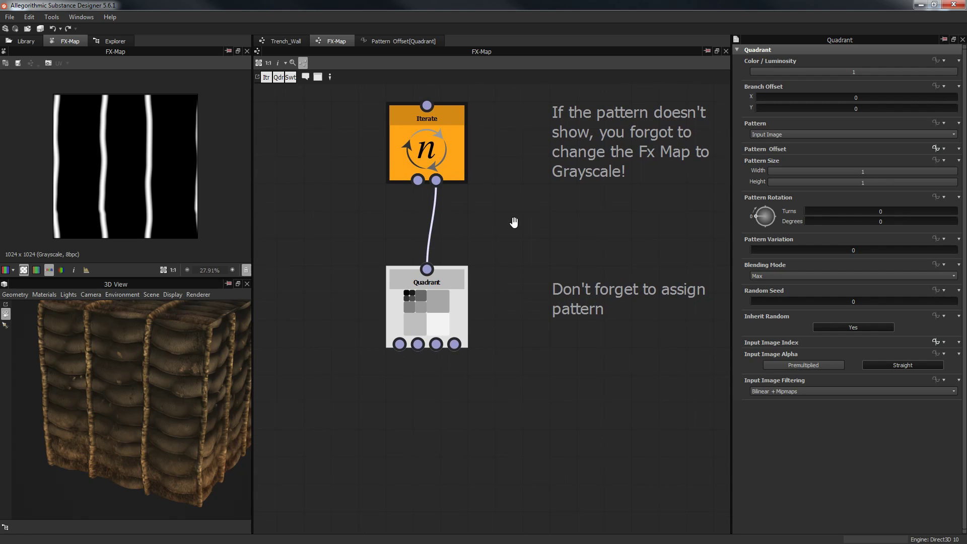
{"action": "middle_click_drag", "start_coordinate": [417, 203], "coordinate": [439, 224]}
{"action": "left_click_drag", "start_coordinate": [356, 130], "coordinate": [520, 181]}
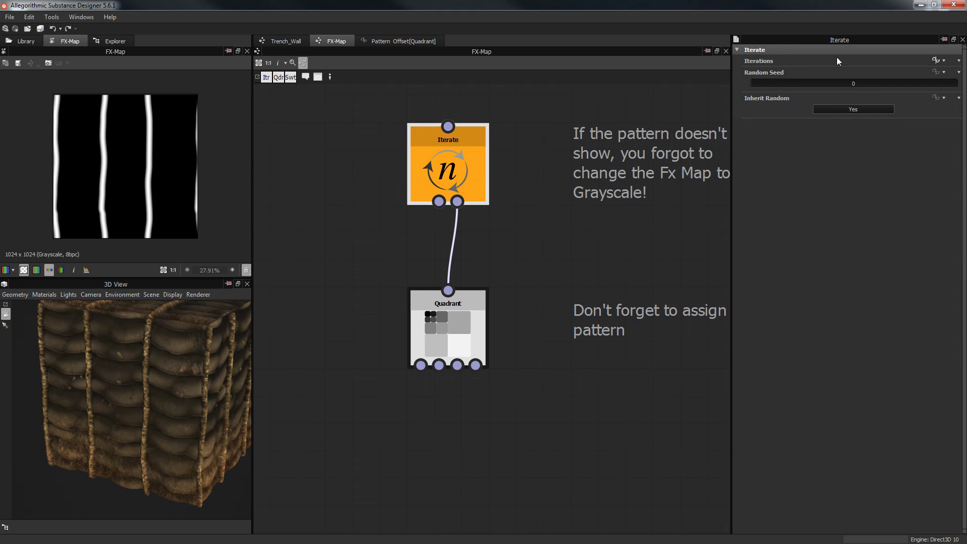
{"action": "middle_click_drag", "start_coordinate": [486, 194], "coordinate": [485, 189]}
{"action": "left_click", "coordinate": [458, 322]}
{"action": "middle_click_drag", "start_coordinate": [400, 344], "coordinate": [397, 316]}
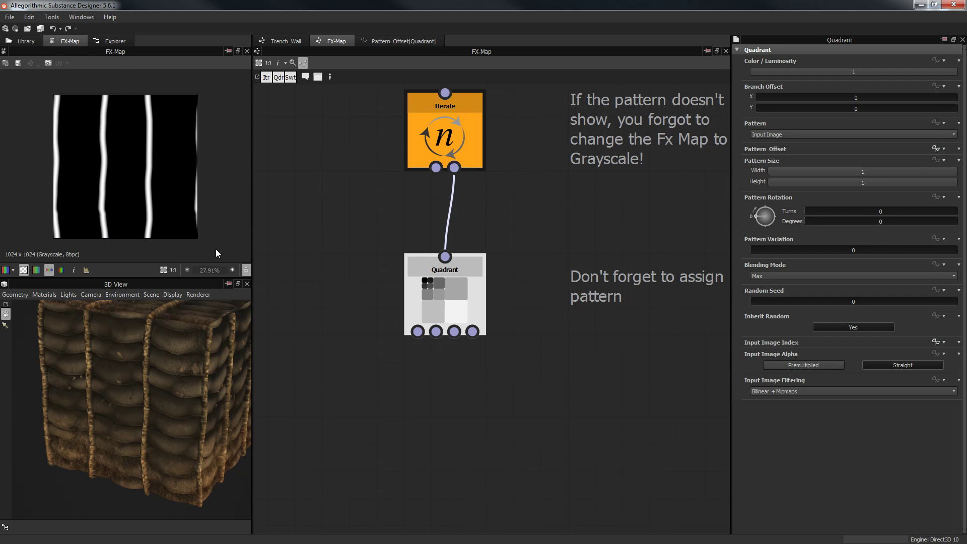
{"action": "left_click_drag", "start_coordinate": [357, 270], "coordinate": [500, 306]}
{"action": "mouse_move", "coordinate": [459, 397]}
{"action": "middle_mouse_down"}
{"action": "mouse_move", "coordinate": [456, 365]}
{"action": "mouse_move", "coordinate": [464, 413]}
{"action": "middle_mouse_up"}
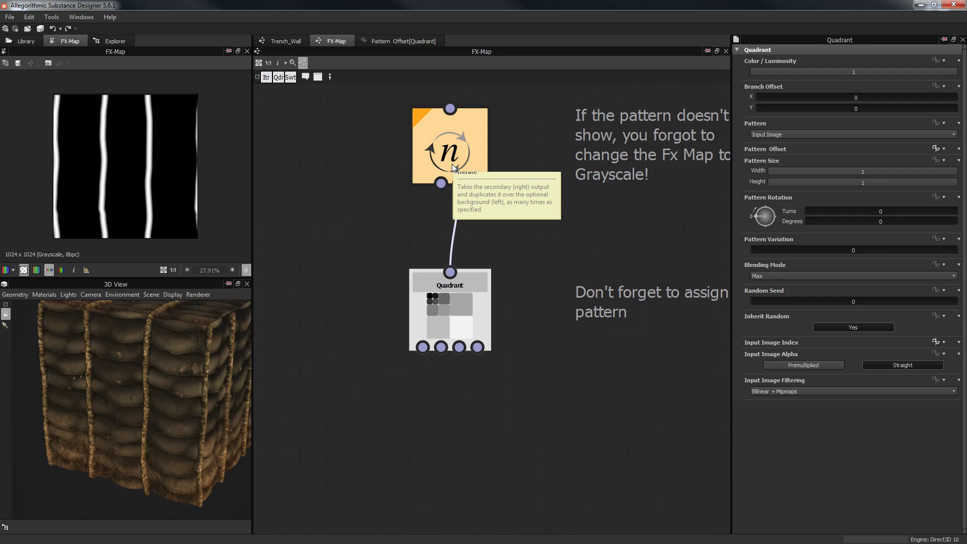
{"action": "left_click", "coordinate": [376, 141]}
{"action": "left_click", "coordinate": [450, 149]}
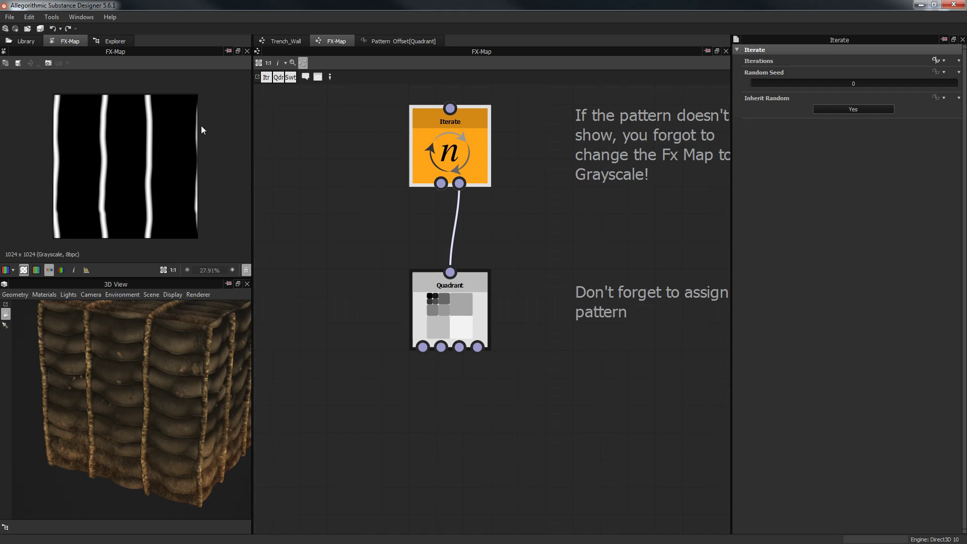
Add a second Quadrant below the existing one, spaced further down, and remove all its incoming links except the one from the first output
{"action": "middle_click_drag", "start_coordinate": [501, 313], "coordinate": [493, 266]}
{"action": "left_click", "coordinate": [578, 391]}
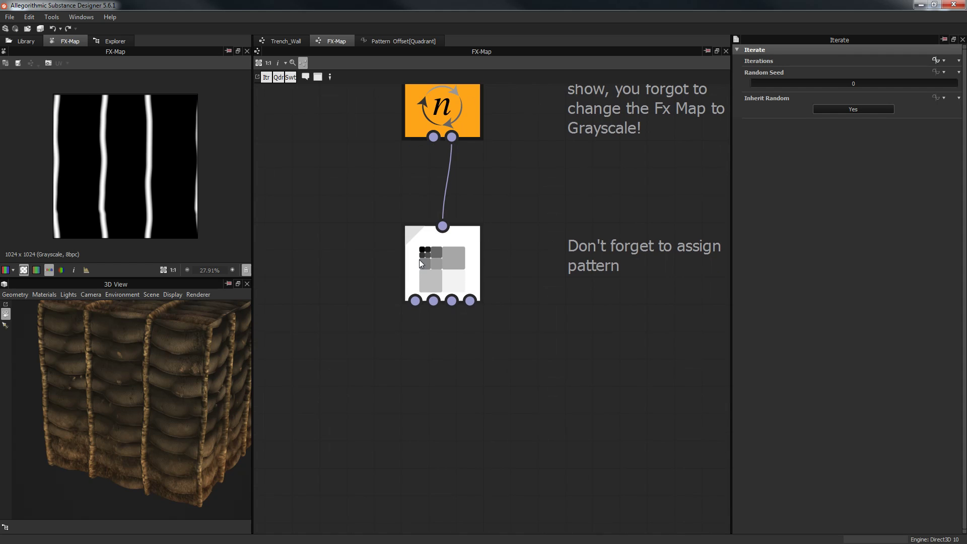
{"action": "left_click", "coordinate": [419, 261]}
{"action": "key", "text": "space"}
{"action": "left_click", "coordinate": [482, 378]}
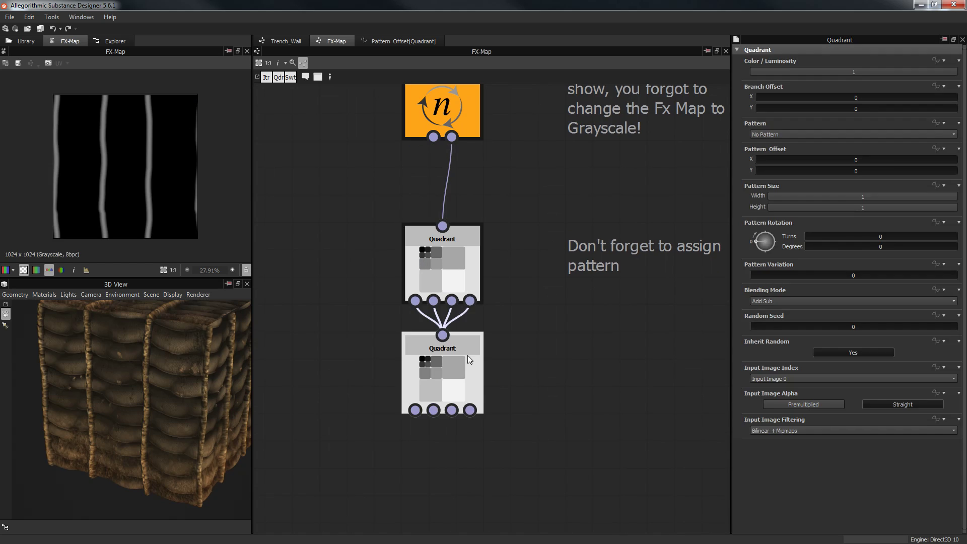
{"action": "left_click_drag", "start_coordinate": [467, 355], "coordinate": [467, 388]}
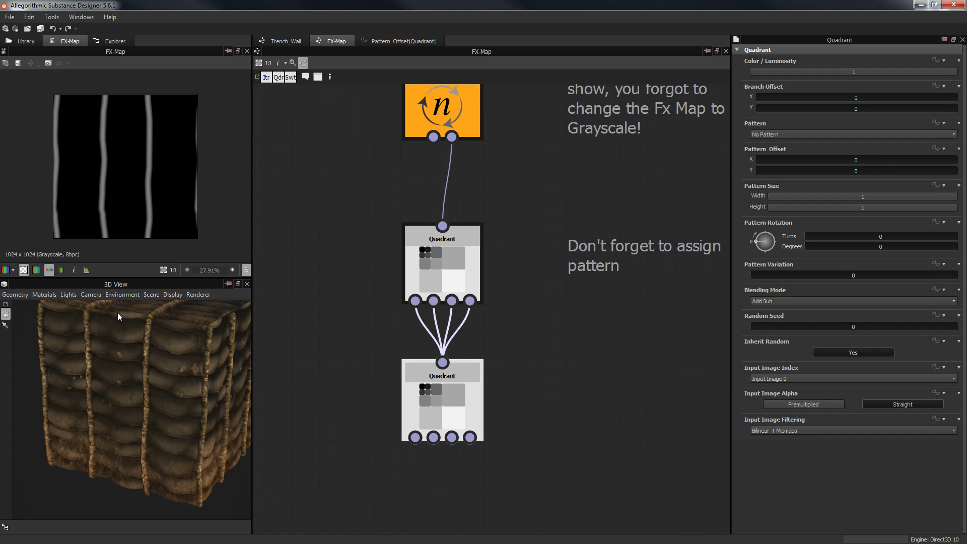
{"action": "left_click_drag", "start_coordinate": [434, 321], "coordinate": [493, 319]}
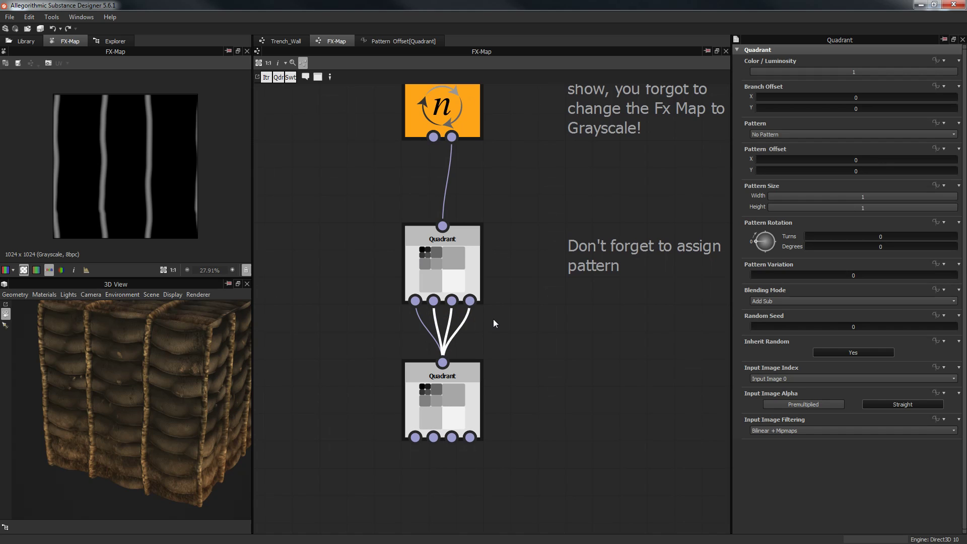
{"action": "key", "text": "Delete"}
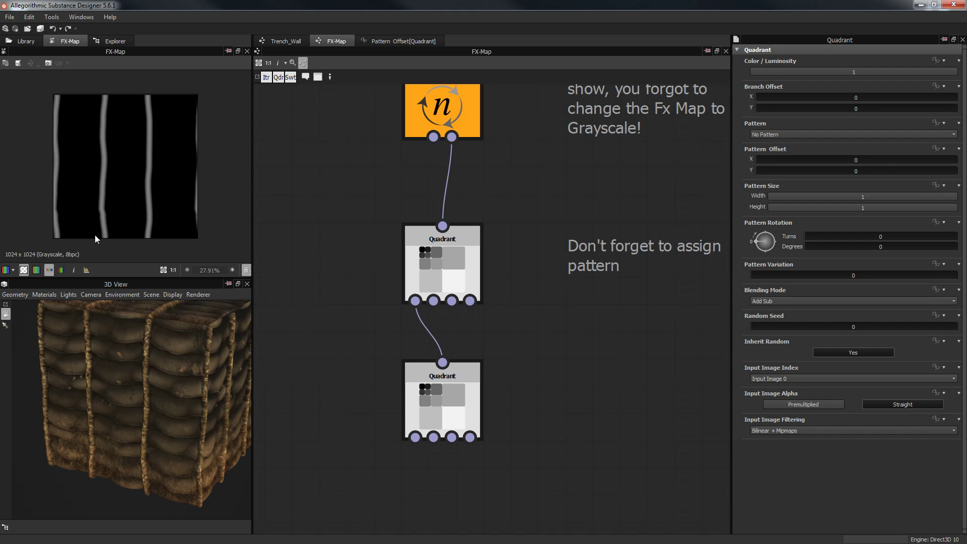
Try Square as the second Quadrant's pattern, then set the pattern to Input Image
{"action": "left_click", "coordinate": [781, 134]}
{"action": "left_click", "coordinate": [781, 157]}
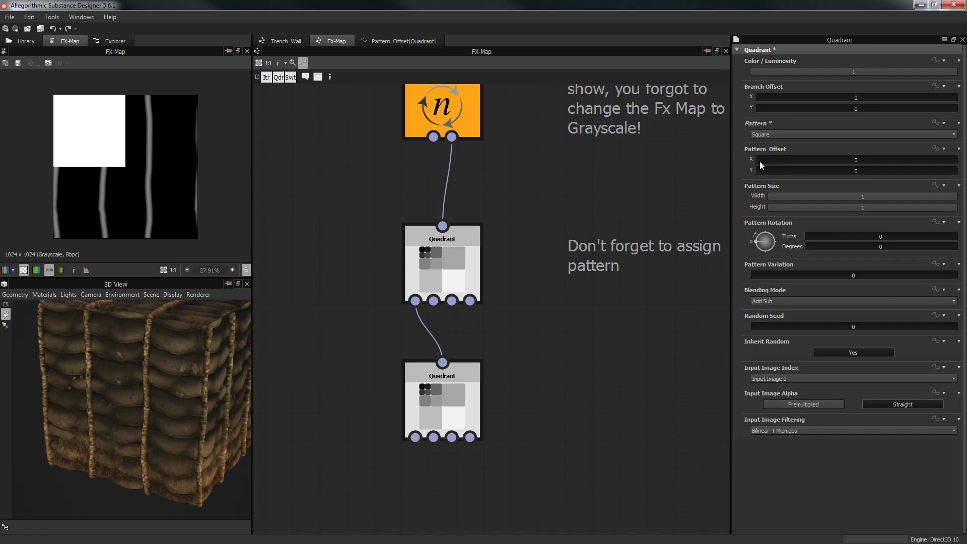
{"action": "left_click", "coordinate": [777, 134]}
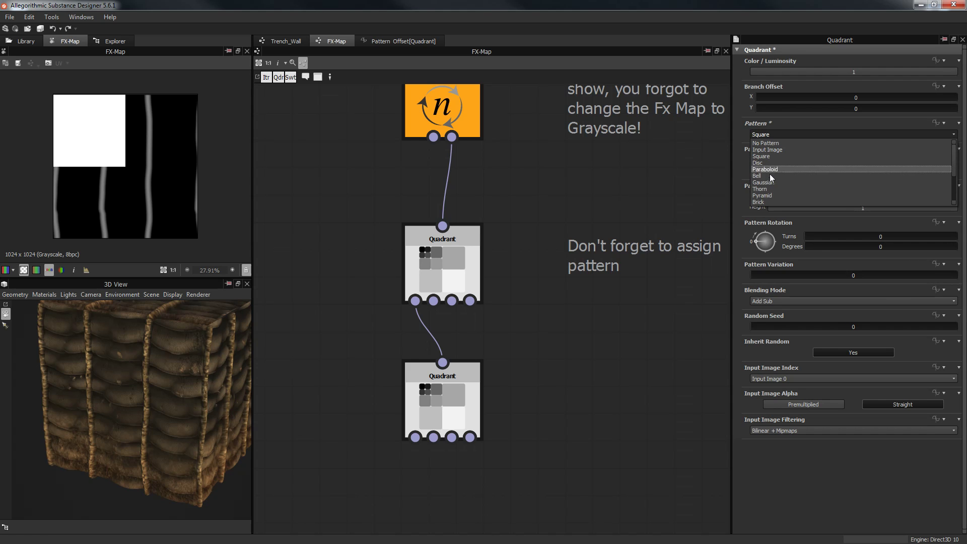
{"action": "left_click", "coordinate": [773, 150]}
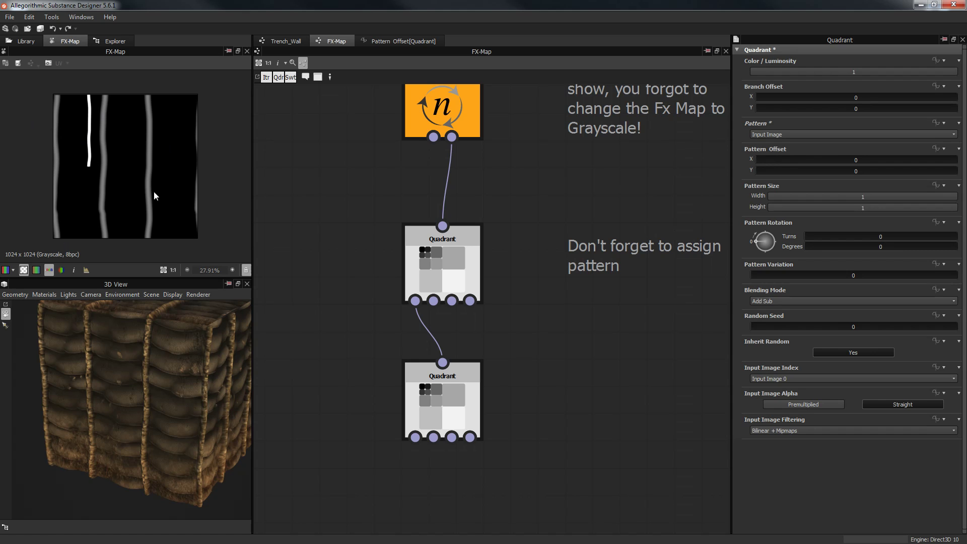
Add a third Quadrant node linked beneath the second Quadrant
{"action": "middle_click_drag", "start_coordinate": [438, 258], "coordinate": [441, 184]}
{"action": "left_click", "coordinate": [452, 341]}
{"action": "key", "text": "space"}
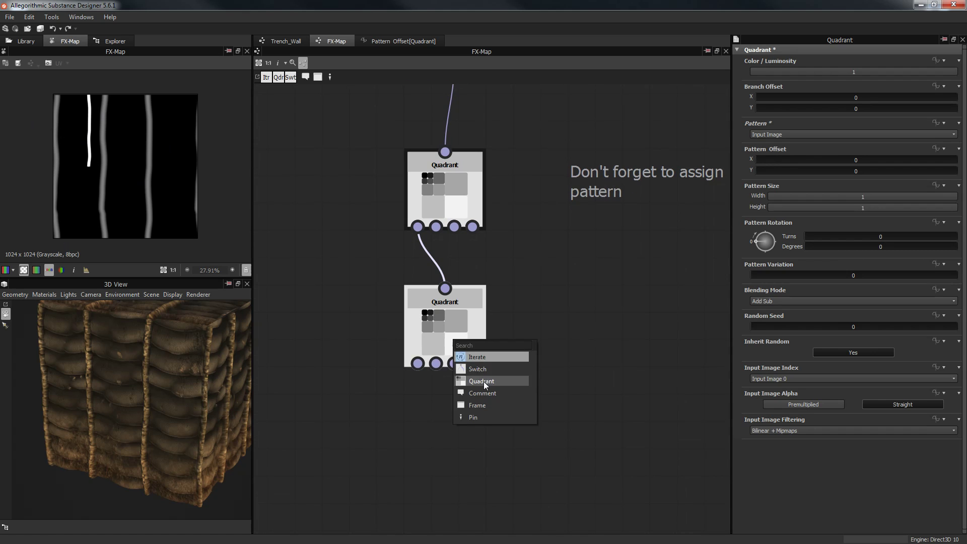
{"action": "left_click", "coordinate": [482, 381]}
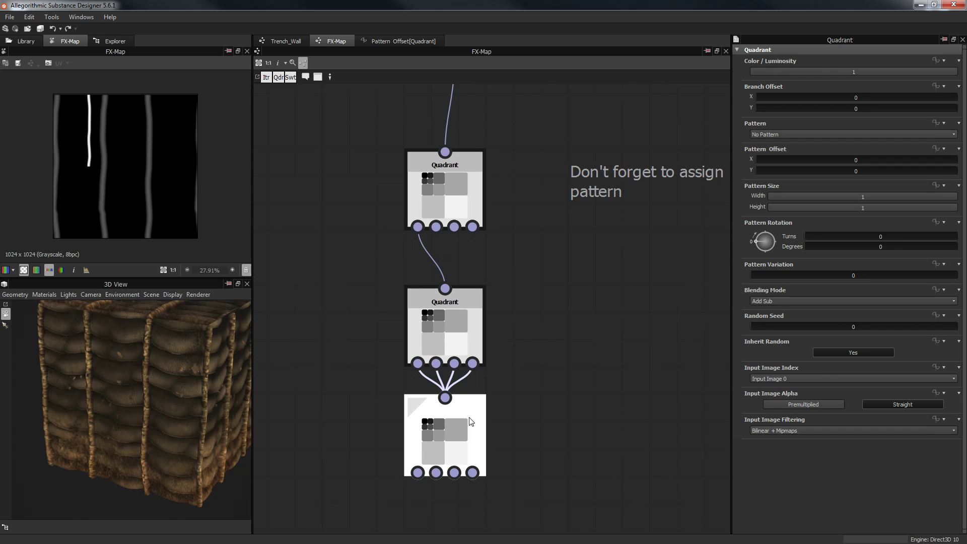
Replace the third Quadrant with a copy of the second one, placed beneath it and linked to the second Quadrant's third output
{"action": "key", "text": "Delete"}
{"action": "left_click", "coordinate": [450, 323]}
{"action": "key", "text": "ctrl+c"}
{"action": "key", "text": "ctrl+v"}
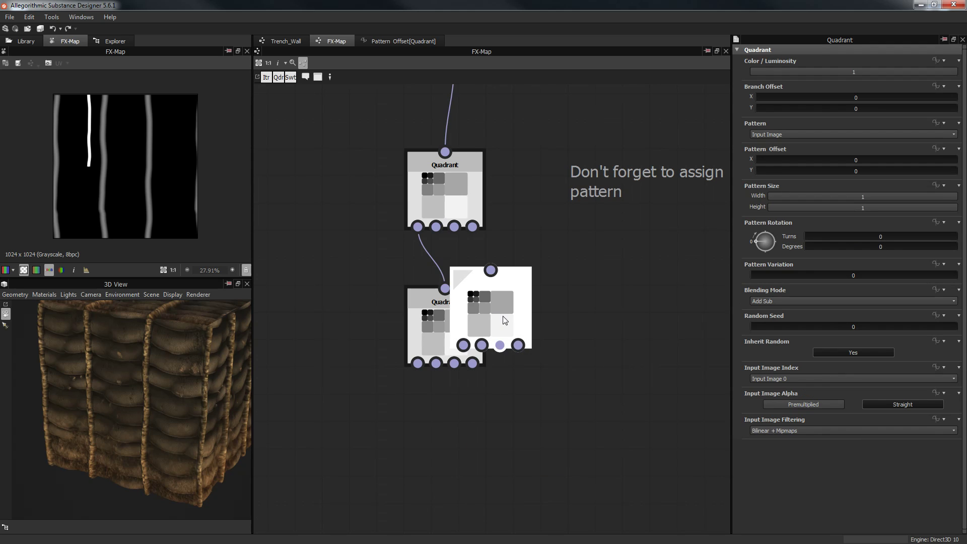
{"action": "left_click_drag", "start_coordinate": [504, 316], "coordinate": [484, 498]}
{"action": "mouse_move", "coordinate": [454, 363]}
{"action": "left_mouse_down"}
{"action": "mouse_move", "coordinate": [473, 452]}
{"action": "mouse_move", "coordinate": [448, 452]}
{"action": "left_mouse_up"}
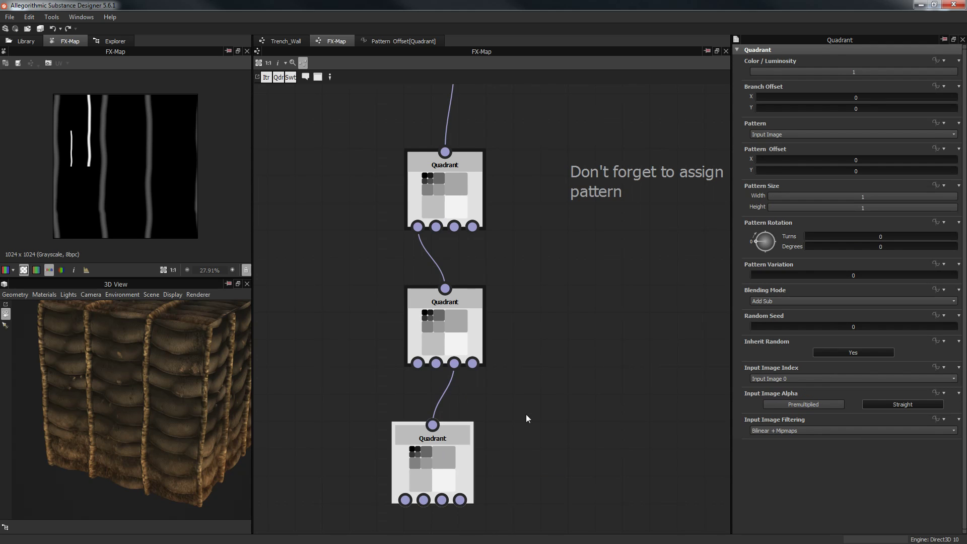
Add a fourth Quadrant copy further down and link it to the third Quadrant's fourth output
{"action": "middle_click_drag", "start_coordinate": [526, 414], "coordinate": [540, 339]}
{"action": "key", "text": "ctrl+v"}
{"action": "middle_click_drag", "start_coordinate": [522, 391], "coordinate": [521, 246]}
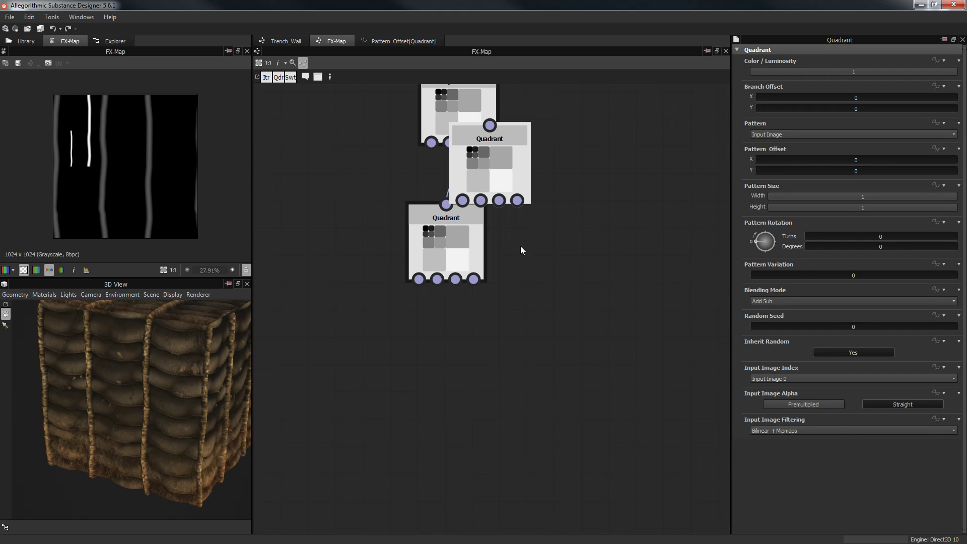
{"action": "left_click_drag", "start_coordinate": [521, 206], "coordinate": [518, 421]}
{"action": "left_click_drag", "start_coordinate": [509, 159], "coordinate": [559, 402]}
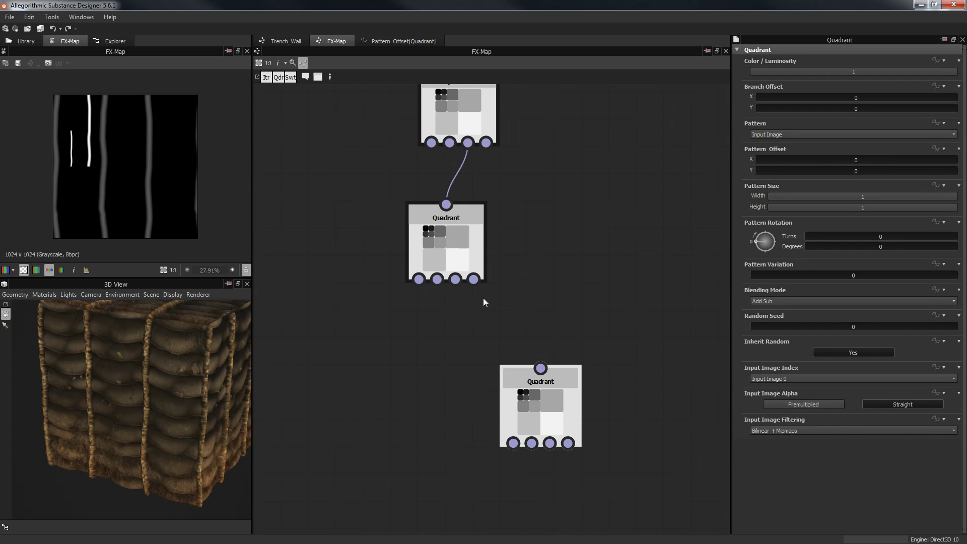
{"action": "left_click_drag", "start_coordinate": [474, 279], "coordinate": [540, 369]}
{"action": "left_click_drag", "start_coordinate": [514, 412], "coordinate": [461, 413]}
{"action": "middle_click_drag", "start_coordinate": [596, 422], "coordinate": [589, 343]}
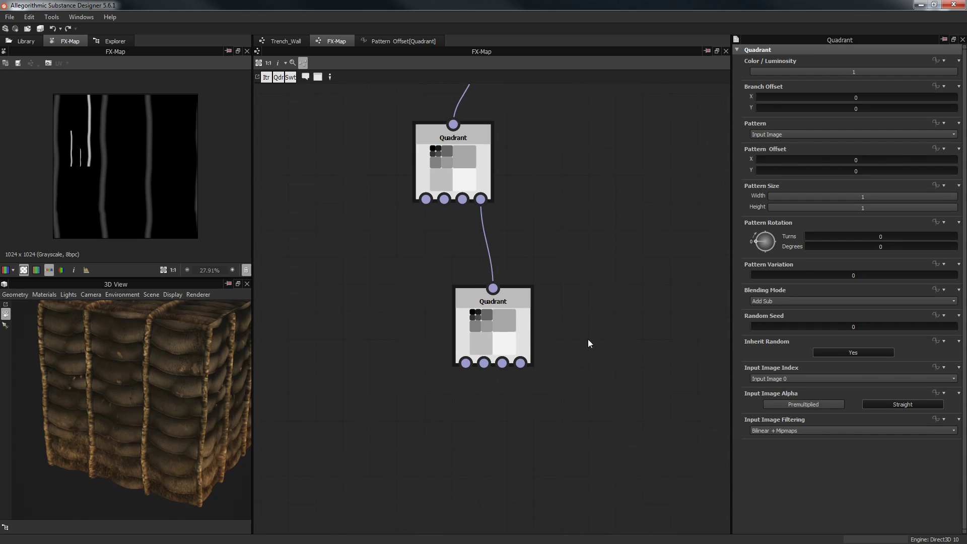
{"action": "scroll", "coordinate": [481, 325], "scroll_direction": "up", "scroll_amount": 2}
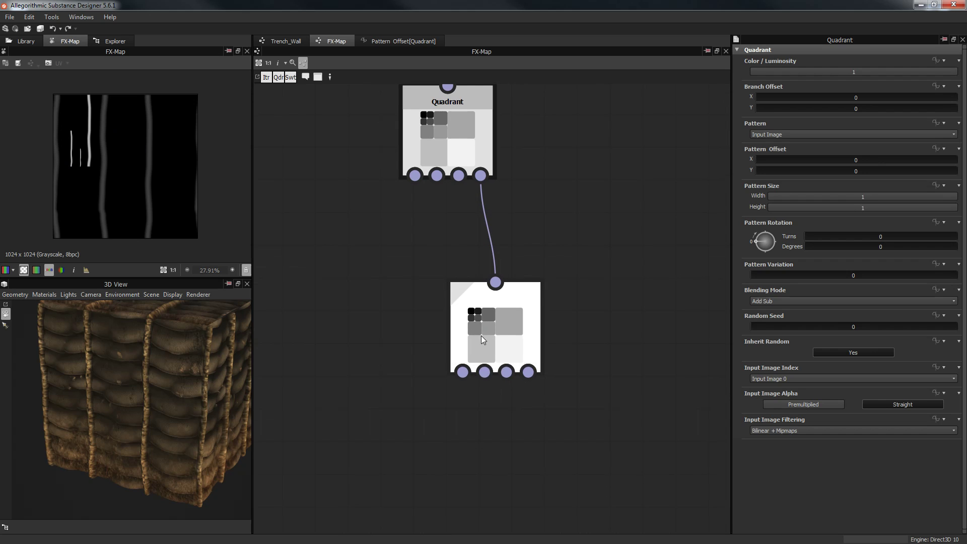
{"action": "scroll", "coordinate": [482, 335], "scroll_direction": "up", "scroll_amount": 4}
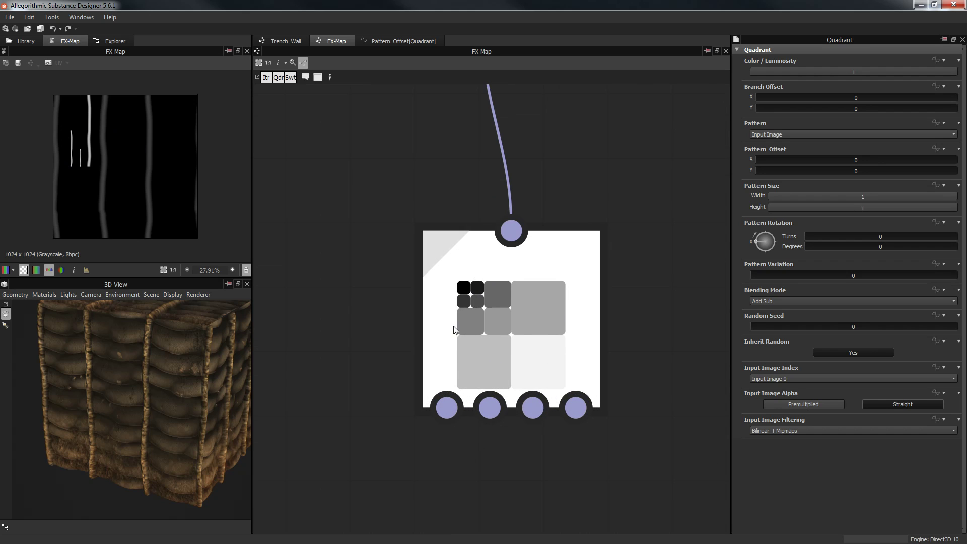
{"action": "scroll", "coordinate": [560, 320], "scroll_direction": "down", "scroll_amount": 4}
Delete the three added Quadrant nodes one by one, keeping only the original Quadrant under the Iterate node
{"action": "left_click_drag", "start_coordinate": [393, 258], "coordinate": [592, 323]}
{"action": "middle_click_drag", "start_coordinate": [375, 272], "coordinate": [383, 379]}
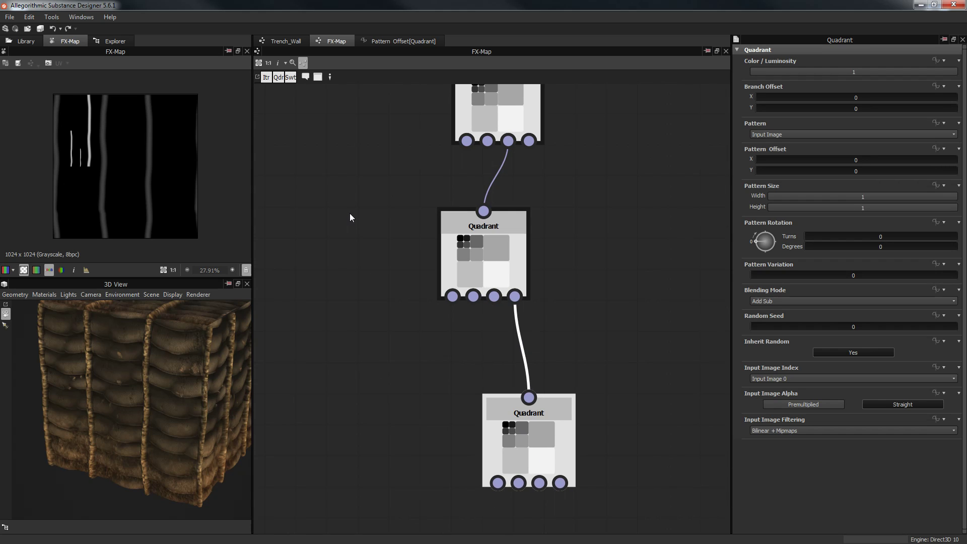
{"action": "key", "text": "Delete"}
{"action": "middle_click_drag", "start_coordinate": [373, 181], "coordinate": [346, 252]}
{"action": "left_click_drag", "start_coordinate": [346, 253], "coordinate": [507, 303]}
{"action": "key", "text": "Delete"}
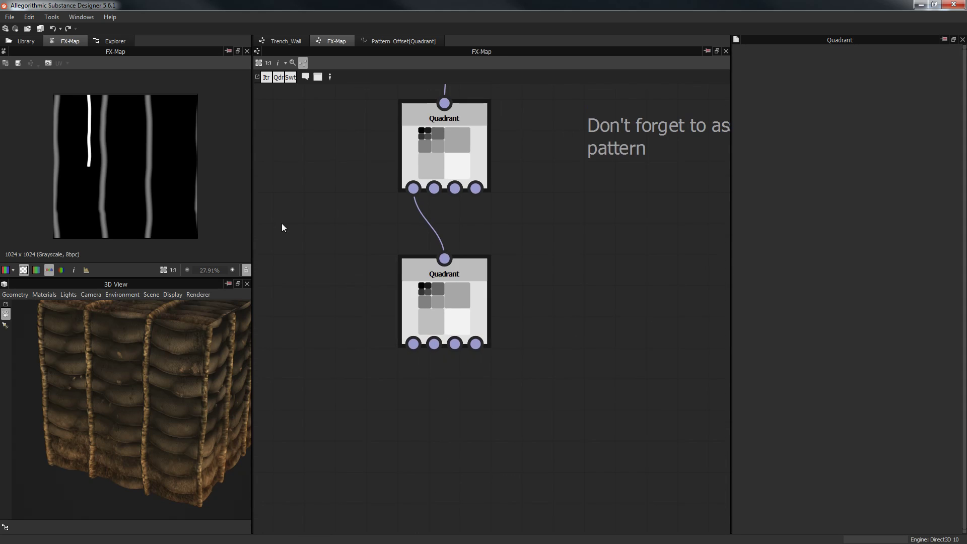
{"action": "left_click", "coordinate": [481, 292]}
{"action": "middle_click_drag", "start_coordinate": [507, 316], "coordinate": [502, 367]}
{"action": "key", "text": "Delete"}
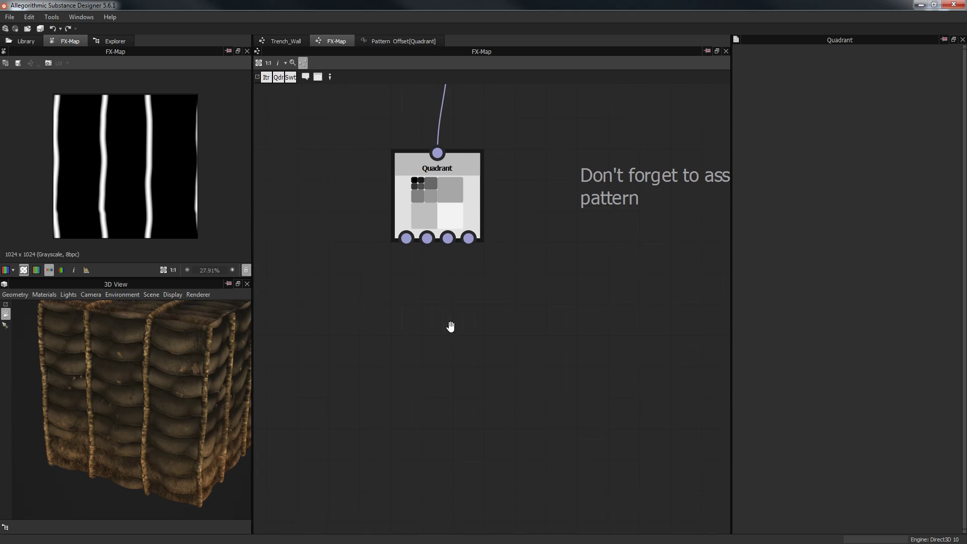
Review the wall in the 3D view and the parameters of the original Quadrant and Iterate nodes
{"action": "middle_click_drag", "start_coordinate": [450, 326], "coordinate": [448, 413]}
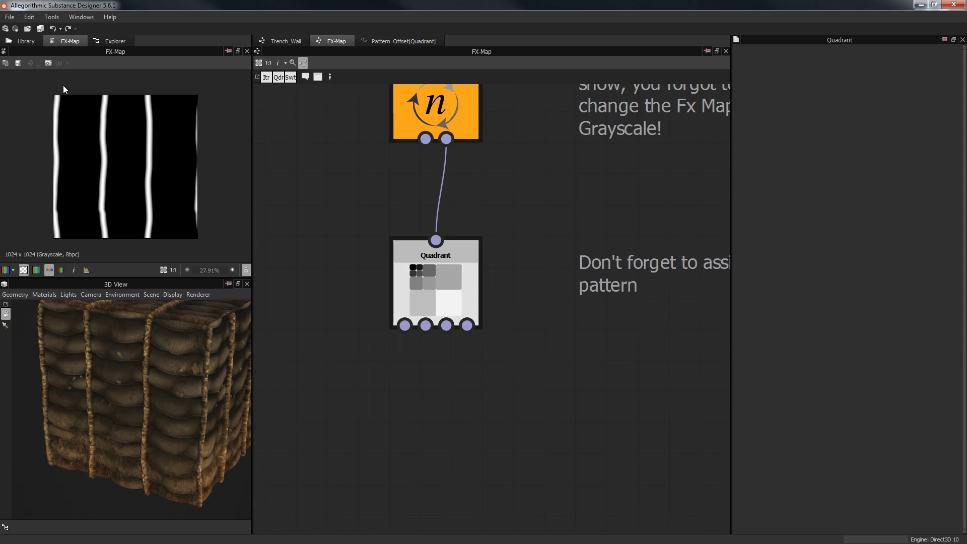
{"action": "left_click_drag", "start_coordinate": [144, 407], "coordinate": [129, 383]}
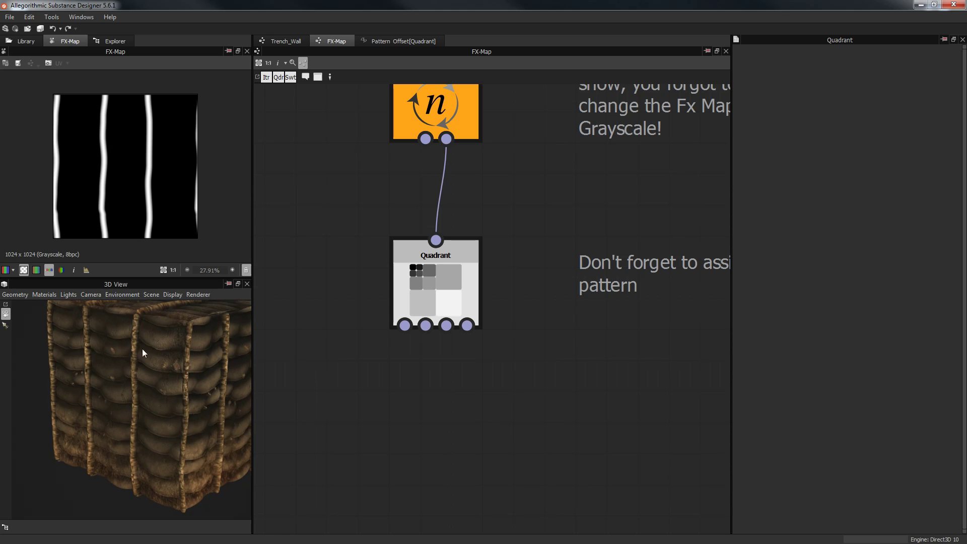
{"action": "middle_click_drag", "start_coordinate": [402, 327], "coordinate": [395, 347]}
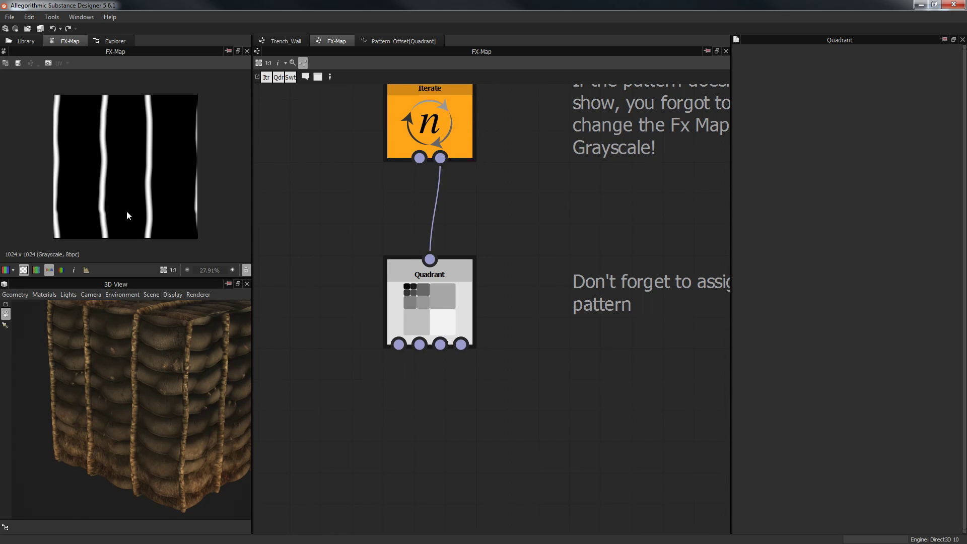
{"action": "left_click", "coordinate": [421, 294]}
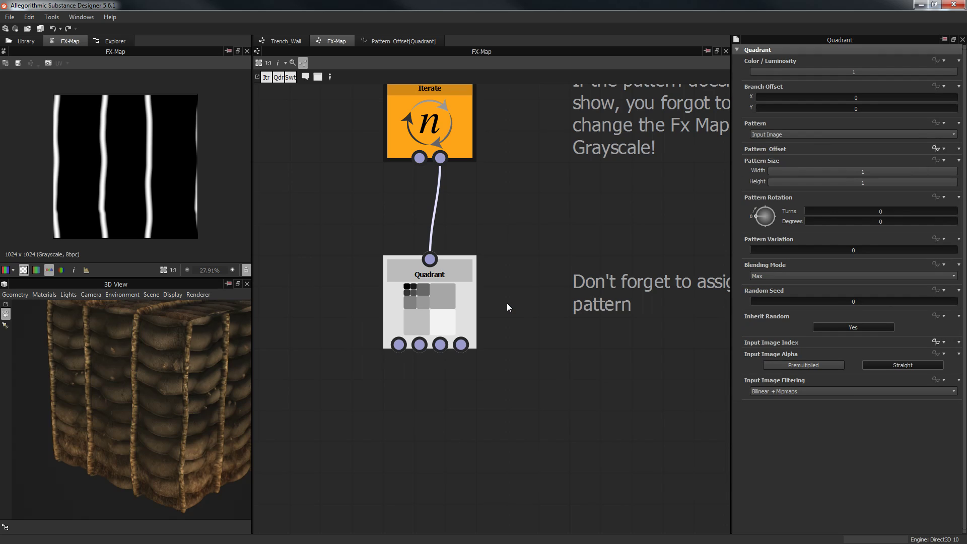
{"action": "left_click", "coordinate": [395, 108]}
{"action": "left_click_drag", "start_coordinate": [474, 159], "coordinate": [473, 138]}
{"action": "middle_click_drag", "start_coordinate": [400, 106], "coordinate": [428, 177]}
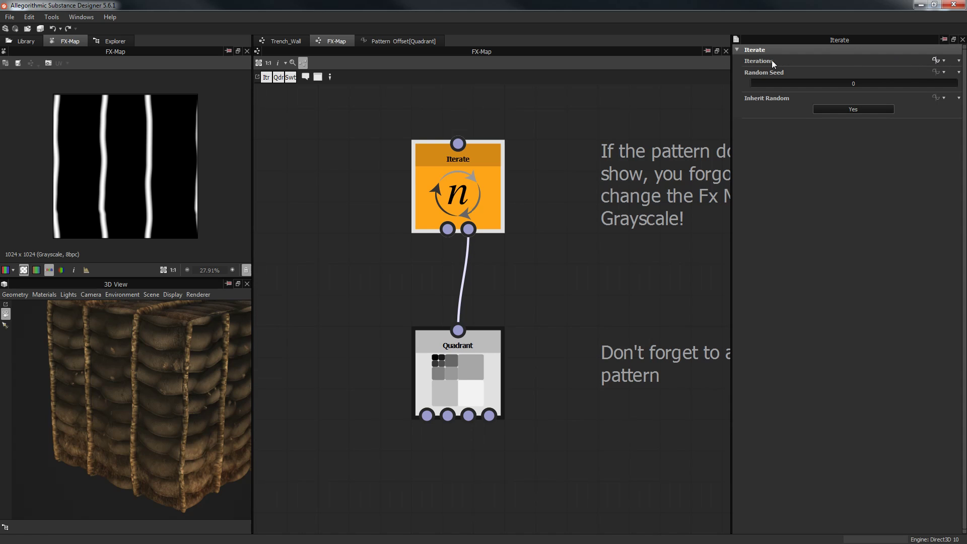
Open the function driving the Iterate node's Iterations and examine its Get Integer node for _branches
{"action": "left_click", "coordinate": [947, 61]}
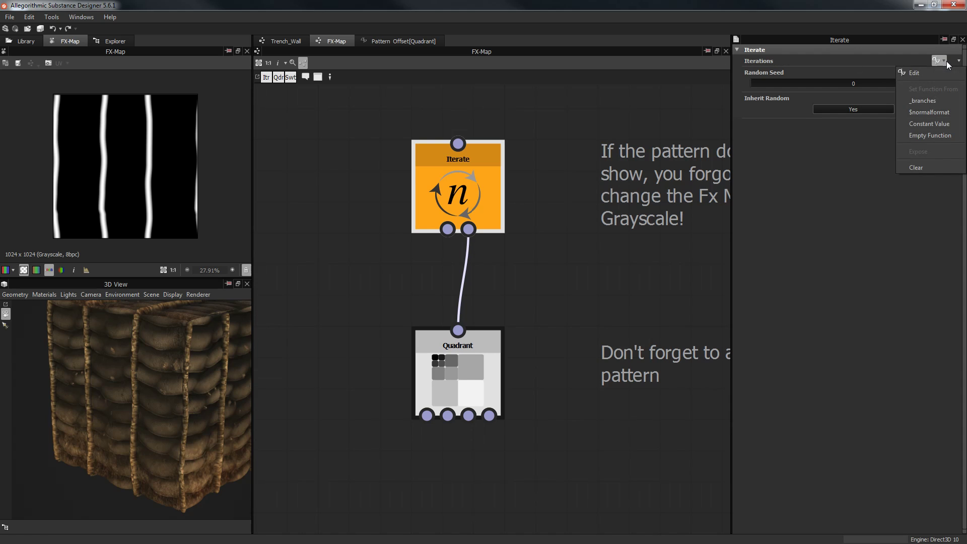
{"action": "left_click", "coordinate": [856, 161]}
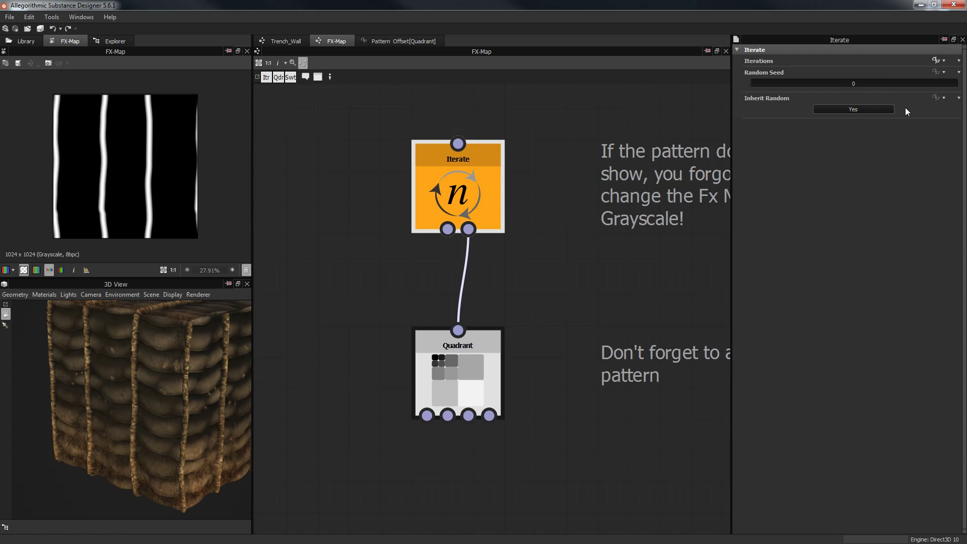
{"action": "left_click", "coordinate": [936, 61]}
{"action": "scroll", "coordinate": [446, 211], "scroll_direction": "down", "scroll_amount": 6}
{"action": "scroll", "coordinate": [492, 160], "scroll_direction": "up", "scroll_amount": 3}
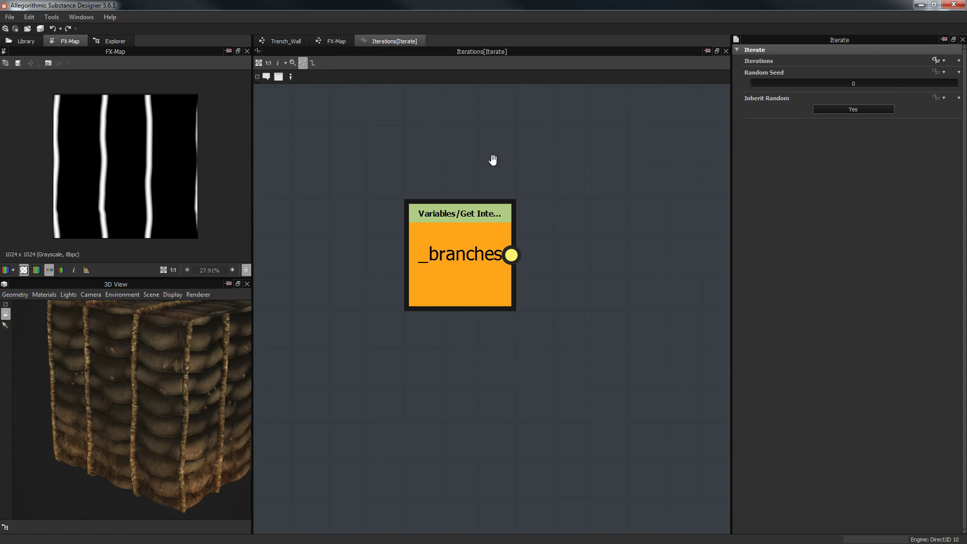
{"action": "middle_click_drag", "start_coordinate": [493, 160], "coordinate": [494, 187]}
{"action": "left_click", "coordinate": [461, 307]}
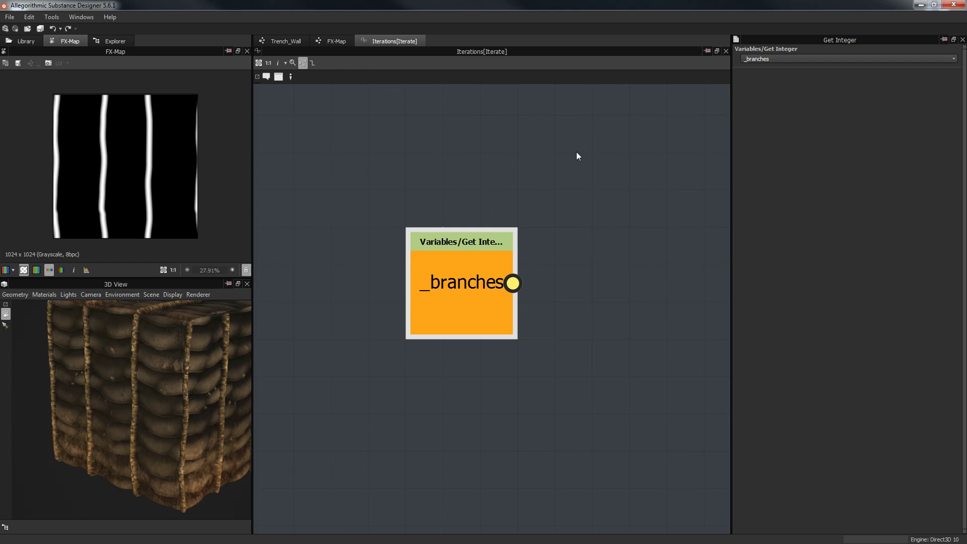
Compare the Trench_Wall graph's Branch Amount input parameter with the _branches variable in the Iterations function
{"action": "left_click", "coordinate": [285, 41]}
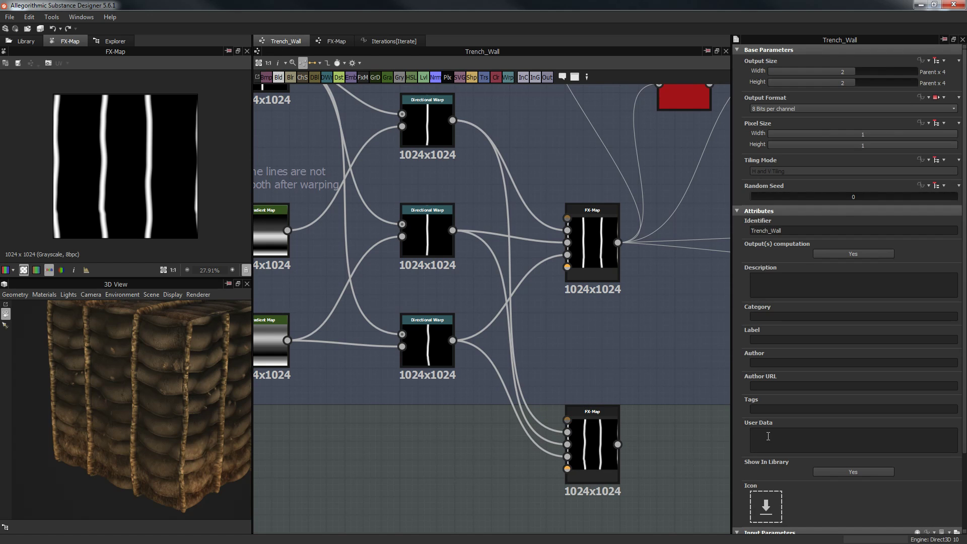
{"action": "scroll", "coordinate": [769, 436], "scroll_direction": "down", "scroll_amount": 3}
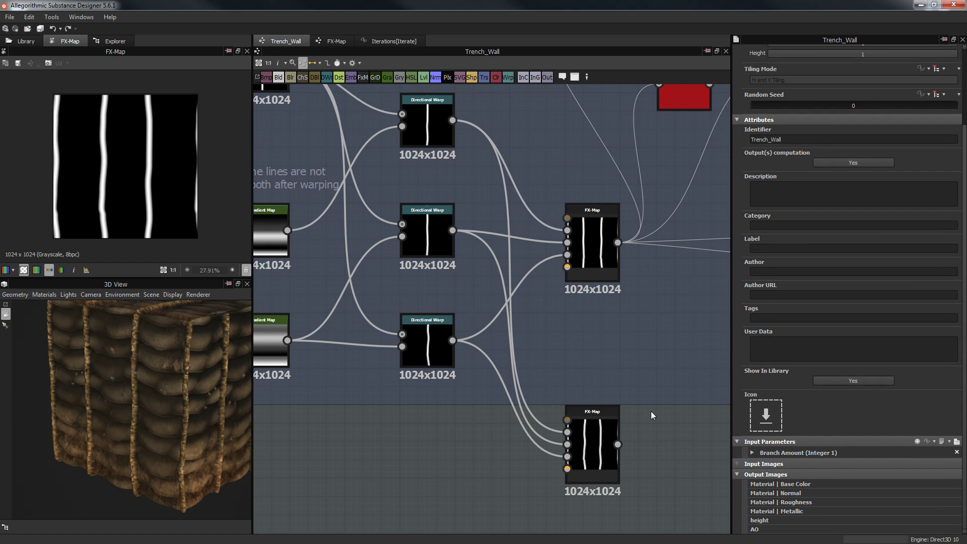
{"action": "left_click", "coordinate": [394, 41]}
{"action": "left_click", "coordinate": [453, 267]}
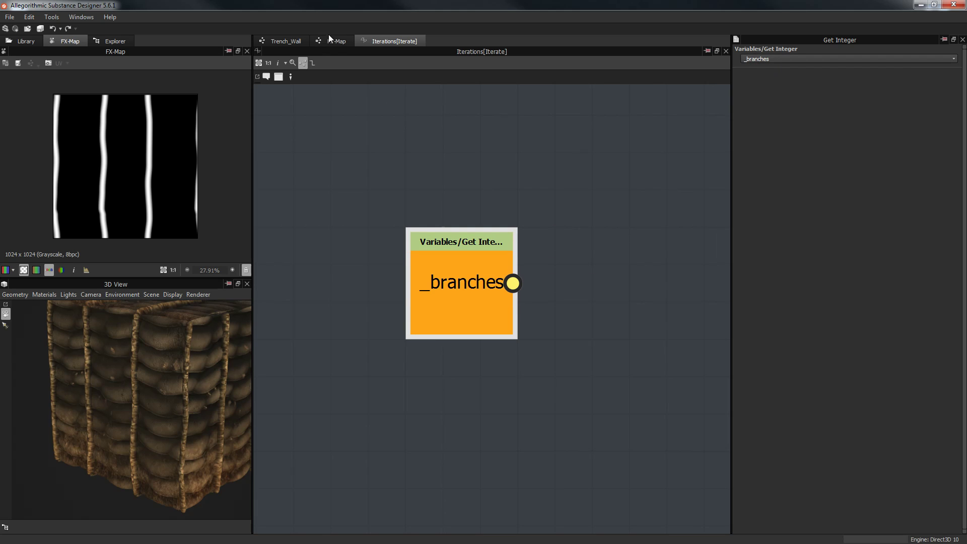
Return to the FX-Map's Iterate and Quadrant nodes and inspect the branches on the wall from several 3D angles
{"action": "left_click", "coordinate": [338, 43]}
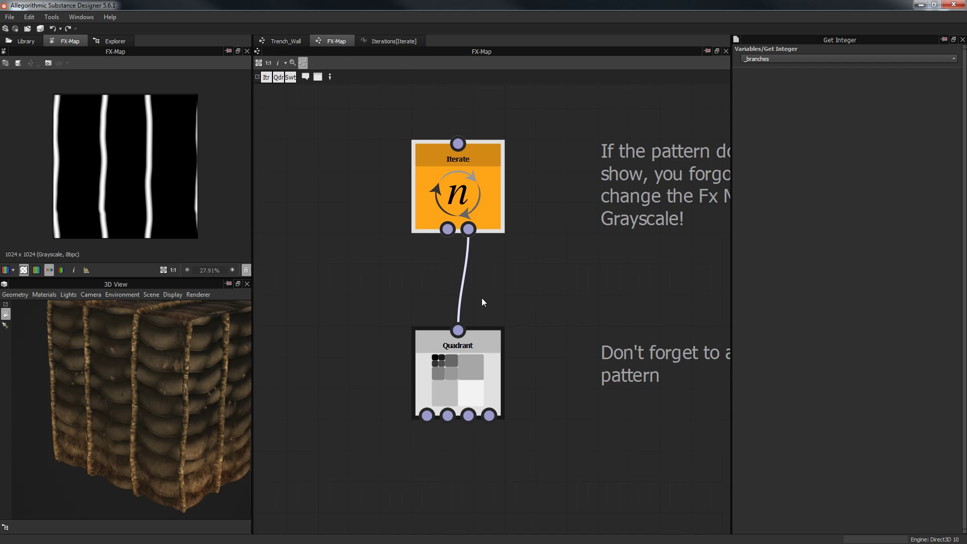
{"action": "left_click_drag", "start_coordinate": [330, 285], "coordinate": [553, 404]}
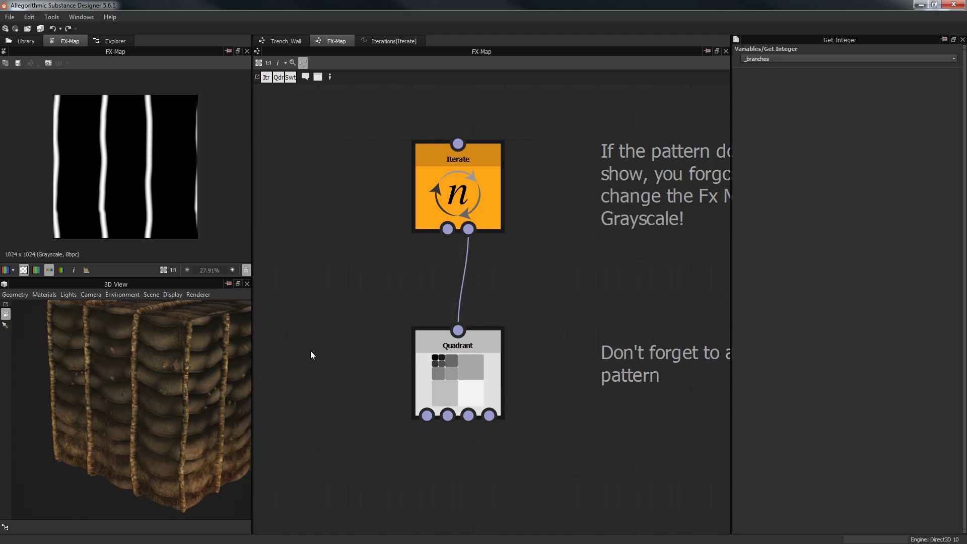
{"action": "left_click_drag", "start_coordinate": [177, 368], "coordinate": [82, 334]}
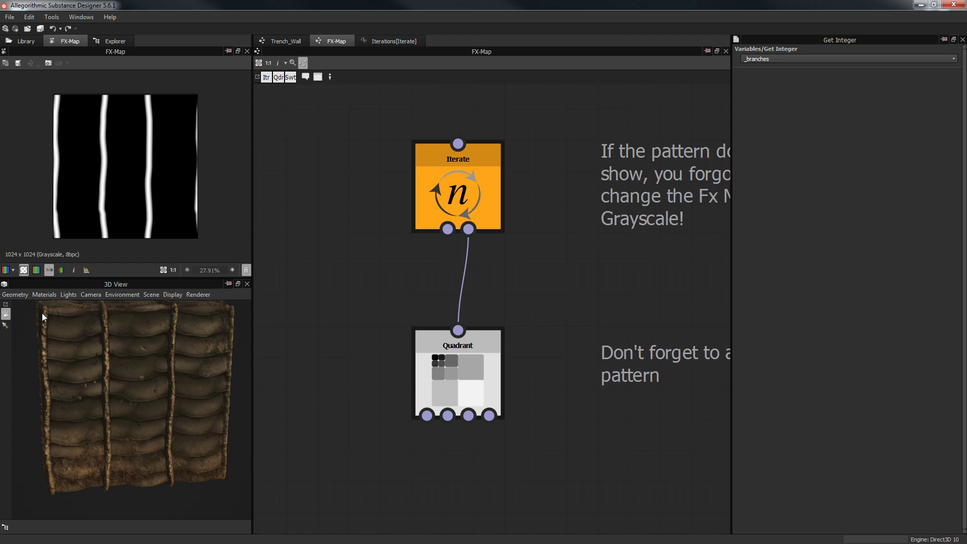
{"action": "left_click_drag", "start_coordinate": [43, 316], "coordinate": [60, 362]}
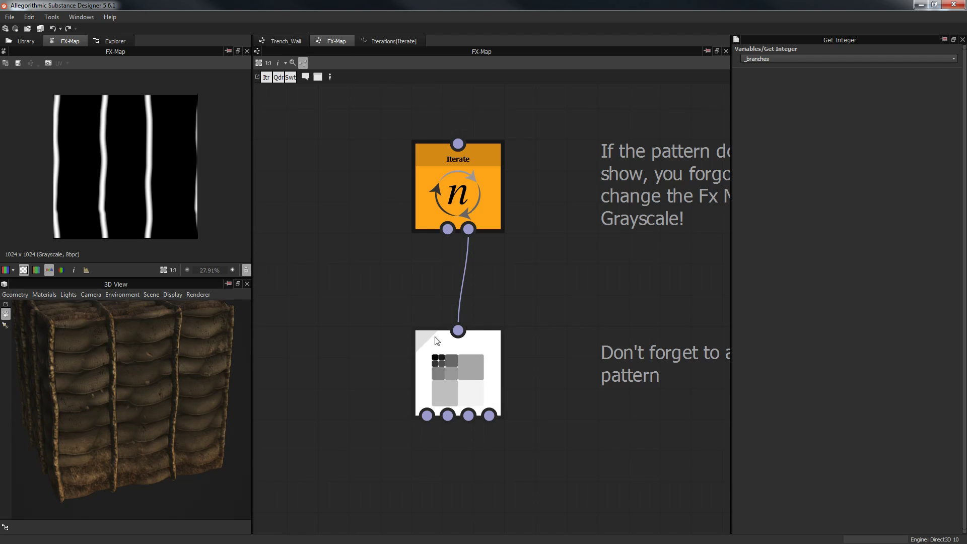
{"action": "left_click_drag", "start_coordinate": [356, 328], "coordinate": [567, 397]}
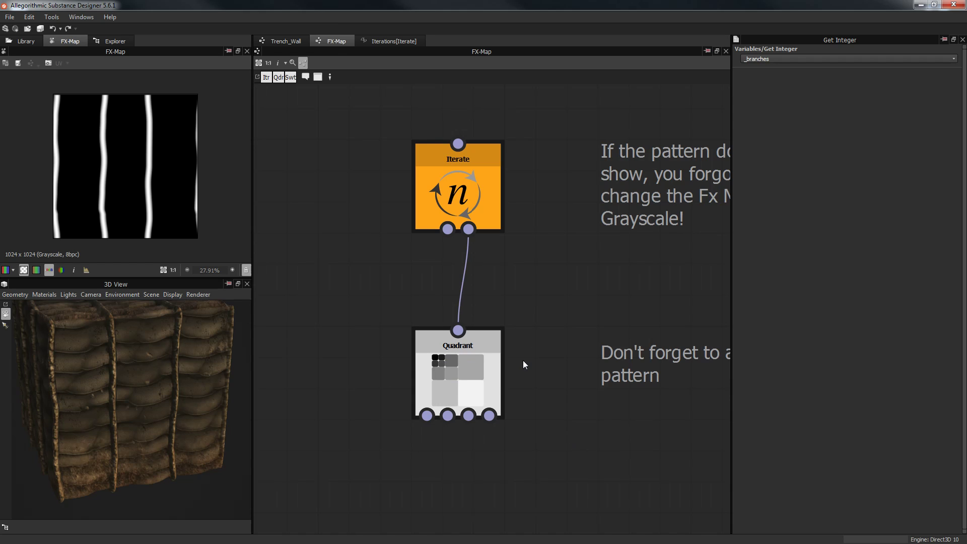
Go back to the Trench_Wall graph and switch its input parameters to preview mode
{"action": "left_click", "coordinate": [287, 38]}
{"action": "left_click", "coordinate": [502, 465]}
{"action": "middle_click_drag", "start_coordinate": [502, 464], "coordinate": [467, 376]}
{"action": "scroll", "coordinate": [908, 512], "scroll_direction": "down", "scroll_amount": 3}
{"action": "left_click", "coordinate": [957, 443]}
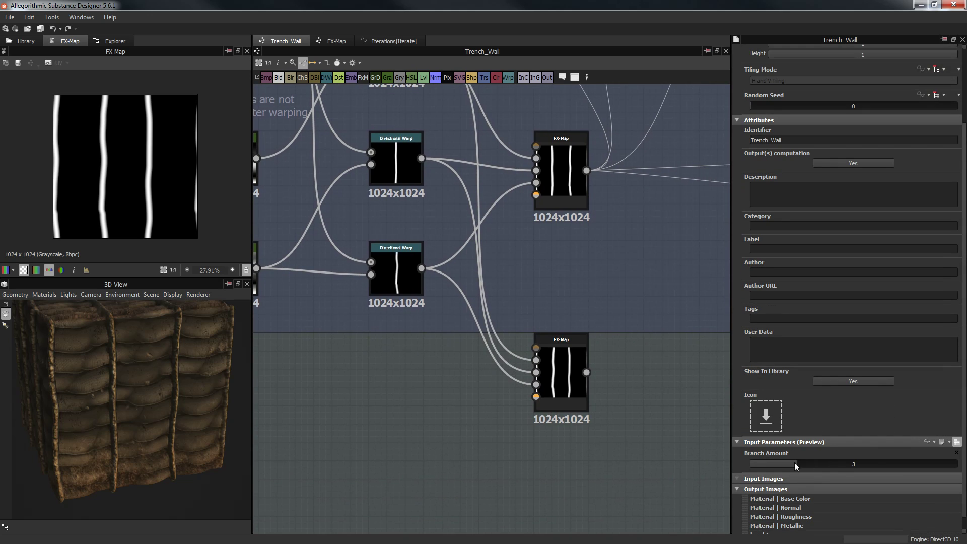
Try a Branch Amount of 0 and check the wall from several angles in the 3D view
{"action": "double_click", "coordinate": [837, 463]}
{"action": "type", "text": "0"}
{"action": "key", "text": "Return"}
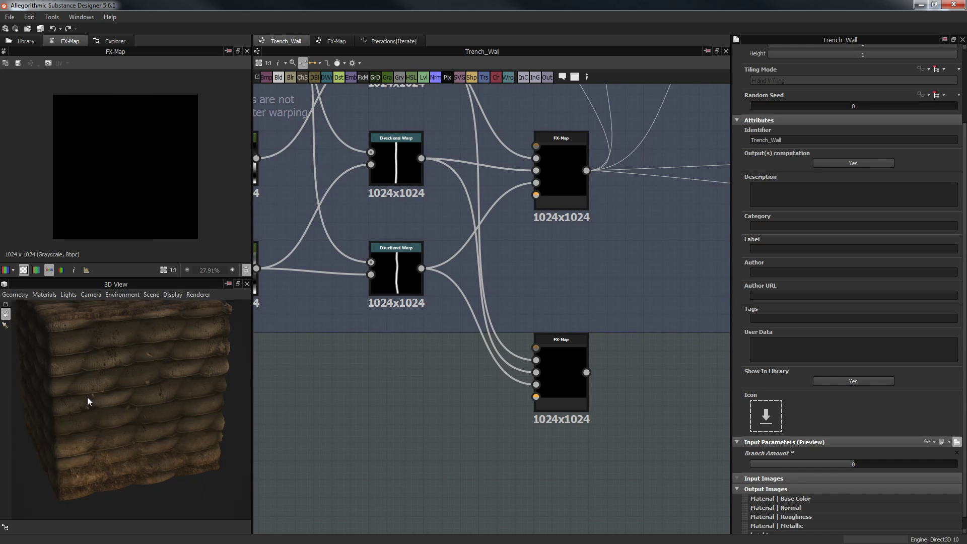
{"action": "left_click_drag", "start_coordinate": [87, 397], "coordinate": [123, 389]}
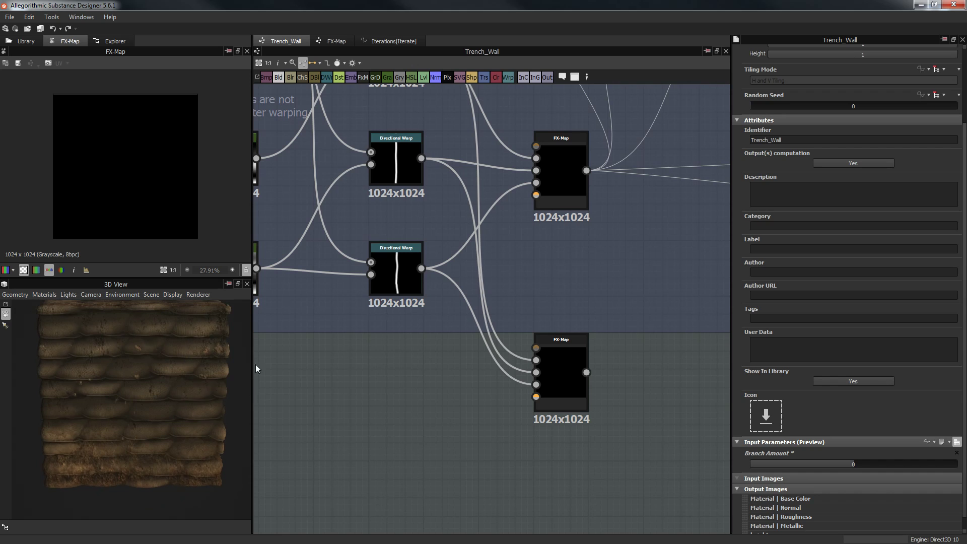
{"action": "left_click_drag", "start_coordinate": [256, 364], "coordinate": [106, 327]}
Try a Branch Amount of 1, and finish by setting the value to 3
{"action": "double_click", "coordinate": [852, 464]}
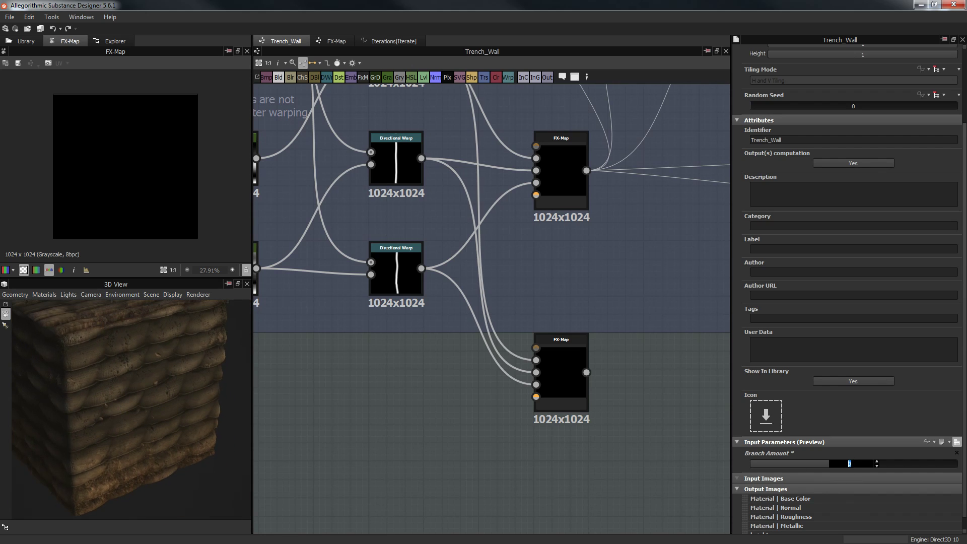
{"action": "type", "text": "1"}
{"action": "key", "text": "Return"}
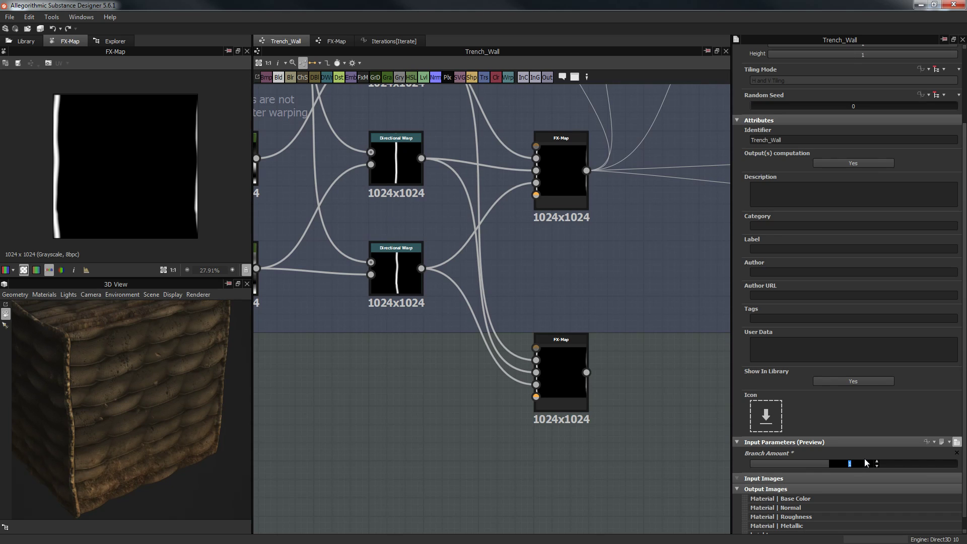
{"action": "type", "text": "3"}
{"action": "key", "text": "Return"}
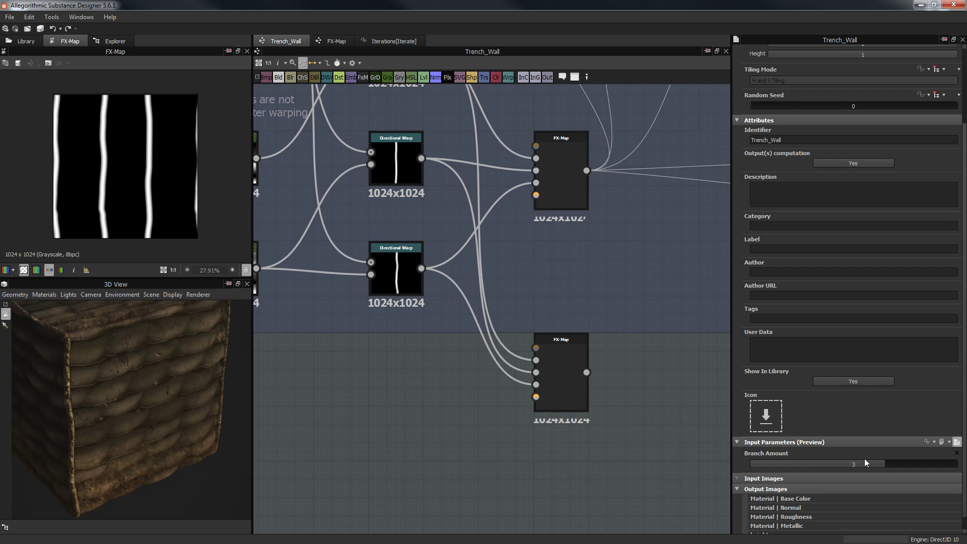
Move the lower FX-Map node further down, away from the Wood Branches frame, and deselect it
{"action": "middle_click_drag", "start_coordinate": [476, 443], "coordinate": [446, 454]}
{"action": "left_click_drag", "start_coordinate": [529, 389], "coordinate": [530, 455]}
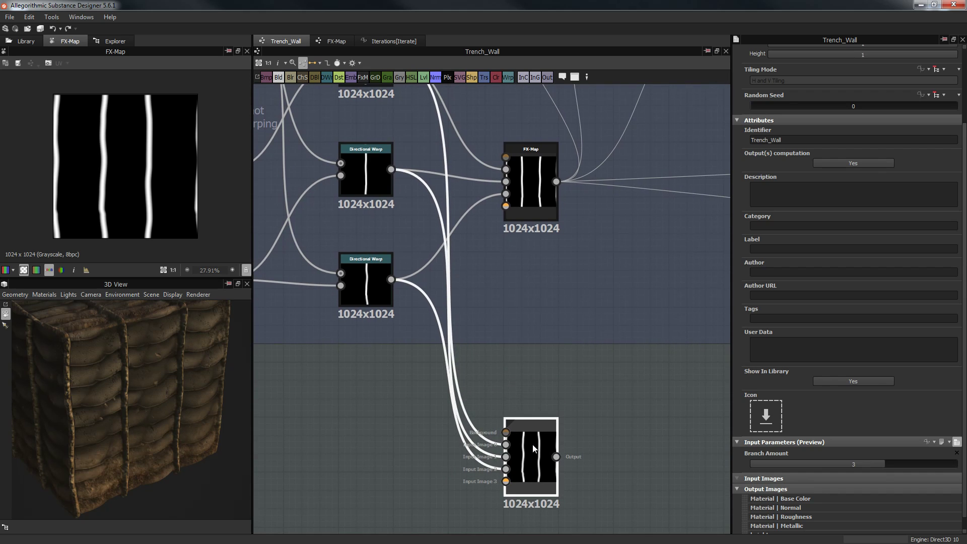
{"action": "left_click", "coordinate": [538, 377]}
{"action": "middle_click_drag", "start_coordinate": [538, 377], "coordinate": [512, 376]}
{"action": "middle_click_drag", "start_coordinate": [454, 412], "coordinate": [470, 412]}
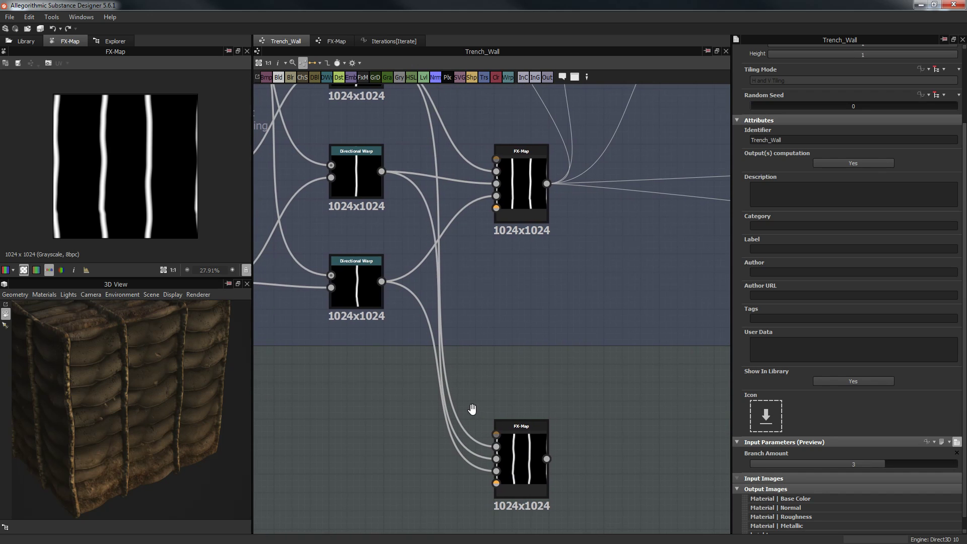
Switch to the FX-Map graph and inspect the parameters of the Quadrant and Iterate nodes
{"action": "left_click", "coordinate": [337, 41]}
{"action": "middle_click_drag", "start_coordinate": [525, 213], "coordinate": [519, 234]}
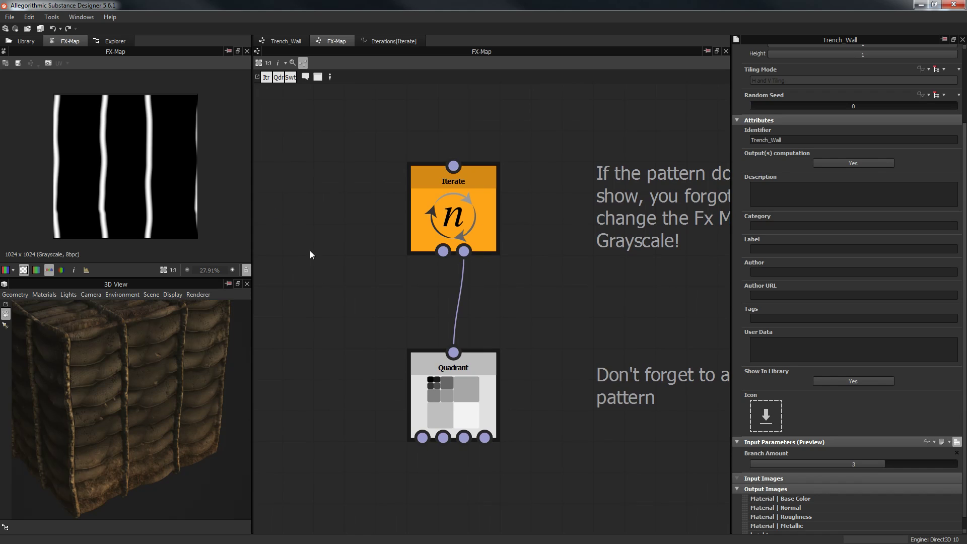
{"action": "middle_click_drag", "start_coordinate": [369, 363], "coordinate": [365, 354]}
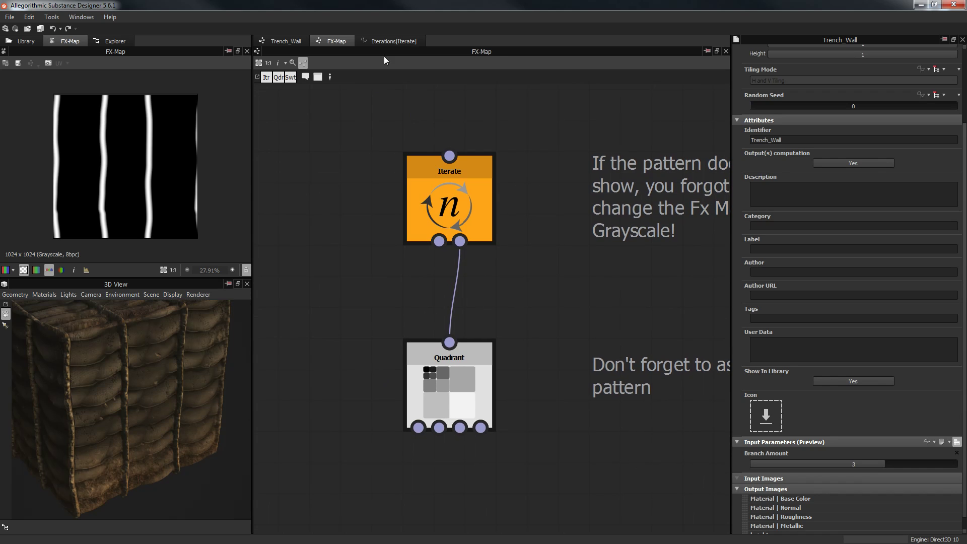
{"action": "left_click", "coordinate": [430, 389]}
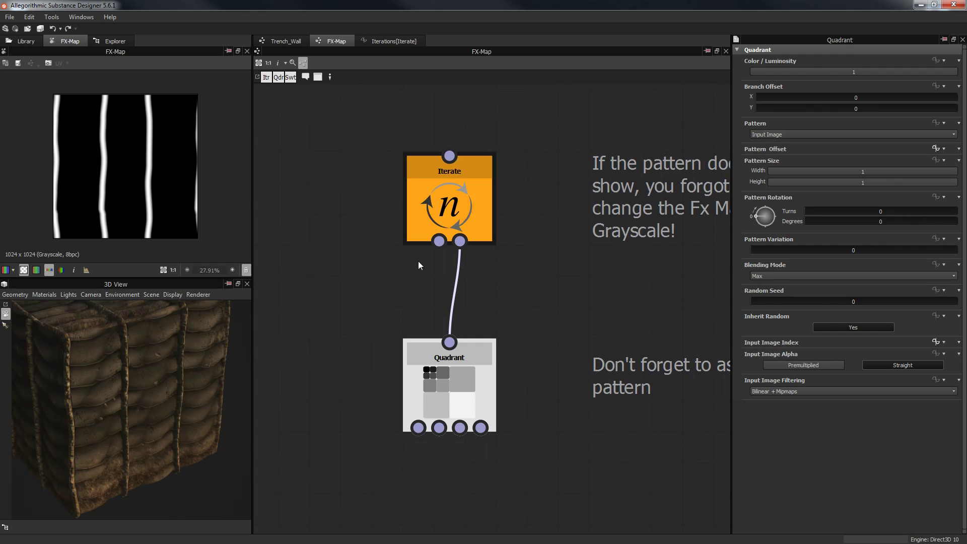
{"action": "left_click", "coordinate": [429, 206]}
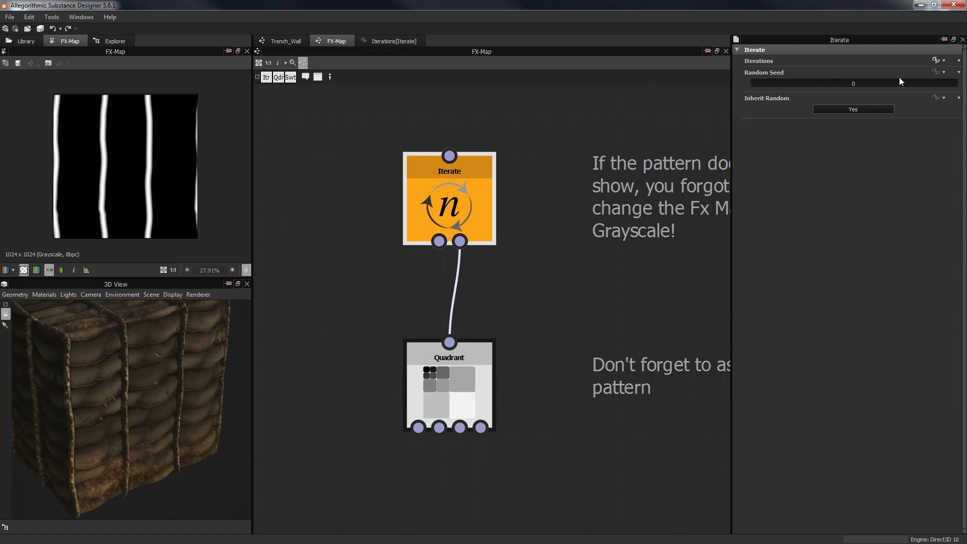
Open the Quadrant's Input Image Index function and examine its Float, Random and To Integer nodes one by one
{"action": "left_click", "coordinate": [467, 377]}
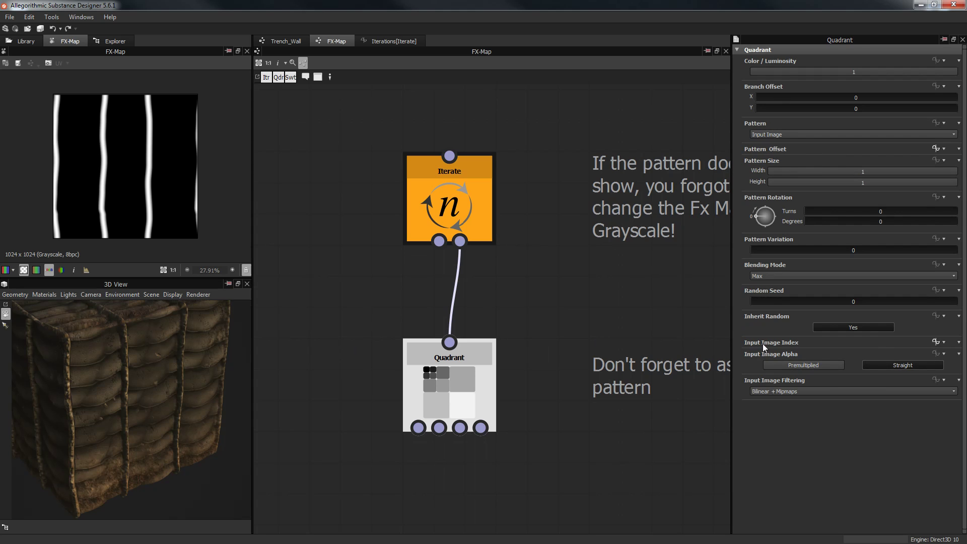
{"action": "left_click", "coordinate": [937, 343]}
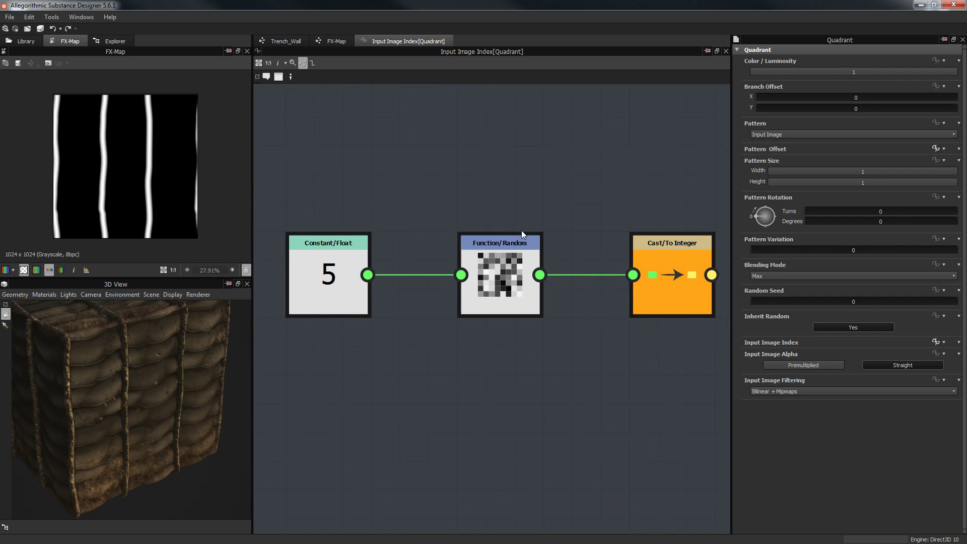
{"action": "left_click", "coordinate": [391, 287]}
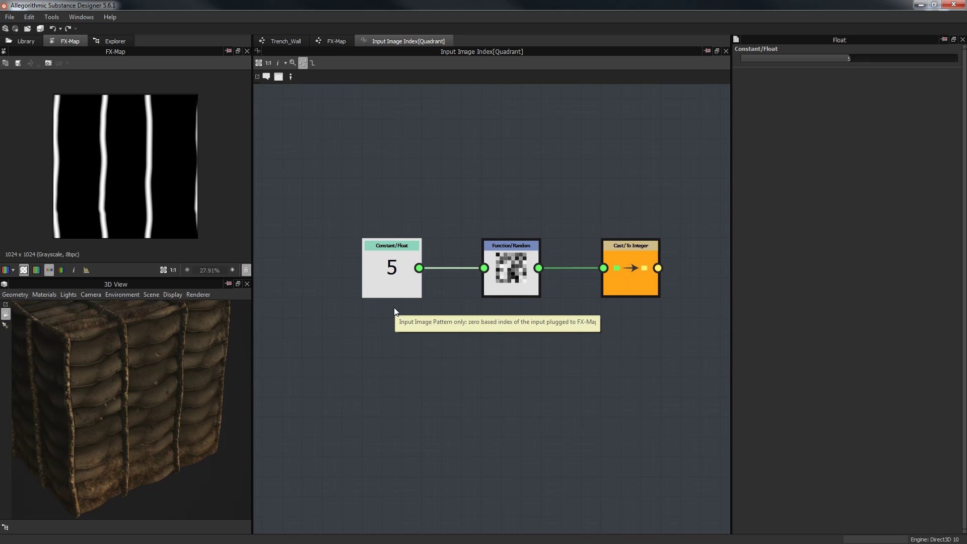
{"action": "left_click_drag", "start_coordinate": [504, 193], "coordinate": [516, 343]}
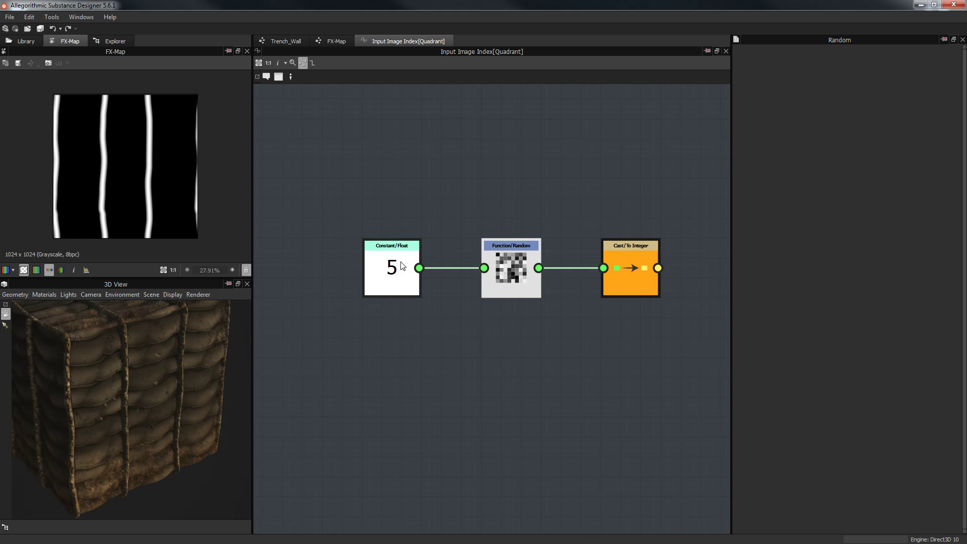
{"action": "left_click_drag", "start_coordinate": [327, 230], "coordinate": [403, 318]}
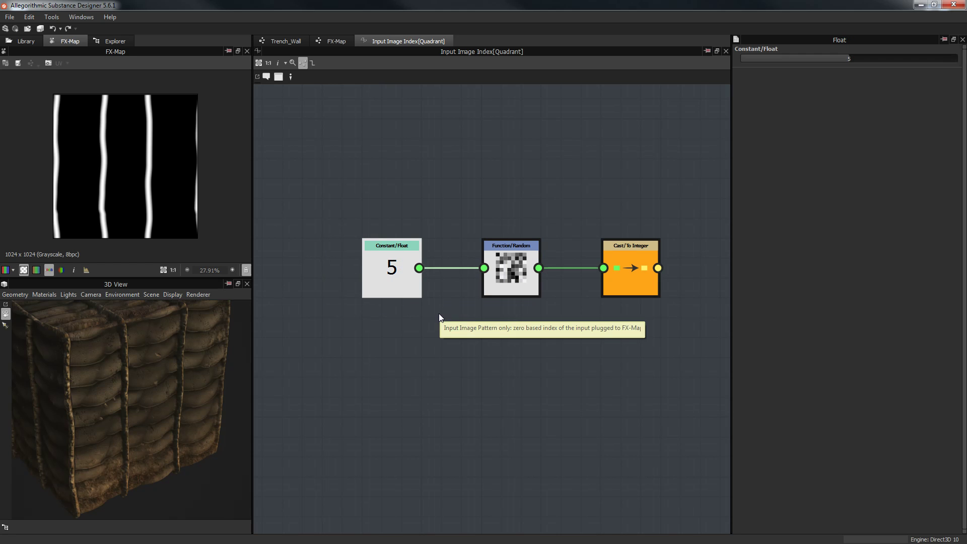
{"action": "middle_click_drag", "start_coordinate": [616, 197], "coordinate": [590, 195]}
{"action": "left_click_drag", "start_coordinate": [592, 182], "coordinate": [598, 345]}
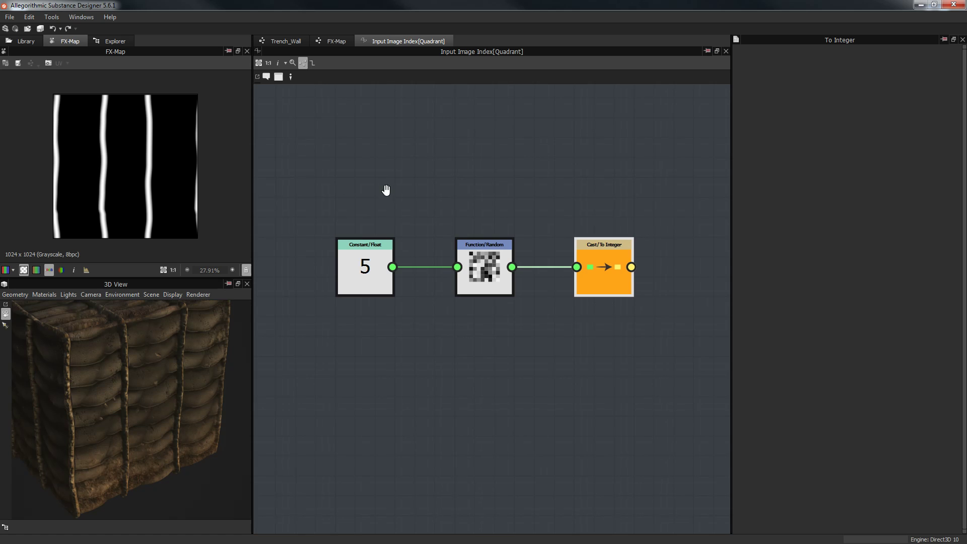
Widen the graph area of the Input Image Index function and select its Float constant node
{"action": "scroll", "coordinate": [385, 184], "scroll_direction": "up", "scroll_amount": 2}
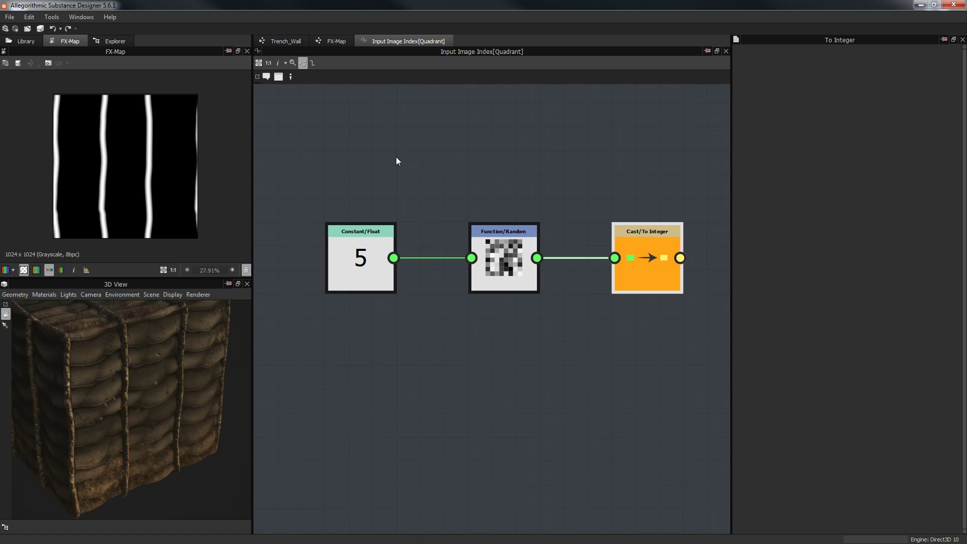
{"action": "middle_click_drag", "start_coordinate": [703, 168], "coordinate": [686, 167]}
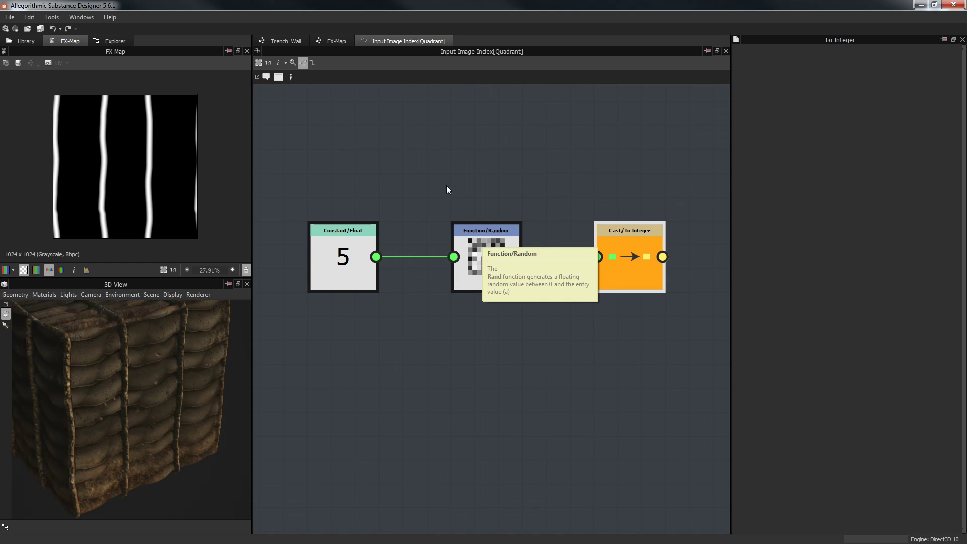
{"action": "middle_click_drag", "start_coordinate": [358, 188], "coordinate": [369, 183]}
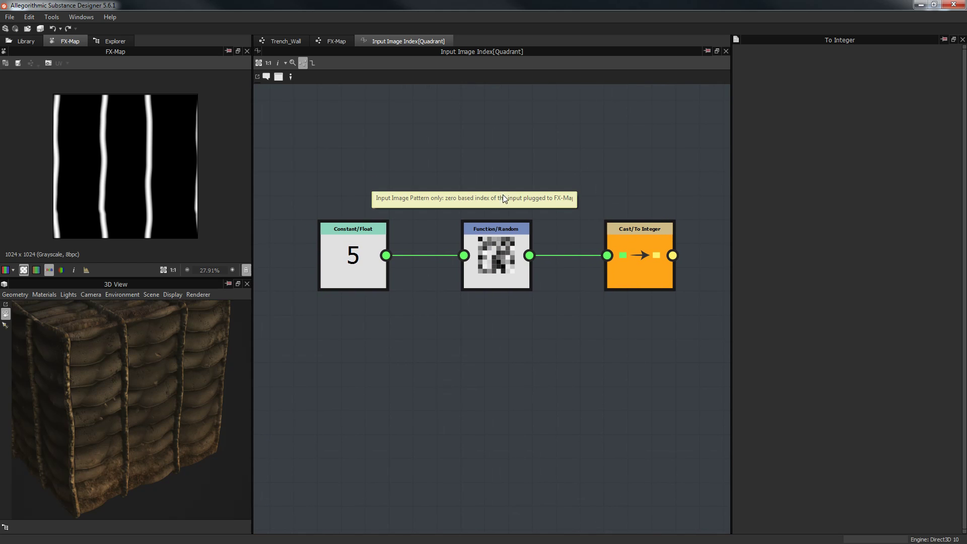
{"action": "left_click_drag", "start_coordinate": [731, 264], "coordinate": [774, 267]}
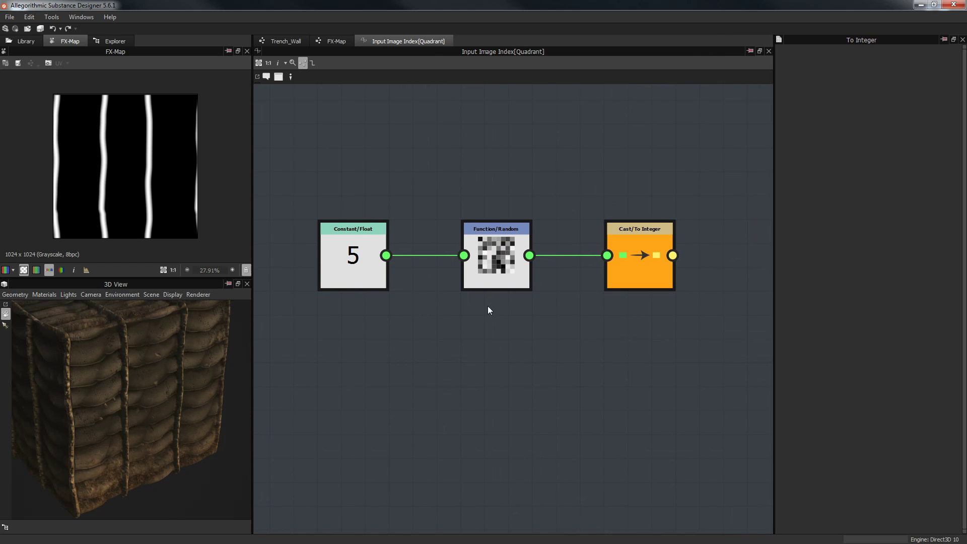
{"action": "left_click_drag", "start_coordinate": [350, 178], "coordinate": [491, 379]}
{"action": "scroll", "coordinate": [324, 292], "scroll_direction": "up", "scroll_amount": 1}
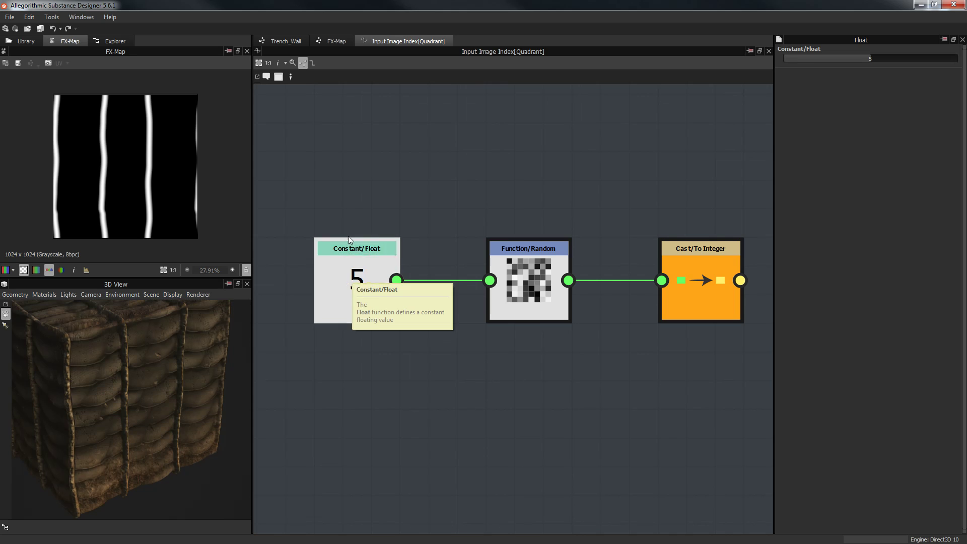
Orbit the 3D view to face the branches on the front of the wall and check them against the index function
{"action": "left_click_drag", "start_coordinate": [80, 371], "coordinate": [105, 322]}
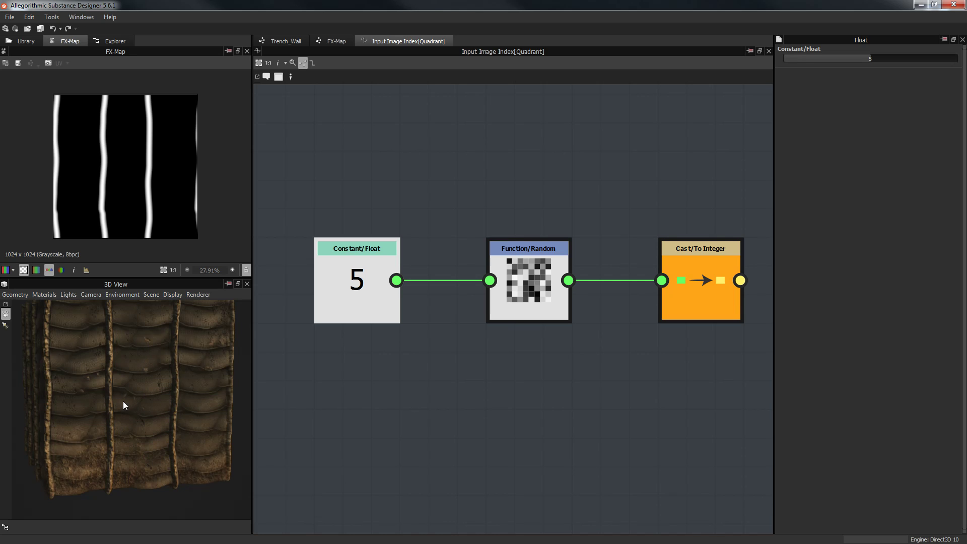
{"action": "left_click_drag", "start_coordinate": [177, 413], "coordinate": [175, 414]}
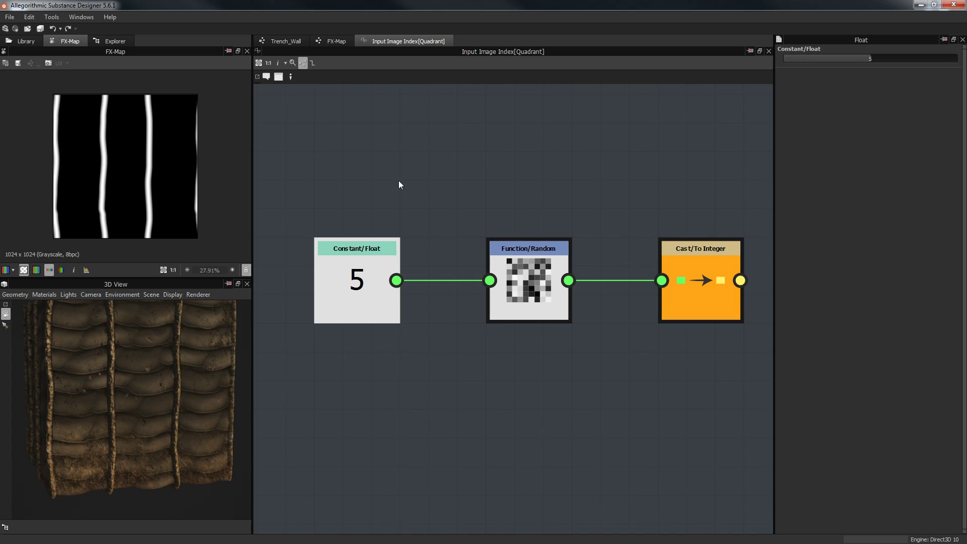
{"action": "middle_click_drag", "start_coordinate": [399, 174], "coordinate": [397, 193]}
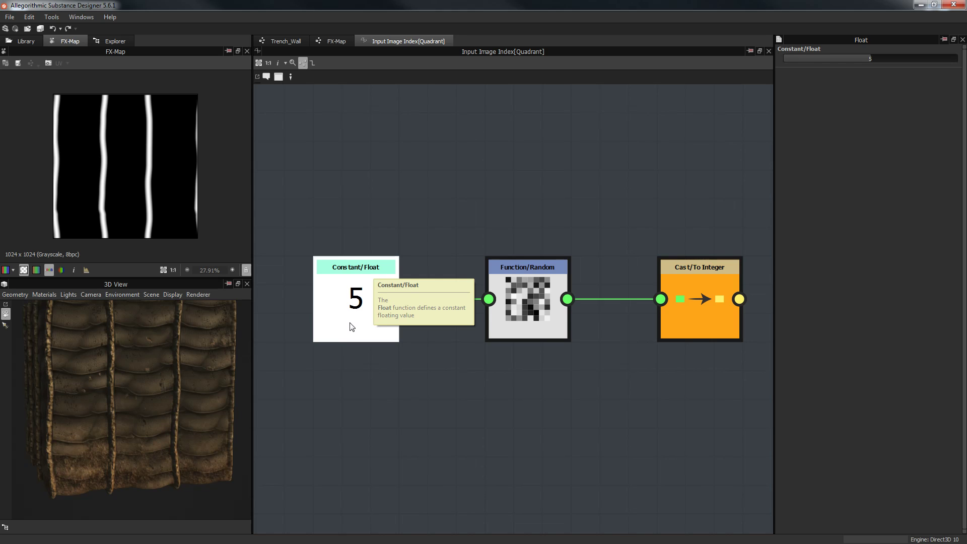
{"action": "middle_click_drag", "start_coordinate": [441, 216], "coordinate": [440, 226]}
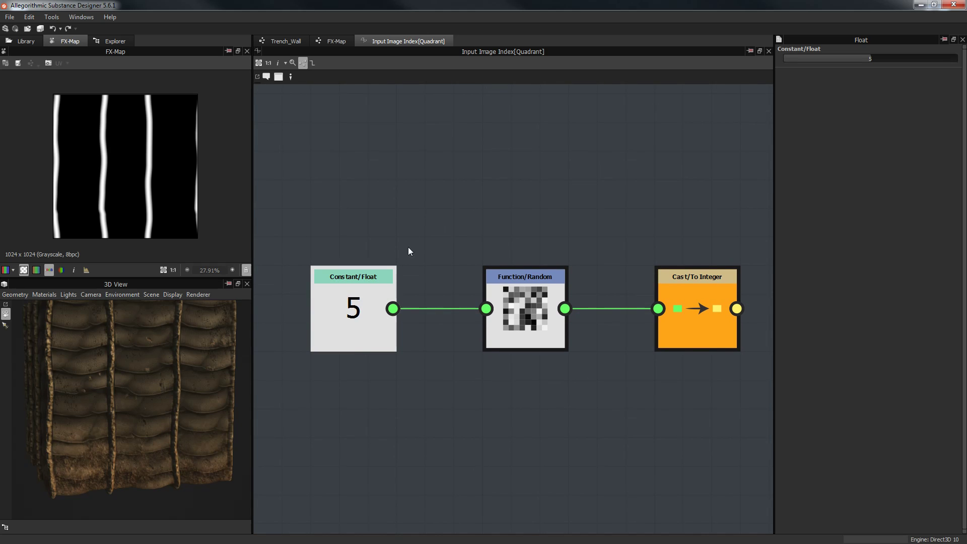
{"action": "left_click_drag", "start_coordinate": [370, 387], "coordinate": [371, 389]}
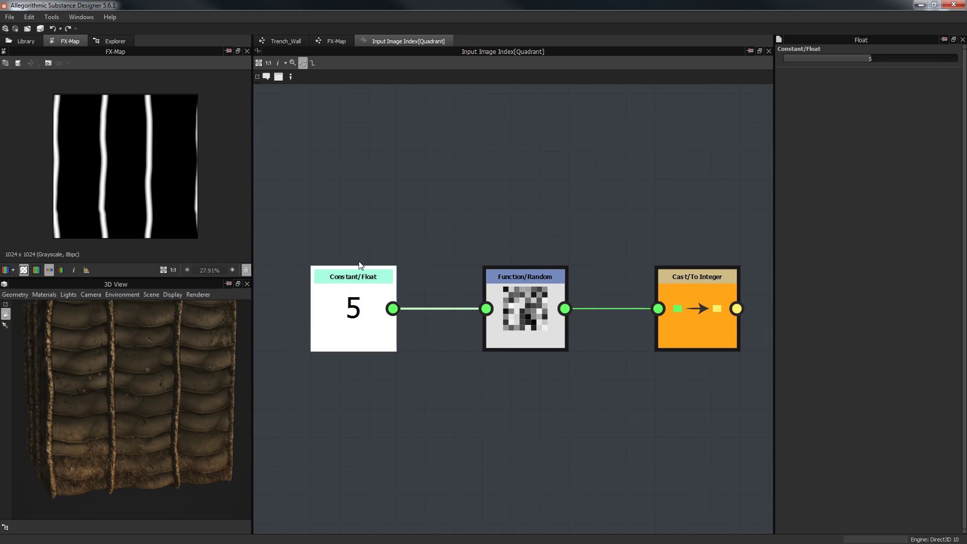
Compare the Input Image Index function with the lower FX-Map node's image inputs in the Trench_Wall graph
{"action": "left_click", "coordinate": [288, 42]}
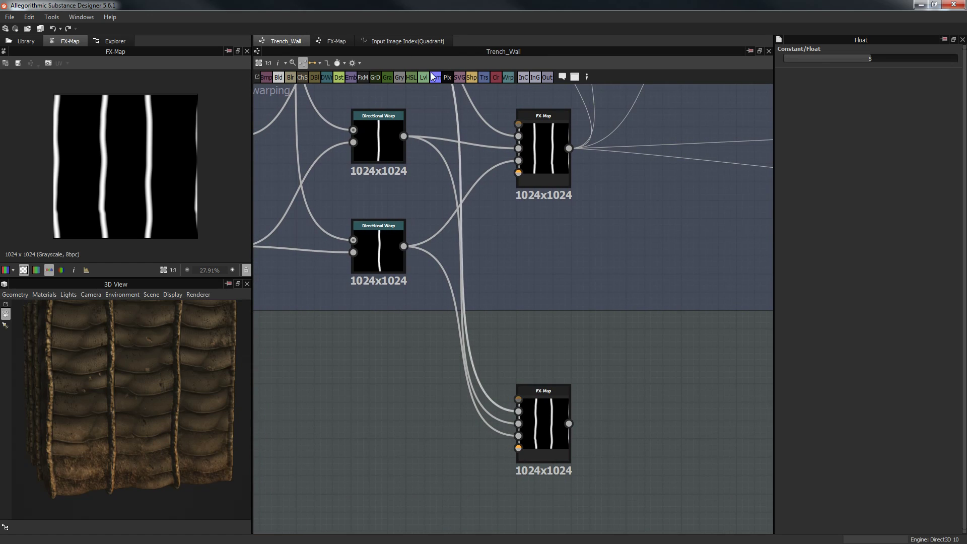
{"action": "left_click", "coordinate": [389, 42]}
{"action": "middle_click_drag", "start_coordinate": [514, 206], "coordinate": [499, 195]}
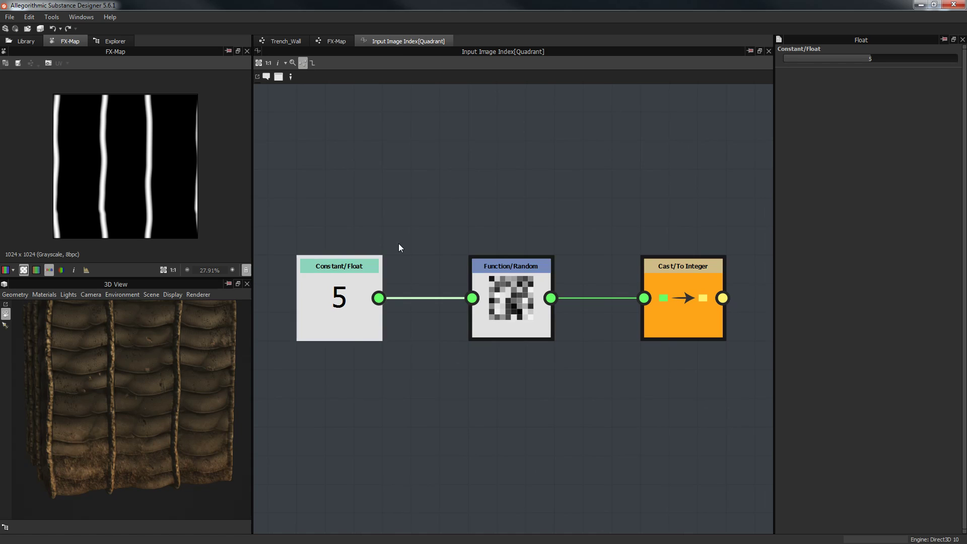
{"action": "left_click", "coordinate": [332, 41]}
{"action": "left_click", "coordinate": [283, 43]}
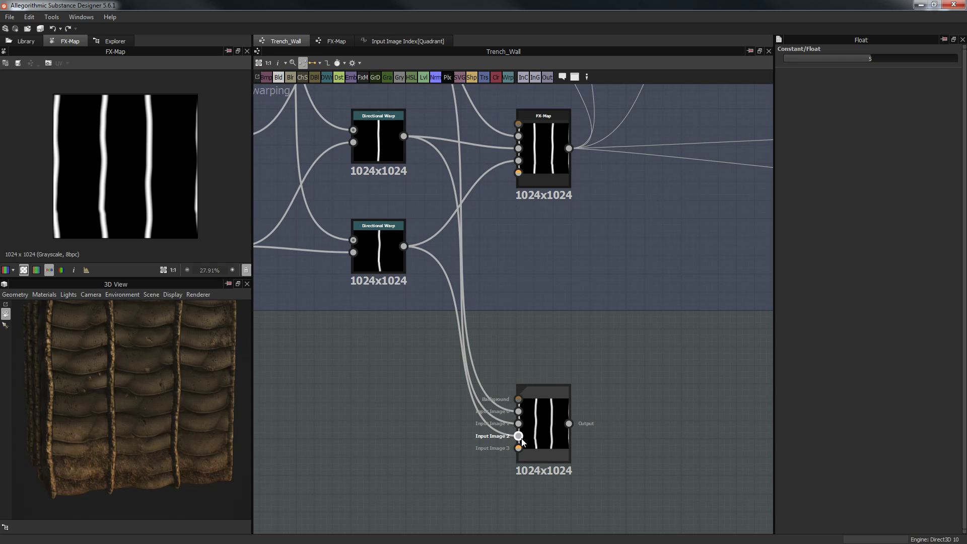
{"action": "left_click", "coordinate": [410, 41]}
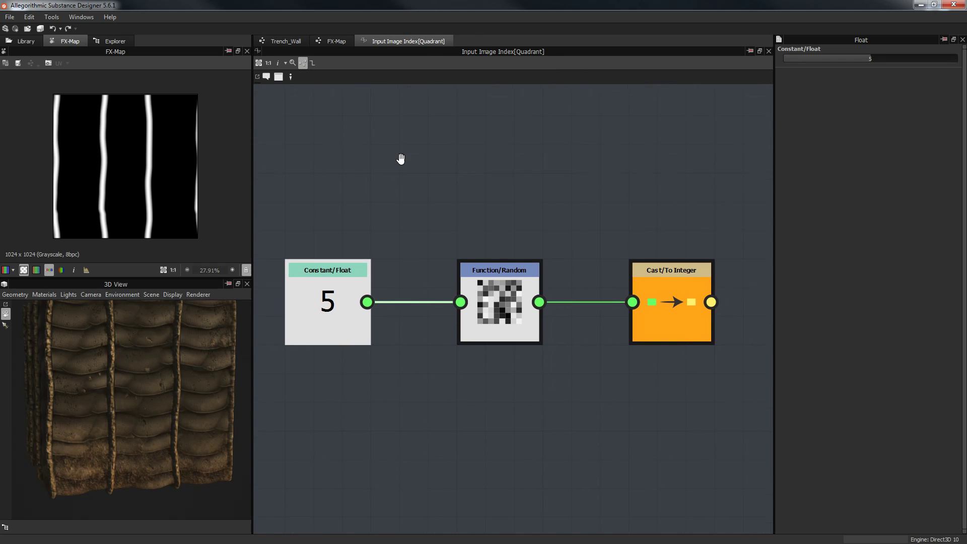
{"action": "scroll", "coordinate": [425, 189], "scroll_direction": "down", "scroll_amount": 3}
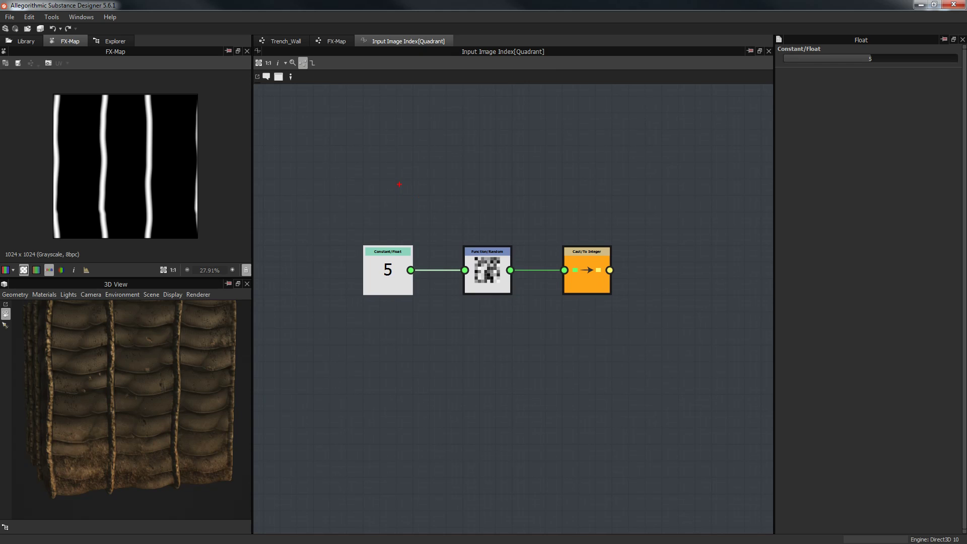
{"action": "mouse_move", "coordinate": [393, 177]}
{"action": "left_mouse_down"}
{"action": "mouse_move", "coordinate": [391, 196]}
{"action": "mouse_move", "coordinate": [401, 197]}
{"action": "left_mouse_up"}
{"action": "mouse_move", "coordinate": [412, 192]}
{"action": "left_mouse_down"}
{"action": "mouse_move", "coordinate": [438, 168]}
{"action": "mouse_move", "coordinate": [421, 181]}
{"action": "left_mouse_up"}
{"action": "left_click_drag", "start_coordinate": [402, 258], "coordinate": [519, 220]}
{"action": "mouse_move", "coordinate": [588, 115]}
{"action": "left_mouse_down"}
{"action": "mouse_move", "coordinate": [582, 142]}
{"action": "mouse_move", "coordinate": [624, 123]}
{"action": "mouse_move", "coordinate": [641, 143]}
{"action": "left_mouse_up"}
{"action": "key", "text": "Escape"}
{"action": "mouse_move", "coordinate": [526, 142]}
{"action": "left_mouse_down"}
{"action": "mouse_move", "coordinate": [522, 173]}
{"action": "mouse_move", "coordinate": [532, 178]}
{"action": "left_mouse_up"}
{"action": "mouse_move", "coordinate": [544, 176]}
{"action": "left_mouse_down"}
{"action": "mouse_move", "coordinate": [564, 175]}
{"action": "mouse_move", "coordinate": [551, 169]}
{"action": "left_mouse_up"}
{"action": "left_click_drag", "start_coordinate": [545, 206], "coordinate": [542, 241]}
{"action": "mouse_move", "coordinate": [524, 231]}
{"action": "left_mouse_down"}
{"action": "mouse_move", "coordinate": [585, 224]}
{"action": "mouse_move", "coordinate": [574, 222]}
{"action": "left_mouse_up"}
{"action": "mouse_move", "coordinate": [651, 203]}
{"action": "left_mouse_down"}
{"action": "mouse_move", "coordinate": [628, 239]}
{"action": "mouse_move", "coordinate": [656, 231]}
{"action": "left_mouse_up"}
{"action": "key", "text": "Escape"}
{"action": "scroll", "coordinate": [460, 225], "scroll_direction": "up", "scroll_amount": 3}
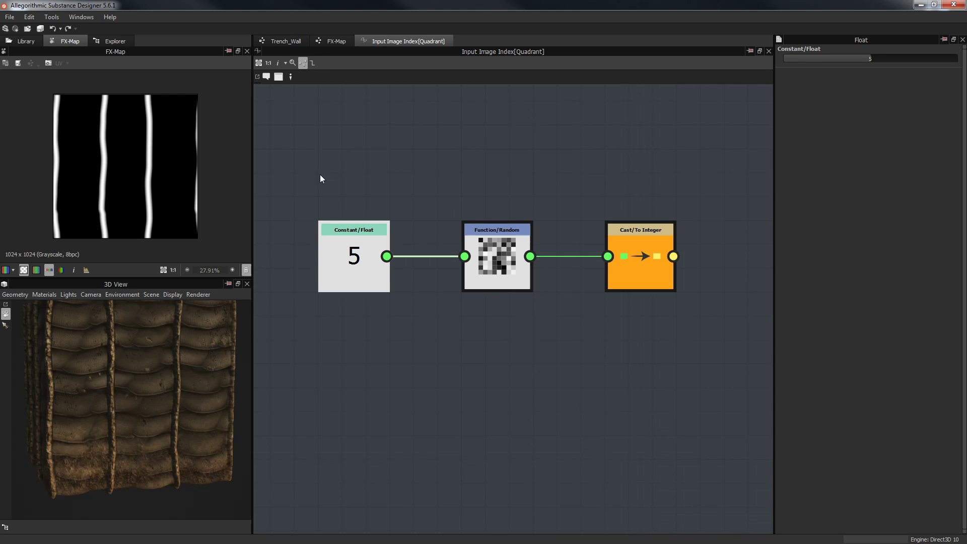
Deselect the Float constant, return to the FX-Map graph and set the FX-Map's Random Seed to 8
{"action": "left_click_drag", "start_coordinate": [319, 175], "coordinate": [361, 319]}
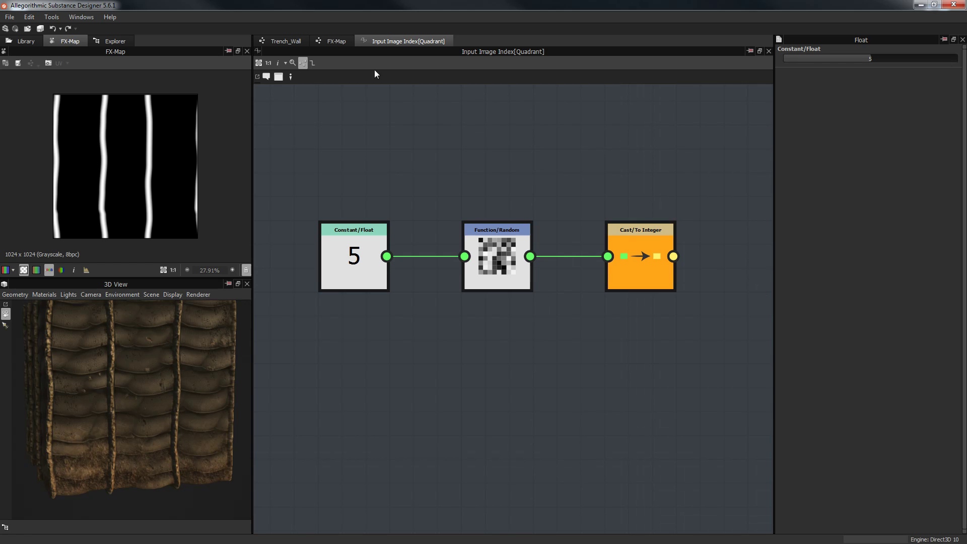
{"action": "left_click", "coordinate": [331, 41]}
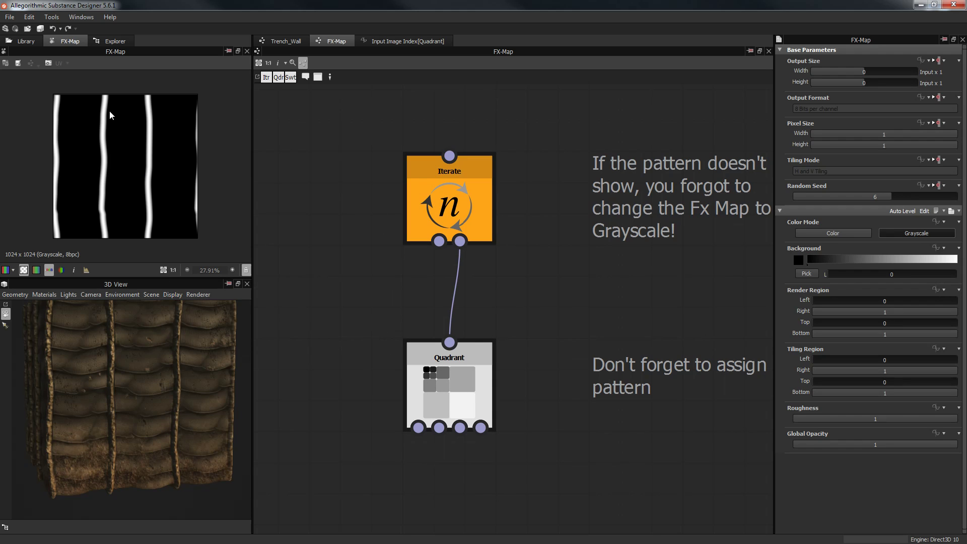
{"action": "left_click_drag", "start_coordinate": [868, 197], "coordinate": [930, 211]}
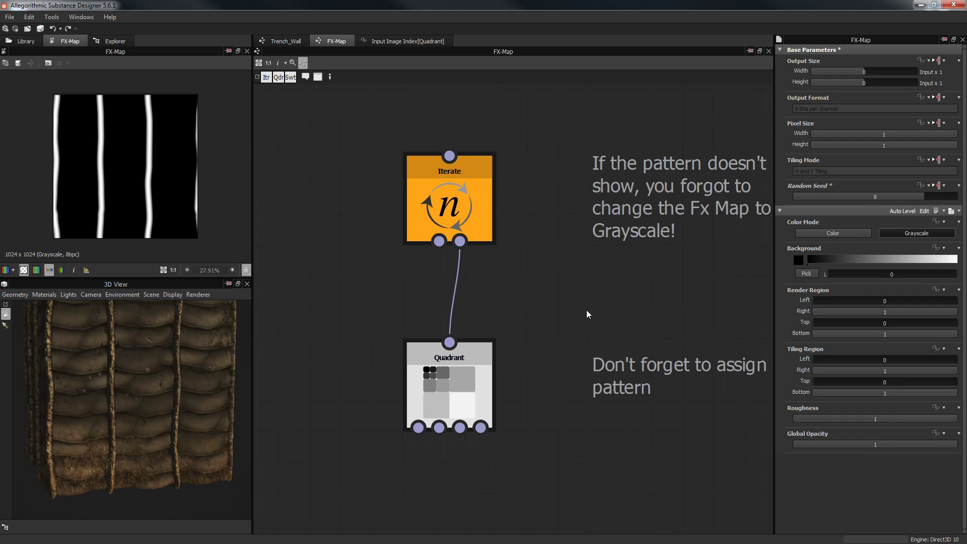
Review the Float constant in the Input Image Index function and the FX-Map's image inputs in Trench_Wall
{"action": "left_click", "coordinate": [404, 40]}
{"action": "left_click", "coordinate": [371, 271]}
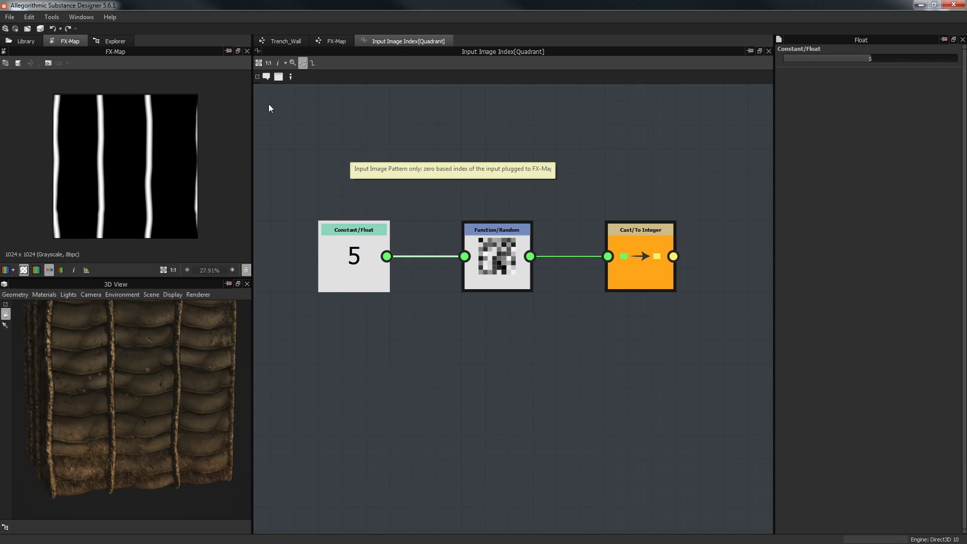
{"action": "left_click", "coordinate": [276, 44]}
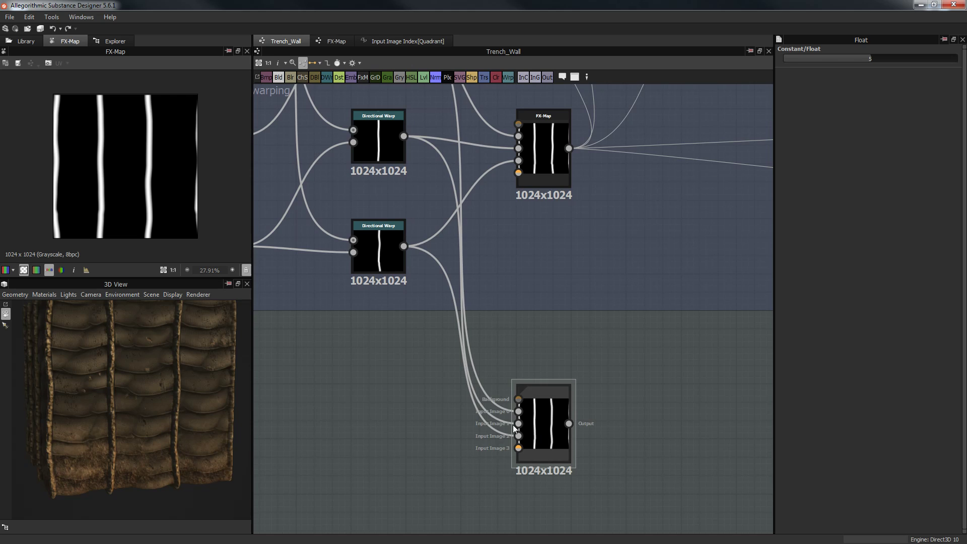
Go back to the FX-Map graph and open the Quadrant's Pattern Offset function for a closer look
{"action": "left_click", "coordinate": [359, 43]}
{"action": "left_click", "coordinate": [336, 41]}
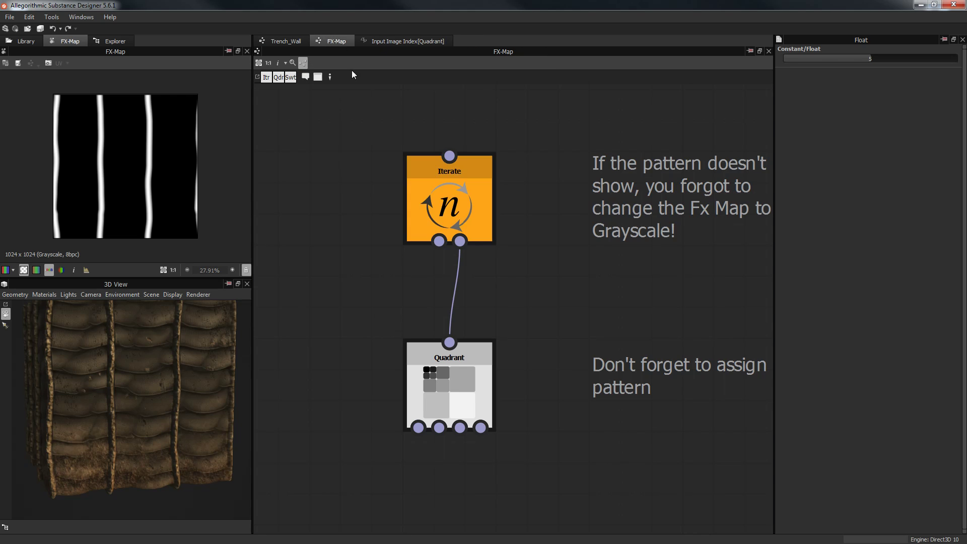
{"action": "left_click", "coordinate": [467, 375]}
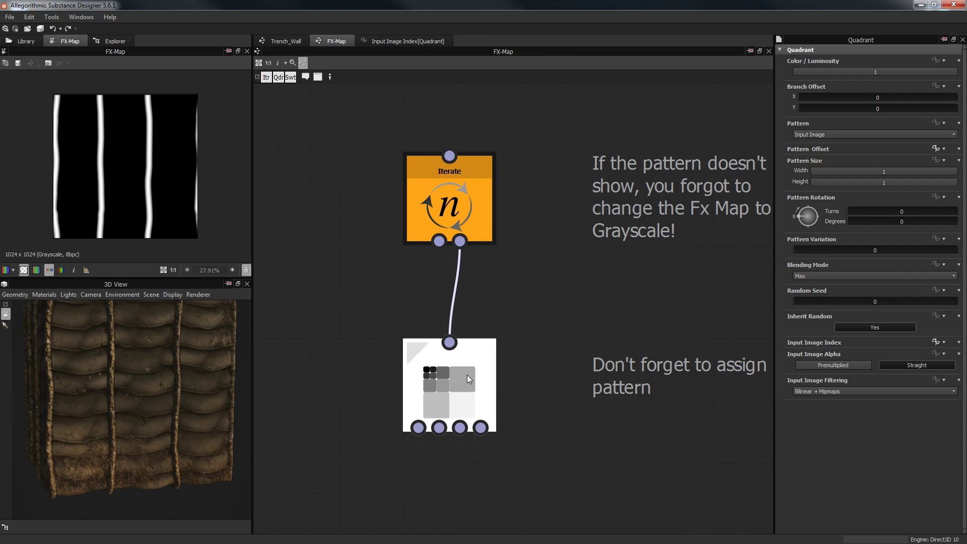
{"action": "left_click", "coordinate": [936, 151]}
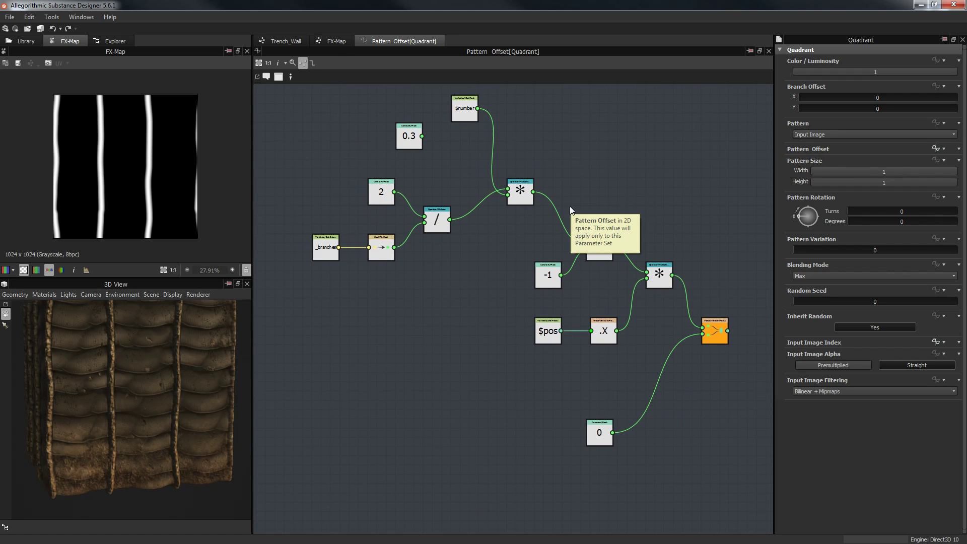
{"action": "scroll", "coordinate": [459, 320], "scroll_direction": "up", "scroll_amount": 1}
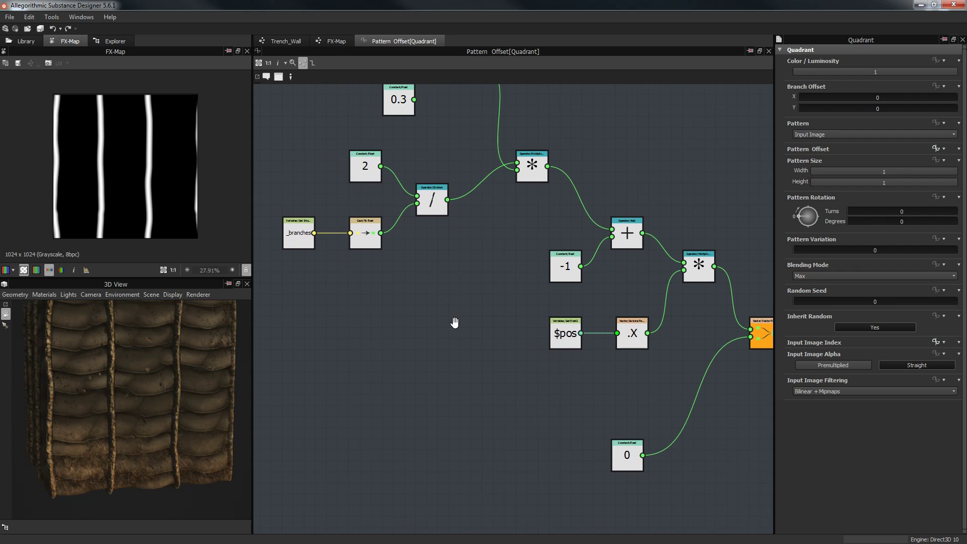
{"action": "scroll", "coordinate": [454, 323], "scroll_direction": "down", "scroll_amount": 1}
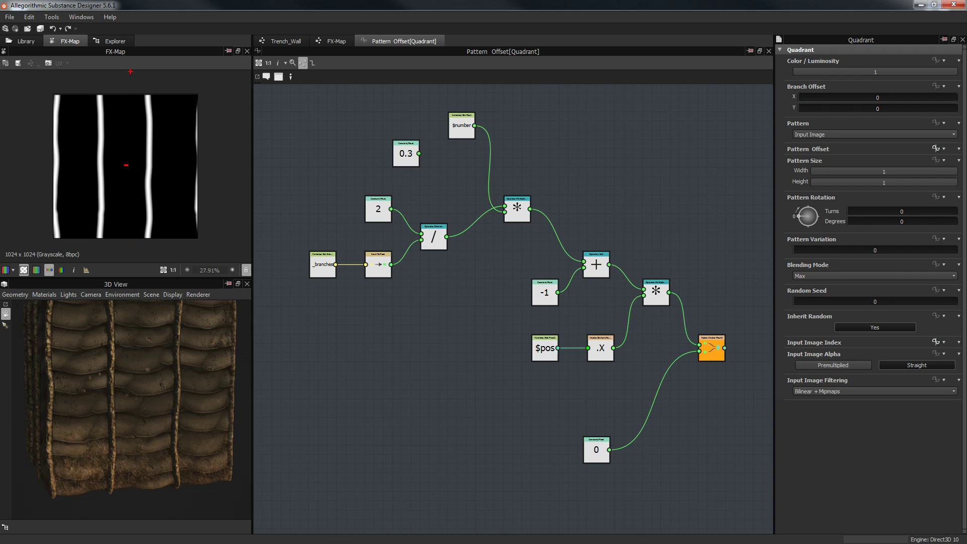
{"action": "left_click_drag", "start_coordinate": [130, 72], "coordinate": [133, 261]}
{"action": "left_click_drag", "start_coordinate": [25, 157], "coordinate": [232, 178]}
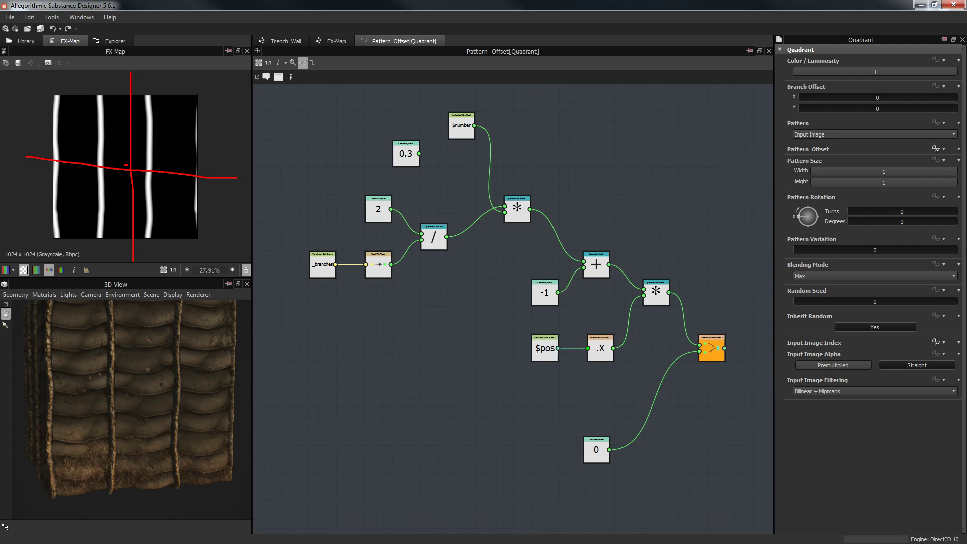
{"action": "key", "text": "e"}
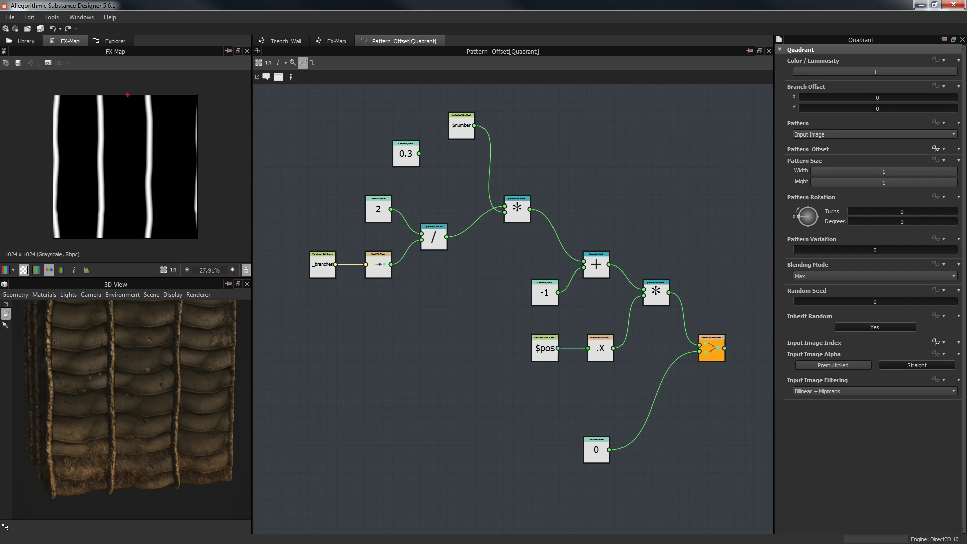
Sketch X and Y axes over the FX-Map preview, crossing at its centre, and label the origin 0,0
{"action": "left_click_drag", "start_coordinate": [128, 94], "coordinate": [121, 243]}
{"action": "left_click_drag", "start_coordinate": [46, 166], "coordinate": [226, 170]}
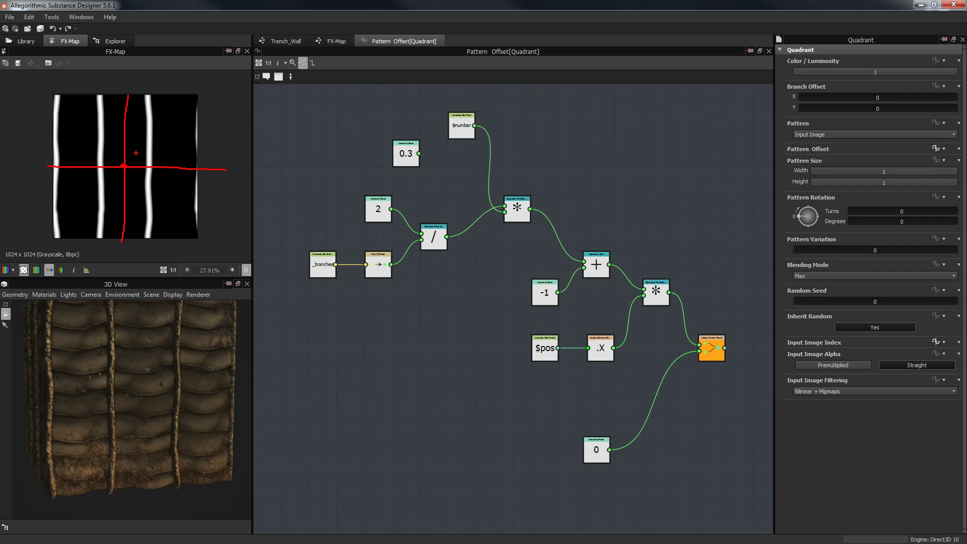
{"action": "left_click_drag", "start_coordinate": [131, 72], "coordinate": [126, 82]}
{"action": "left_click_drag", "start_coordinate": [217, 156], "coordinate": [230, 165]}
{"action": "left_click_drag", "start_coordinate": [230, 158], "coordinate": [219, 165]}
{"action": "mouse_move", "coordinate": [142, 151]}
{"action": "left_mouse_down"}
{"action": "mouse_move", "coordinate": [130, 163]}
{"action": "mouse_move", "coordinate": [151, 137]}
{"action": "mouse_move", "coordinate": [159, 150]}
{"action": "mouse_move", "coordinate": [174, 136]}
{"action": "left_mouse_up"}
{"action": "left_click_drag", "start_coordinate": [136, 87], "coordinate": [142, 118]}
{"action": "mouse_move", "coordinate": [216, 159]}
{"action": "left_mouse_down"}
{"action": "mouse_move", "coordinate": [185, 135]}
{"action": "mouse_move", "coordinate": [186, 146]}
{"action": "mouse_move", "coordinate": [198, 135]}
{"action": "left_mouse_up"}
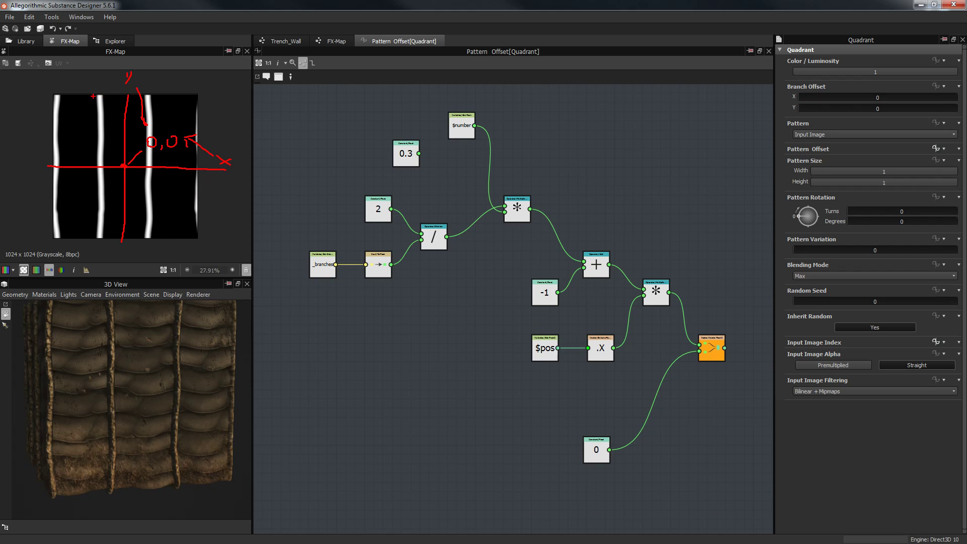
Mark the FX-Map preview's limits as 1 and -1 along both axes, and clear the annotations
{"action": "mouse_move", "coordinate": [79, 95]}
{"action": "left_mouse_down"}
{"action": "mouse_move", "coordinate": [167, 96]}
{"action": "mouse_move", "coordinate": [157, 85]}
{"action": "left_mouse_up"}
{"action": "left_click_drag", "start_coordinate": [97, 250], "coordinate": [140, 259]}
{"action": "left_click_drag", "start_coordinate": [30, 134], "coordinate": [31, 162]}
{"action": "left_click_drag", "start_coordinate": [25, 162], "coordinate": [37, 161]}
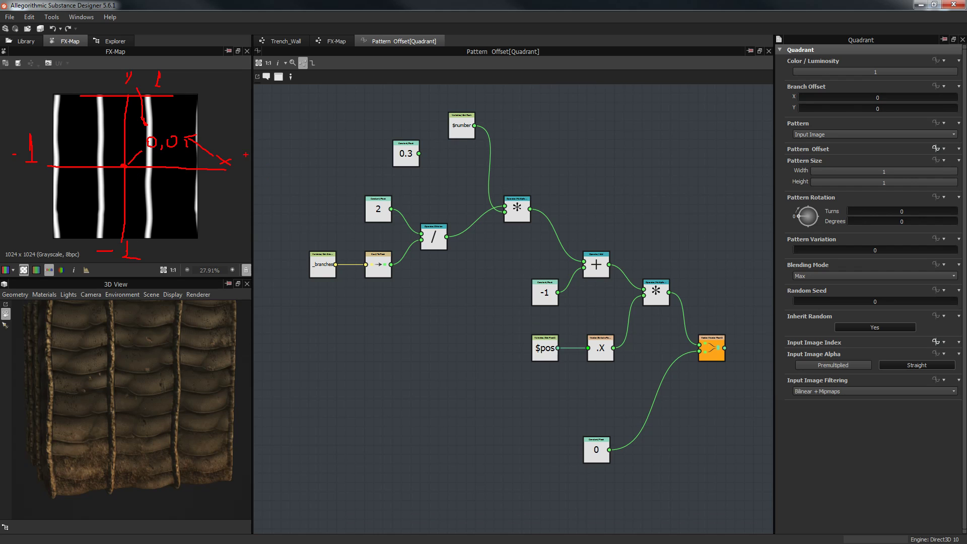
{"action": "left_click_drag", "start_coordinate": [239, 143], "coordinate": [237, 165]}
{"action": "key", "text": "Escape"}
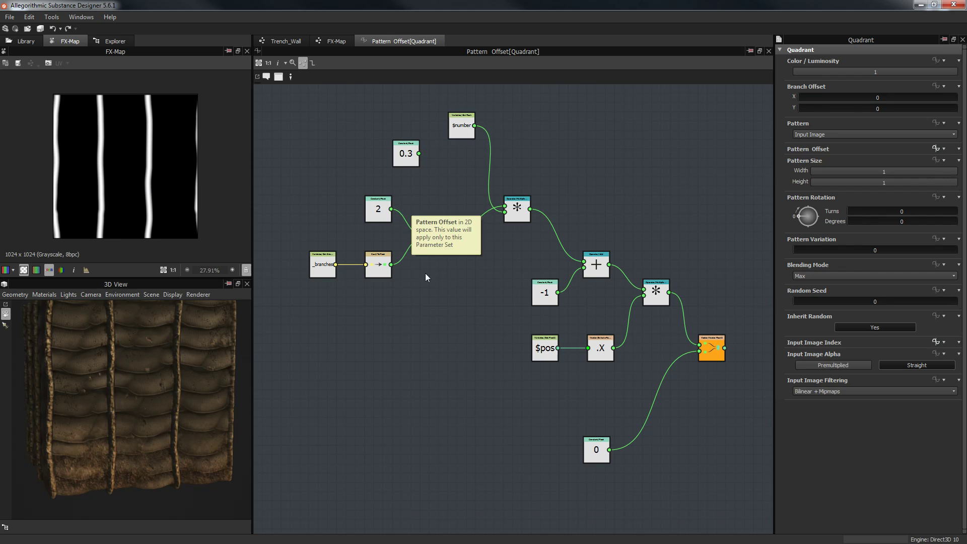
Mark the first branch at the preview's edge as -1, point to the Pattern Offset function's -1 constant, and clear the marks
{"action": "mouse_move", "coordinate": [423, 303]}
{"action": "middle_mouse_down"}
{"action": "mouse_move", "coordinate": [413, 295]}
{"action": "mouse_move", "coordinate": [425, 285]}
{"action": "middle_mouse_up"}
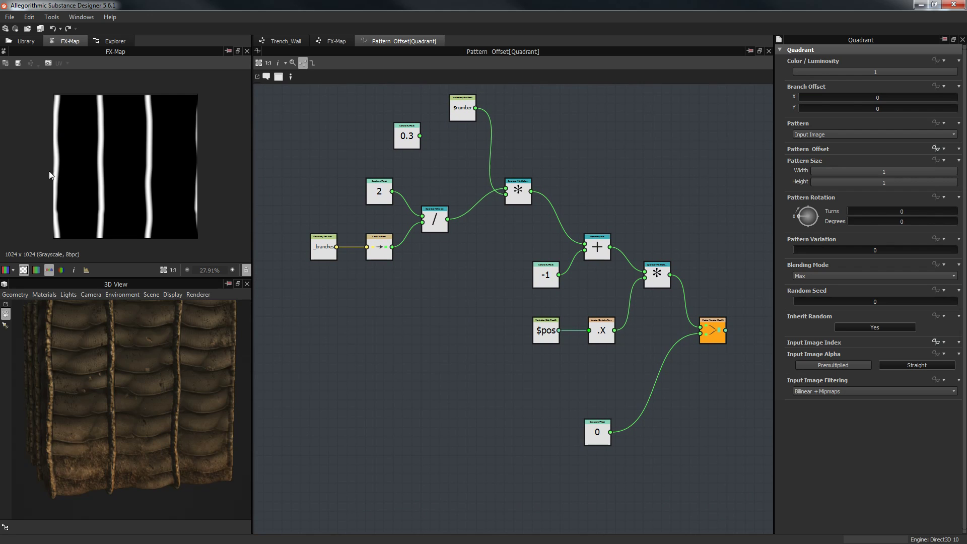
{"action": "left_click_drag", "start_coordinate": [57, 85], "coordinate": [58, 244]}
{"action": "left_click_drag", "start_coordinate": [51, 162], "coordinate": [56, 169]}
{"action": "mouse_move", "coordinate": [11, 143]}
{"action": "left_mouse_down"}
{"action": "mouse_move", "coordinate": [21, 143]}
{"action": "mouse_move", "coordinate": [20, 154]}
{"action": "left_mouse_up"}
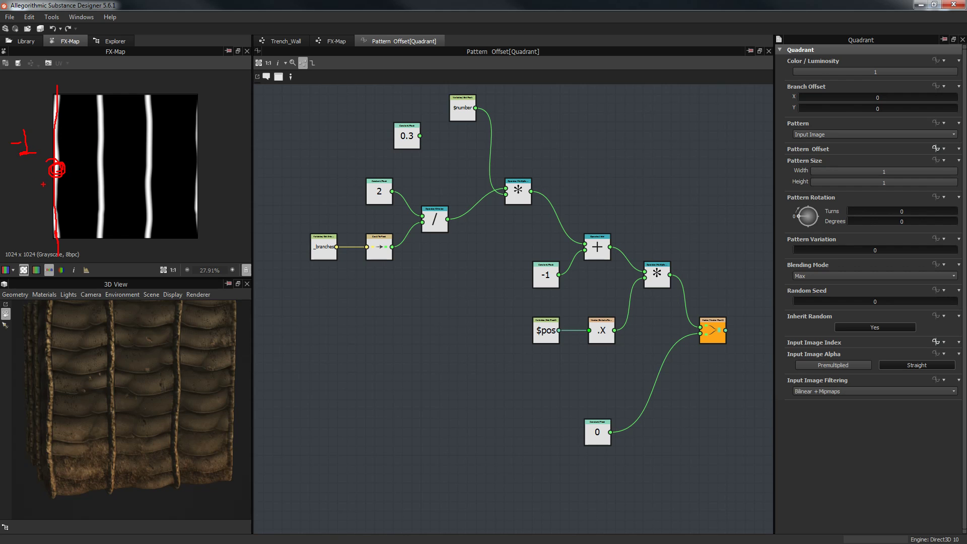
{"action": "mouse_move", "coordinate": [543, 261]}
{"action": "left_mouse_down"}
{"action": "mouse_move", "coordinate": [561, 271]}
{"action": "mouse_move", "coordinate": [539, 264]}
{"action": "left_mouse_up"}
{"action": "key", "text": "Escape"}
Examine how the Add node combines the -1 constant with the Multiply result in the Pattern Offset function
{"action": "scroll", "coordinate": [44, 178], "scroll_direction": "up", "scroll_amount": 4}
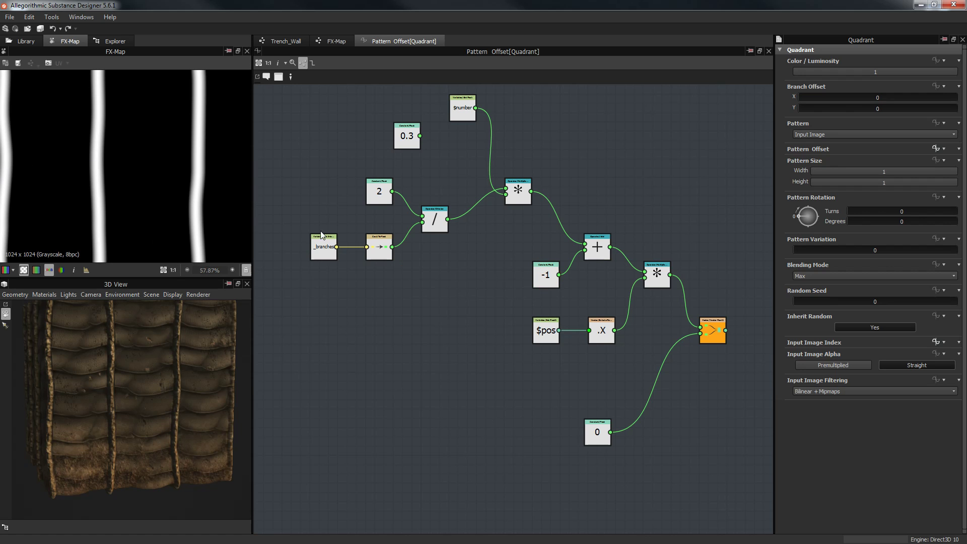
{"action": "scroll", "coordinate": [482, 233], "scroll_direction": "up", "scroll_amount": 5}
{"action": "scroll", "coordinate": [188, 206], "scroll_direction": "down", "scroll_amount": 8}
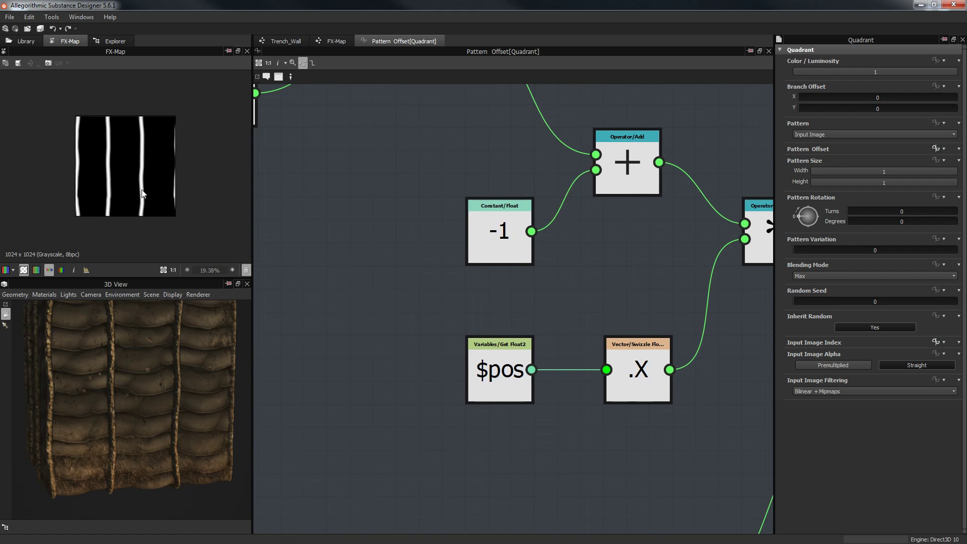
{"action": "scroll", "coordinate": [292, 204], "scroll_direction": "up", "scroll_amount": 2}
{"action": "middle_click_drag", "start_coordinate": [515, 229], "coordinate": [460, 250]}
{"action": "scroll", "coordinate": [460, 250], "scroll_direction": "up", "scroll_amount": 1}
{"action": "scroll", "coordinate": [473, 250], "scroll_direction": "down", "scroll_amount": 2}
{"action": "scroll", "coordinate": [472, 249], "scroll_direction": "down", "scroll_amount": 2}
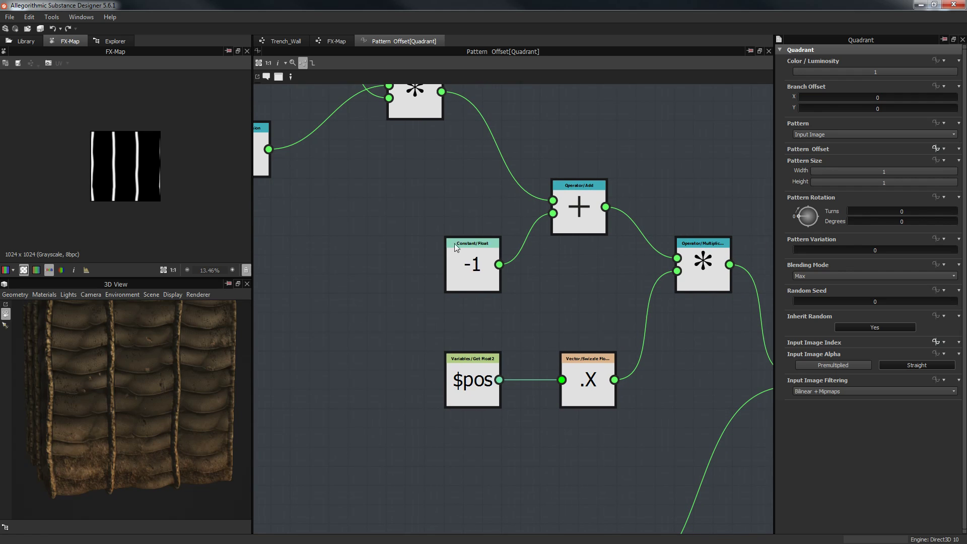
{"action": "scroll", "coordinate": [121, 184], "scroll_direction": "up", "scroll_amount": 2}
{"action": "scroll", "coordinate": [121, 184], "scroll_direction": "up", "scroll_amount": 2}
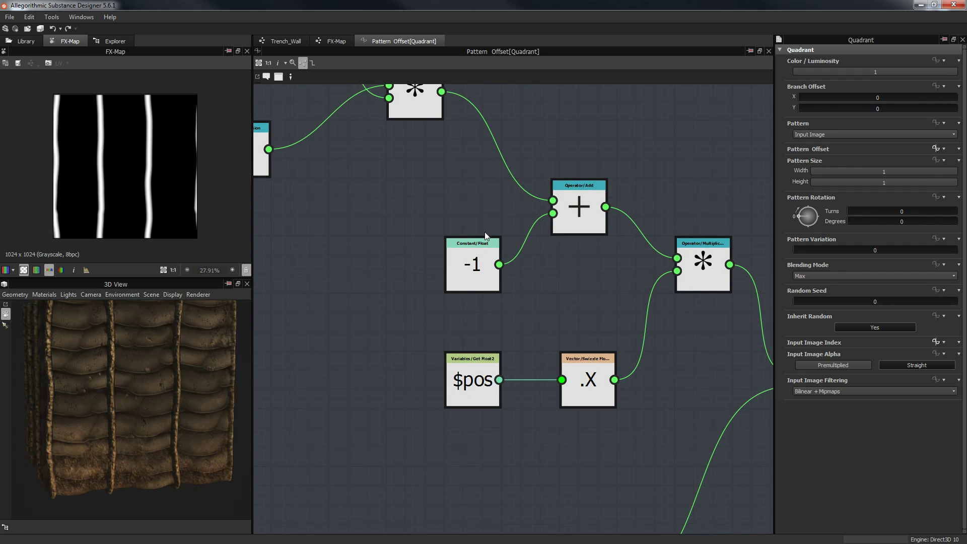
{"action": "middle_click_drag", "start_coordinate": [500, 285], "coordinate": [456, 317]}
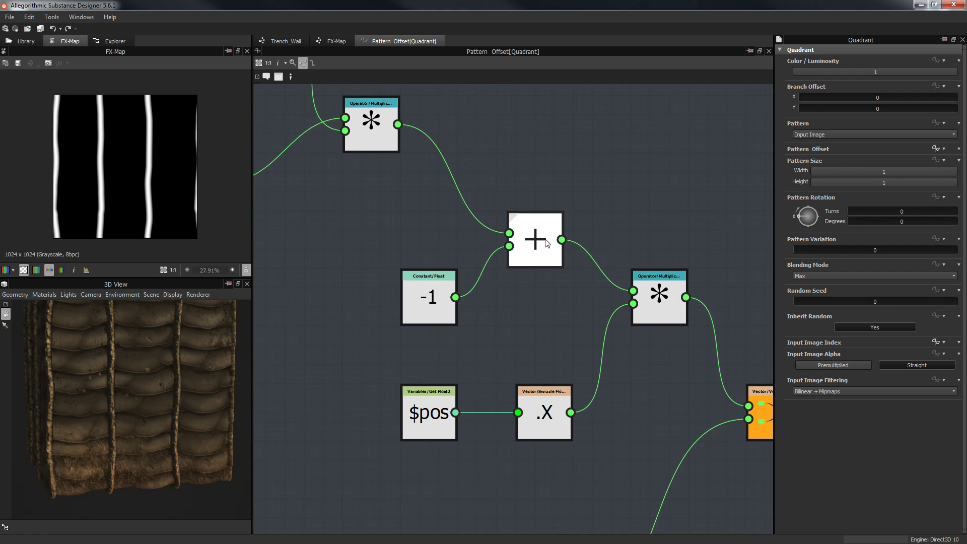
{"action": "middle_click_drag", "start_coordinate": [547, 243], "coordinate": [554, 244]}
{"action": "scroll", "coordinate": [430, 234], "scroll_direction": "down", "scroll_amount": 1}
{"action": "middle_click_drag", "start_coordinate": [431, 234], "coordinate": [486, 271]}
{"action": "scroll", "coordinate": [421, 255], "scroll_direction": "down", "scroll_amount": 2}
{"action": "scroll", "coordinate": [410, 253], "scroll_direction": "up", "scroll_amount": 1}
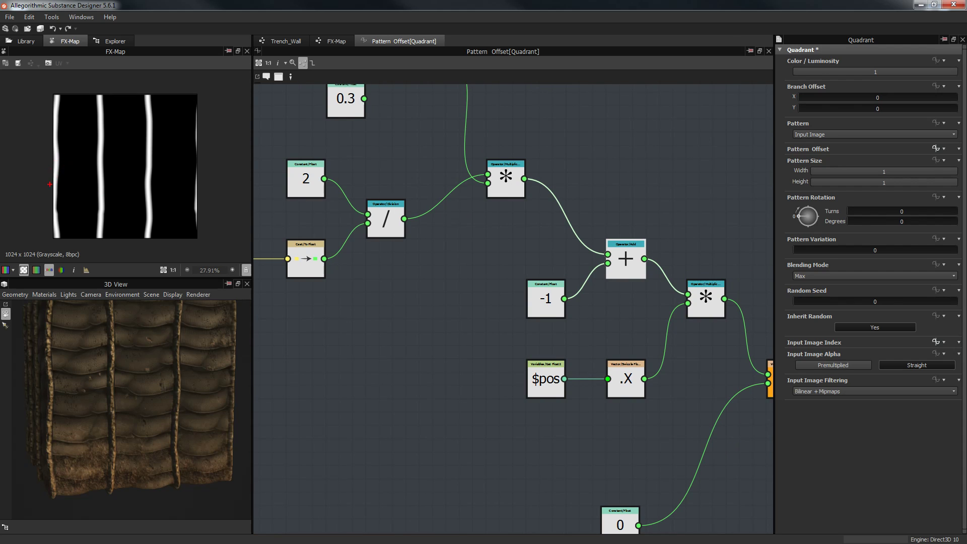
Trace the spacing of the branches across the FX-Map preview and compare it with the Division node's inputs
{"action": "mouse_move", "coordinate": [55, 187]}
{"action": "left_mouse_down"}
{"action": "mouse_move", "coordinate": [69, 173]}
{"action": "mouse_move", "coordinate": [110, 194]}
{"action": "mouse_move", "coordinate": [185, 192]}
{"action": "left_mouse_up"}
{"action": "key", "text": "Escape"}
{"action": "middle_click_drag", "start_coordinate": [312, 164], "coordinate": [433, 163]}
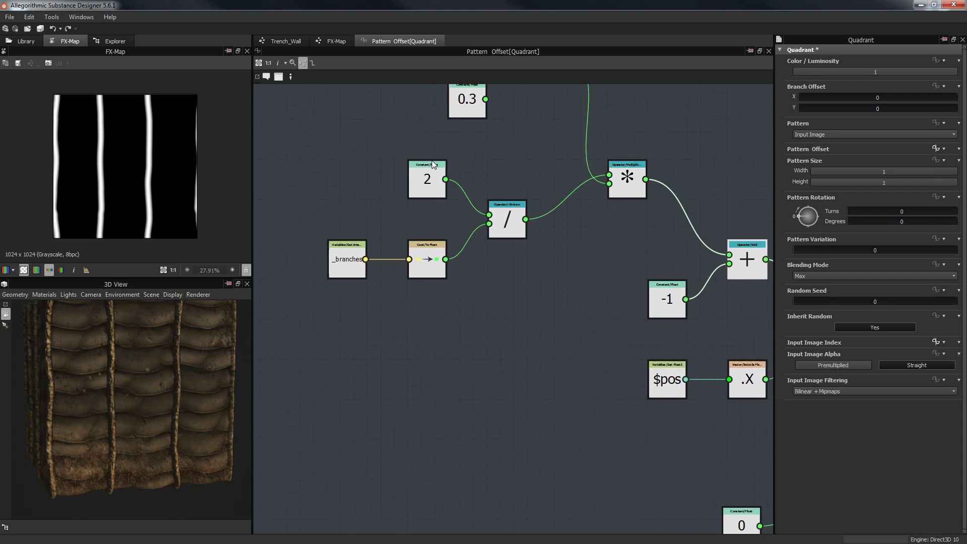
{"action": "left_click_drag", "start_coordinate": [58, 165], "coordinate": [140, 146]}
{"action": "key", "text": "Escape"}
{"action": "scroll", "coordinate": [60, 164], "scroll_direction": "up", "scroll_amount": 2}
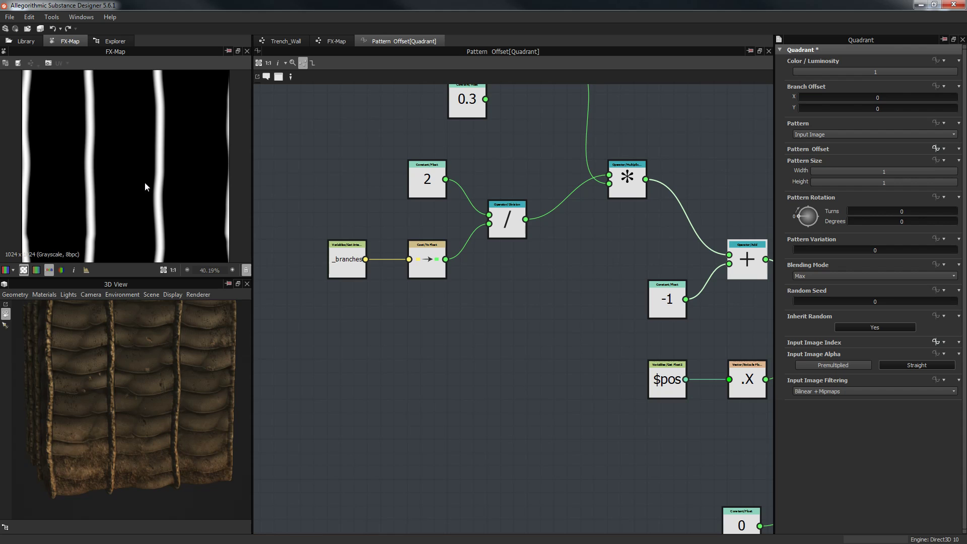
Inspect the _branches Get Integer node and the variables available to it
{"action": "middle_click_drag", "start_coordinate": [383, 181], "coordinate": [433, 171]}
{"action": "scroll", "coordinate": [181, 172], "scroll_direction": "down", "scroll_amount": 2}
{"action": "middle_click_drag", "start_coordinate": [426, 228], "coordinate": [464, 220]}
{"action": "scroll", "coordinate": [464, 220], "scroll_direction": "up", "scroll_amount": 3}
{"action": "left_click", "coordinate": [426, 249]}
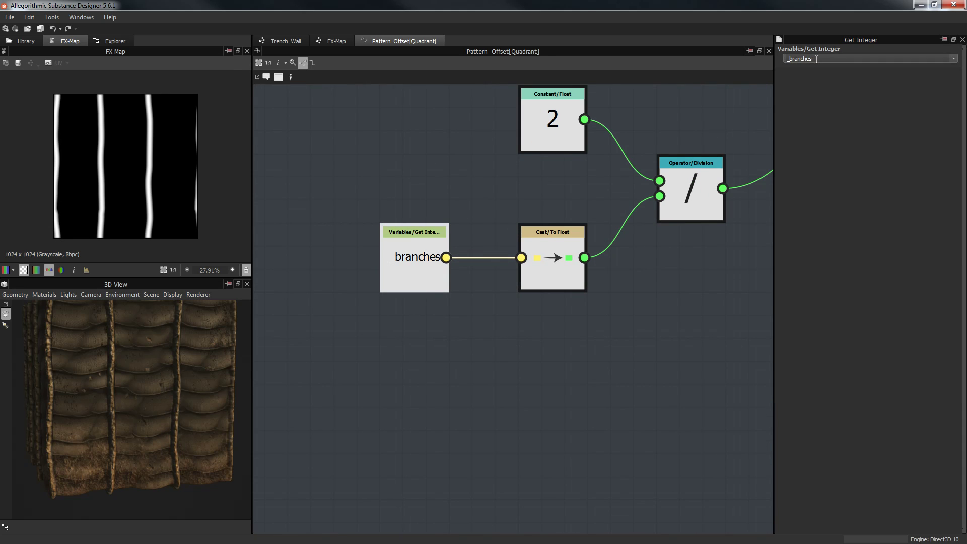
{"action": "left_click", "coordinate": [954, 59]}
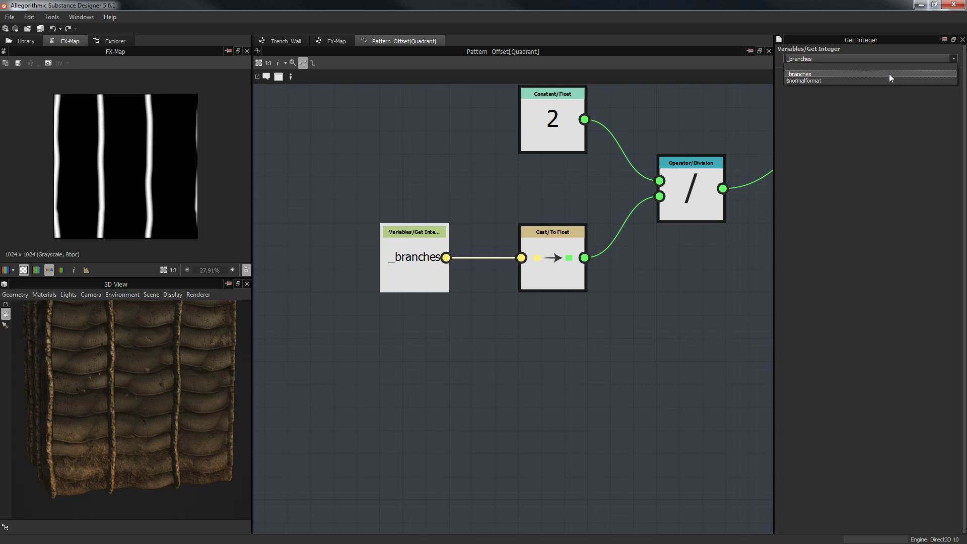
{"action": "left_click", "coordinate": [821, 60]}
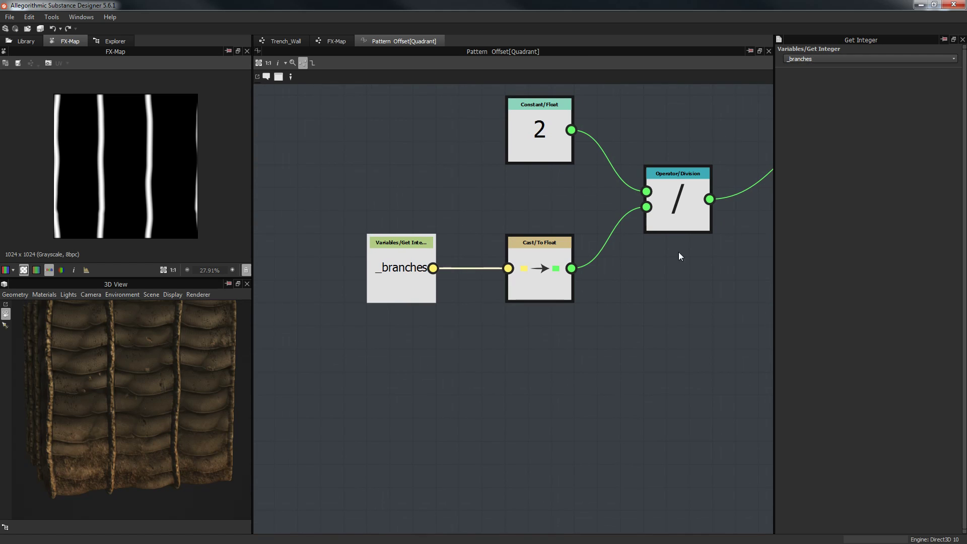
Add a second Get Integer node, check its available variables, and delete the node
{"action": "key", "text": "space"}
{"action": "type", "text": "get"}
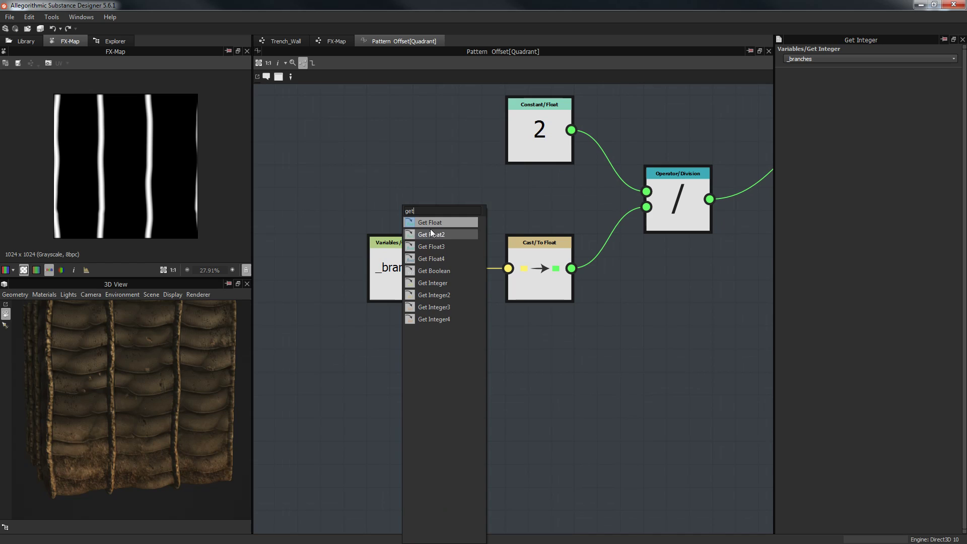
{"action": "left_click", "coordinate": [447, 283]}
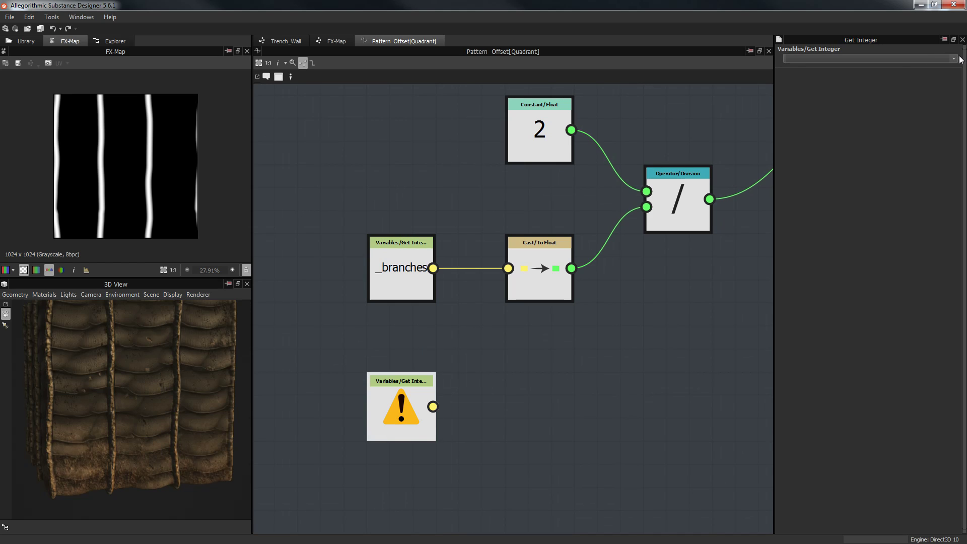
{"action": "left_click", "coordinate": [900, 59]}
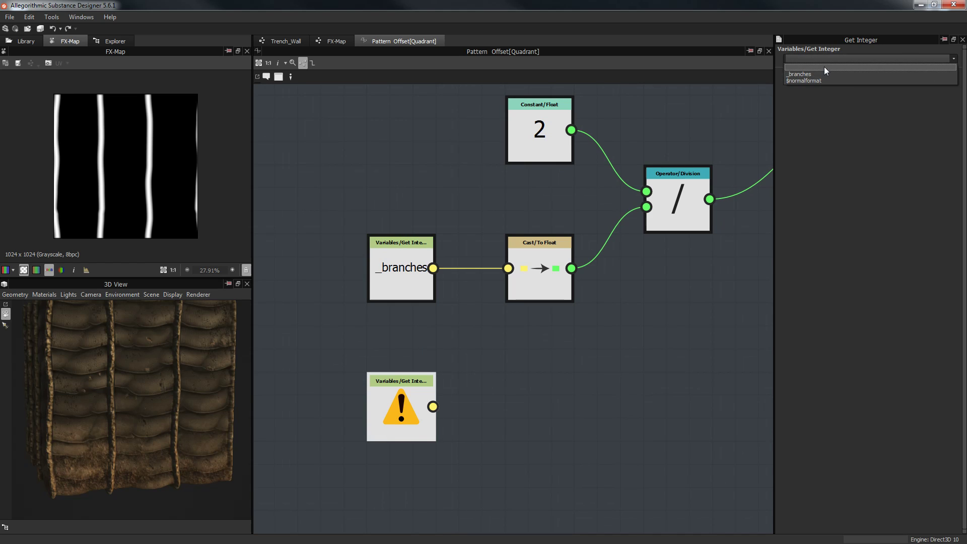
{"action": "left_click_drag", "start_coordinate": [333, 364], "coordinate": [516, 425]}
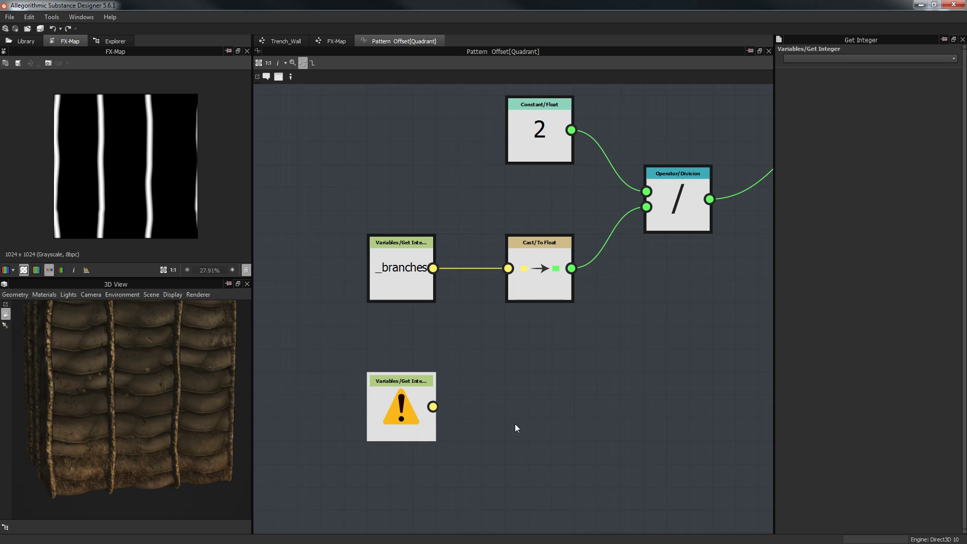
{"action": "key", "text": "Delete"}
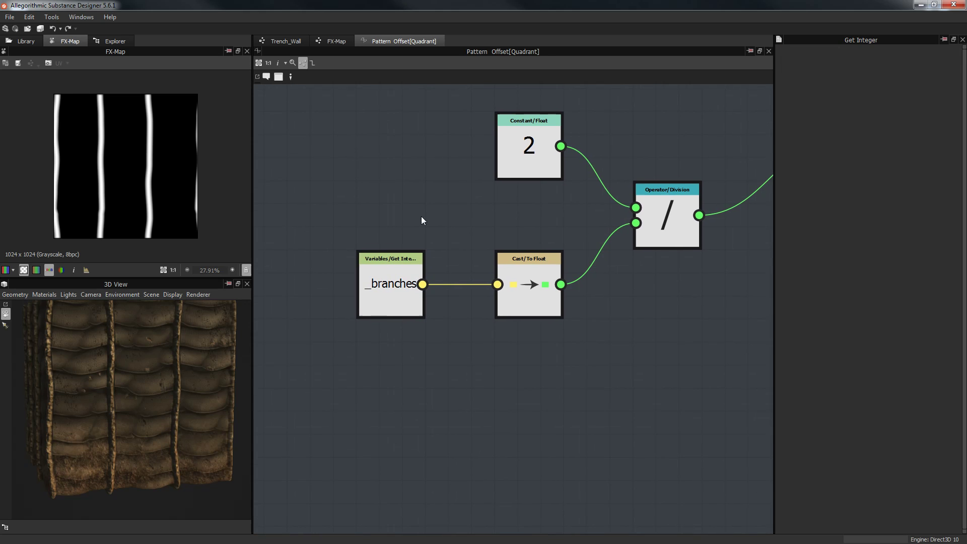
Review the _branches Get Integer node and the To Float cast feeding the Division node
{"action": "left_click", "coordinate": [412, 256]}
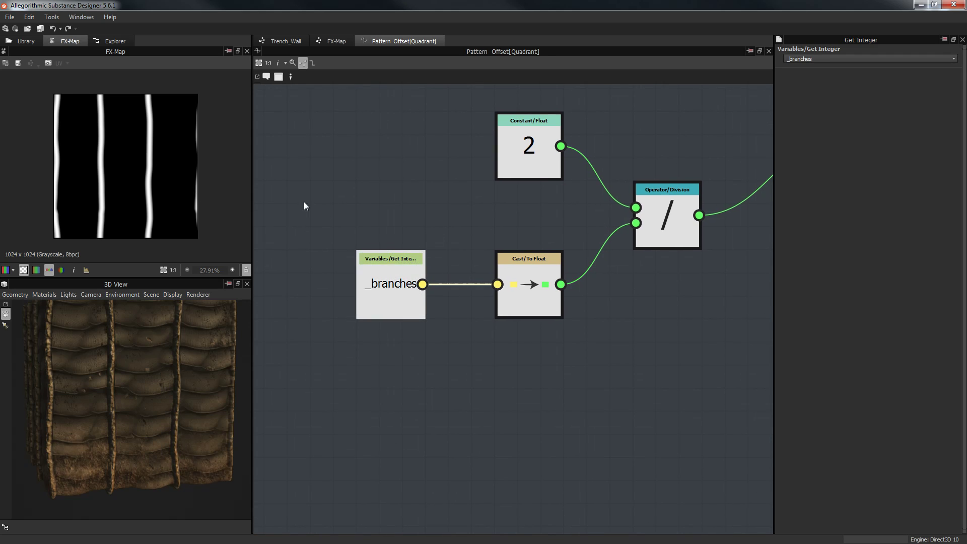
{"action": "scroll", "coordinate": [150, 170], "scroll_direction": "down", "scroll_amount": 1}
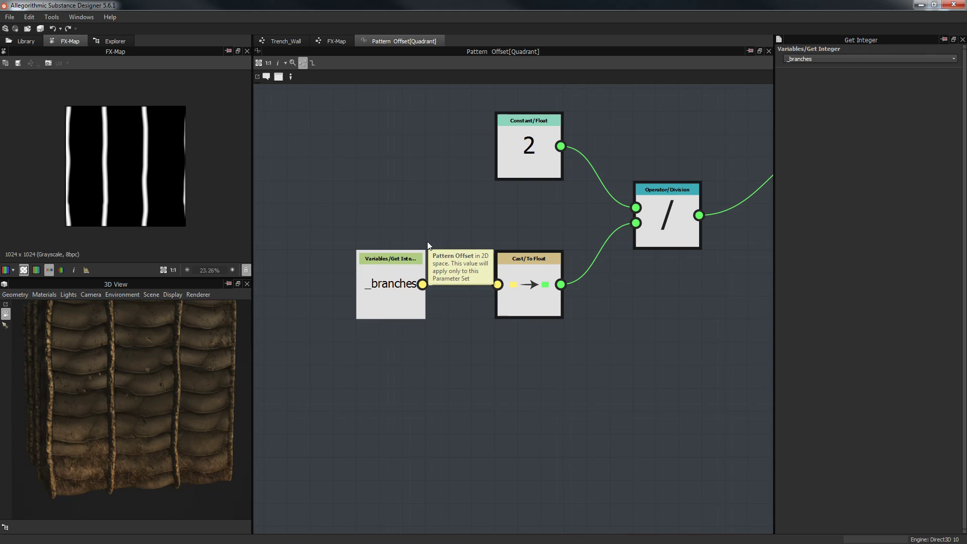
{"action": "middle_click_drag", "start_coordinate": [552, 215], "coordinate": [517, 216]}
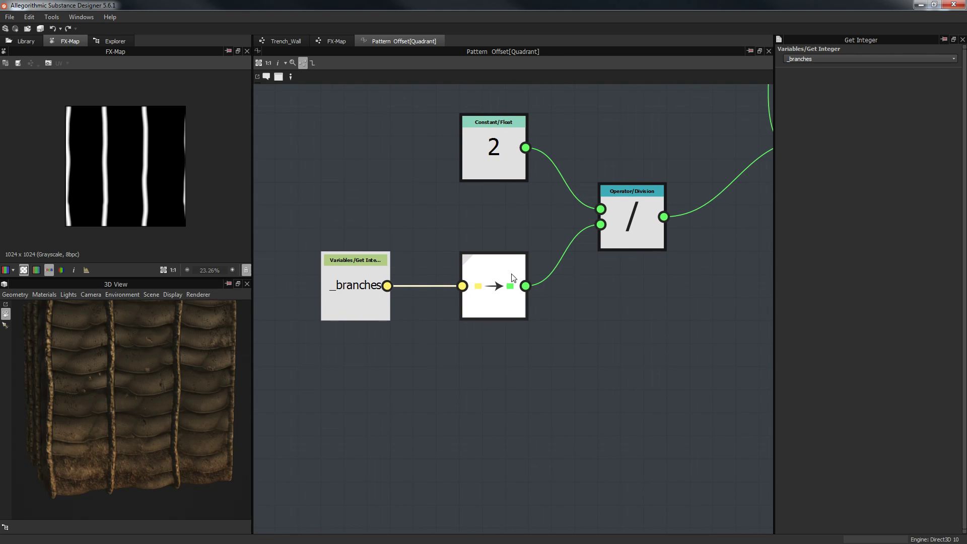
{"action": "left_click", "coordinate": [510, 276]}
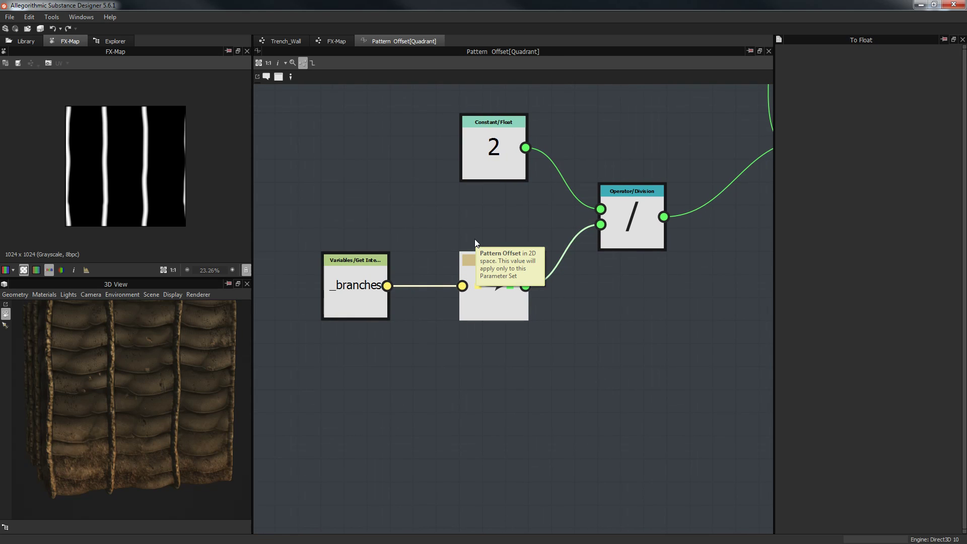
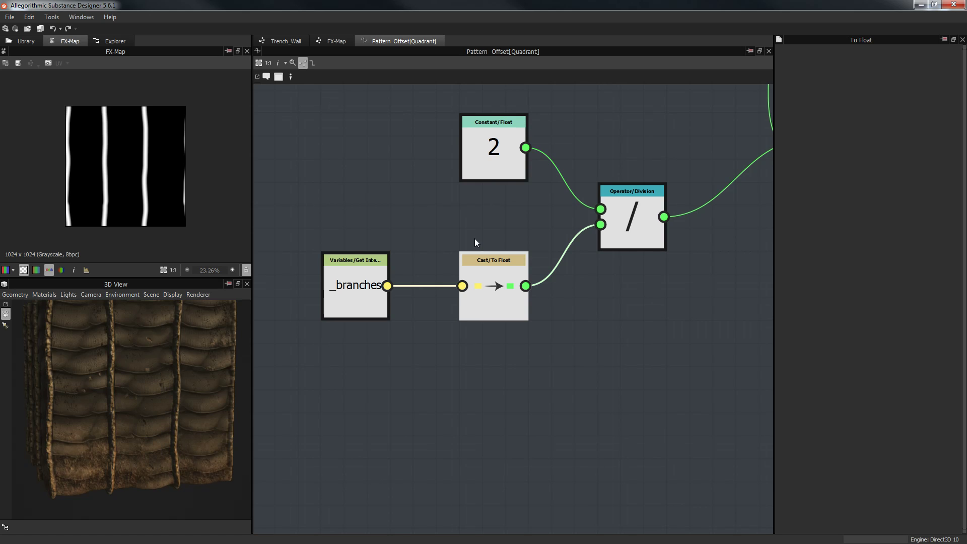
{"action": "middle_click_drag", "start_coordinate": [476, 235], "coordinate": [440, 264]}
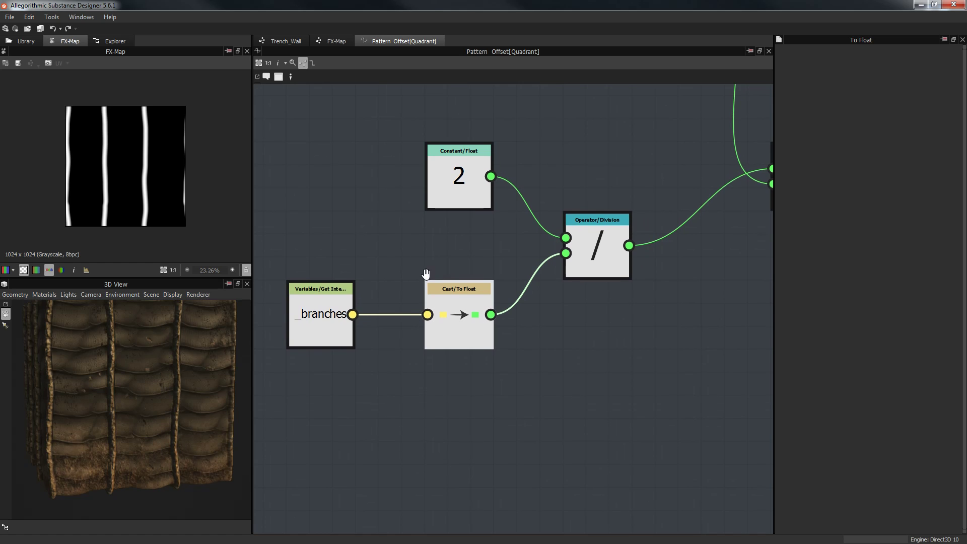
{"action": "middle_click_drag", "start_coordinate": [450, 296], "coordinate": [475, 294]}
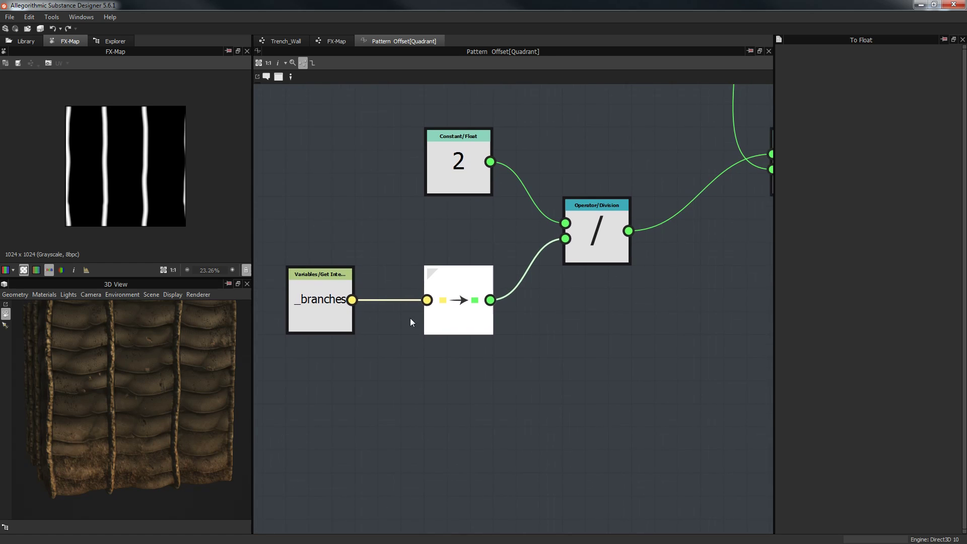
{"action": "middle_click_drag", "start_coordinate": [399, 285], "coordinate": [390, 283]}
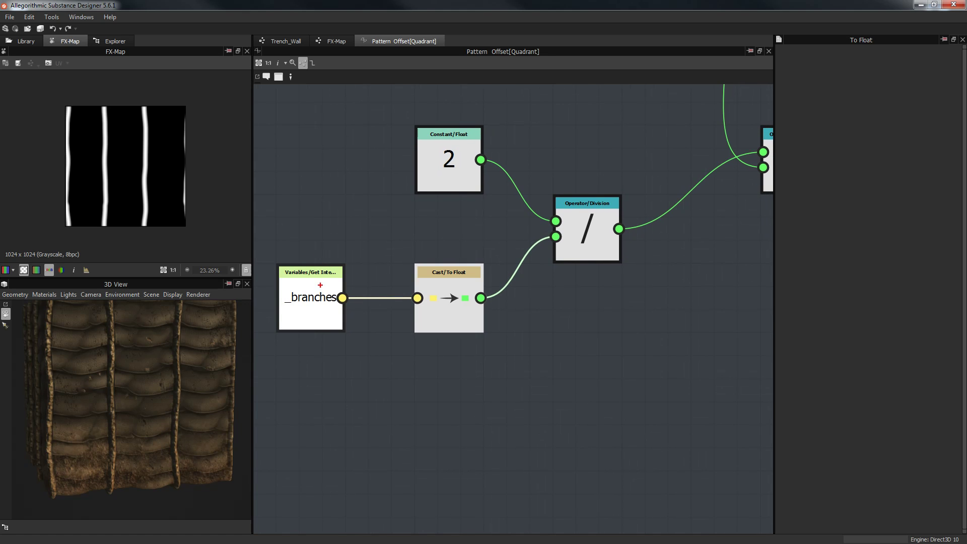
Trace the path from _branches through To Float into Division, mark the 2 constant, and clear the marks
{"action": "mouse_move", "coordinate": [368, 276]}
{"action": "left_mouse_down"}
{"action": "mouse_move", "coordinate": [440, 282]}
{"action": "mouse_move", "coordinate": [561, 237]}
{"action": "mouse_move", "coordinate": [569, 246]}
{"action": "left_mouse_up"}
{"action": "mouse_move", "coordinate": [410, 124]}
{"action": "left_mouse_down"}
{"action": "mouse_move", "coordinate": [428, 182]}
{"action": "mouse_move", "coordinate": [442, 179]}
{"action": "left_mouse_up"}
{"action": "key", "text": "Escape"}
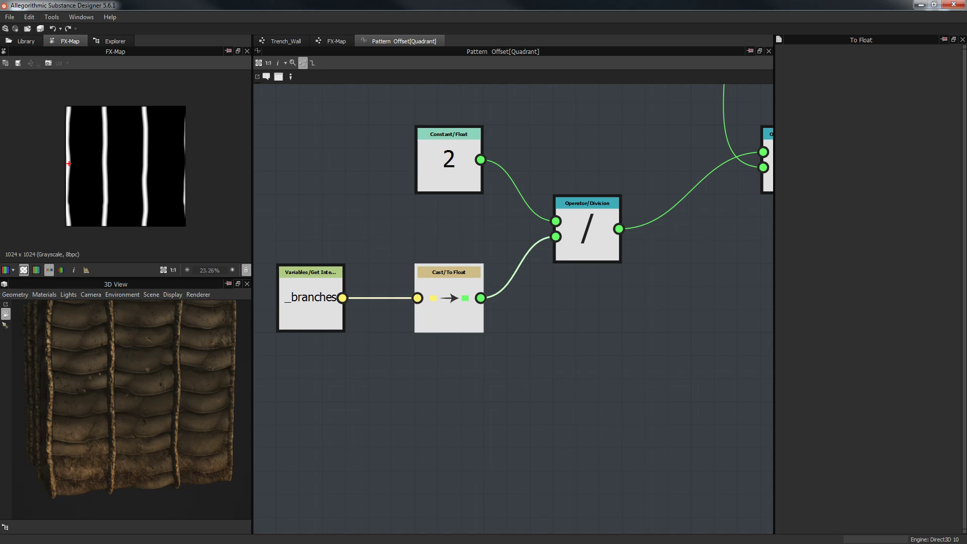
Annotate the branch preview's two sides as -1 and 1 and draw an arc spanning its full width
{"action": "left_click_drag", "start_coordinate": [67, 170], "coordinate": [186, 162]}
{"action": "key", "text": "Escape"}
{"action": "key", "text": "ctrl+2"}
{"action": "left_click_drag", "start_coordinate": [38, 161], "coordinate": [54, 171]}
{"action": "mouse_move", "coordinate": [195, 154]}
{"action": "left_mouse_down"}
{"action": "mouse_move", "coordinate": [195, 172]}
{"action": "mouse_move", "coordinate": [207, 170]}
{"action": "left_mouse_up"}
{"action": "left_click_drag", "start_coordinate": [48, 148], "coordinate": [41, 176]}
{"action": "left_click_drag", "start_coordinate": [59, 143], "coordinate": [186, 134]}
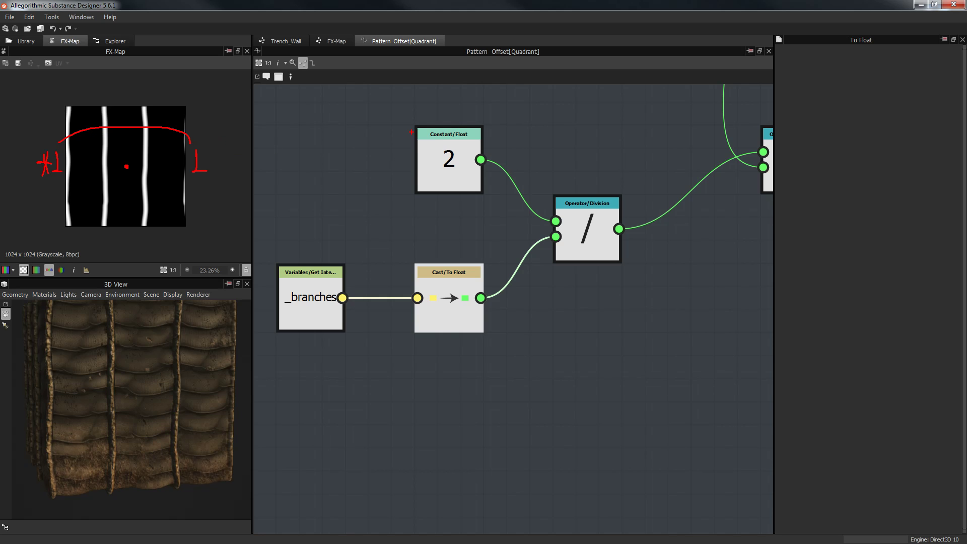
Circle the constant 2 feeding the Division node, clear the mark, and review the division's path into Multiply
{"action": "mouse_move", "coordinate": [381, 143]}
{"action": "left_mouse_down"}
{"action": "mouse_move", "coordinate": [460, 129]}
{"action": "mouse_move", "coordinate": [421, 133]}
{"action": "mouse_move", "coordinate": [440, 150]}
{"action": "mouse_move", "coordinate": [418, 153]}
{"action": "left_mouse_up"}
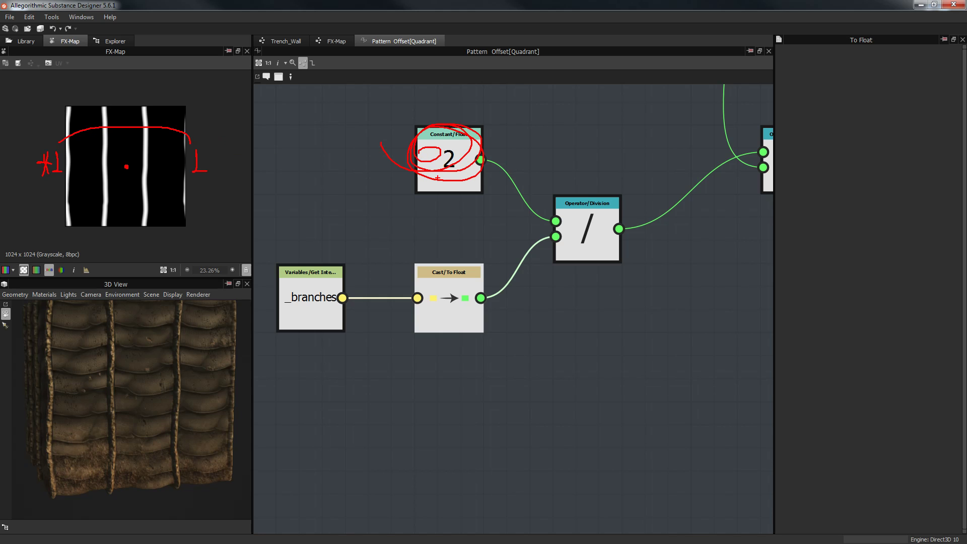
{"action": "key", "text": "Escape"}
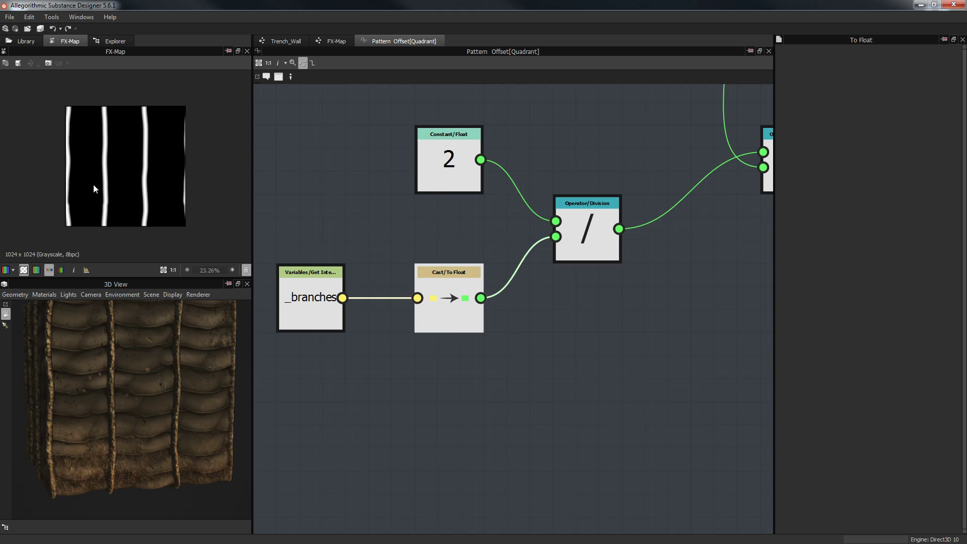
{"action": "middle_click_drag", "start_coordinate": [555, 205], "coordinate": [474, 233]}
{"action": "scroll", "coordinate": [474, 233], "scroll_direction": "down", "scroll_amount": 2}
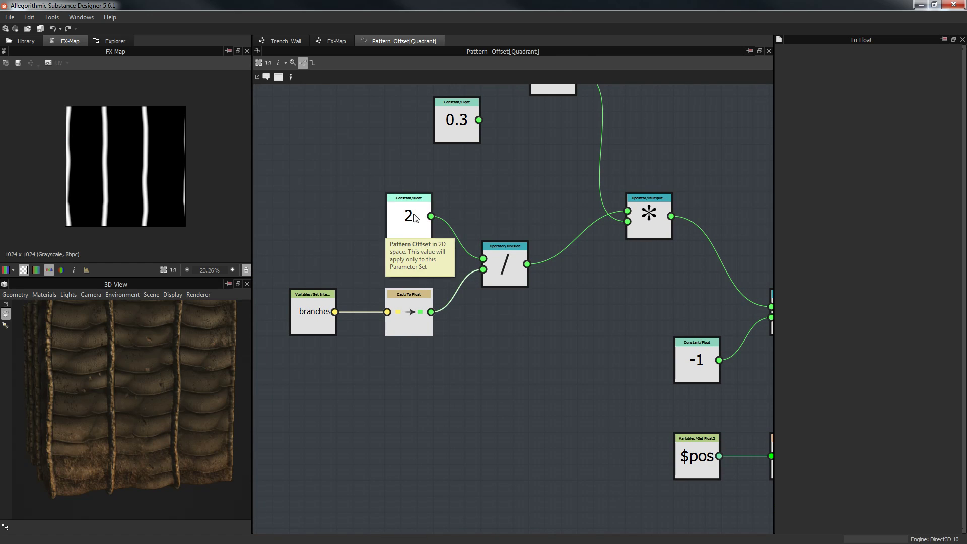
{"action": "scroll", "coordinate": [481, 223], "scroll_direction": "up", "scroll_amount": 1}
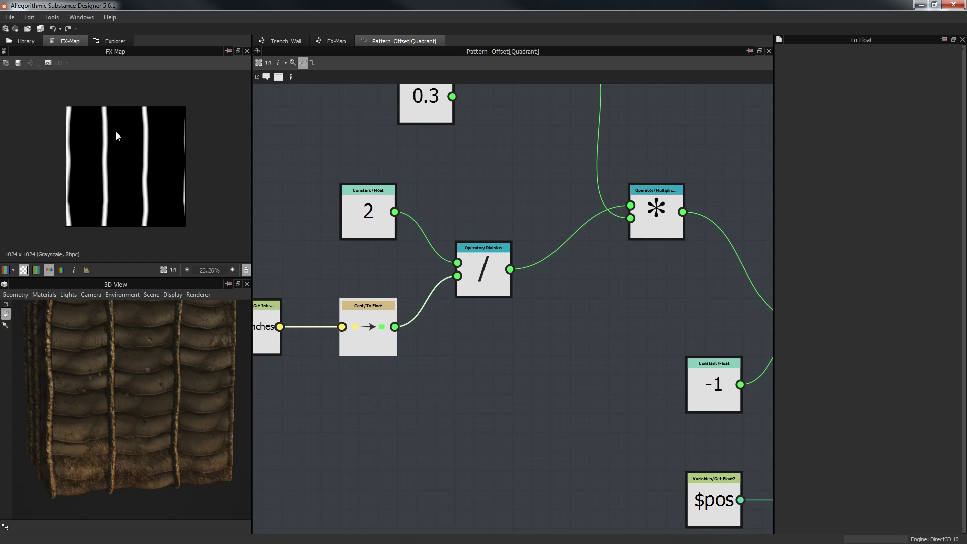
{"action": "middle_click_drag", "start_coordinate": [500, 226], "coordinate": [498, 230]}
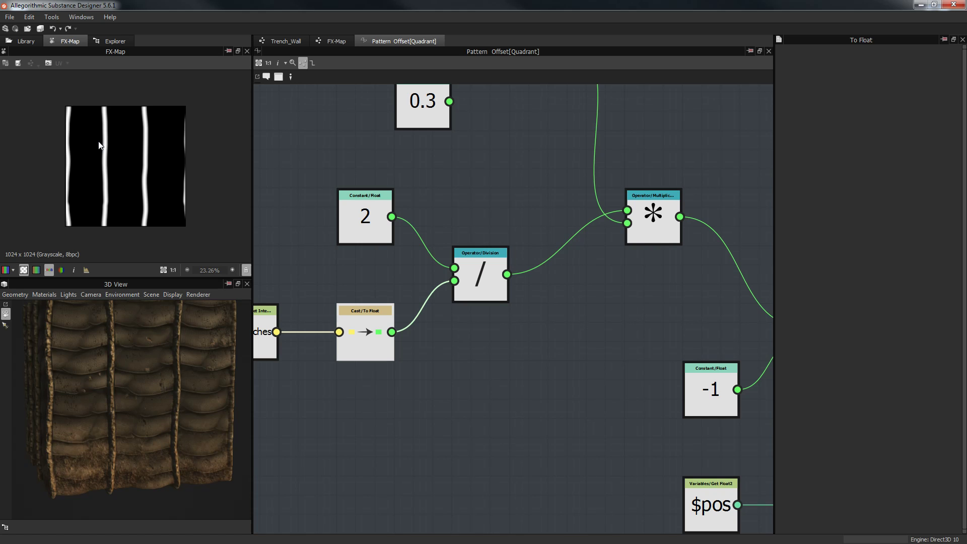
{"action": "middle_click_drag", "start_coordinate": [416, 201], "coordinate": [427, 249]}
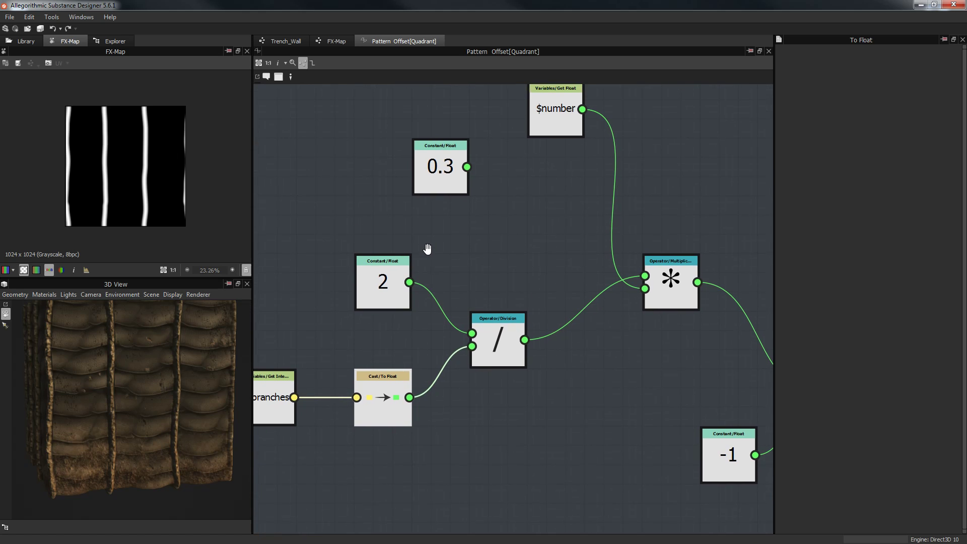
Try the 0.3 constant in place of $number on the Multiply node's second input, and reconnect $number
{"action": "middle_click_drag", "start_coordinate": [567, 289], "coordinate": [509, 304]}
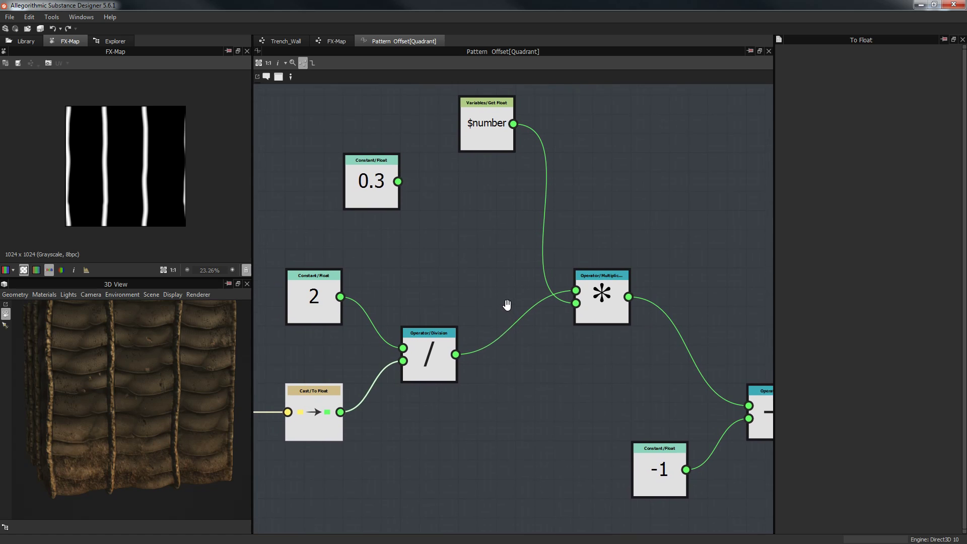
{"action": "left_click", "coordinate": [378, 188]}
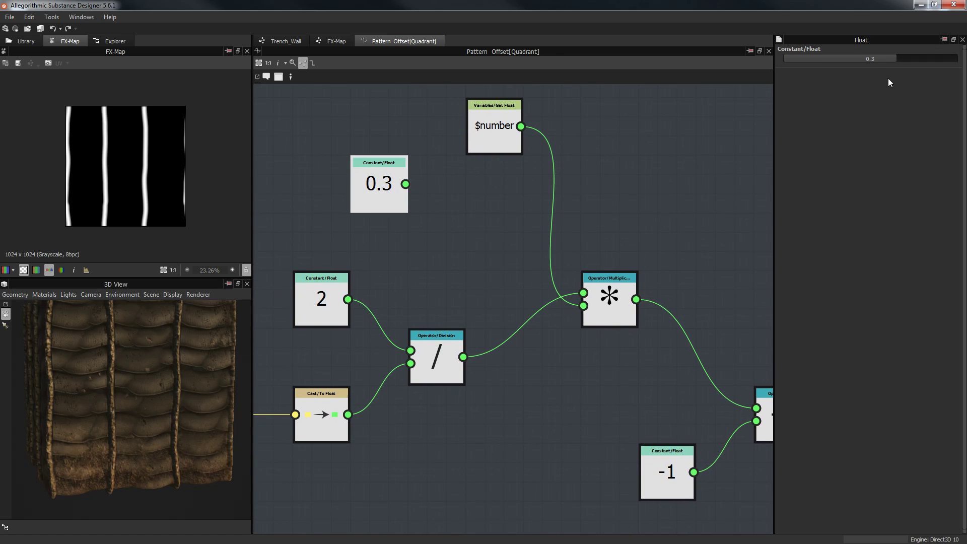
{"action": "left_click_drag", "start_coordinate": [407, 184], "coordinate": [583, 305]}
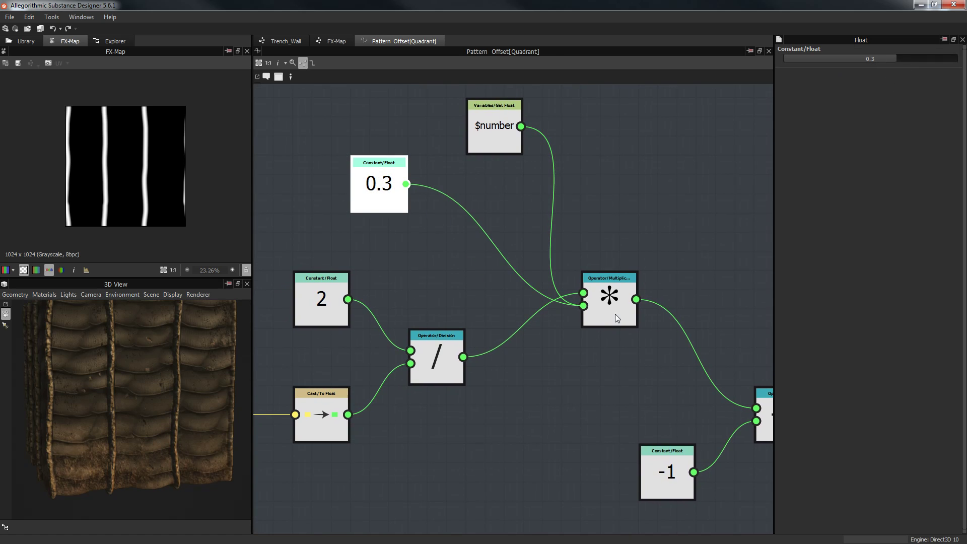
{"action": "scroll", "coordinate": [89, 124], "scroll_direction": "up", "scroll_amount": 3}
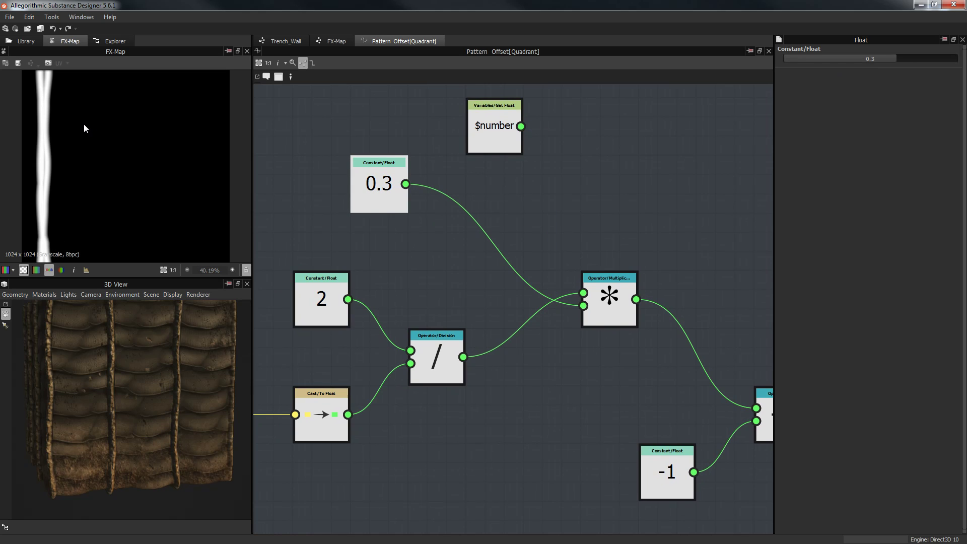
{"action": "middle_click_drag", "start_coordinate": [504, 202], "coordinate": [514, 209]}
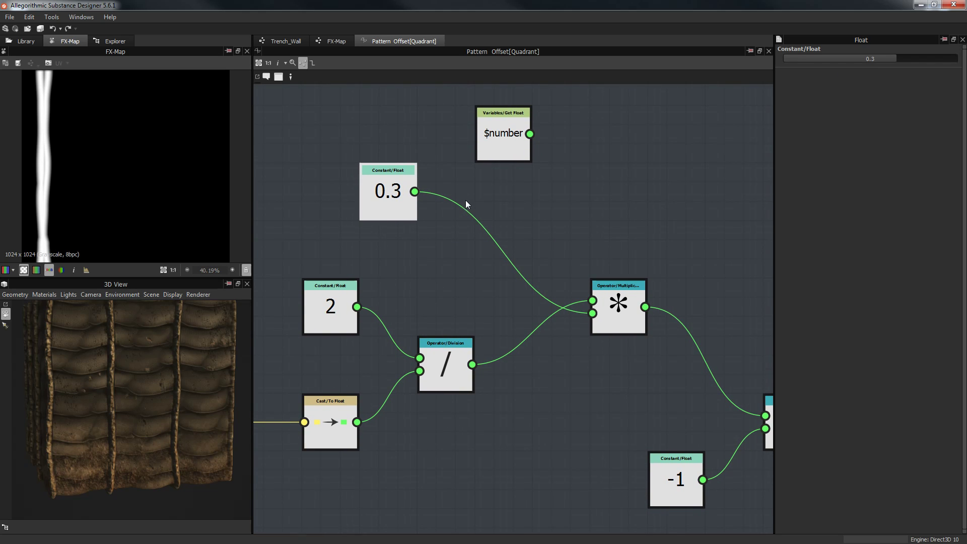
{"action": "left_click_drag", "start_coordinate": [530, 133], "coordinate": [593, 313]}
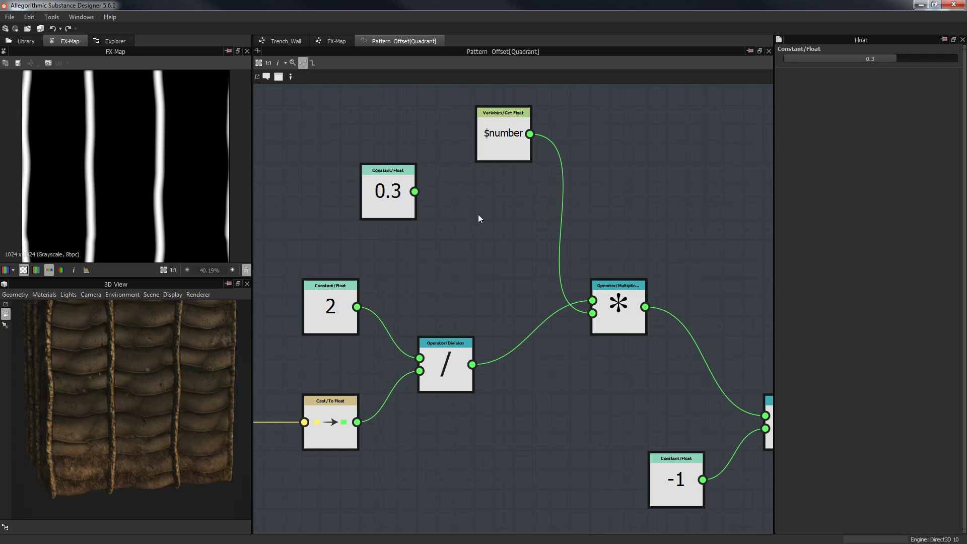
Connect the 0.3 constant to Multiply's first input in place of Division, and set the constant to 0.727
{"action": "left_click_drag", "start_coordinate": [421, 195], "coordinate": [593, 300]}
{"action": "scroll", "coordinate": [88, 142], "scroll_direction": "down", "scroll_amount": 3}
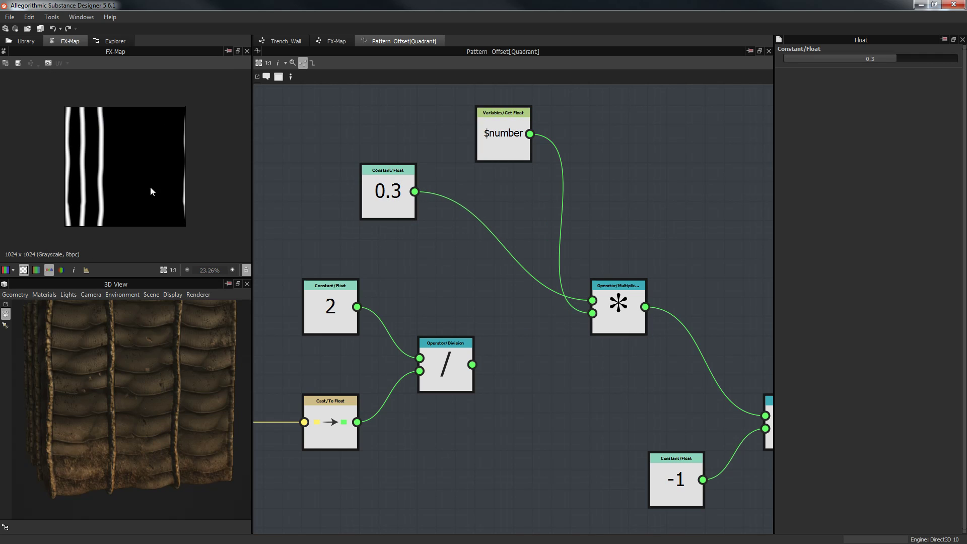
{"action": "left_click", "coordinate": [406, 203]}
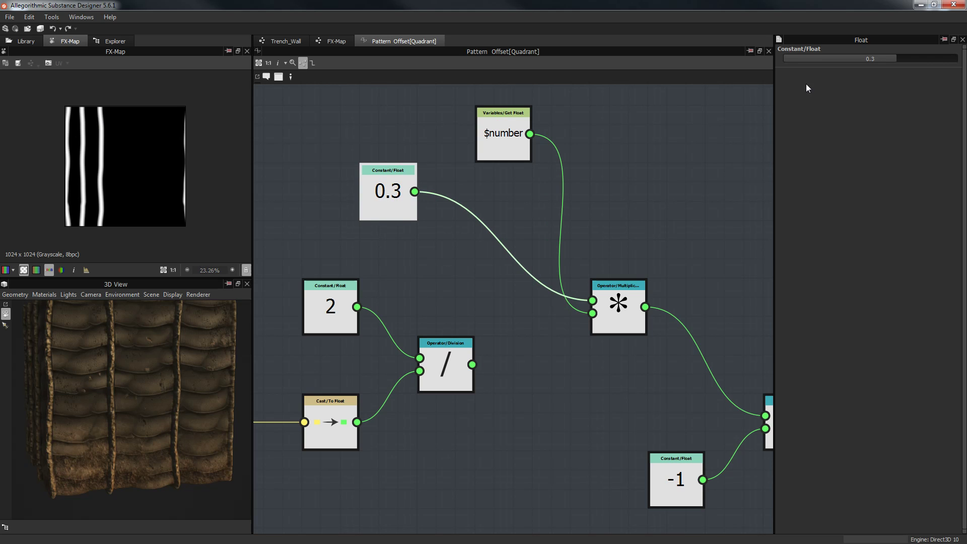
{"action": "left_click_drag", "start_coordinate": [908, 59], "coordinate": [934, 60]}
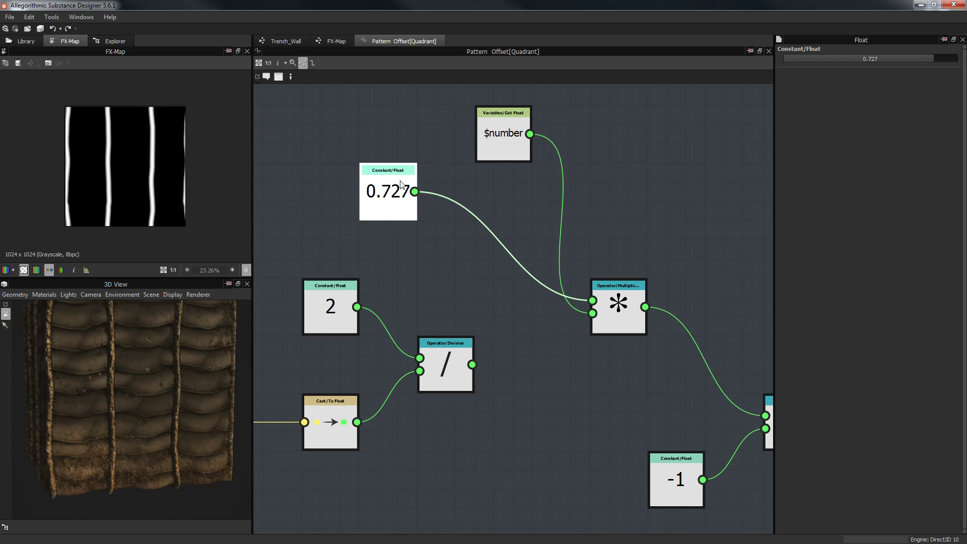
Draw a line linking the second branch to the 0.727 constant, clear the marks, and reconnect Division to Multiply's first input
{"action": "middle_click_drag", "start_coordinate": [437, 243], "coordinate": [497, 211]}
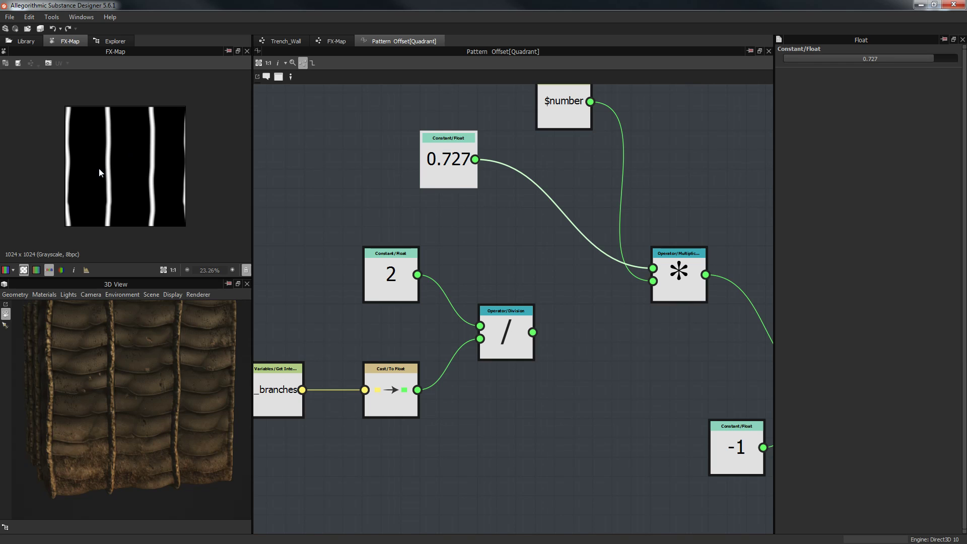
{"action": "left_click_drag", "start_coordinate": [112, 167], "coordinate": [412, 168]}
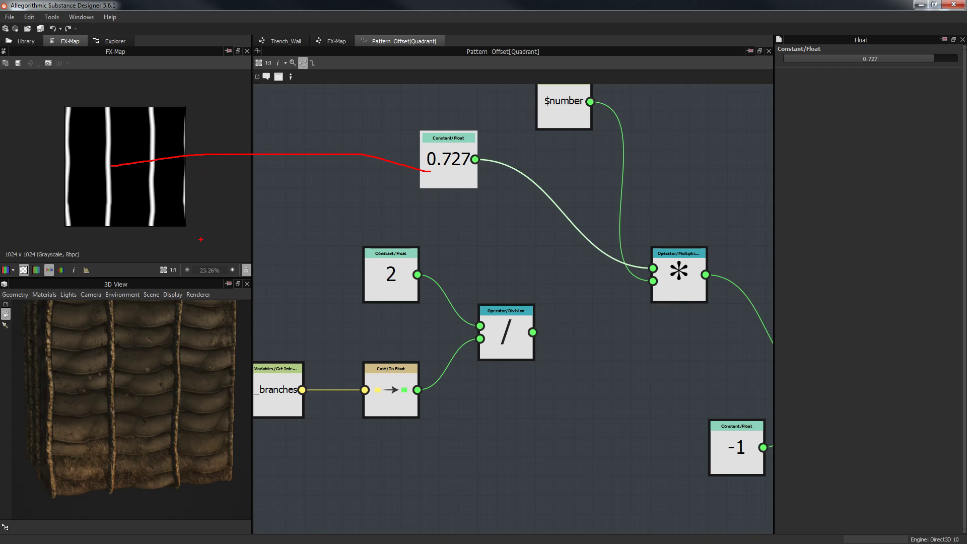
{"action": "mouse_move", "coordinate": [196, 245]}
{"action": "left_mouse_down"}
{"action": "mouse_move", "coordinate": [18, 160]}
{"action": "mouse_move", "coordinate": [83, 158]}
{"action": "mouse_move", "coordinate": [119, 141]}
{"action": "mouse_move", "coordinate": [254, 154]}
{"action": "left_mouse_up"}
{"action": "key", "text": "Escape"}
{"action": "left_click_drag", "start_coordinate": [533, 332], "coordinate": [653, 268]}
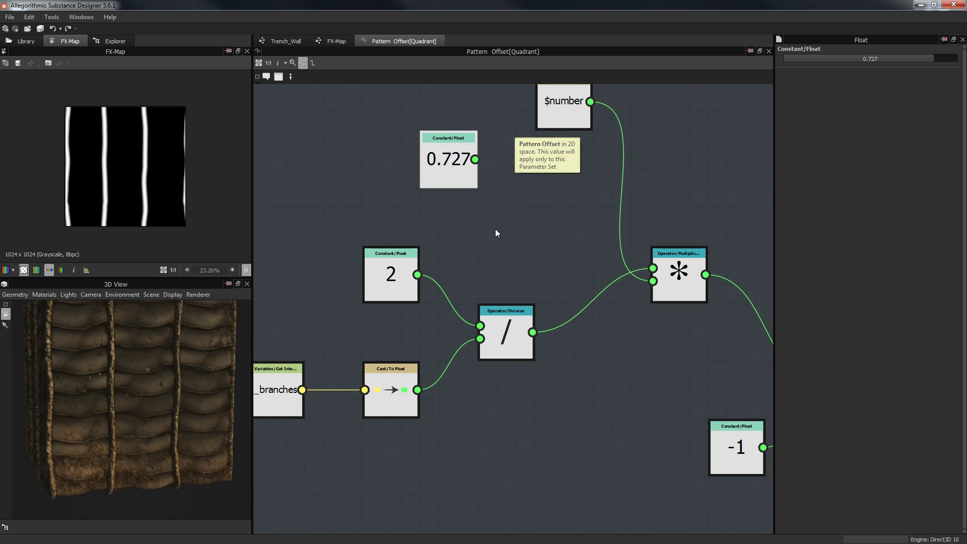
Examine the 2, _branches, To Float and Division nodes and how their result meets $number in Multiply
{"action": "middle_click_drag", "start_coordinate": [494, 229], "coordinate": [518, 218]}
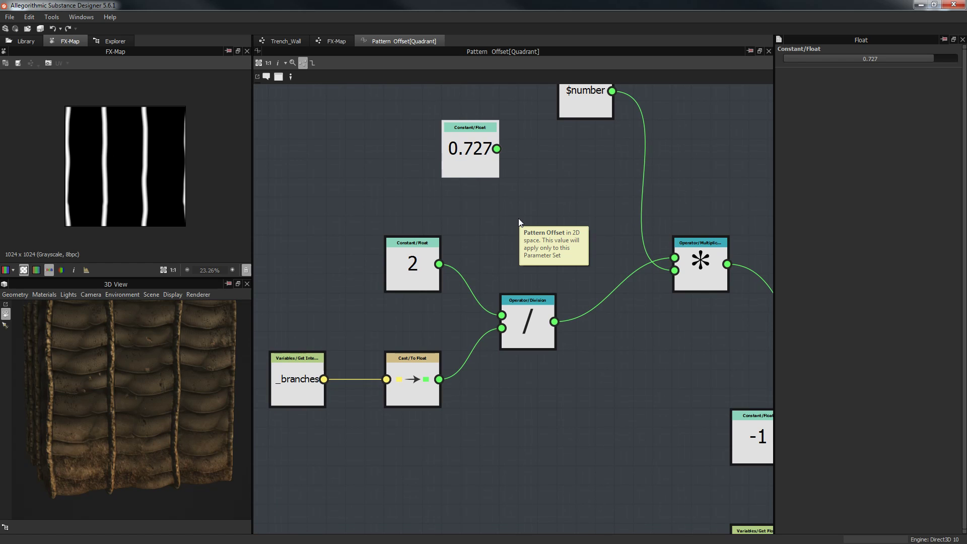
{"action": "middle_click_drag", "start_coordinate": [540, 222], "coordinate": [481, 267]}
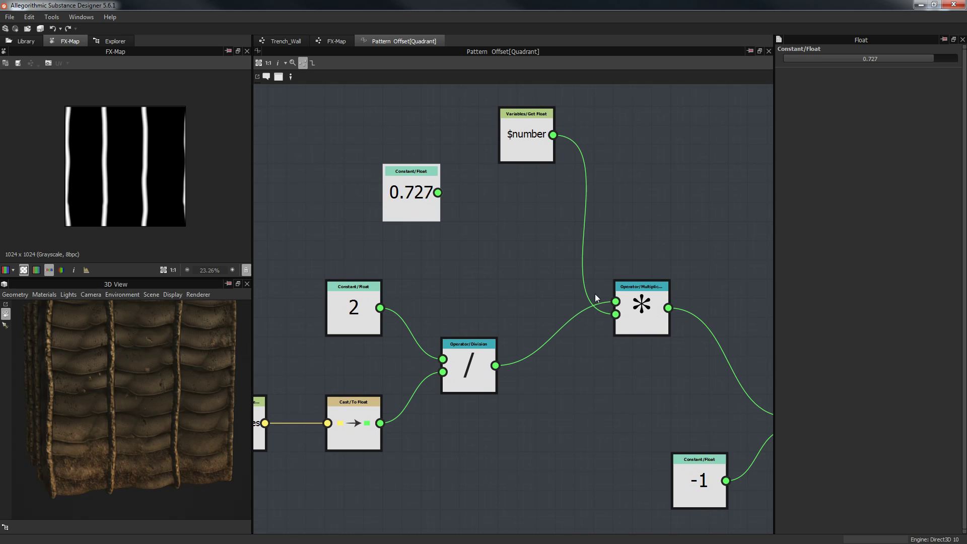
{"action": "middle_click_drag", "start_coordinate": [594, 294], "coordinate": [621, 266]}
{"action": "scroll", "coordinate": [621, 267], "scroll_direction": "down", "scroll_amount": 1}
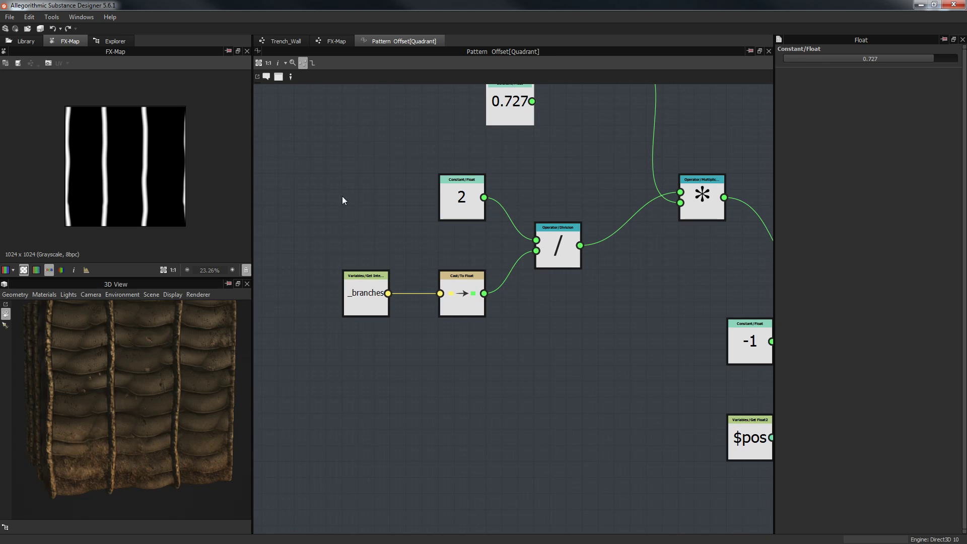
{"action": "left_click_drag", "start_coordinate": [312, 171], "coordinate": [558, 311]}
{"action": "middle_click_drag", "start_coordinate": [557, 305], "coordinate": [417, 431]}
{"action": "left_click", "coordinate": [581, 212]}
{"action": "scroll", "coordinate": [579, 214], "scroll_direction": "up", "scroll_amount": 3}
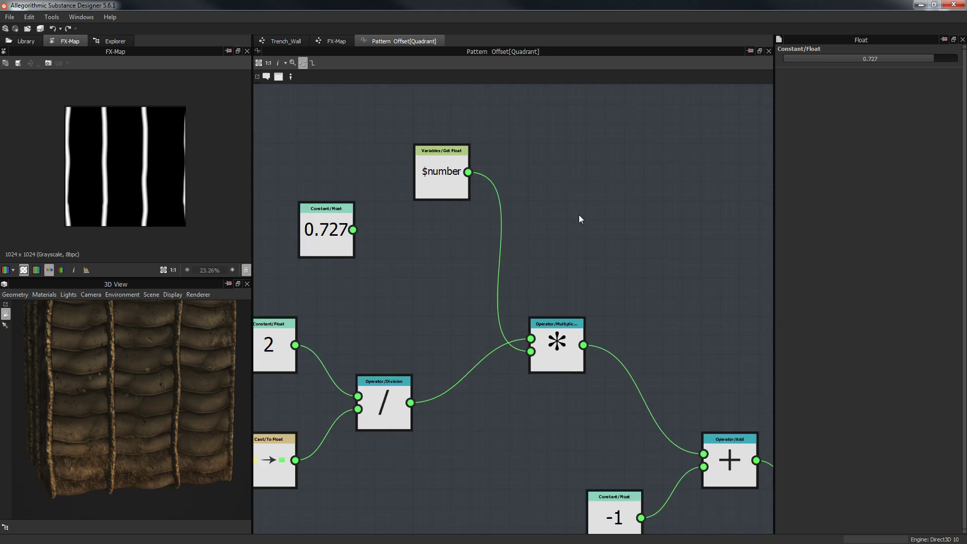
Move the $number Get Float node down closer to the Multiply node and show its settings
{"action": "middle_click_drag", "start_coordinate": [586, 230], "coordinate": [638, 219]}
{"action": "scroll", "coordinate": [638, 219], "scroll_direction": "down", "scroll_amount": 1}
{"action": "left_click_drag", "start_coordinate": [442, 146], "coordinate": [447, 302]}
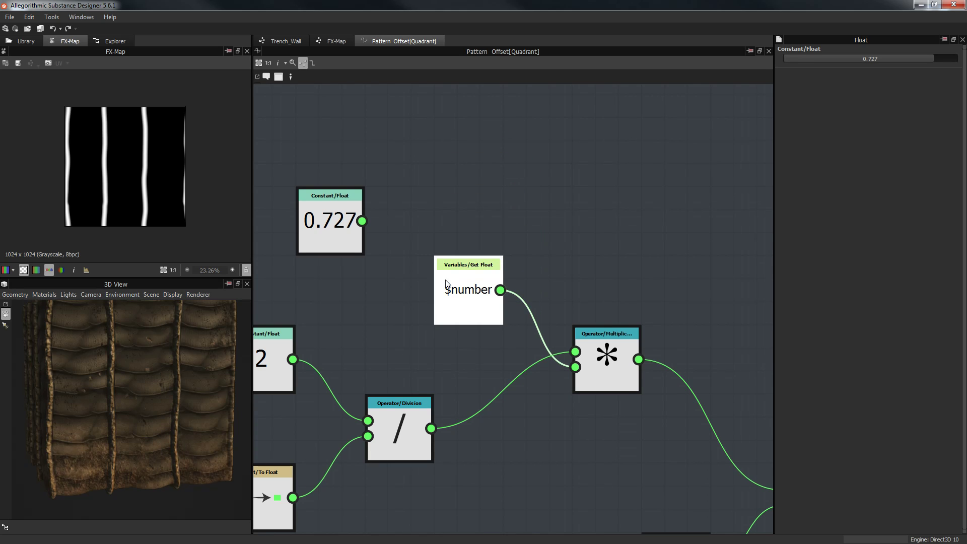
{"action": "middle_click_drag", "start_coordinate": [438, 343], "coordinate": [454, 298]}
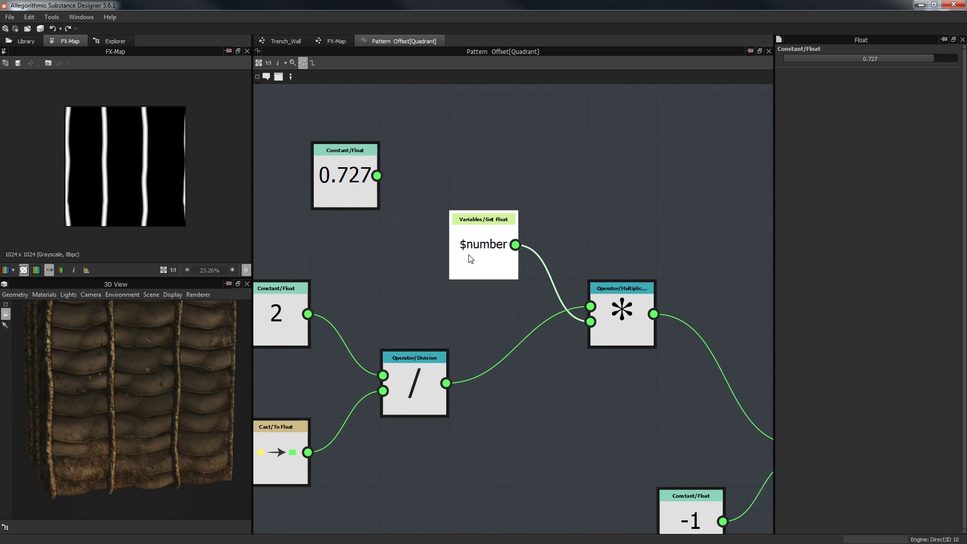
{"action": "middle_click_drag", "start_coordinate": [549, 229], "coordinate": [574, 208]}
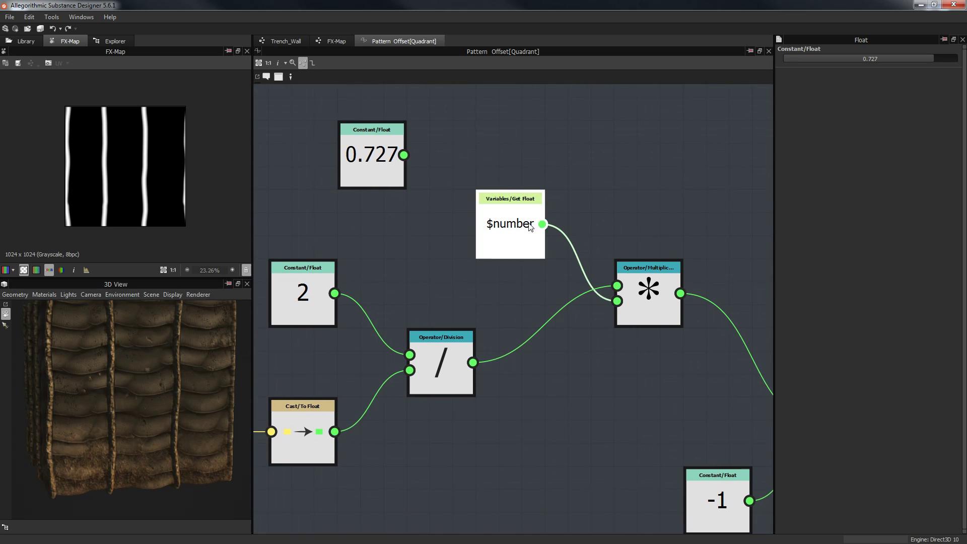
{"action": "left_click", "coordinate": [540, 217]}
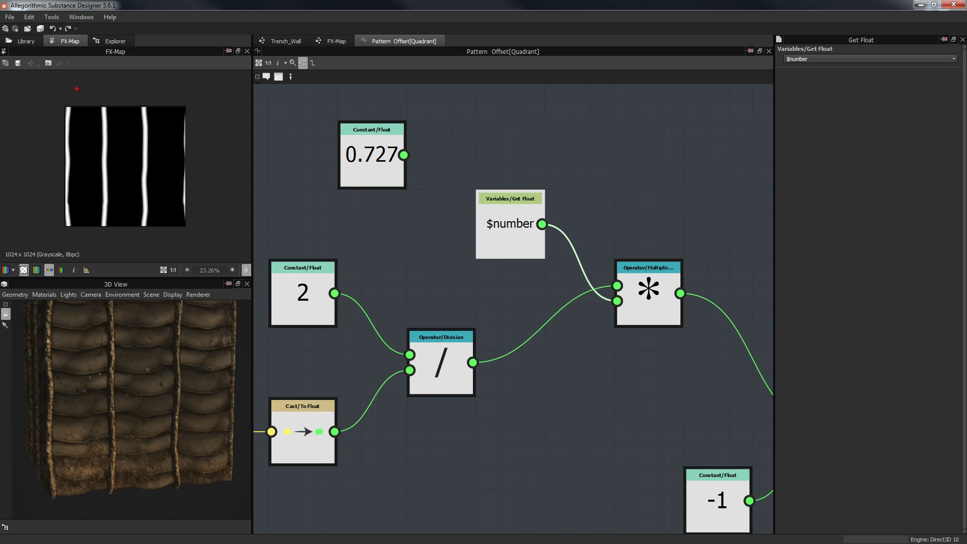
Write the 0 * 0.2 product above the branch preview, circle the Division node, and clear the marks
{"action": "mouse_move", "coordinate": [77, 89]}
{"action": "left_mouse_down"}
{"action": "mouse_move", "coordinate": [88, 87]}
{"action": "mouse_move", "coordinate": [78, 92]}
{"action": "left_mouse_up"}
{"action": "key", "text": "Escape"}
{"action": "middle_click_drag", "start_coordinate": [410, 184], "coordinate": [441, 165]}
{"action": "scroll", "coordinate": [513, 220], "scroll_direction": "down", "scroll_amount": 2}
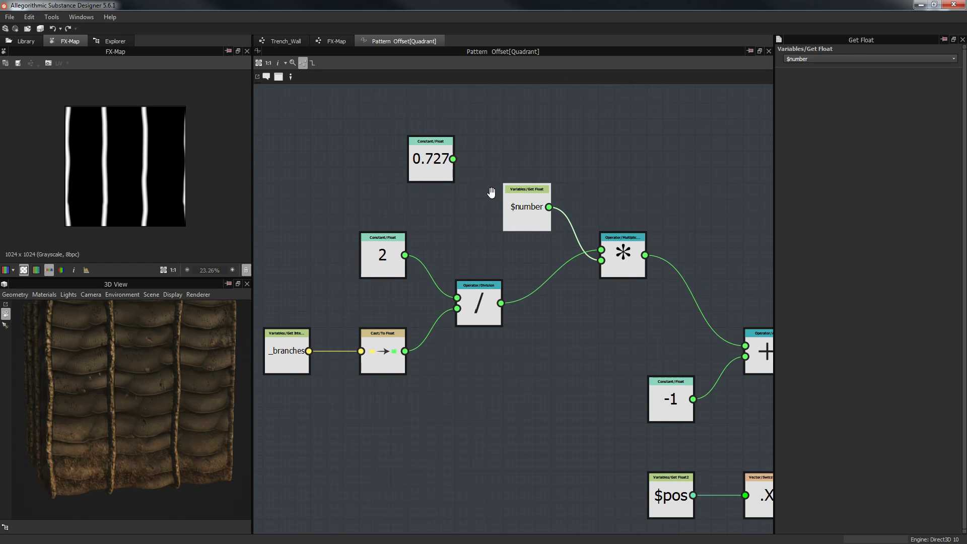
{"action": "middle_click_drag", "start_coordinate": [491, 192], "coordinate": [519, 170]}
{"action": "key", "text": "ctrl+2"}
{"action": "left_click_drag", "start_coordinate": [66, 97], "coordinate": [68, 96]}
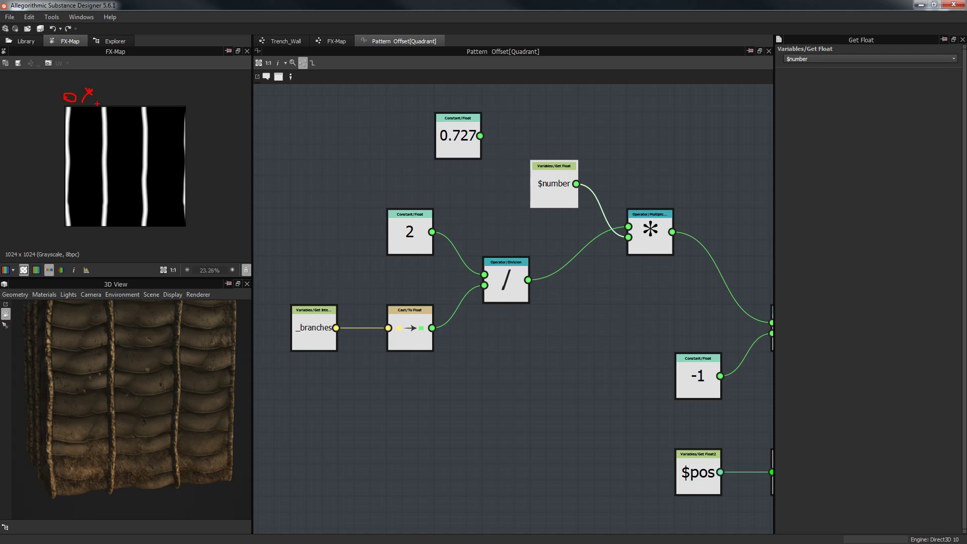
{"action": "left_click_drag", "start_coordinate": [108, 95], "coordinate": [140, 99]}
{"action": "mouse_move", "coordinate": [507, 254]}
{"action": "left_mouse_down"}
{"action": "mouse_move", "coordinate": [528, 272]}
{"action": "mouse_move", "coordinate": [486, 282]}
{"action": "mouse_move", "coordinate": [512, 275]}
{"action": "left_mouse_up"}
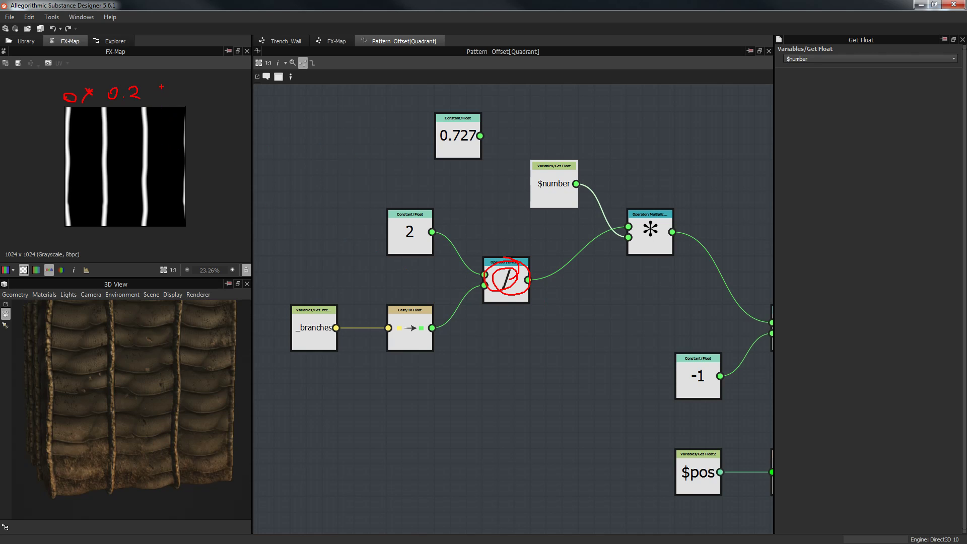
{"action": "left_click_drag", "start_coordinate": [154, 88], "coordinate": [189, 97]}
{"action": "key", "text": "Escape"}
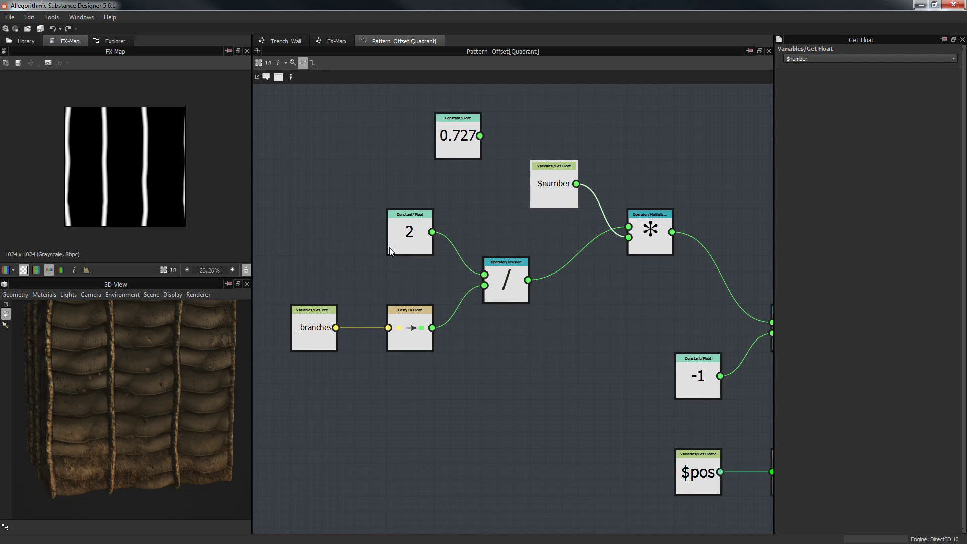
Label the second and third branches 0.2 and 0.4, draw an arc across the preview, and clear the marks
{"action": "key", "text": "ctrl+2"}
{"action": "left_click_drag", "start_coordinate": [90, 92], "coordinate": [176, 91]}
{"action": "left_click_drag", "start_coordinate": [174, 85], "coordinate": [174, 94]}
{"action": "left_click_drag", "start_coordinate": [64, 149], "coordinate": [173, 153]}
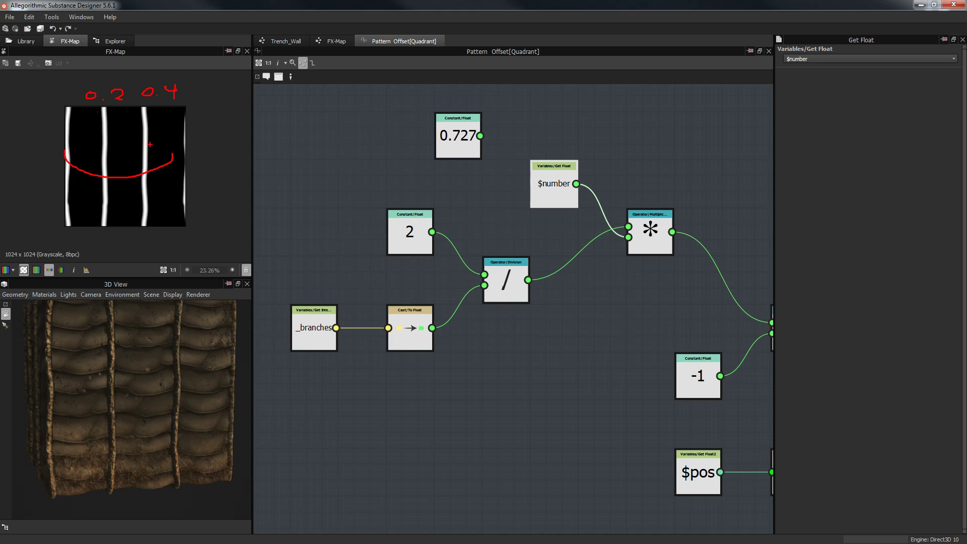
{"action": "mouse_move", "coordinate": [98, 83]}
{"action": "left_mouse_down"}
{"action": "mouse_move", "coordinate": [122, 84]}
{"action": "mouse_move", "coordinate": [84, 99]}
{"action": "left_mouse_up"}
{"action": "key", "text": "Escape"}
Follow the Multiply result into the Add node with -1 and on to the next Multiply with $pos's X component
{"action": "middle_click_drag", "start_coordinate": [407, 227], "coordinate": [375, 212]}
{"action": "mouse_move", "coordinate": [644, 242]}
{"action": "middle_mouse_down"}
{"action": "mouse_move", "coordinate": [624, 244]}
{"action": "mouse_move", "coordinate": [647, 240]}
{"action": "middle_mouse_up"}
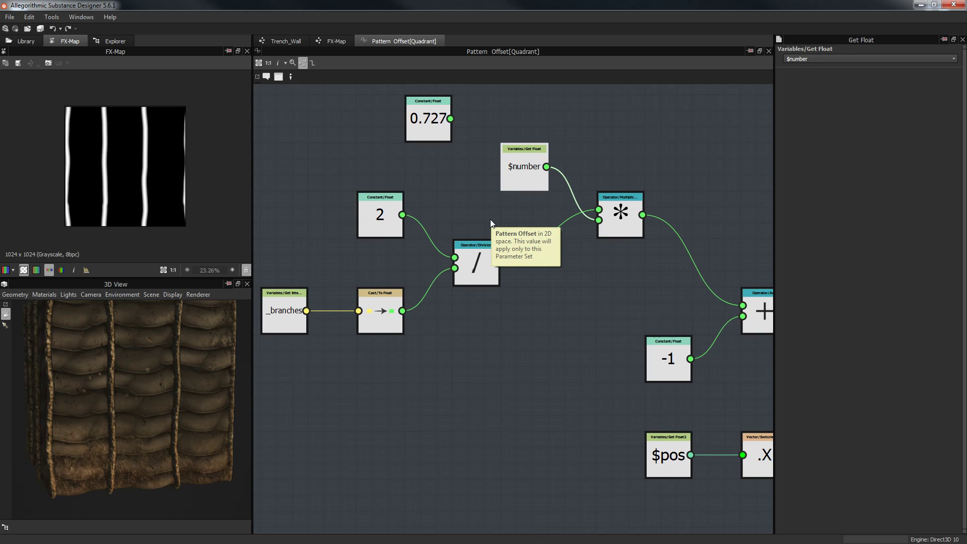
{"action": "middle_click_drag", "start_coordinate": [498, 222], "coordinate": [479, 246]}
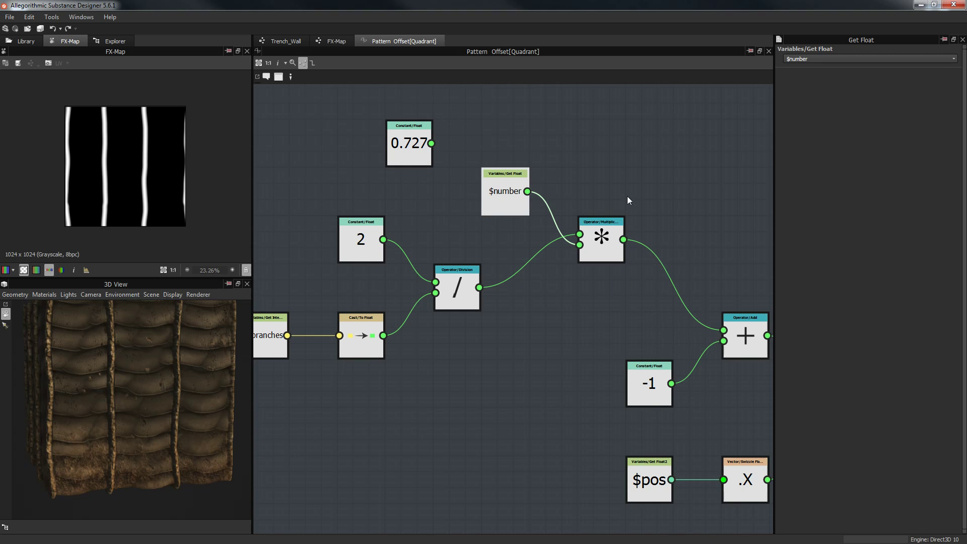
{"action": "middle_click_drag", "start_coordinate": [625, 193], "coordinate": [579, 183]}
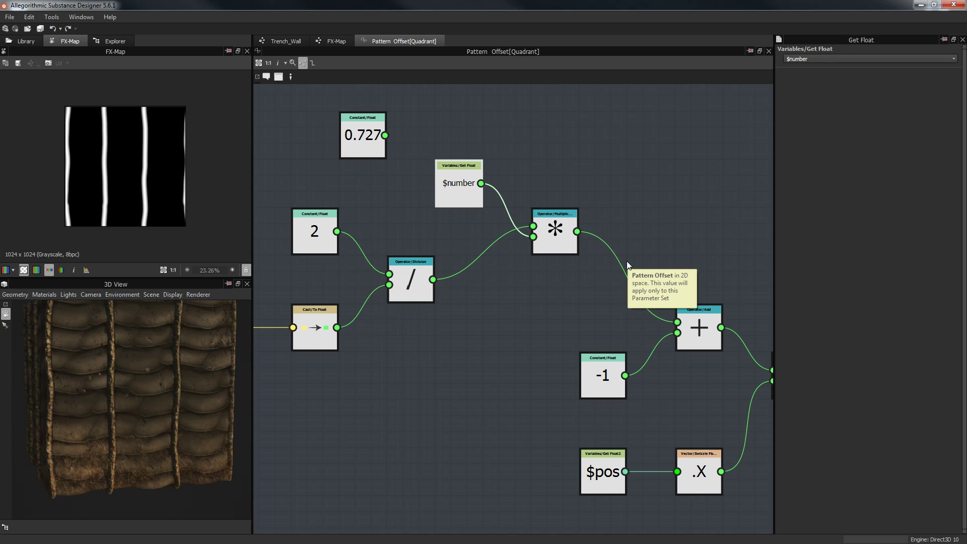
{"action": "middle_click_drag", "start_coordinate": [630, 255], "coordinate": [581, 182]}
{"action": "middle_click_drag", "start_coordinate": [538, 208], "coordinate": [505, 241]}
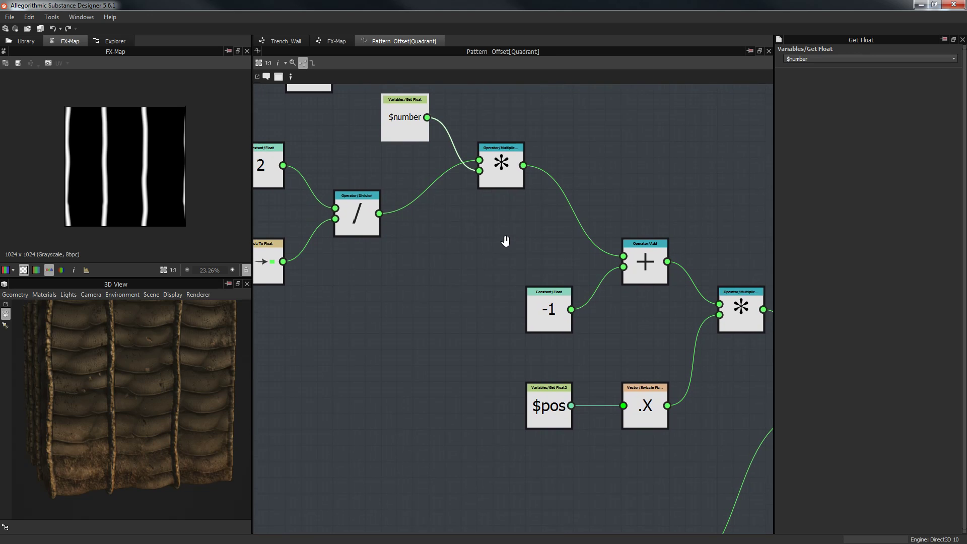
Move the Add and -1 nodes aside and connect the $number Multiply result directly to the Multiply node fed by $pos
{"action": "middle_click_drag", "start_coordinate": [564, 244], "coordinate": [443, 210]}
{"action": "left_click_drag", "start_coordinate": [377, 230], "coordinate": [520, 286]}
{"action": "left_click_drag", "start_coordinate": [521, 248], "coordinate": [425, 264]}
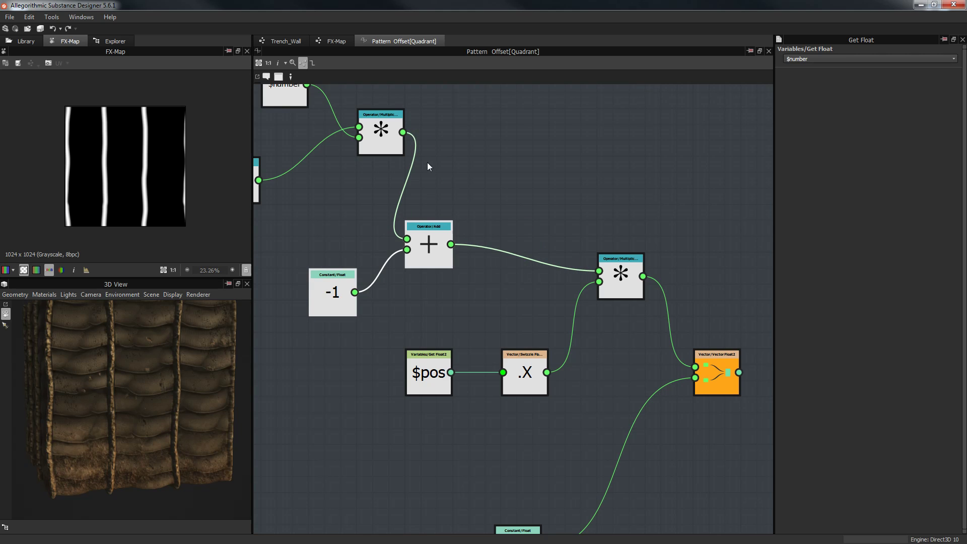
{"action": "left_click_drag", "start_coordinate": [402, 132], "coordinate": [599, 271]}
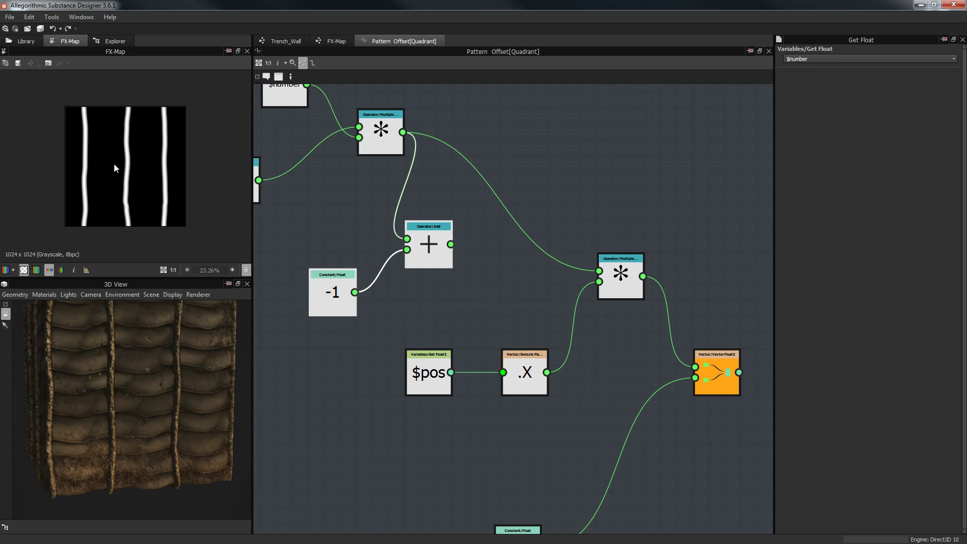
Move the unconnected 0.727 Constant Float node down closer to the $number node
{"action": "middle_click_drag", "start_coordinate": [445, 106], "coordinate": [536, 120]}
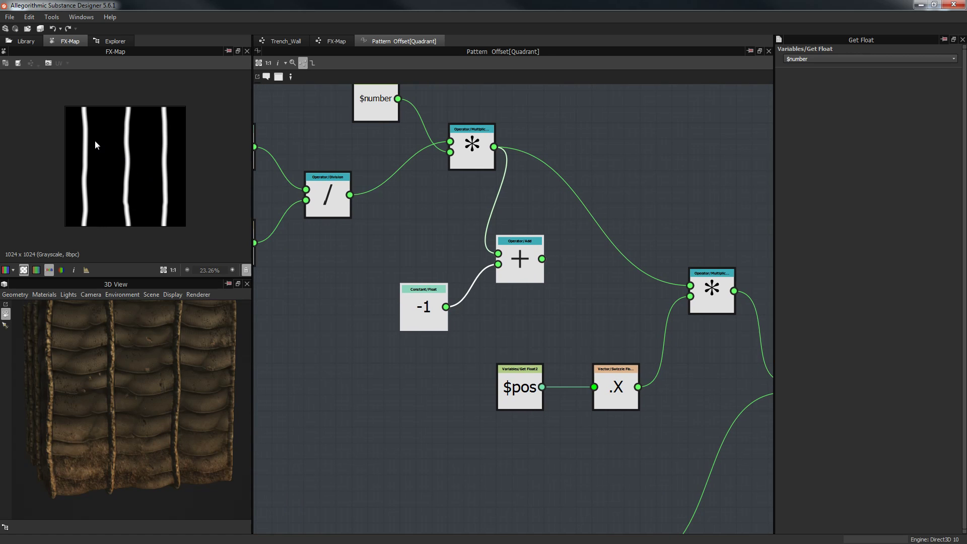
{"action": "middle_click_drag", "start_coordinate": [330, 95], "coordinate": [380, 134]}
{"action": "left_click_drag", "start_coordinate": [343, 113], "coordinate": [343, 145]}
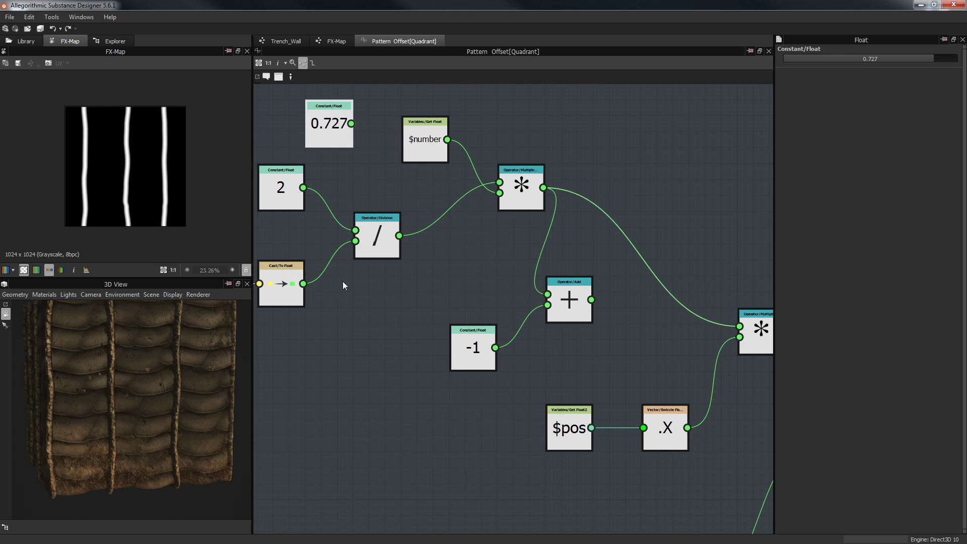
{"action": "middle_click_drag", "start_coordinate": [538, 162], "coordinate": [560, 190]}
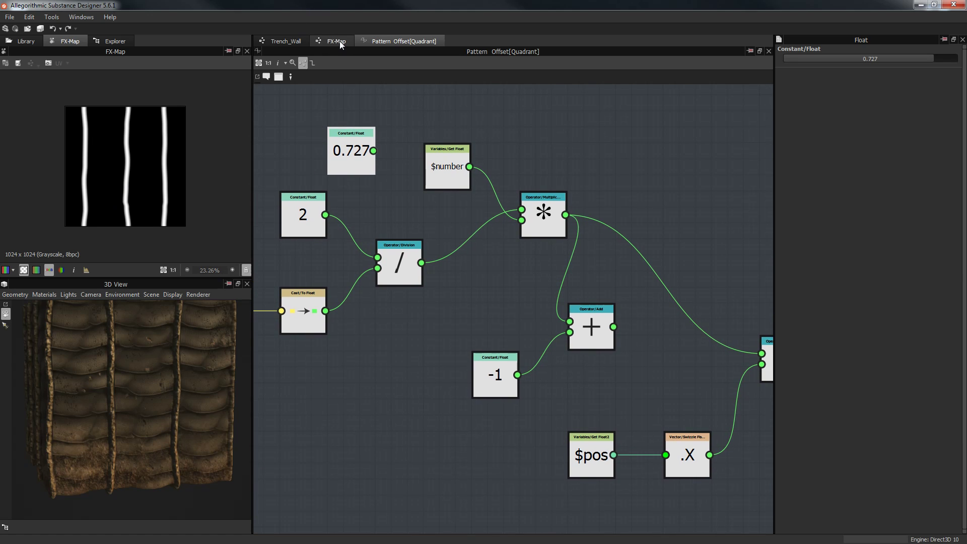
{"action": "middle_click_drag", "start_coordinate": [722, 285], "coordinate": [635, 238]}
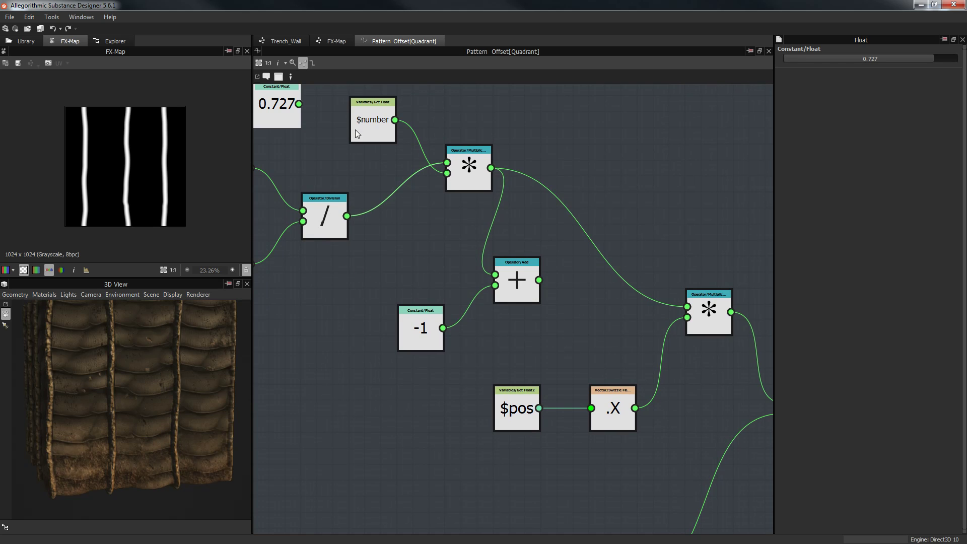
Switch to the Trench_Wall graph, preview its input parameters, and set Branch Amount to 5
{"action": "left_click", "coordinate": [293, 41]}
{"action": "left_click", "coordinate": [628, 403]}
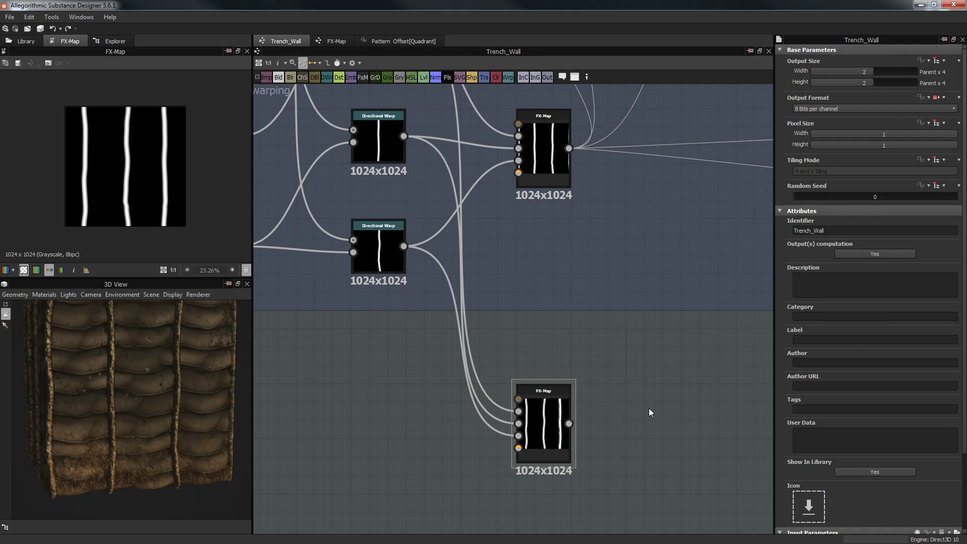
{"action": "scroll", "coordinate": [878, 472], "scroll_direction": "down", "scroll_amount": 3}
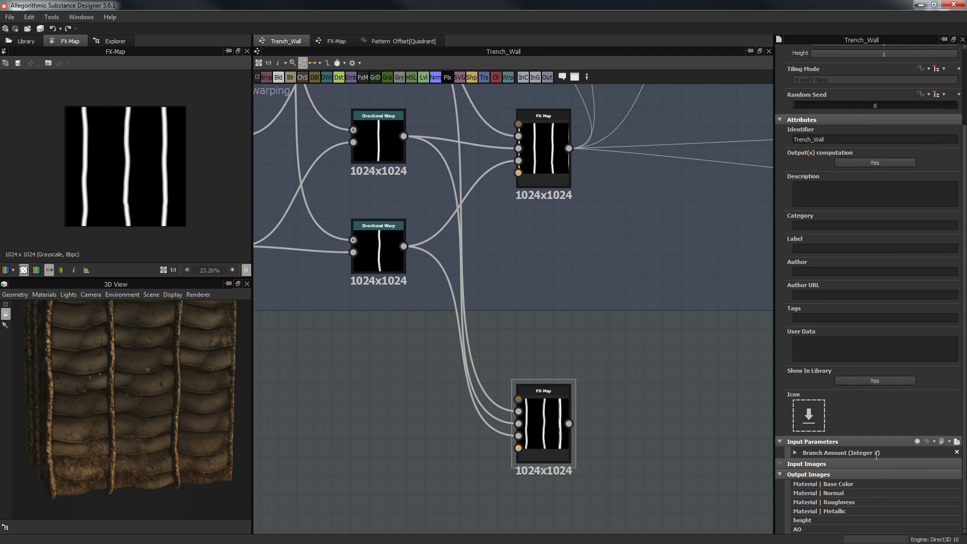
{"action": "left_click", "coordinate": [878, 454]}
{"action": "left_click", "coordinate": [957, 442]}
{"action": "left_click_drag", "start_coordinate": [860, 463], "coordinate": [872, 463]}
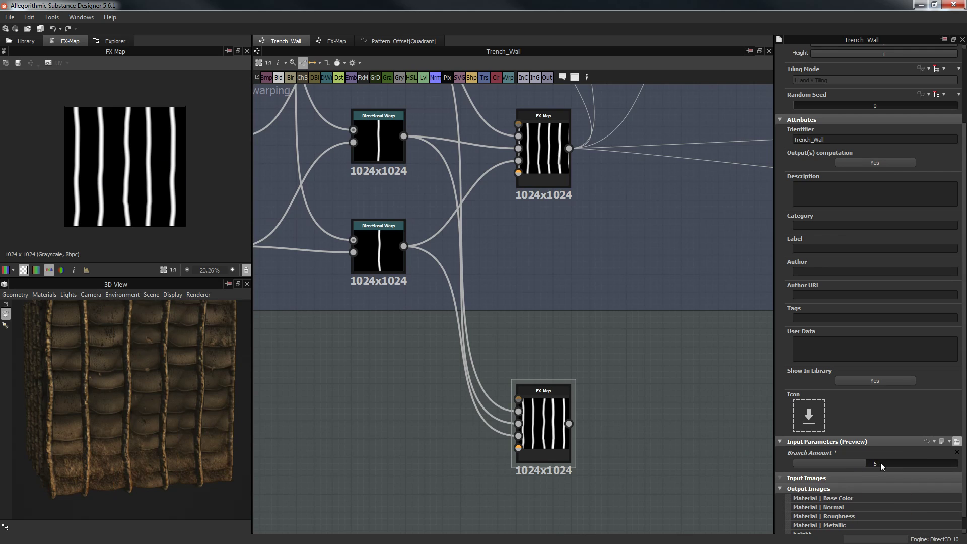
Try Branch Amount values of 8, 6 and 9 to compare the branch spacing
{"action": "left_click_drag", "start_coordinate": [882, 466], "coordinate": [920, 463]}
{"action": "left_click", "coordinate": [920, 464]}
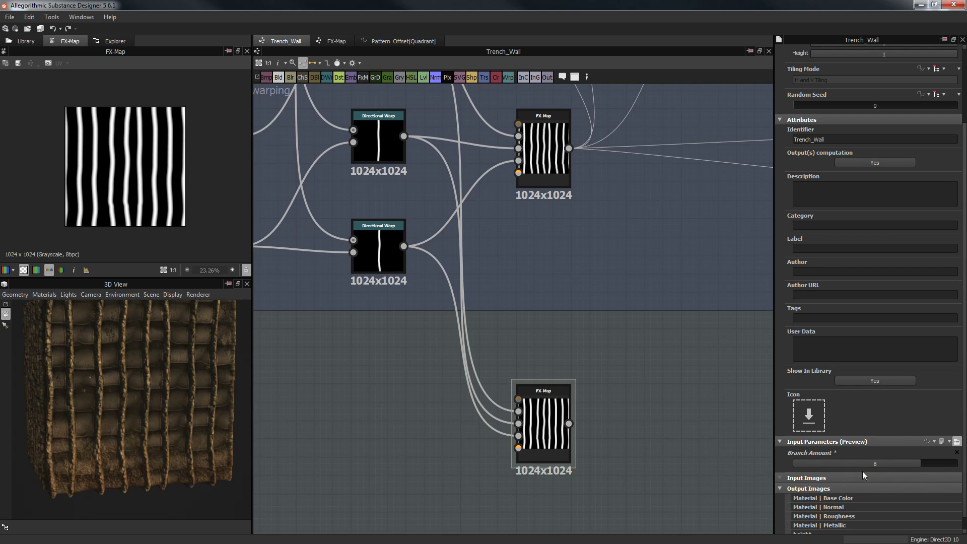
{"action": "left_click", "coordinate": [885, 465]}
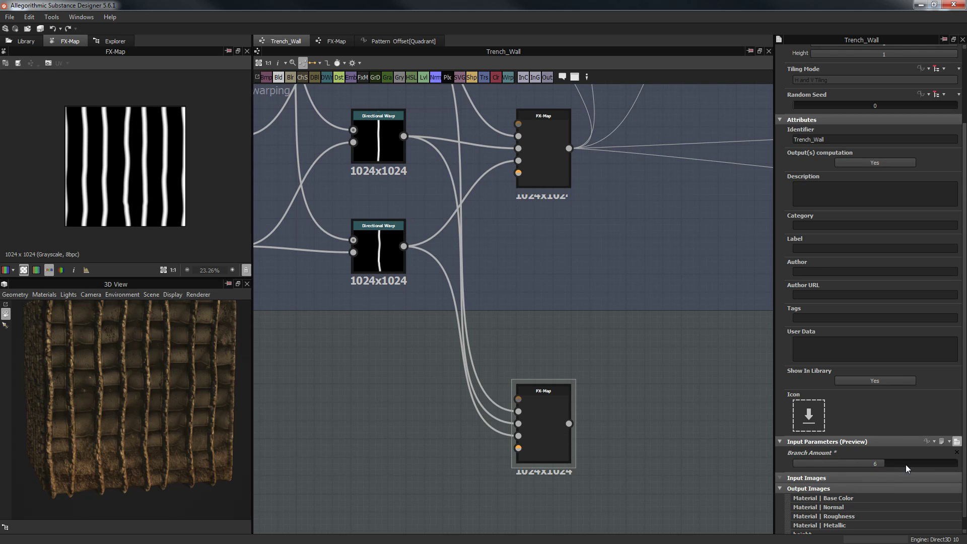
{"action": "left_click", "coordinate": [921, 464]}
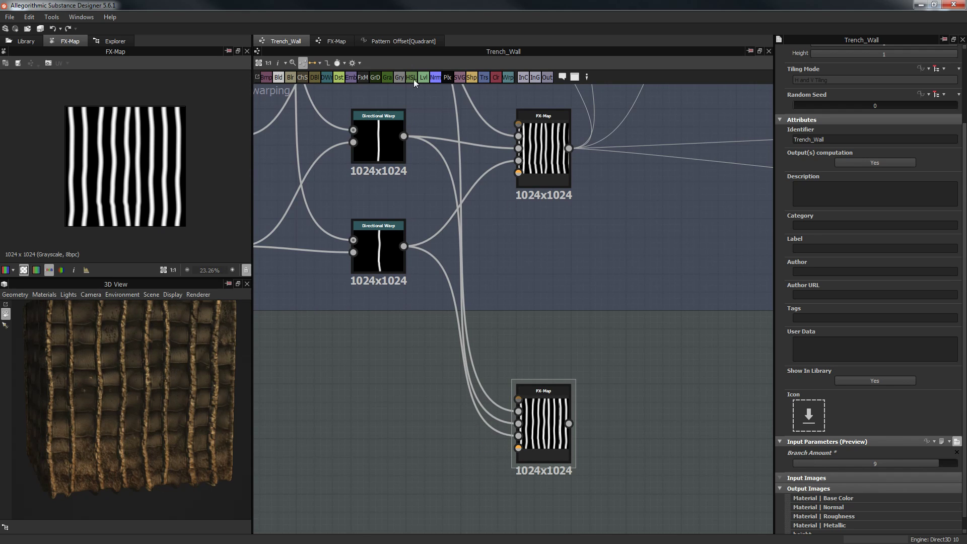
Set Branch Amount to 3
{"action": "double_click", "coordinate": [897, 463]}
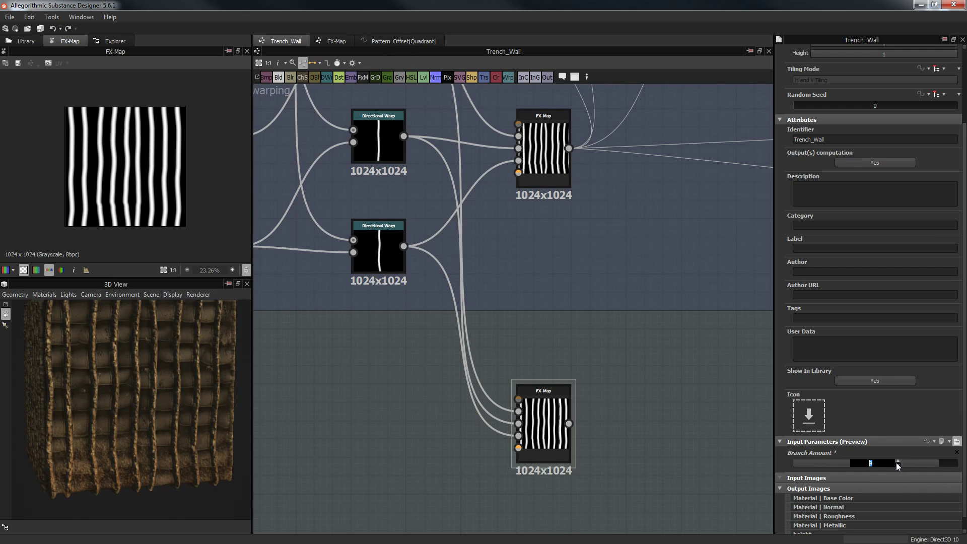
{"action": "type", "text": "3"}
{"action": "key", "text": "Return"}
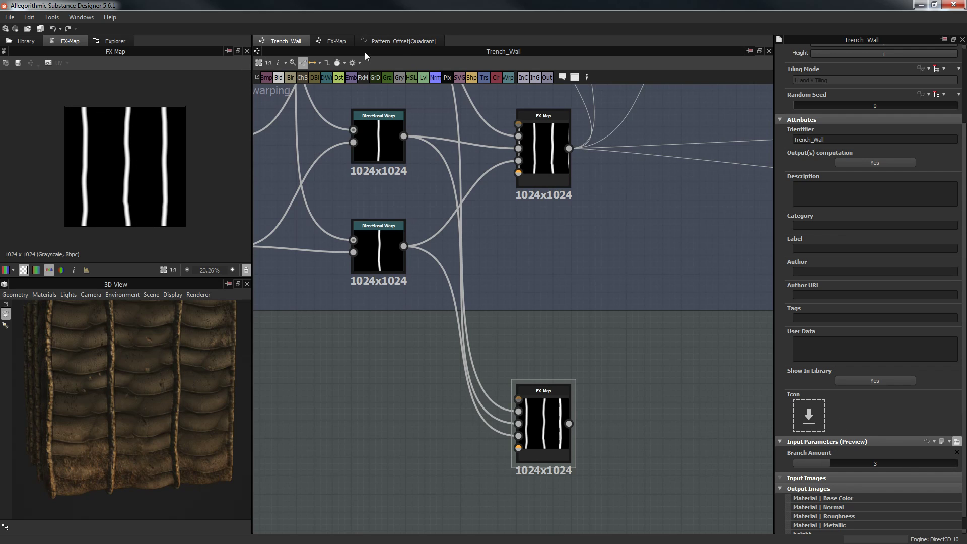
Return to the Pattern Offset function and connect the Add result to the Multiply node fed by $pos
{"action": "left_click", "coordinate": [400, 41]}
{"action": "middle_click_drag", "start_coordinate": [542, 285], "coordinate": [491, 263]}
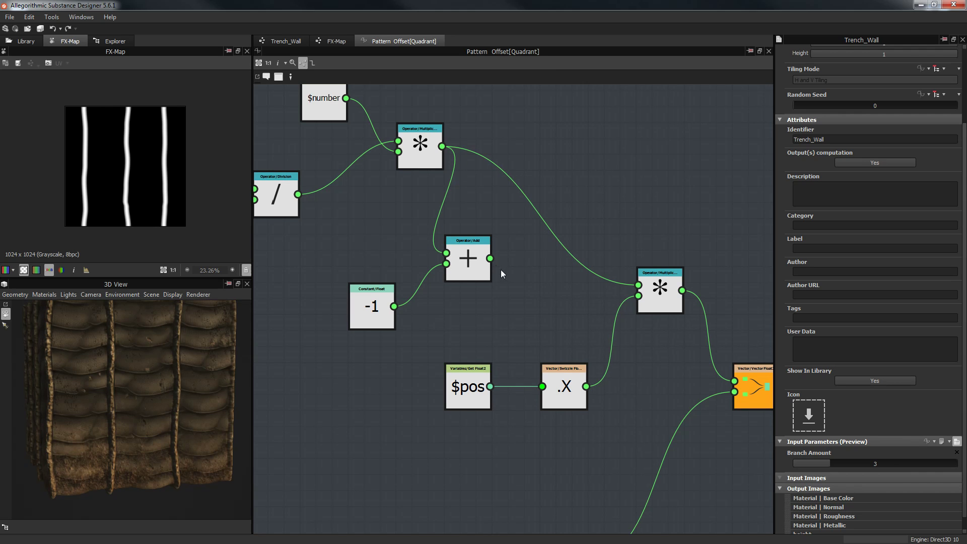
{"action": "left_click_drag", "start_coordinate": [563, 274], "coordinate": [638, 286]}
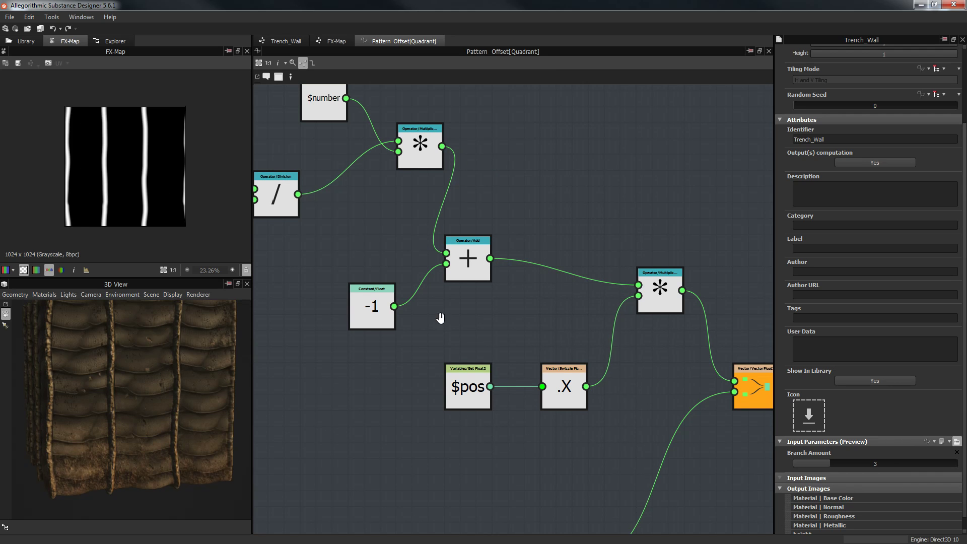
Select the Add and -1 nodes together and move them up and to the right, closer to the second Multiply
{"action": "key", "text": "f"}
{"action": "scroll", "coordinate": [478, 264], "scroll_direction": "up", "scroll_amount": 3}
{"action": "left_click_drag", "start_coordinate": [359, 228], "coordinate": [582, 316]}
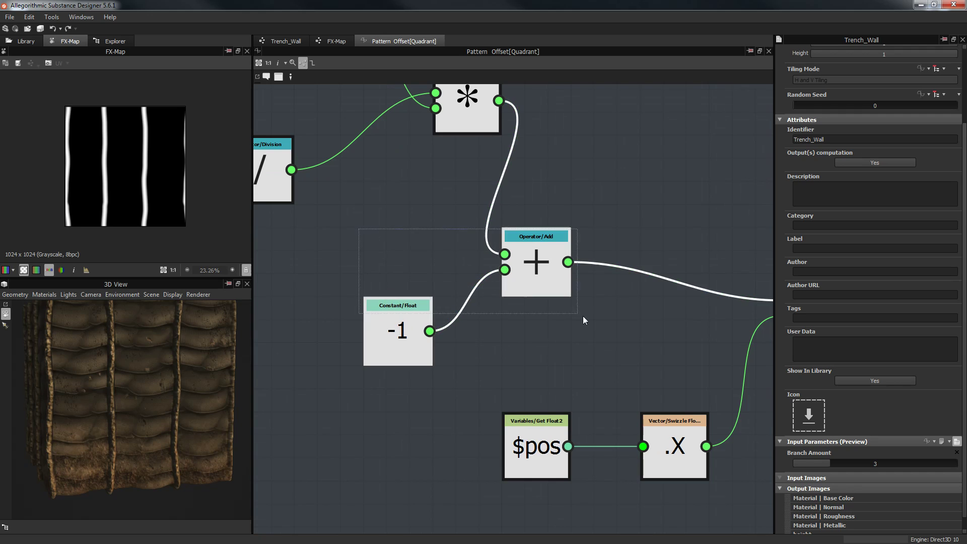
{"action": "left_click_drag", "start_coordinate": [550, 272], "coordinate": [620, 251]}
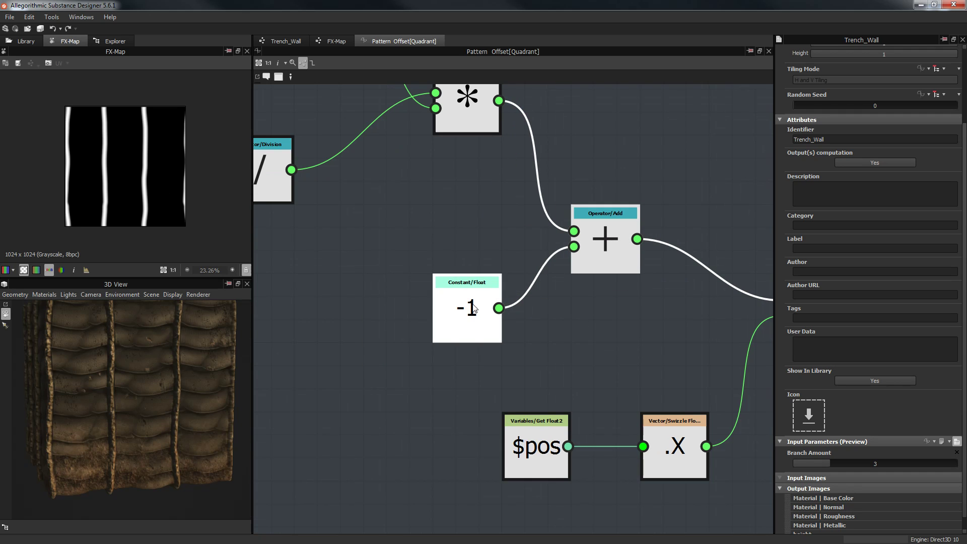
Examine the chain from $number through Add with -1 and the $pos X multiplication to the Vector Float2 output
{"action": "middle_click_drag", "start_coordinate": [495, 270], "coordinate": [449, 277]}
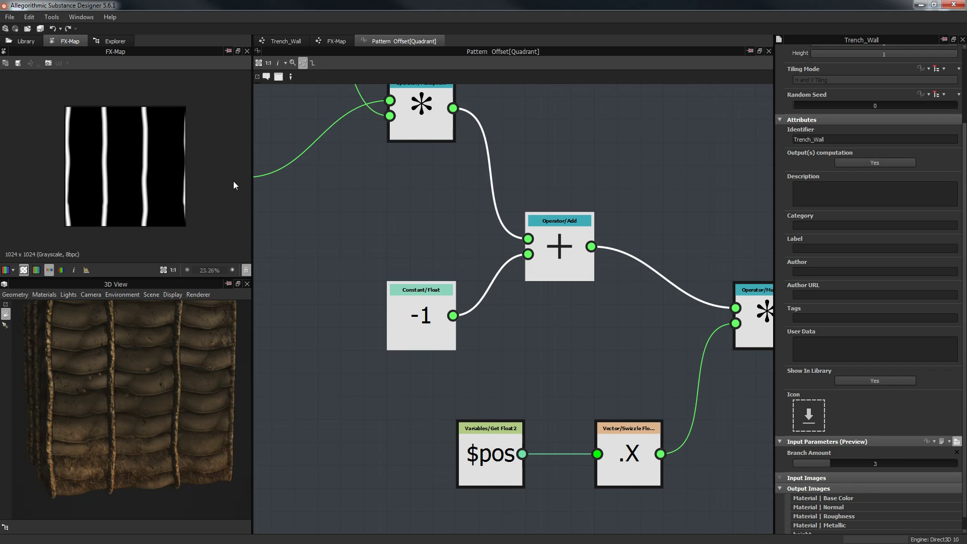
{"action": "scroll", "coordinate": [582, 285], "scroll_direction": "down", "scroll_amount": 2}
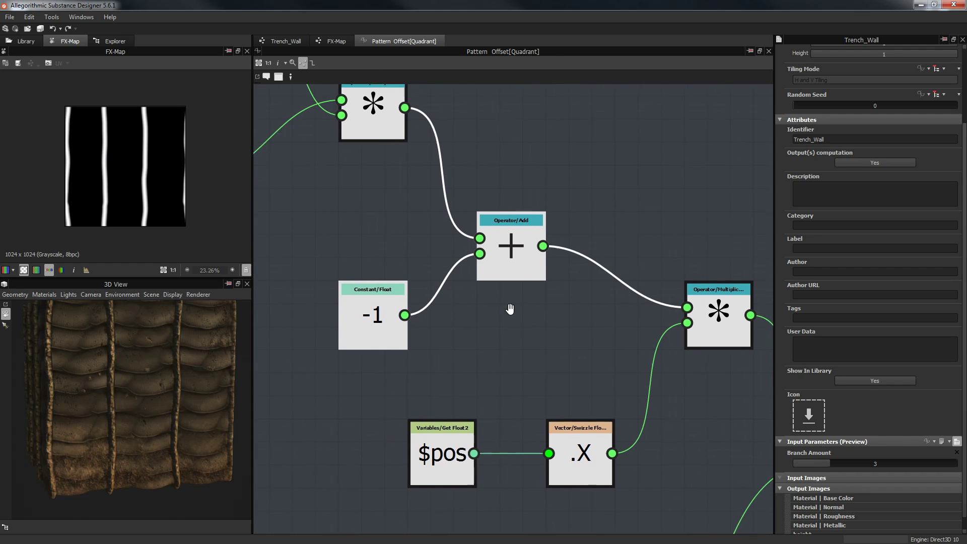
{"action": "middle_click_drag", "start_coordinate": [598, 335], "coordinate": [574, 327]}
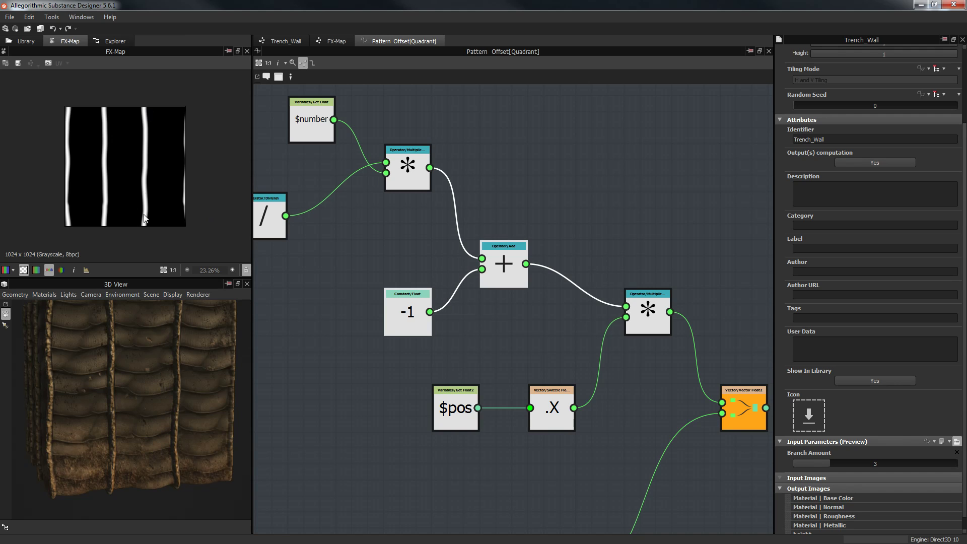
{"action": "middle_click_drag", "start_coordinate": [528, 285], "coordinate": [535, 289]}
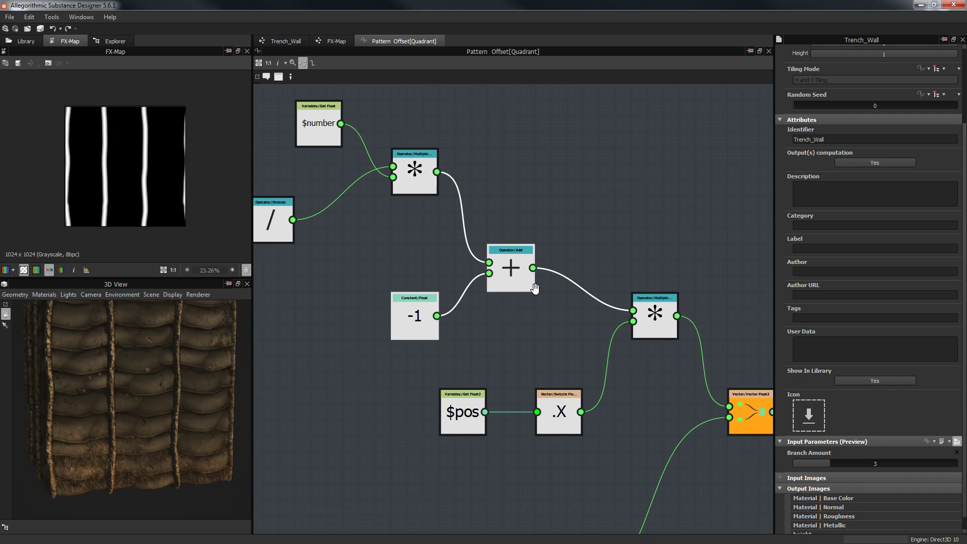
{"action": "middle_click_drag", "start_coordinate": [622, 326], "coordinate": [575, 299]}
{"action": "middle_click_drag", "start_coordinate": [561, 375], "coordinate": [589, 322]}
{"action": "scroll", "coordinate": [567, 302], "scroll_direction": "up", "scroll_amount": 1}
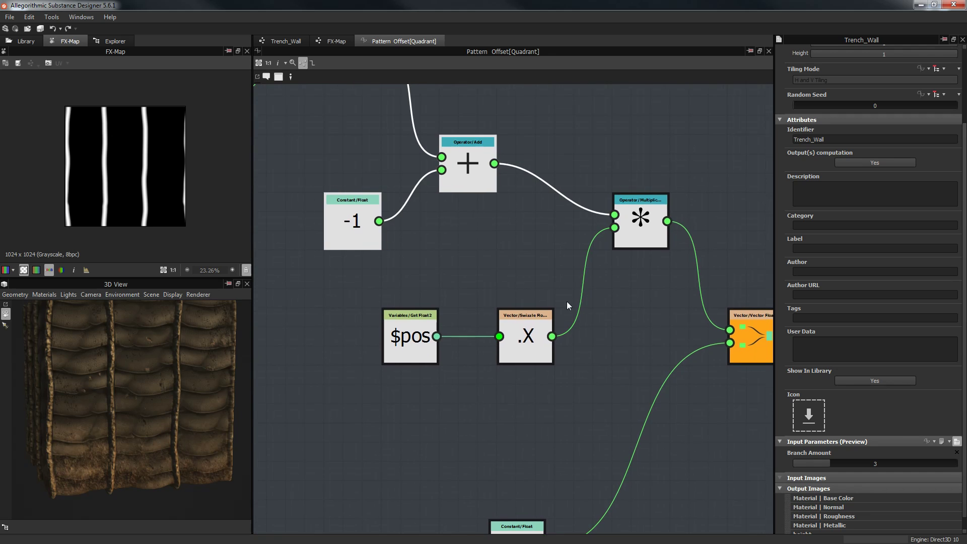
{"action": "scroll", "coordinate": [433, 243], "scroll_direction": "down", "scroll_amount": 2}
{"action": "middle_click_drag", "start_coordinate": [432, 242], "coordinate": [464, 290]}
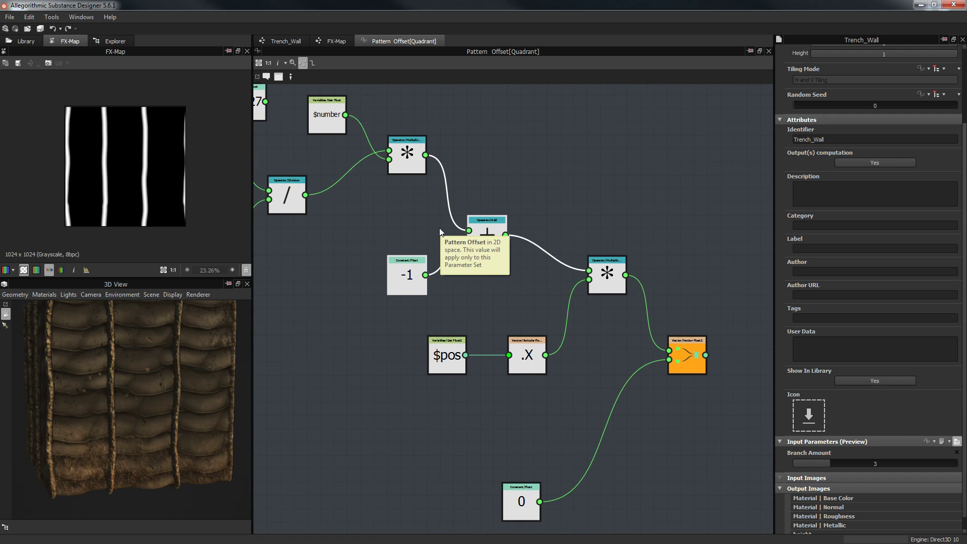
{"action": "scroll", "coordinate": [496, 358], "scroll_direction": "up", "scroll_amount": 2}
{"action": "middle_click_drag", "start_coordinate": [496, 358], "coordinate": [472, 365]}
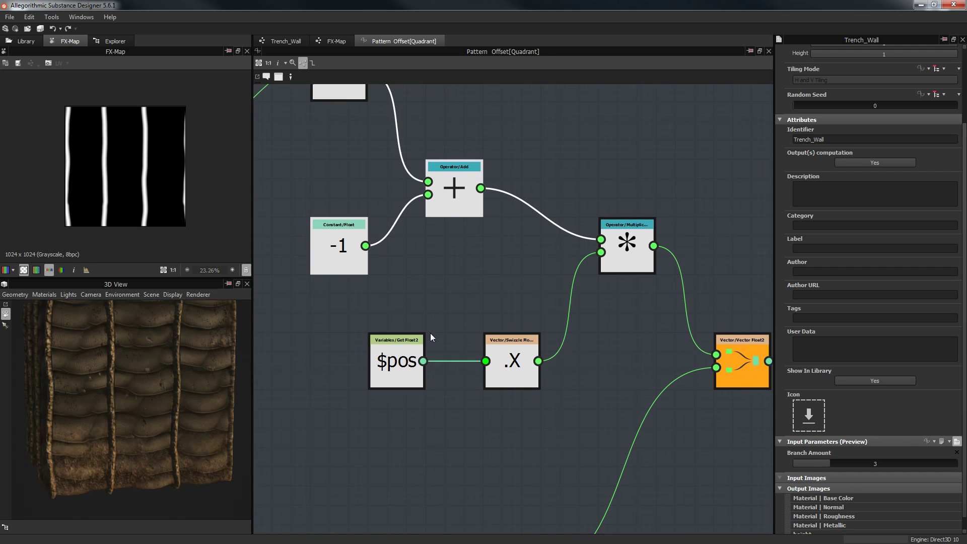
Show the settings of the $pos Get Float2 node and move it left, farther from the .X Swizzle node
{"action": "scroll", "coordinate": [435, 399], "scroll_direction": "up", "scroll_amount": 3}
{"action": "middle_click_drag", "start_coordinate": [434, 399], "coordinate": [502, 399]}
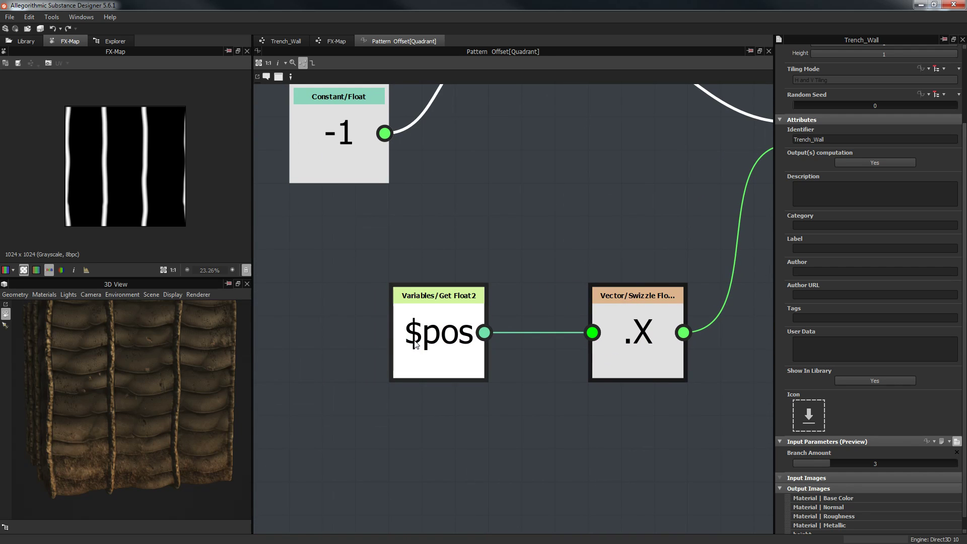
{"action": "left_click", "coordinate": [418, 348]}
{"action": "scroll", "coordinate": [429, 348], "scroll_direction": "down", "scroll_amount": 2}
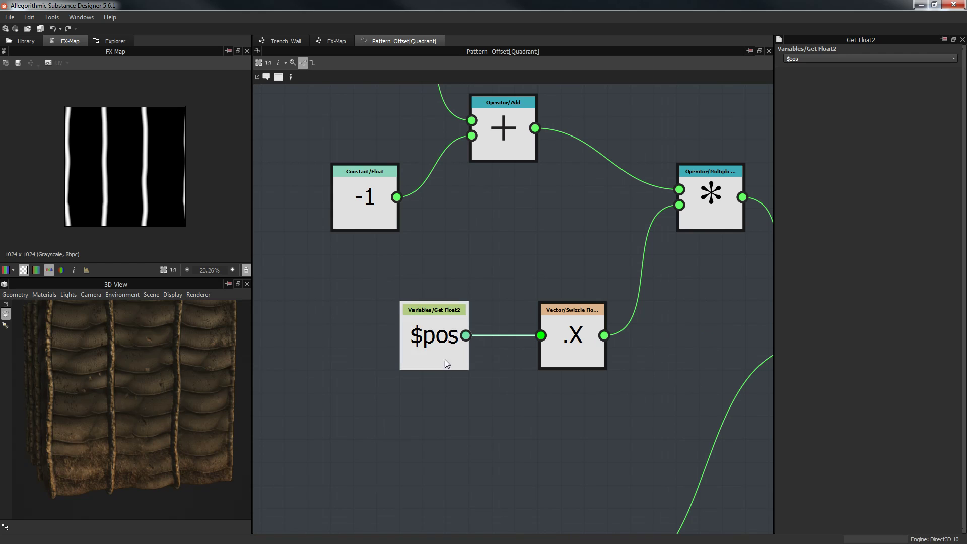
{"action": "left_click_drag", "start_coordinate": [446, 359], "coordinate": [379, 357]}
{"action": "left_click_drag", "start_coordinate": [315, 293], "coordinate": [444, 420]}
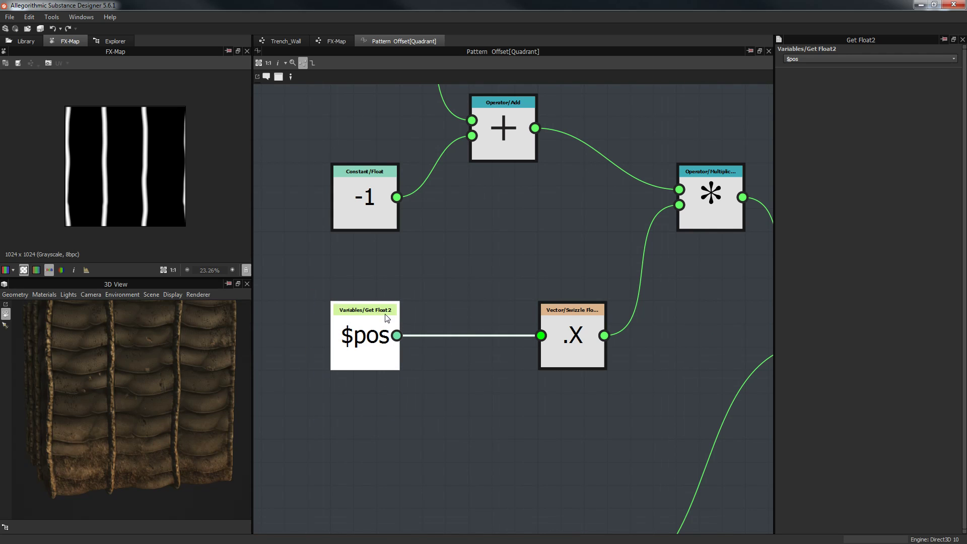
Write the vector components Y, X, Z and W beneath the $pos node, circle groups of them, and clear the marks
{"action": "scroll", "coordinate": [383, 320], "scroll_direction": "up", "scroll_amount": 3}
{"action": "middle_click_drag", "start_coordinate": [419, 298], "coordinate": [463, 225]}
{"action": "scroll", "coordinate": [422, 333], "scroll_direction": "down", "scroll_amount": 3}
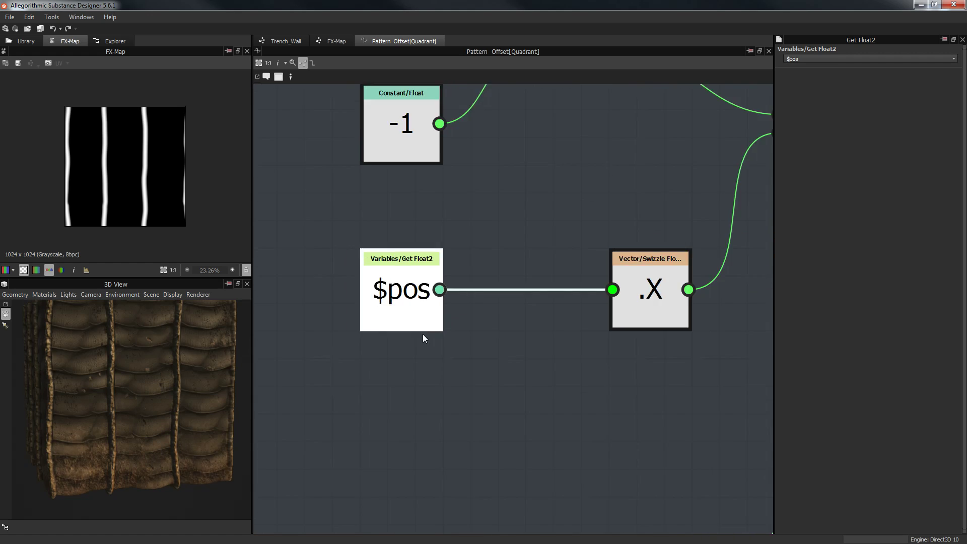
{"action": "middle_click_drag", "start_coordinate": [501, 410], "coordinate": [507, 368]}
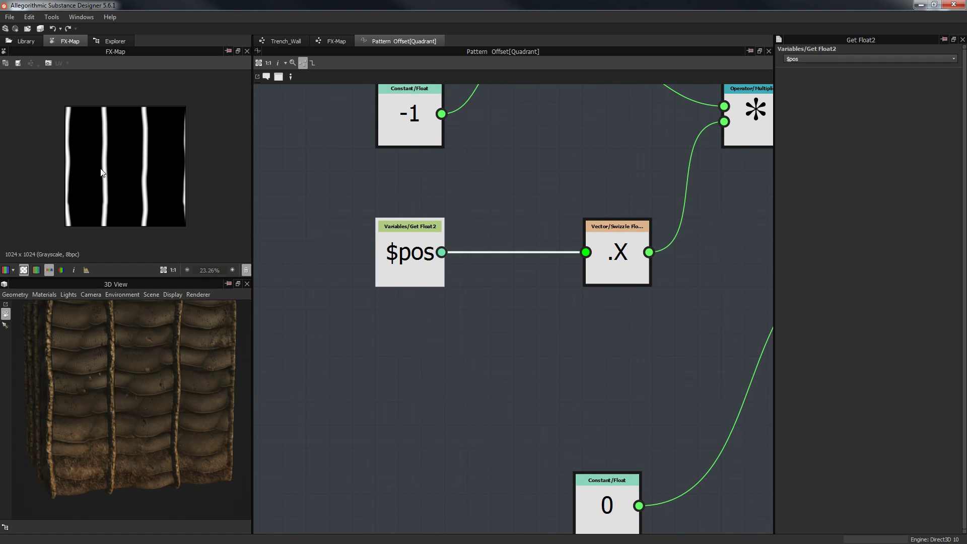
{"action": "scroll", "coordinate": [410, 329], "scroll_direction": "up", "scroll_amount": 2}
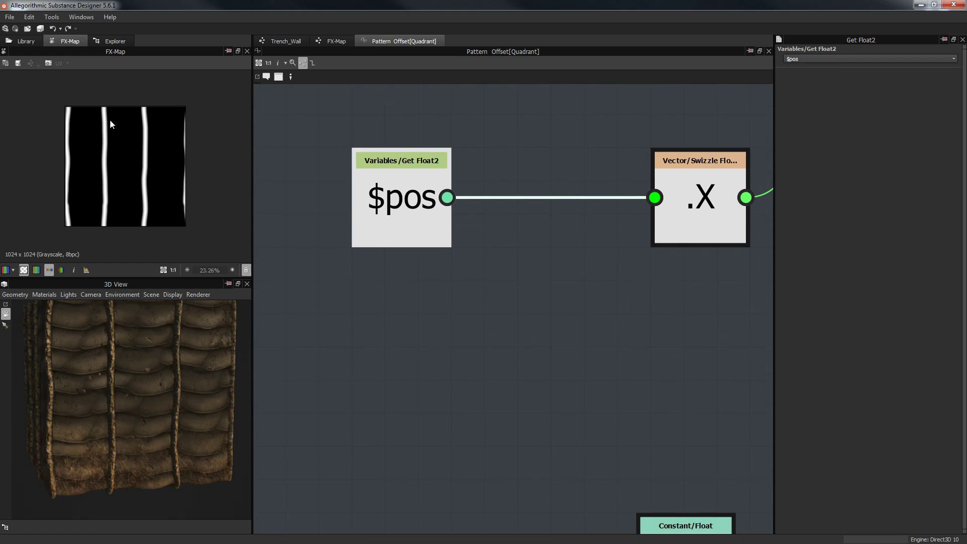
{"action": "middle_click_drag", "start_coordinate": [496, 375], "coordinate": [489, 361]}
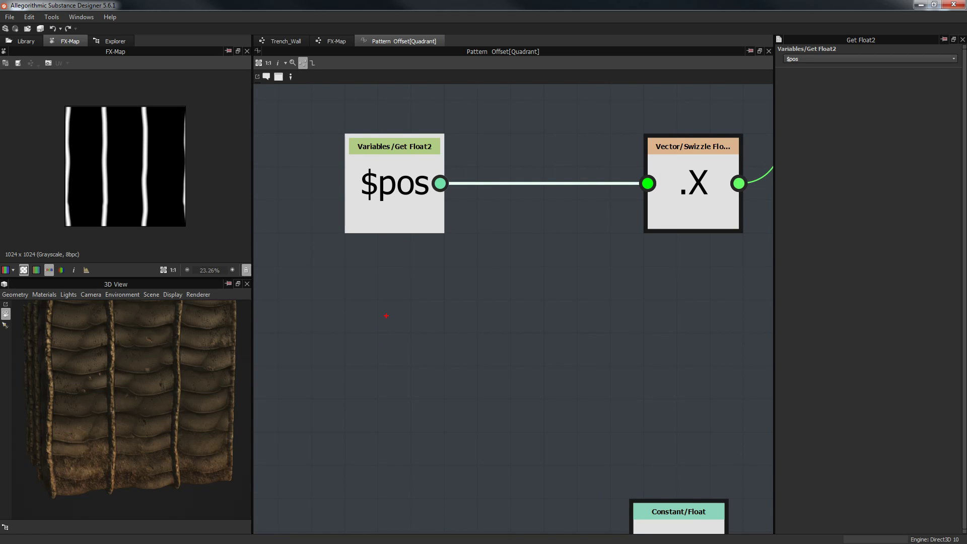
{"action": "left_click_drag", "start_coordinate": [385, 317], "coordinate": [409, 337]}
{"action": "left_click_drag", "start_coordinate": [329, 321], "coordinate": [347, 333]}
{"action": "left_click_drag", "start_coordinate": [353, 308], "coordinate": [503, 304]}
{"action": "mouse_move", "coordinate": [347, 292]}
{"action": "left_mouse_down"}
{"action": "mouse_move", "coordinate": [438, 302]}
{"action": "mouse_move", "coordinate": [467, 327]}
{"action": "left_mouse_up"}
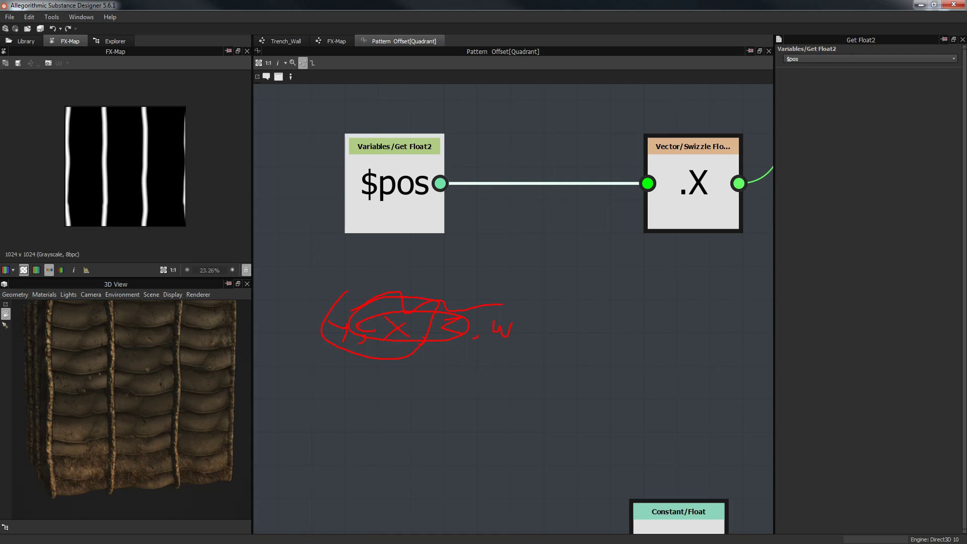
{"action": "left_click_drag", "start_coordinate": [482, 297], "coordinate": [474, 342]}
{"action": "key", "text": "Escape"}
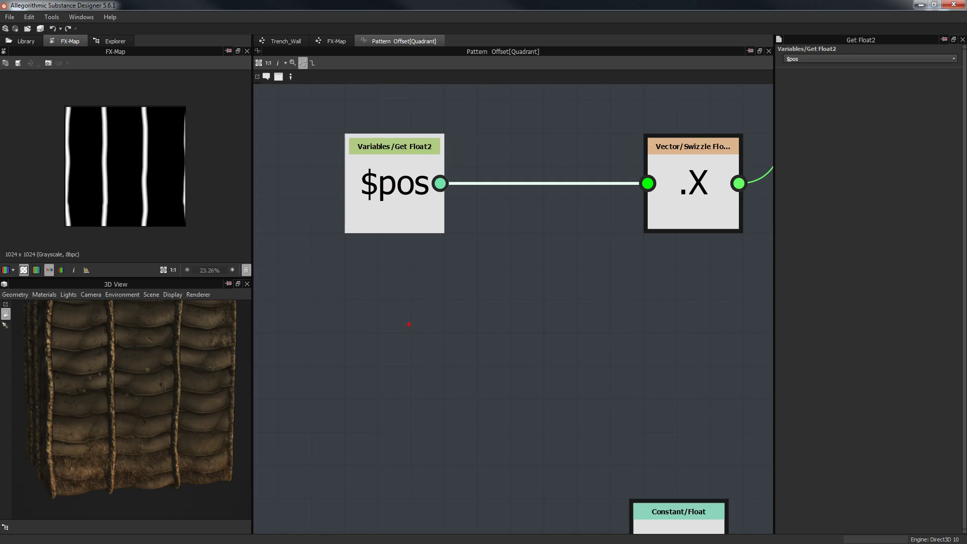
Write the components Y, X beneath the $pos node and circle the Swizzle Float node's title
{"action": "left_click_drag", "start_coordinate": [392, 308], "coordinate": [405, 328]}
{"action": "mouse_move", "coordinate": [413, 315]}
{"action": "left_mouse_down"}
{"action": "mouse_move", "coordinate": [398, 344]}
{"action": "mouse_move", "coordinate": [460, 348]}
{"action": "left_mouse_up"}
{"action": "mouse_move", "coordinate": [701, 132]}
{"action": "left_mouse_down"}
{"action": "mouse_move", "coordinate": [738, 140]}
{"action": "mouse_move", "coordinate": [655, 151]}
{"action": "mouse_move", "coordinate": [670, 167]}
{"action": "mouse_move", "coordinate": [725, 163]}
{"action": "left_mouse_up"}
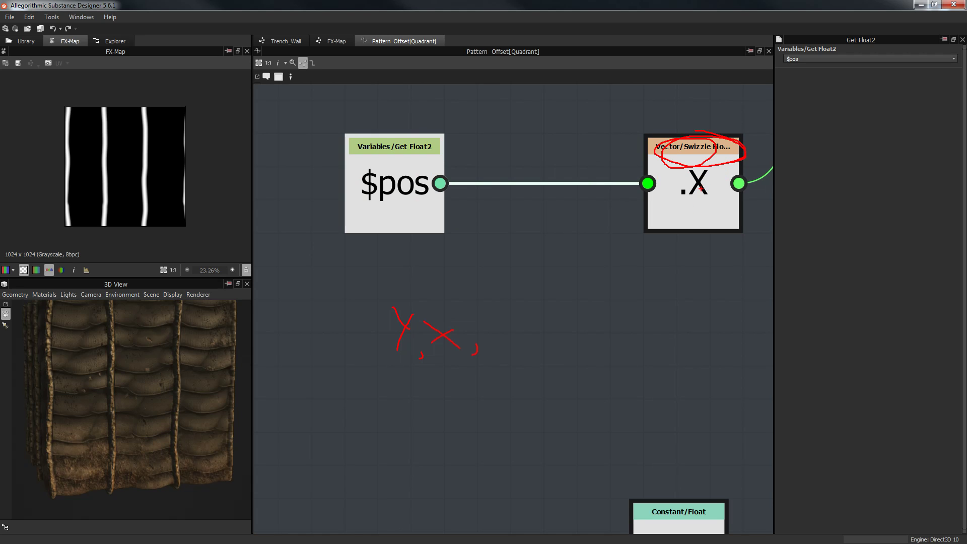
Clear the drawn marks and try components Z and W in the Swizzle Float node
{"action": "key", "text": "Escape"}
{"action": "left_click", "coordinate": [696, 195]}
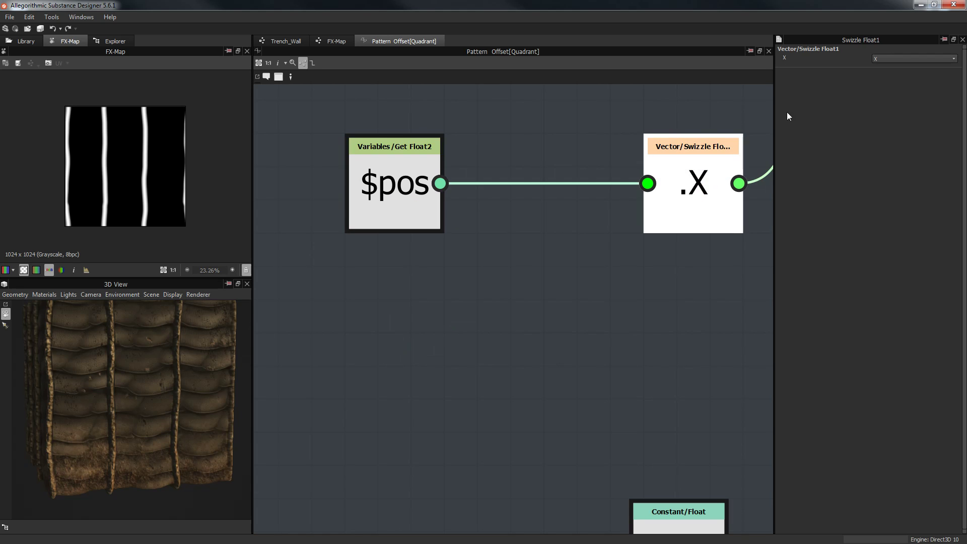
{"action": "left_click", "coordinate": [917, 58]}
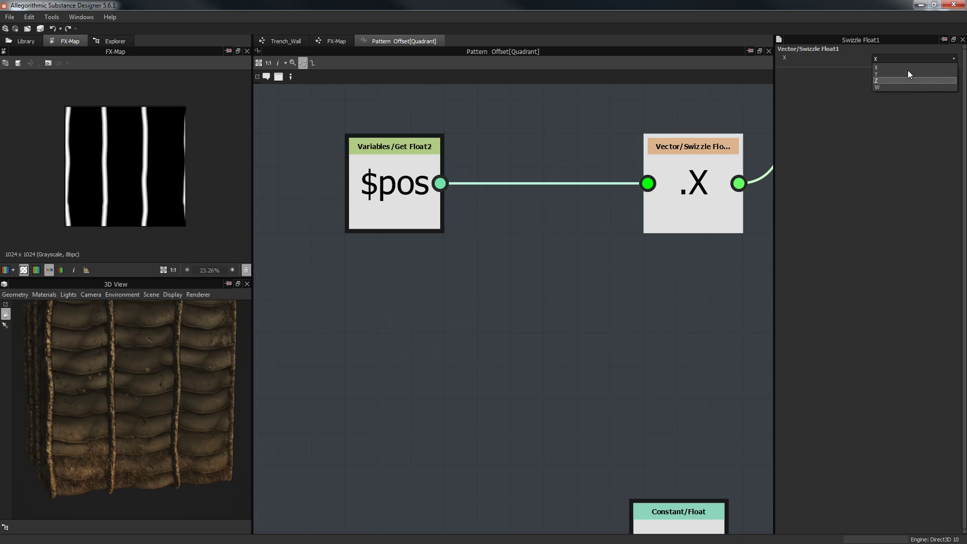
{"action": "left_click", "coordinate": [603, 261]}
{"action": "middle_click_drag", "start_coordinate": [591, 250], "coordinate": [548, 259]}
{"action": "left_click", "coordinate": [911, 59]}
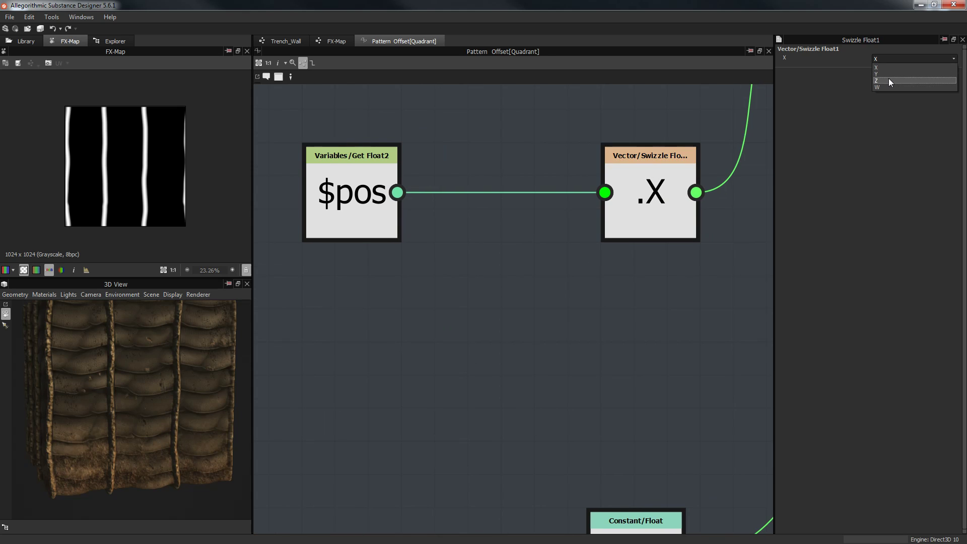
{"action": "left_click", "coordinate": [888, 80]}
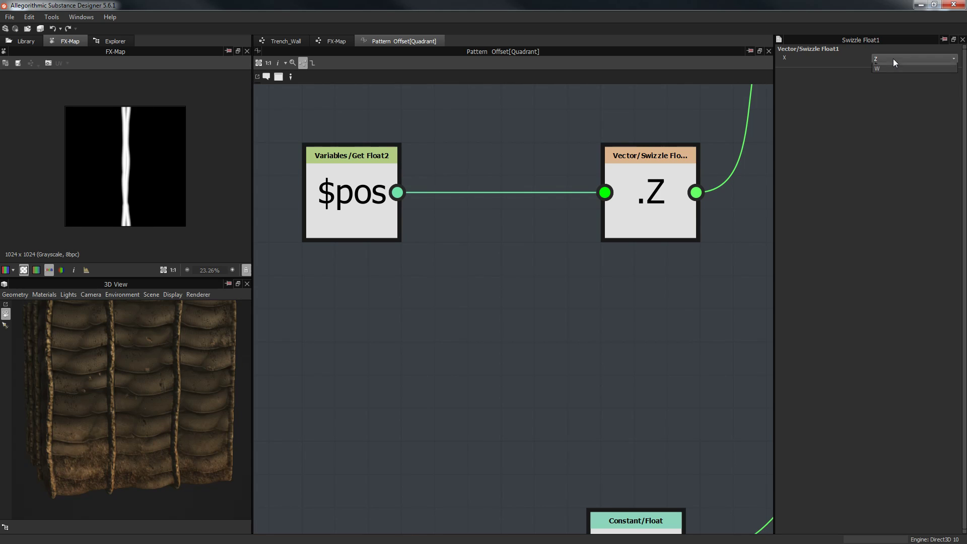
{"action": "left_click", "coordinate": [893, 58]}
{"action": "left_click", "coordinate": [887, 87]}
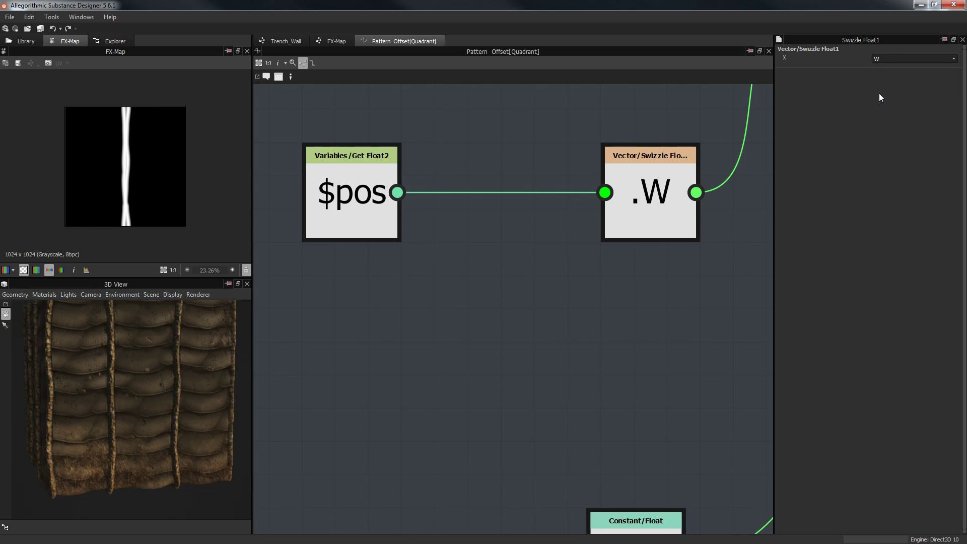
Try component Y in the Swizzle Float node and set it back to X
{"action": "left_click", "coordinate": [897, 59]}
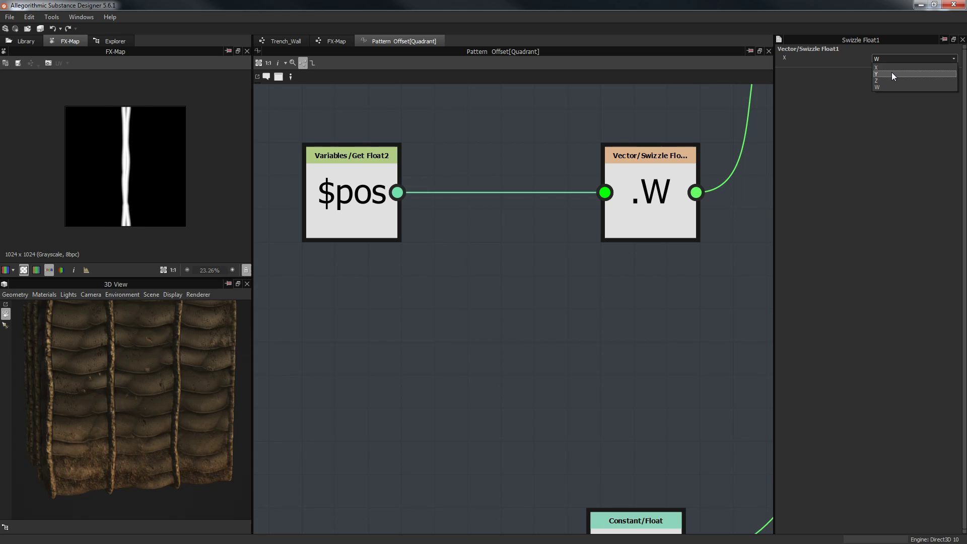
{"action": "left_click", "coordinate": [892, 73]}
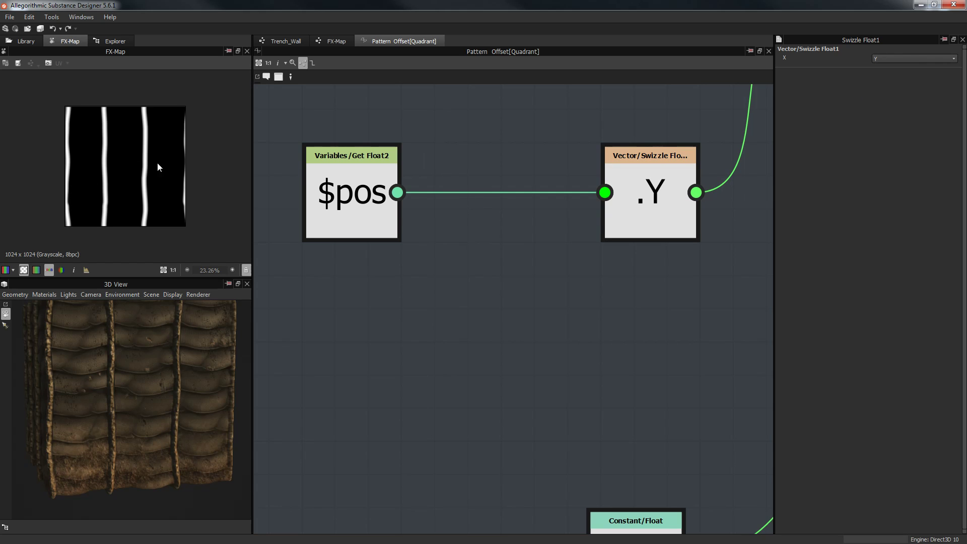
{"action": "scroll", "coordinate": [529, 377], "scroll_direction": "down", "scroll_amount": 3}
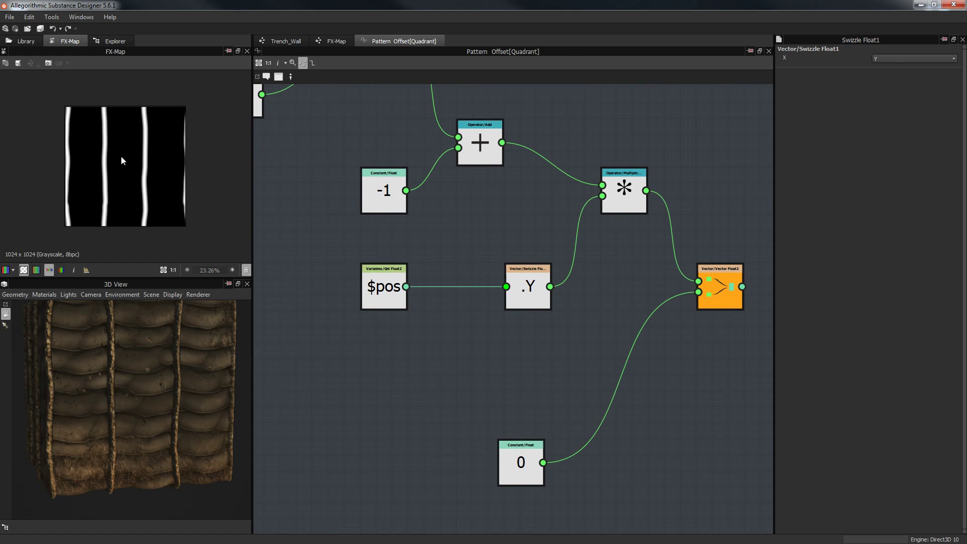
{"action": "scroll", "coordinate": [525, 335], "scroll_direction": "up", "scroll_amount": 2}
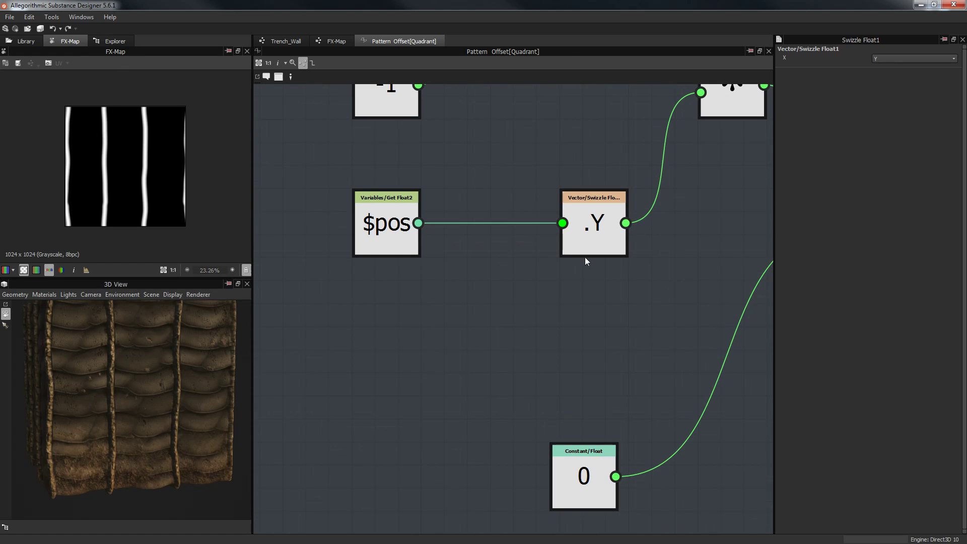
{"action": "left_click", "coordinate": [884, 60]}
{"action": "left_click", "coordinate": [889, 68]}
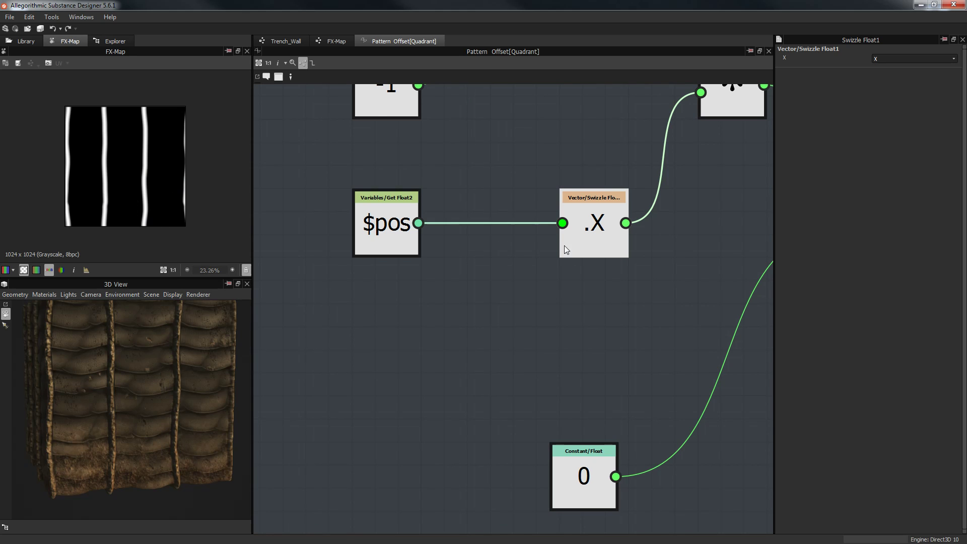
Wire the Add node straight into Vector Float2's first input, and reconnect the Multiplication output there
{"action": "middle_click_drag", "start_coordinate": [583, 235], "coordinate": [558, 244]}
{"action": "middle_click_drag", "start_coordinate": [701, 220], "coordinate": [483, 247]}
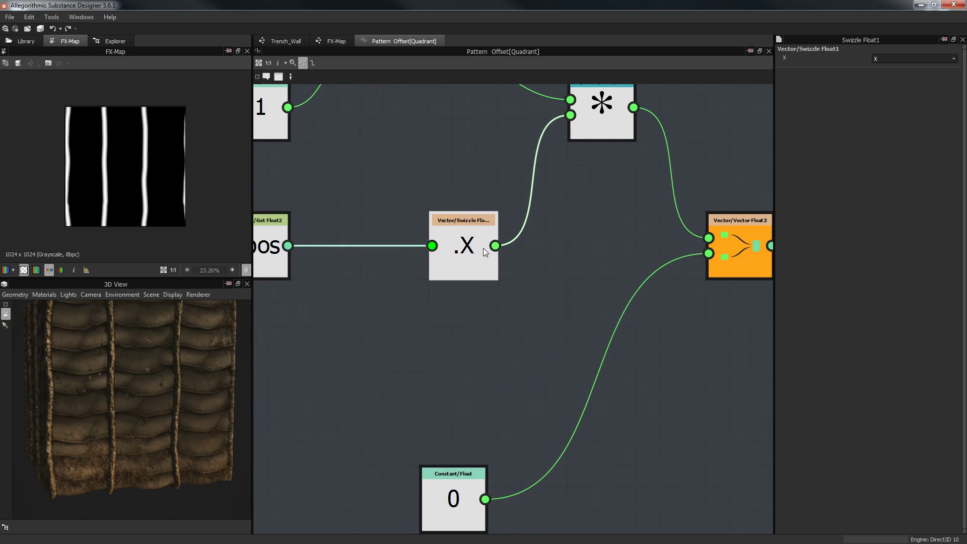
{"action": "middle_click_drag", "start_coordinate": [611, 288], "coordinate": [580, 284]}
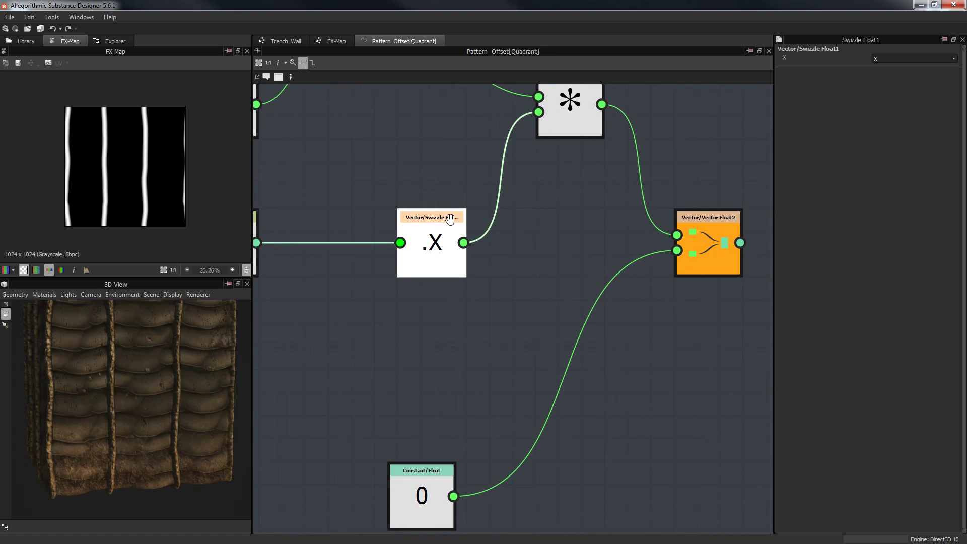
{"action": "middle_click_drag", "start_coordinate": [450, 219], "coordinate": [495, 222]}
{"action": "left_click_drag", "start_coordinate": [300, 194], "coordinate": [500, 292]}
{"action": "mouse_move", "coordinate": [600, 279]}
{"action": "middle_mouse_down"}
{"action": "mouse_move", "coordinate": [551, 283]}
{"action": "mouse_move", "coordinate": [567, 290]}
{"action": "mouse_move", "coordinate": [596, 265]}
{"action": "middle_mouse_up"}
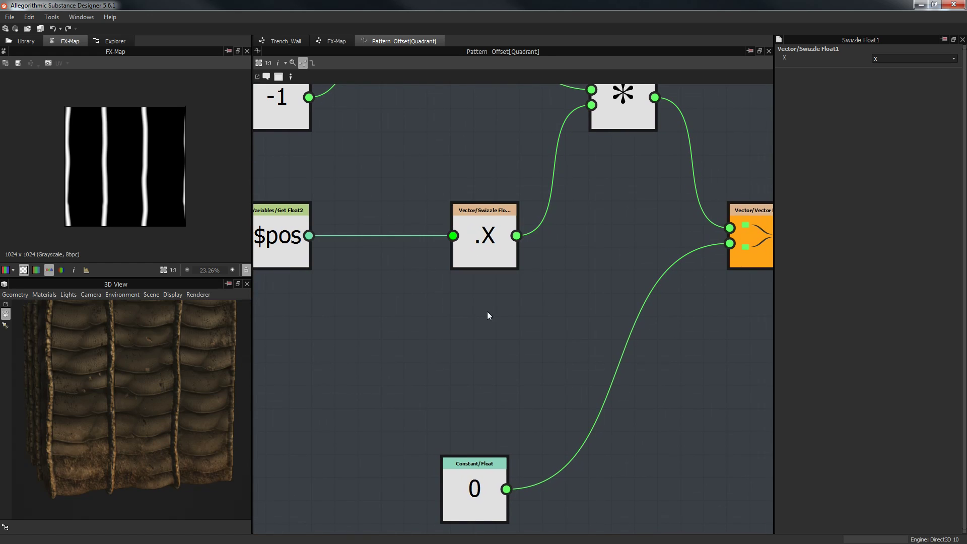
{"action": "middle_click_drag", "start_coordinate": [339, 200], "coordinate": [306, 323]}
{"action": "left_click_drag", "start_coordinate": [323, 95], "coordinate": [618, 292]}
{"action": "middle_click_drag", "start_coordinate": [464, 303], "coordinate": [458, 341]}
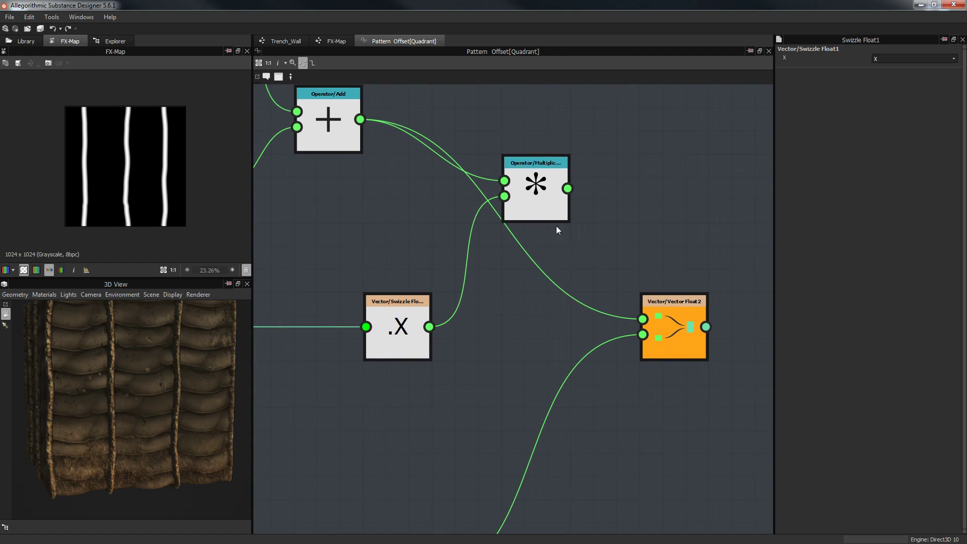
{"action": "left_click_drag", "start_coordinate": [569, 188], "coordinate": [643, 319]}
Bypass the Multiplication node once more by connecting Add to Vector Float2, and restore the Multiplication connection
{"action": "middle_click_drag", "start_coordinate": [503, 304], "coordinate": [575, 277]}
{"action": "middle_click_drag", "start_coordinate": [460, 167], "coordinate": [438, 182]}
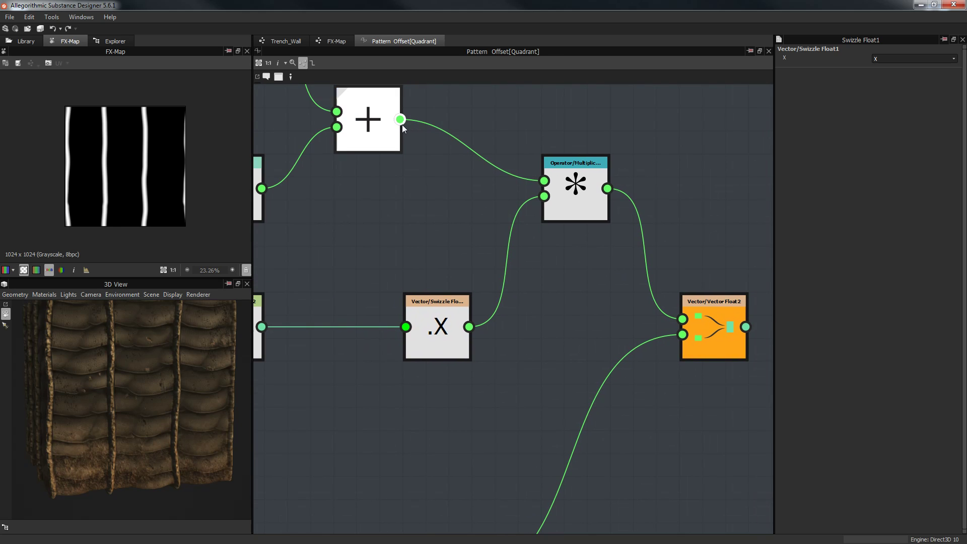
{"action": "left_click_drag", "start_coordinate": [400, 119], "coordinate": [683, 320]}
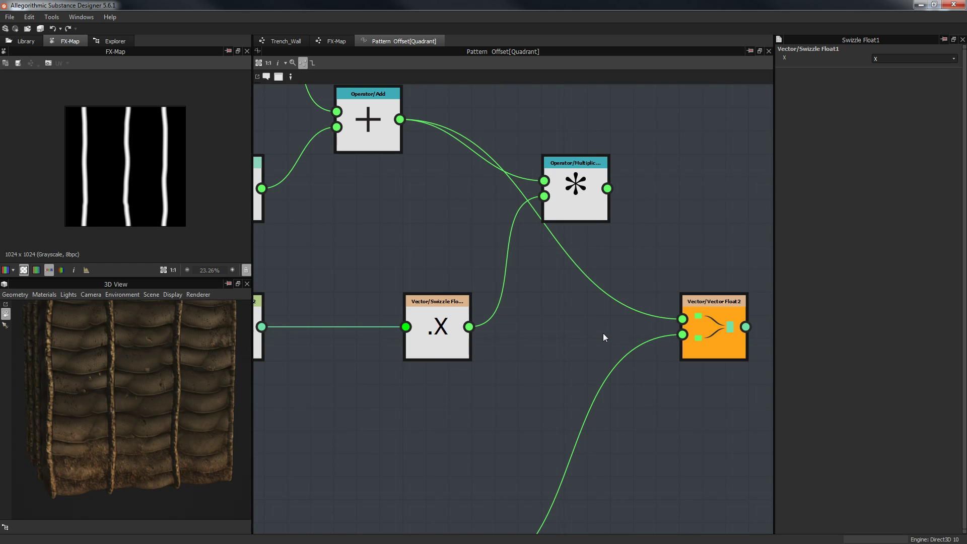
{"action": "left_click_drag", "start_coordinate": [598, 184], "coordinate": [551, 255]}
{"action": "left_click_drag", "start_coordinate": [529, 266], "coordinate": [679, 313]}
Move the $pos node closer to the Swizzle Float node and back to its earlier place
{"action": "middle_click_drag", "start_coordinate": [480, 272], "coordinate": [610, 260]}
{"action": "left_click_drag", "start_coordinate": [359, 310], "coordinate": [426, 309]}
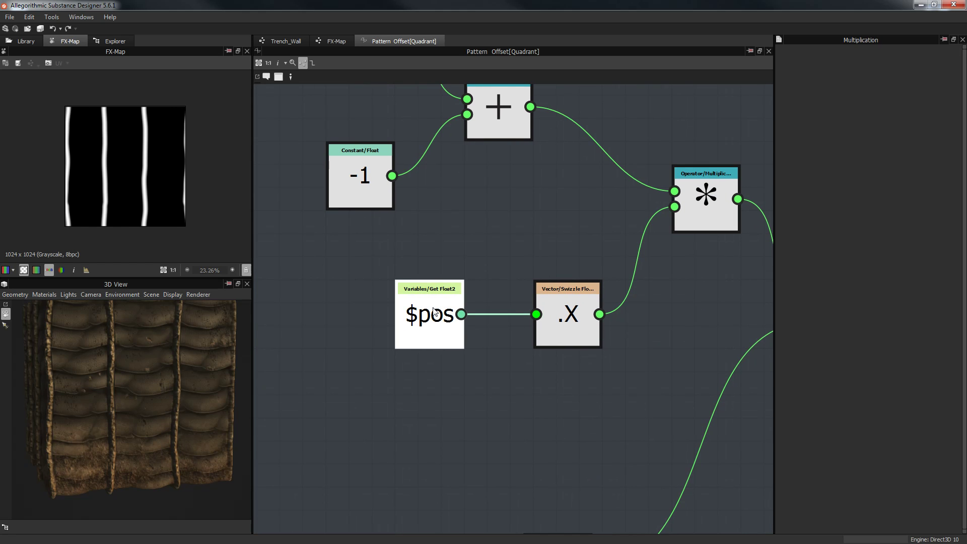
{"action": "left_click_drag", "start_coordinate": [366, 268], "coordinate": [449, 407]}
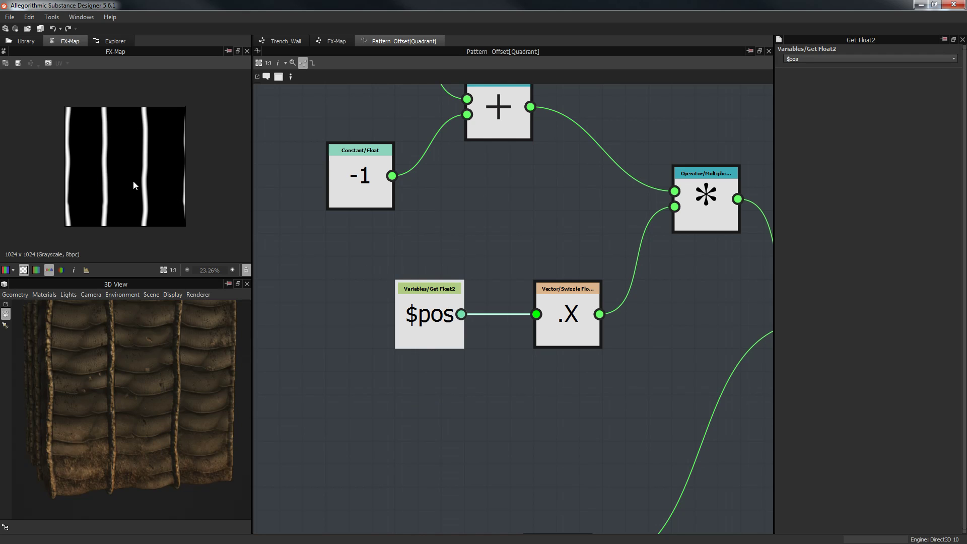
{"action": "left_click_drag", "start_coordinate": [428, 323], "coordinate": [359, 323]}
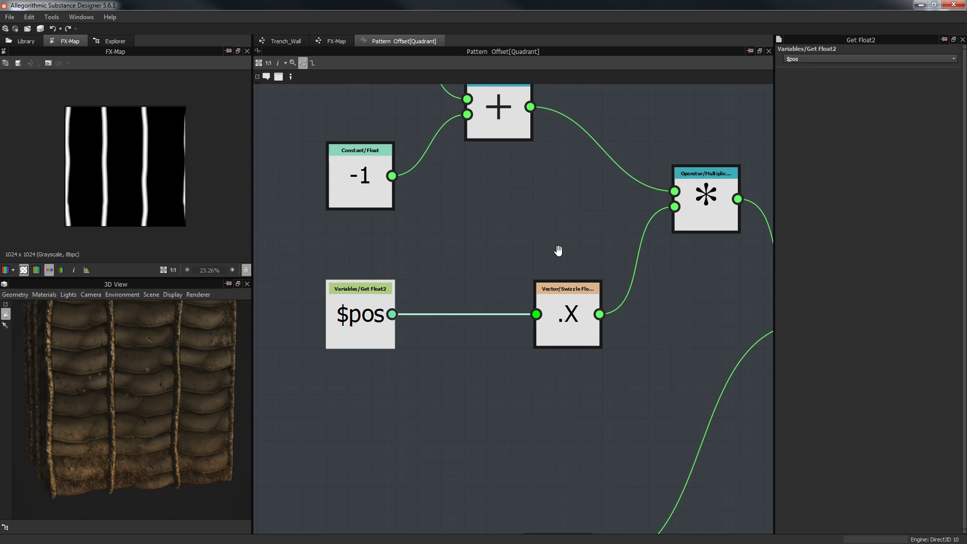
Move the Swizzle Float node closer to $pos and set its component to Y
{"action": "middle_click_drag", "start_coordinate": [558, 251], "coordinate": [496, 221]}
{"action": "left_click_drag", "start_coordinate": [502, 294], "coordinate": [432, 295]}
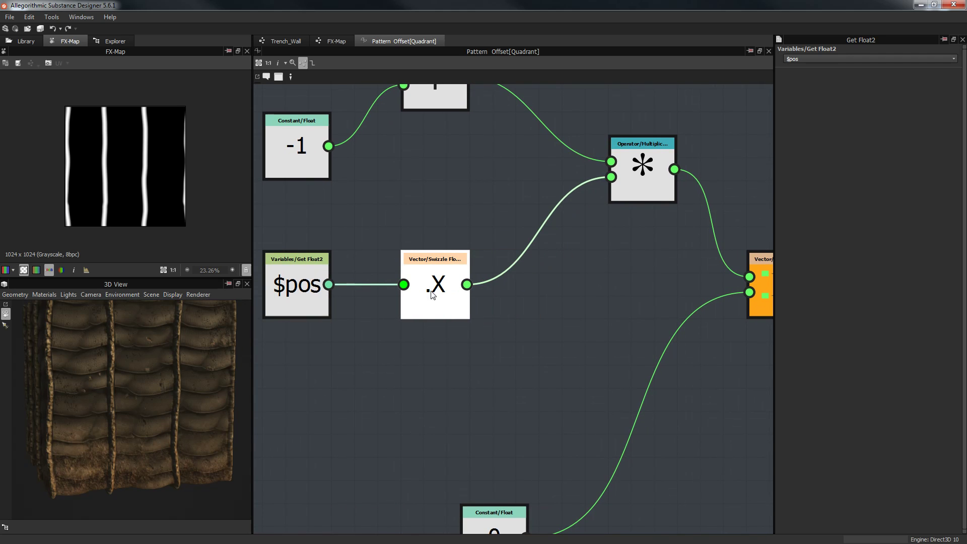
{"action": "left_click", "coordinate": [894, 59]}
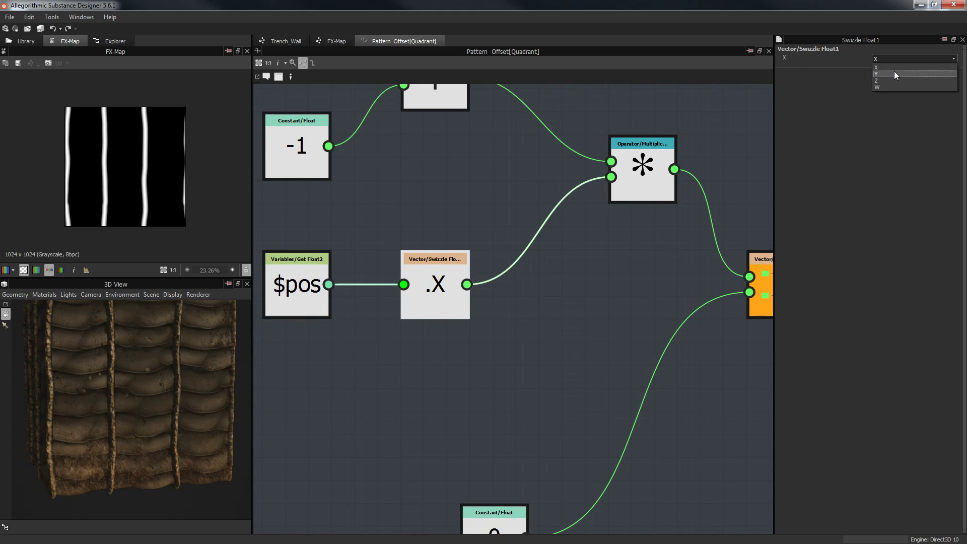
{"action": "left_click", "coordinate": [895, 74]}
{"action": "left_click", "coordinate": [637, 249]}
Move the constant 0 node up beneath the Multiplication node, closer to Vector Float2
{"action": "middle_click_drag", "start_coordinate": [575, 264], "coordinate": [478, 264]}
{"action": "left_click_drag", "start_coordinate": [698, 271], "coordinate": [660, 276]}
{"action": "middle_click_drag", "start_coordinate": [660, 276], "coordinate": [609, 270]}
{"action": "left_click", "coordinate": [608, 269]}
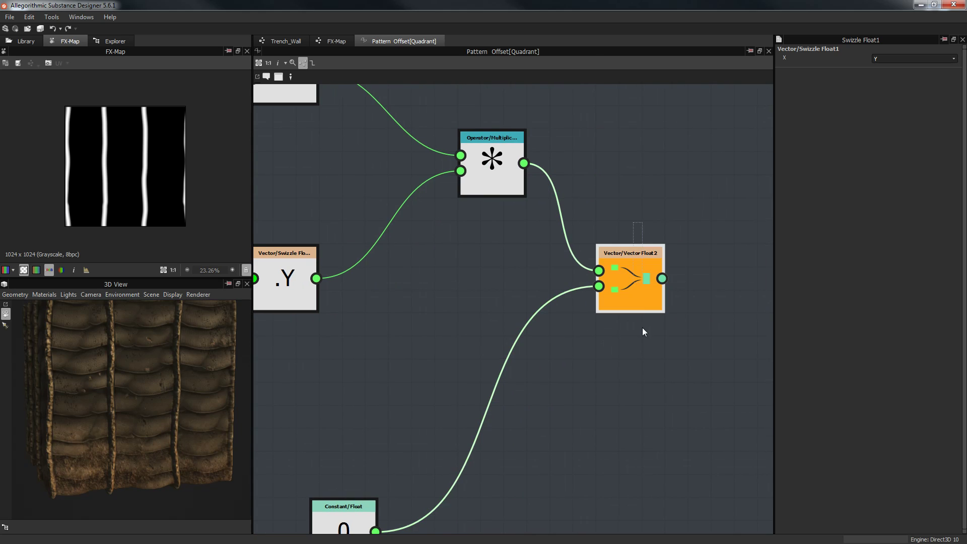
{"action": "left_click", "coordinate": [624, 273]}
{"action": "scroll", "coordinate": [625, 272], "scroll_direction": "down", "scroll_amount": 4}
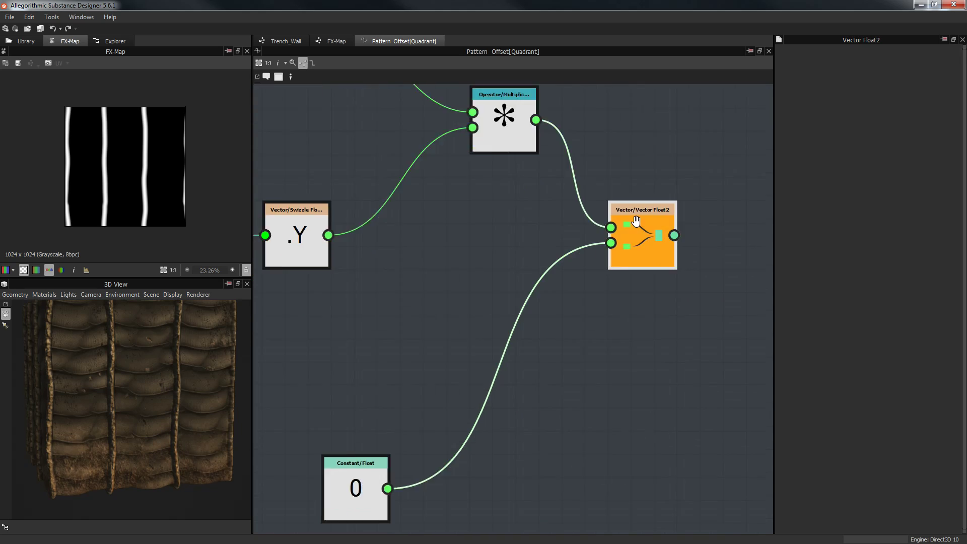
{"action": "left_click_drag", "start_coordinate": [486, 368], "coordinate": [571, 302]}
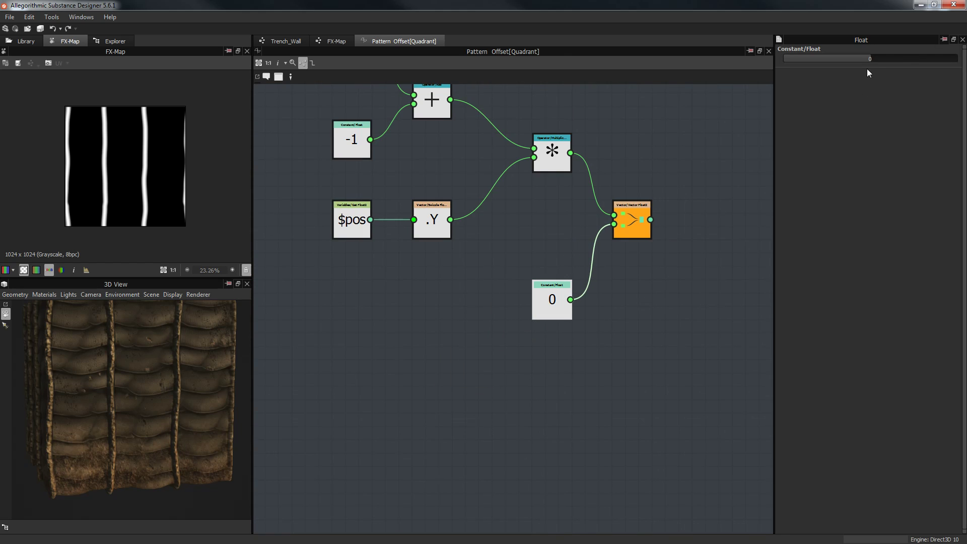
Try positive and negative values on the constant feeding Vector Float2's second input, including -0.703 and -1, and reset it to 0
{"action": "left_click_drag", "start_coordinate": [878, 62], "coordinate": [963, 59]}
{"action": "left_click_drag", "start_coordinate": [876, 57], "coordinate": [809, 62]}
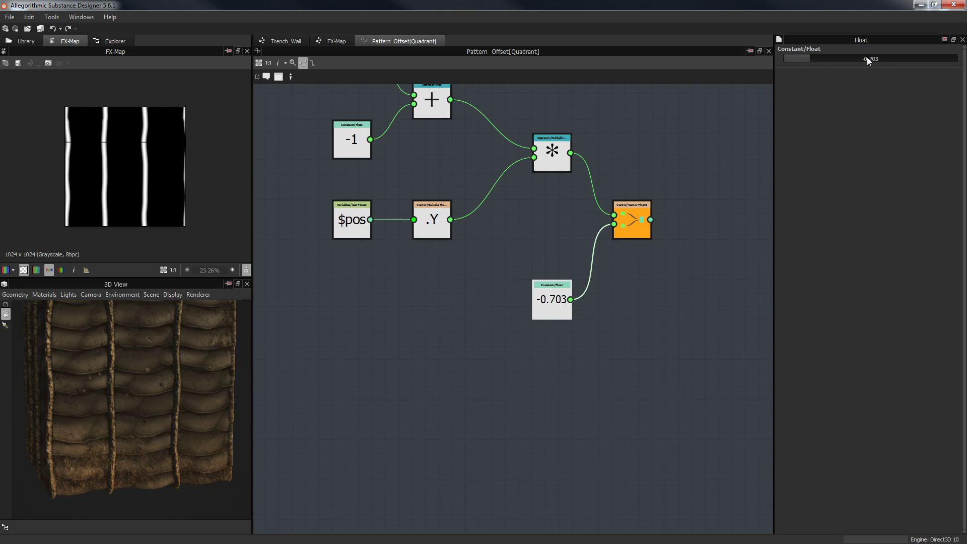
{"action": "left_click_drag", "start_coordinate": [857, 63], "coordinate": [785, 59]}
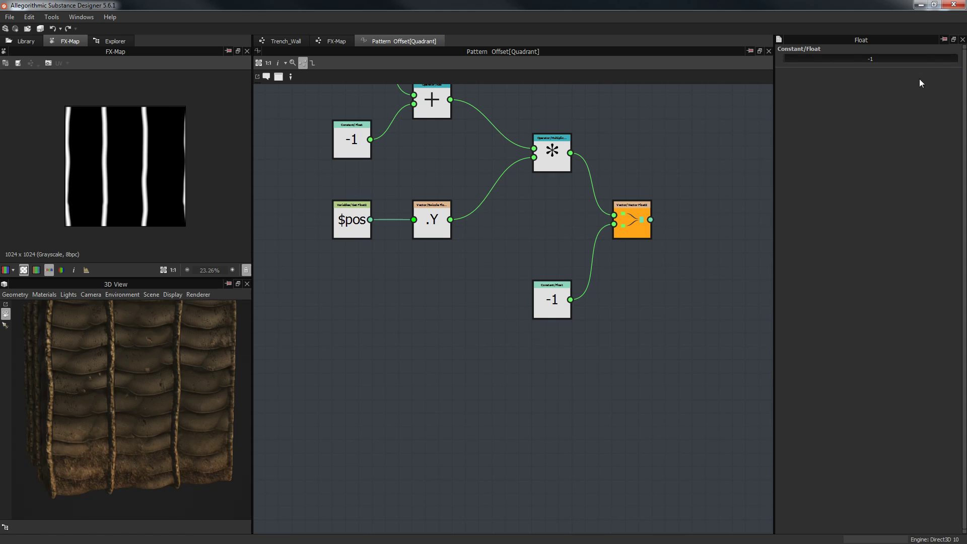
{"action": "left_click", "coordinate": [870, 58]}
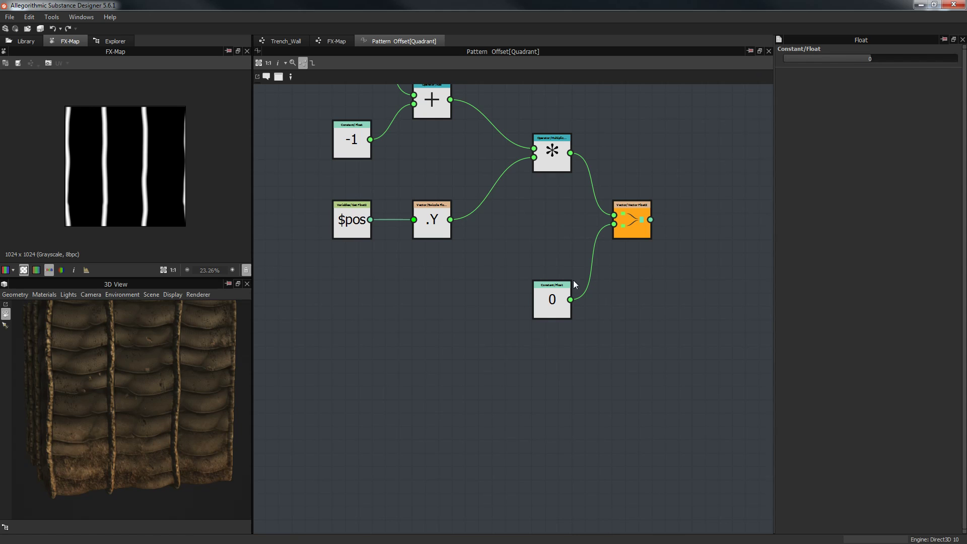
Move the $pos and .Y nodes together right toward the Multiplication node, and lower the Multiplication node nearer to them
{"action": "scroll", "coordinate": [504, 247], "scroll_direction": "up", "scroll_amount": 3}
{"action": "middle_click_drag", "start_coordinate": [504, 246], "coordinate": [572, 277]}
{"action": "scroll", "coordinate": [572, 277], "scroll_direction": "down", "scroll_amount": 1}
{"action": "left_click_drag", "start_coordinate": [330, 183], "coordinate": [547, 240]}
{"action": "middle_click_drag", "start_coordinate": [579, 255], "coordinate": [550, 294]}
{"action": "scroll", "coordinate": [550, 291], "scroll_direction": "down", "scroll_amount": 2}
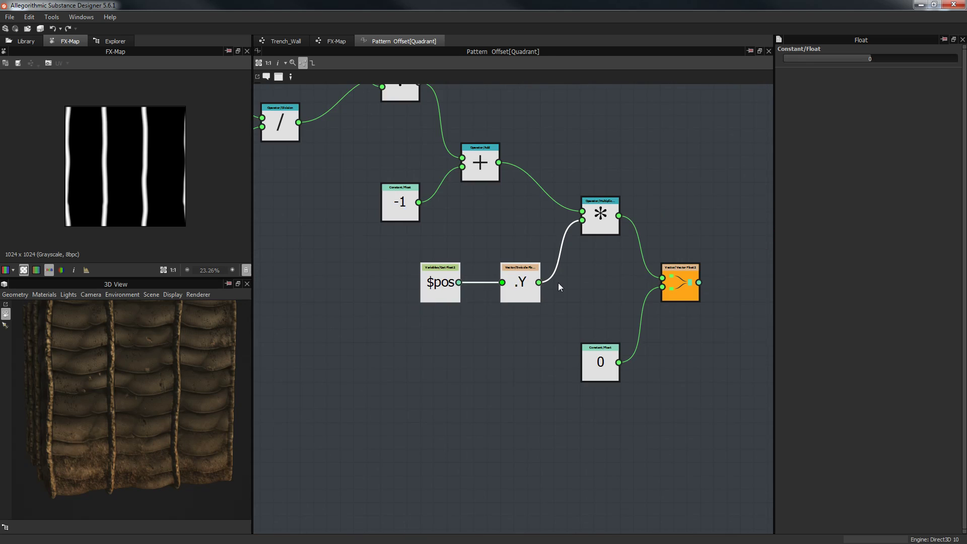
{"action": "scroll", "coordinate": [614, 268], "scroll_direction": "up", "scroll_amount": 1}
{"action": "left_click_drag", "start_coordinate": [584, 222], "coordinate": [585, 251]}
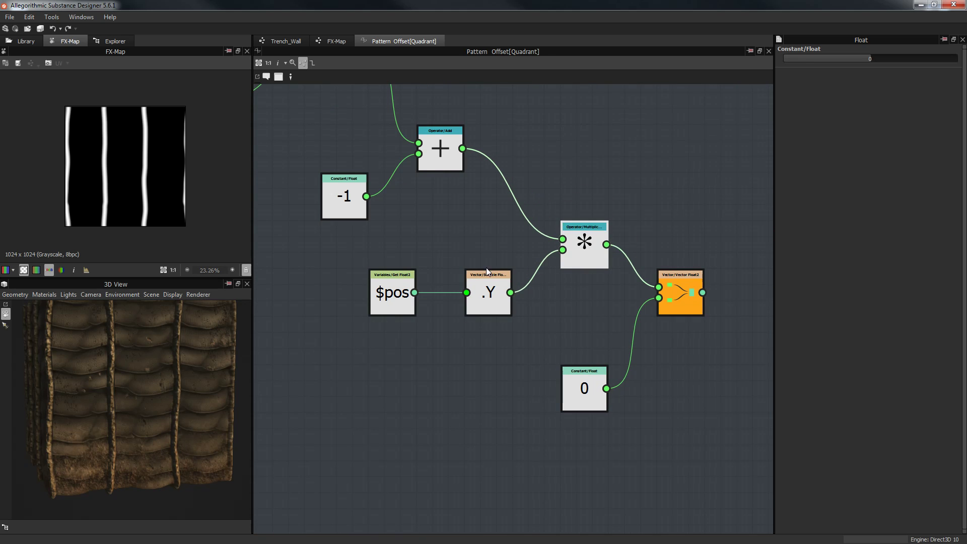
Move the Add and constant -1 nodes right together, and raise the -1 node level with Add
{"action": "scroll", "coordinate": [486, 267], "scroll_direction": "down", "scroll_amount": 1}
{"action": "scroll", "coordinate": [547, 302], "scroll_direction": "down", "scroll_amount": 1}
{"action": "middle_click_drag", "start_coordinate": [615, 345], "coordinate": [695, 393]}
{"action": "scroll", "coordinate": [566, 309], "scroll_direction": "up", "scroll_amount": 2}
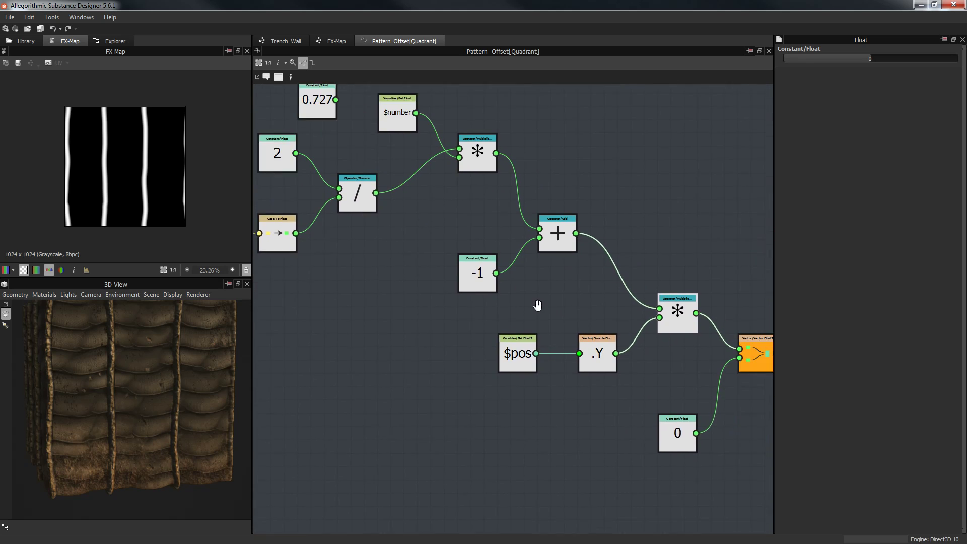
{"action": "middle_click_drag", "start_coordinate": [497, 288], "coordinate": [508, 341]}
{"action": "scroll", "coordinate": [499, 347], "scroll_direction": "down", "scroll_amount": 1}
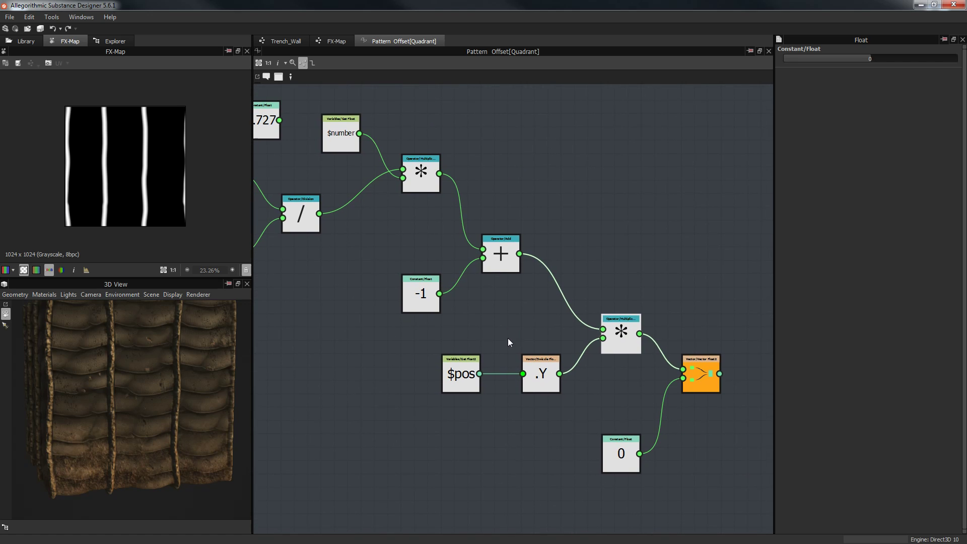
{"action": "left_click_drag", "start_coordinate": [369, 231], "coordinate": [556, 264]}
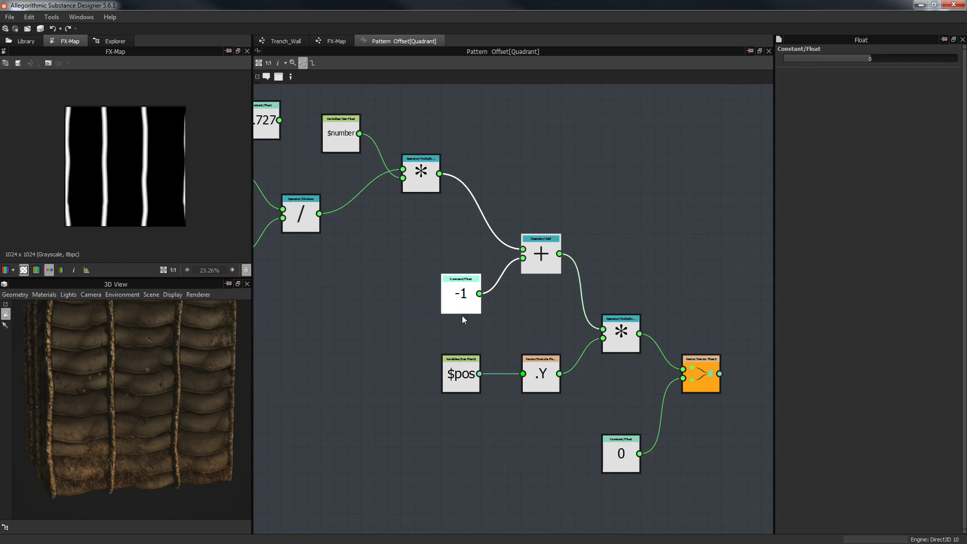
{"action": "left_click_drag", "start_coordinate": [462, 293], "coordinate": [462, 252]}
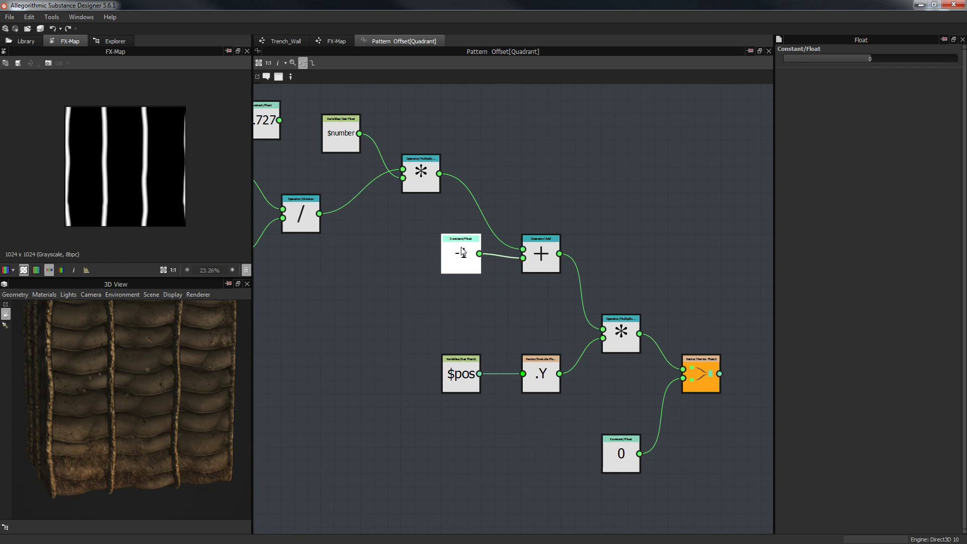
{"action": "middle_click_drag", "start_coordinate": [470, 308], "coordinate": [583, 322]}
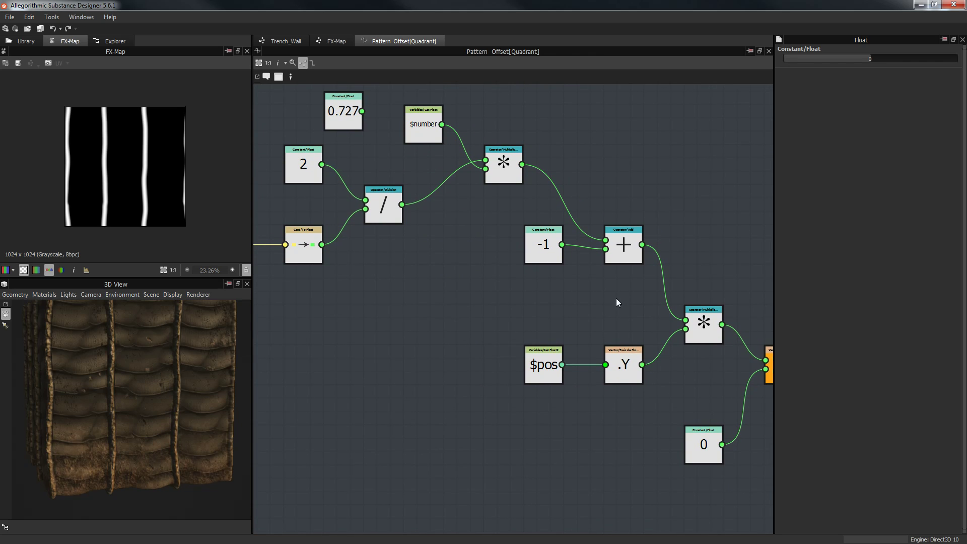
{"action": "middle_click_drag", "start_coordinate": [596, 302], "coordinate": [551, 296]}
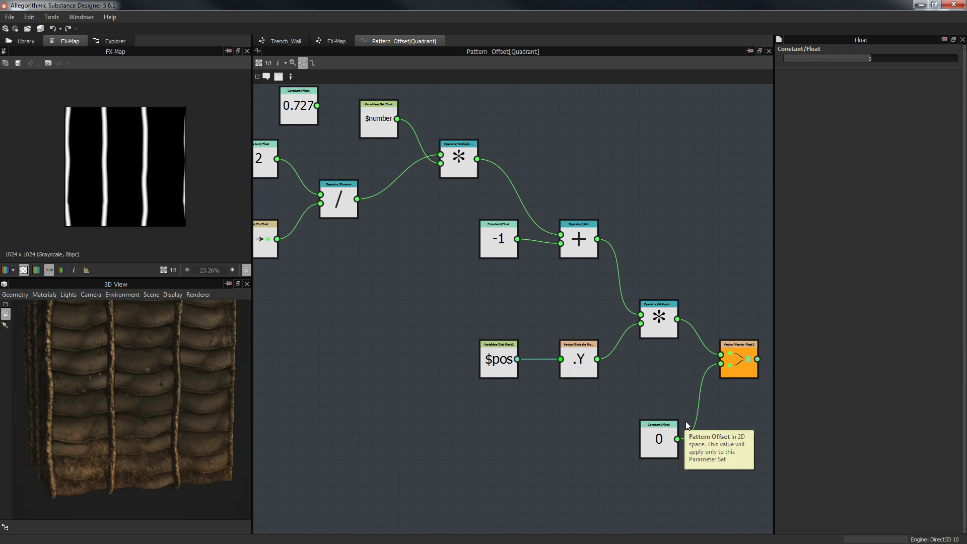
Set the swizzle node fed by $pos to output the X component
{"action": "middle_click_drag", "start_coordinate": [685, 426], "coordinate": [650, 408]}
{"action": "scroll", "coordinate": [696, 342], "scroll_direction": "up", "scroll_amount": 2}
{"action": "middle_click_drag", "start_coordinate": [697, 339], "coordinate": [599, 357]}
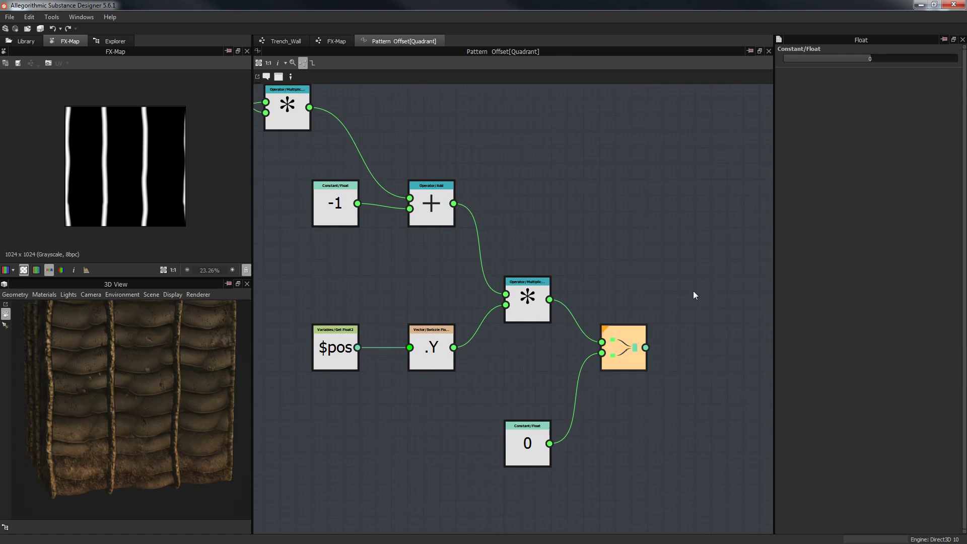
{"action": "scroll", "coordinate": [539, 280], "scroll_direction": "up", "scroll_amount": 2}
{"action": "middle_click_drag", "start_coordinate": [573, 217], "coordinate": [607, 181]}
{"action": "scroll", "coordinate": [607, 182], "scroll_direction": "down", "scroll_amount": 4}
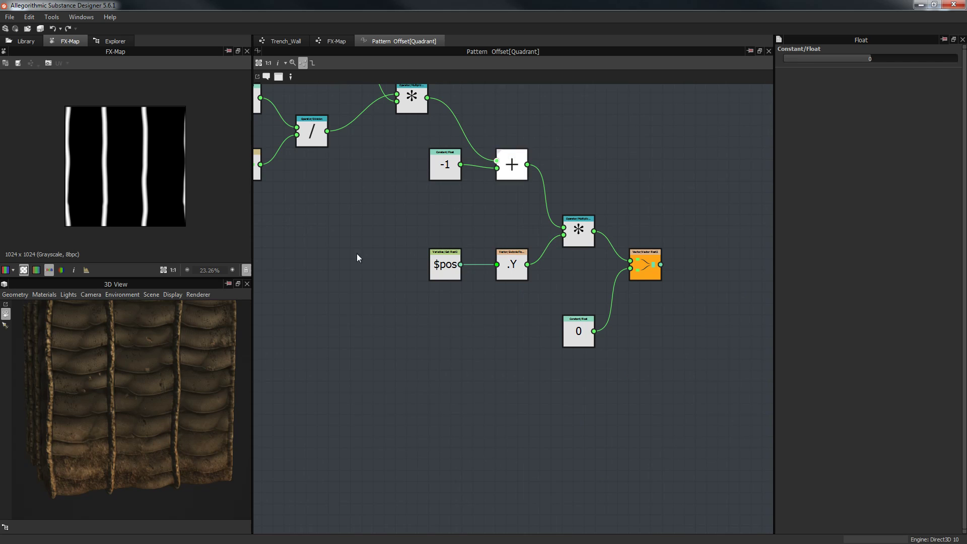
{"action": "middle_click_drag", "start_coordinate": [443, 239], "coordinate": [484, 283]}
{"action": "left_click", "coordinate": [553, 309]}
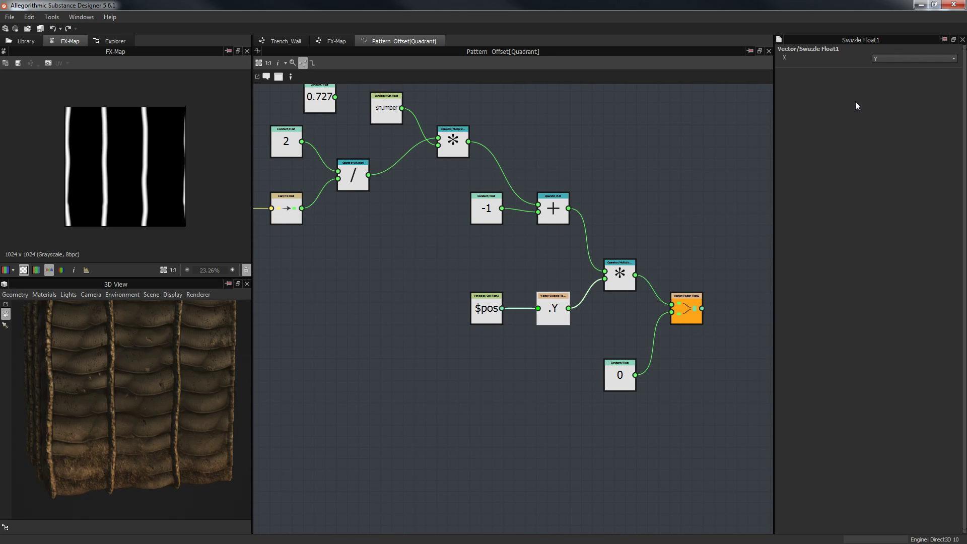
{"action": "left_click", "coordinate": [954, 59]}
{"action": "left_click", "coordinate": [915, 70]}
Examine the node chain up to Vector Float2 and check that node's context options for its output setting
{"action": "middle_click_drag", "start_coordinate": [627, 294], "coordinate": [660, 314]}
{"action": "scroll", "coordinate": [659, 314], "scroll_direction": "down", "scroll_amount": 3}
{"action": "scroll", "coordinate": [511, 222], "scroll_direction": "up", "scroll_amount": 3}
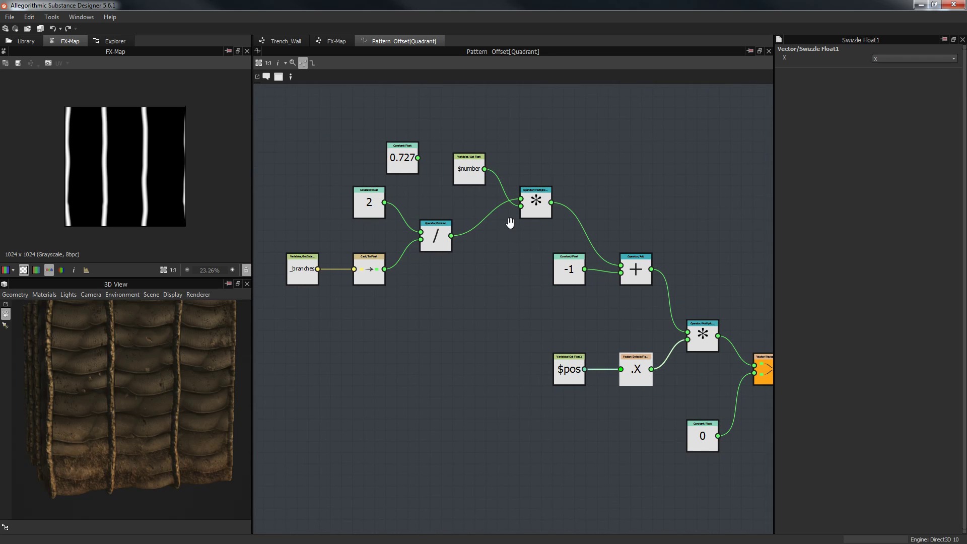
{"action": "middle_click_drag", "start_coordinate": [546, 250], "coordinate": [475, 244]}
{"action": "scroll", "coordinate": [736, 425], "scroll_direction": "up", "scroll_amount": 3}
{"action": "mouse_move", "coordinate": [691, 394]}
{"action": "middle_mouse_down"}
{"action": "mouse_move", "coordinate": [684, 389]}
{"action": "mouse_move", "coordinate": [702, 387]}
{"action": "middle_mouse_up"}
{"action": "left_click", "coordinate": [609, 272]}
{"action": "scroll", "coordinate": [616, 321], "scroll_direction": "up", "scroll_amount": 1}
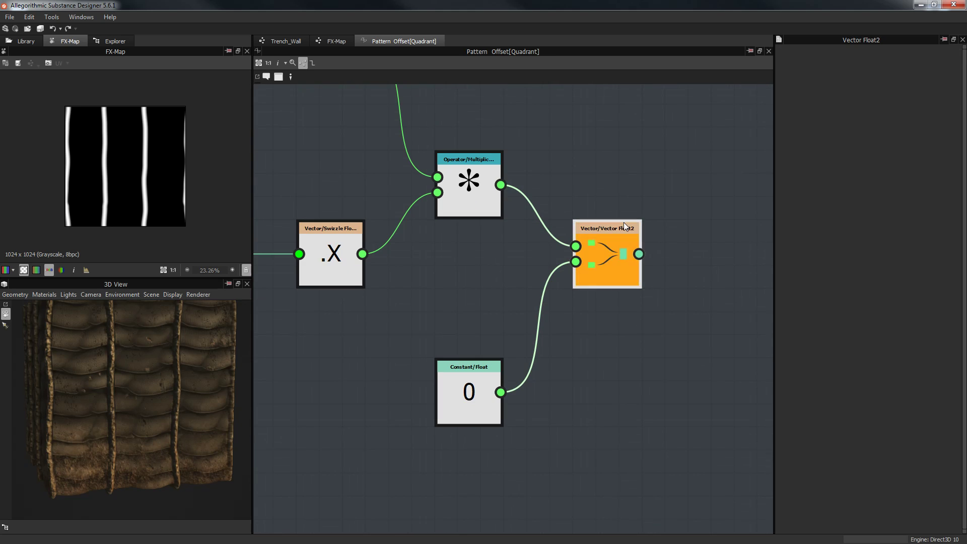
{"action": "right_click", "coordinate": [587, 264]}
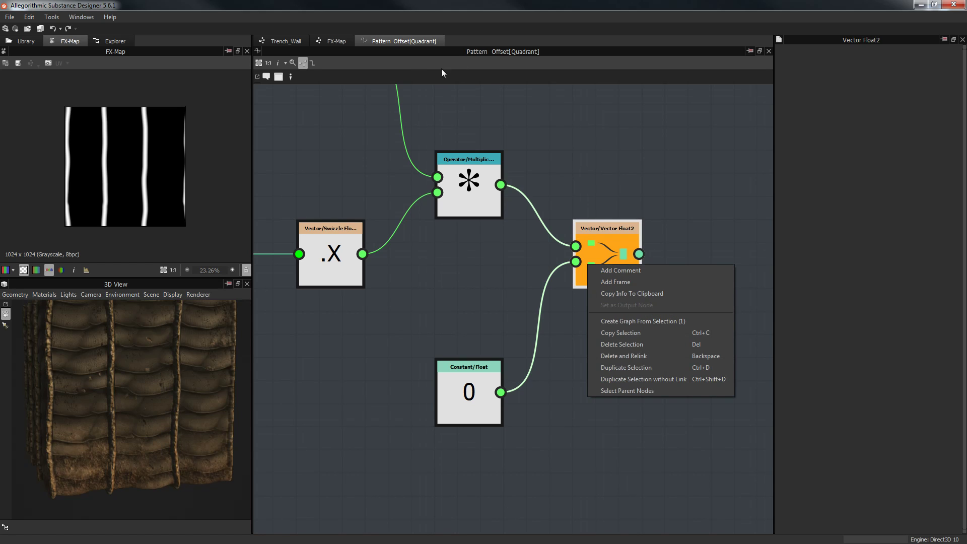
{"action": "left_click", "coordinate": [622, 149]}
Move the upper node group, from _branches through the Add and constant -1 nodes, slightly up and left together
{"action": "scroll", "coordinate": [608, 213], "scroll_direction": "down", "scroll_amount": 2}
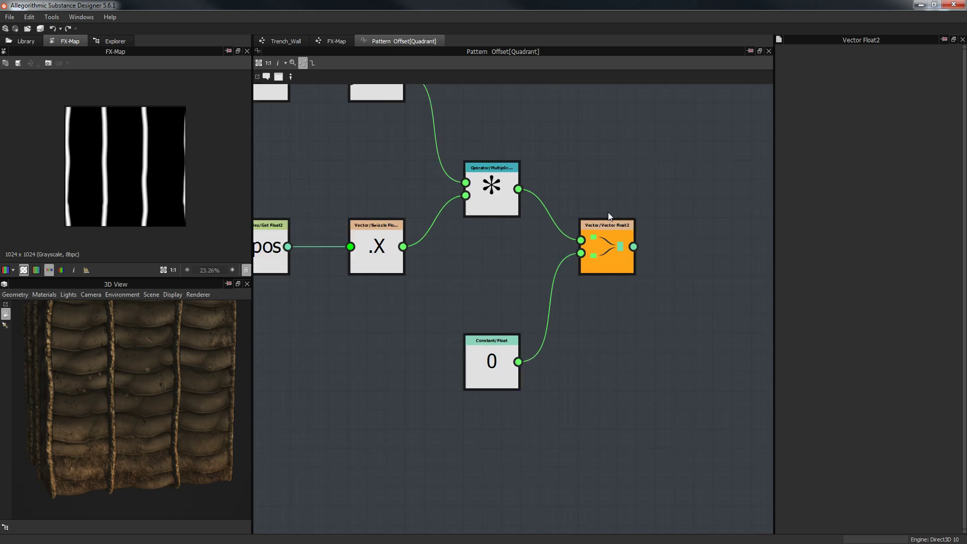
{"action": "middle_click_drag", "start_coordinate": [587, 207], "coordinate": [616, 266]}
{"action": "scroll", "coordinate": [616, 266], "scroll_direction": "down", "scroll_amount": 1}
{"action": "scroll", "coordinate": [616, 265], "scroll_direction": "down", "scroll_amount": 1}
{"action": "scroll", "coordinate": [524, 217], "scroll_direction": "up", "scroll_amount": 3}
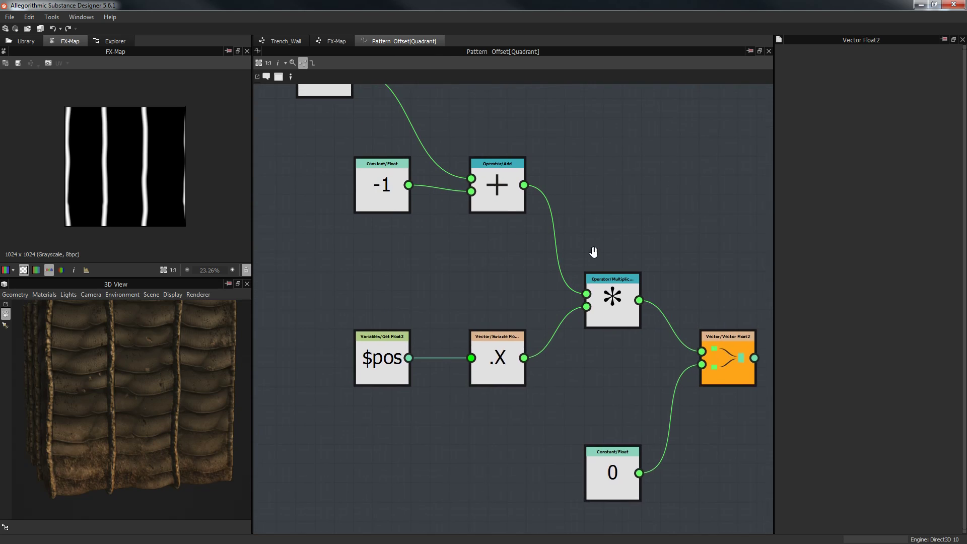
{"action": "middle_click_drag", "start_coordinate": [564, 244], "coordinate": [599, 277]}
{"action": "scroll", "coordinate": [600, 271], "scroll_direction": "down", "scroll_amount": 2}
{"action": "scroll", "coordinate": [488, 212], "scroll_direction": "down", "scroll_amount": 1}
{"action": "middle_click_drag", "start_coordinate": [538, 215], "coordinate": [613, 227]}
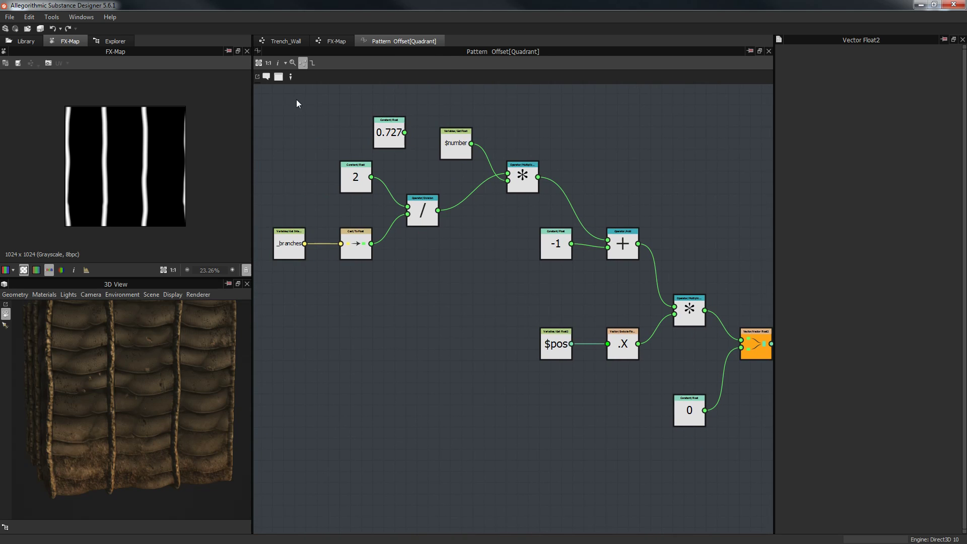
{"action": "left_click_drag", "start_coordinate": [297, 99], "coordinate": [590, 217]}
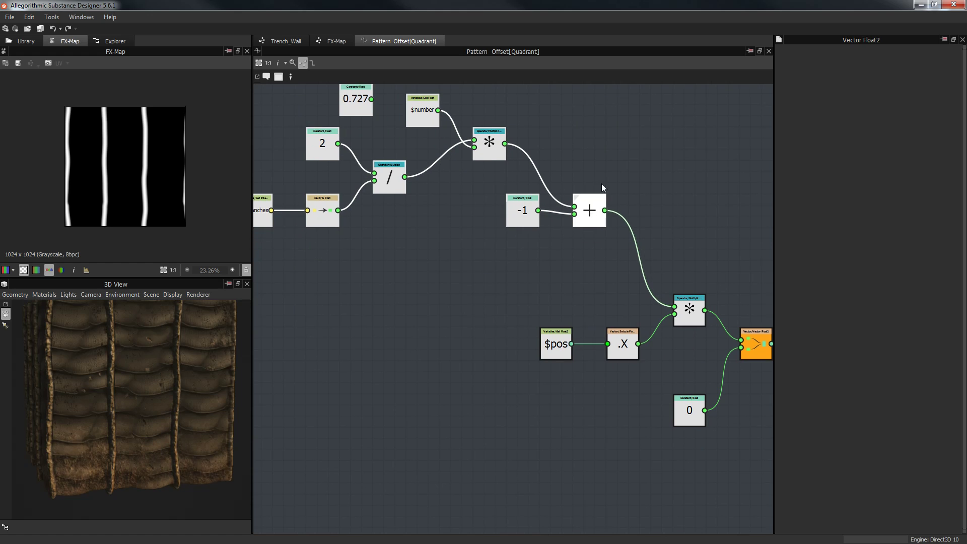
Move the $pos, .X, final Multiplication, constant 0 and Vector Float2 nodes together down and right, away from Add
{"action": "scroll", "coordinate": [602, 183], "scroll_direction": "up", "scroll_amount": 2}
{"action": "middle_click_drag", "start_coordinate": [644, 197], "coordinate": [549, 183]}
{"action": "scroll", "coordinate": [486, 333], "scroll_direction": "down", "scroll_amount": 1}
{"action": "middle_click_drag", "start_coordinate": [498, 320], "coordinate": [462, 260]}
{"action": "left_click_drag", "start_coordinate": [345, 280], "coordinate": [652, 473]}
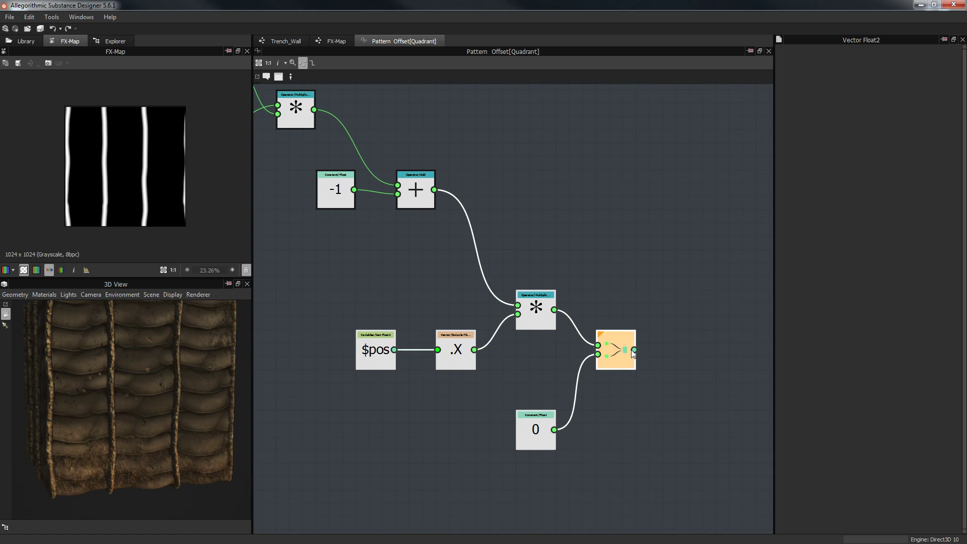
{"action": "left_click_drag", "start_coordinate": [623, 355], "coordinate": [704, 395]}
Select the link between Add and the final Multiplication, and move the Add and constant -1 nodes together down and left
{"action": "left_click", "coordinate": [473, 204]}
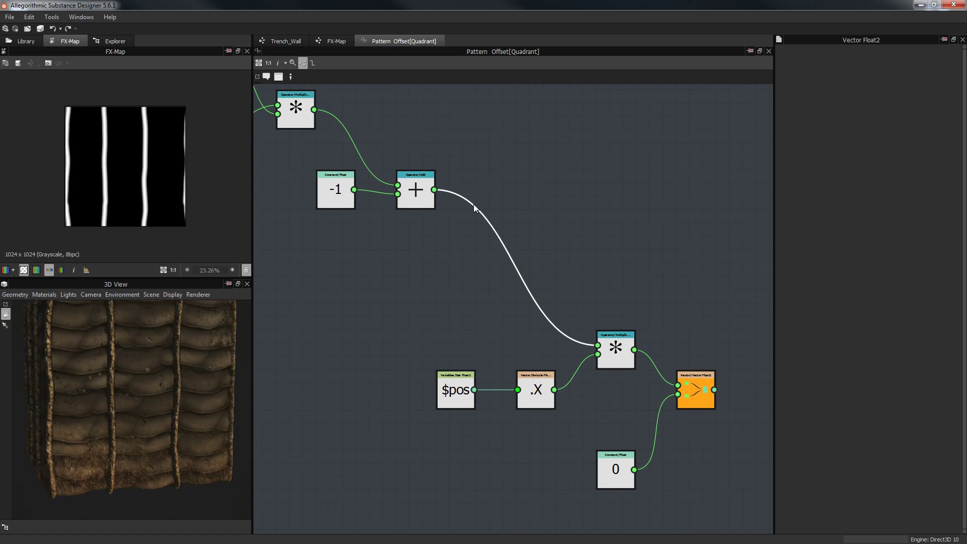
{"action": "middle_click_drag", "start_coordinate": [639, 190], "coordinate": [732, 198]}
{"action": "scroll", "coordinate": [600, 208], "scroll_direction": "down", "scroll_amount": 1}
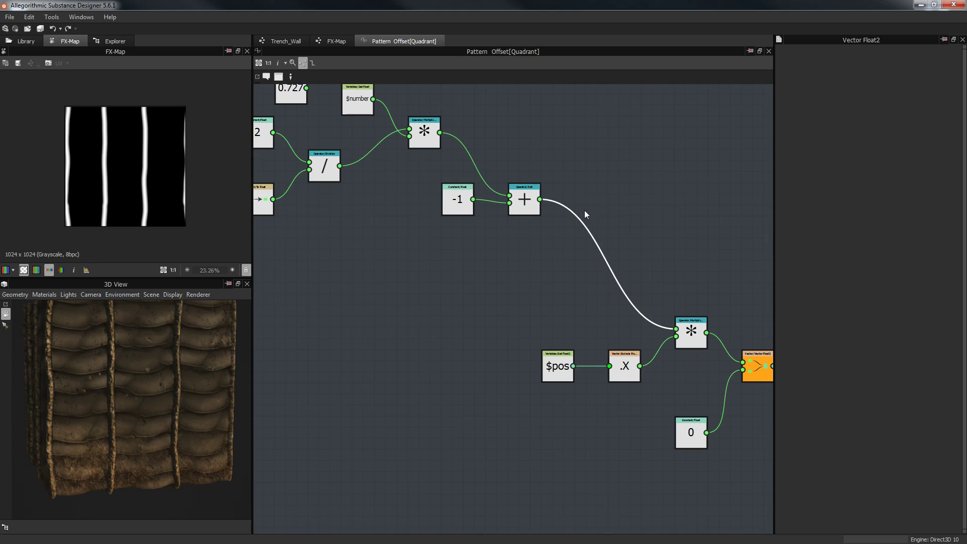
{"action": "left_click_drag", "start_coordinate": [423, 184], "coordinate": [460, 248]}
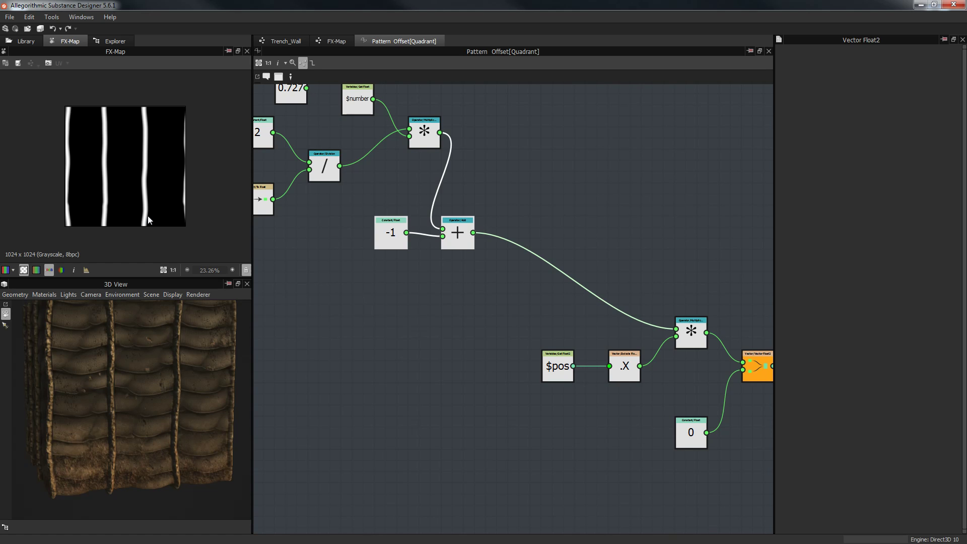
Add a Float constant in the empty area above the Add link, set it to 100, and shift it left
{"action": "scroll", "coordinate": [534, 219], "scroll_direction": "up", "scroll_amount": 2}
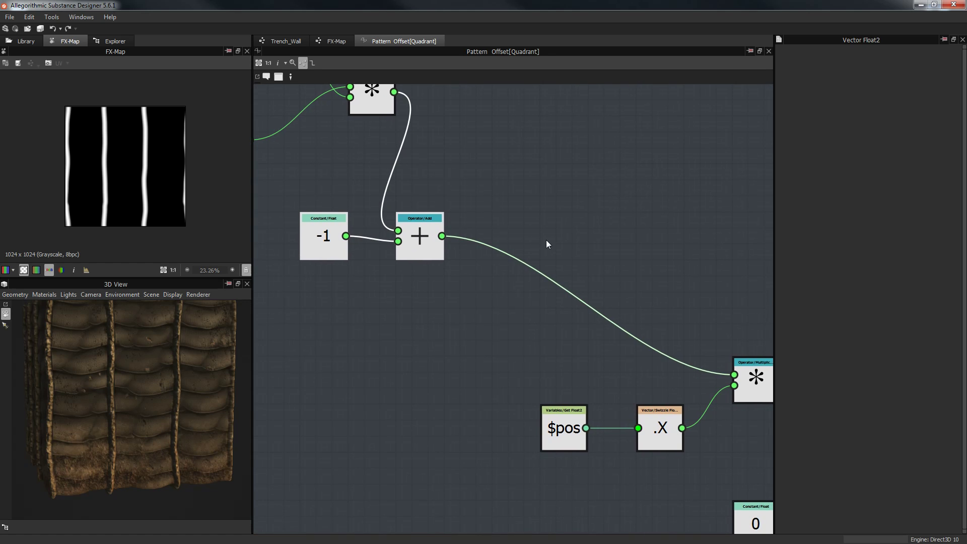
{"action": "middle_click_drag", "start_coordinate": [525, 240], "coordinate": [474, 346]}
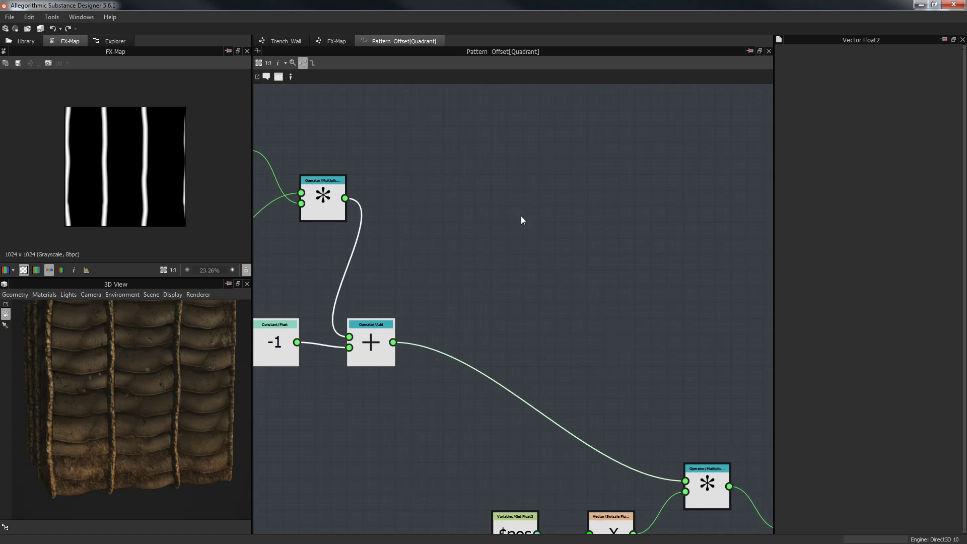
{"action": "middle_click_drag", "start_coordinate": [522, 220], "coordinate": [506, 197]}
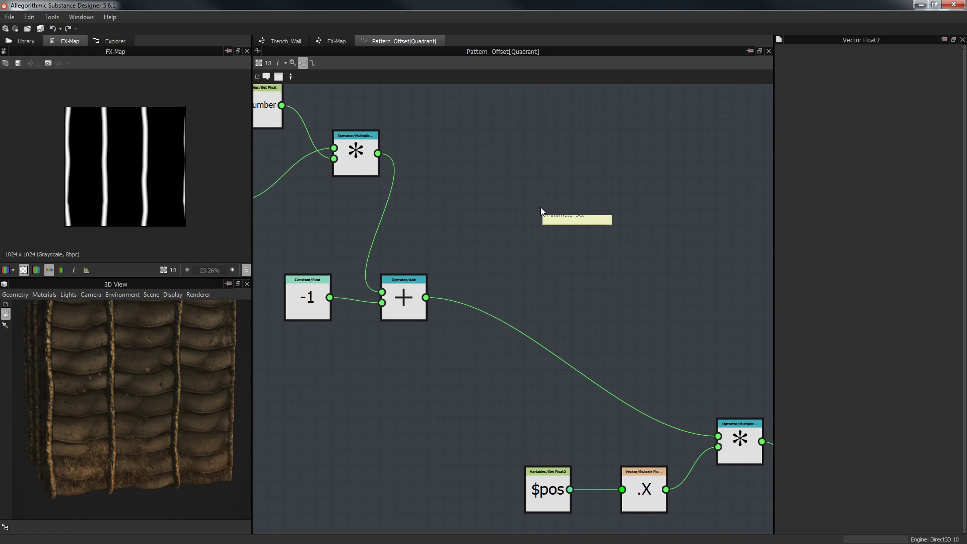
{"action": "middle_click_drag", "start_coordinate": [534, 214], "coordinate": [539, 209]}
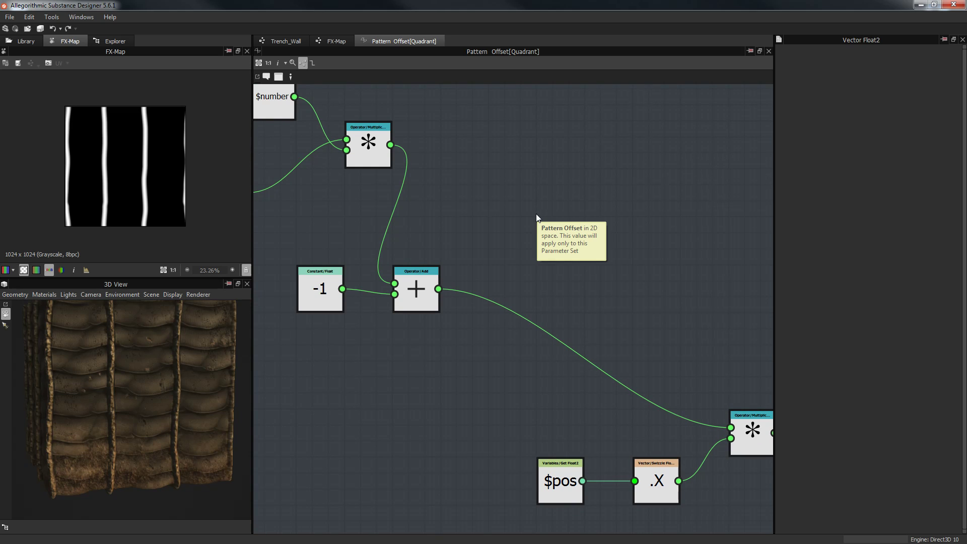
{"action": "middle_click_drag", "start_coordinate": [570, 186], "coordinate": [498, 201]}
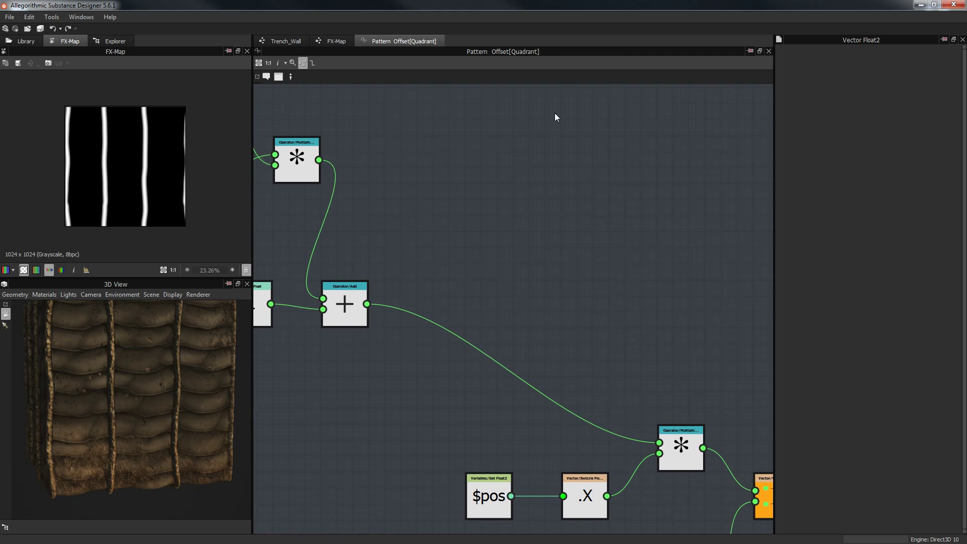
{"action": "key", "text": "space"}
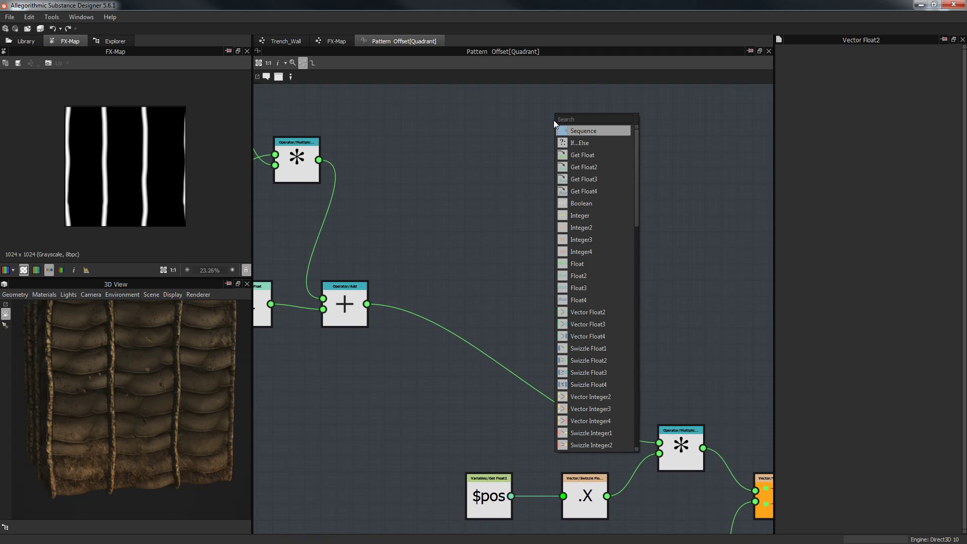
{"action": "type", "text": "float"}
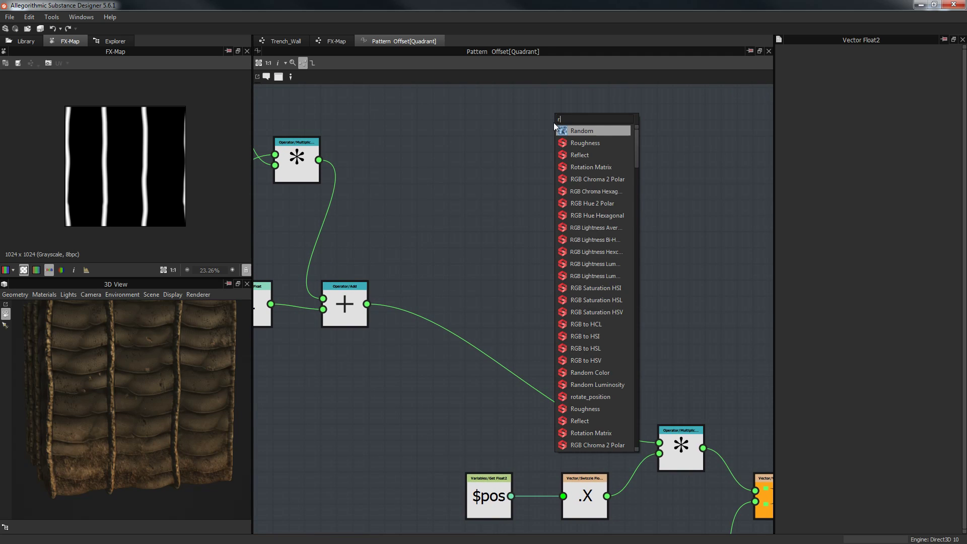
{"action": "key", "text": "Return"}
{"action": "left_click_drag", "start_coordinate": [556, 123], "coordinate": [540, 170]}
{"action": "double_click", "coordinate": [886, 59]}
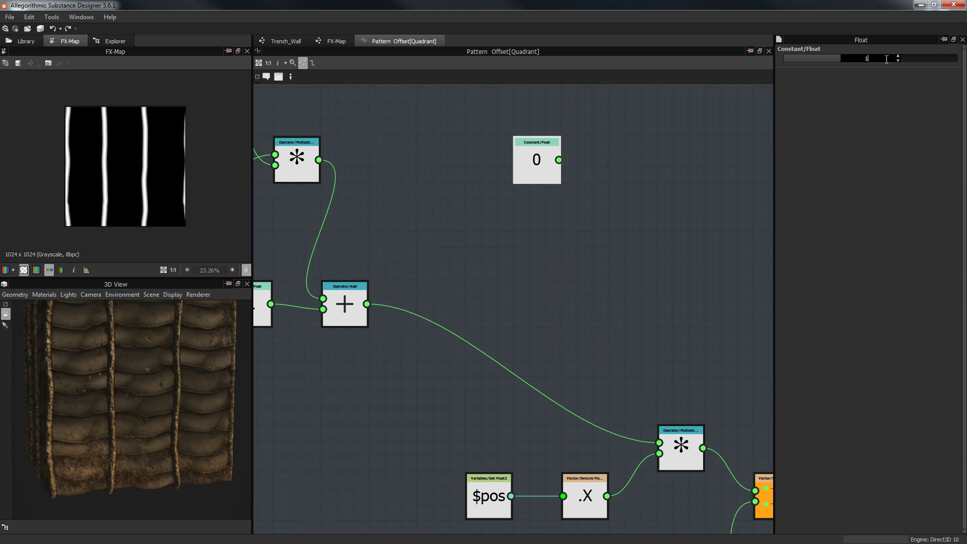
{"action": "type", "text": "100"}
{"action": "key", "text": "Return"}
{"action": "left_click_drag", "start_coordinate": [519, 157], "coordinate": [455, 157]}
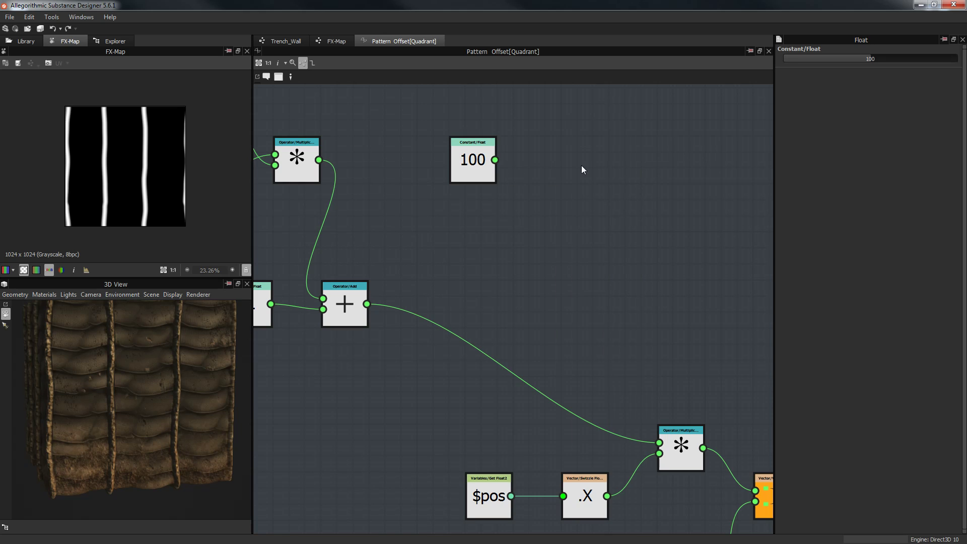
Add a Random node, connect the constant 100 to its input, and align it level with that constant
{"action": "key", "text": "space"}
{"action": "type", "text": "ra"}
{"action": "left_click", "coordinate": [609, 186]}
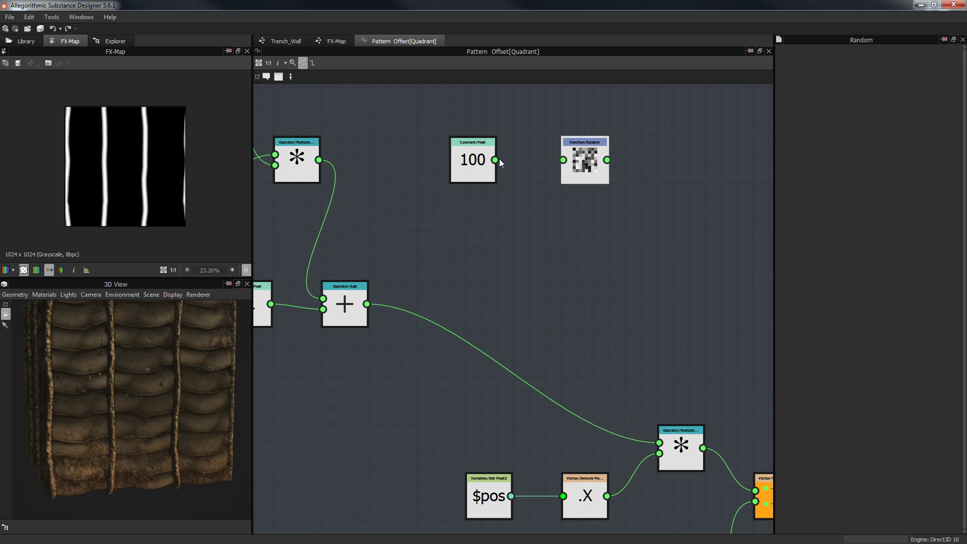
{"action": "left_click_drag", "start_coordinate": [495, 160], "coordinate": [587, 218]}
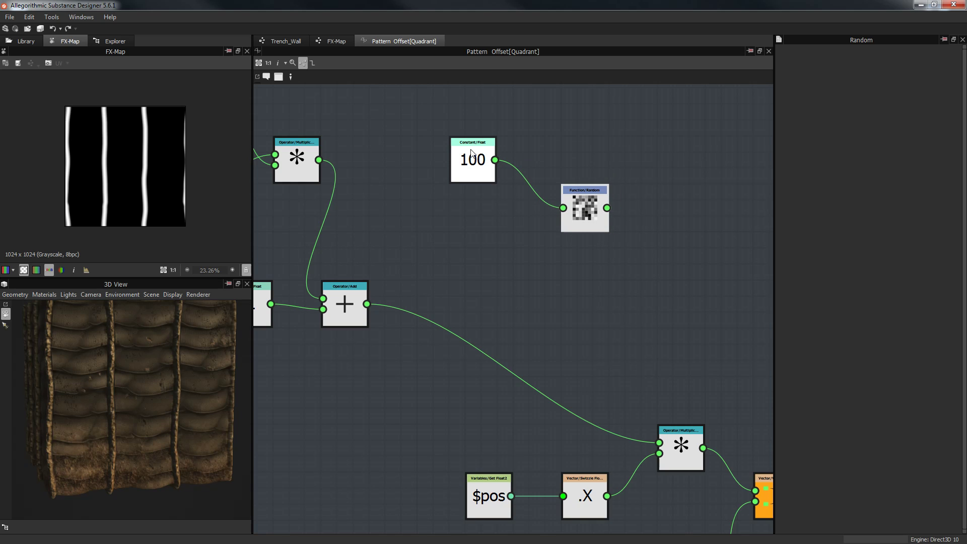
{"action": "left_click_drag", "start_coordinate": [600, 209], "coordinate": [599, 161]}
Add an If...Else node lower right of Random and connect Random's output to its second input
{"action": "key", "text": "space"}
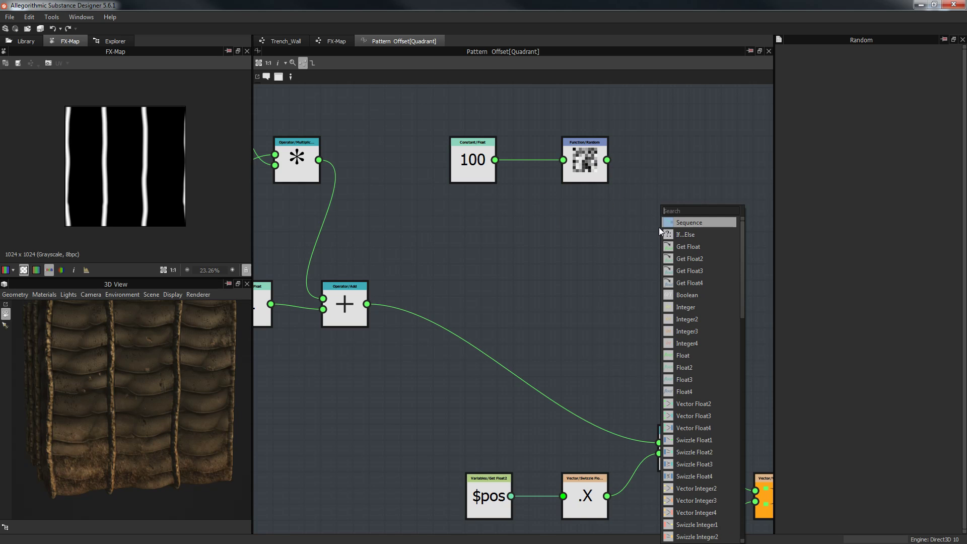
{"action": "left_click", "coordinate": [678, 235]}
{"action": "mouse_move", "coordinate": [679, 229]}
{"action": "left_mouse_down"}
{"action": "mouse_move", "coordinate": [699, 229]}
{"action": "mouse_move", "coordinate": [662, 225]}
{"action": "left_mouse_up"}
{"action": "mouse_move", "coordinate": [686, 231]}
{"action": "left_mouse_down"}
{"action": "mouse_move", "coordinate": [655, 215]}
{"action": "mouse_move", "coordinate": [686, 215]}
{"action": "left_mouse_up"}
{"action": "scroll", "coordinate": [670, 229], "scroll_direction": "up", "scroll_amount": 2}
{"action": "scroll", "coordinate": [655, 229], "scroll_direction": "down", "scroll_amount": 2}
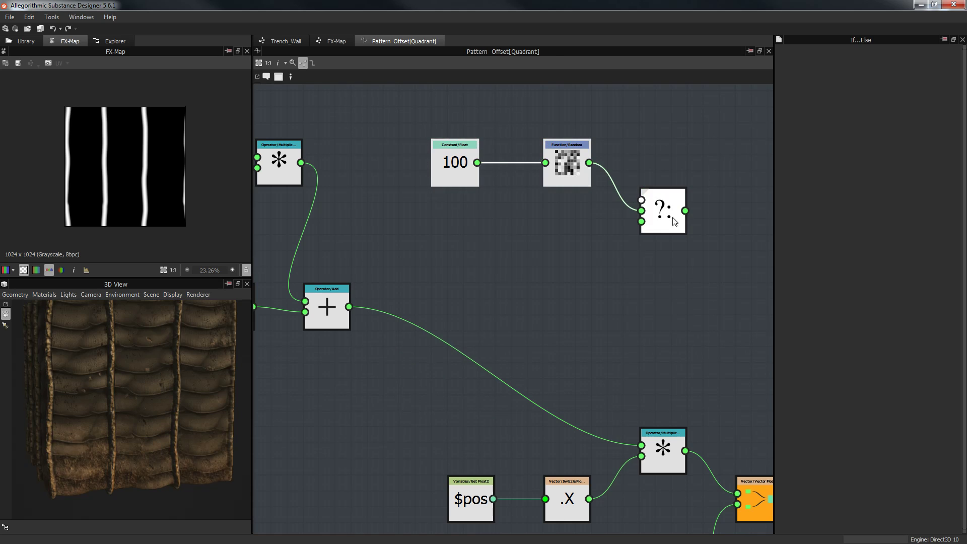
Shift the 100 constant, Random and If...Else nodes together further left in the function graph
{"action": "left_click_drag", "start_coordinate": [481, 124], "coordinate": [678, 244]}
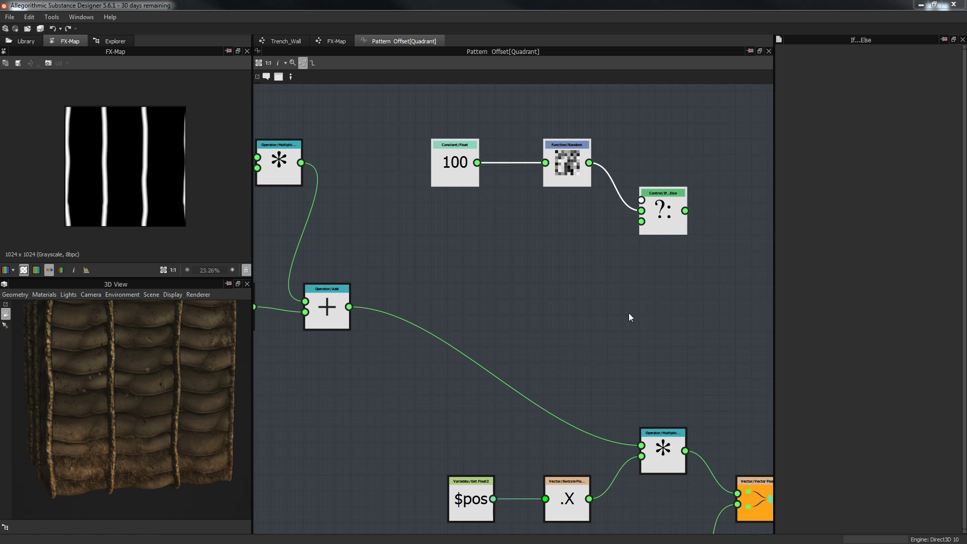
{"action": "mouse_move", "coordinate": [579, 276]}
{"action": "middle_mouse_down"}
{"action": "mouse_move", "coordinate": [546, 279]}
{"action": "mouse_move", "coordinate": [572, 285]}
{"action": "middle_mouse_up"}
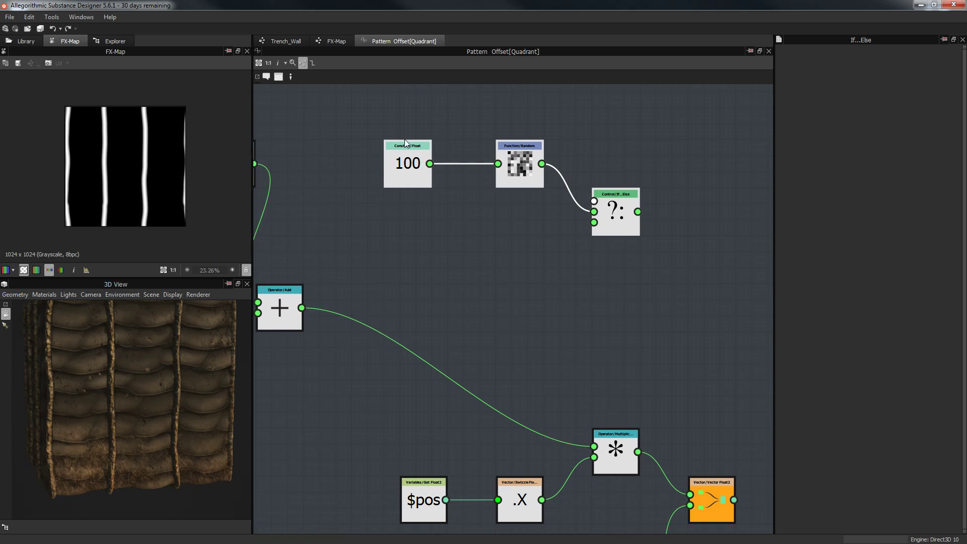
{"action": "left_click_drag", "start_coordinate": [635, 225], "coordinate": [587, 225]}
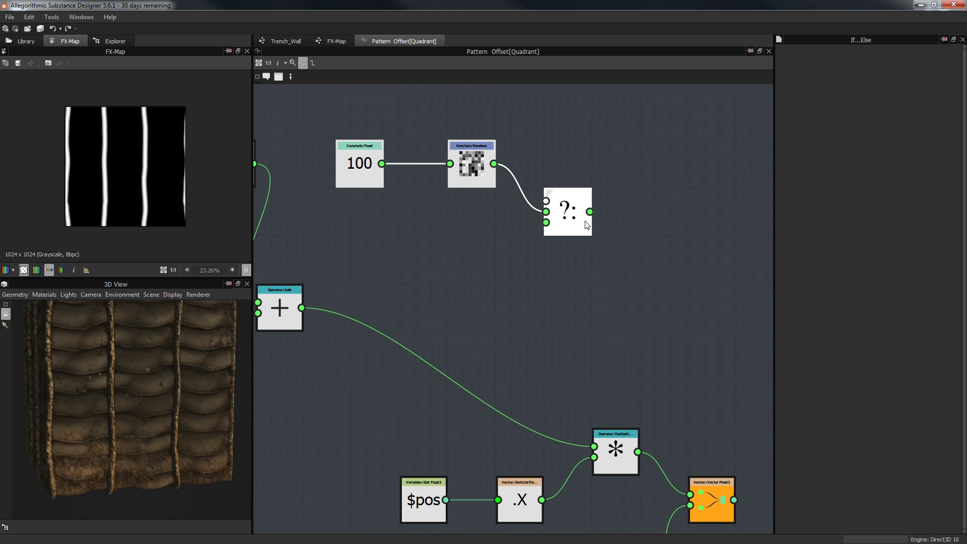
{"action": "left_click", "coordinate": [575, 284]}
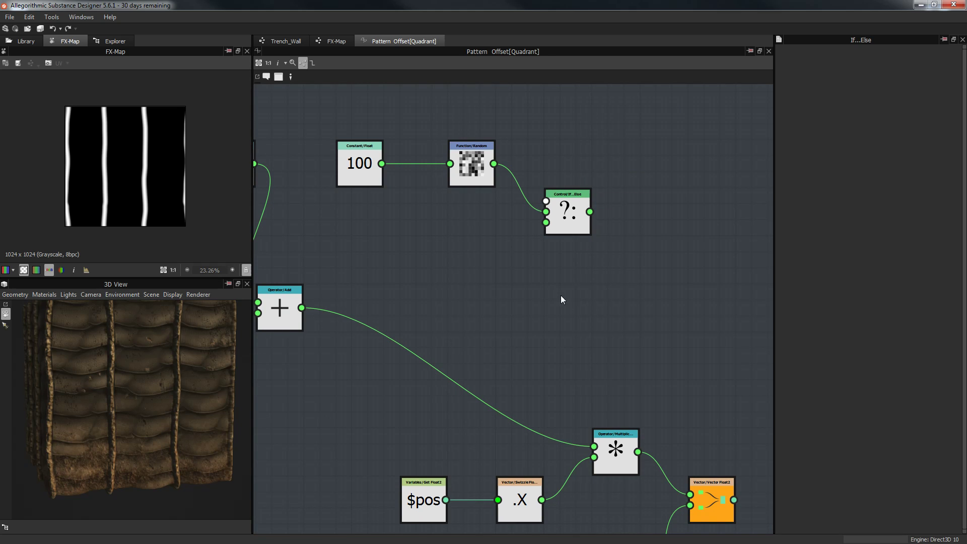
Move the If...Else node away from the Random node and delete the link between them
{"action": "scroll", "coordinate": [560, 295], "scroll_direction": "up", "scroll_amount": 1}
{"action": "left_click_drag", "start_coordinate": [481, 137], "coordinate": [526, 219]}
{"action": "scroll", "coordinate": [540, 234], "scroll_direction": "up", "scroll_amount": 3}
{"action": "scroll", "coordinate": [543, 174], "scroll_direction": "down", "scroll_amount": 4}
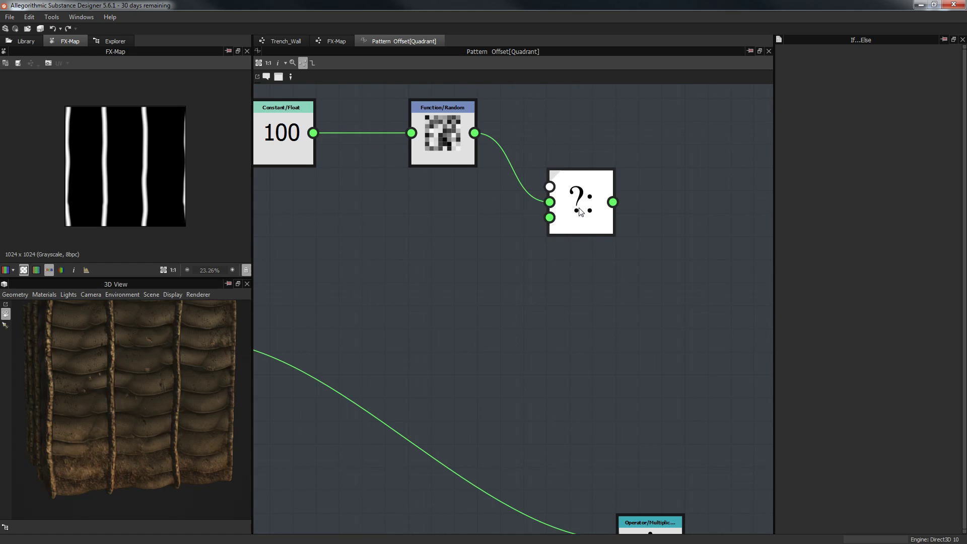
{"action": "left_click_drag", "start_coordinate": [554, 172], "coordinate": [624, 236]}
{"action": "left_click", "coordinate": [540, 245]}
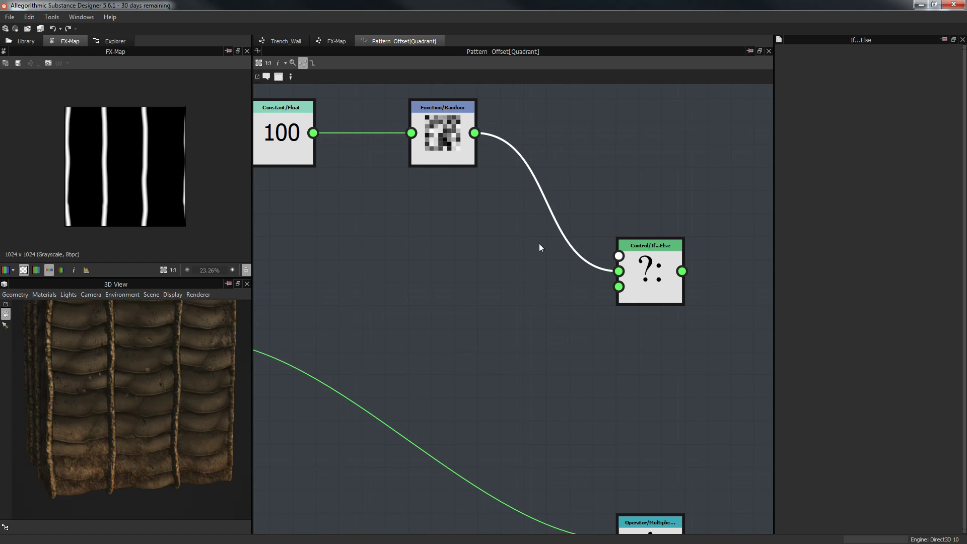
{"action": "key", "text": "Delete"}
Add a Greater comparison node between the Random and If...Else nodes
{"action": "key", "text": "space"}
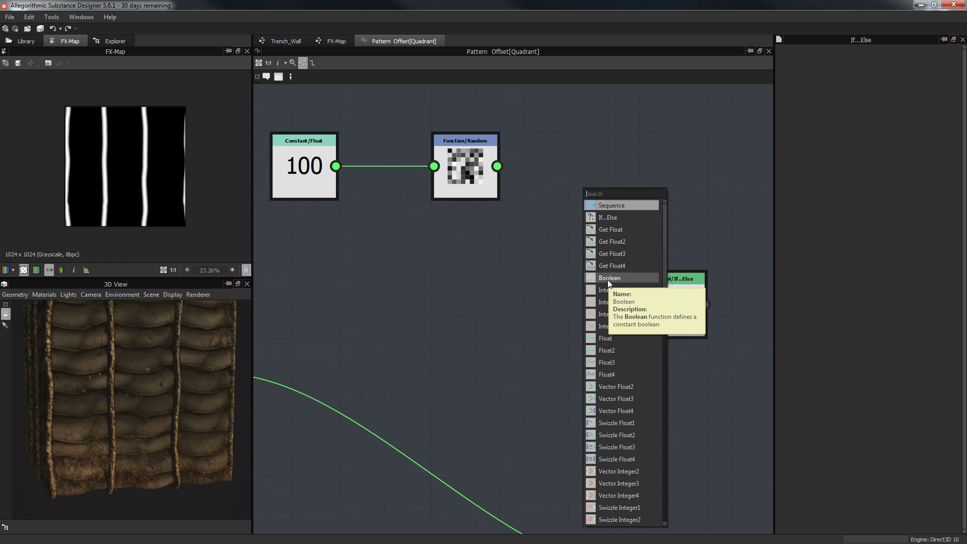
{"action": "type", "text": "hi"}
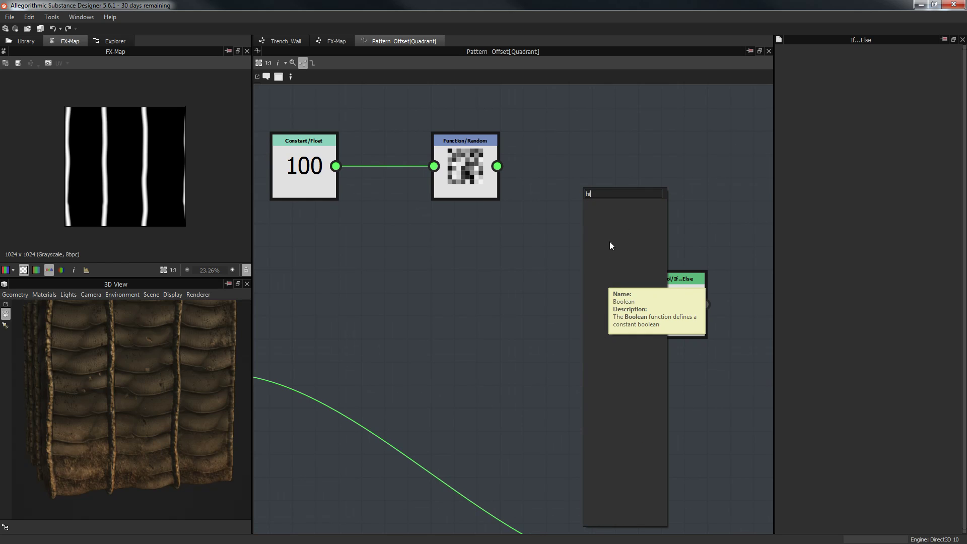
{"action": "key", "text": "BackSpace"}
{"action": "key", "text": "BackSpace"}
{"action": "type", "text": "great"}
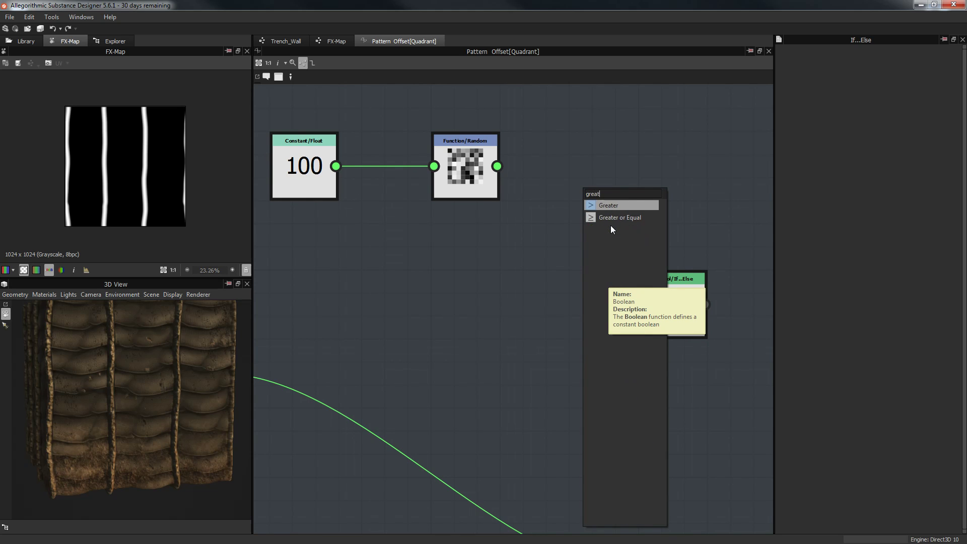
{"action": "key", "text": "Return"}
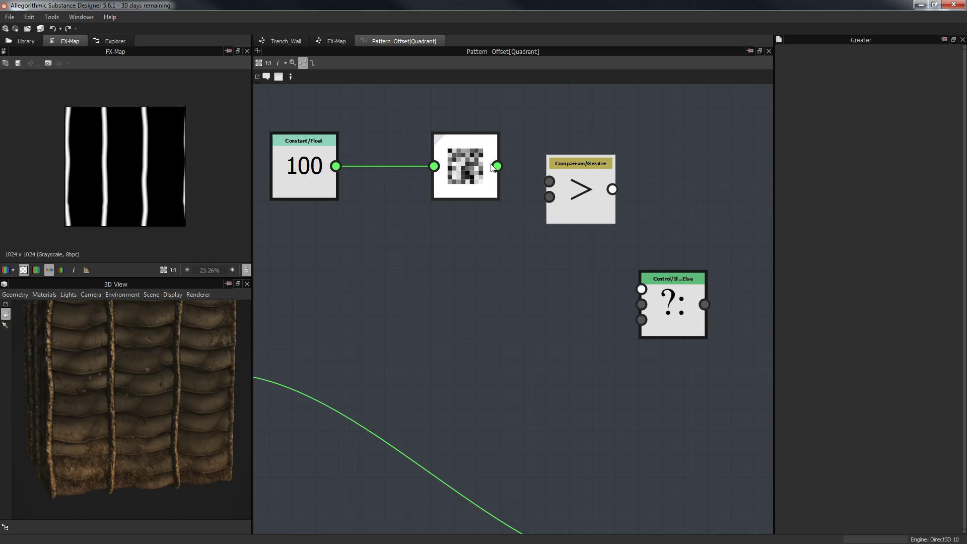
Connect Random to the first input of Greater, and the Greater result to the If...Else condition input
{"action": "left_click_drag", "start_coordinate": [497, 167], "coordinate": [561, 184]}
{"action": "left_click_drag", "start_coordinate": [695, 311], "coordinate": [718, 264]}
{"action": "left_click_drag", "start_coordinate": [612, 190], "coordinate": [672, 246]}
{"action": "middle_click_drag", "start_coordinate": [473, 255], "coordinate": [521, 276]}
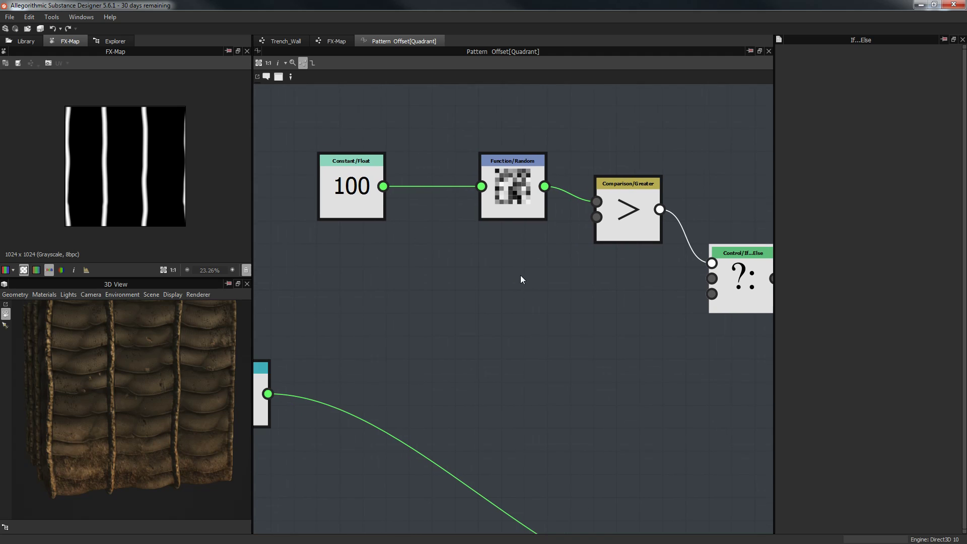
Add a Float constant set to 50 and connect it to the second input of the Greater node
{"action": "key", "text": "space"}
{"action": "type", "text": "f"}
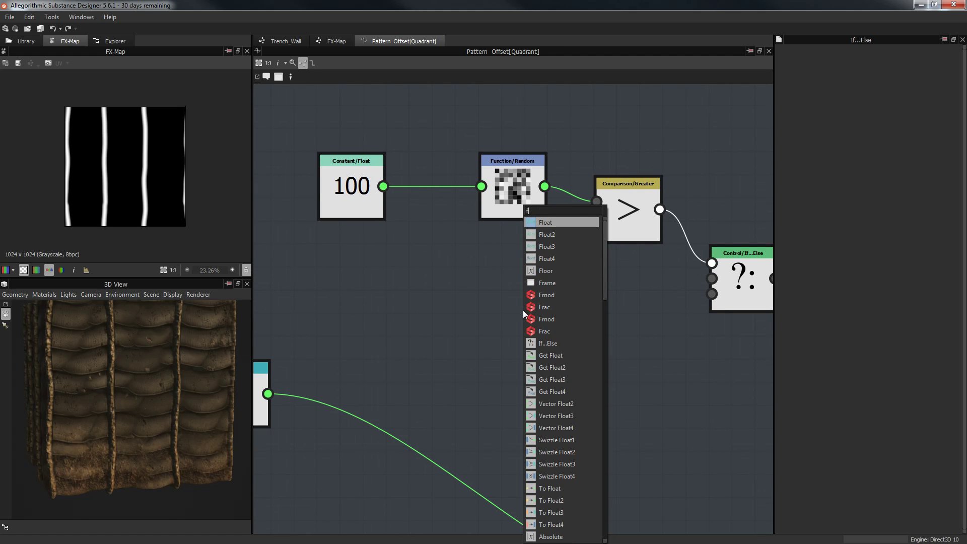
{"action": "key", "text": "Return"}
{"action": "left_click_drag", "start_coordinate": [504, 323], "coordinate": [436, 342]}
{"action": "scroll", "coordinate": [626, 333], "scroll_direction": "down", "scroll_amount": 2}
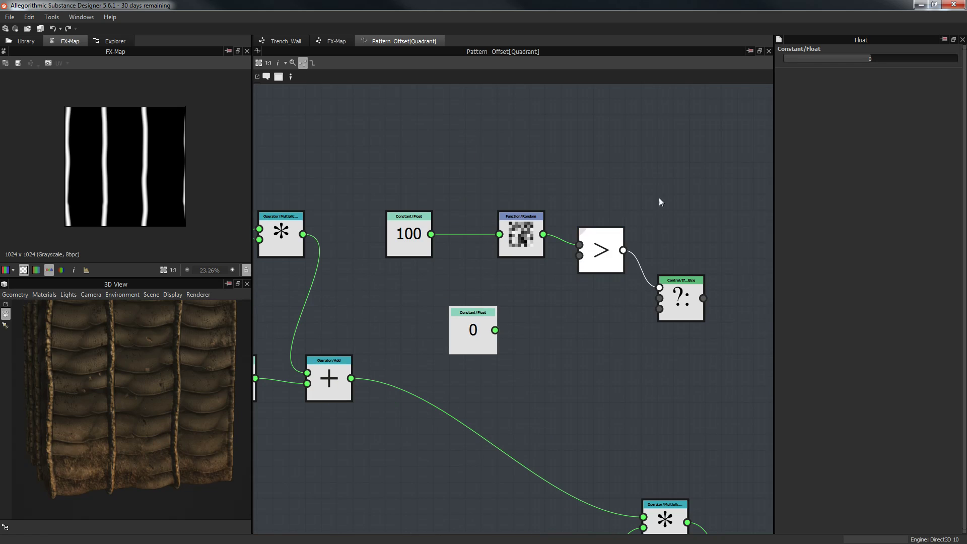
{"action": "double_click", "coordinate": [866, 58]}
{"action": "type", "text": "50"}
{"action": "key", "text": "Return"}
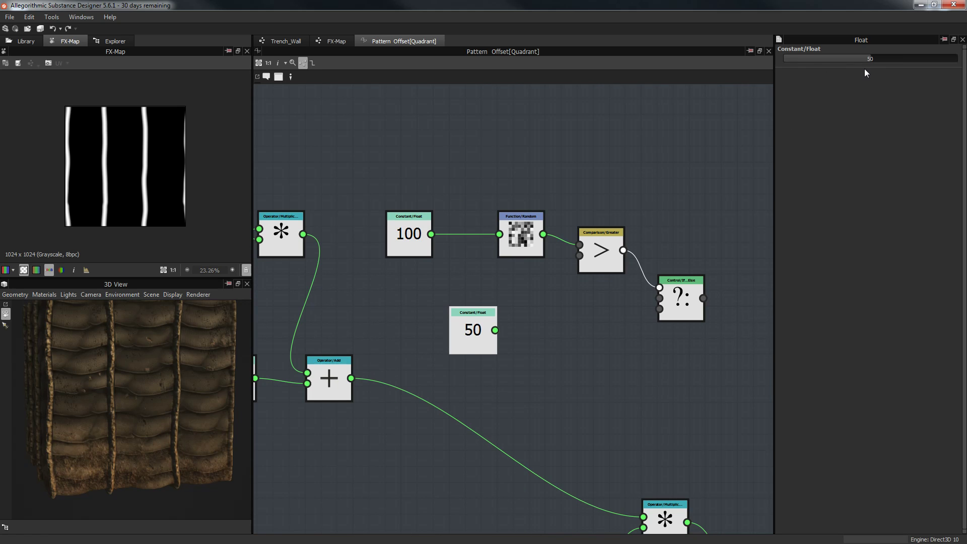
{"action": "left_click_drag", "start_coordinate": [495, 330], "coordinate": [580, 255]}
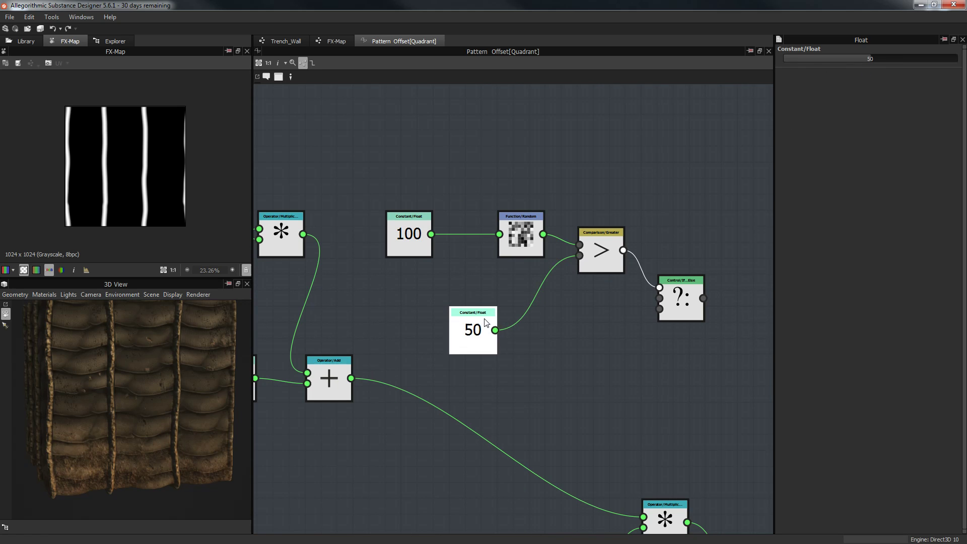
Rearrange the nodes: raise the 100, Random and 50 nodes, and spread Greater and If...Else further right
{"action": "left_click_drag", "start_coordinate": [403, 166], "coordinate": [506, 365]}
{"action": "left_click_drag", "start_coordinate": [528, 220], "coordinate": [527, 123]}
{"action": "left_click", "coordinate": [502, 336]}
{"action": "left_click", "coordinate": [614, 263]}
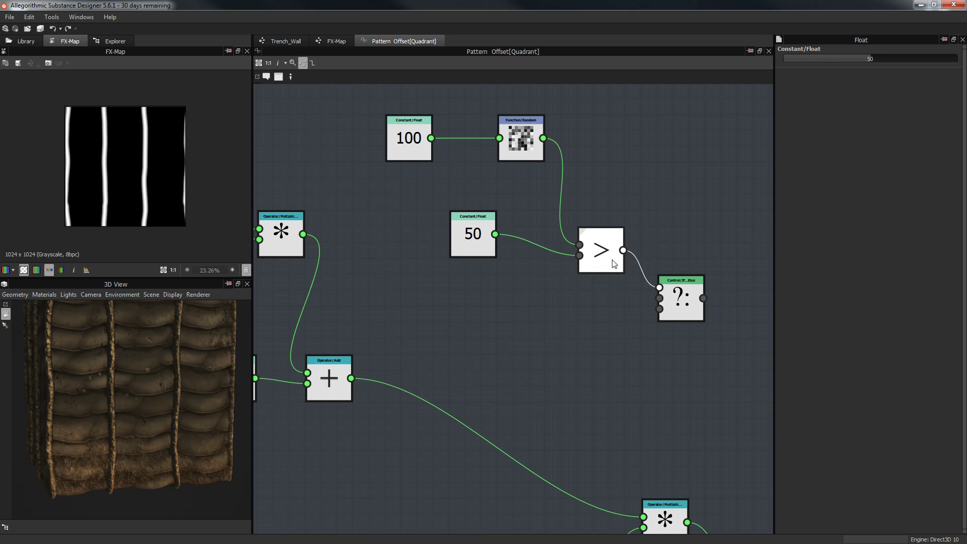
{"action": "left_click_drag", "start_coordinate": [613, 260], "coordinate": [629, 244]}
{"action": "left_click_drag", "start_coordinate": [683, 305], "coordinate": [715, 289]}
{"action": "middle_click_drag", "start_coordinate": [637, 338], "coordinate": [545, 304]}
{"action": "left_click", "coordinate": [486, 307]}
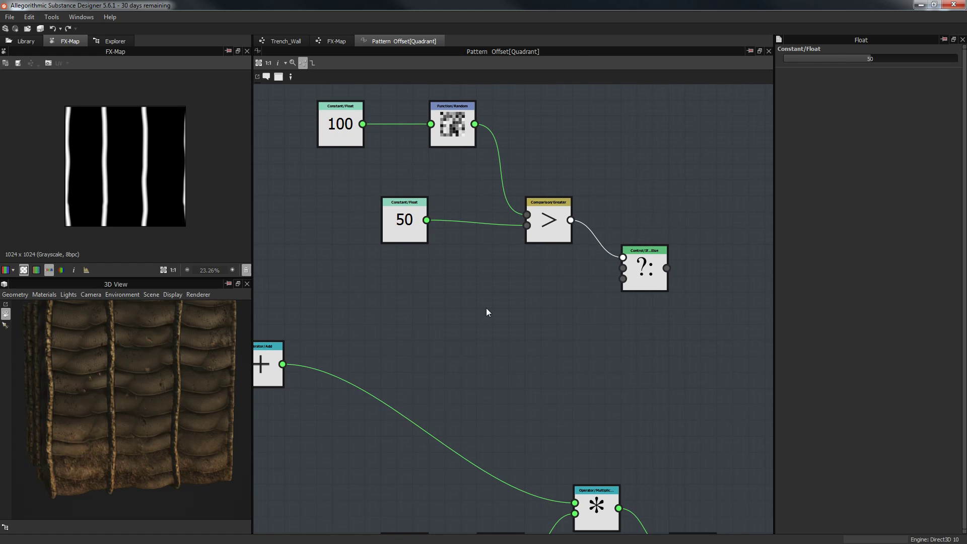
Add another Float constant below the 50 node and set its value to 1
{"action": "key", "text": "space"}
{"action": "type", "text": "floa"}
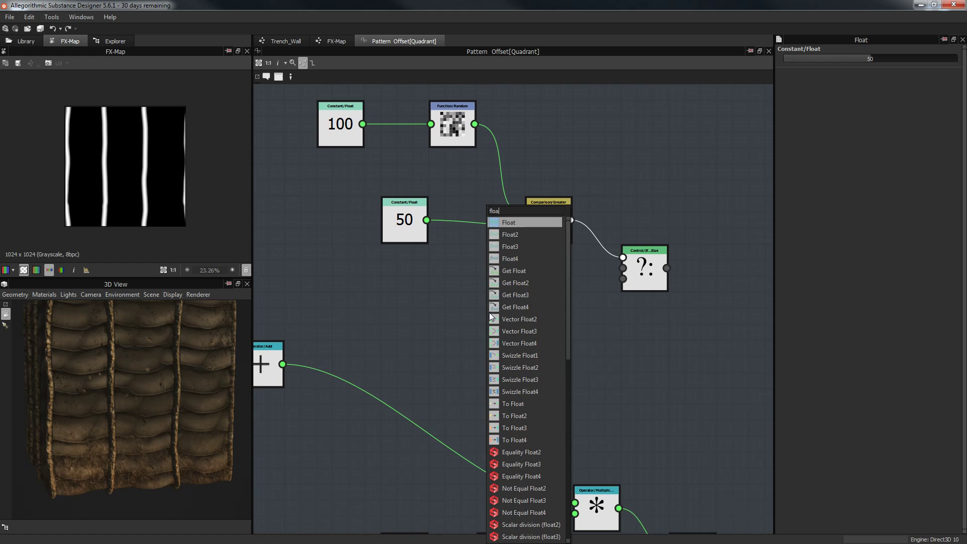
{"action": "key", "text": "Return"}
{"action": "double_click", "coordinate": [880, 56]}
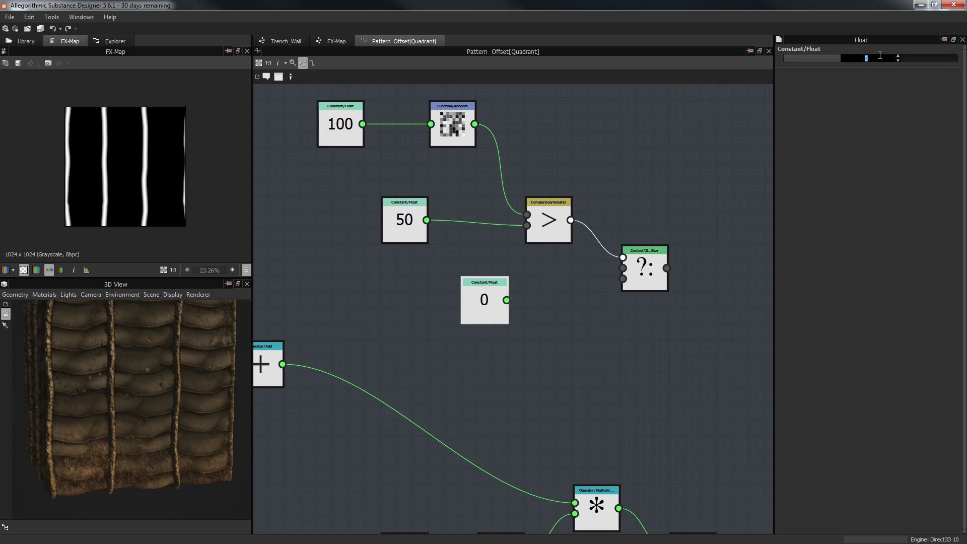
{"action": "type", "text": "1"}
{"action": "key", "text": "Return"}
Add a Negation operator node beside the constant with value 1
{"action": "key", "text": "space"}
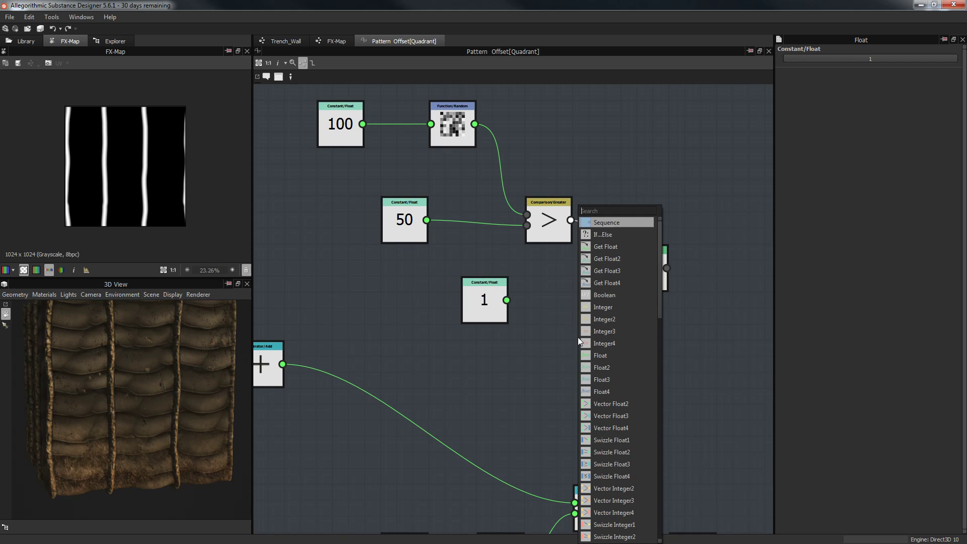
{"action": "type", "text": "neg"}
{"action": "key", "text": "Return"}
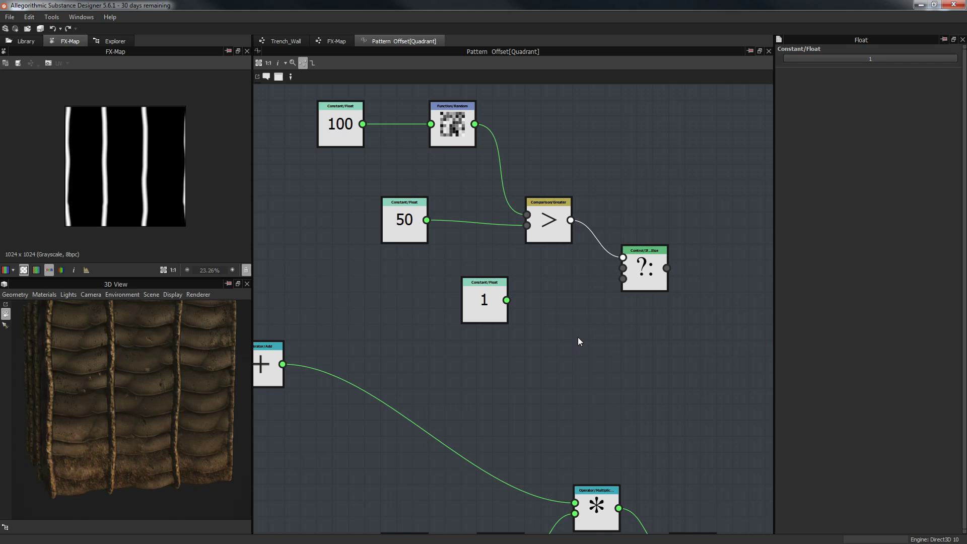
{"action": "left_click", "coordinate": [499, 313]}
{"action": "key", "text": "ctrl+d"}
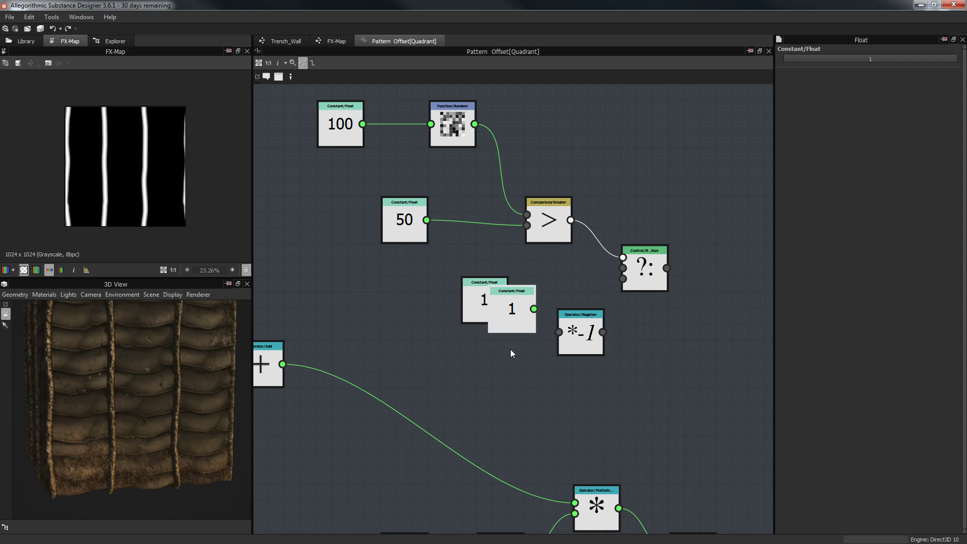
{"action": "left_click_drag", "start_coordinate": [519, 301], "coordinate": [510, 368]}
{"action": "double_click", "coordinate": [865, 59]}
{"action": "type", "text": "-1"}
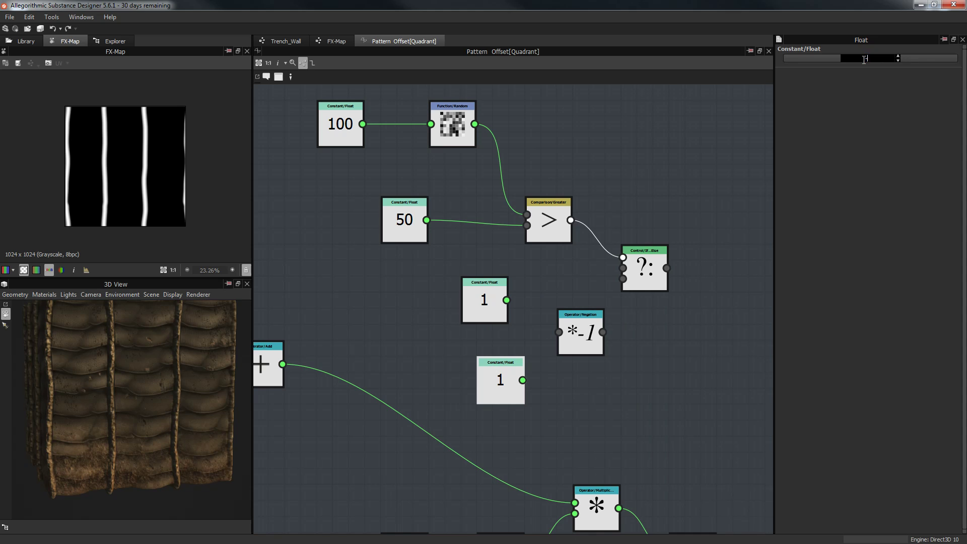
{"action": "key", "text": "Return"}
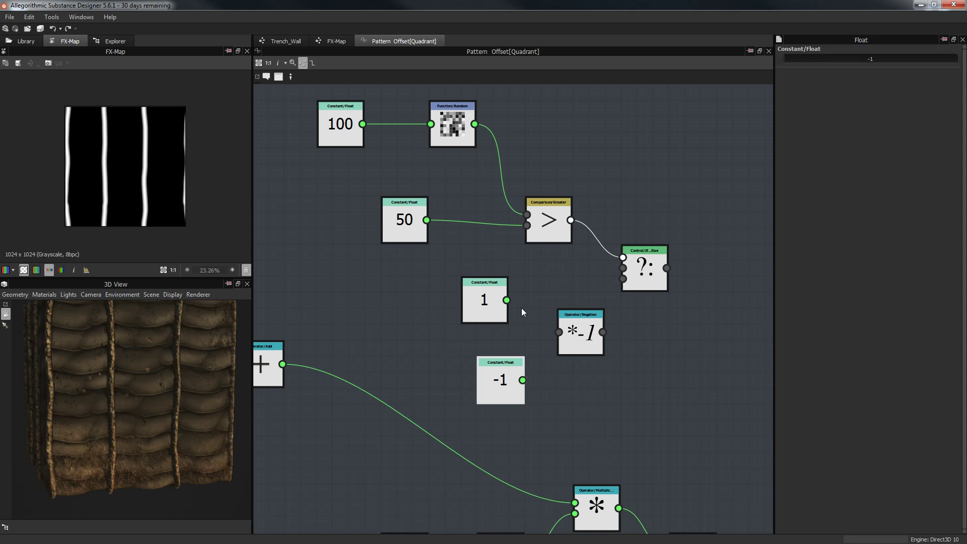
{"action": "key", "text": "Delete"}
Connect the 1 constant directly to the second If...Else input and through Negation to the third, spacing the constant away from Negation
{"action": "left_click_drag", "start_coordinate": [507, 300], "coordinate": [623, 279]}
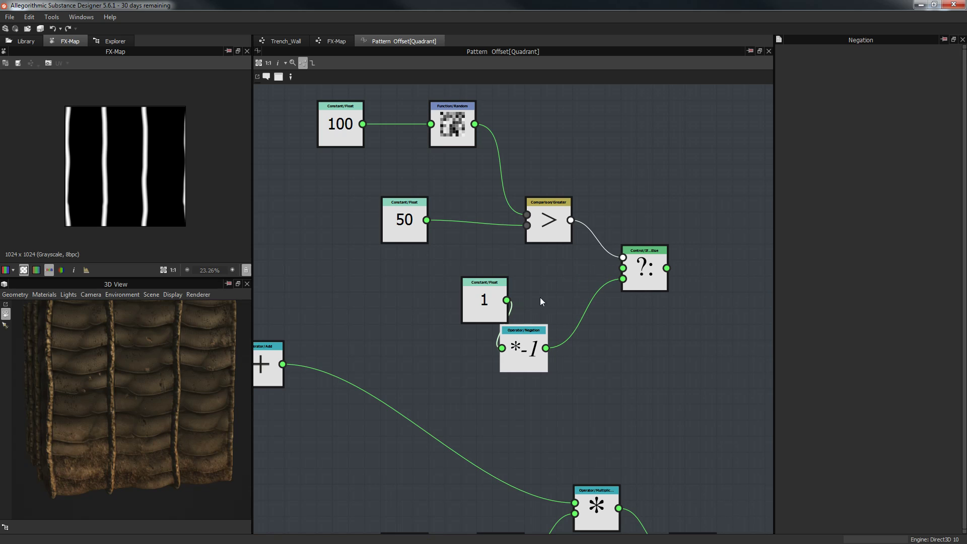
{"action": "left_click_drag", "start_coordinate": [508, 300], "coordinate": [626, 292]}
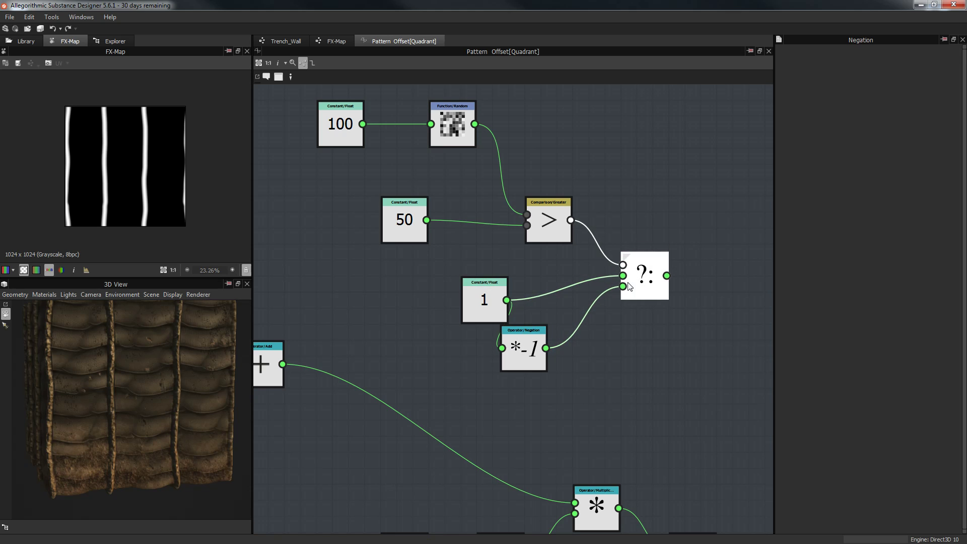
{"action": "left_click_drag", "start_coordinate": [471, 309], "coordinate": [436, 328]}
{"action": "left_click", "coordinate": [510, 340]}
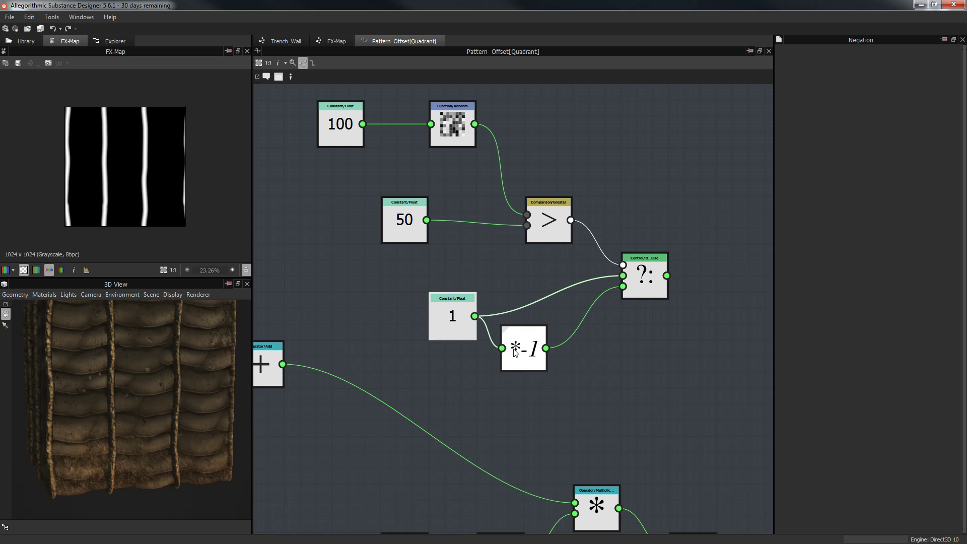
Move the whole random-sign branch up and slightly left, clear of the existing offset nodes
{"action": "scroll", "coordinate": [480, 283], "scroll_direction": "down", "scroll_amount": 2}
{"action": "left_click_drag", "start_coordinate": [380, 127], "coordinate": [598, 334]}
{"action": "left_click_drag", "start_coordinate": [592, 295], "coordinate": [564, 179]}
{"action": "middle_click_drag", "start_coordinate": [590, 231], "coordinate": [613, 286]}
{"action": "left_click", "coordinate": [613, 169]}
{"action": "middle_click_drag", "start_coordinate": [613, 169], "coordinate": [634, 189]}
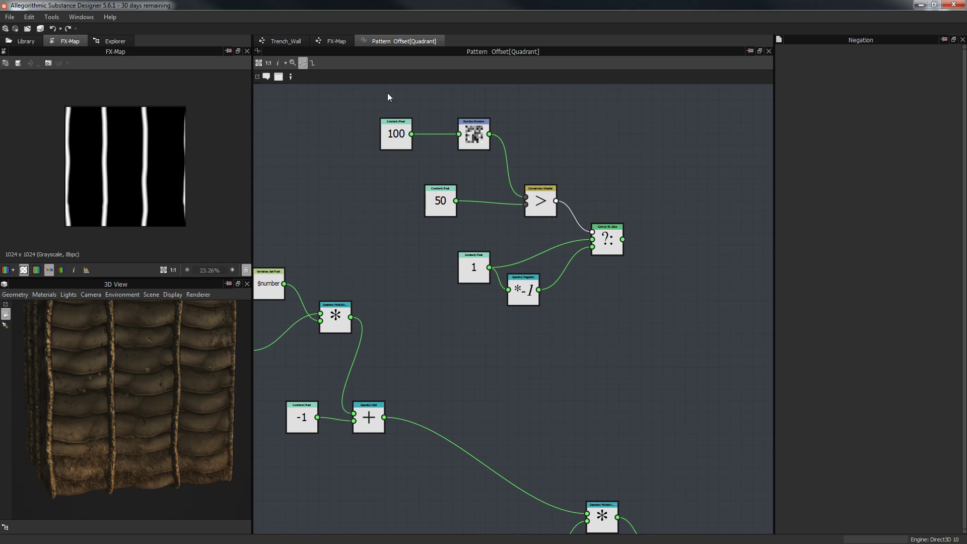
Tidy the branch by moving the 100, Random and 50 nodes closer to the Greater node
{"action": "left_click_drag", "start_coordinate": [388, 92], "coordinate": [470, 158]}
{"action": "left_click_drag", "start_coordinate": [435, 207], "coordinate": [465, 226]}
{"action": "left_click", "coordinate": [399, 160]}
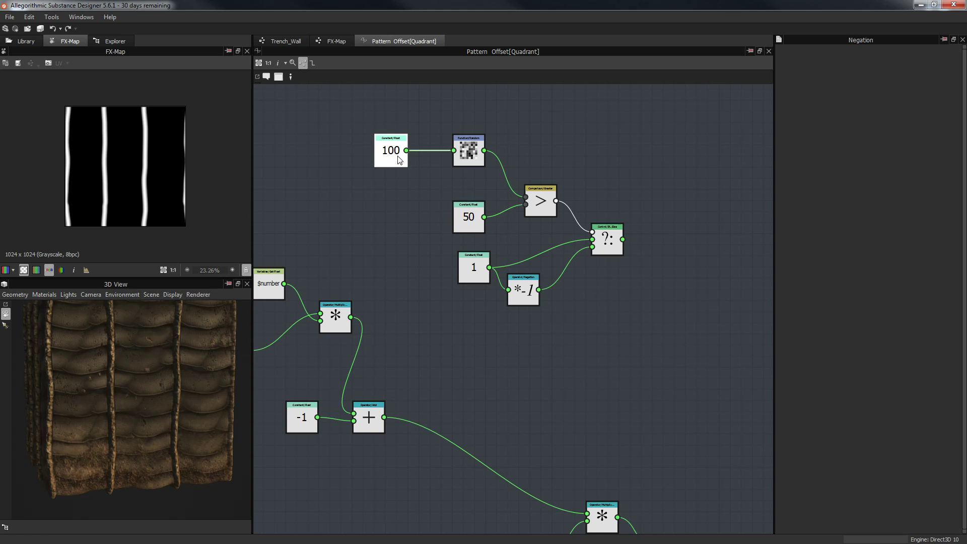
{"action": "left_click_drag", "start_coordinate": [399, 160], "coordinate": [410, 160]}
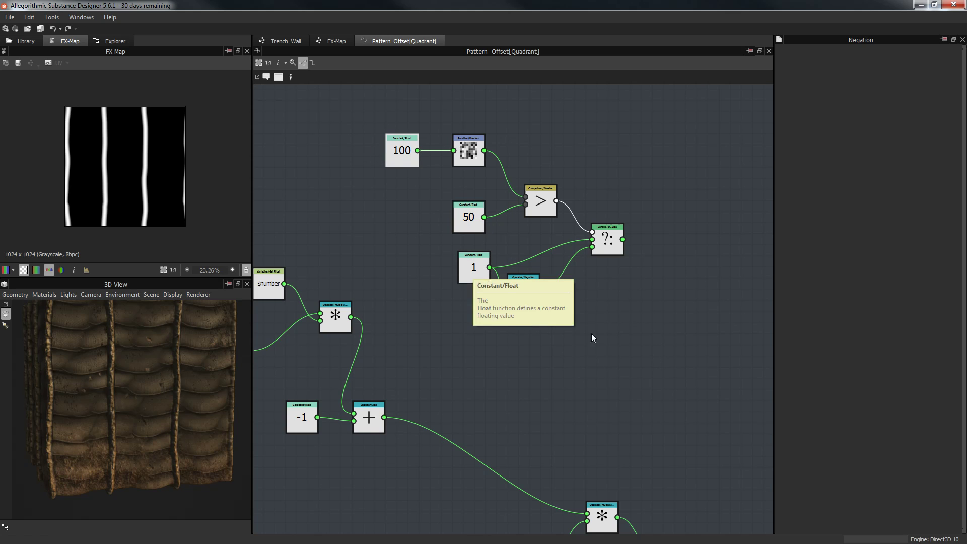
Add a Float constant set to 0.1 in the free space below the Negation node
{"action": "middle_click_drag", "start_coordinate": [558, 329], "coordinate": [552, 272]}
{"action": "key", "text": "space"}
{"action": "type", "text": "float"}
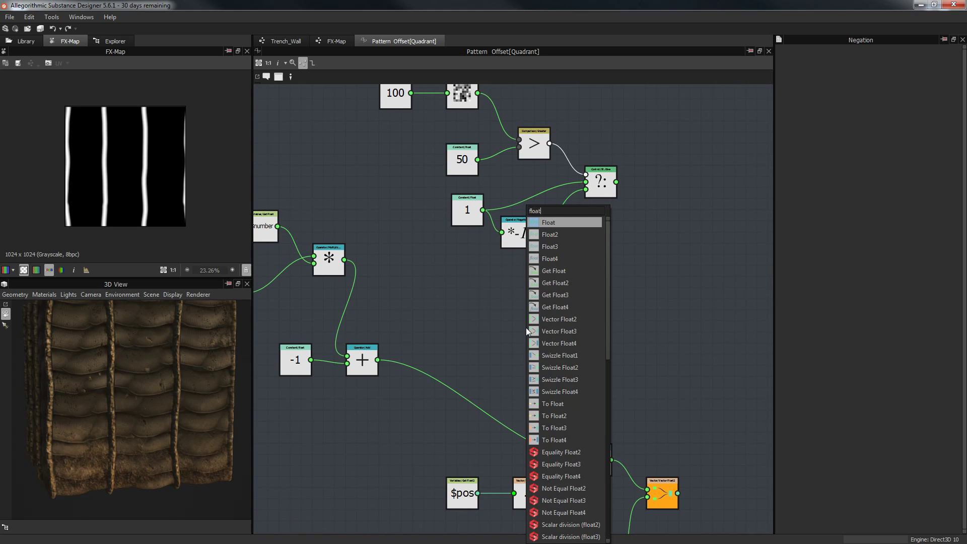
{"action": "key", "text": "Return"}
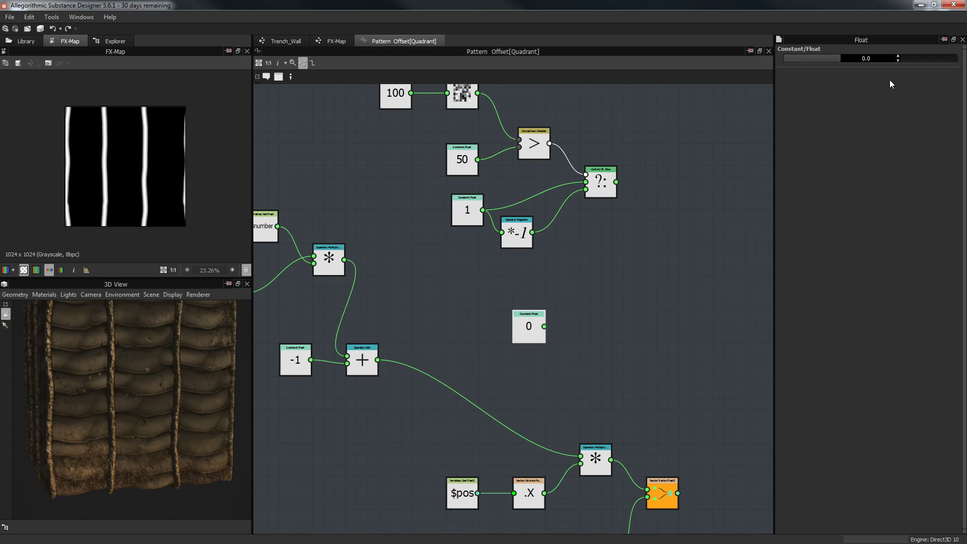
{"action": "key", "text": "BackSpace"}
{"action": "type", "text": "1"}
{"action": "key", "text": "Return"}
{"action": "left_click_drag", "start_coordinate": [534, 324], "coordinate": [490, 324]}
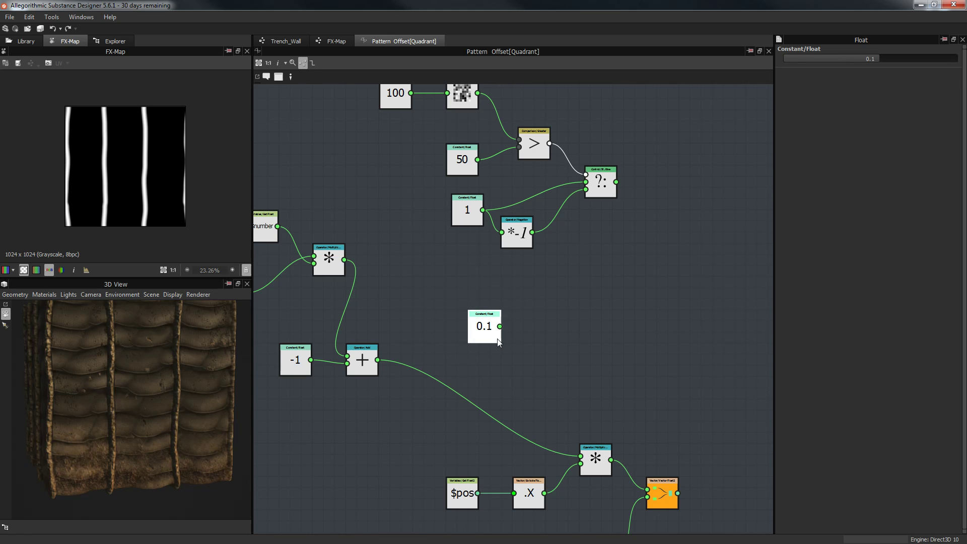
Add a Random node fed by the 0.1 constant
{"action": "key", "text": "space"}
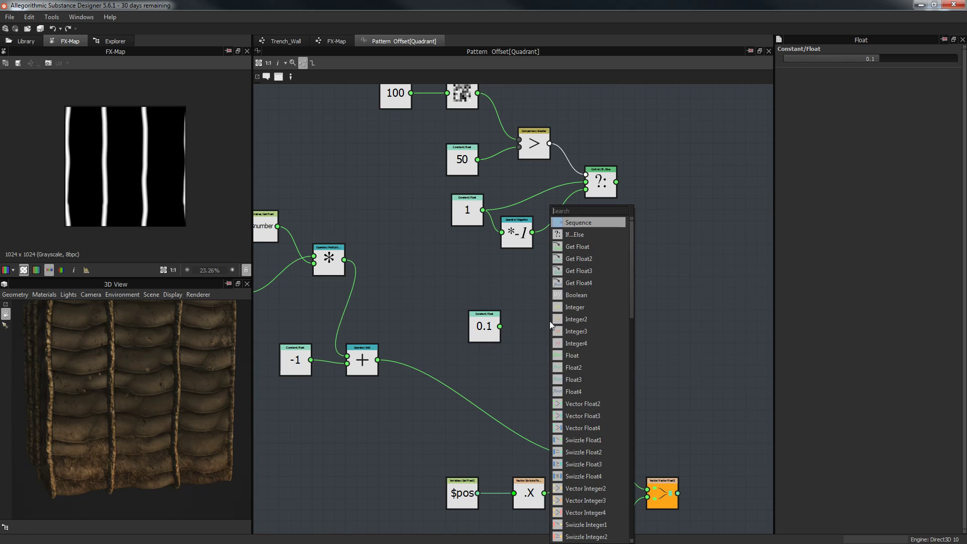
{"action": "type", "text": "ra"}
{"action": "key", "text": "Return"}
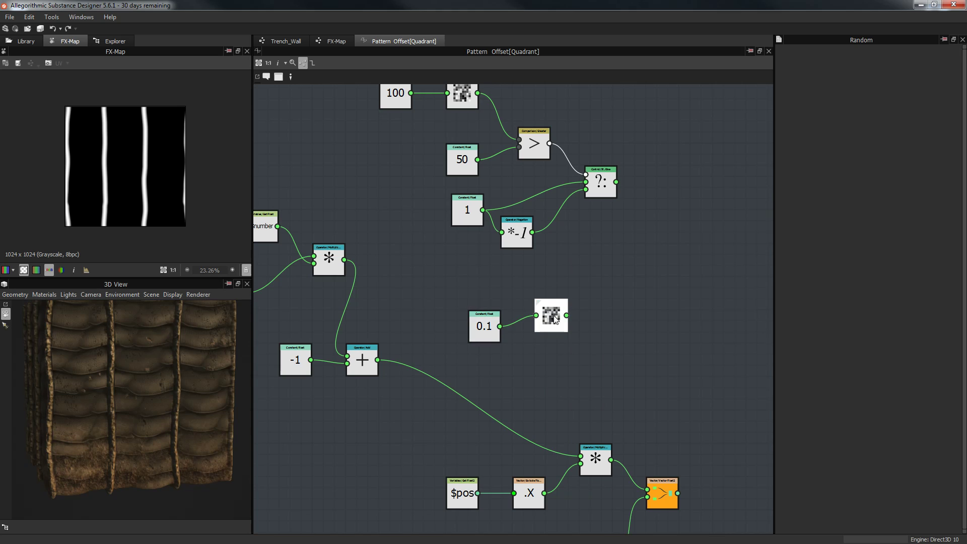
Line up the 0.1 constant and its Random node in a row below the 1 and Negation nodes
{"action": "left_click_drag", "start_coordinate": [500, 327], "coordinate": [566, 334]}
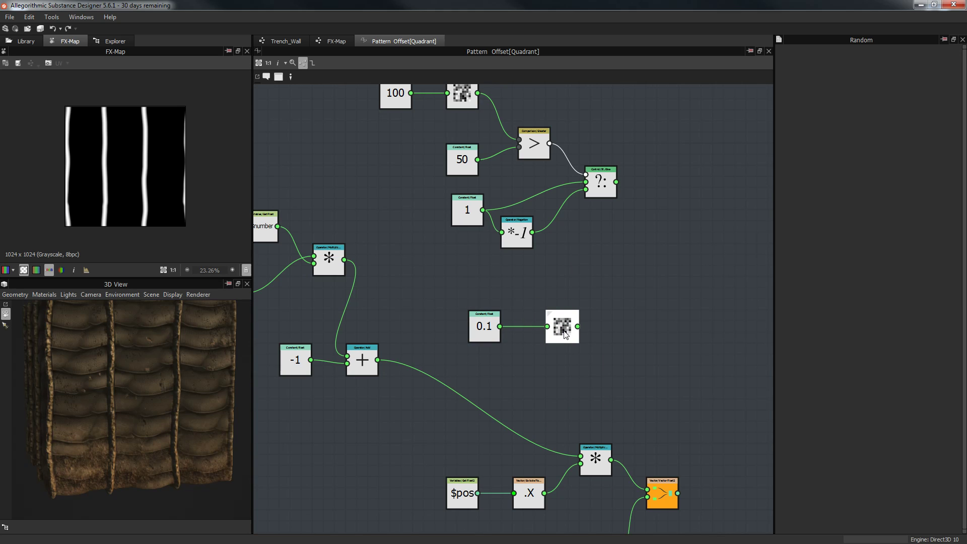
{"action": "left_click_drag", "start_coordinate": [443, 300], "coordinate": [525, 292]}
{"action": "left_click", "coordinate": [499, 315]}
{"action": "left_click_drag", "start_coordinate": [451, 297], "coordinate": [462, 297]}
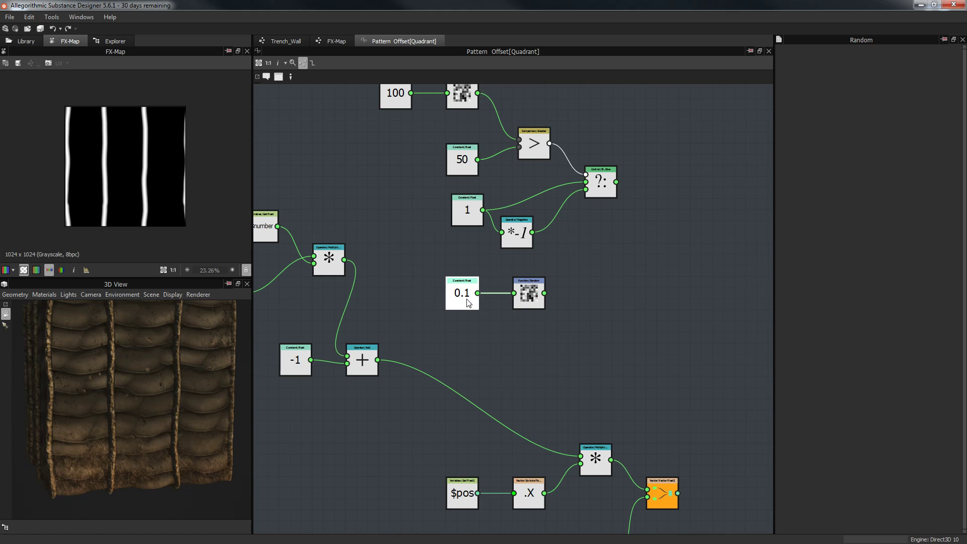
Add a Multiplication node combining the If...Else output with the 0.1 Random output, and place it in the Random node's row
{"action": "scroll", "coordinate": [542, 333], "scroll_direction": "up", "scroll_amount": 1}
{"action": "middle_click_drag", "start_coordinate": [544, 335], "coordinate": [612, 243]}
{"action": "right_click", "coordinate": [609, 275]}
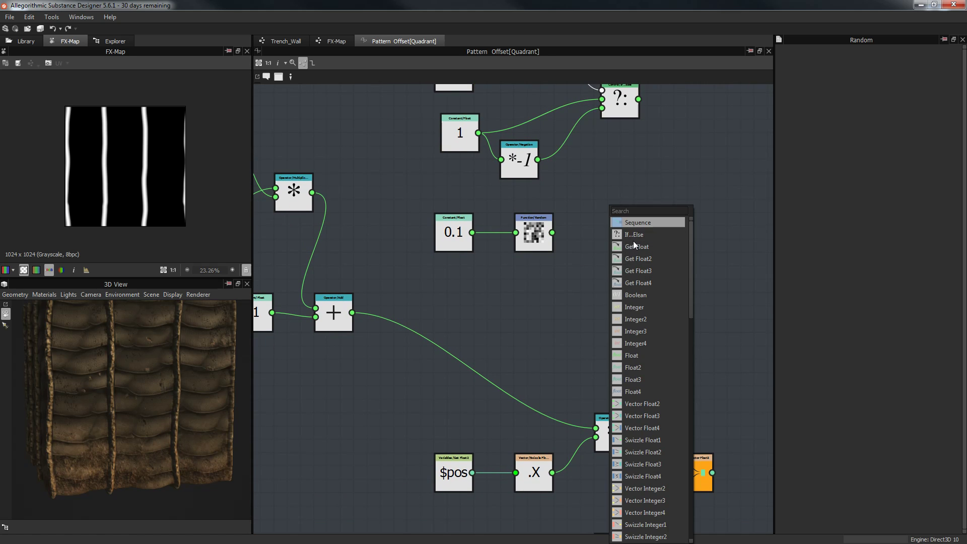
{"action": "type", "text": "mul"}
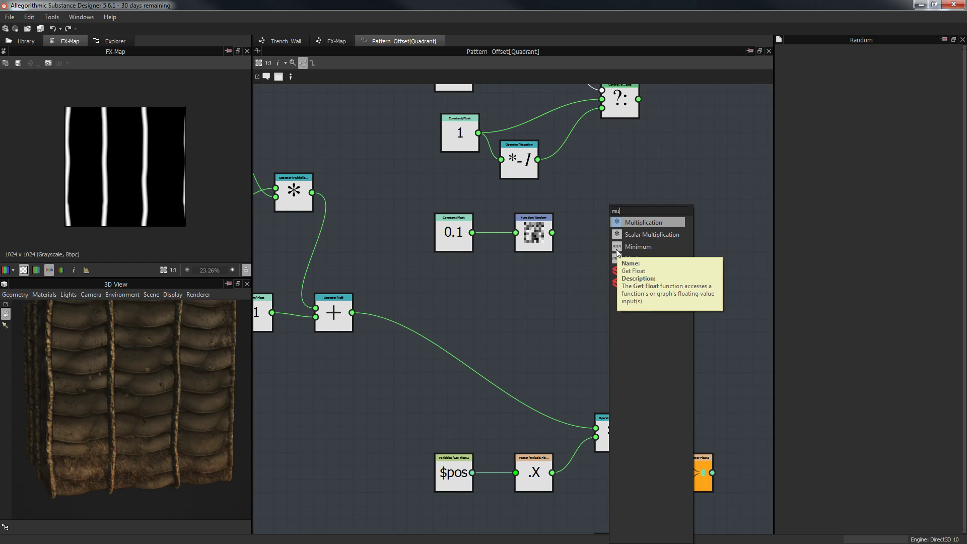
{"action": "key", "text": "Return"}
{"action": "left_click_drag", "start_coordinate": [553, 232], "coordinate": [596, 277]}
{"action": "left_click_drag", "start_coordinate": [638, 99], "coordinate": [596, 268]}
{"action": "scroll", "coordinate": [623, 172], "scroll_direction": "down", "scroll_amount": 2}
{"action": "scroll", "coordinate": [650, 167], "scroll_direction": "up", "scroll_amount": 4}
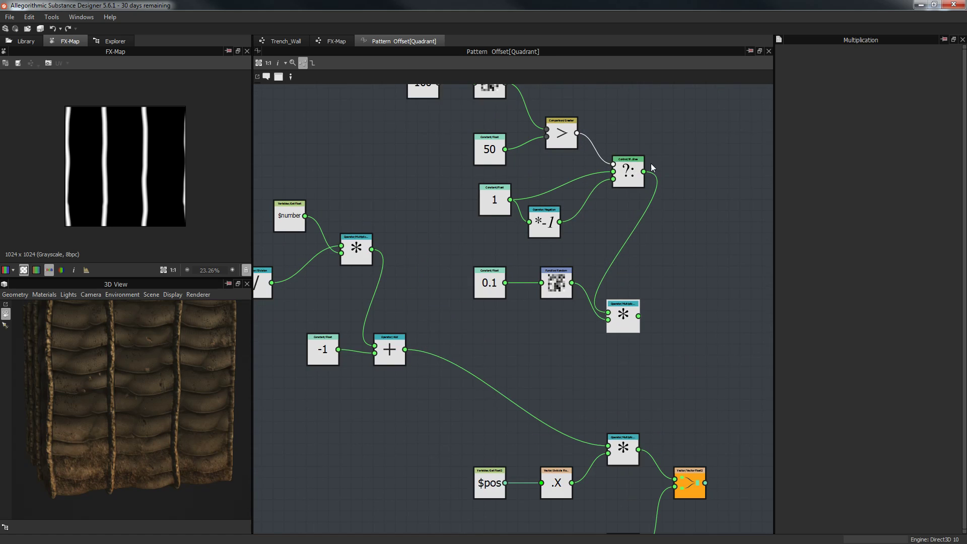
{"action": "left_click_drag", "start_coordinate": [609, 349], "coordinate": [657, 316]}
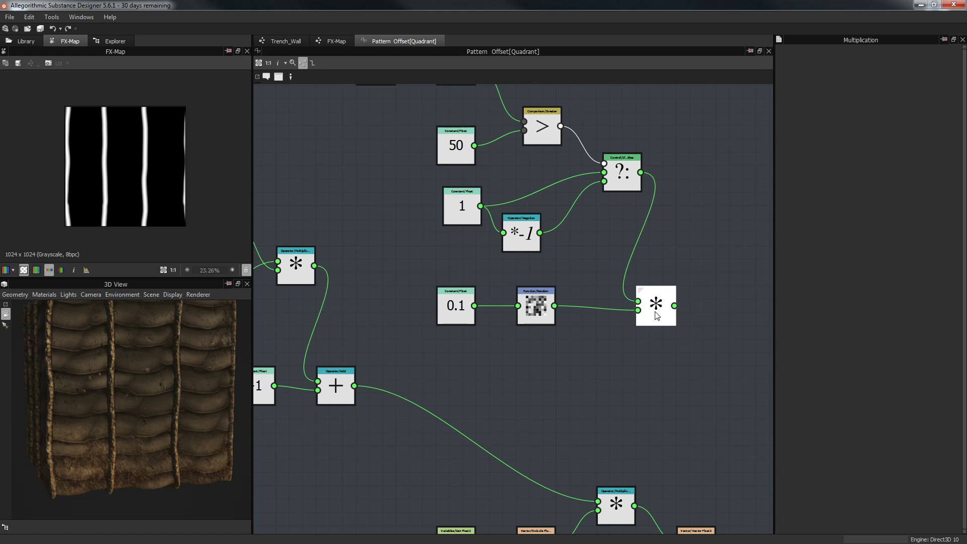
Add an Add node fed by the new Multiplication and place it between the -1 Add node and the final Multiplication
{"action": "middle_click_drag", "start_coordinate": [533, 374], "coordinate": [593, 275]}
{"action": "scroll", "coordinate": [571, 285], "scroll_direction": "down", "scroll_amount": 1}
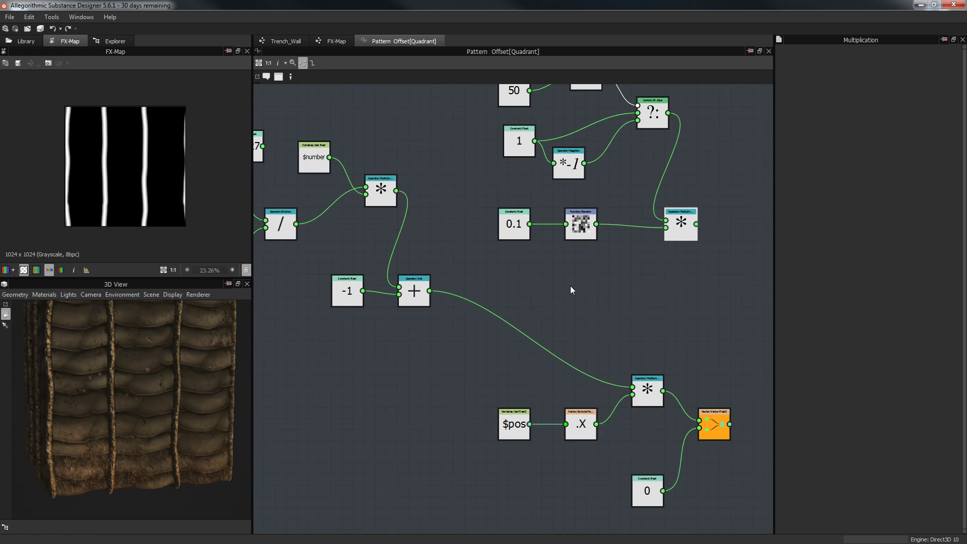
{"action": "key", "text": "space"}
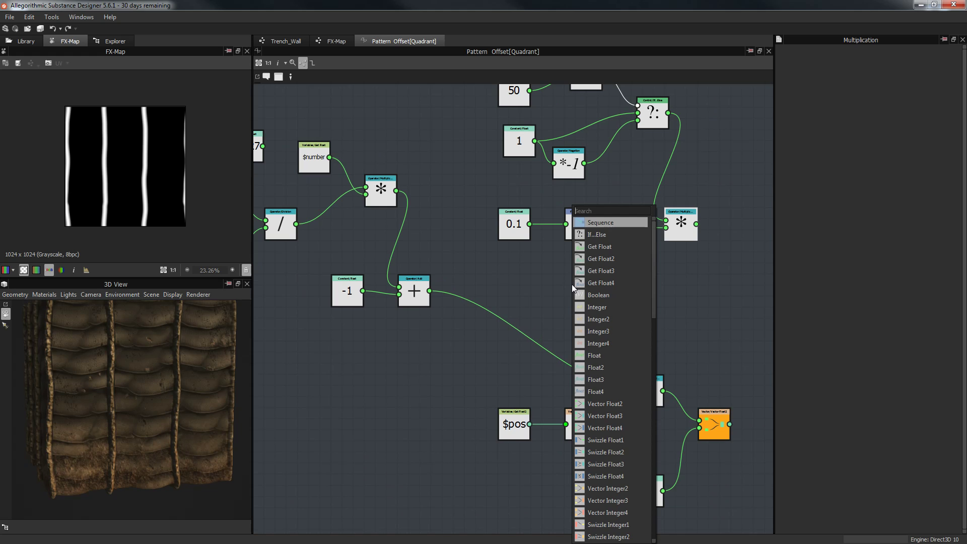
{"action": "type", "text": "add"}
{"action": "key", "text": "Return"}
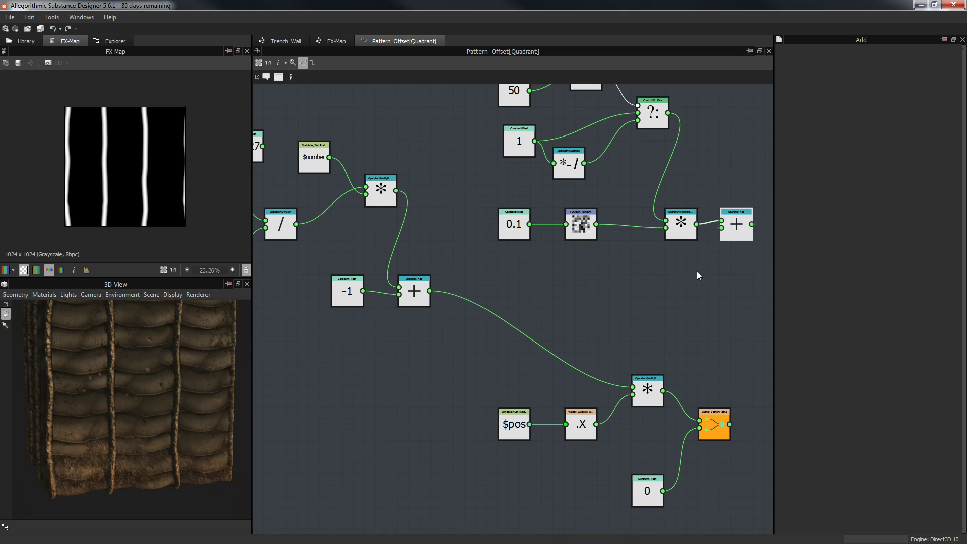
{"action": "left_click_drag", "start_coordinate": [736, 225], "coordinate": [536, 305]}
{"action": "scroll", "coordinate": [543, 301], "scroll_direction": "up", "scroll_amount": 3}
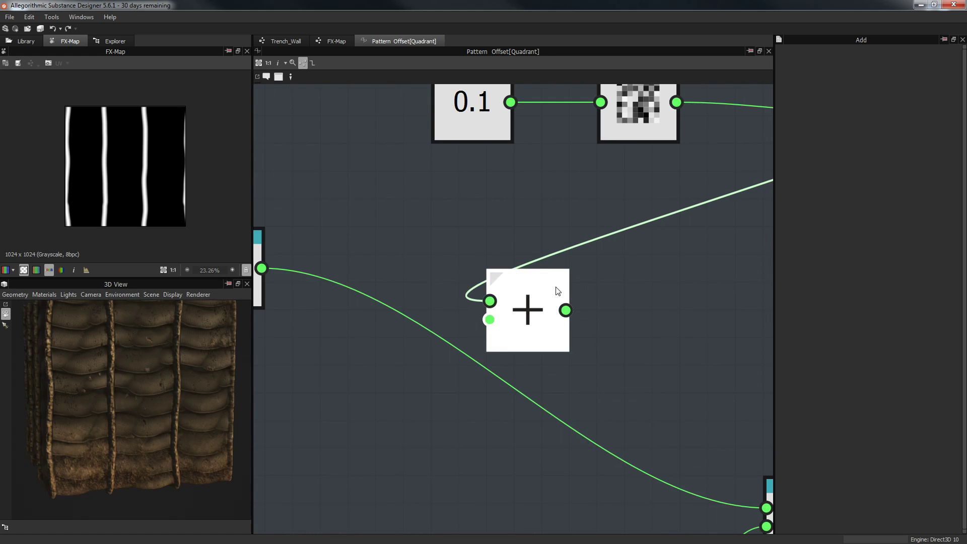
Route the -1 Add node's output through the new Add node into the final Multiplication, and shift the new Add above .X
{"action": "scroll", "coordinate": [558, 292], "scroll_direction": "down", "scroll_amount": 3}
{"action": "left_click_drag", "start_coordinate": [388, 278], "coordinate": [633, 394]}
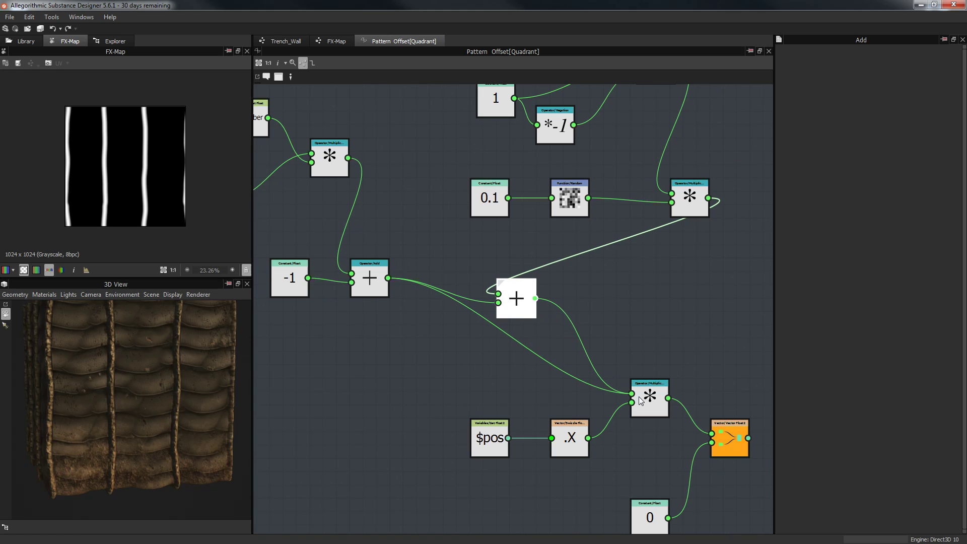
{"action": "left_click", "coordinate": [666, 433]}
{"action": "scroll", "coordinate": [153, 197], "scroll_direction": "up", "scroll_amount": 1}
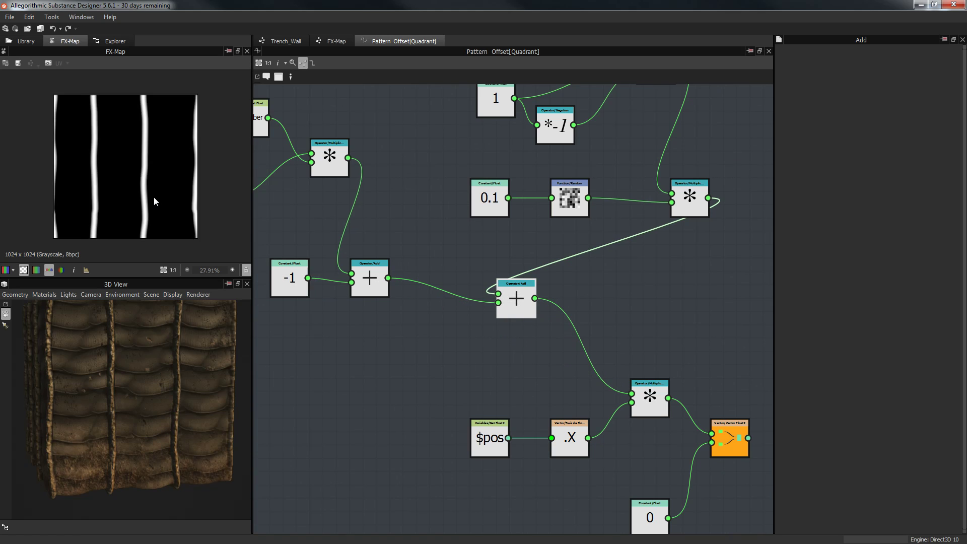
{"action": "scroll", "coordinate": [156, 212], "scroll_direction": "up", "scroll_amount": 1}
{"action": "scroll", "coordinate": [159, 227], "scroll_direction": "down", "scroll_amount": 2}
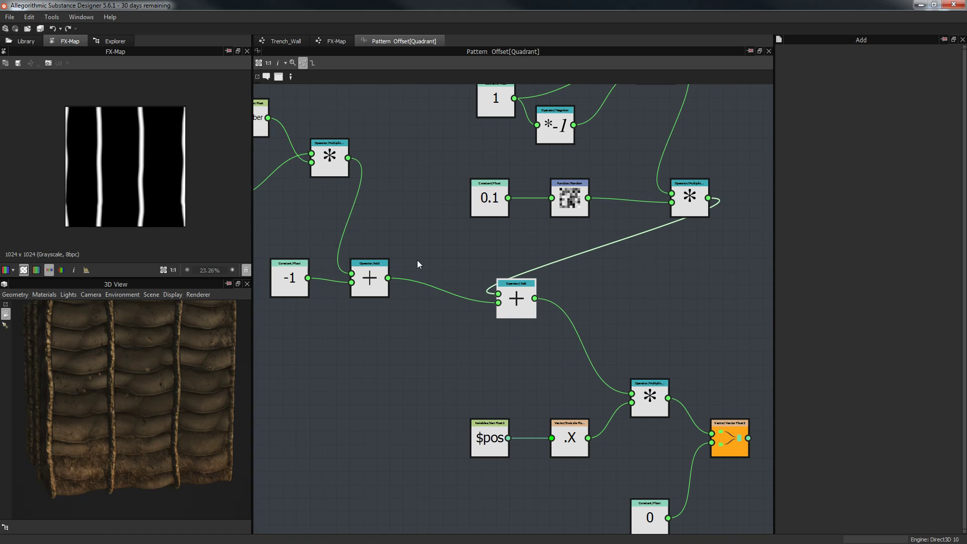
{"action": "left_click_drag", "start_coordinate": [524, 290], "coordinate": [577, 318]}
Try 0.878 in the constant feeding the lower Random node and set it back to 0.1
{"action": "left_click", "coordinate": [490, 197]}
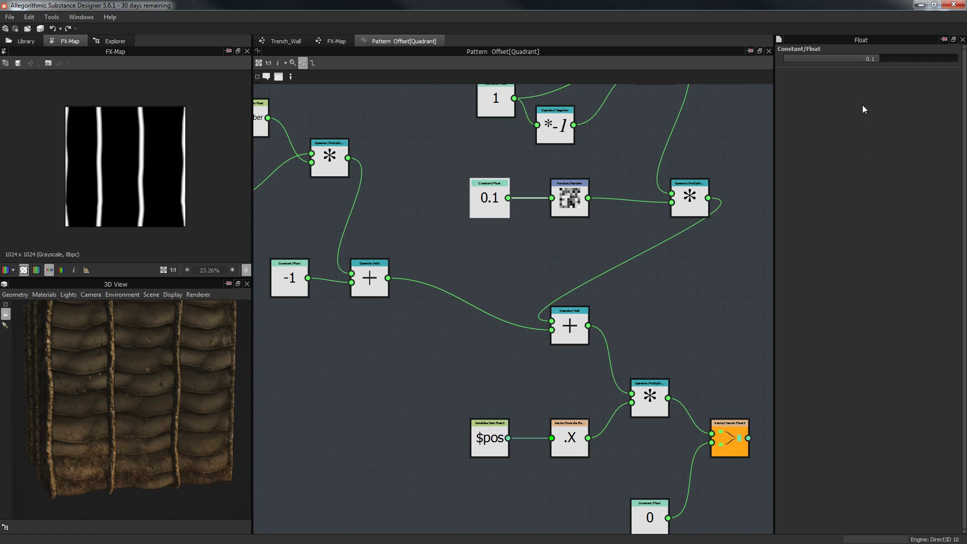
{"action": "left_click_drag", "start_coordinate": [896, 60], "coordinate": [949, 62]}
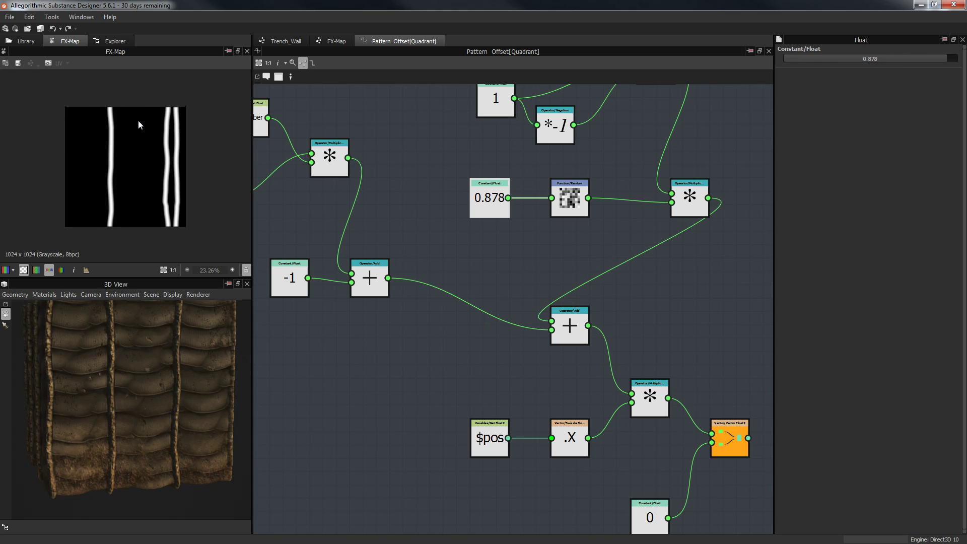
{"action": "scroll", "coordinate": [125, 162], "scroll_direction": "down", "scroll_amount": 3}
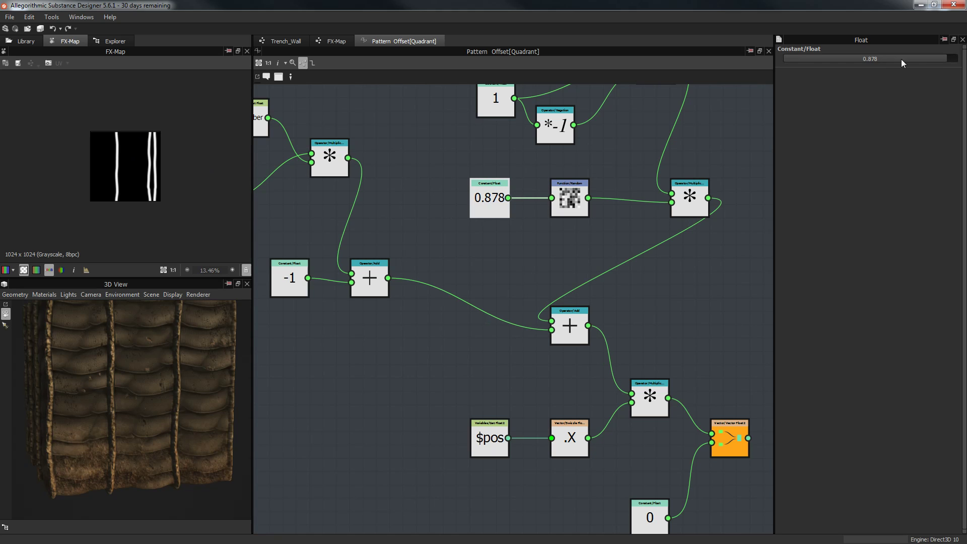
{"action": "double_click", "coordinate": [882, 57]}
{"action": "type", "text": "0.1"}
{"action": "key", "text": "Return"}
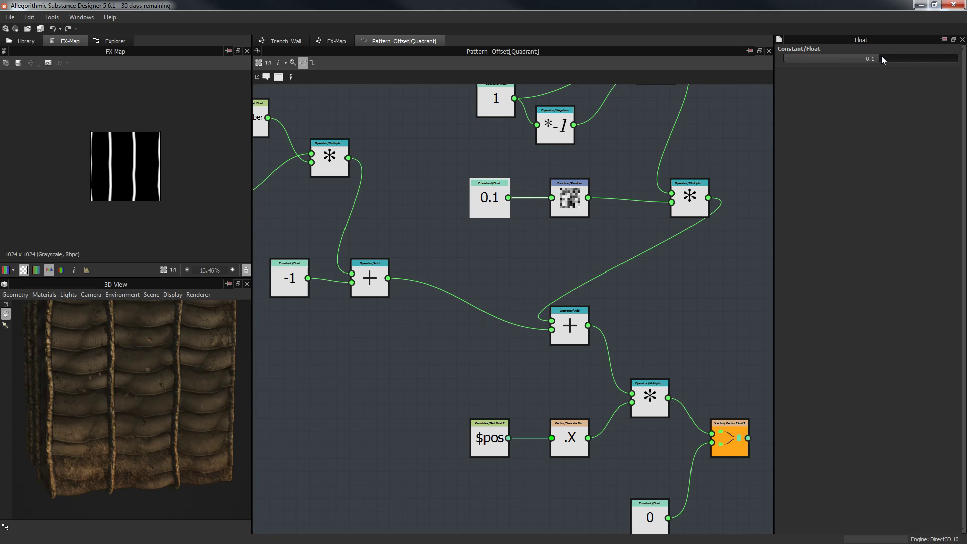
Try 0.3 in the constant feeding the lower Random node
{"action": "double_click", "coordinate": [882, 59]}
{"action": "type", "text": "0.3"}
{"action": "key", "text": "Return"}
{"action": "scroll", "coordinate": [319, 186], "scroll_direction": "up", "scroll_amount": 1}
{"action": "scroll", "coordinate": [152, 178], "scroll_direction": "up", "scroll_amount": 2}
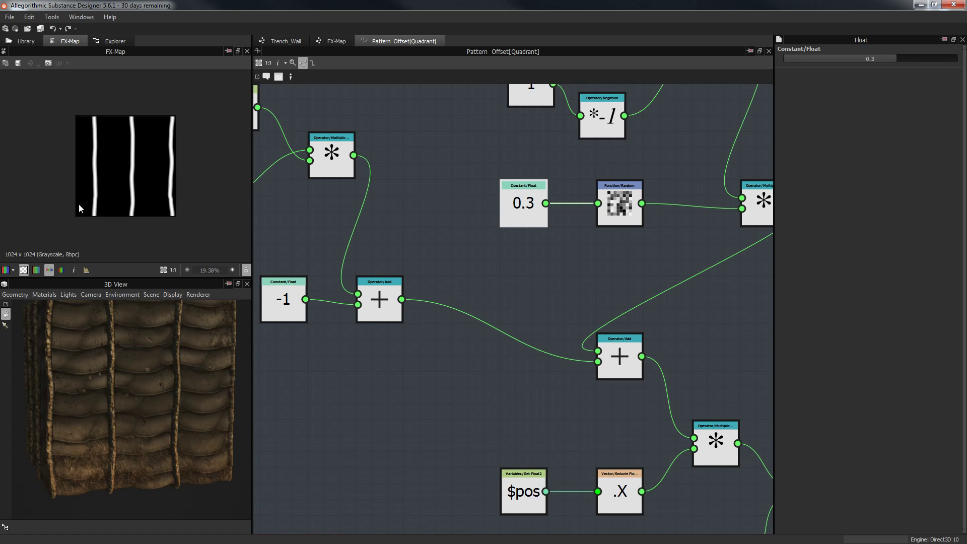
Set the constant feeding the lower Random node to 0.08
{"action": "middle_click_drag", "start_coordinate": [655, 240], "coordinate": [546, 297]}
{"action": "scroll", "coordinate": [525, 271], "scroll_direction": "down", "scroll_amount": 1}
{"action": "middle_click_drag", "start_coordinate": [455, 127], "coordinate": [455, 186]}
{"action": "scroll", "coordinate": [455, 187], "scroll_direction": "down", "scroll_amount": 1}
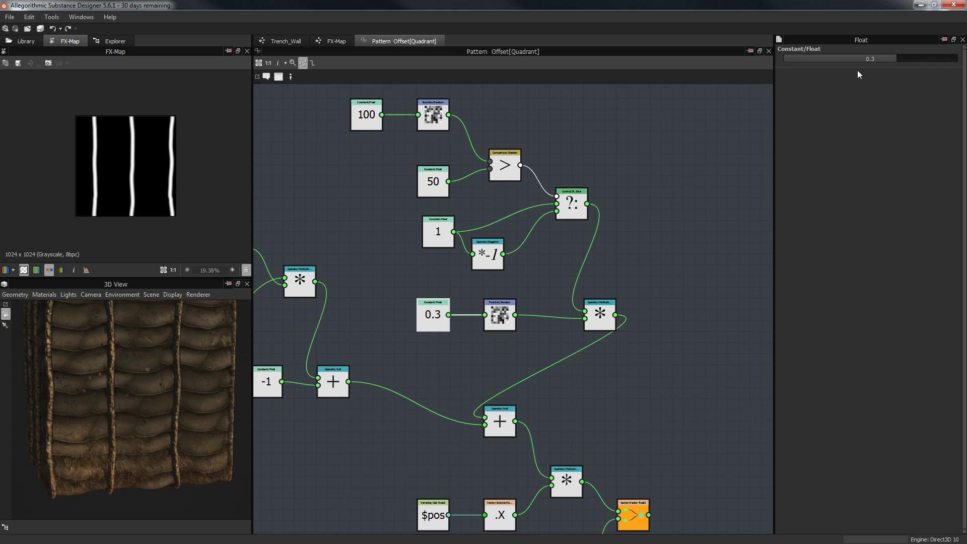
{"action": "double_click", "coordinate": [891, 59]}
{"action": "type", "text": "0.08"}
{"action": "key", "text": "Return"}
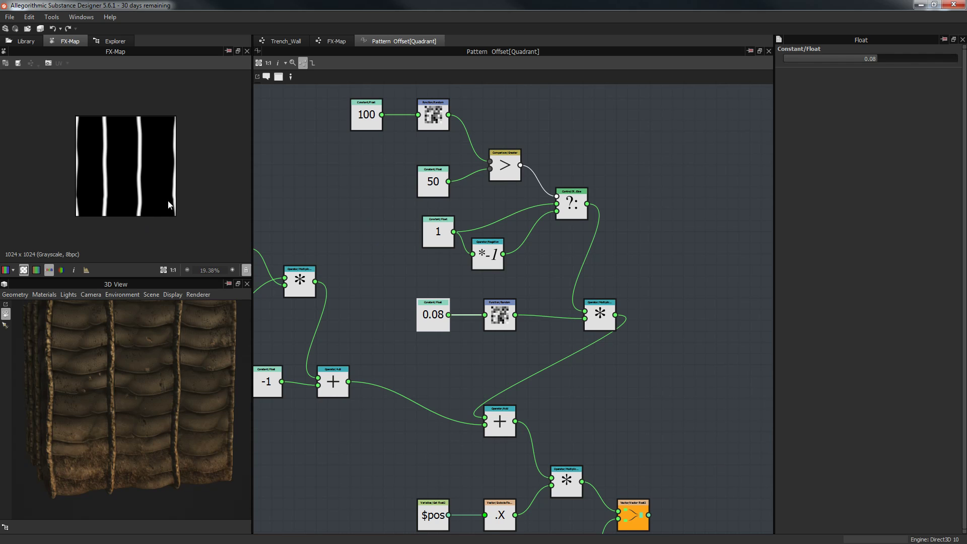
Examine the whole trench wall and its vertical posts from the front in the 3D view
{"action": "scroll", "coordinate": [211, 422], "scroll_direction": "down", "scroll_amount": 3}
{"action": "left_click_drag", "start_coordinate": [211, 422], "coordinate": [193, 422]}
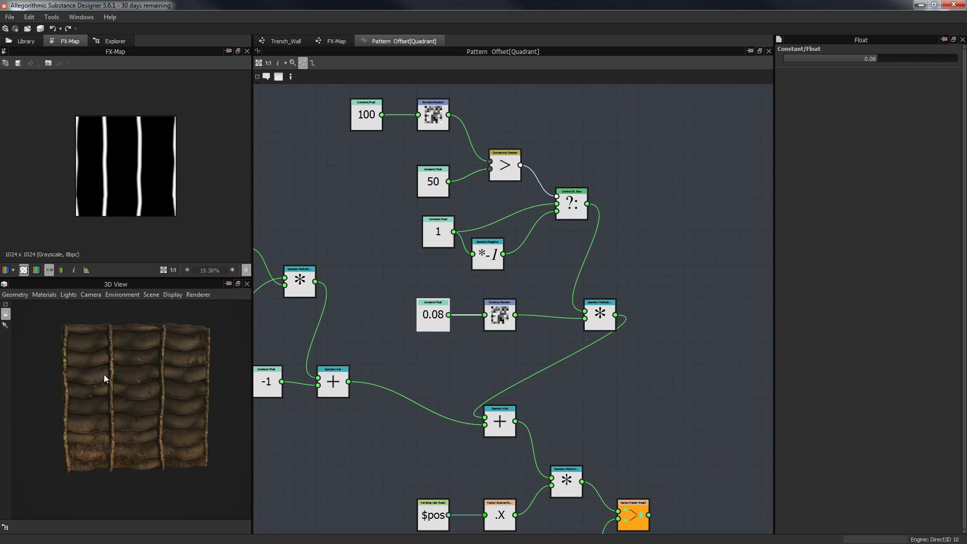
{"action": "middle_click_drag", "start_coordinate": [95, 378], "coordinate": [124, 364]}
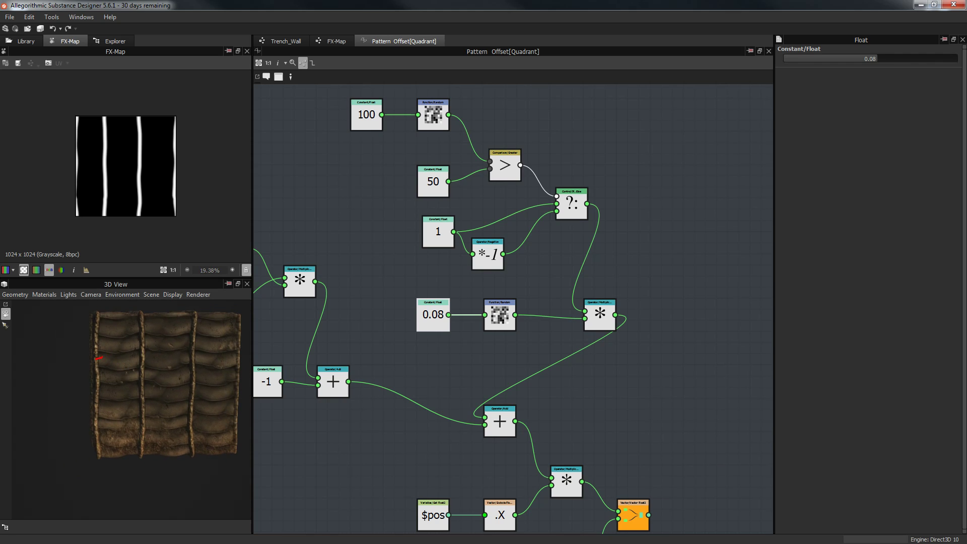
{"action": "mouse_move", "coordinate": [101, 356]}
{"action": "left_mouse_down"}
{"action": "mouse_move", "coordinate": [136, 358]}
{"action": "mouse_move", "coordinate": [110, 342]}
{"action": "mouse_move", "coordinate": [142, 336]}
{"action": "left_mouse_up"}
{"action": "mouse_move", "coordinate": [153, 338]}
{"action": "left_mouse_down"}
{"action": "mouse_move", "coordinate": [173, 337]}
{"action": "mouse_move", "coordinate": [164, 351]}
{"action": "left_mouse_up"}
{"action": "left_click_drag", "start_coordinate": [145, 364], "coordinate": [193, 364]}
{"action": "mouse_move", "coordinate": [419, 293]}
{"action": "left_mouse_down"}
{"action": "mouse_move", "coordinate": [466, 331]}
{"action": "mouse_move", "coordinate": [431, 317]}
{"action": "mouse_move", "coordinate": [451, 297]}
{"action": "left_mouse_up"}
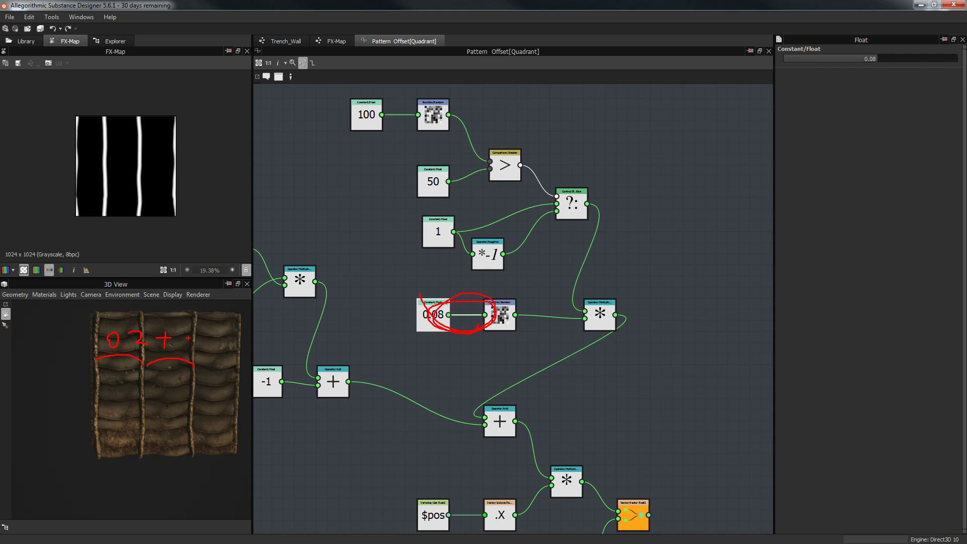
{"action": "left_click_drag", "start_coordinate": [186, 339], "coordinate": [204, 337]}
{"action": "mouse_move", "coordinate": [222, 333]}
{"action": "left_mouse_down"}
{"action": "mouse_move", "coordinate": [220, 342]}
{"action": "mouse_move", "coordinate": [236, 339]}
{"action": "mouse_move", "coordinate": [247, 325]}
{"action": "mouse_move", "coordinate": [245, 363]}
{"action": "left_mouse_up"}
{"action": "key", "text": "Escape"}
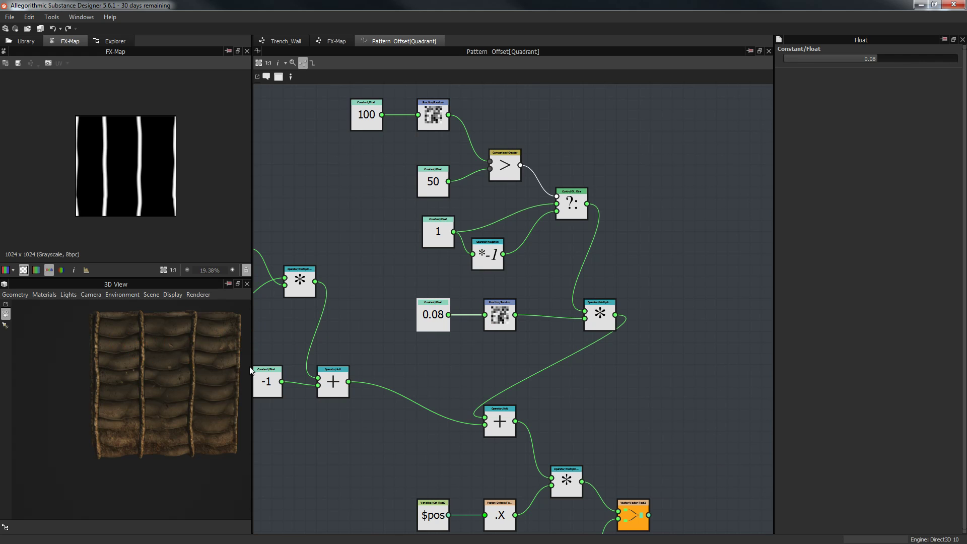
Inspect the spacing of the trench wall's posts up close in the 3D view
{"action": "middle_click_drag", "start_coordinate": [407, 338], "coordinate": [448, 300]}
{"action": "scroll", "coordinate": [156, 385], "scroll_direction": "up", "scroll_amount": 3}
{"action": "middle_click_drag", "start_coordinate": [171, 384], "coordinate": [154, 409]}
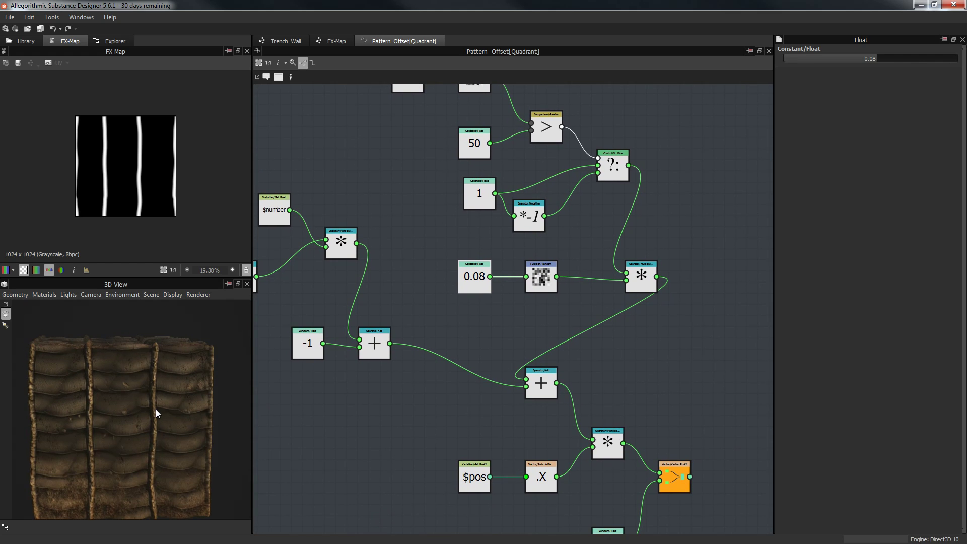
{"action": "scroll", "coordinate": [156, 410], "scroll_direction": "up", "scroll_amount": 2}
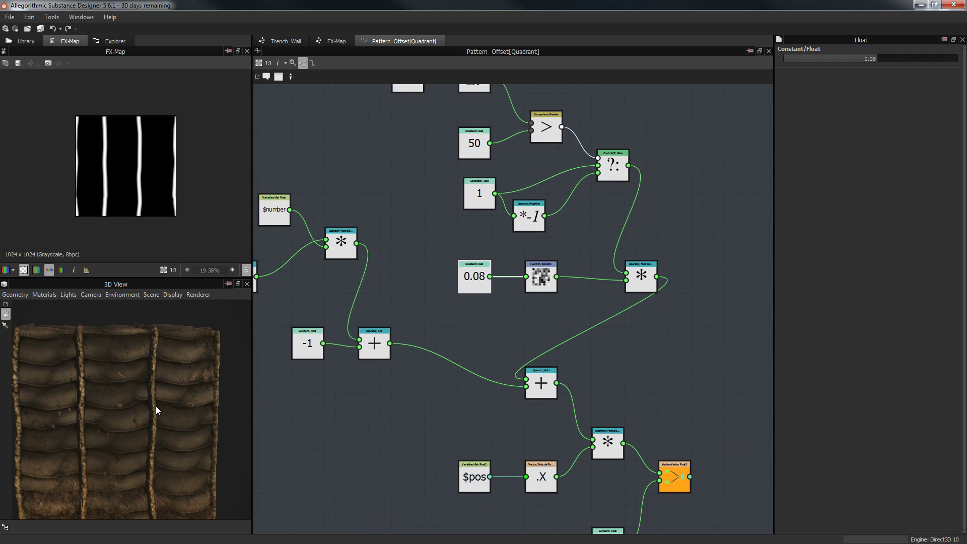
{"action": "middle_click_drag", "start_coordinate": [158, 407], "coordinate": [169, 383]}
{"action": "left_click_drag", "start_coordinate": [160, 404], "coordinate": [168, 397]}
{"action": "middle_click_drag", "start_coordinate": [163, 401], "coordinate": [169, 396]}
{"action": "middle_click_drag", "start_coordinate": [492, 357], "coordinate": [502, 361]}
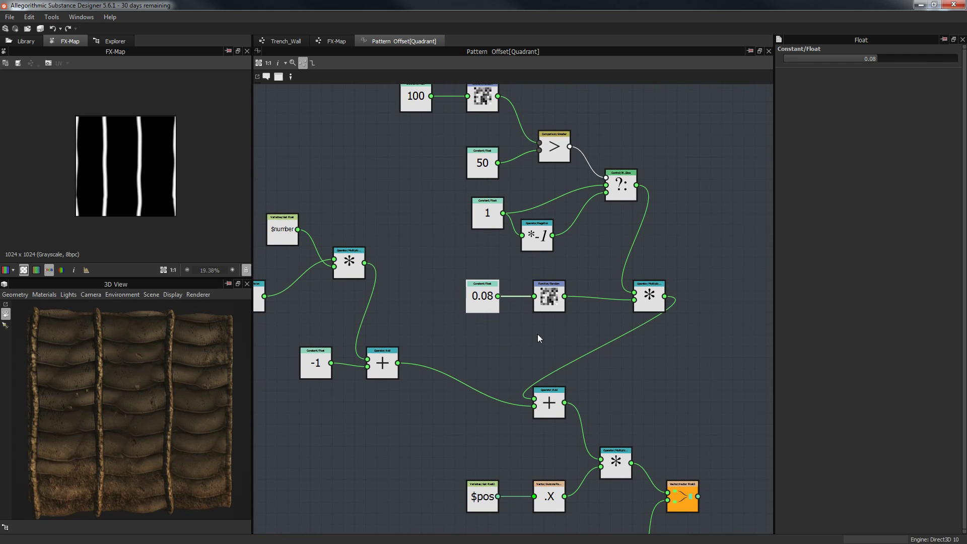
Move the $pos, .X, final Multiplication, 0 and output Vector nodes together up and right, closer to the new Add node
{"action": "middle_click_drag", "start_coordinate": [543, 336], "coordinate": [565, 339]}
{"action": "scroll", "coordinate": [565, 340], "scroll_direction": "down", "scroll_amount": 2}
{"action": "left_click_drag", "start_coordinate": [480, 133], "coordinate": [665, 403]}
{"action": "middle_click_drag", "start_coordinate": [661, 411], "coordinate": [646, 332]}
{"action": "scroll", "coordinate": [646, 332], "scroll_direction": "up", "scroll_amount": 3}
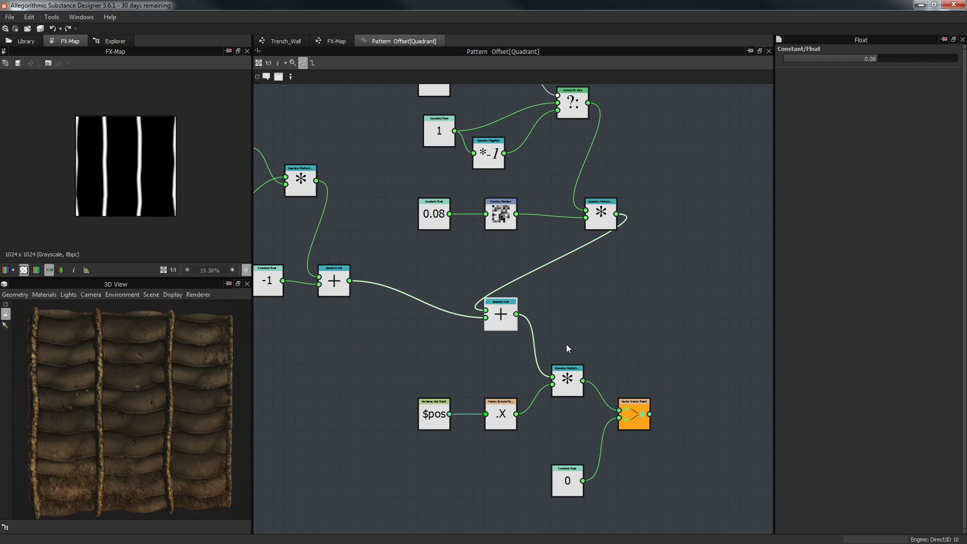
{"action": "scroll", "coordinate": [566, 344], "scroll_direction": "down", "scroll_amount": 1}
{"action": "left_click_drag", "start_coordinate": [442, 387], "coordinate": [649, 473]}
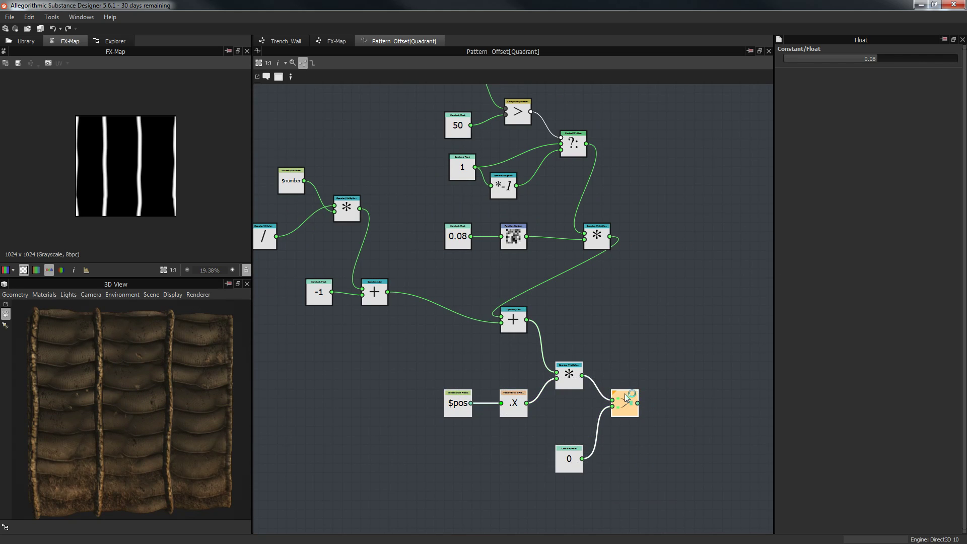
{"action": "left_click_drag", "start_coordinate": [626, 398], "coordinate": [681, 370]}
{"action": "right_click", "coordinate": [695, 304]}
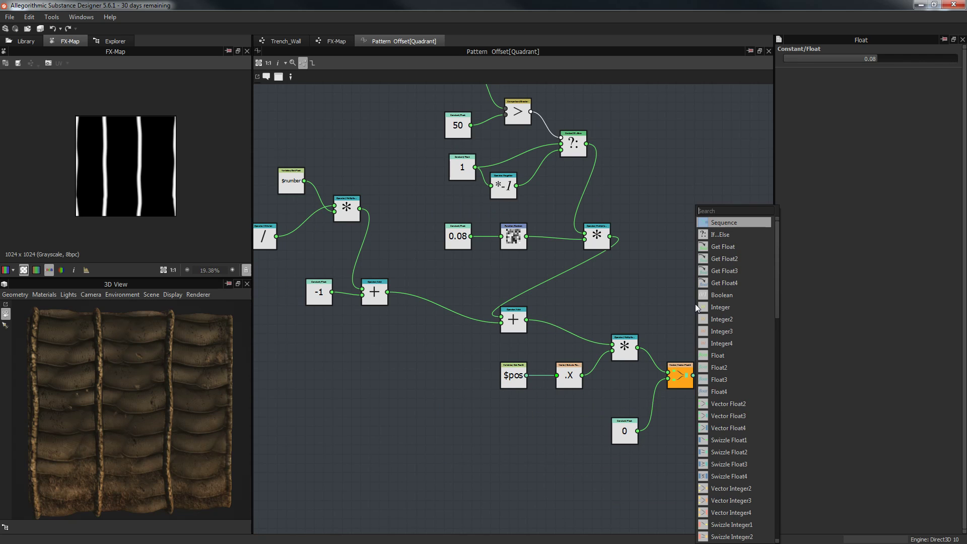
{"action": "type", "text": "ou"}
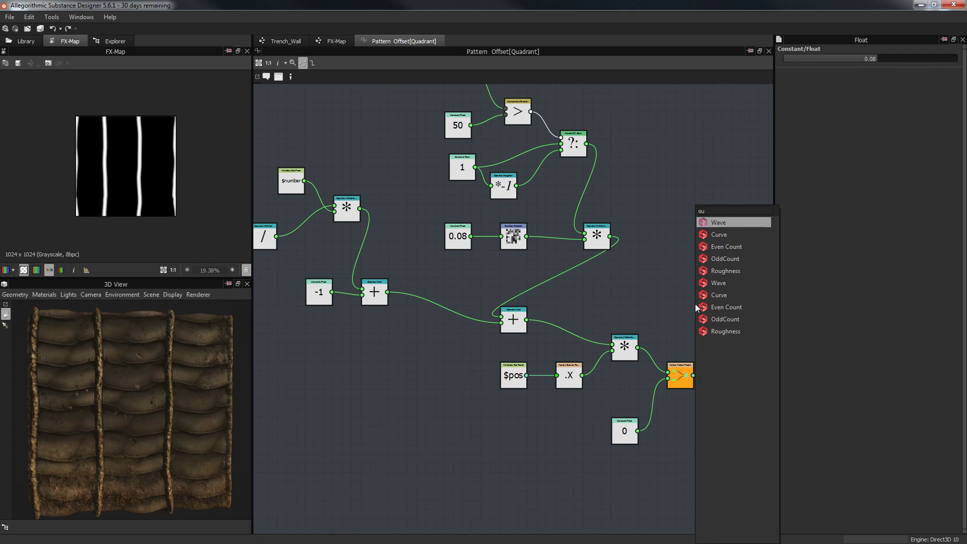
{"action": "key", "text": "BackSpace"}
{"action": "key", "text": "BackSpace"}
{"action": "type", "text": "samp"}
{"action": "key", "text": "BackSpace"}
{"action": "key", "text": "BackSpace"}
{"action": "key", "text": "BackSpace"}
{"action": "key", "text": "BackSpace"}
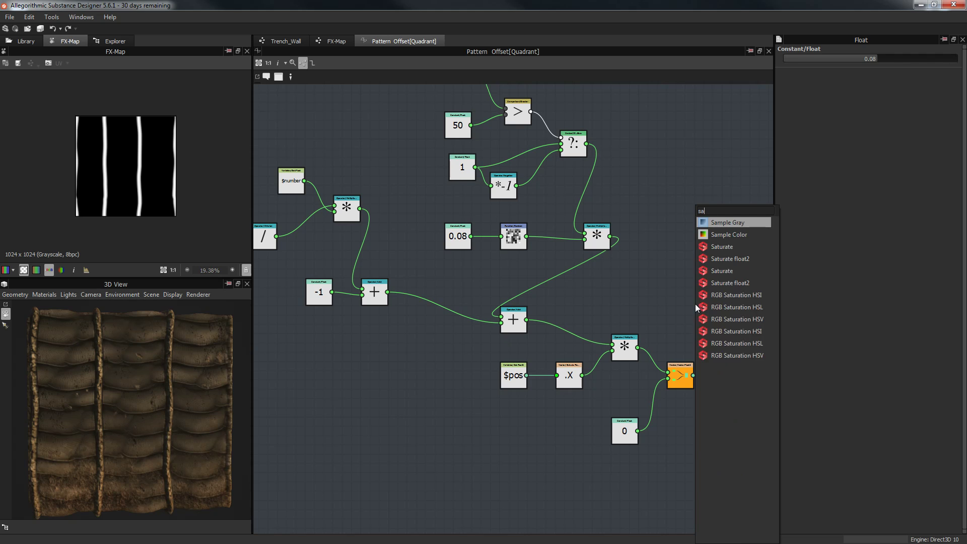
{"action": "key", "text": "Escape"}
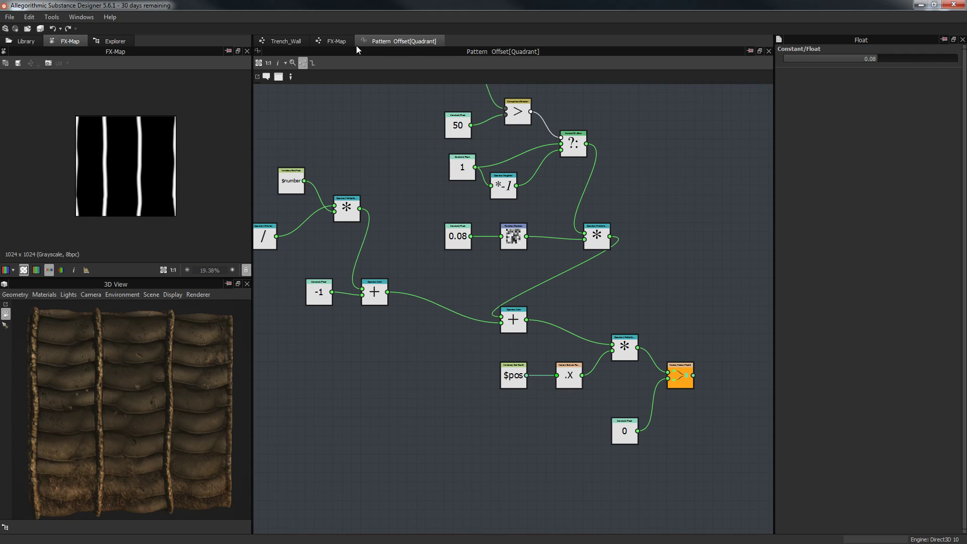
{"action": "left_click", "coordinate": [340, 44]}
{"action": "left_click", "coordinate": [403, 42]}
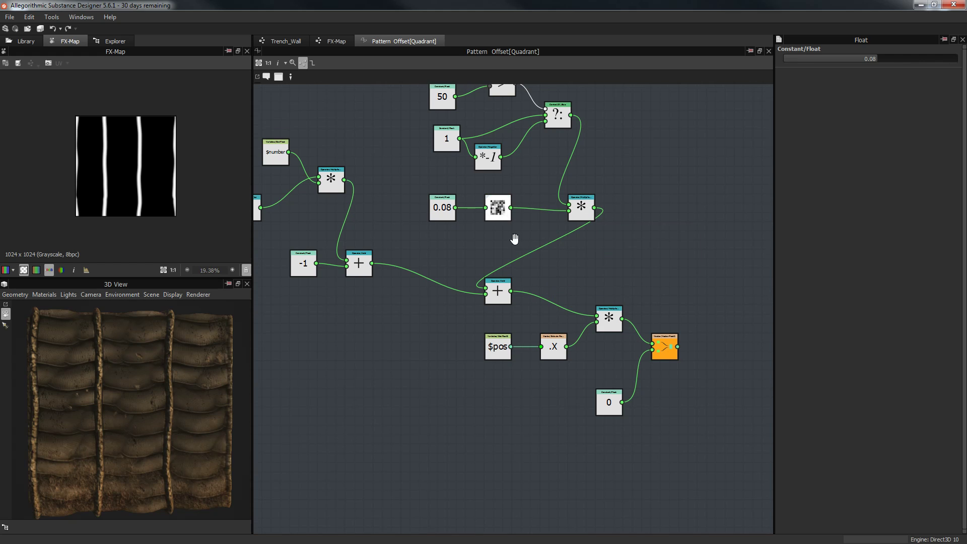
{"action": "middle_click_drag", "start_coordinate": [499, 201], "coordinate": [552, 231]}
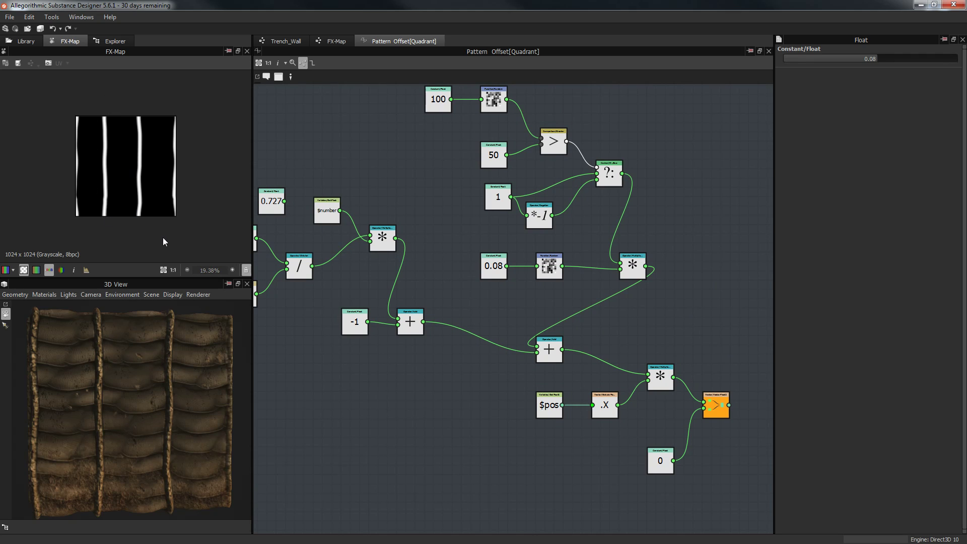
Review the Quadrant node's parameters in the FX-Map graph and view the trench wall from an angle in the 3D view
{"action": "left_click", "coordinate": [334, 41]}
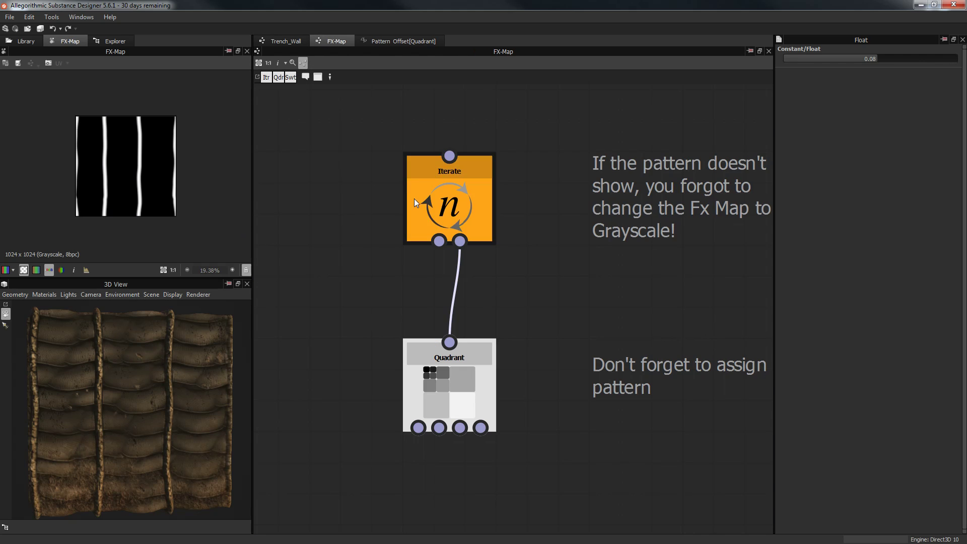
{"action": "scroll", "coordinate": [554, 302], "scroll_direction": "up", "scroll_amount": 2}
{"action": "left_click", "coordinate": [415, 360]}
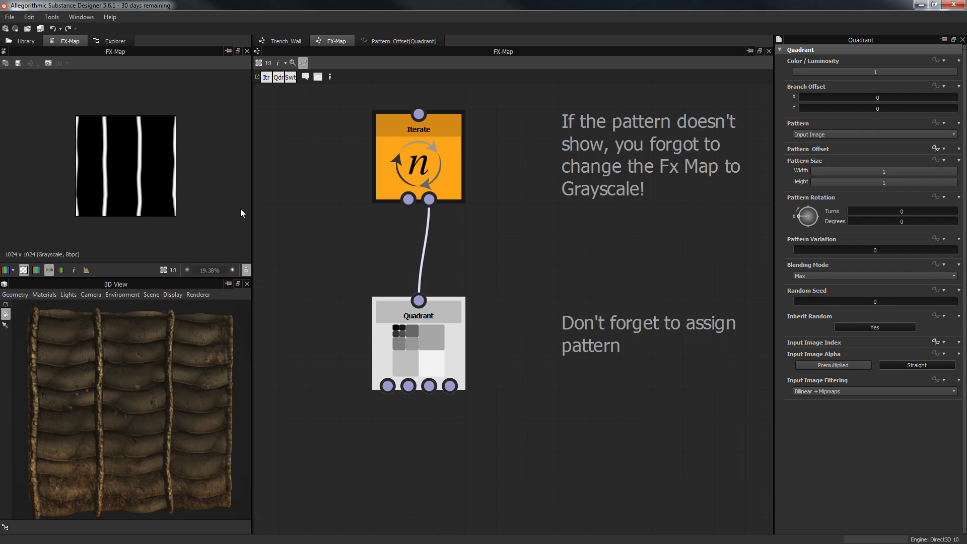
{"action": "scroll", "coordinate": [571, 224], "scroll_direction": "down", "scroll_amount": 1}
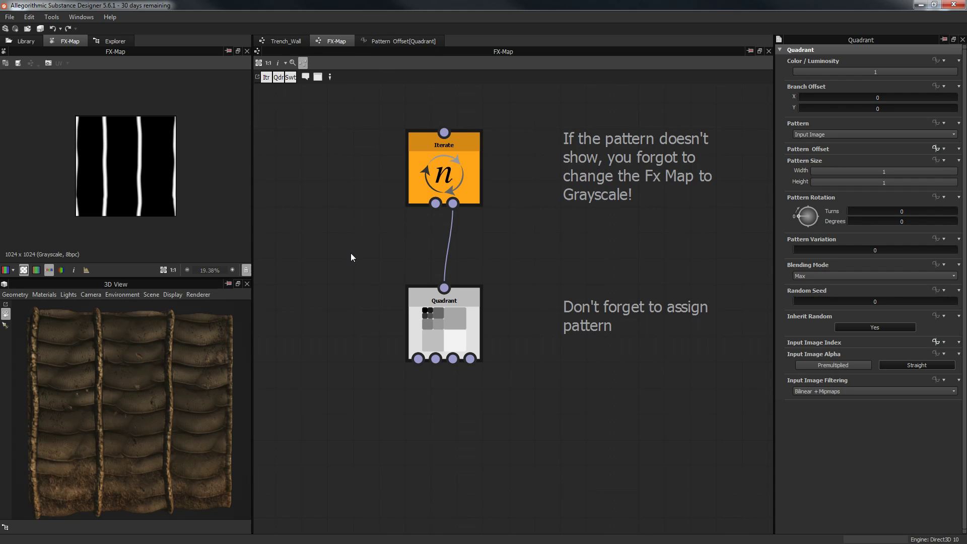
{"action": "left_click_drag", "start_coordinate": [127, 489], "coordinate": [171, 492]}
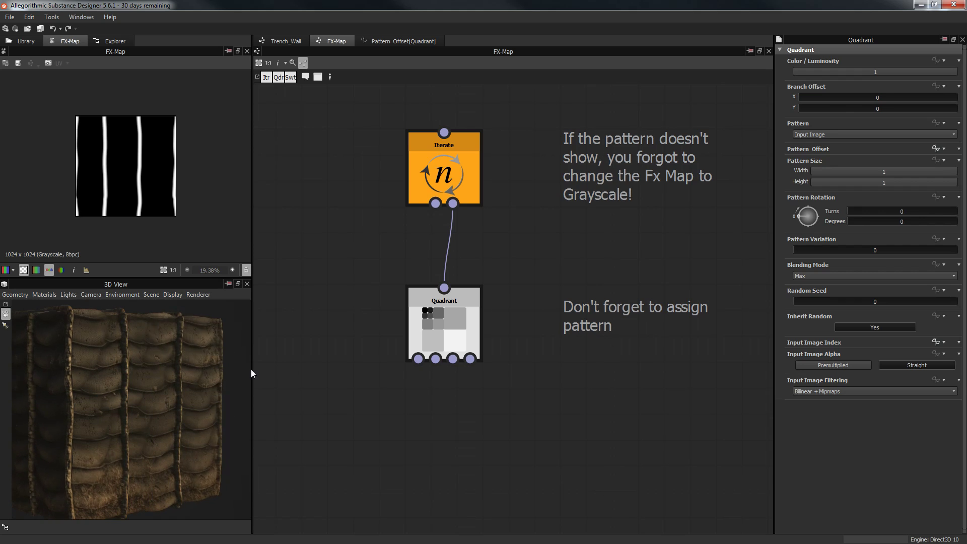
{"action": "scroll", "coordinate": [394, 201], "scroll_direction": "up", "scroll_amount": 2}
{"action": "scroll", "coordinate": [399, 218], "scroll_direction": "down", "scroll_amount": 2}
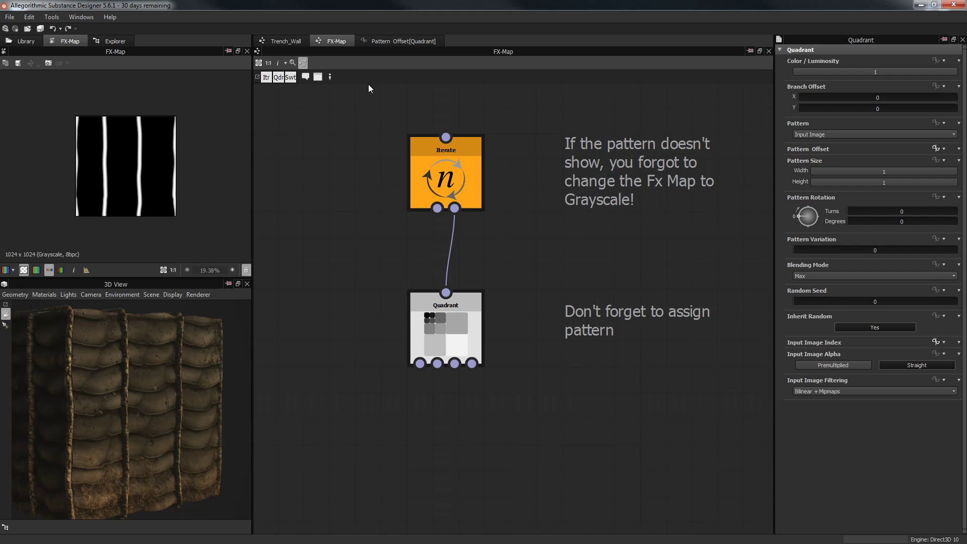
Return to the Trench_Wall graph and delete the duplicate FX-Map node below the Wood Branches frame
{"action": "left_click", "coordinate": [278, 45]}
{"action": "middle_click_drag", "start_coordinate": [501, 340], "coordinate": [388, 304]}
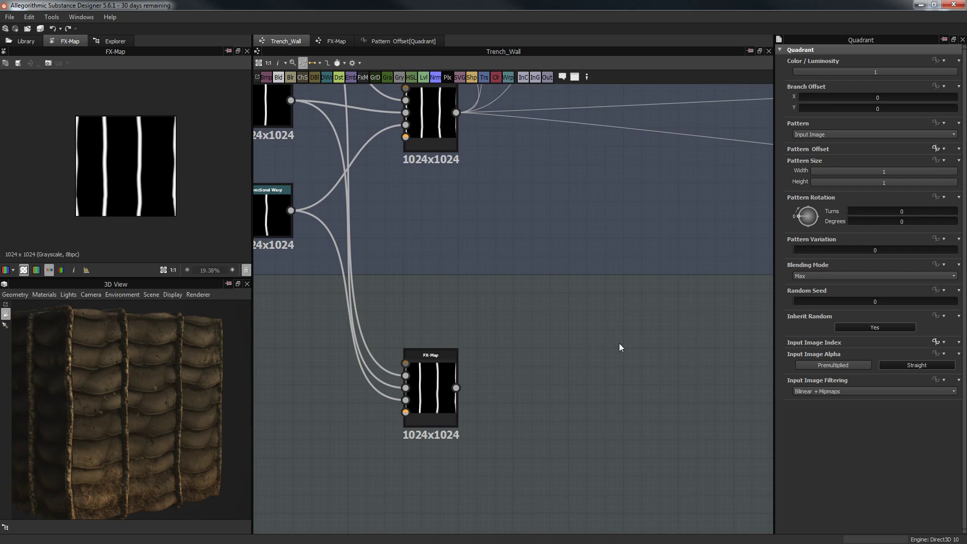
{"action": "key", "text": "space"}
{"action": "left_click", "coordinate": [516, 398]}
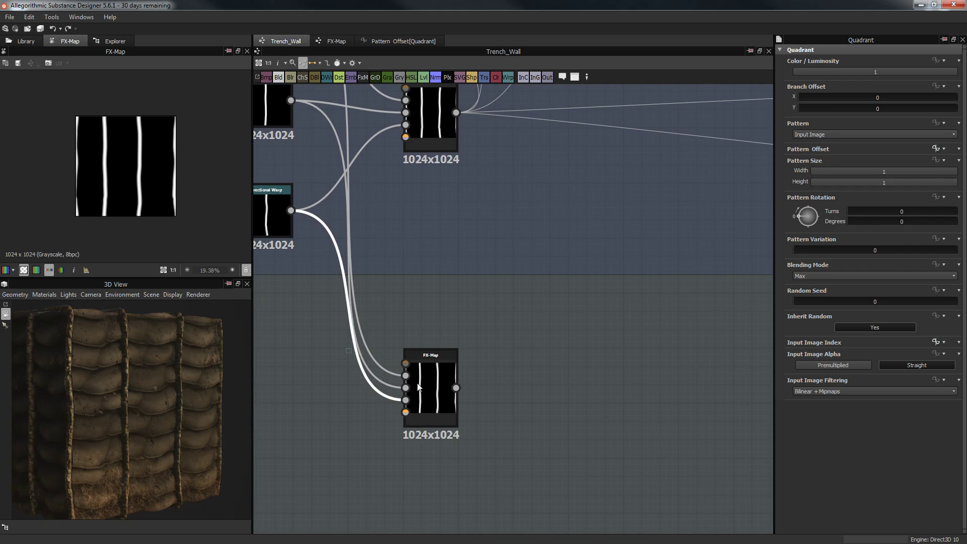
{"action": "left_click", "coordinate": [431, 383]}
{"action": "scroll", "coordinate": [461, 328], "scroll_direction": "down", "scroll_amount": 3}
{"action": "key", "text": "Delete"}
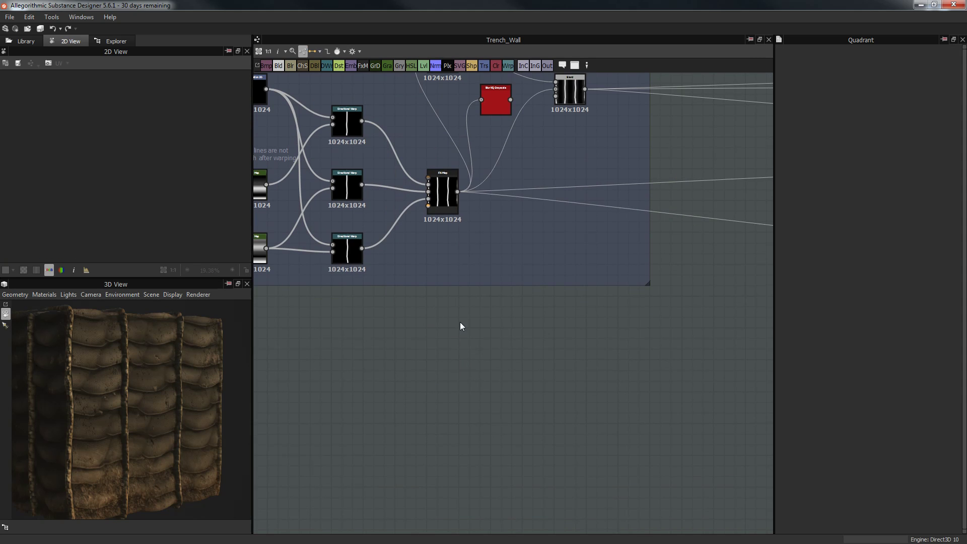
Preview the output of the original FX-Map node in the Wood Branches frame
{"action": "middle_click_drag", "start_coordinate": [512, 359], "coordinate": [618, 427]}
{"action": "scroll", "coordinate": [431, 308], "scroll_direction": "up", "scroll_amount": 1}
{"action": "scroll", "coordinate": [504, 232], "scroll_direction": "down", "scroll_amount": 2}
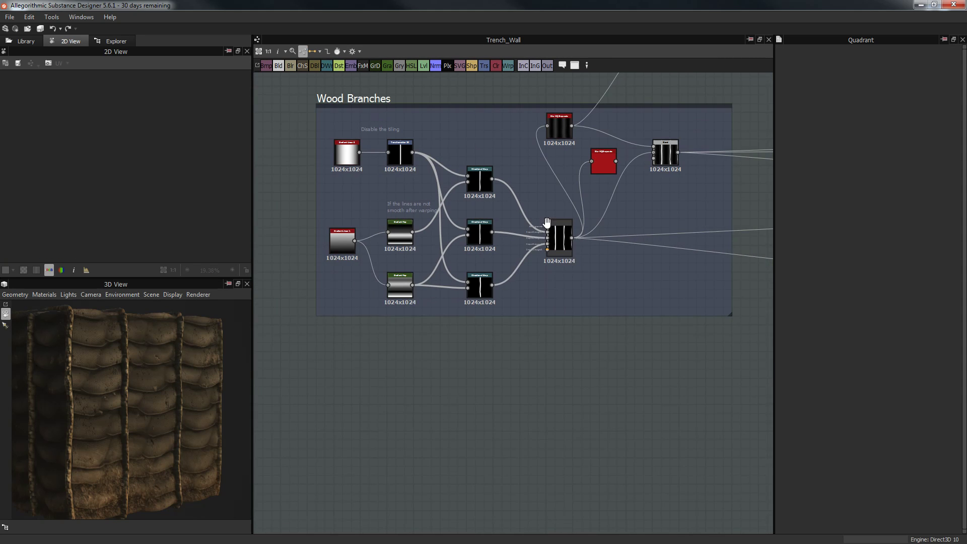
{"action": "middle_click_drag", "start_coordinate": [492, 227], "coordinate": [492, 264]}
{"action": "double_click", "coordinate": [559, 272]}
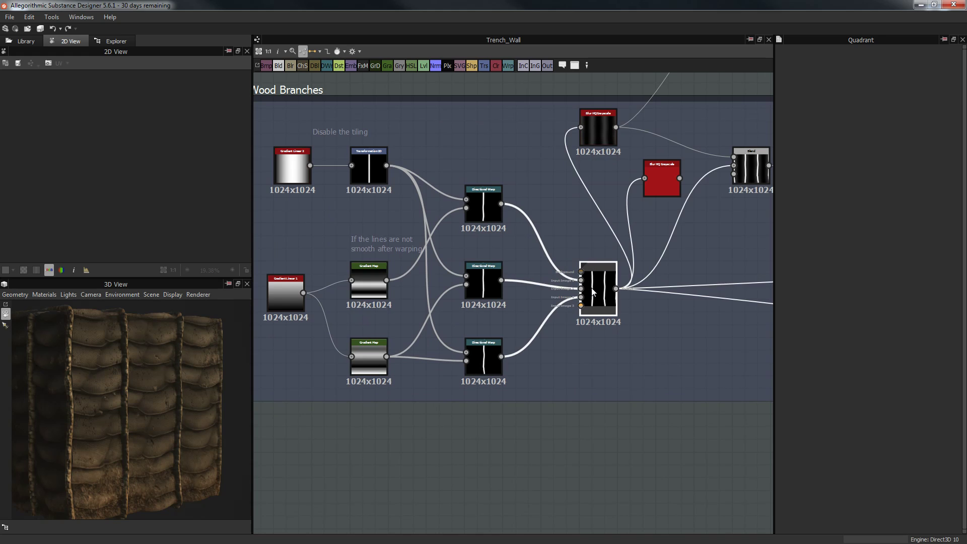
{"action": "scroll", "coordinate": [534, 245], "scroll_direction": "up", "scroll_amount": 1}
{"action": "scroll", "coordinate": [93, 159], "scroll_direction": "up", "scroll_amount": 2}
{"action": "middle_click_drag", "start_coordinate": [544, 206], "coordinate": [486, 296]}
{"action": "scroll", "coordinate": [510, 265], "scroll_direction": "up", "scroll_amount": 1}
{"action": "middle_click_drag", "start_coordinate": [505, 265], "coordinate": [464, 304]}
{"action": "scroll", "coordinate": [503, 280], "scroll_direction": "up", "scroll_amount": 2}
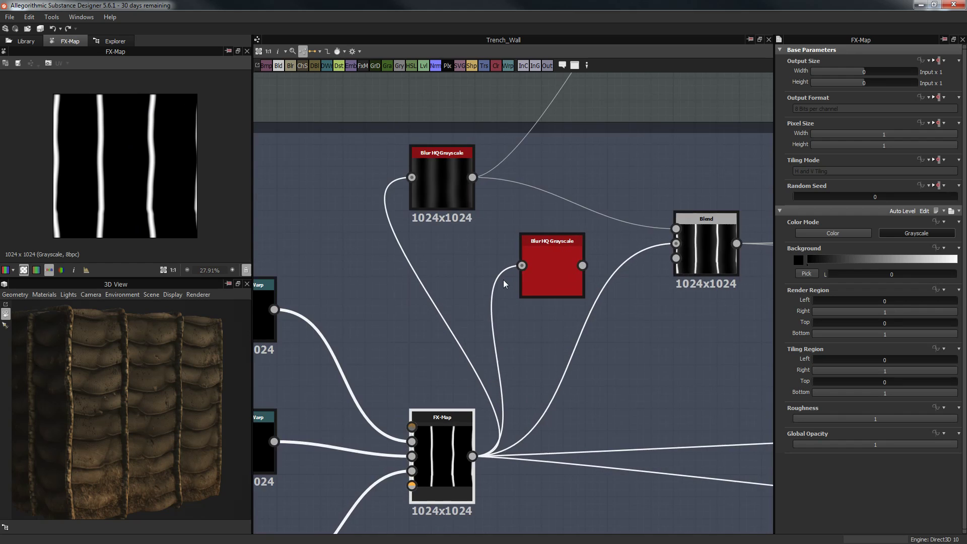
Preview the outputs of the two Blur HQ Grayscale nodes fed by the Wood Branches FX-Map
{"action": "scroll", "coordinate": [503, 280], "scroll_direction": "down", "scroll_amount": 5}
{"action": "left_click", "coordinate": [530, 282]}
{"action": "middle_click_drag", "start_coordinate": [530, 285], "coordinate": [478, 322]}
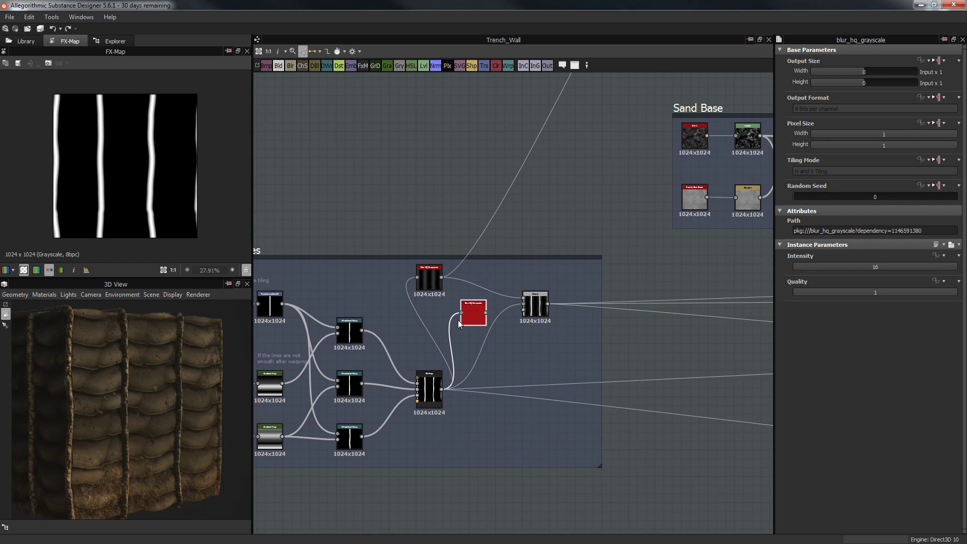
{"action": "scroll", "coordinate": [462, 320], "scroll_direction": "up", "scroll_amount": 2}
{"action": "scroll", "coordinate": [463, 320], "scroll_direction": "up", "scroll_amount": 2}
{"action": "double_click", "coordinate": [392, 236]}
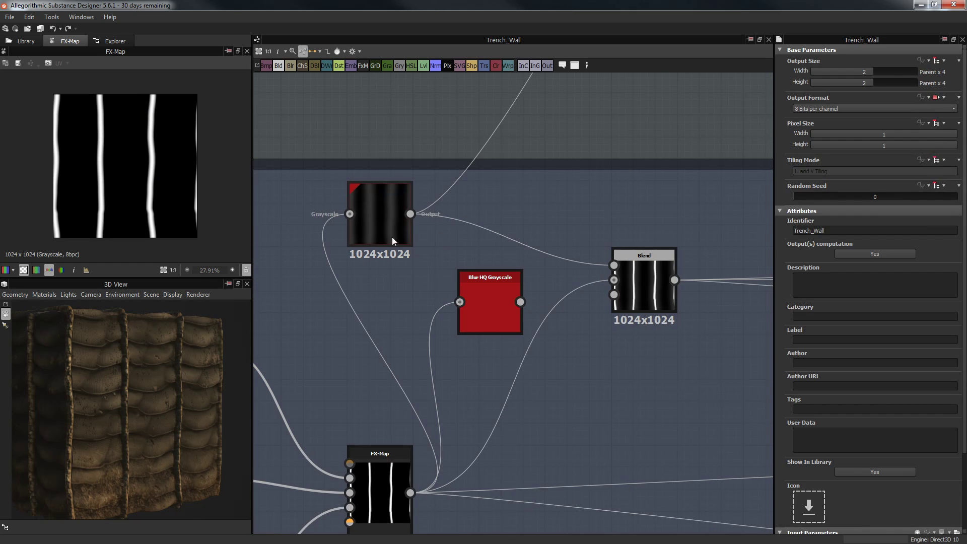
{"action": "left_click", "coordinate": [463, 280]}
{"action": "left_click", "coordinate": [373, 228]}
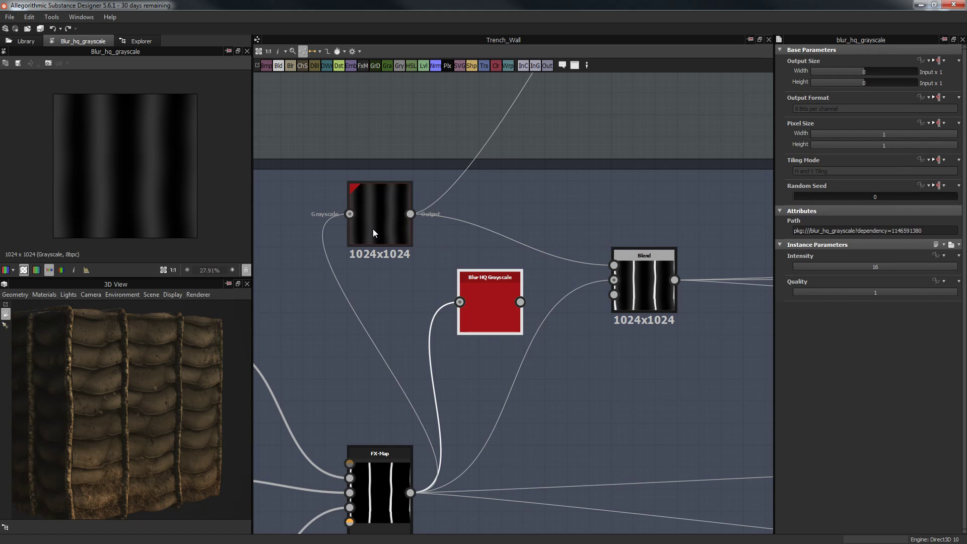
{"action": "left_click", "coordinate": [486, 299]}
{"action": "double_click", "coordinate": [373, 198]}
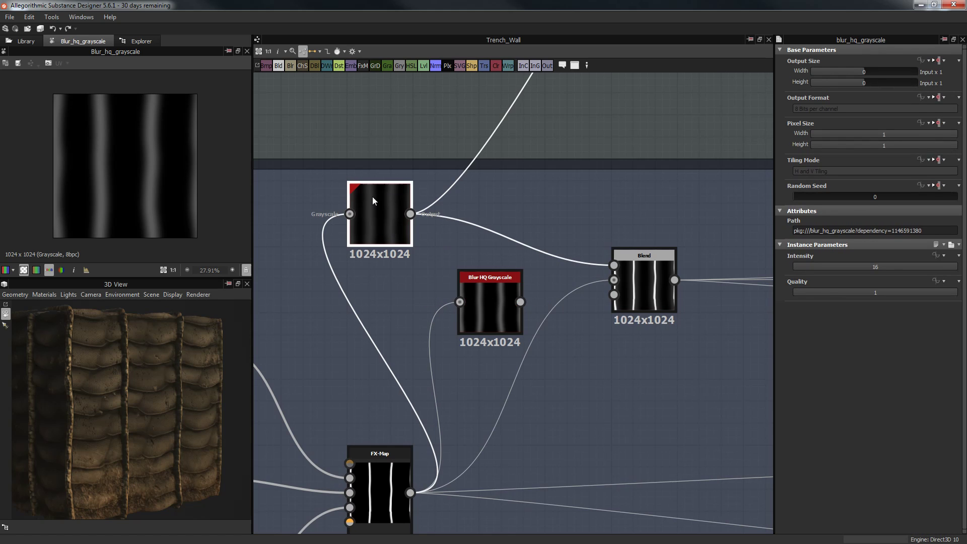
{"action": "double_click", "coordinate": [458, 301]}
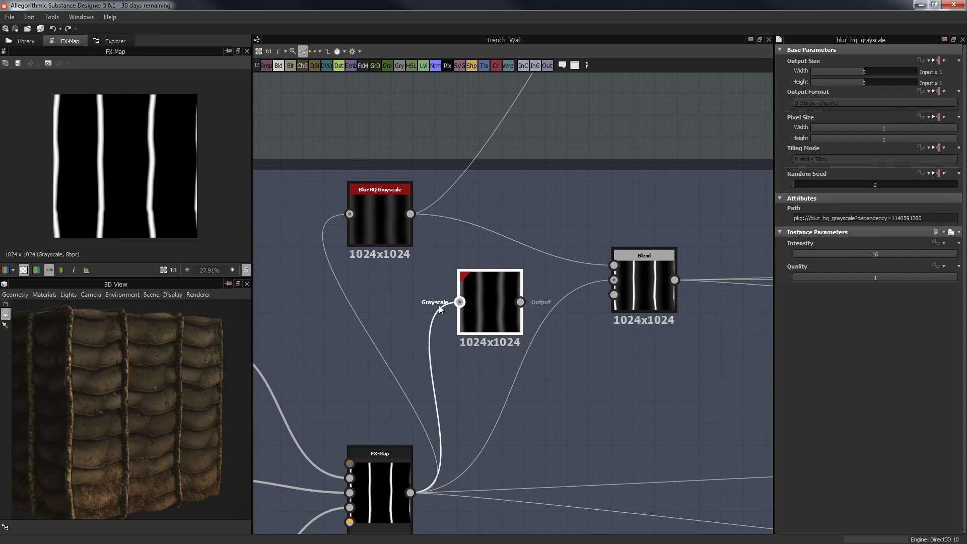
Compare the intensity settings and blur results of the upper and lower Blur HQ Grayscale nodes
{"action": "double_click", "coordinate": [392, 207]}
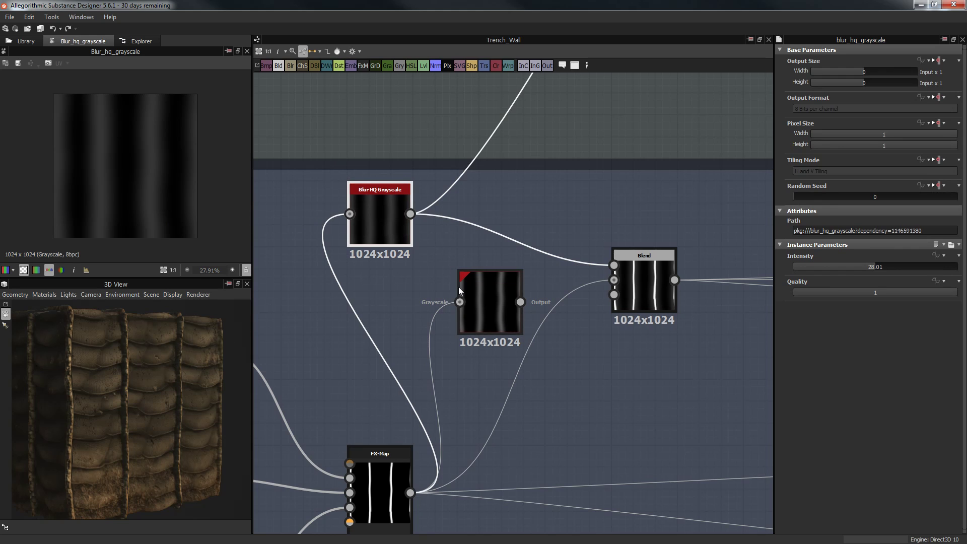
{"action": "double_click", "coordinate": [477, 289]}
{"action": "double_click", "coordinate": [383, 235]}
{"action": "middle_click_drag", "start_coordinate": [372, 233], "coordinate": [384, 223]}
{"action": "left_click", "coordinate": [506, 295]}
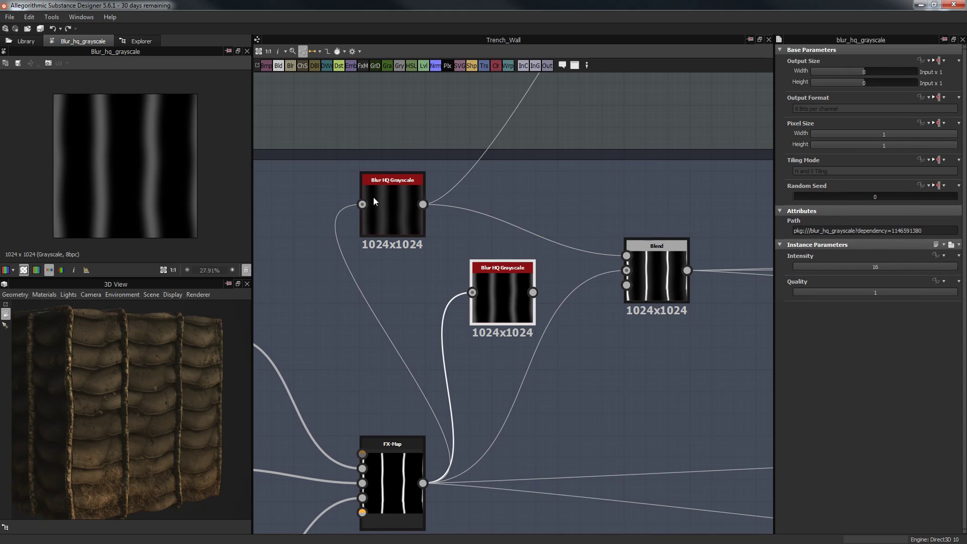
{"action": "left_click", "coordinate": [410, 192]}
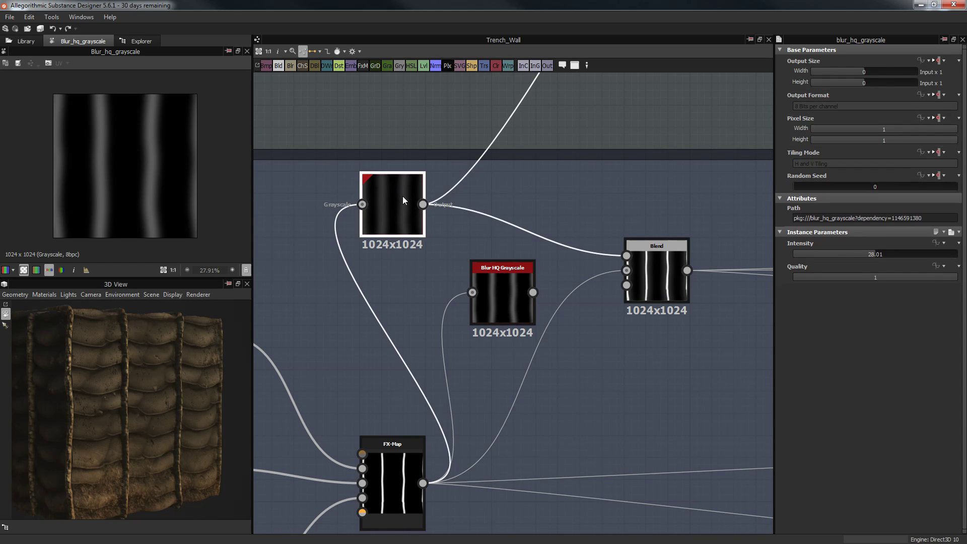
{"action": "scroll", "coordinate": [589, 199], "scroll_direction": "down", "scroll_amount": 3}
Examine up close in the 3D view how the posts press into the sandbags of the trench wall
{"action": "middle_click_drag", "start_coordinate": [585, 194], "coordinate": [458, 189]}
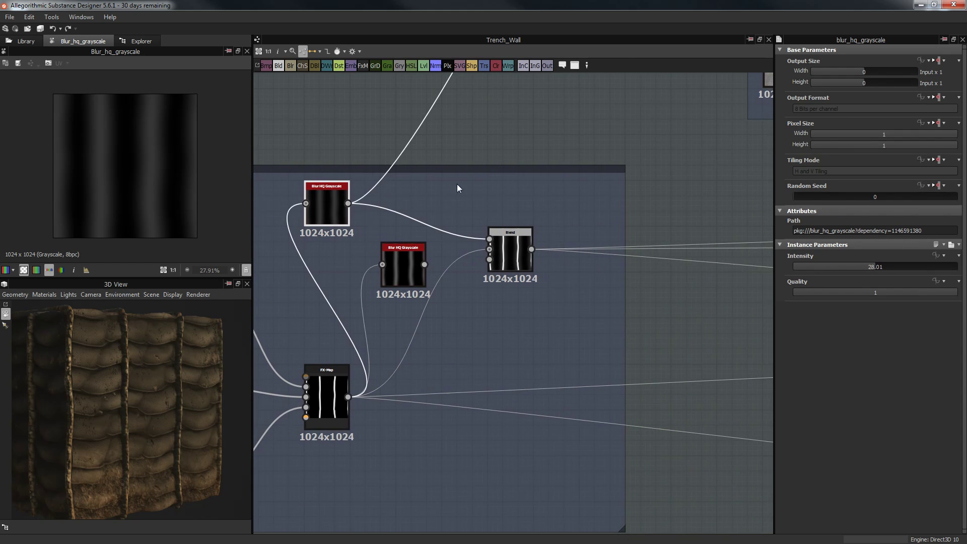
{"action": "left_click", "coordinate": [506, 250]}
{"action": "left_click", "coordinate": [334, 207]}
{"action": "left_click_drag", "start_coordinate": [176, 383], "coordinate": [176, 446]}
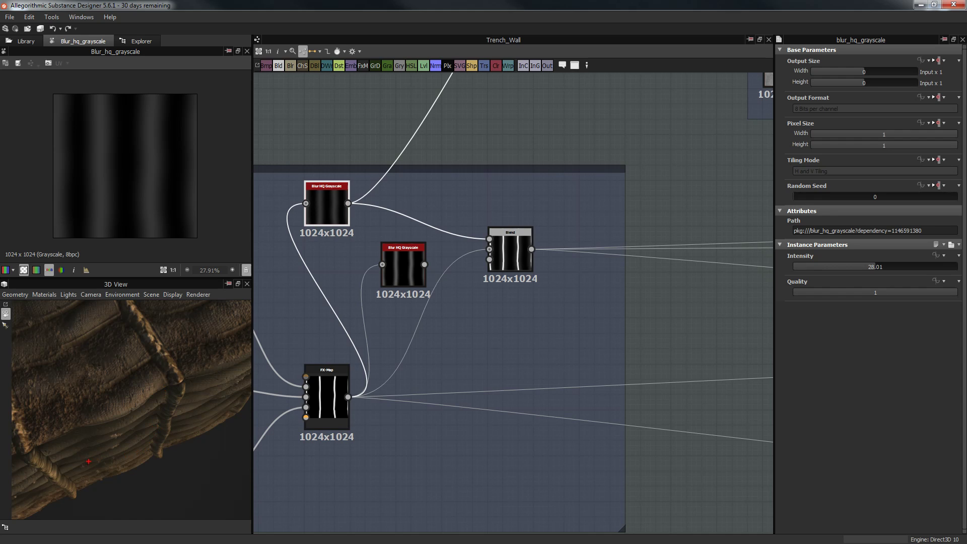
{"action": "mouse_move", "coordinate": [88, 461]}
{"action": "left_mouse_down"}
{"action": "mouse_move", "coordinate": [143, 442]}
{"action": "mouse_move", "coordinate": [69, 461]}
{"action": "mouse_move", "coordinate": [156, 432]}
{"action": "mouse_move", "coordinate": [134, 455]}
{"action": "left_mouse_up"}
{"action": "left_click_drag", "start_coordinate": [175, 418], "coordinate": [236, 391]}
{"action": "key", "text": "Escape"}
Preview the output and blending settings of the Blend node at the end of the Wood Branches frame
{"action": "middle_click_drag", "start_coordinate": [490, 217], "coordinate": [548, 188]}
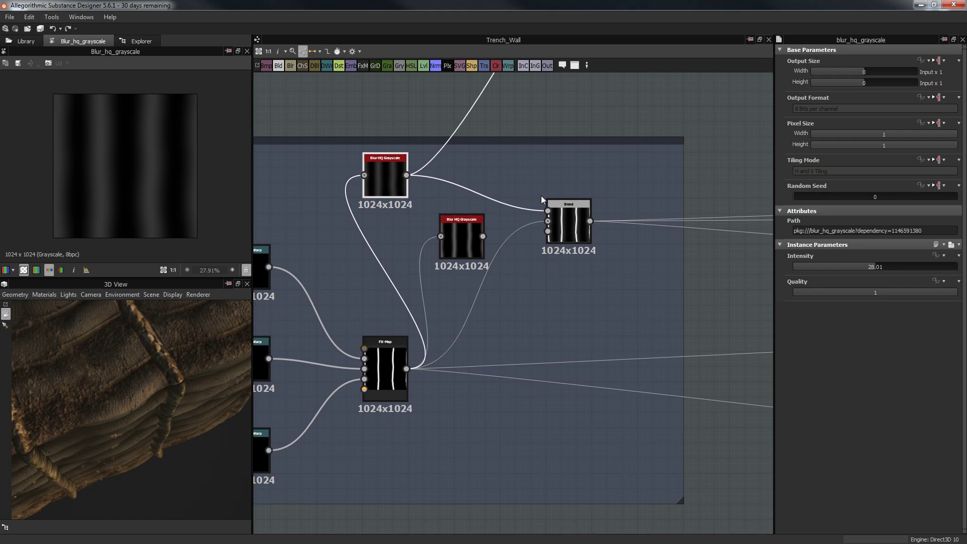
{"action": "mouse_move", "coordinate": [577, 227]}
{"action": "left_mouse_down"}
{"action": "mouse_move", "coordinate": [608, 227]}
{"action": "mouse_move", "coordinate": [567, 223]}
{"action": "left_mouse_up"}
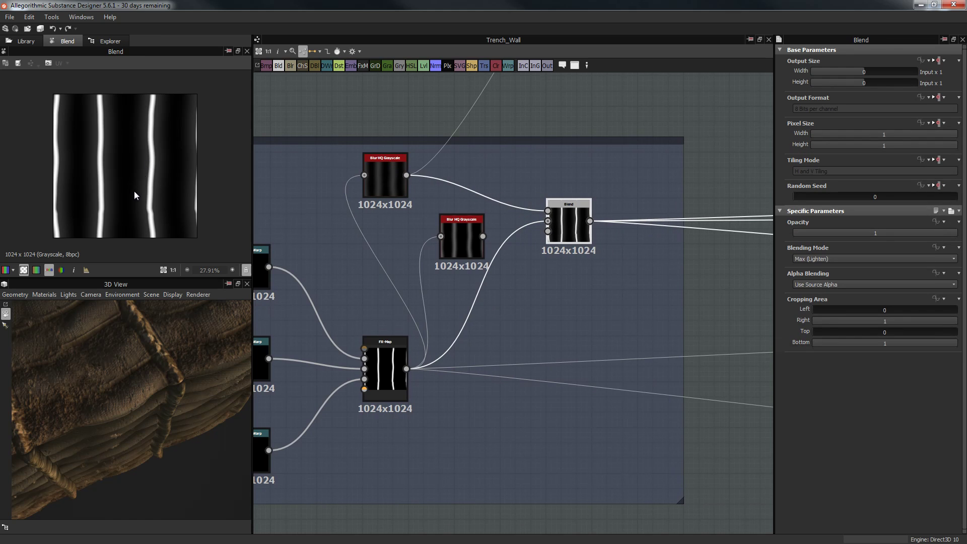
{"action": "middle_click_drag", "start_coordinate": [506, 251], "coordinate": [520, 229]}
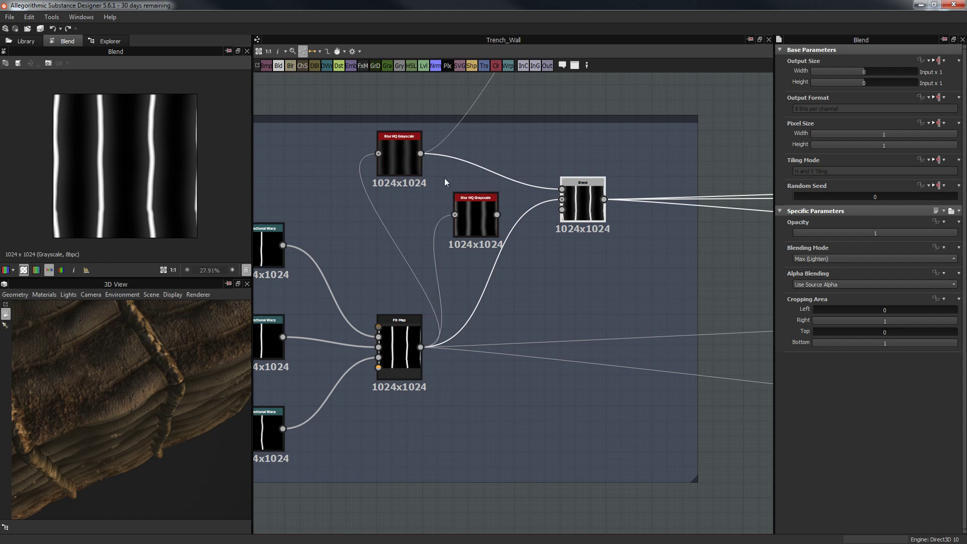
Survey the frames of the whole Trench_Wall graph and locate the start of the Sandbag Base frame
{"action": "scroll", "coordinate": [540, 262], "scroll_direction": "down", "scroll_amount": 6}
{"action": "middle_click_drag", "start_coordinate": [519, 186], "coordinate": [444, 388]}
{"action": "middle_click_drag", "start_coordinate": [458, 337], "coordinate": [407, 212]}
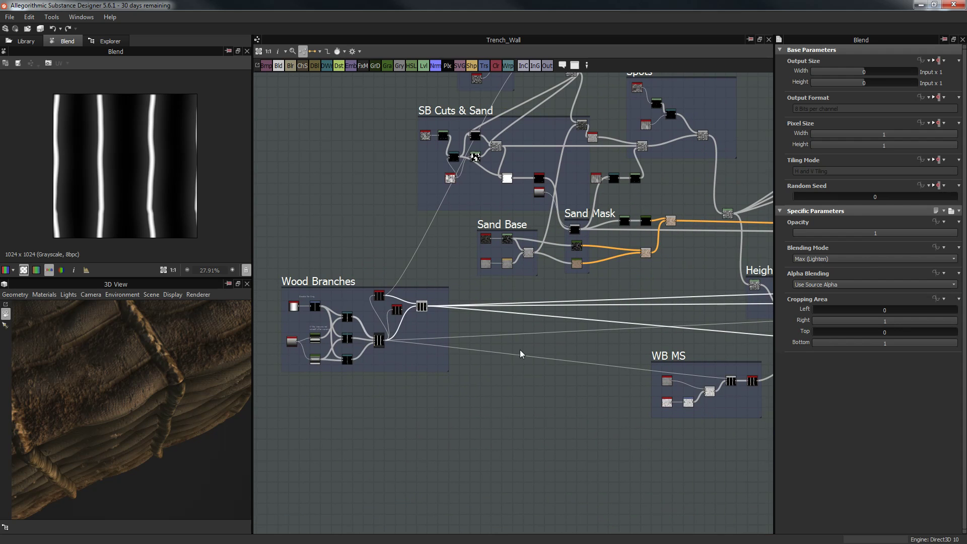
{"action": "middle_click_drag", "start_coordinate": [525, 379], "coordinate": [509, 380]}
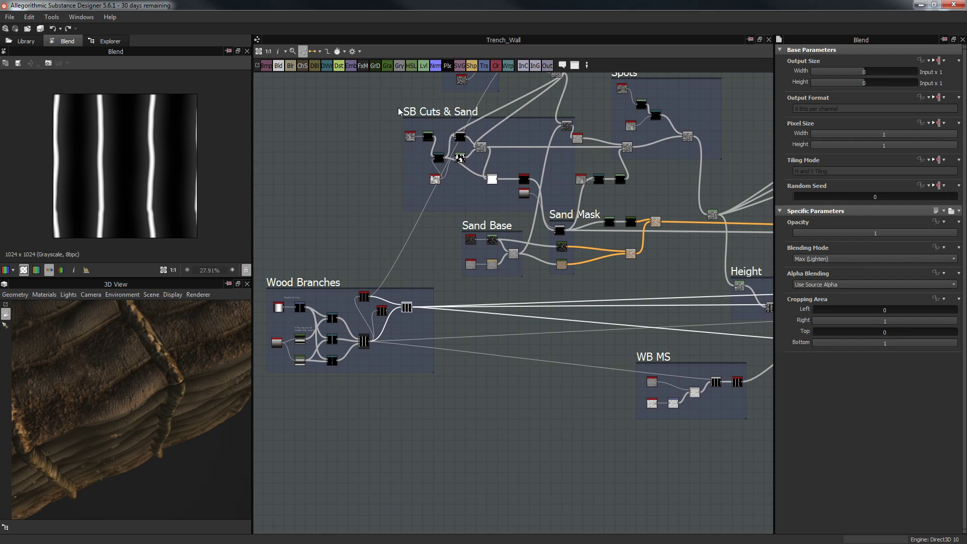
{"action": "middle_click_drag", "start_coordinate": [407, 113], "coordinate": [512, 289]}
{"action": "scroll", "coordinate": [516, 291], "scroll_direction": "down", "scroll_amount": 3}
{"action": "middle_click_drag", "start_coordinate": [452, 261], "coordinate": [471, 338]}
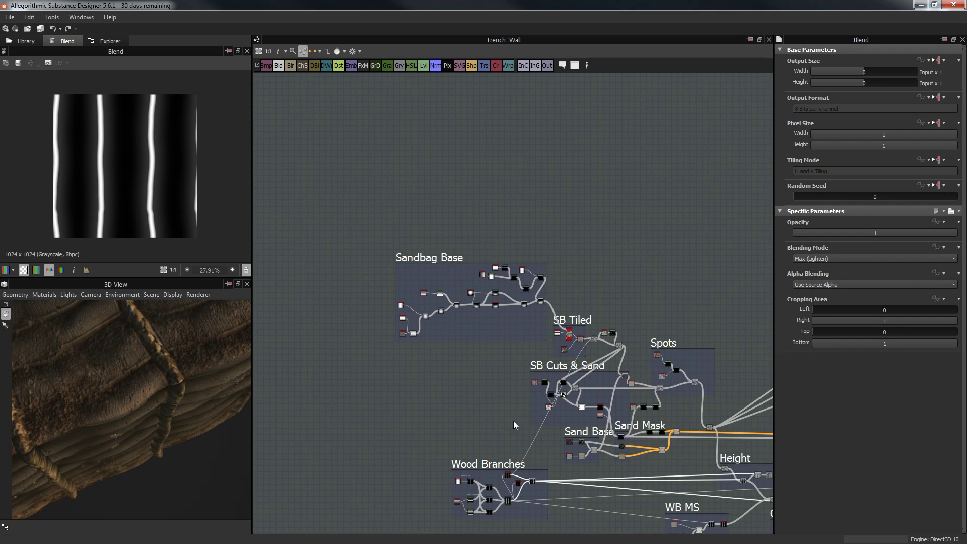
{"action": "scroll", "coordinate": [508, 419], "scroll_direction": "up", "scroll_amount": 2}
{"action": "middle_click_drag", "start_coordinate": [500, 473], "coordinate": [387, 363]}
{"action": "middle_click_drag", "start_coordinate": [470, 352], "coordinate": [644, 475]}
{"action": "scroll", "coordinate": [461, 307], "scroll_direction": "up", "scroll_amount": 5}
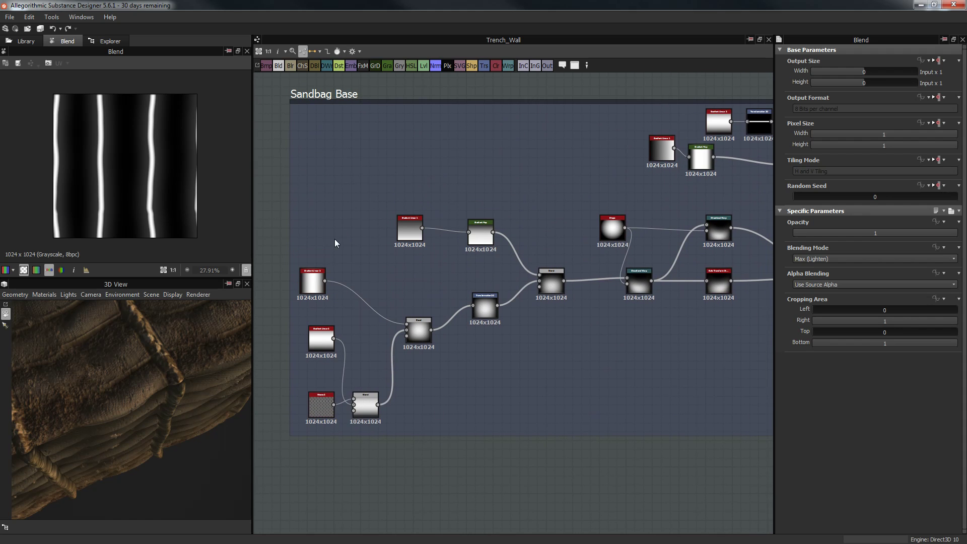
Preview the two Gradient Linear 2 nodes at the start of the Sandbag Base frame and check their rotation
{"action": "double_click", "coordinate": [313, 281]}
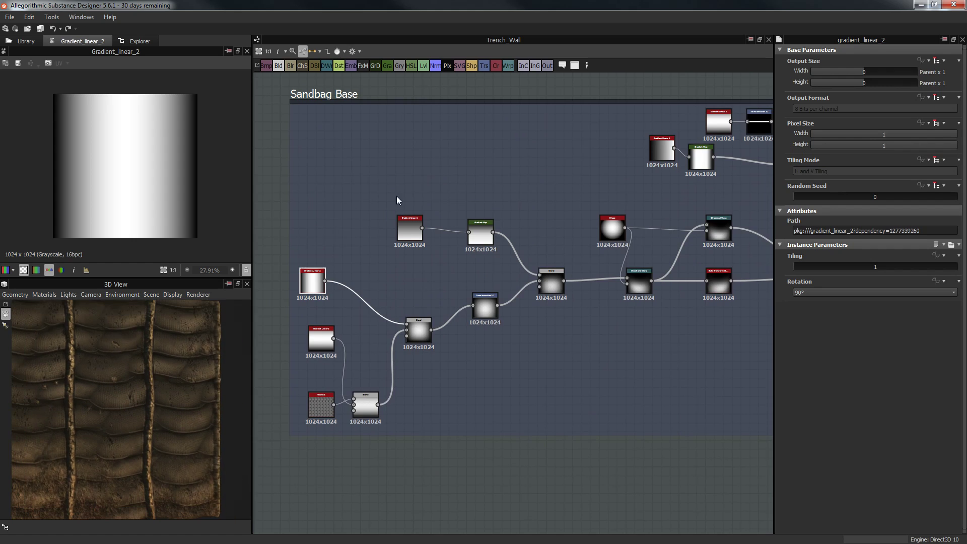
{"action": "scroll", "coordinate": [435, 191], "scroll_direction": "up", "scroll_amount": 4}
{"action": "left_click_drag", "start_coordinate": [380, 243], "coordinate": [398, 272]}
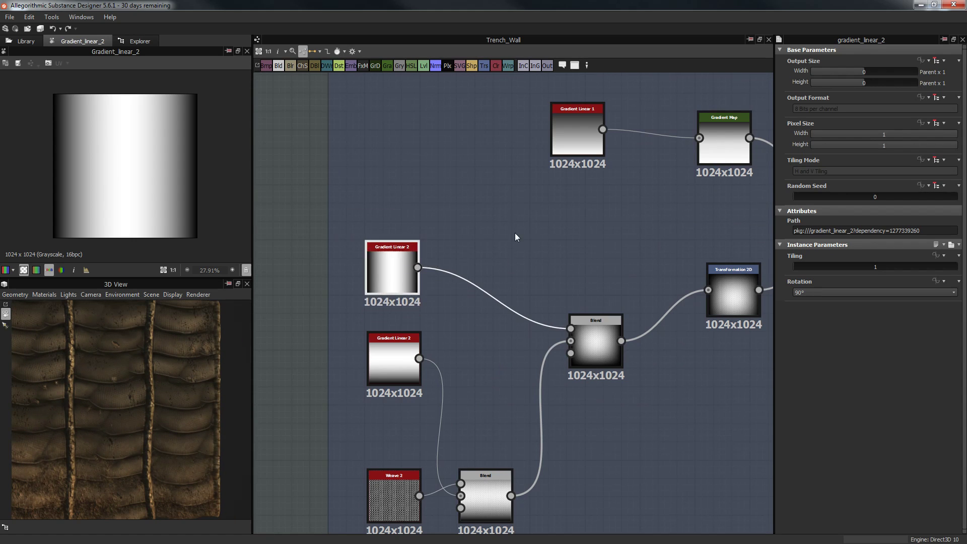
{"action": "double_click", "coordinate": [395, 373]}
{"action": "scroll", "coordinate": [172, 416], "scroll_direction": "down", "scroll_amount": 3}
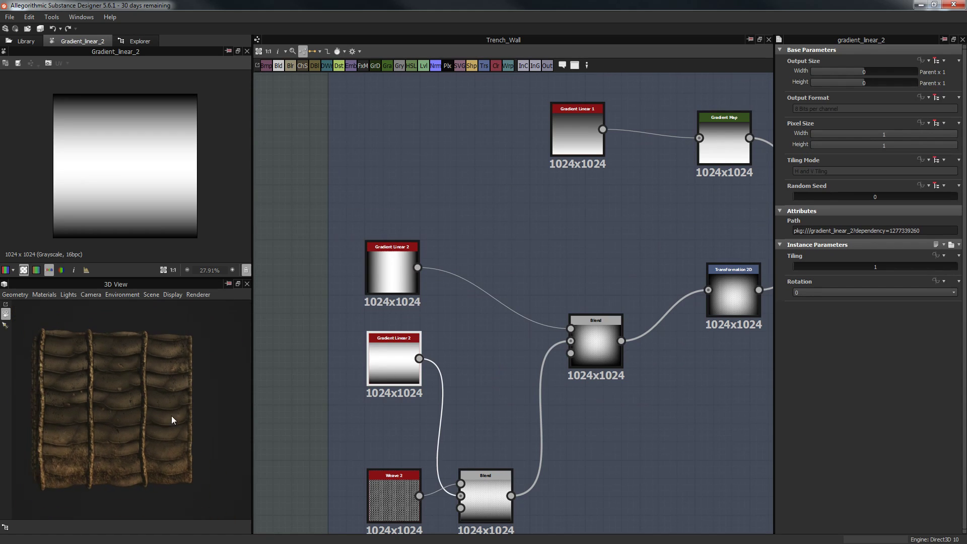
Examine how the Gradient Linear 2 and Weave 2 nodes feed the first two Blend nodes of the Sandbag Base
{"action": "middle_click_drag", "start_coordinate": [172, 415], "coordinate": [188, 401]}
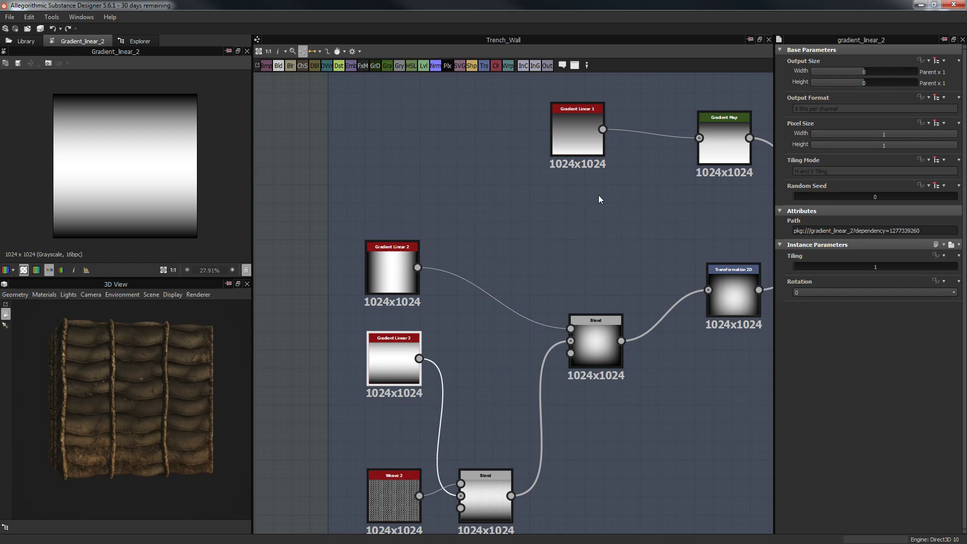
{"action": "middle_click_drag", "start_coordinate": [622, 294], "coordinate": [660, 235]}
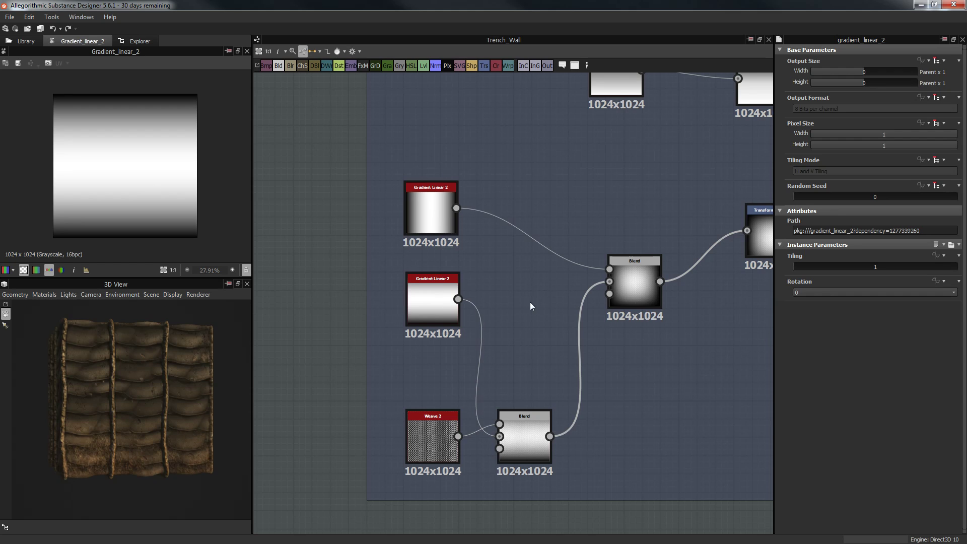
{"action": "middle_click_drag", "start_coordinate": [519, 298], "coordinate": [476, 274]}
{"action": "middle_click_drag", "start_coordinate": [580, 363], "coordinate": [563, 349]}
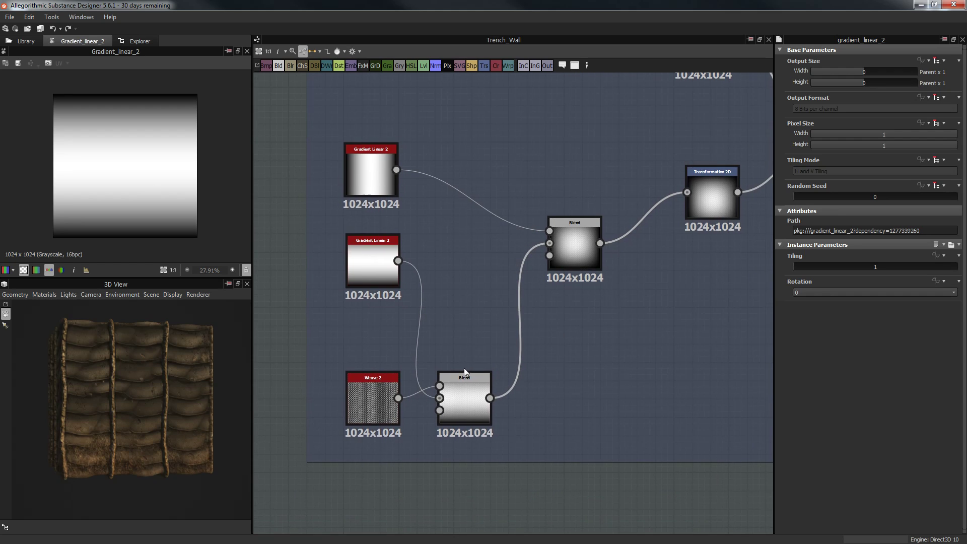
{"action": "left_click", "coordinate": [373, 264]}
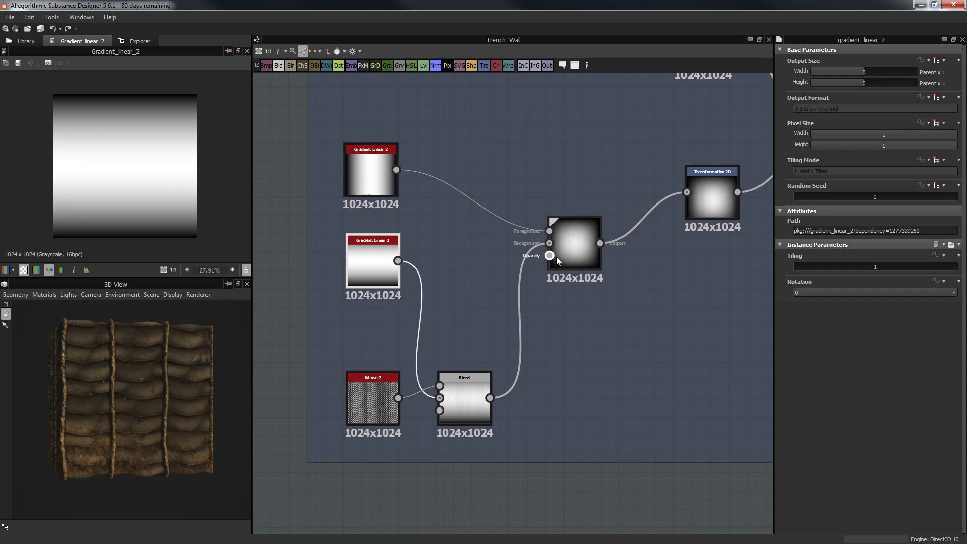
Preview the Weave 2 node and the Blend nodes that combine it with the two gradients, checking their blending settings
{"action": "left_click", "coordinate": [574, 250]}
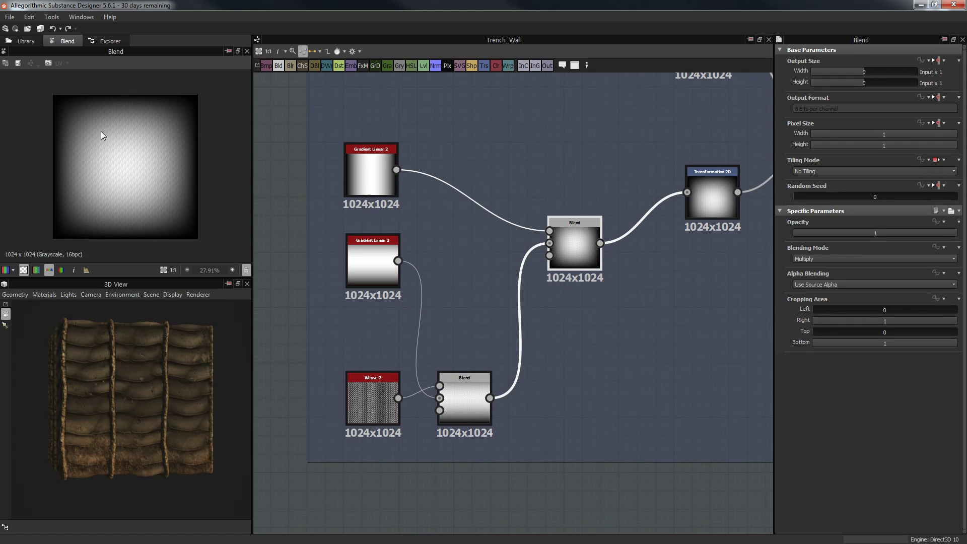
{"action": "scroll", "coordinate": [486, 213], "scroll_direction": "up", "scroll_amount": 3}
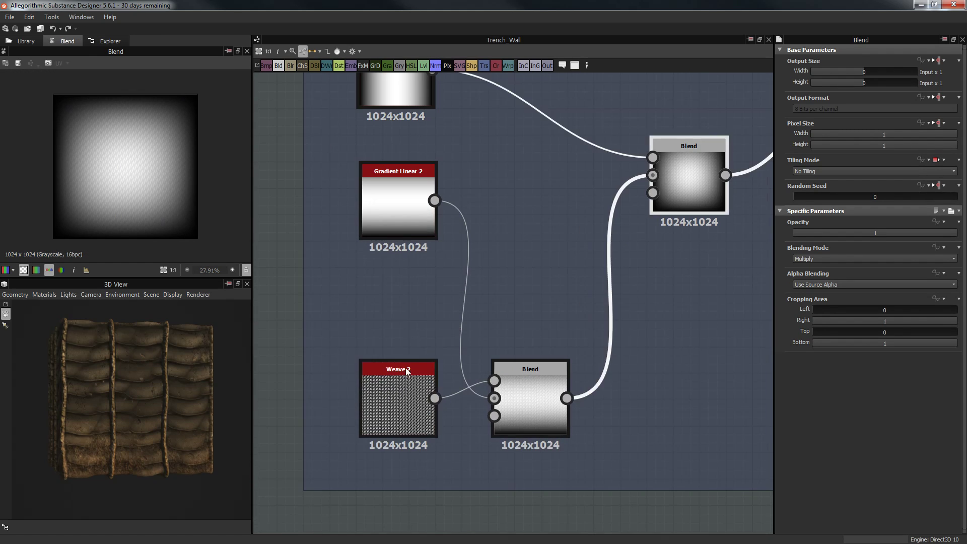
{"action": "left_click", "coordinate": [406, 370]}
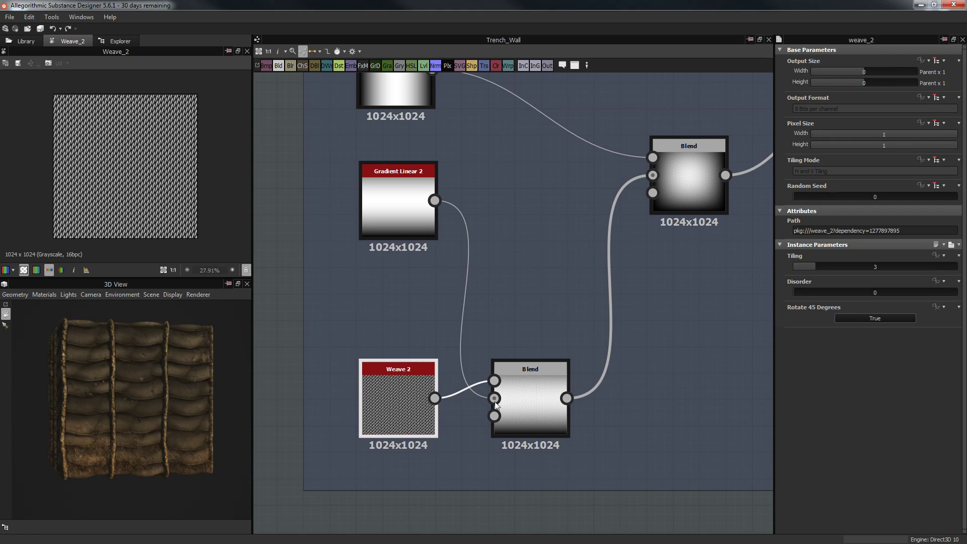
{"action": "left_click_drag", "start_coordinate": [535, 410], "coordinate": [537, 396]}
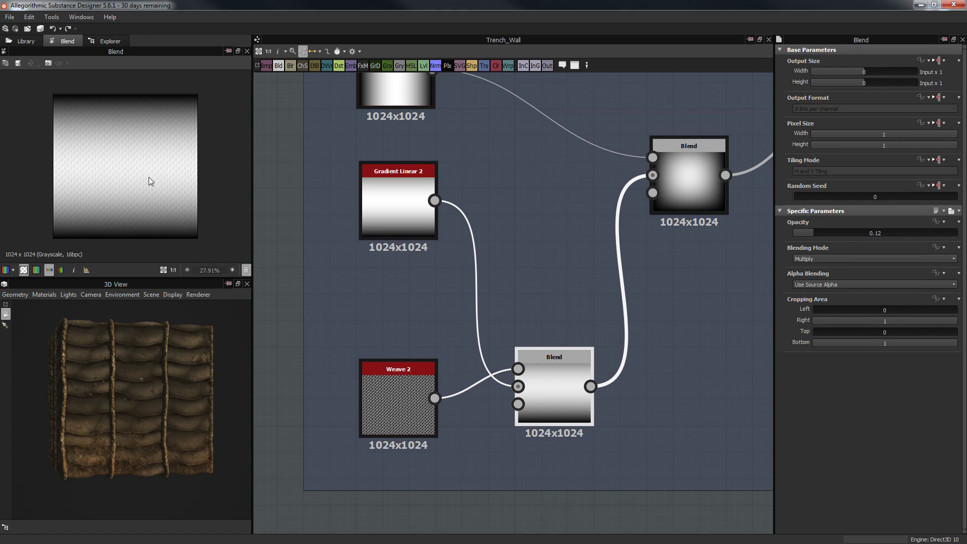
Preview the Blend that multiplies in the upper Gradient Linear 2 and inspect its weave texture up close
{"action": "middle_click_drag", "start_coordinate": [710, 209], "coordinate": [606, 250]}
{"action": "left_click", "coordinate": [609, 215]}
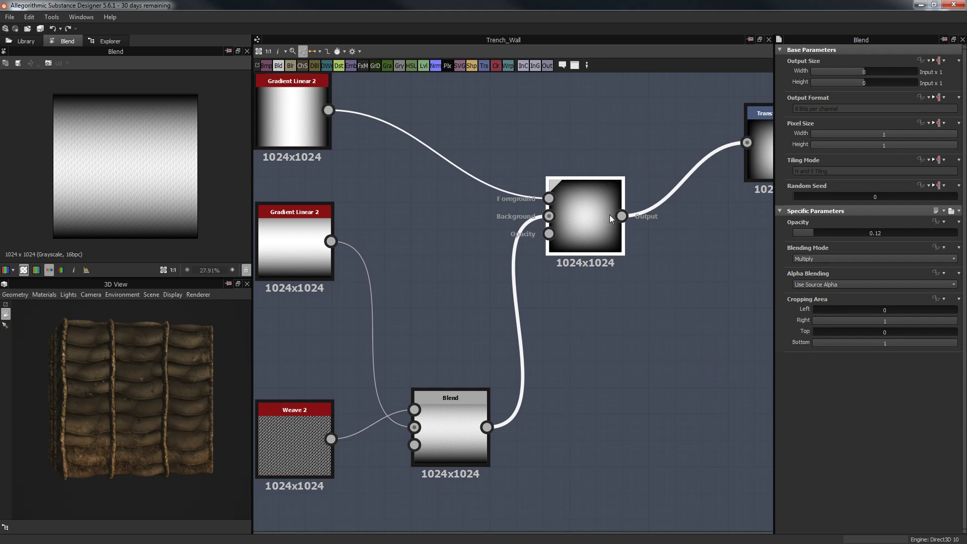
{"action": "double_click", "coordinate": [609, 215]}
{"action": "scroll", "coordinate": [141, 189], "scroll_direction": "up", "scroll_amount": 6}
{"action": "scroll", "coordinate": [142, 192], "scroll_direction": "down", "scroll_amount": 3}
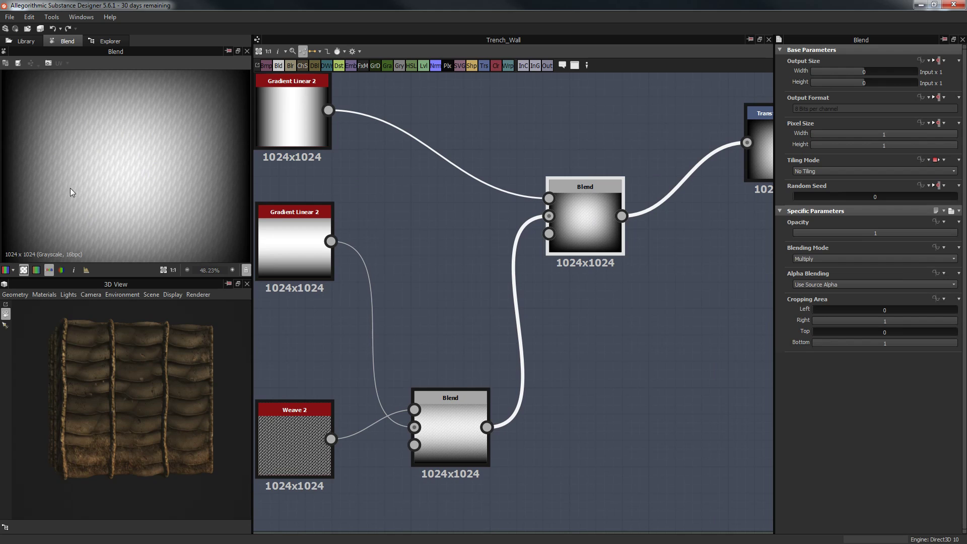
{"action": "scroll", "coordinate": [187, 180], "scroll_direction": "down", "scroll_amount": 2}
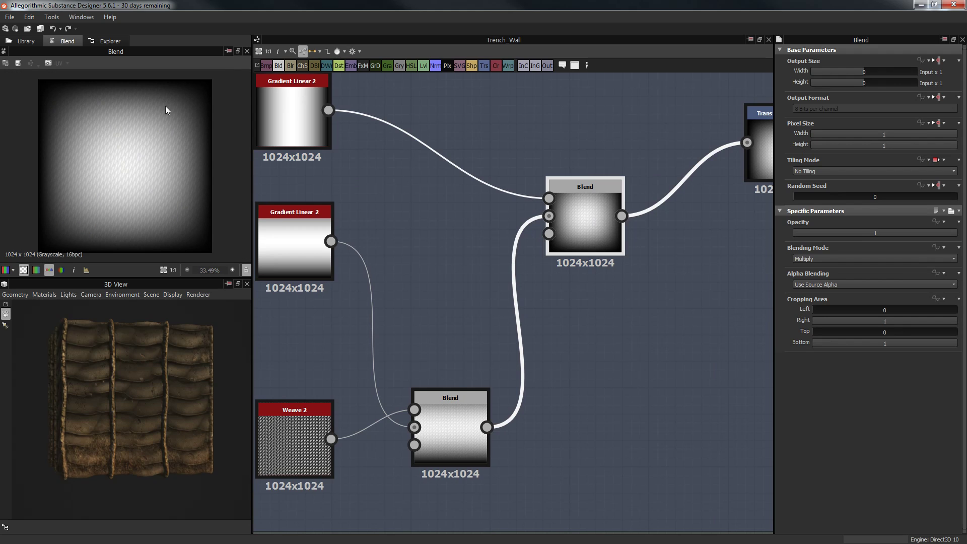
Compare the Transformation 2D node's output and offset with the Blend node feeding it, including that Blend's tiling mode
{"action": "middle_click_drag", "start_coordinate": [695, 161], "coordinate": [482, 218]}
{"action": "scroll", "coordinate": [482, 218], "scroll_direction": "down", "scroll_amount": 2}
{"action": "double_click", "coordinate": [564, 197]}
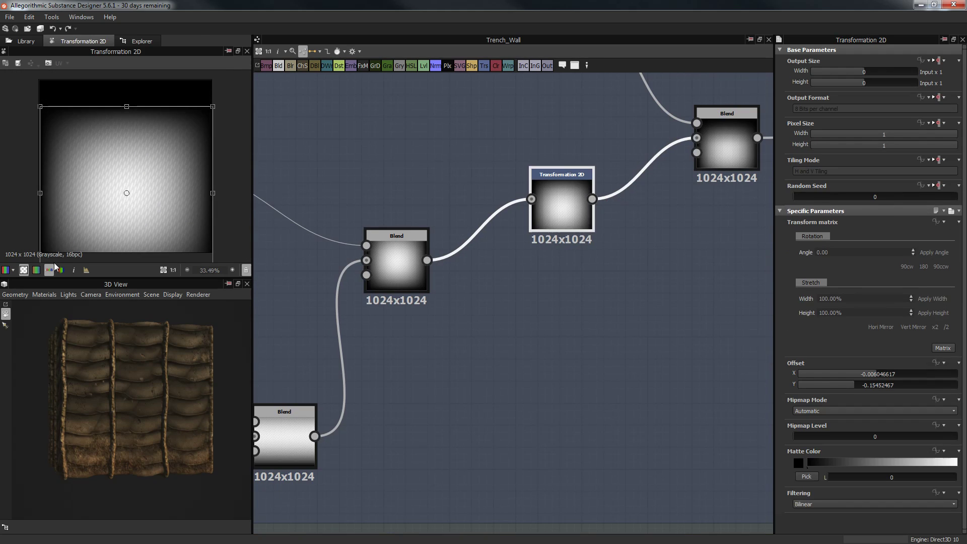
{"action": "scroll", "coordinate": [90, 190], "scroll_direction": "down", "scroll_amount": 1}
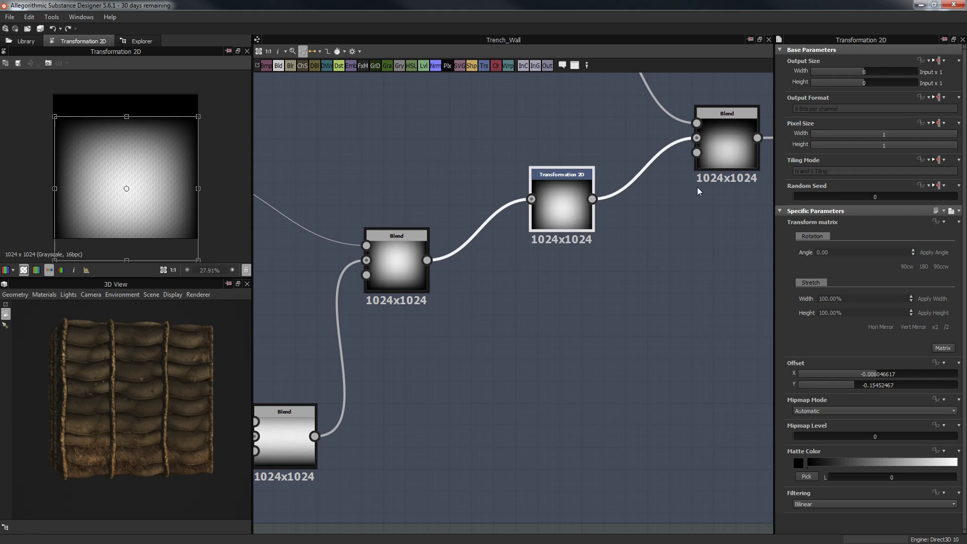
{"action": "middle_click_drag", "start_coordinate": [516, 177], "coordinate": [676, 176]}
{"action": "scroll", "coordinate": [676, 176], "scroll_direction": "down", "scroll_amount": 1}
{"action": "double_click", "coordinate": [583, 236]}
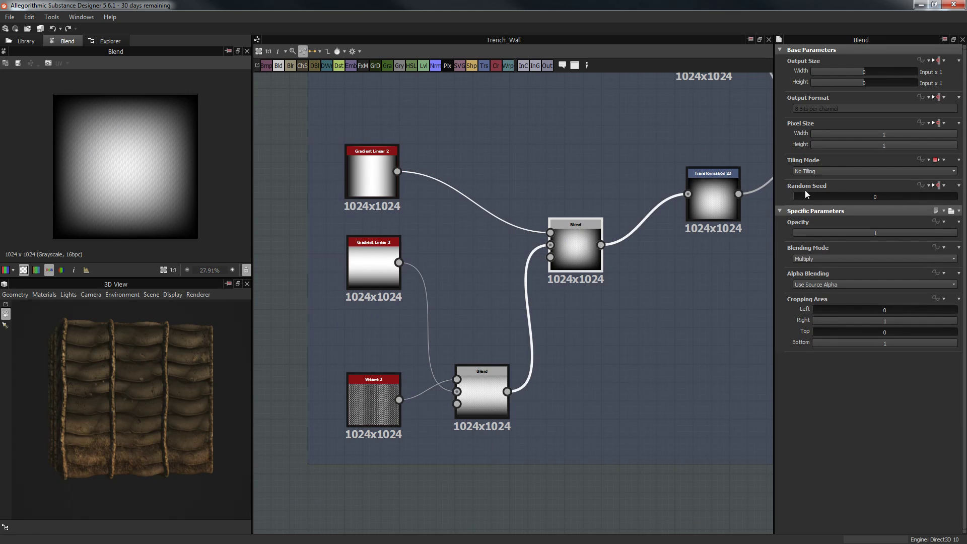
{"action": "middle_click_drag", "start_coordinate": [429, 202], "coordinate": [269, 206]}
{"action": "scroll", "coordinate": [621, 211], "scroll_direction": "up", "scroll_amount": 2}
{"action": "double_click", "coordinate": [516, 185]}
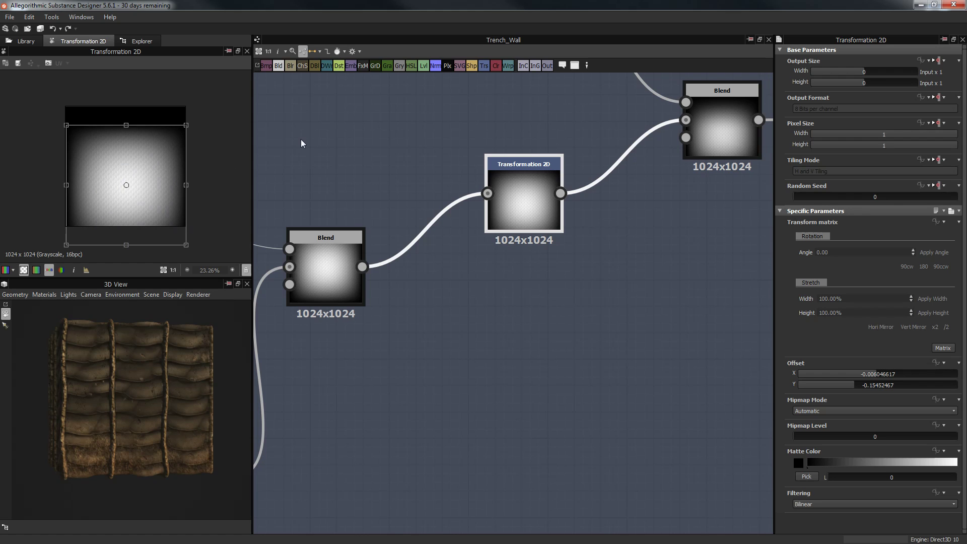
Line up the Gradient Linear 1 and Gradient Map nodes in a level row while previewing each one
{"action": "scroll", "coordinate": [400, 308], "scroll_direction": "down", "scroll_amount": 5}
{"action": "scroll", "coordinate": [535, 260], "scroll_direction": "up", "scroll_amount": 3}
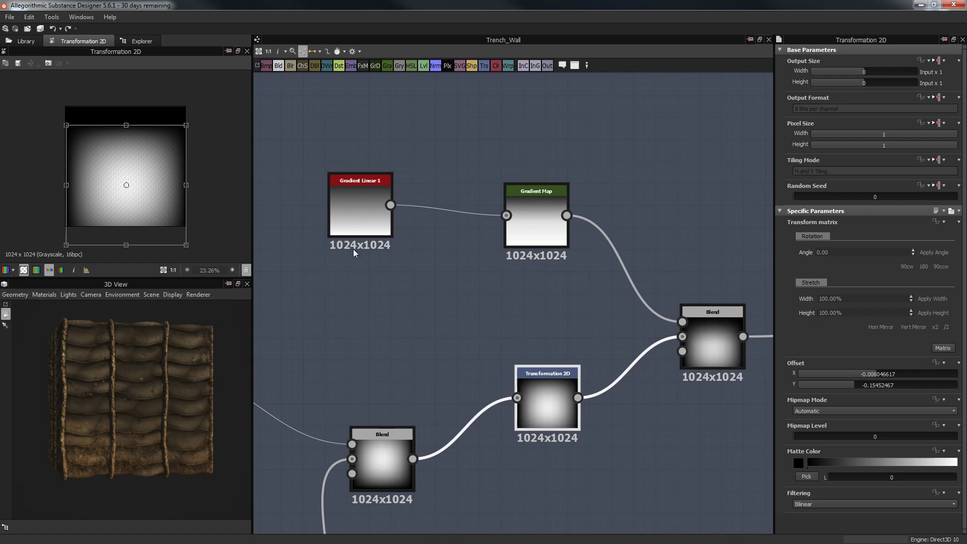
{"action": "left_click", "coordinate": [358, 236]}
{"action": "left_click_drag", "start_coordinate": [367, 234], "coordinate": [410, 277]}
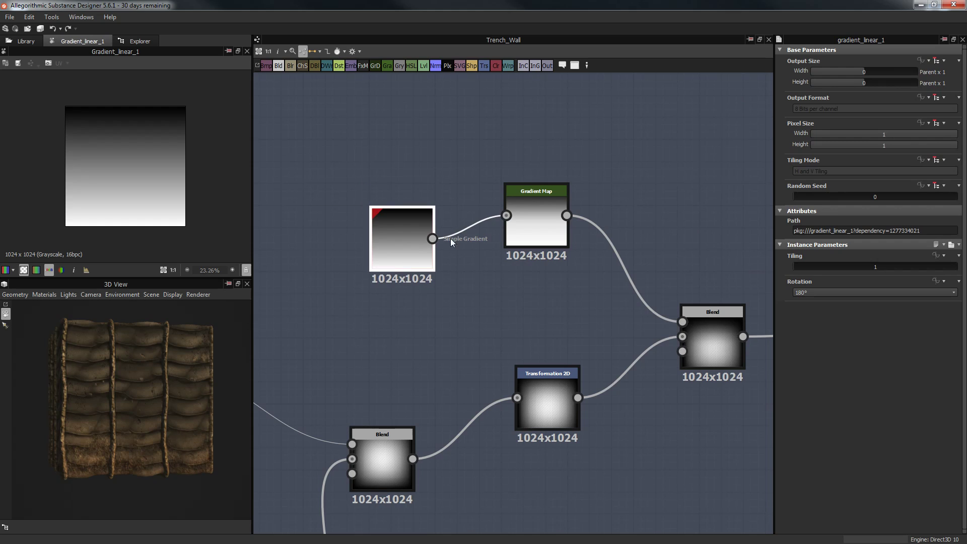
{"action": "left_click_drag", "start_coordinate": [542, 232], "coordinate": [540, 251]}
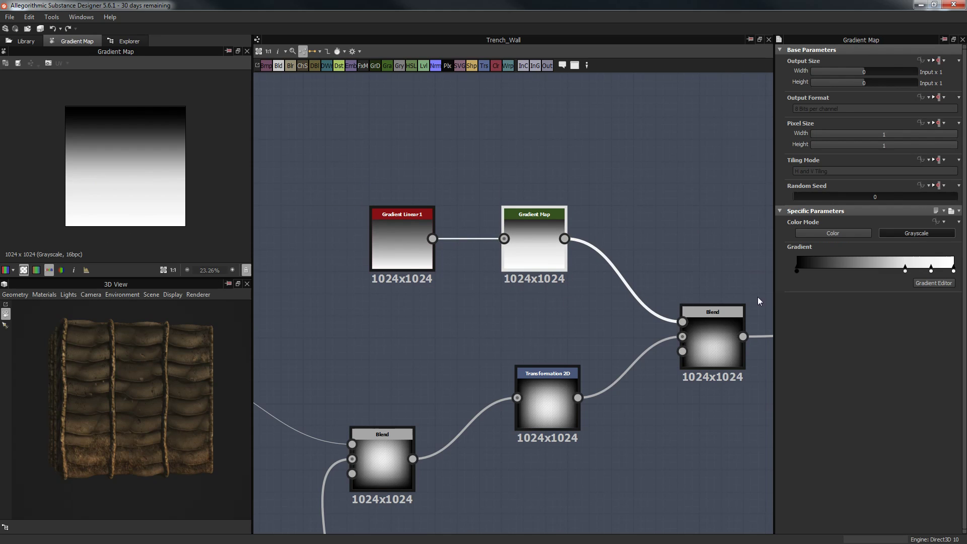
Compare the Gradient Map output with the Blend node that multiplies it over the Transformation 2D result
{"action": "middle_click_drag", "start_coordinate": [674, 249], "coordinate": [598, 225]}
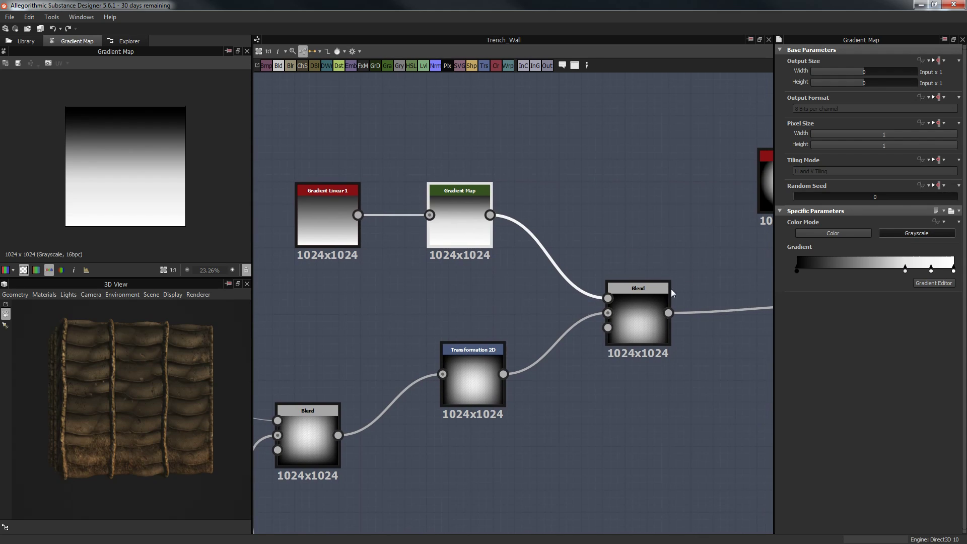
{"action": "left_click", "coordinate": [649, 321]}
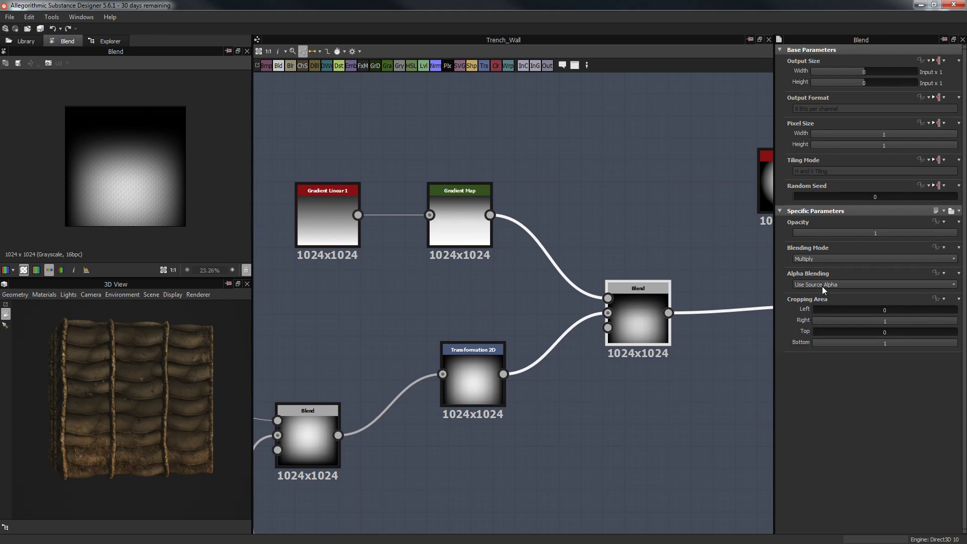
{"action": "left_click", "coordinate": [457, 213]}
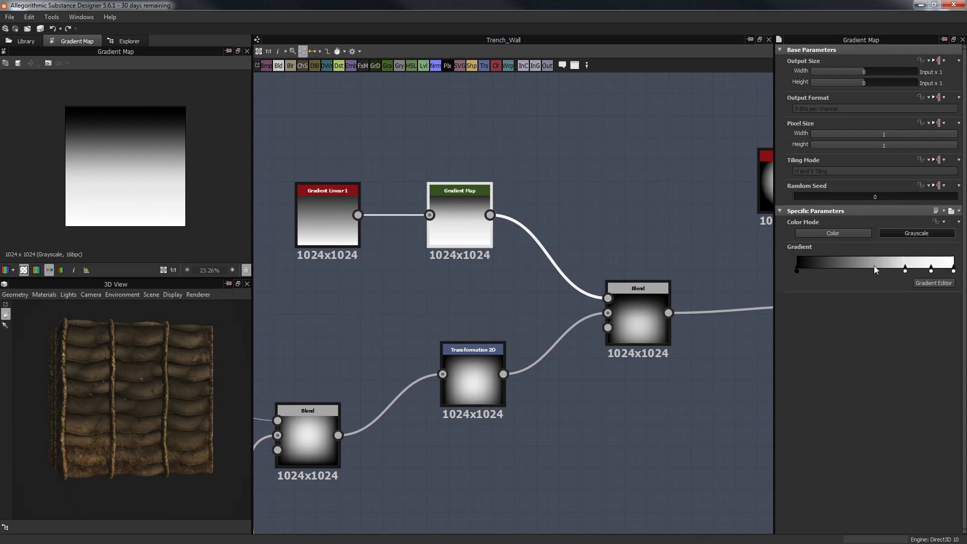
{"action": "left_click", "coordinate": [639, 330]}
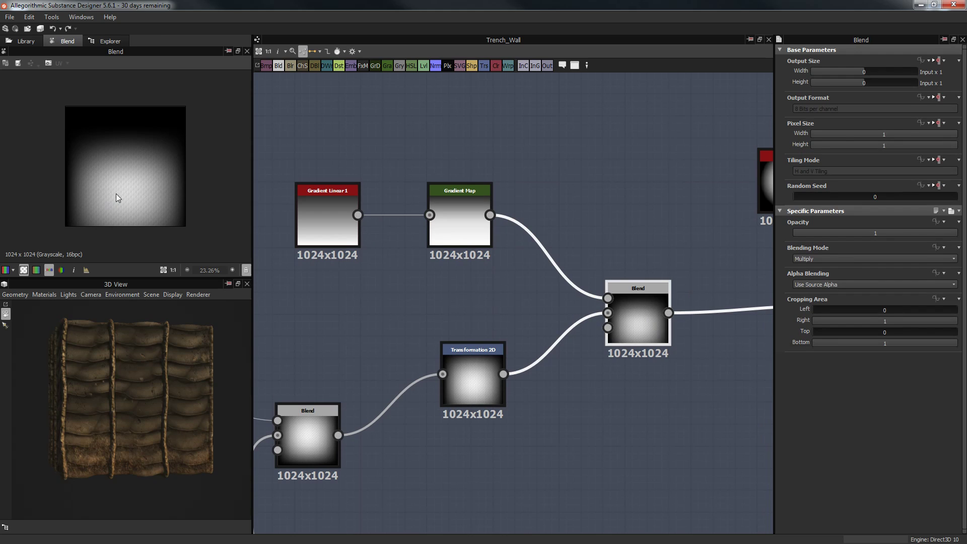
{"action": "scroll", "coordinate": [156, 206], "scroll_direction": "up", "scroll_amount": 2}
{"action": "scroll", "coordinate": [94, 221], "scroll_direction": "down", "scroll_amount": 1}
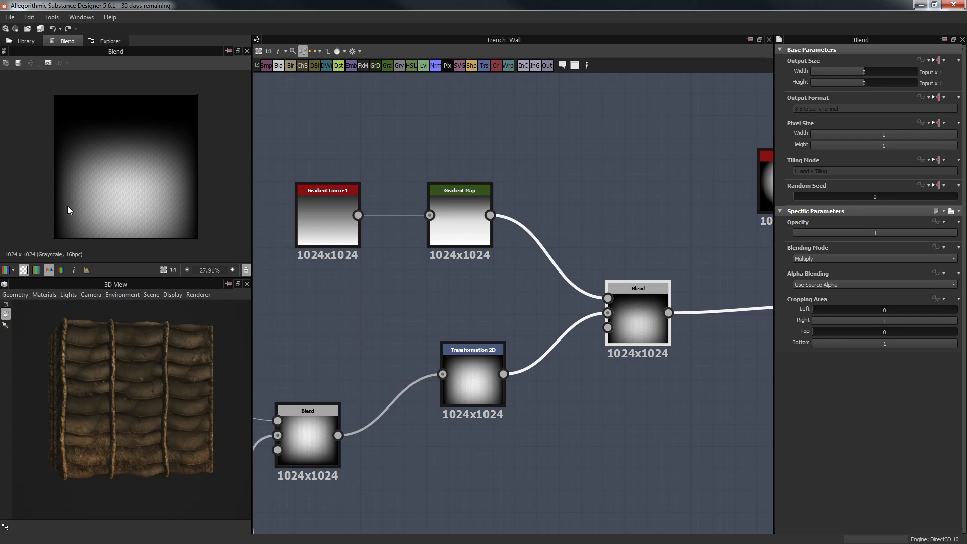
{"action": "left_click_drag", "start_coordinate": [68, 192], "coordinate": [99, 246]}
{"action": "mouse_move", "coordinate": [198, 188]}
{"action": "left_mouse_down"}
{"action": "mouse_move", "coordinate": [197, 235]}
{"action": "mouse_move", "coordinate": [147, 248]}
{"action": "left_mouse_up"}
{"action": "key", "text": "Escape"}
{"action": "middle_click_drag", "start_coordinate": [465, 276], "coordinate": [210, 244]}
{"action": "scroll", "coordinate": [370, 262], "scroll_direction": "down", "scroll_amount": 1}
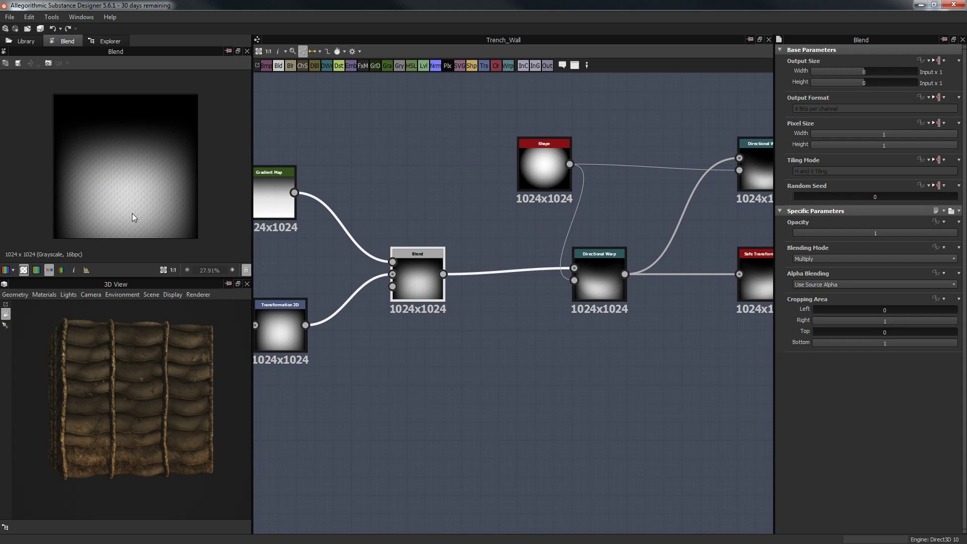
{"action": "left_click_drag", "start_coordinate": [194, 208], "coordinate": [183, 245]}
{"action": "left_click_drag", "start_coordinate": [59, 205], "coordinate": [63, 239]}
{"action": "mouse_move", "coordinate": [111, 207]}
{"action": "left_mouse_down"}
{"action": "mouse_move", "coordinate": [165, 230]}
{"action": "mouse_move", "coordinate": [151, 222]}
{"action": "left_mouse_up"}
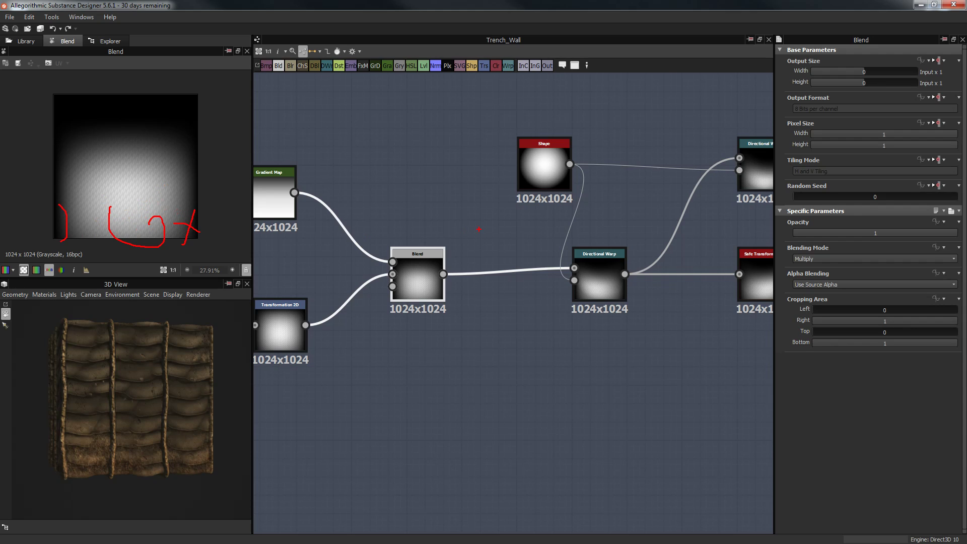
{"action": "key", "text": "Escape"}
Preview the first Directional Warp node after the Blend and check its intensity and warp angle
{"action": "middle_click_drag", "start_coordinate": [487, 205], "coordinate": [456, 222]}
{"action": "left_click", "coordinate": [565, 278]}
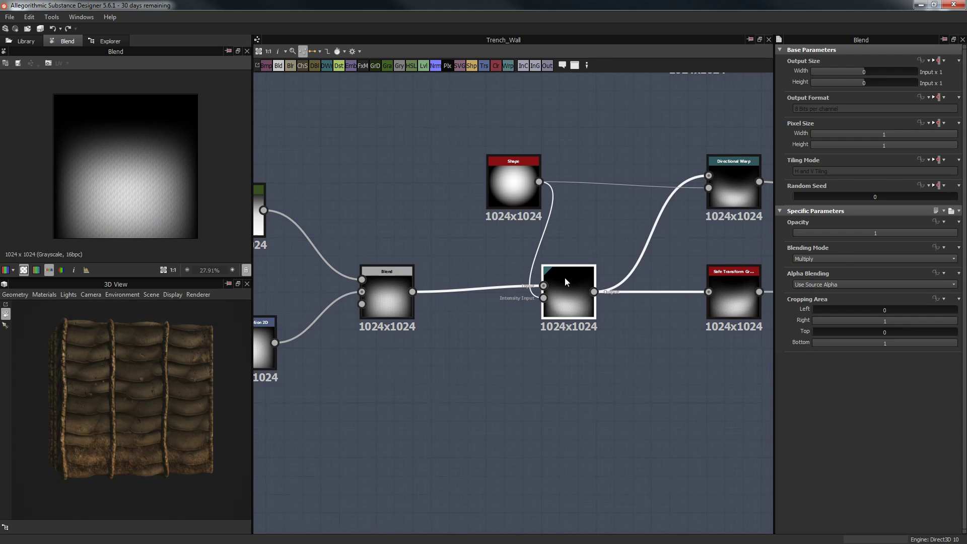
{"action": "scroll", "coordinate": [568, 301], "scroll_direction": "up", "scroll_amount": 3}
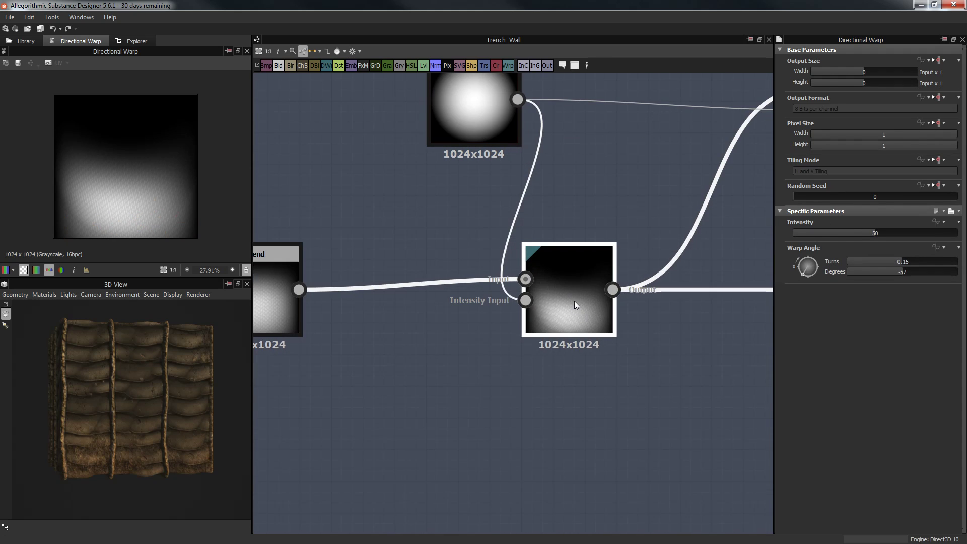
{"action": "middle_click_drag", "start_coordinate": [524, 197], "coordinate": [475, 220]}
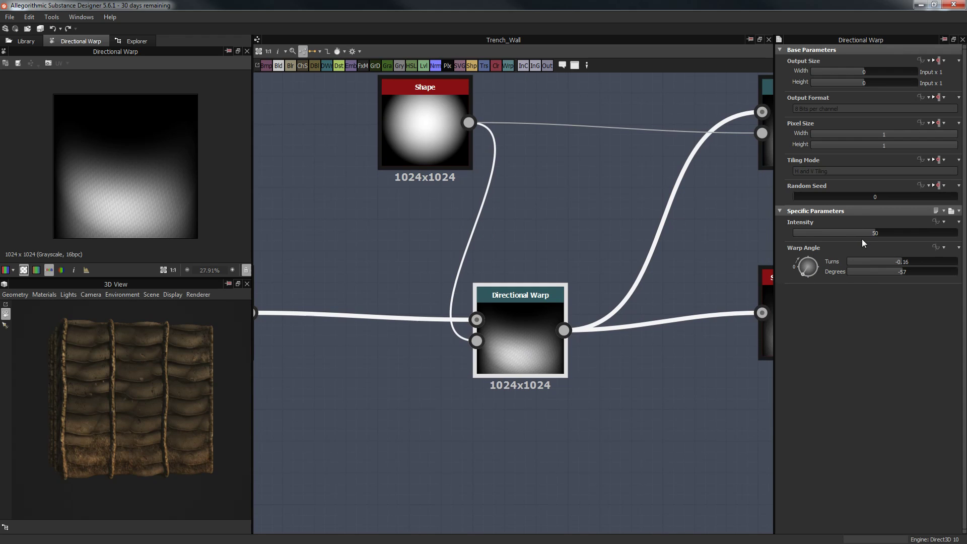
Move the Shape node closer to the first Directional Warp and compare its paraboloid preview with the warped output
{"action": "middle_click_drag", "start_coordinate": [474, 243], "coordinate": [444, 283]}
{"action": "left_click_drag", "start_coordinate": [357, 191], "coordinate": [432, 217]}
{"action": "double_click", "coordinate": [366, 237]}
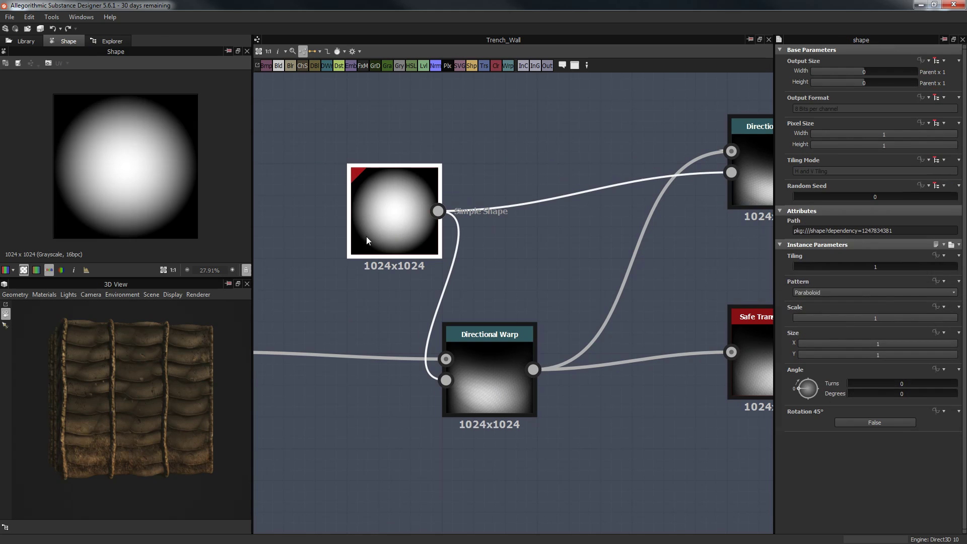
{"action": "scroll", "coordinate": [150, 217], "scroll_direction": "up", "scroll_amount": 3}
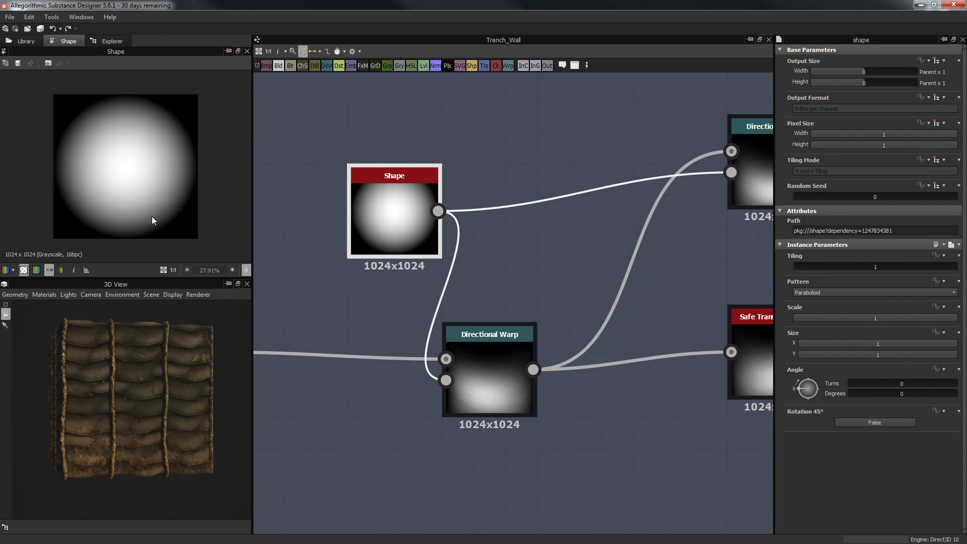
{"action": "double_click", "coordinate": [456, 364]}
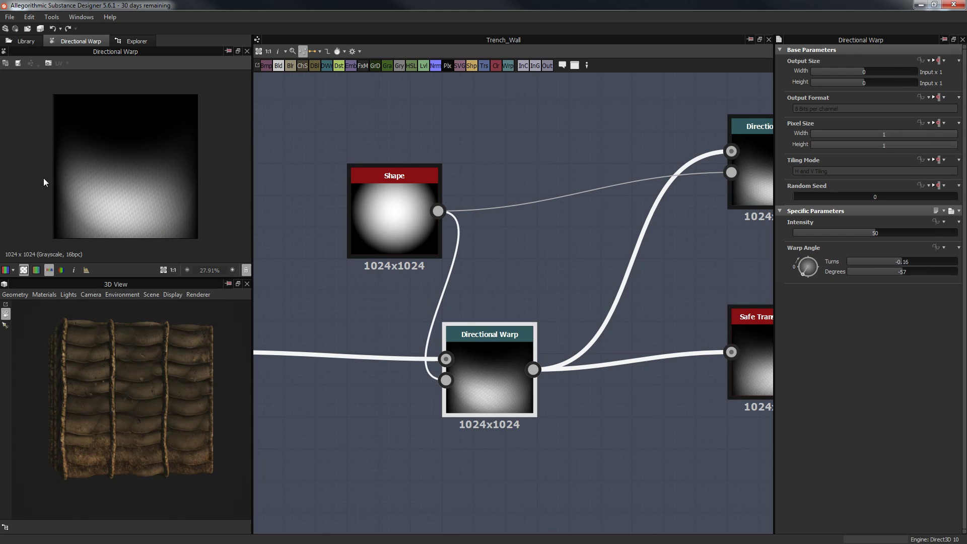
{"action": "double_click", "coordinate": [406, 235]}
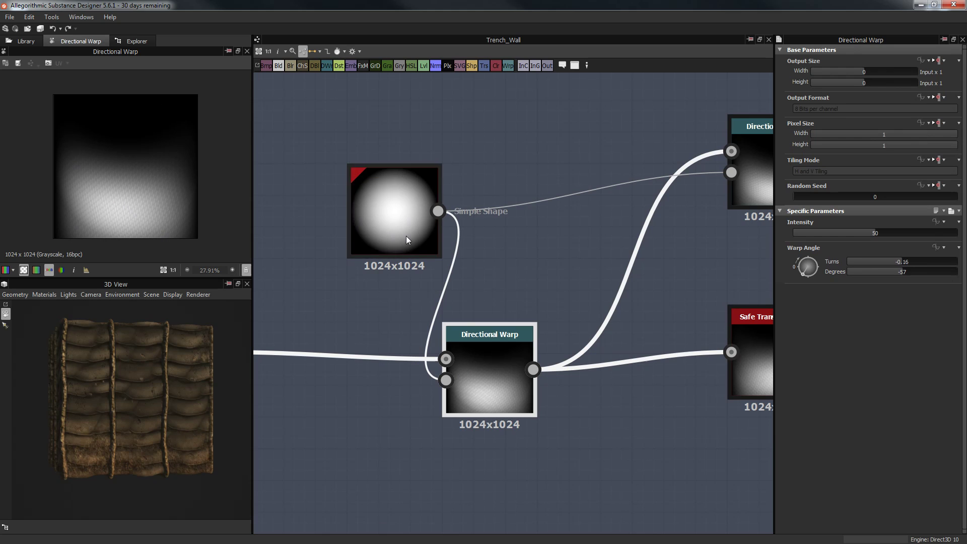
Align the second Directional Warp level with the Shape node and compare its output with the first Directional Warp
{"action": "scroll", "coordinate": [600, 252], "scroll_direction": "down", "scroll_amount": 2}
{"action": "middle_click_drag", "start_coordinate": [548, 253], "coordinate": [431, 254]}
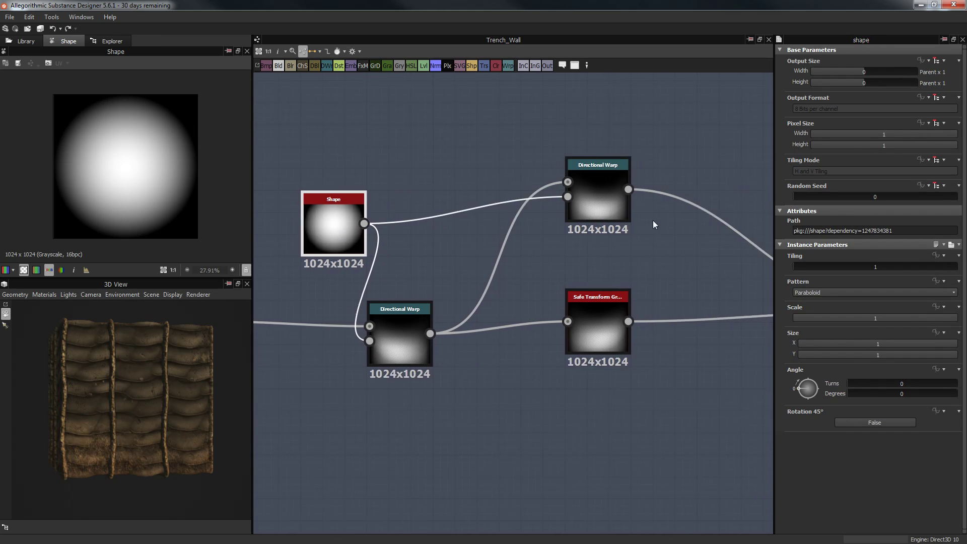
{"action": "left_click", "coordinate": [598, 228]}
{"action": "double_click", "coordinate": [606, 238]}
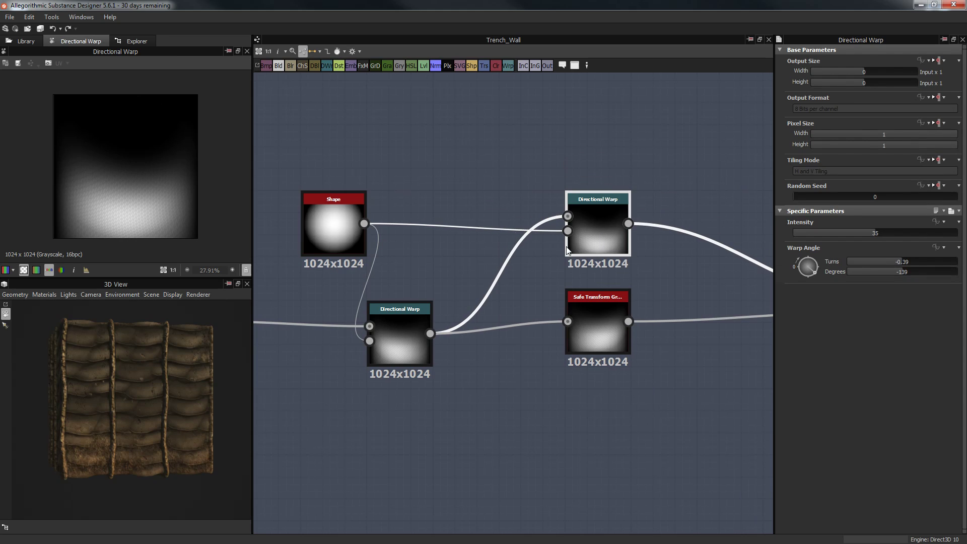
{"action": "double_click", "coordinate": [403, 336]}
{"action": "double_click", "coordinate": [597, 223]}
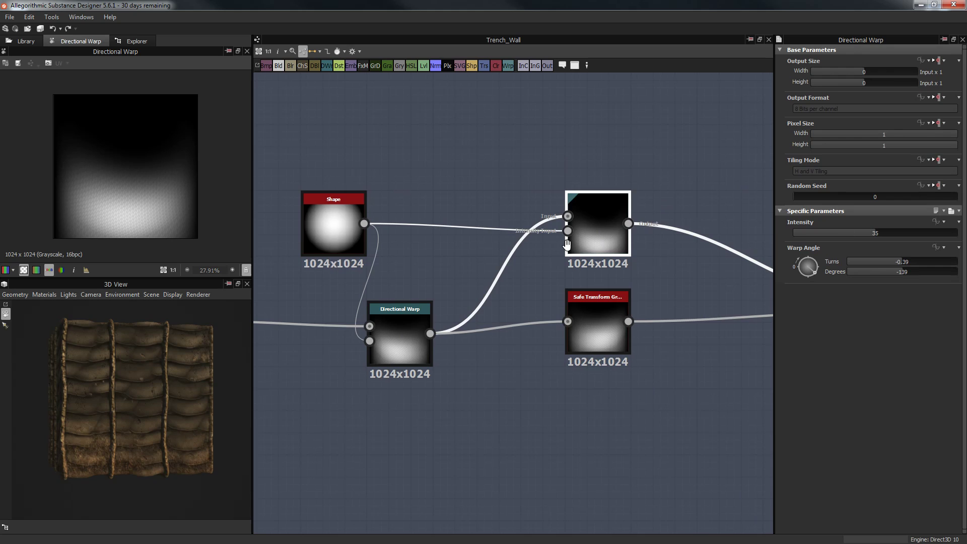
Preview the Safe Transform Grayscale node, shift it slightly lower in the graph, and check its symmetry setting
{"action": "middle_click_drag", "start_coordinate": [638, 319], "coordinate": [497, 315]}
{"action": "left_click", "coordinate": [453, 337]}
{"action": "double_click", "coordinate": [452, 335]}
{"action": "left_click_drag", "start_coordinate": [452, 335], "coordinate": [461, 365]}
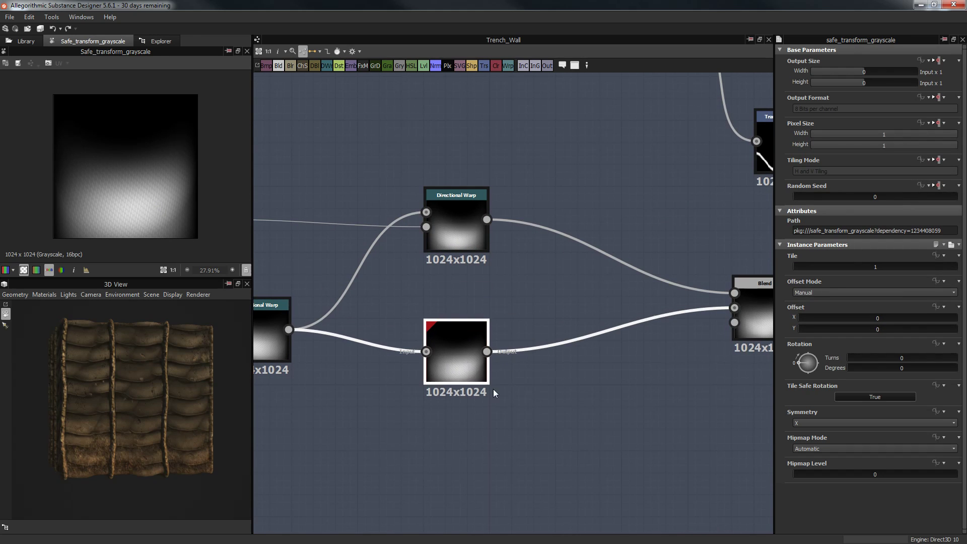
{"action": "scroll", "coordinate": [553, 402], "scroll_direction": "down", "scroll_amount": 1}
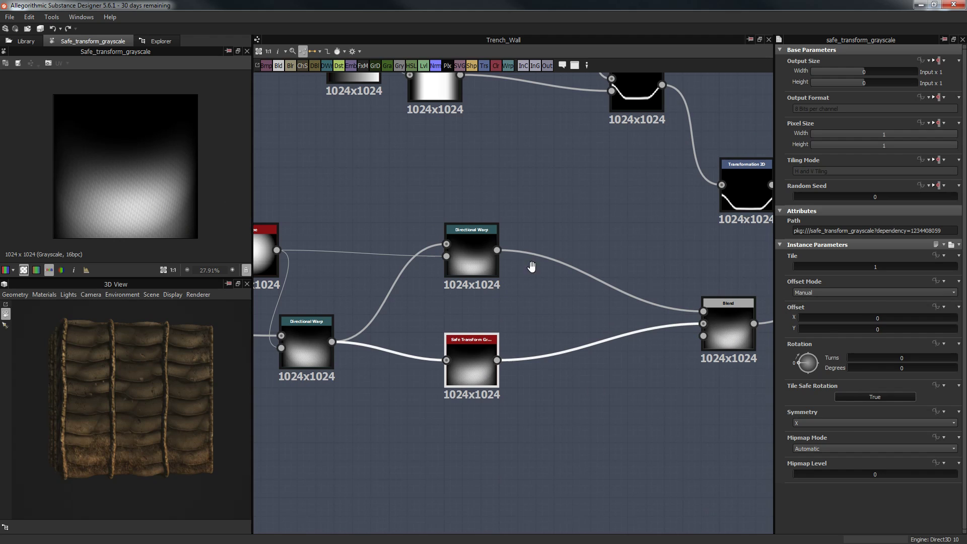
Preview the Blend combining the second Directional Warp with the Safe Transform Grayscale and check its blending mode
{"action": "middle_click_drag", "start_coordinate": [532, 266], "coordinate": [395, 188]}
{"action": "left_click", "coordinate": [548, 308]}
{"action": "middle_click_drag", "start_coordinate": [116, 180], "coordinate": [118, 128]}
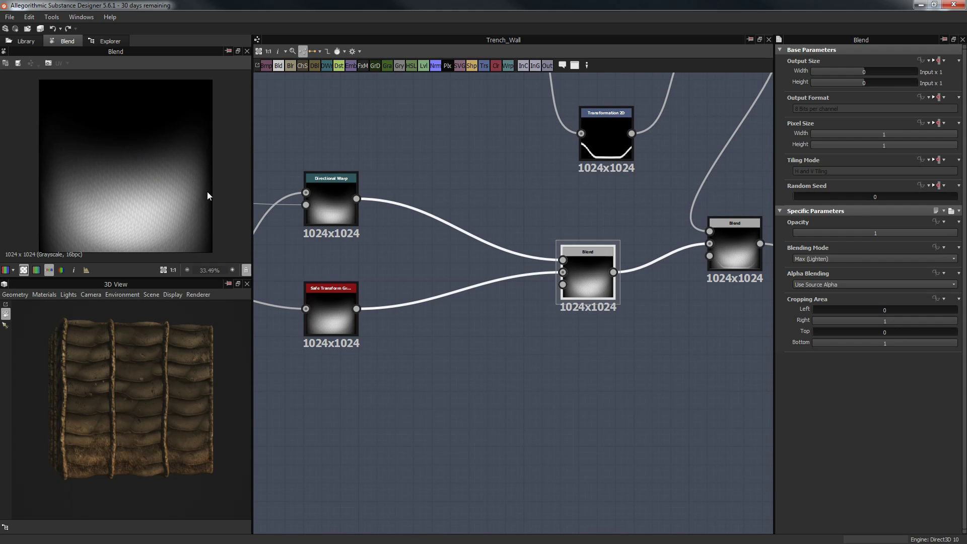
{"action": "mouse_move", "coordinate": [61, 203]}
{"action": "left_mouse_down"}
{"action": "mouse_move", "coordinate": [169, 241]}
{"action": "mouse_move", "coordinate": [202, 202]}
{"action": "mouse_move", "coordinate": [88, 221]}
{"action": "mouse_move", "coordinate": [233, 200]}
{"action": "mouse_move", "coordinate": [68, 198]}
{"action": "left_mouse_up"}
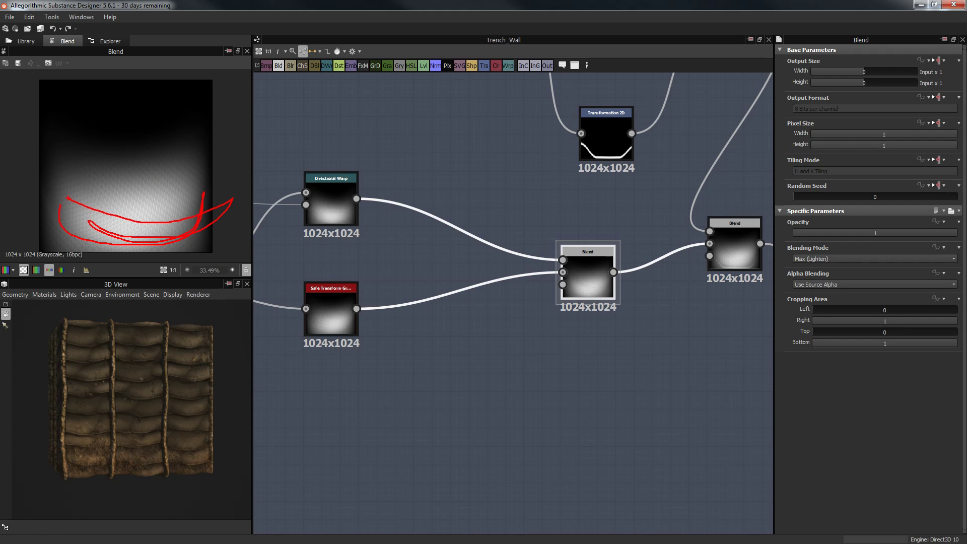
Examine the seams along the sandbag edges in the 3D view alongside the upper node branch of Sandbag Base
{"action": "key", "text": "Escape"}
{"action": "middle_click_drag", "start_coordinate": [447, 260], "coordinate": [326, 385]}
{"action": "scroll", "coordinate": [432, 305], "scroll_direction": "down", "scroll_amount": 2}
{"action": "middle_click_drag", "start_coordinate": [379, 237], "coordinate": [450, 252]}
{"action": "scroll", "coordinate": [169, 377], "scroll_direction": "up", "scroll_amount": 5}
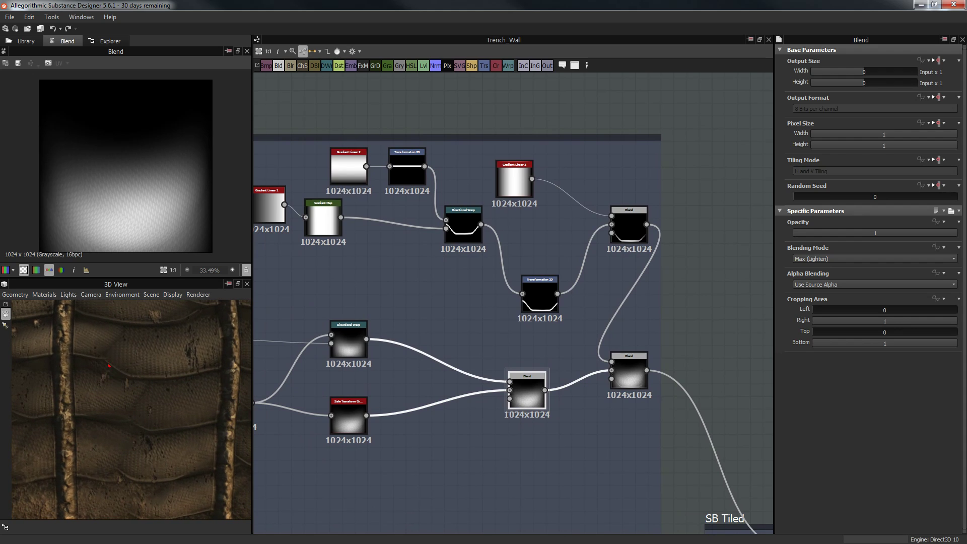
{"action": "left_click_drag", "start_coordinate": [108, 365], "coordinate": [216, 375]}
{"action": "key", "text": "Escape"}
{"action": "mouse_move", "coordinate": [73, 332]}
{"action": "left_mouse_down"}
{"action": "mouse_move", "coordinate": [120, 331]}
{"action": "mouse_move", "coordinate": [72, 352]}
{"action": "left_mouse_up"}
{"action": "scroll", "coordinate": [418, 277], "scroll_direction": "down", "scroll_amount": 3}
{"action": "scroll", "coordinate": [418, 277], "scroll_direction": "up", "scroll_amount": 4}
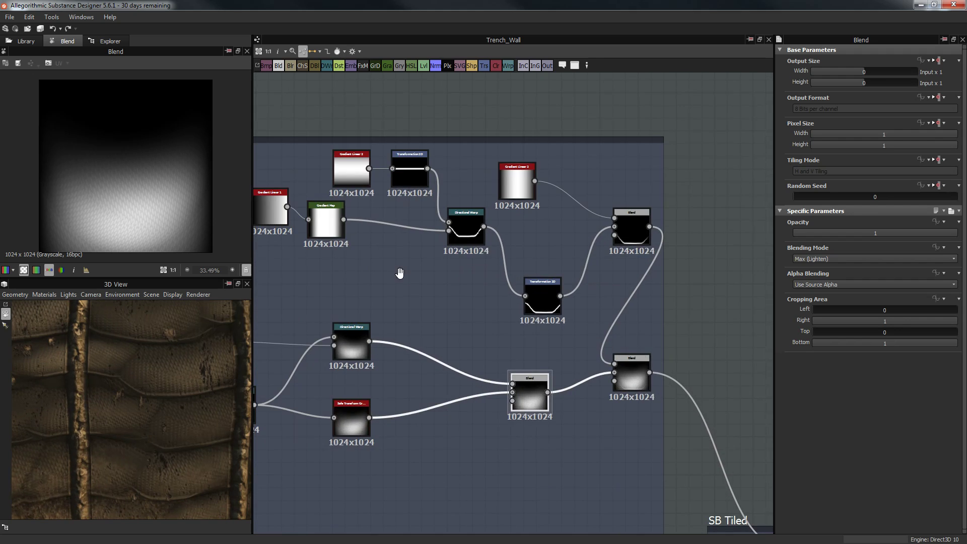
Preview the Gradient Linear 1 and Gradient Linear 2 nodes that start the upper branch of Sandbag Base
{"action": "double_click", "coordinate": [362, 210]}
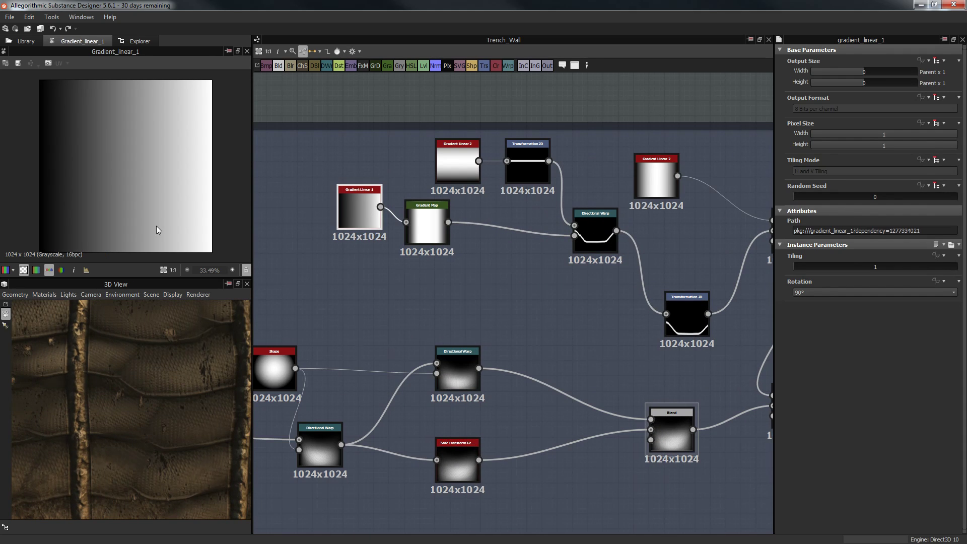
{"action": "left_click", "coordinate": [473, 175]}
{"action": "double_click", "coordinate": [472, 175]}
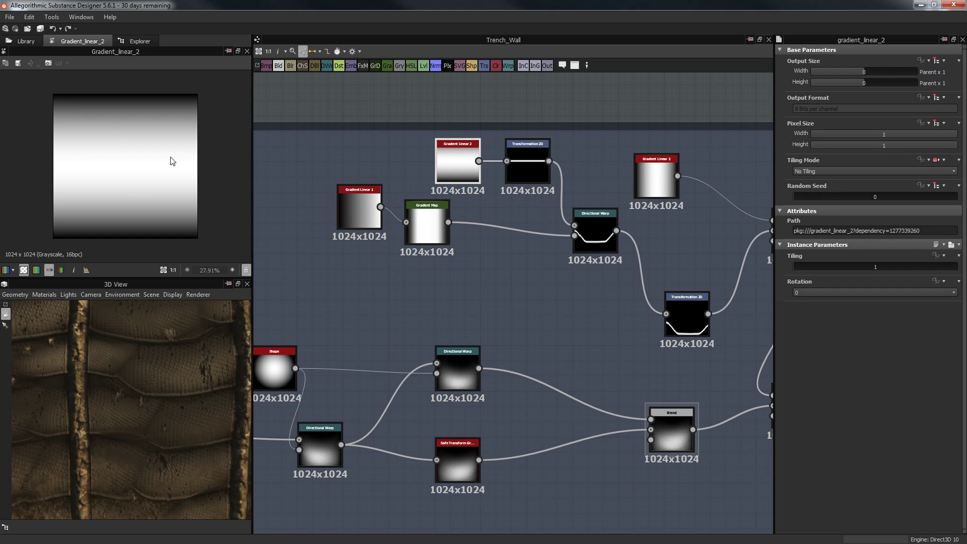
Feed the upper Transformation 2D from the Gradient Linear 2 at the graph's start and move the replaced gradient aside
{"action": "scroll", "coordinate": [429, 268], "scroll_direction": "down", "scroll_amount": 6}
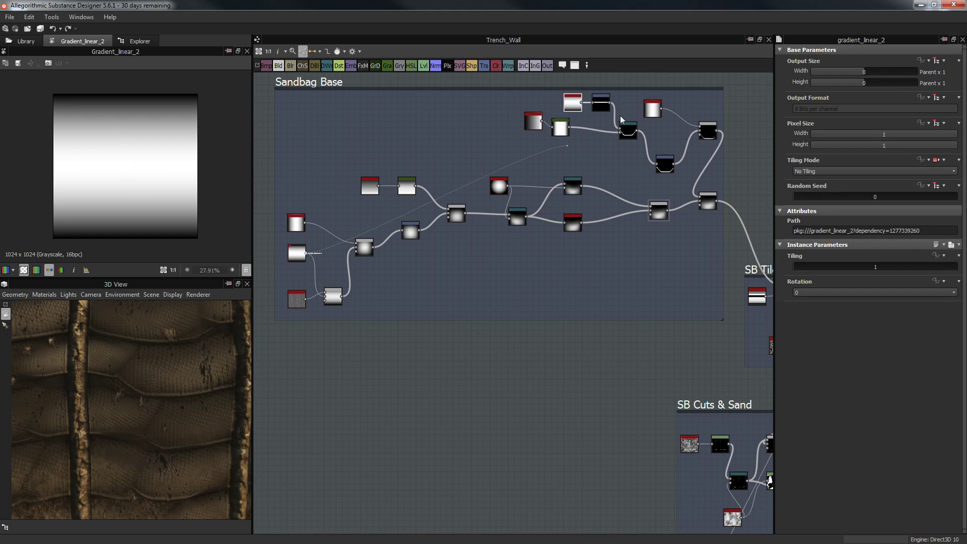
{"action": "left_click_drag", "start_coordinate": [306, 253], "coordinate": [526, 125]}
{"action": "scroll", "coordinate": [586, 134], "scroll_direction": "up", "scroll_amount": 1}
{"action": "middle_click_drag", "start_coordinate": [587, 134], "coordinate": [574, 153]}
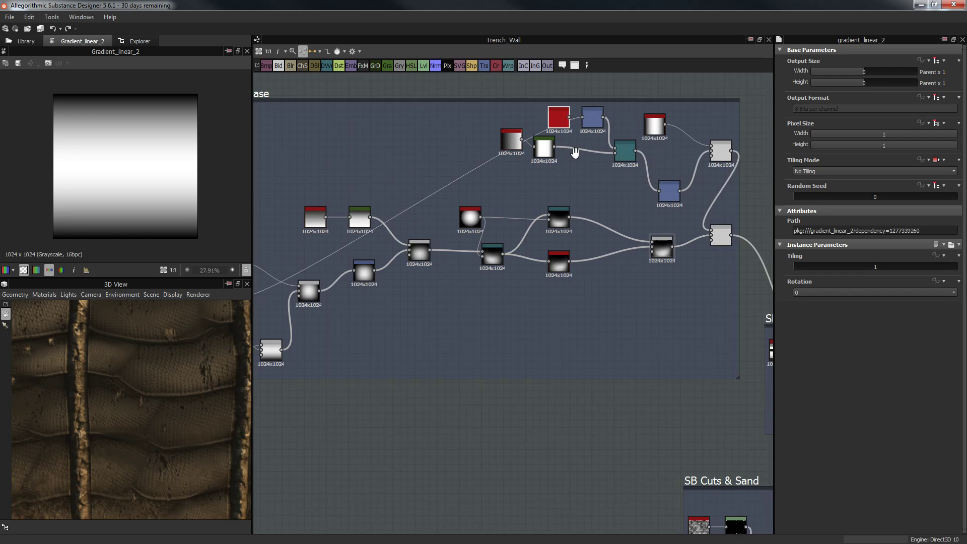
{"action": "middle_click_drag", "start_coordinate": [560, 114], "coordinate": [556, 120]}
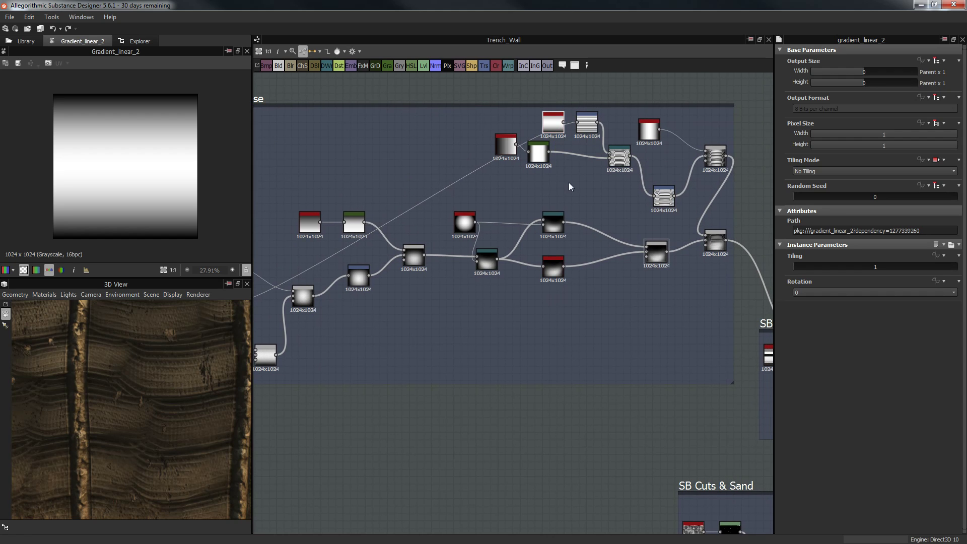
{"action": "middle_click_drag", "start_coordinate": [536, 188], "coordinate": [664, 152]}
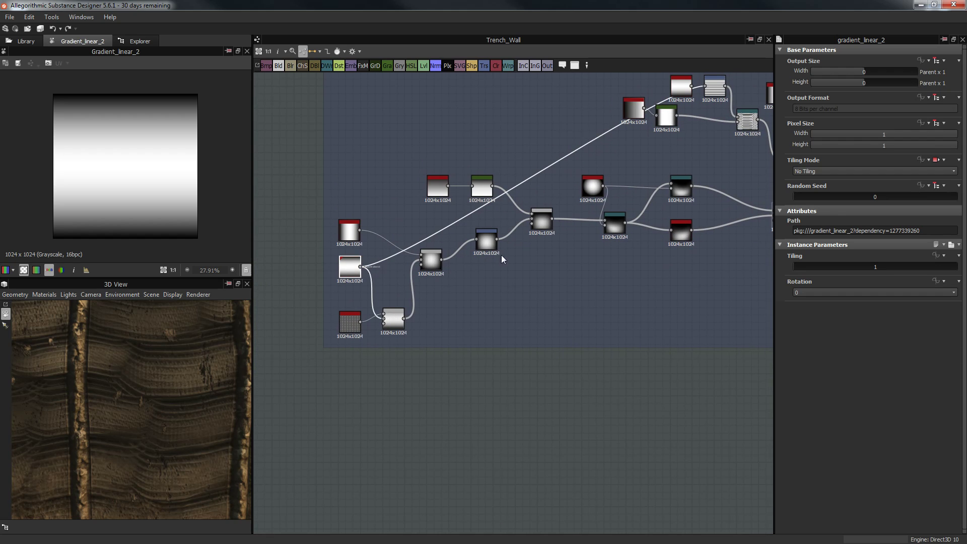
{"action": "middle_click_drag", "start_coordinate": [701, 105], "coordinate": [591, 148]}
{"action": "left_click_drag", "start_coordinate": [570, 133], "coordinate": [541, 121]}
Set the upper Transformation 2D's tiling mode to Absolute with No Tiling
{"action": "left_click", "coordinate": [599, 132]}
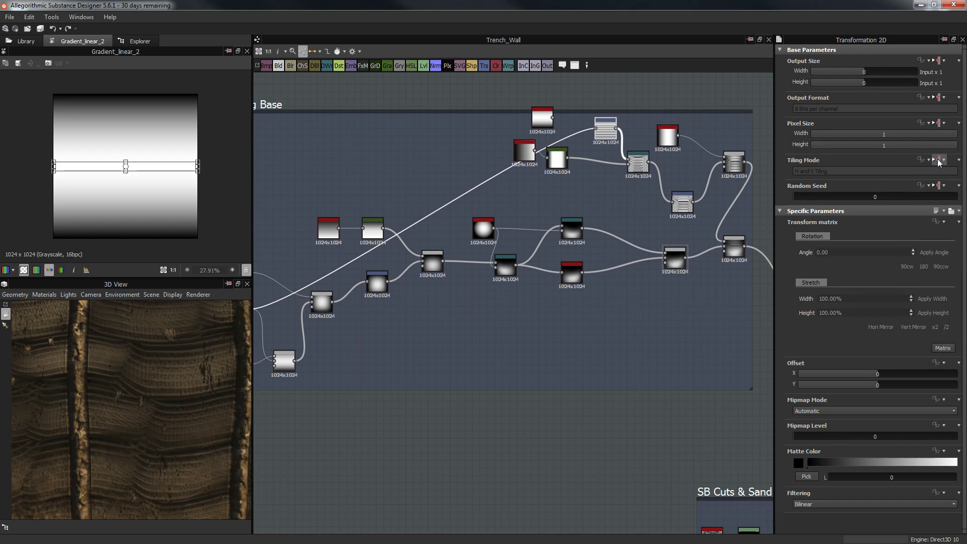
{"action": "left_click_drag", "start_coordinate": [241, 413], "coordinate": [96, 383]}
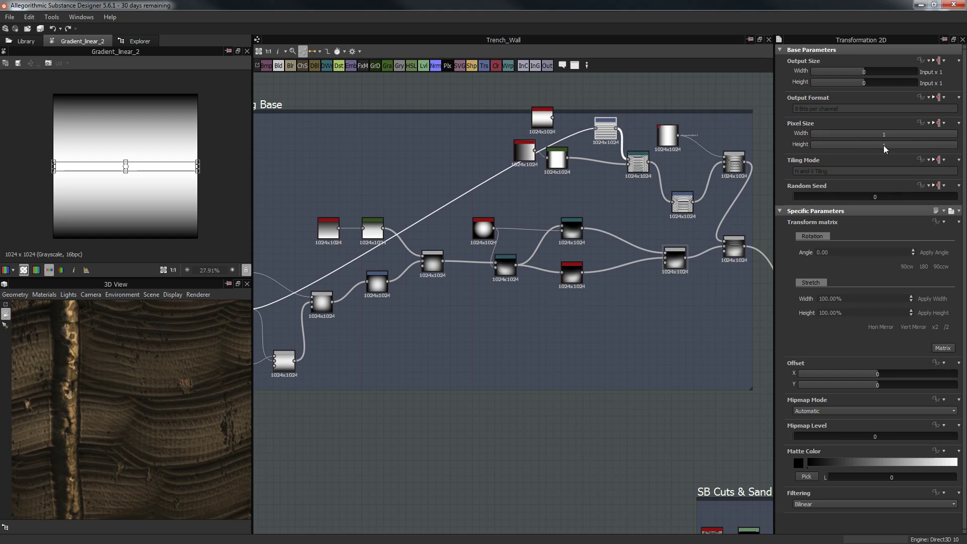
{"action": "left_click", "coordinate": [940, 161]}
{"action": "left_click", "coordinate": [916, 198]}
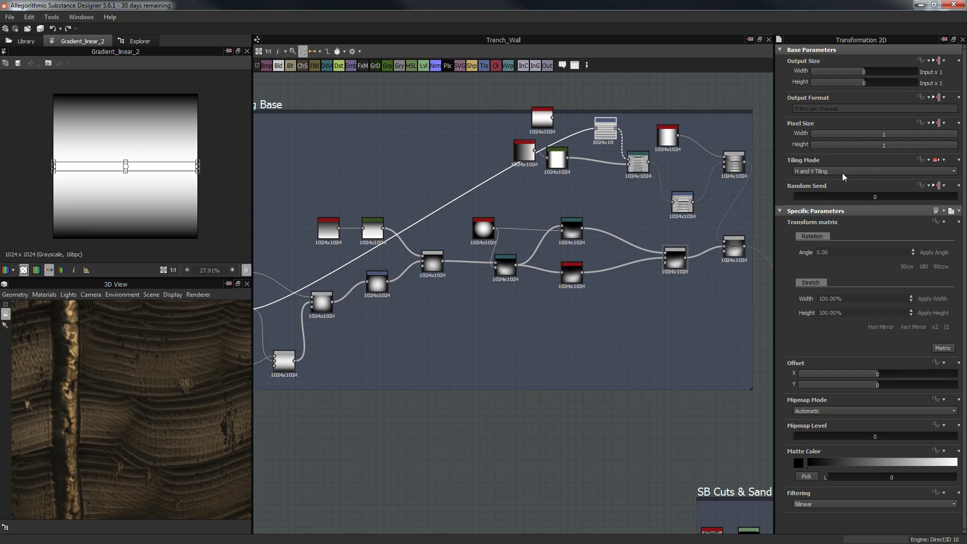
{"action": "left_click", "coordinate": [831, 173]}
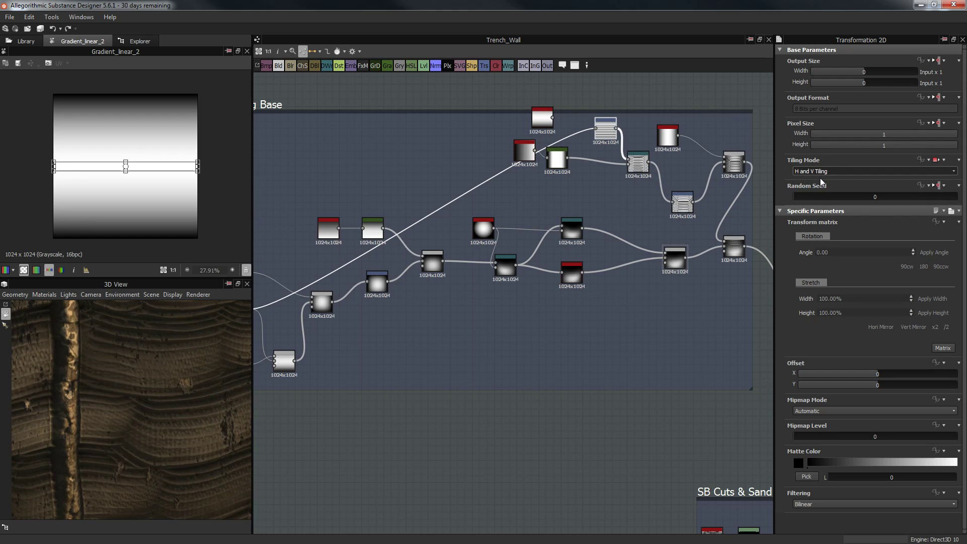
{"action": "left_click", "coordinate": [829, 179]}
Delete the disconnected Gradient Linear 2 node beside the upper Transformation 2D
{"action": "middle_click_drag", "start_coordinate": [536, 131], "coordinate": [406, 147]}
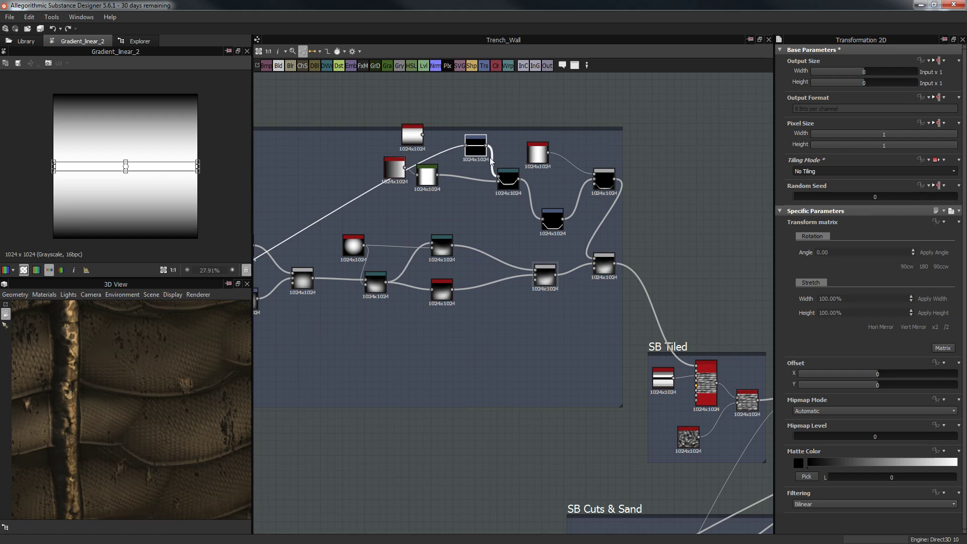
{"action": "scroll", "coordinate": [414, 165], "scroll_direction": "up", "scroll_amount": 3}
{"action": "left_click", "coordinate": [388, 161]}
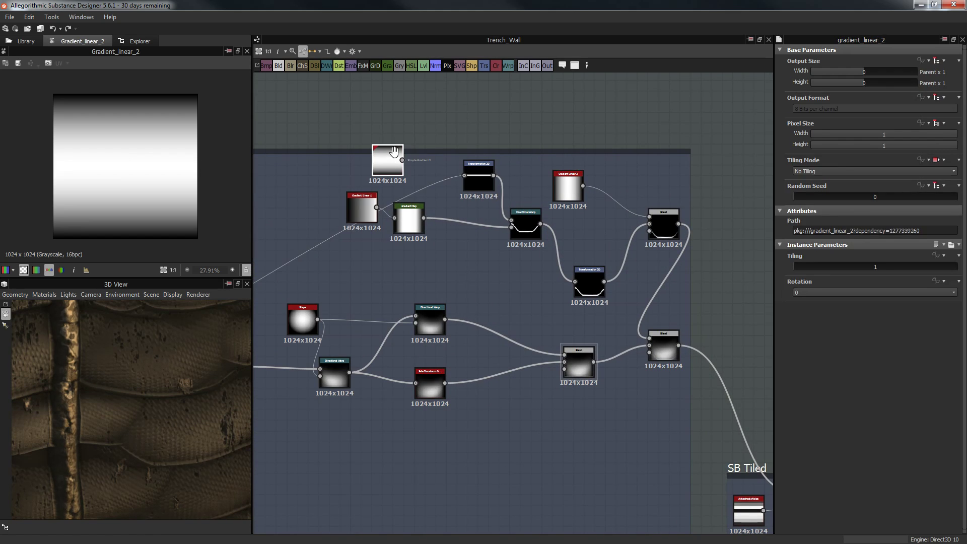
{"action": "key", "text": "Delete"}
Preview the 90° Gradient Linear 2 and set the adjoining Multiply Blend's tiling mode to Absolute with No Tiling
{"action": "left_click_drag", "start_coordinate": [643, 217], "coordinate": [650, 217]}
{"action": "left_click", "coordinate": [669, 218]}
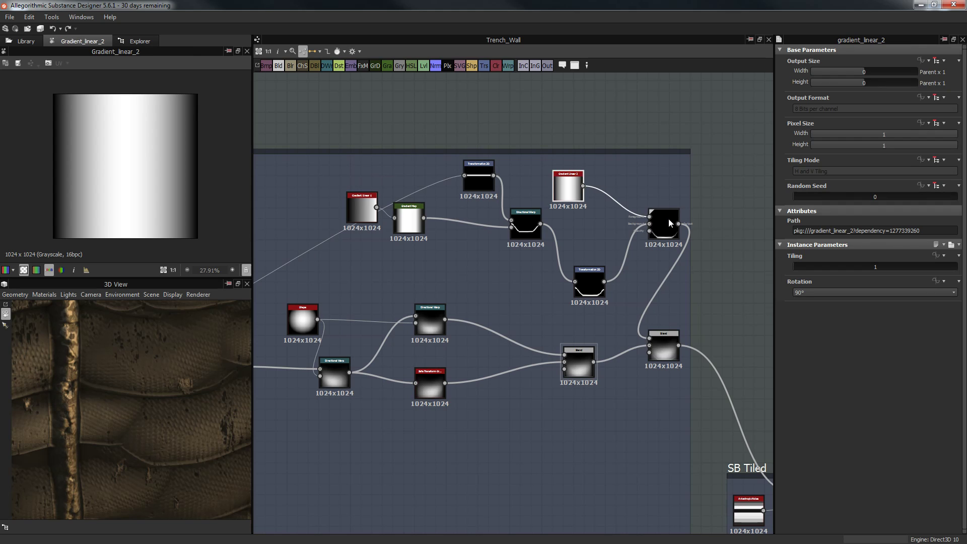
{"action": "left_click", "coordinate": [936, 159]}
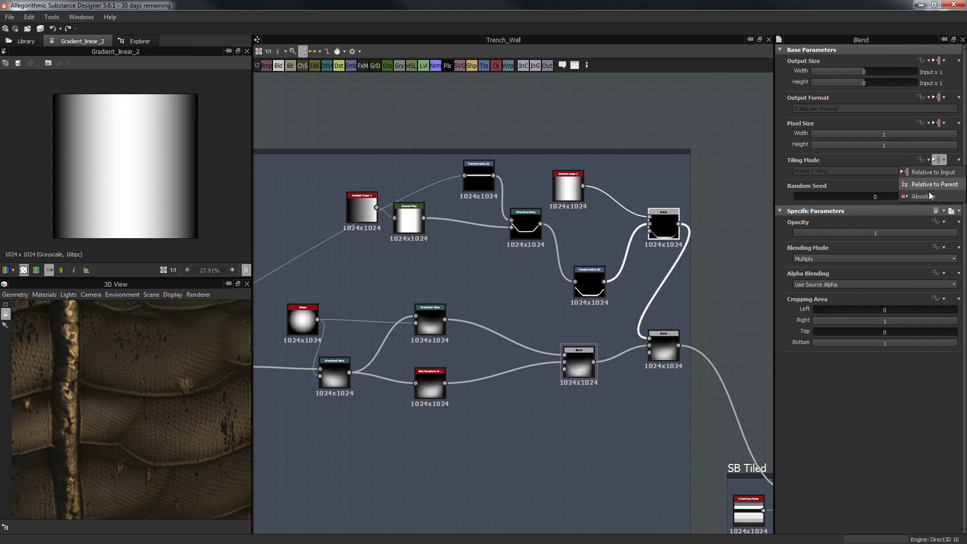
{"action": "left_click", "coordinate": [844, 174]}
{"action": "left_click", "coordinate": [831, 180]}
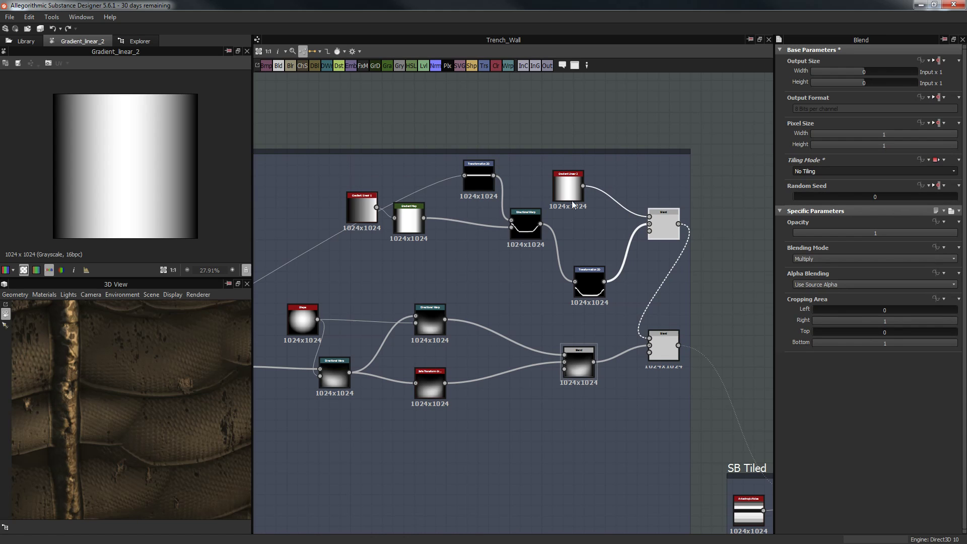
Connect the vertical-band Gradient Linear 2 at the graph's start to the first input of the Multiply Blend
{"action": "scroll", "coordinate": [491, 242], "scroll_direction": "down", "scroll_amount": 2}
{"action": "middle_click_drag", "start_coordinate": [491, 242], "coordinate": [573, 212]}
{"action": "scroll", "coordinate": [456, 265], "scroll_direction": "down", "scroll_amount": 2}
{"action": "middle_click_drag", "start_coordinate": [470, 259], "coordinate": [553, 217]}
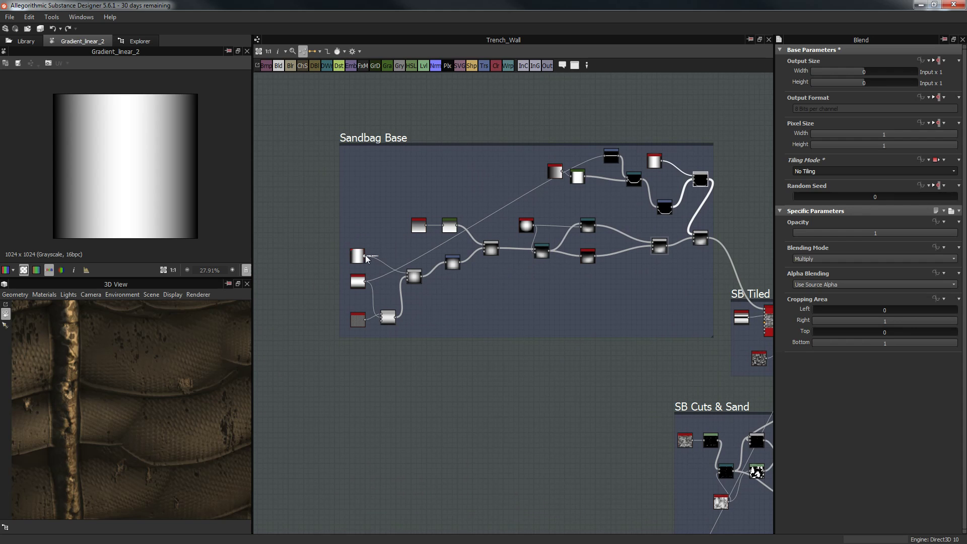
{"action": "left_click_drag", "start_coordinate": [684, 176], "coordinate": [690, 176]}
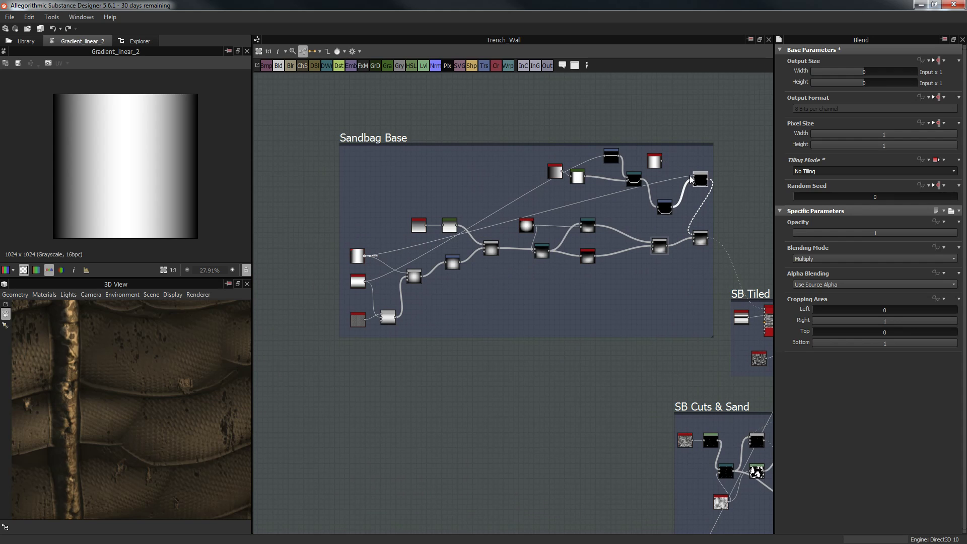
Delete the unused 90° Gradient Linear 2 node next to the Multiply Blend
{"action": "middle_click_drag", "start_coordinate": [684, 139], "coordinate": [643, 144]}
{"action": "scroll", "coordinate": [639, 153], "scroll_direction": "up", "scroll_amount": 1}
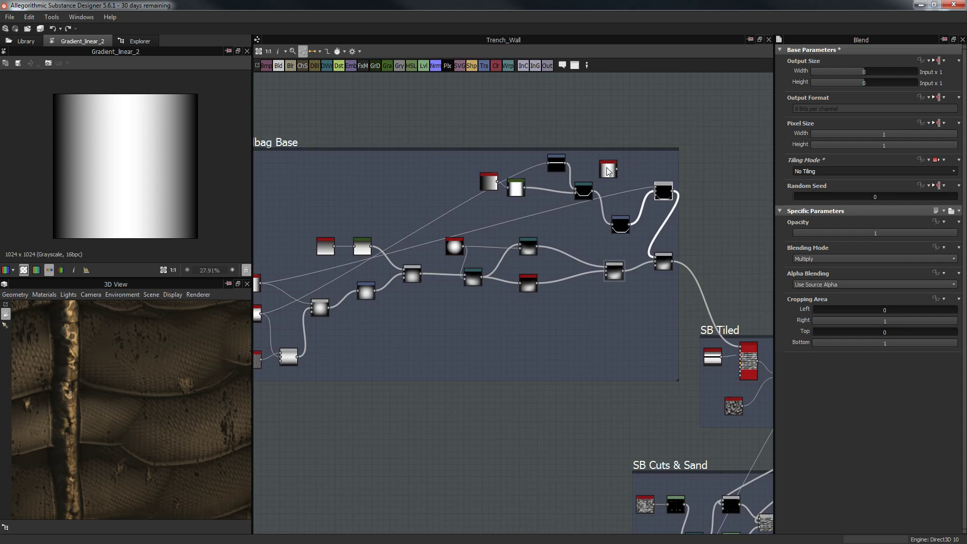
{"action": "left_click", "coordinate": [607, 172]}
{"action": "key", "text": "Delete"}
Preview the upper Transformation 2D line, the Gradient Linear 1, and the Directional Warp that bends the line
{"action": "scroll", "coordinate": [573, 146], "scroll_direction": "up", "scroll_amount": 5}
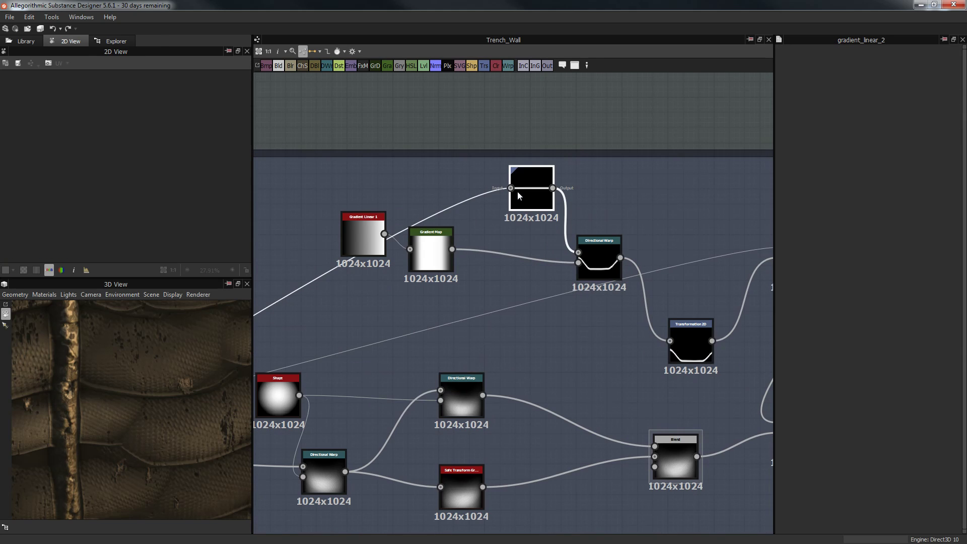
{"action": "double_click", "coordinate": [551, 163]}
{"action": "middle_click_drag", "start_coordinate": [421, 125], "coordinate": [445, 97]}
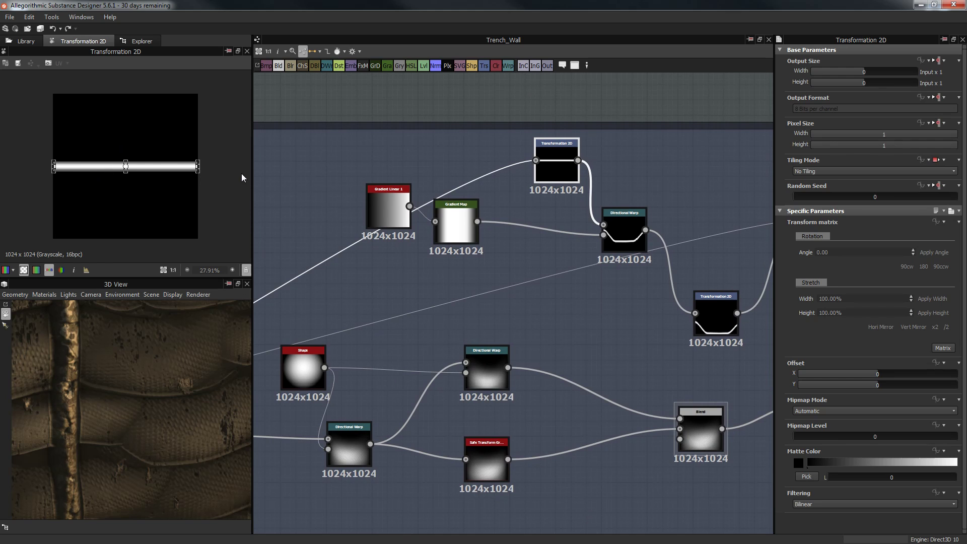
{"action": "middle_click_drag", "start_coordinate": [376, 203], "coordinate": [422, 174]}
{"action": "double_click", "coordinate": [421, 174]}
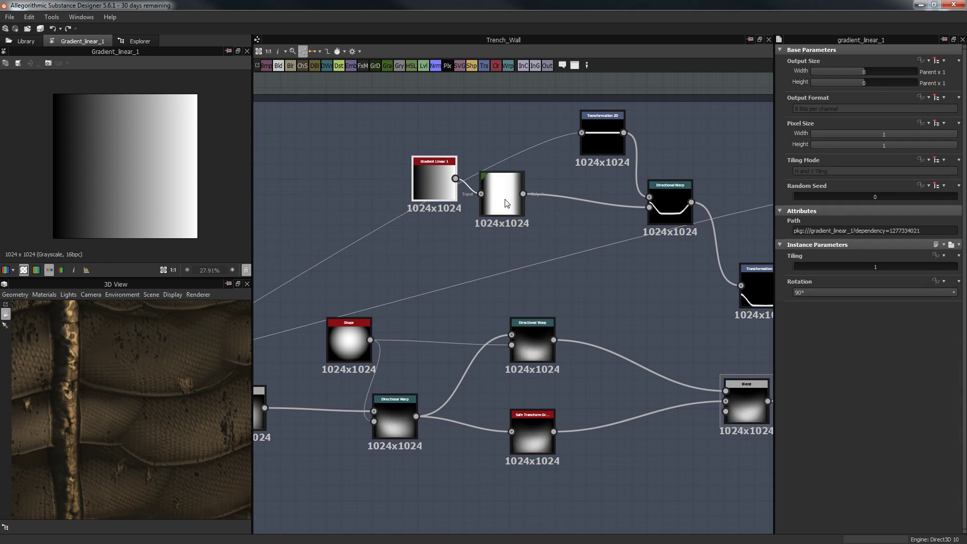
{"action": "double_click", "coordinate": [661, 189]}
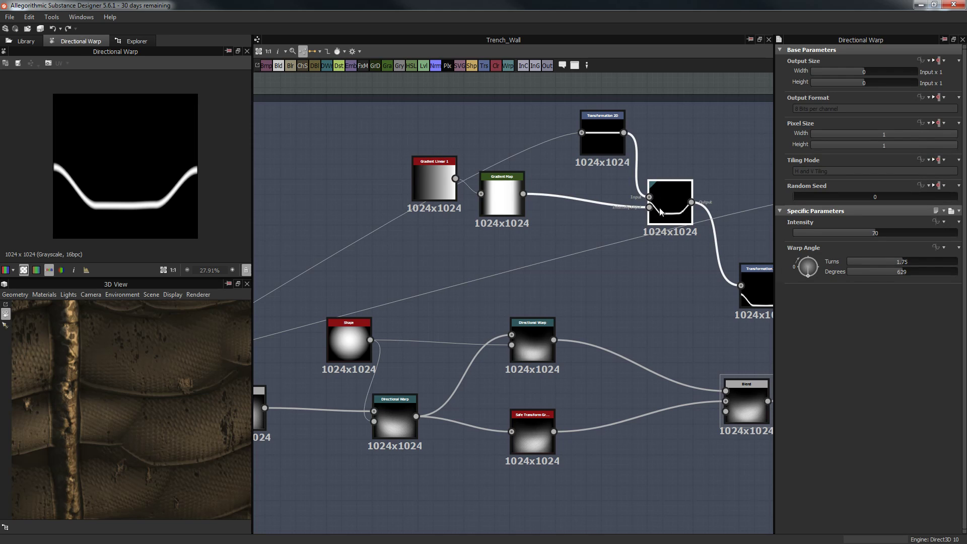
Compare the Gradient Linear 1 preview with the output of the Gradient Map that remaps it
{"action": "double_click", "coordinate": [431, 181]}
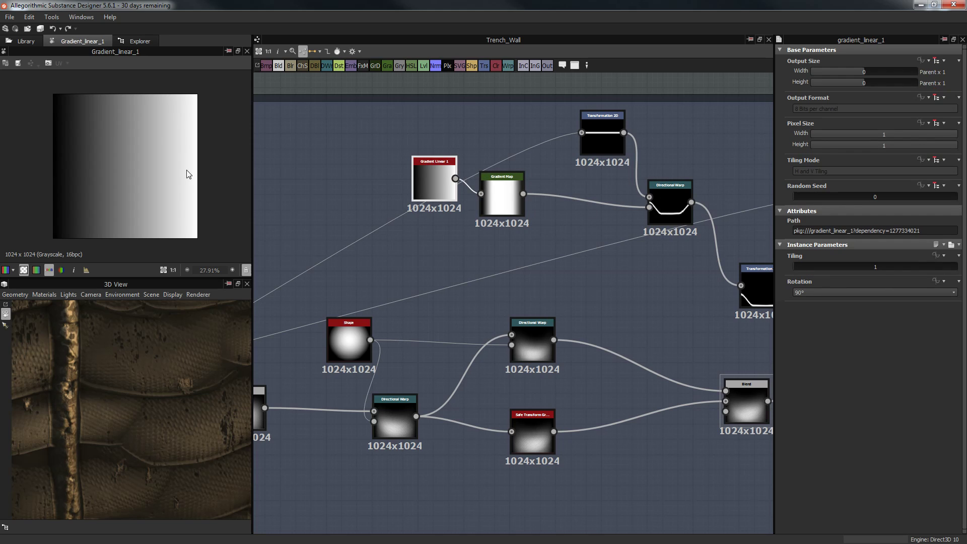
{"action": "double_click", "coordinate": [501, 208]}
{"action": "double_click", "coordinate": [434, 180]}
{"action": "double_click", "coordinate": [501, 202]}
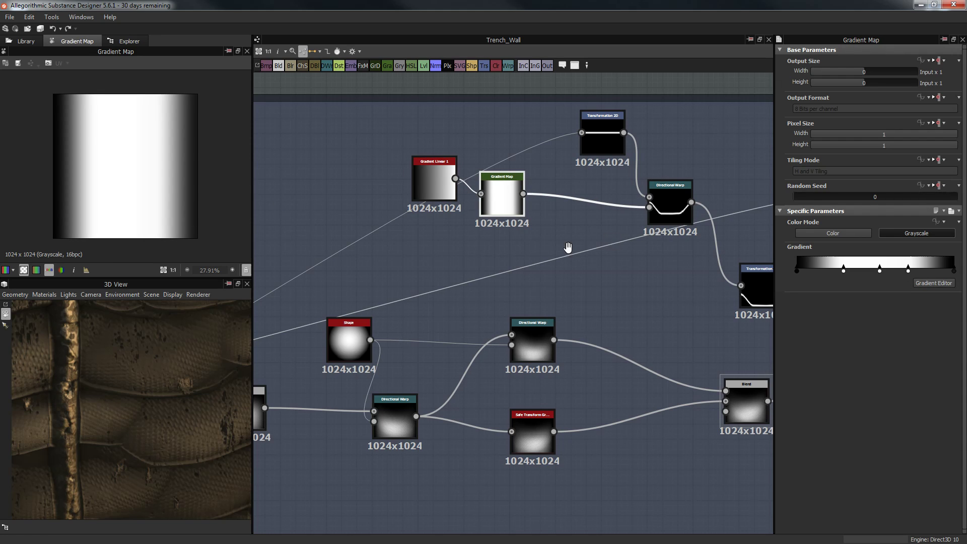
Preview the upper Directional Warp again and compare its curved line with the sandbag seams in the 3D view
{"action": "middle_click_drag", "start_coordinate": [568, 247], "coordinate": [500, 252]}
{"action": "double_click", "coordinate": [602, 201]}
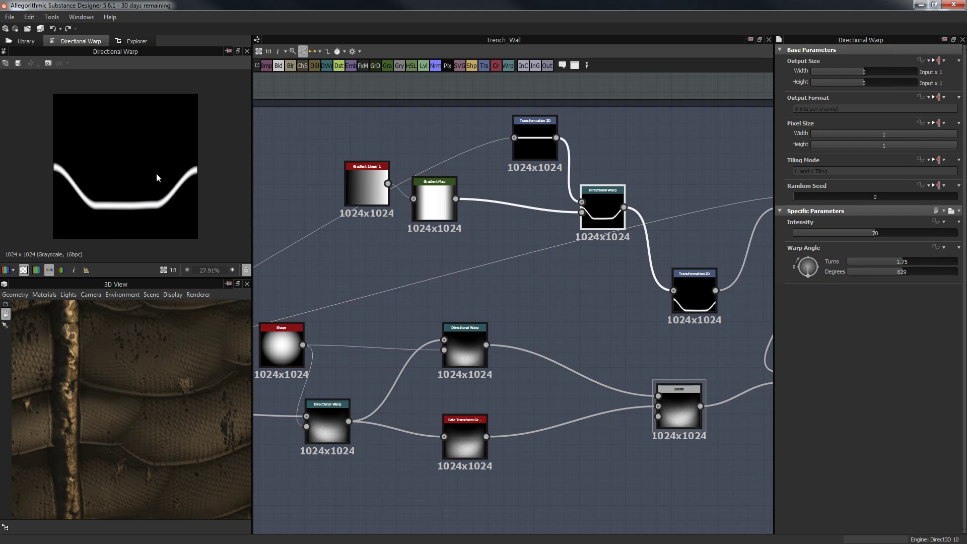
{"action": "left_click_drag", "start_coordinate": [139, 325], "coordinate": [104, 393]}
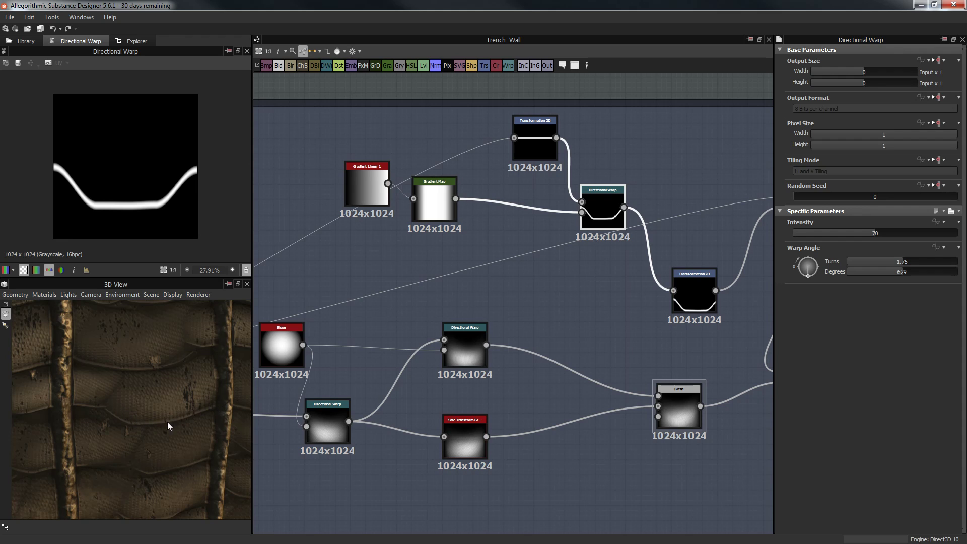
Preview the shifted Transformation 2D, the final Max (Lighten) Blend, and the Multiply Blend that fades the seam line
{"action": "middle_click_drag", "start_coordinate": [640, 301], "coordinate": [509, 291]}
{"action": "left_click", "coordinate": [571, 280]}
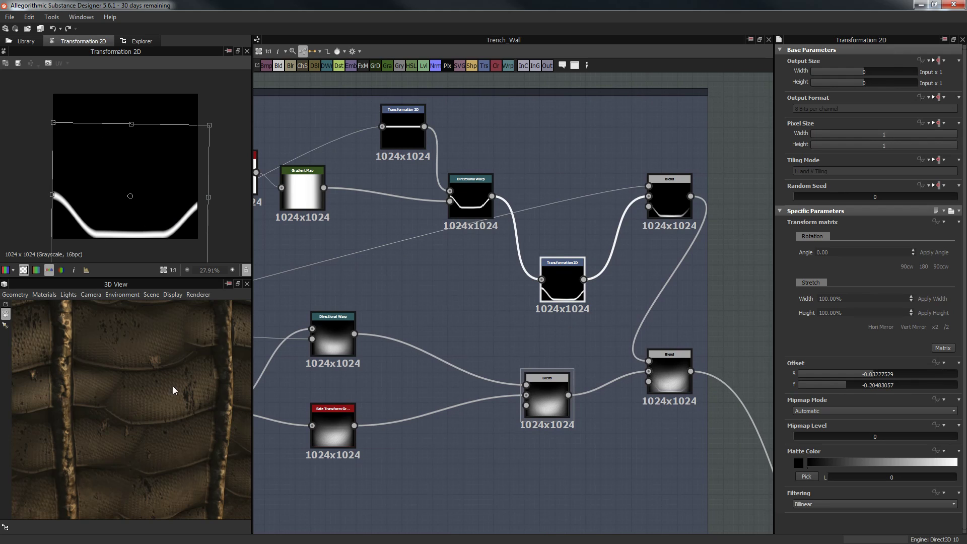
{"action": "left_click", "coordinate": [671, 376]}
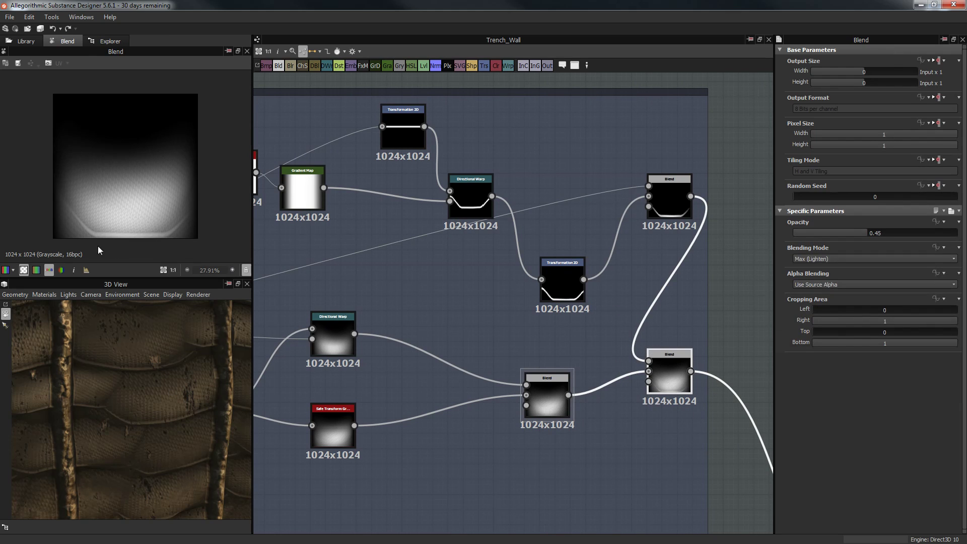
{"action": "middle_click_drag", "start_coordinate": [636, 212], "coordinate": [542, 212]}
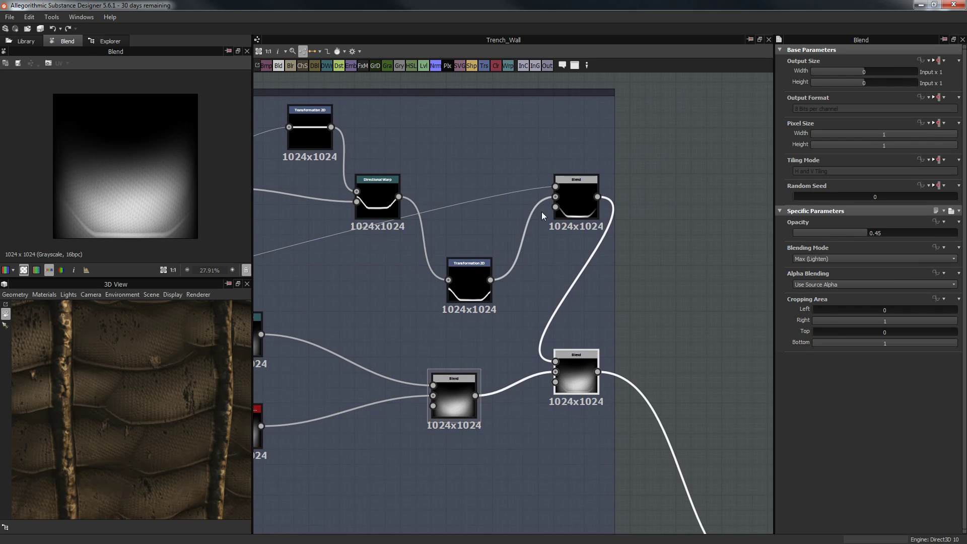
{"action": "left_click", "coordinate": [575, 194]}
Examine how the seam branch links back to the starting gradients and joins the rest of Sandbag Base
{"action": "scroll", "coordinate": [592, 187], "scroll_direction": "down", "scroll_amount": 5}
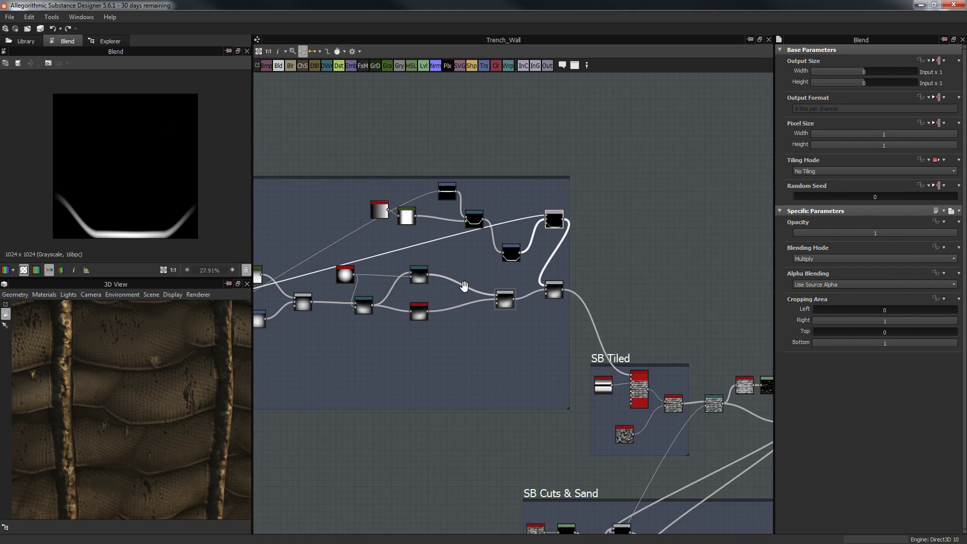
{"action": "scroll", "coordinate": [579, 237], "scroll_direction": "up", "scroll_amount": 2}
{"action": "scroll", "coordinate": [578, 241], "scroll_direction": "up", "scroll_amount": 3}
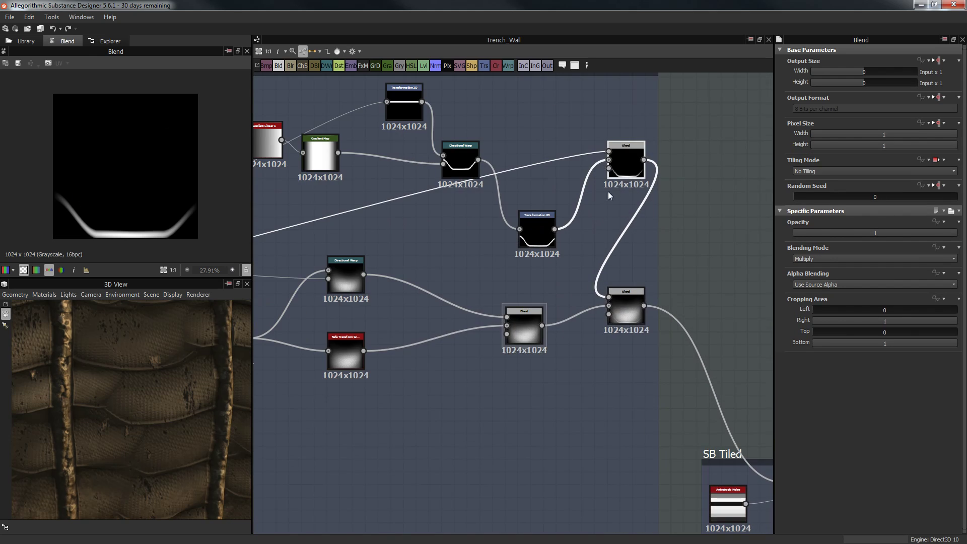
{"action": "middle_click_drag", "start_coordinate": [541, 264], "coordinate": [771, 192]}
{"action": "scroll", "coordinate": [771, 192], "scroll_direction": "down", "scroll_amount": 1}
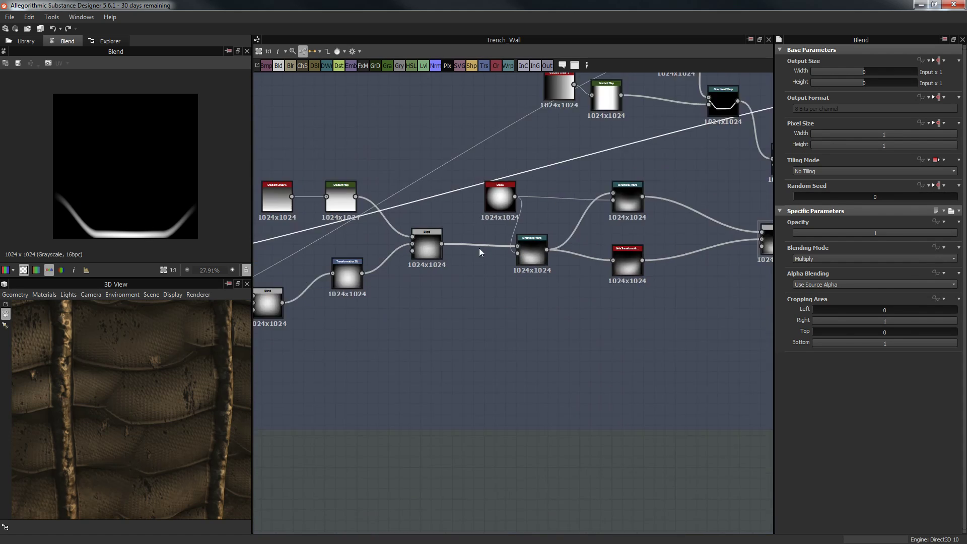
{"action": "middle_click_drag", "start_coordinate": [479, 248], "coordinate": [617, 230]}
{"action": "scroll", "coordinate": [617, 230], "scroll_direction": "down", "scroll_amount": 2}
{"action": "middle_click_drag", "start_coordinate": [322, 266], "coordinate": [15, 270]}
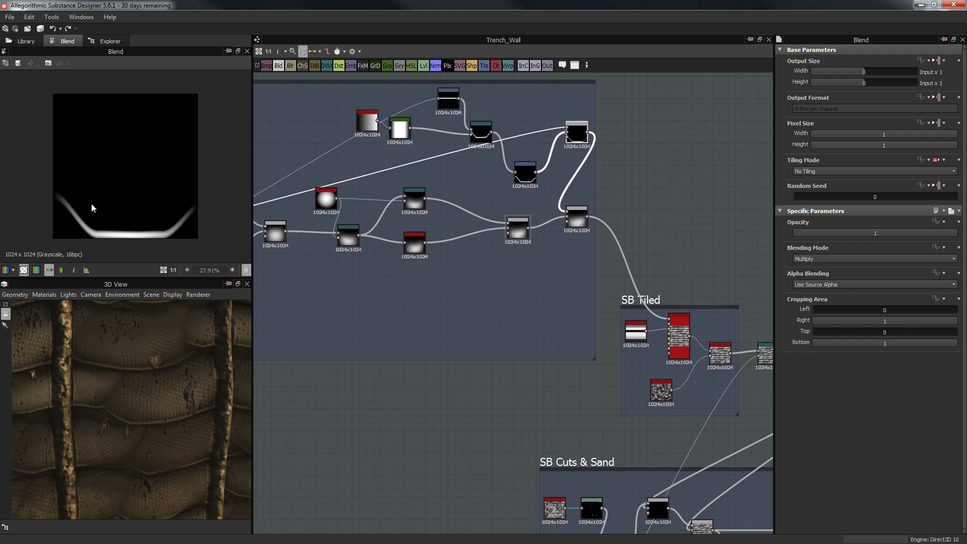
Compare the faded seam line with the sandbag edges in the 3D view and trace it into the last Sandbag Base Blend
{"action": "middle_click_drag", "start_coordinate": [406, 247], "coordinate": [489, 248]}
{"action": "scroll", "coordinate": [618, 208], "scroll_direction": "up", "scroll_amount": 3}
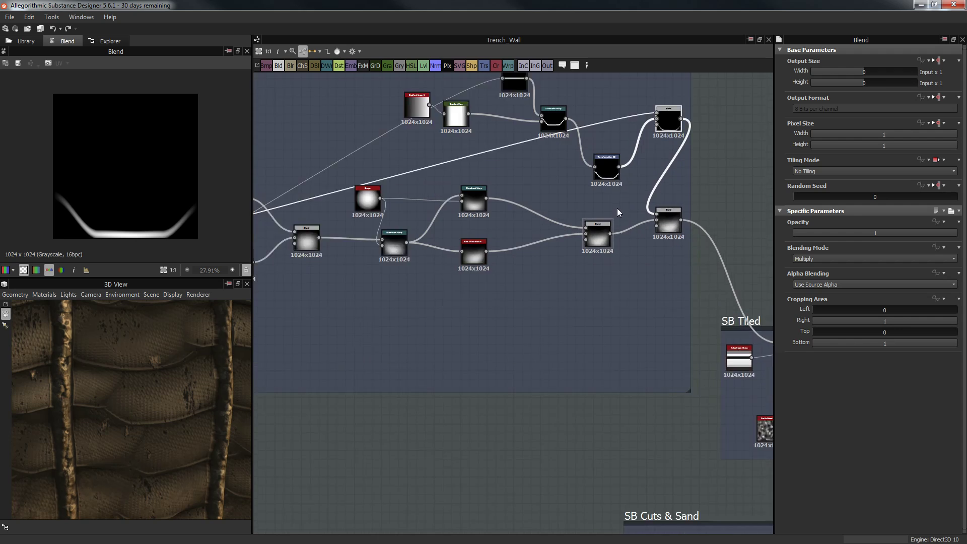
{"action": "middle_click_drag", "start_coordinate": [609, 229], "coordinate": [526, 268]}
{"action": "middle_click_drag", "start_coordinate": [582, 286], "coordinate": [615, 292]}
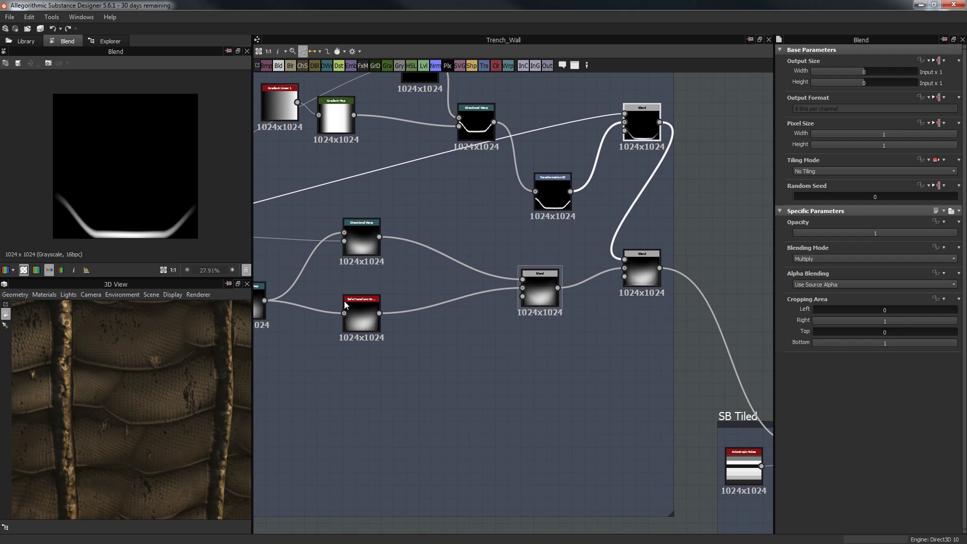
{"action": "right_click_drag", "start_coordinate": [155, 389], "coordinate": [165, 362]}
{"action": "left_click_drag", "start_coordinate": [209, 323], "coordinate": [97, 411]}
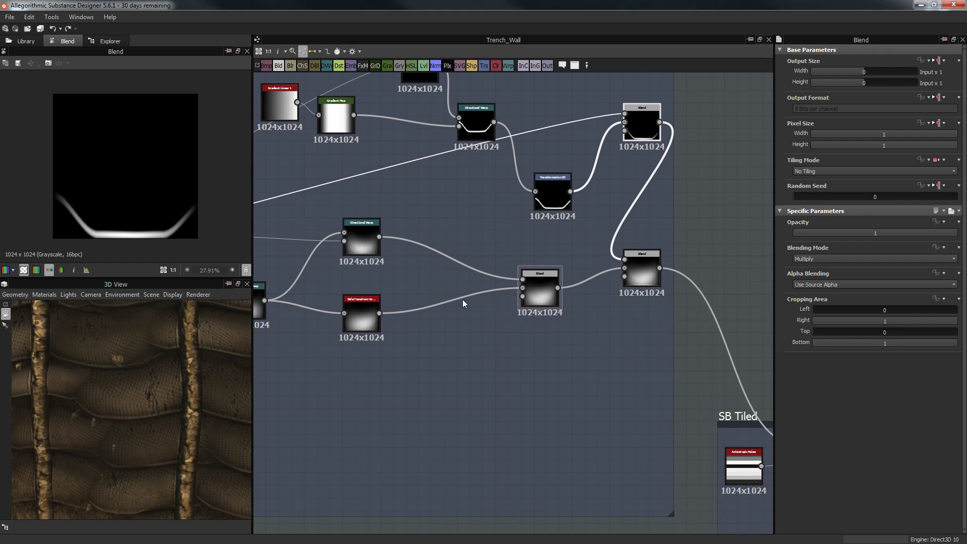
{"action": "middle_click_drag", "start_coordinate": [557, 253], "coordinate": [563, 299]}
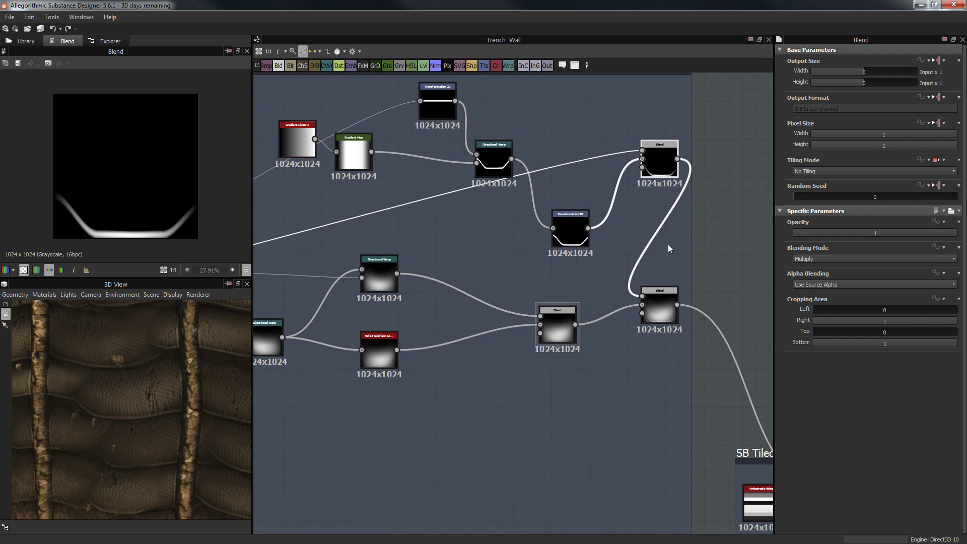
{"action": "middle_click_drag", "start_coordinate": [641, 244], "coordinate": [655, 244]}
Preview the last Max (Lighten) Blend of Sandbag Base and inspect the seam along the shape's lower edge up close
{"action": "left_click", "coordinate": [678, 316]}
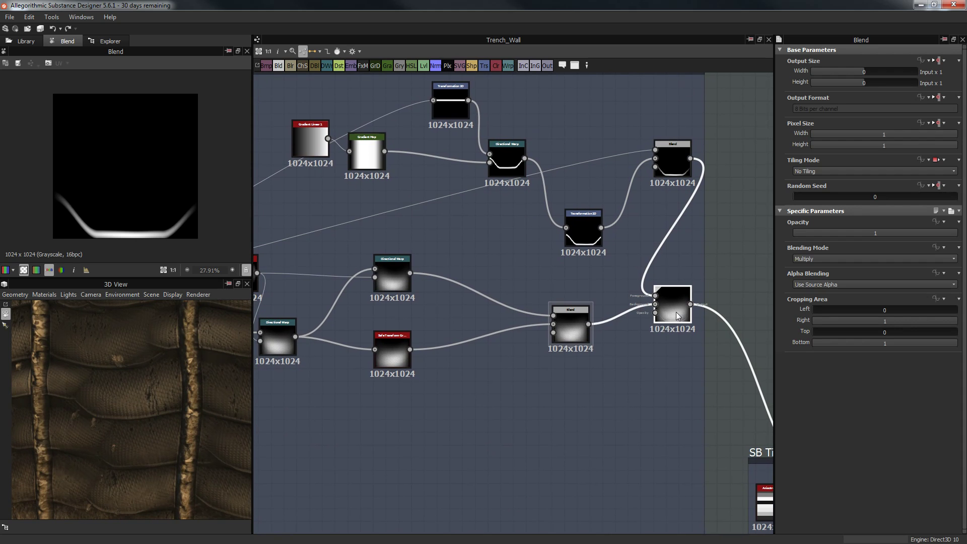
{"action": "left_click", "coordinate": [577, 335]}
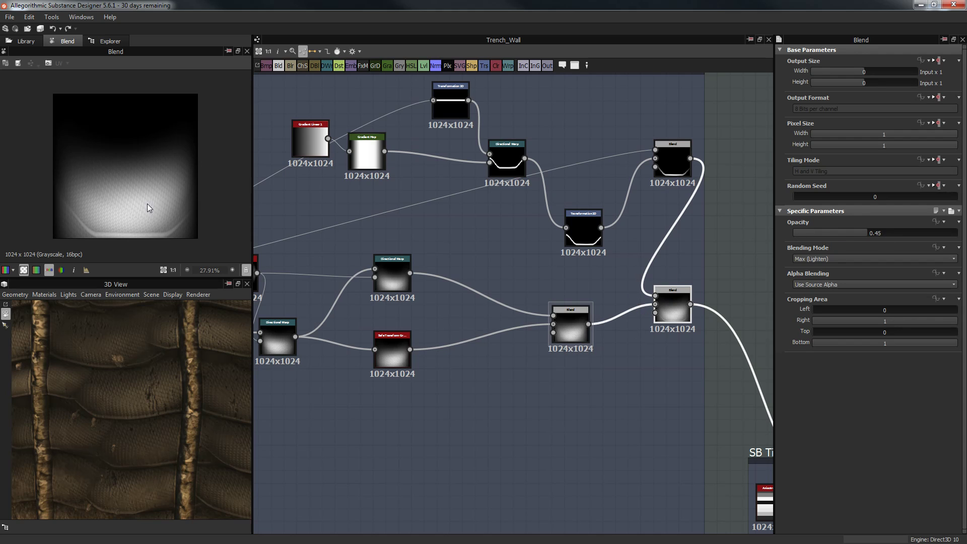
{"action": "scroll", "coordinate": [132, 226], "scroll_direction": "up", "scroll_amount": 3}
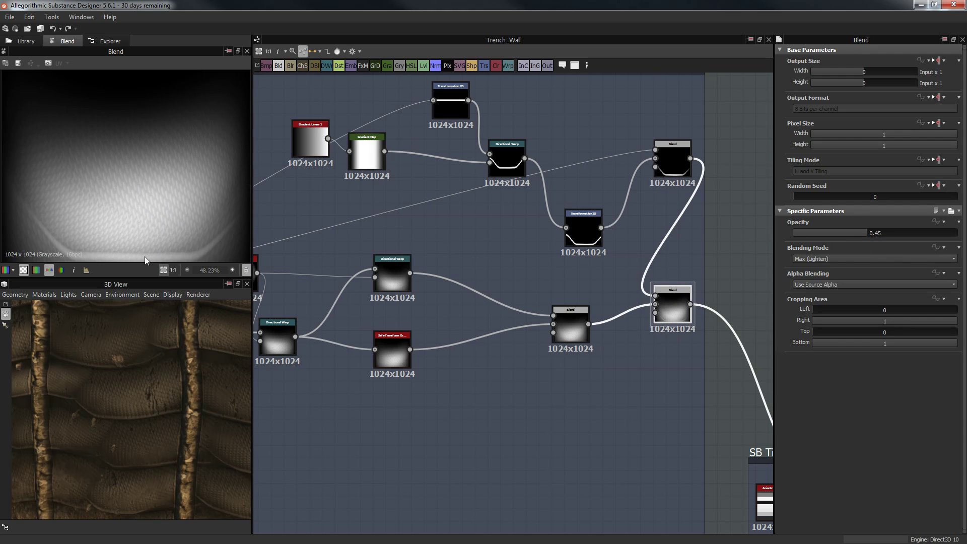
{"action": "scroll", "coordinate": [102, 246], "scroll_direction": "down", "scroll_amount": 2}
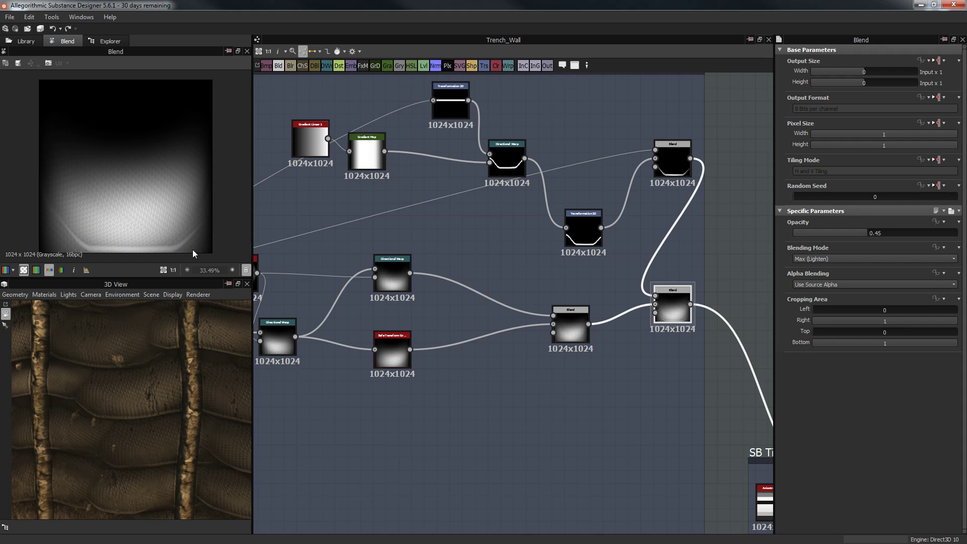
Follow the Sandbag Base output into the SB Tiled frame and preview the Tile Sampler
{"action": "middle_click_drag", "start_coordinate": [494, 251], "coordinate": [342, 180]}
{"action": "scroll", "coordinate": [342, 181], "scroll_direction": "down", "scroll_amount": 2}
{"action": "middle_click_drag", "start_coordinate": [560, 267], "coordinate": [543, 157]}
{"action": "scroll", "coordinate": [538, 149], "scroll_direction": "up", "scroll_amount": 3}
{"action": "middle_click_drag", "start_coordinate": [608, 260], "coordinate": [573, 156]}
{"action": "left_click", "coordinate": [570, 213]}
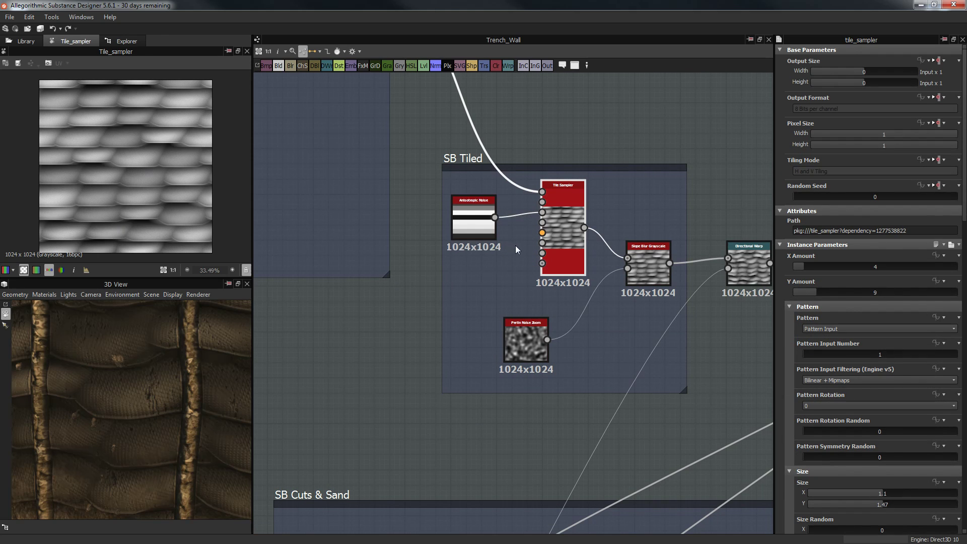
Preview the Anisotropic Noise that feeds the Tile Sampler's displacement map input and examine its parameters
{"action": "scroll", "coordinate": [569, 162], "scroll_direction": "up", "scroll_amount": 2}
{"action": "left_click_drag", "start_coordinate": [453, 246], "coordinate": [402, 254]}
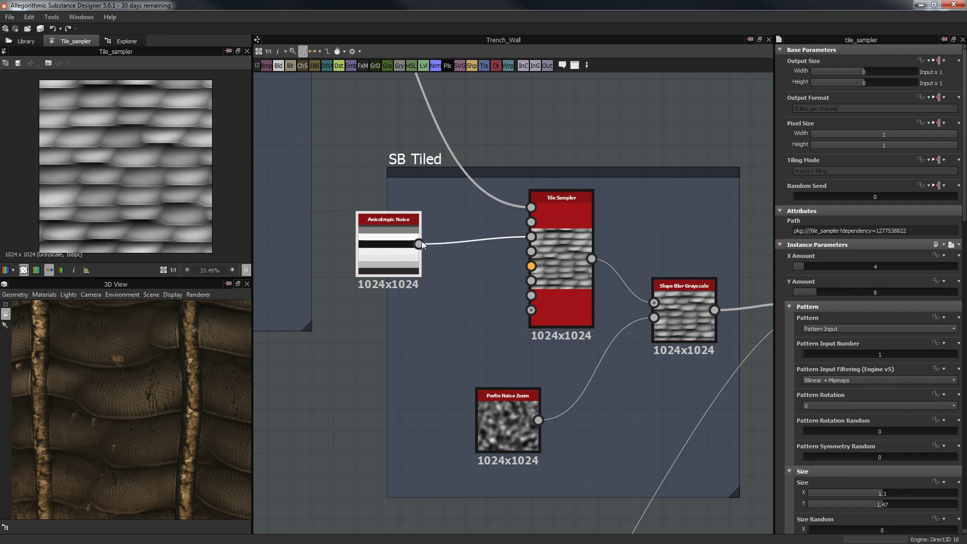
{"action": "scroll", "coordinate": [422, 241], "scroll_direction": "up", "scroll_amount": 2}
{"action": "left_click", "coordinate": [451, 263]}
{"action": "left_click_drag", "start_coordinate": [451, 264], "coordinate": [449, 248]}
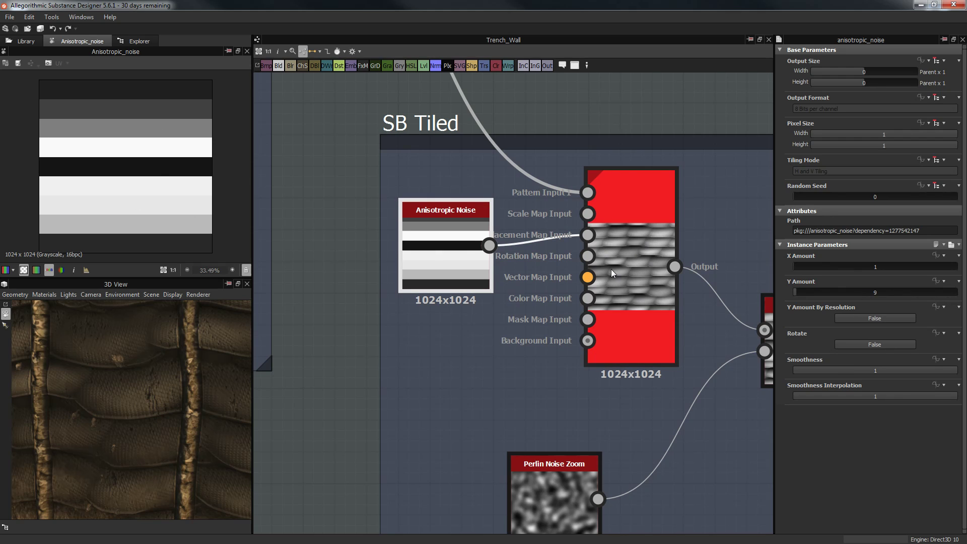
Compare the Tile Sampler's sandbag rows with the horizontal bands of the Anisotropic Noise
{"action": "left_click", "coordinate": [632, 250]}
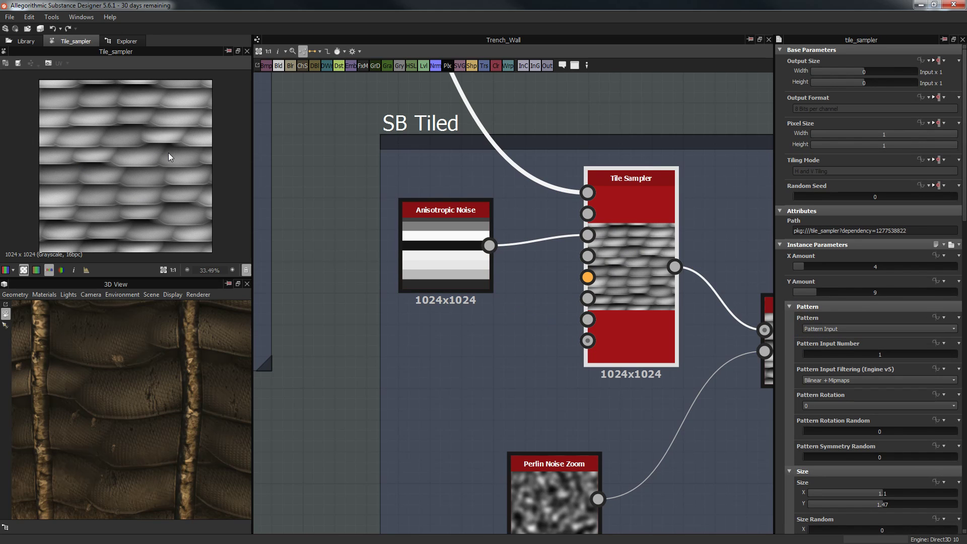
{"action": "scroll", "coordinate": [80, 96], "scroll_direction": "down", "scroll_amount": 1}
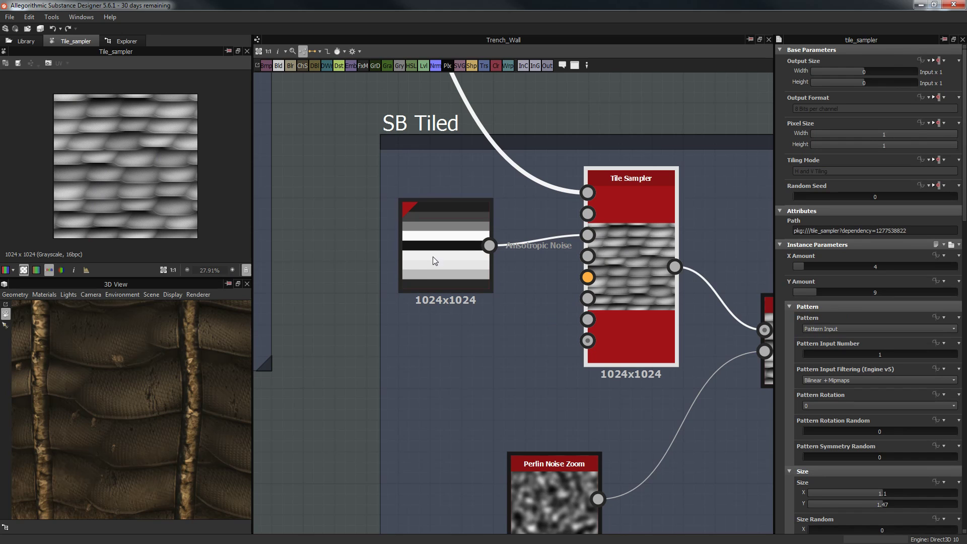
{"action": "left_click", "coordinate": [455, 251]}
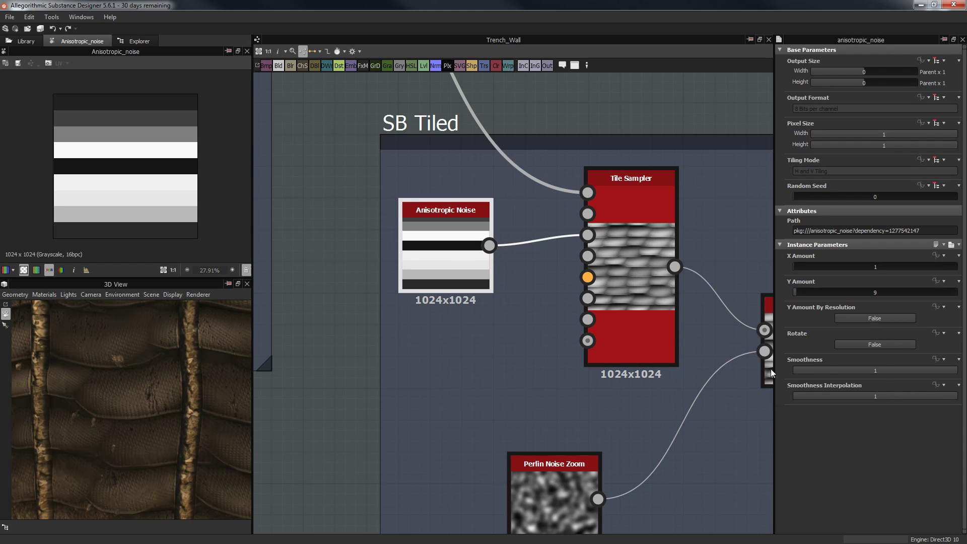
{"action": "left_click", "coordinate": [669, 280]}
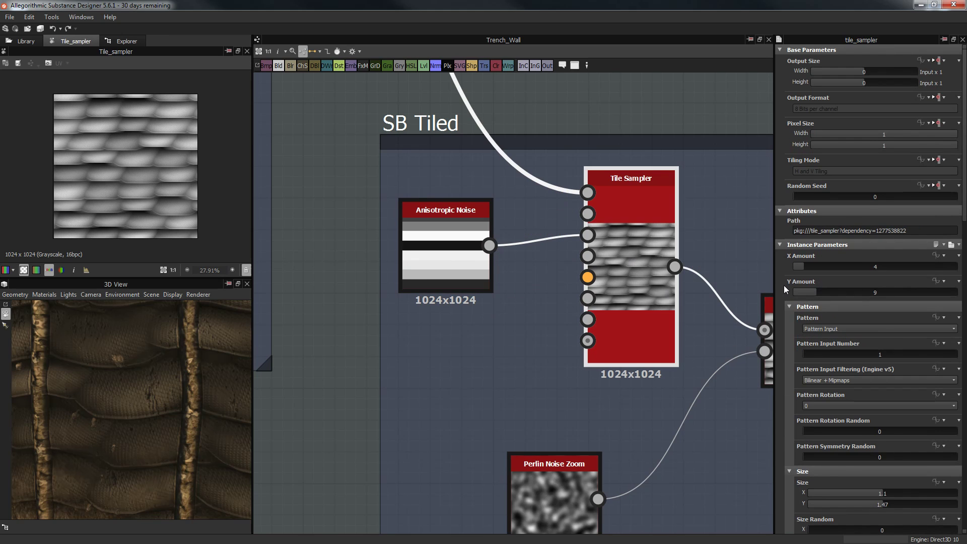
Review the Tile Sampler's amount, pattern, size, scale and position parameters
{"action": "scroll", "coordinate": [784, 291], "scroll_direction": "down", "scroll_amount": 1}
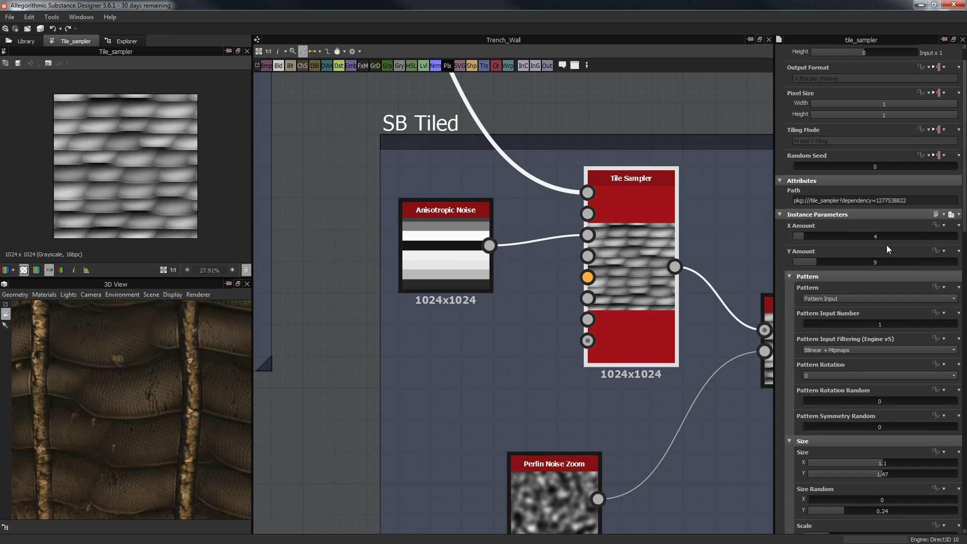
{"action": "scroll", "coordinate": [812, 284], "scroll_direction": "down", "scroll_amount": 3}
{"action": "scroll", "coordinate": [776, 280], "scroll_direction": "down", "scroll_amount": 5}
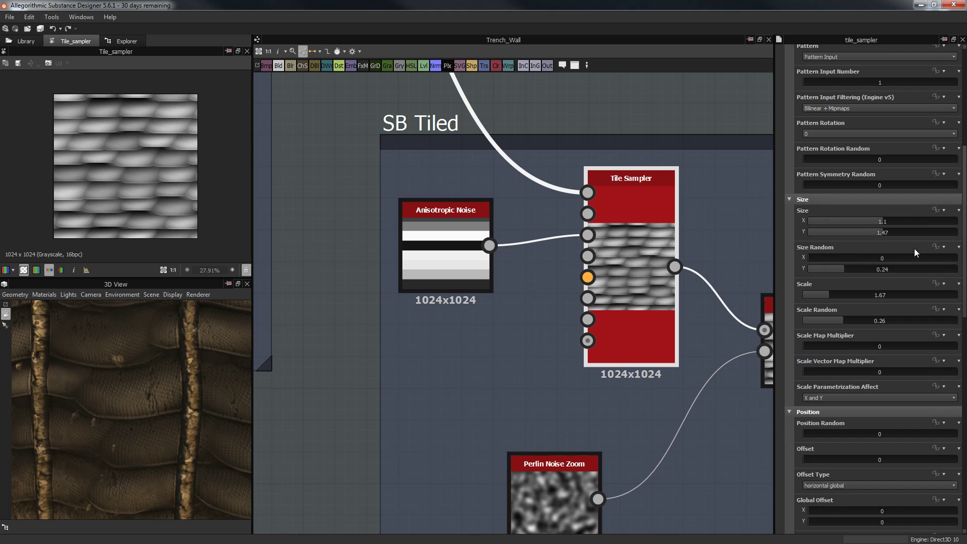
{"action": "scroll", "coordinate": [789, 291], "scroll_direction": "down", "scroll_amount": 1}
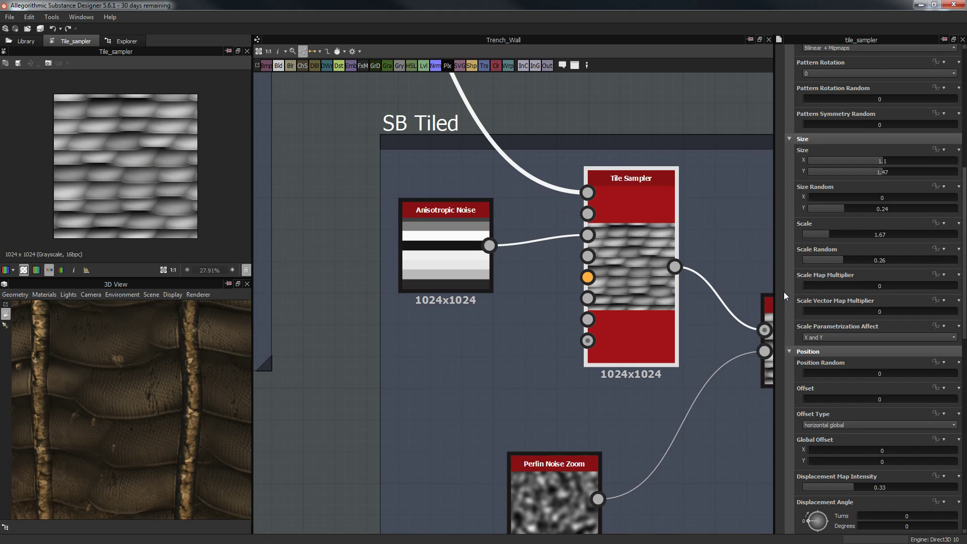
{"action": "scroll", "coordinate": [785, 292], "scroll_direction": "down", "scroll_amount": 2}
{"action": "scroll", "coordinate": [785, 291], "scroll_direction": "down", "scroll_amount": 3}
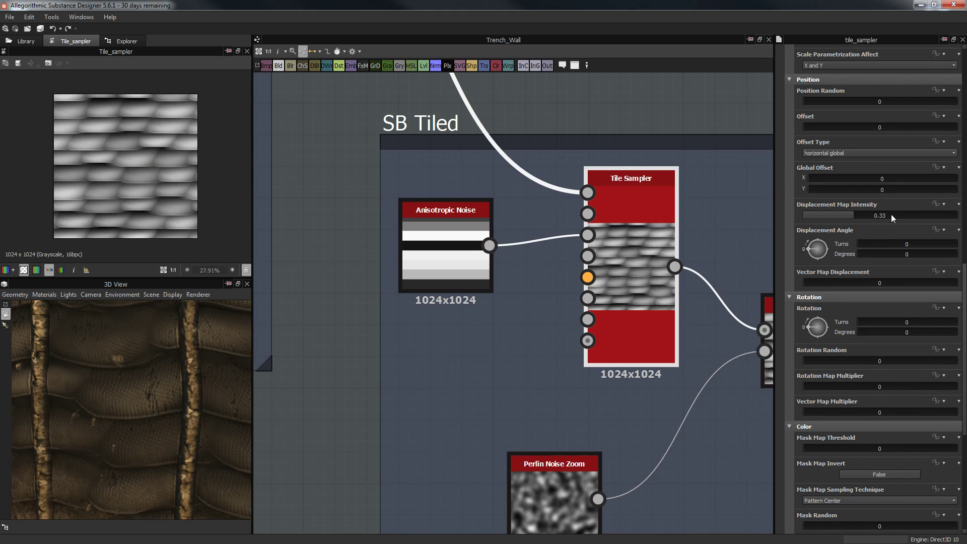
Try a Displacement Map Intensity of 1 on the Tile Sampler, and restore it to 0.33
{"action": "left_click", "coordinate": [866, 215]}
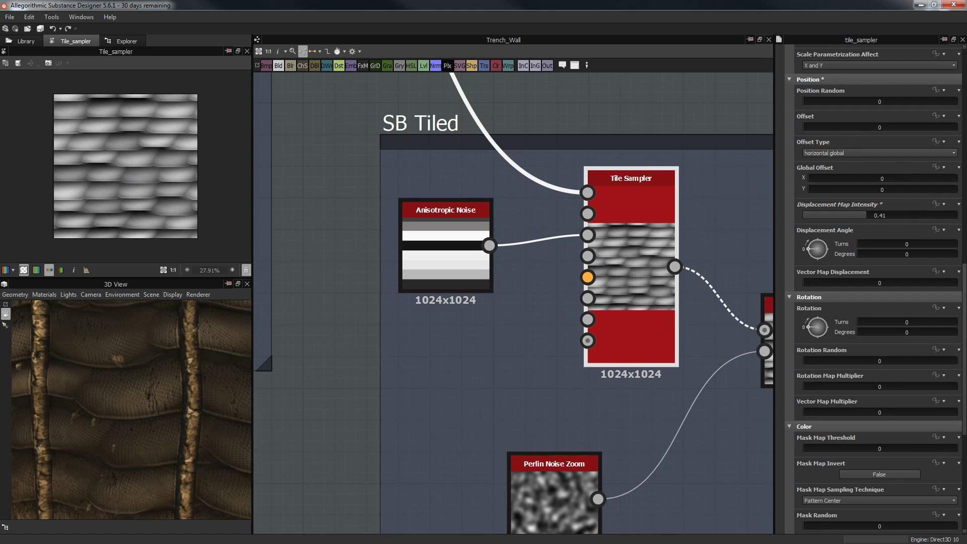
{"action": "left_click_drag", "start_coordinate": [867, 215], "coordinate": [958, 215]}
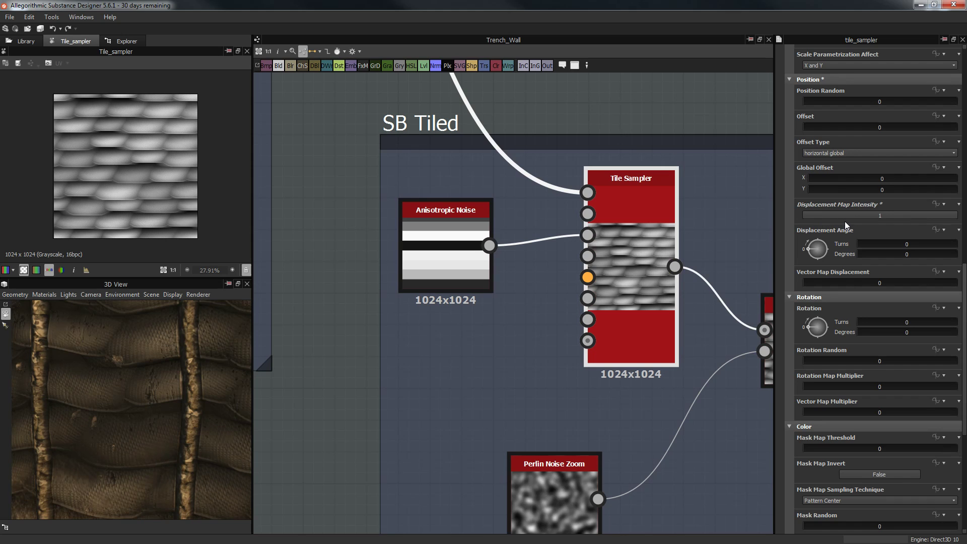
{"action": "left_click", "coordinate": [854, 215]}
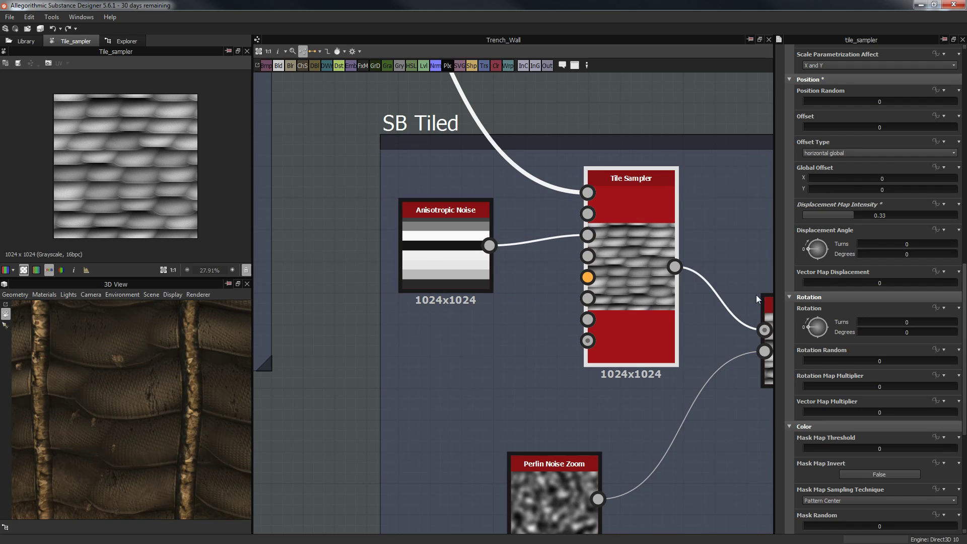
Compare the offset sandbags in the 3D view with the Tile Sampler pattern and its link to the Slope Blur Grayscale
{"action": "scroll", "coordinate": [856, 375], "scroll_direction": "down", "scroll_amount": 1}
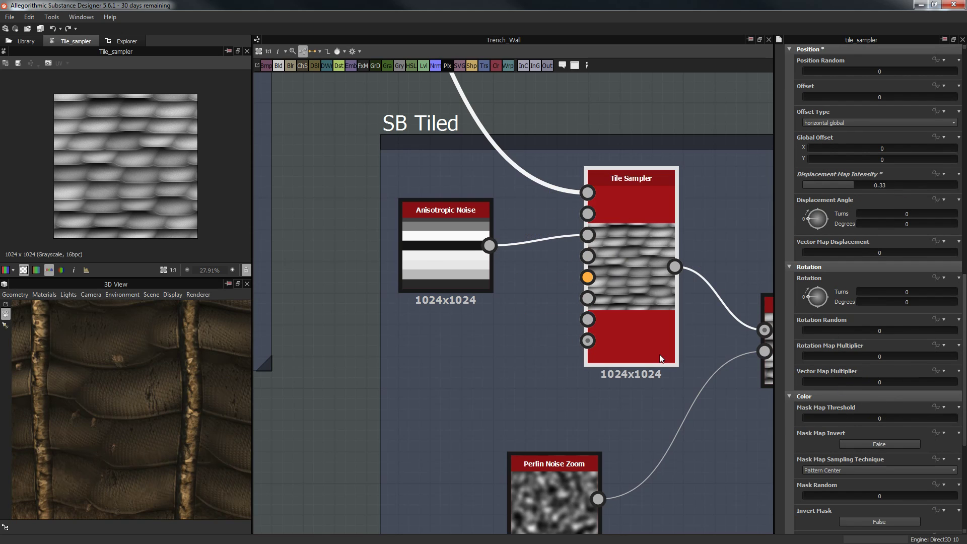
{"action": "scroll", "coordinate": [611, 374], "scroll_direction": "down", "scroll_amount": 2}
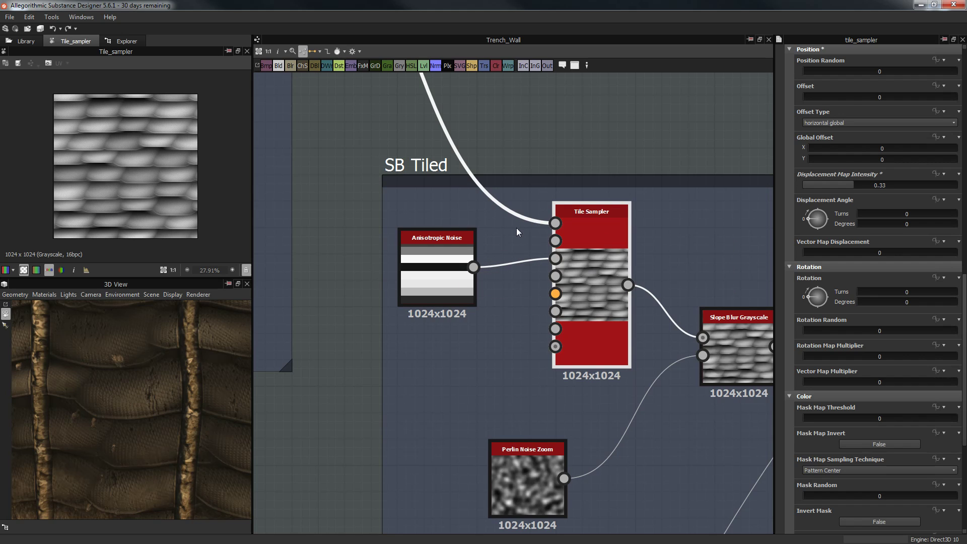
{"action": "left_click_drag", "start_coordinate": [53, 401], "coordinate": [139, 385]}
{"action": "middle_click_drag", "start_coordinate": [560, 181], "coordinate": [443, 139]}
{"action": "scroll", "coordinate": [567, 249], "scroll_direction": "down", "scroll_amount": 1}
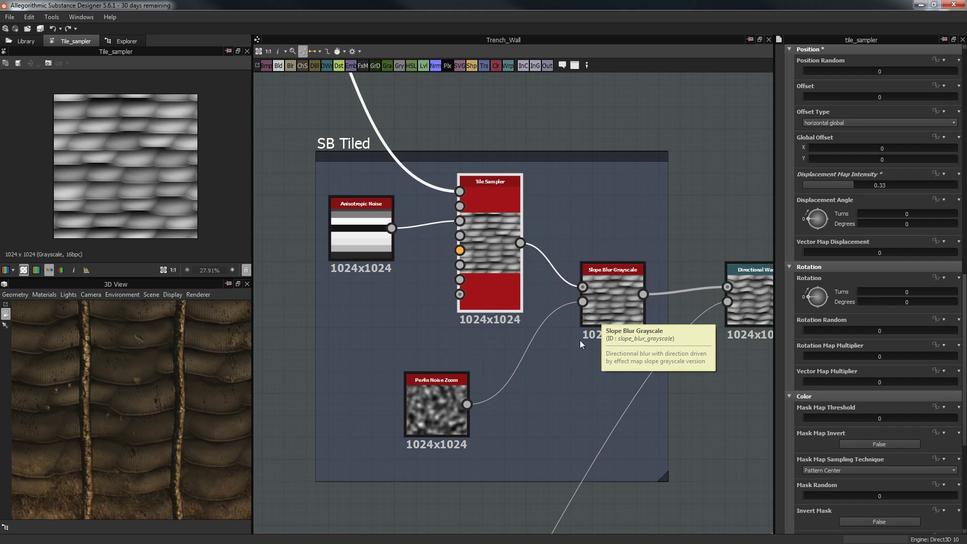
Preview the Slope Blur Grayscale and look at the whole wall model in the 3D view
{"action": "double_click", "coordinate": [605, 309]}
{"action": "scroll", "coordinate": [178, 333], "scroll_direction": "down", "scroll_amount": 4}
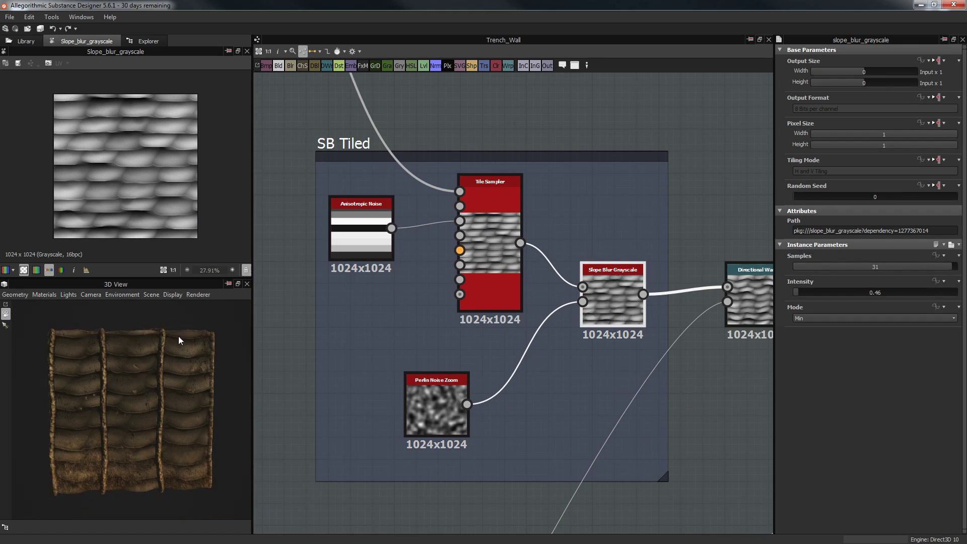
{"action": "left_click_drag", "start_coordinate": [178, 336], "coordinate": [217, 339]}
{"action": "scroll", "coordinate": [159, 171], "scroll_direction": "up", "scroll_amount": 4}
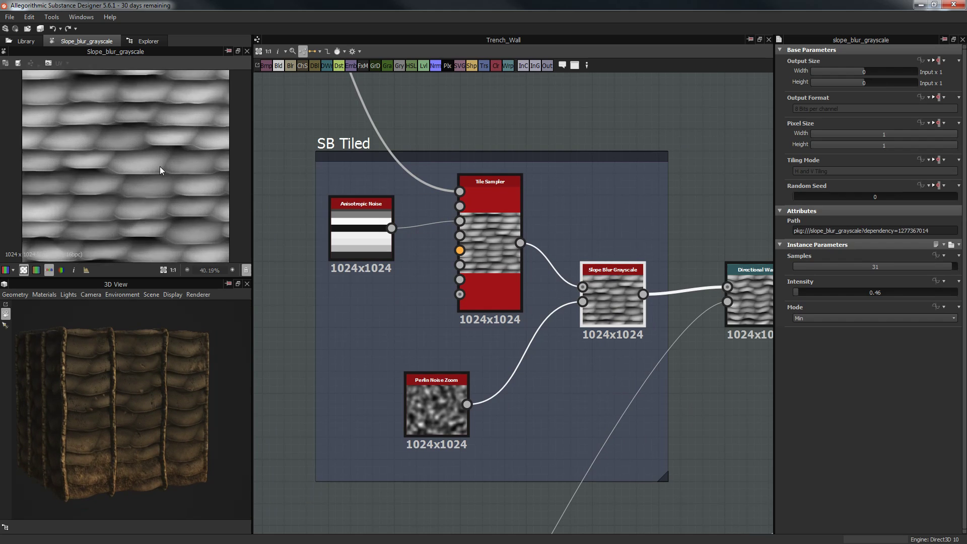
Examine how the Perlin Noise Zoom input distorts the sandbag edges in the Slope Blur Grayscale preview
{"action": "middle_click_drag", "start_coordinate": [523, 335], "coordinate": [523, 307]}
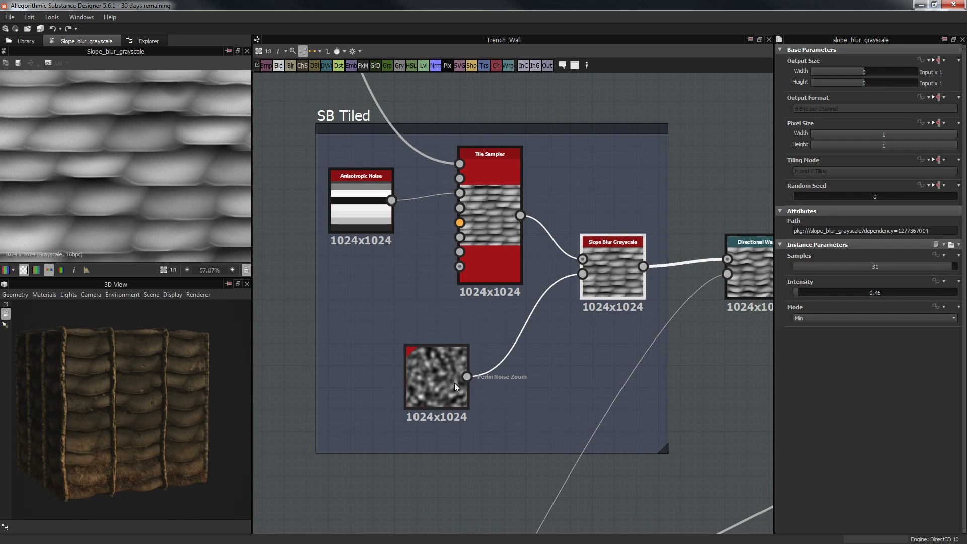
{"action": "double_click", "coordinate": [455, 383]}
{"action": "double_click", "coordinate": [601, 261]}
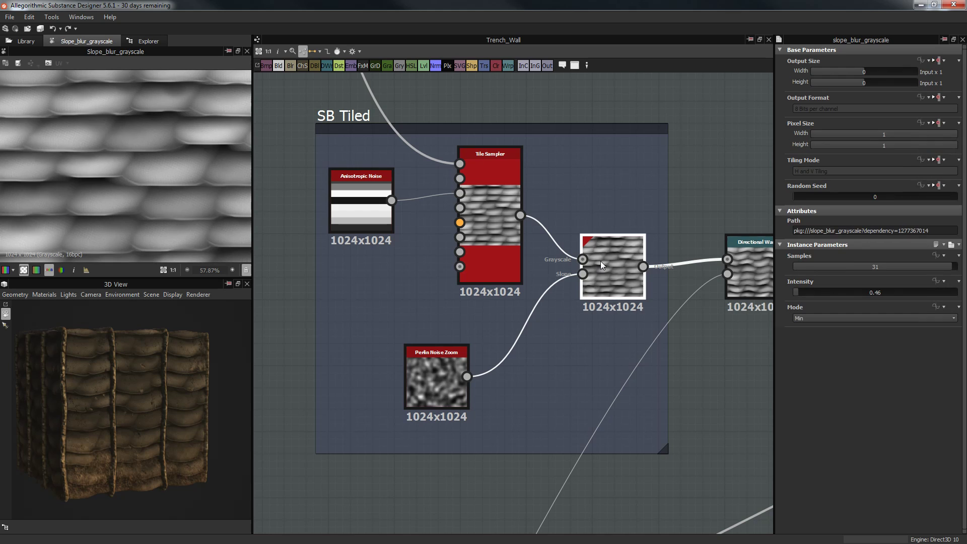
{"action": "scroll", "coordinate": [210, 180], "scroll_direction": "up", "scroll_amount": 1}
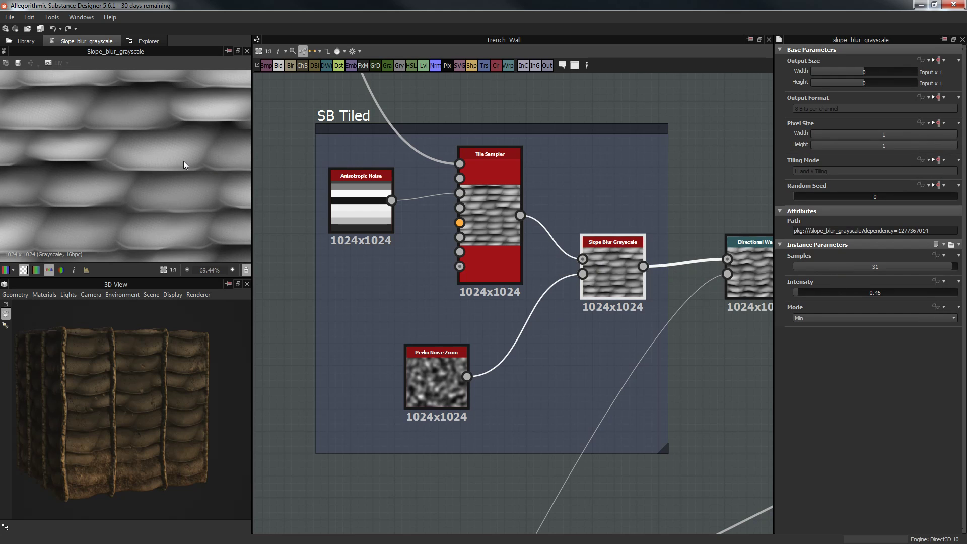
{"action": "scroll", "coordinate": [169, 190], "scroll_direction": "down", "scroll_amount": 2}
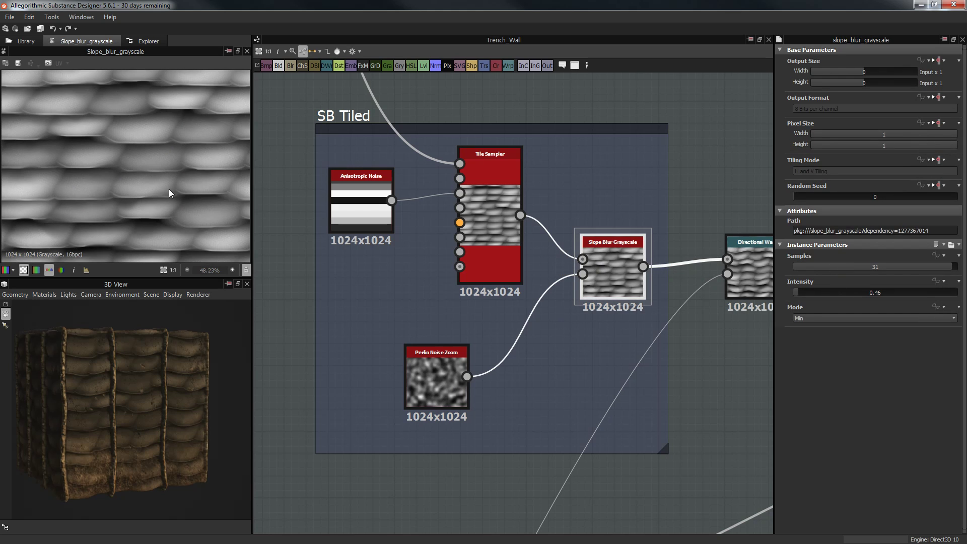
{"action": "scroll", "coordinate": [167, 226], "scroll_direction": "up", "scroll_amount": 1}
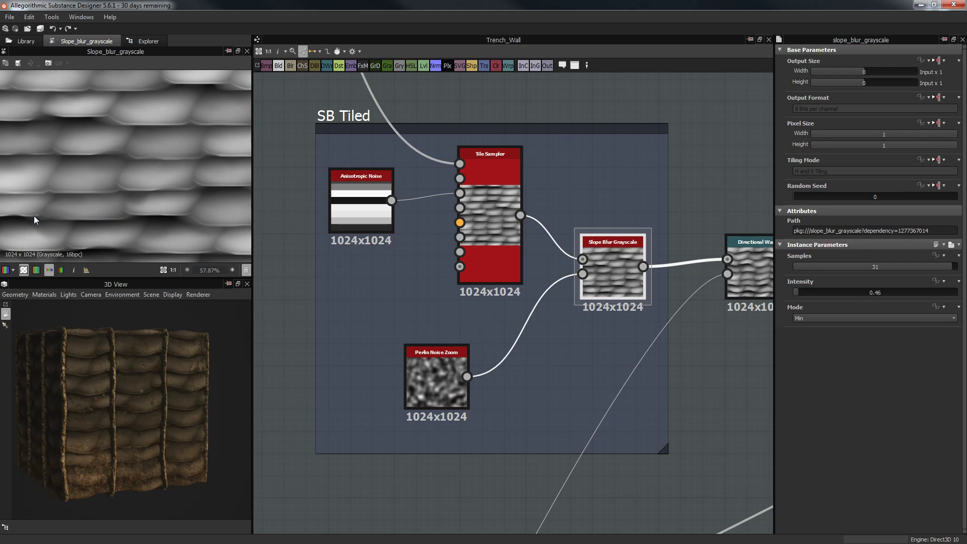
{"action": "middle_click_drag", "start_coordinate": [158, 204], "coordinate": [193, 107]}
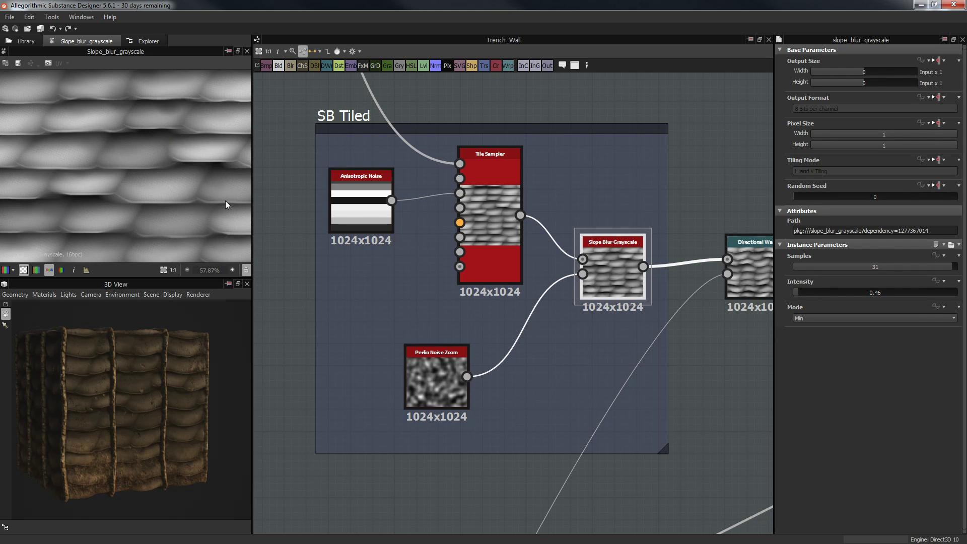
Preview the Directional Warp after the SB Tiled frame and examine how it connects to the following nodes
{"action": "middle_click_drag", "start_coordinate": [492, 324], "coordinate": [356, 340]}
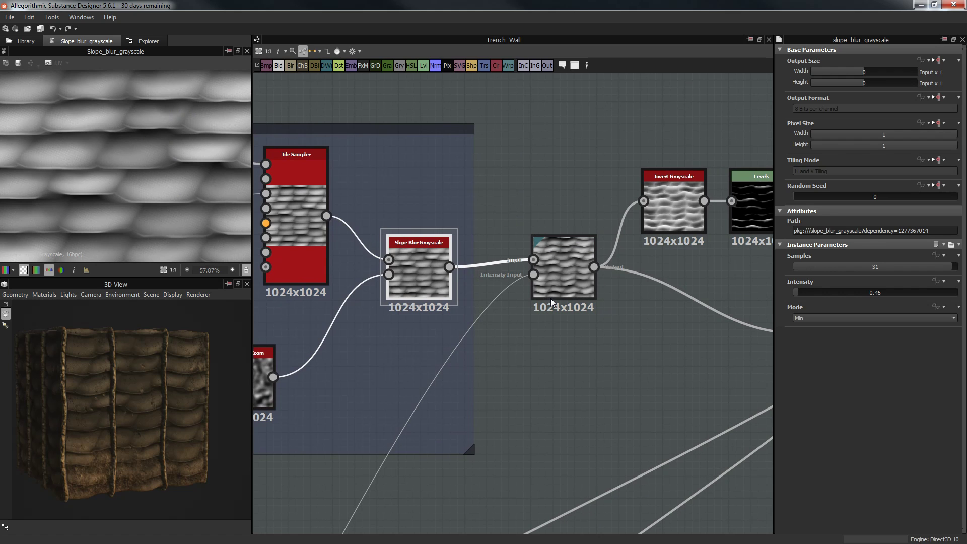
{"action": "left_click", "coordinate": [569, 286]}
{"action": "scroll", "coordinate": [524, 372], "scroll_direction": "down", "scroll_amount": 3}
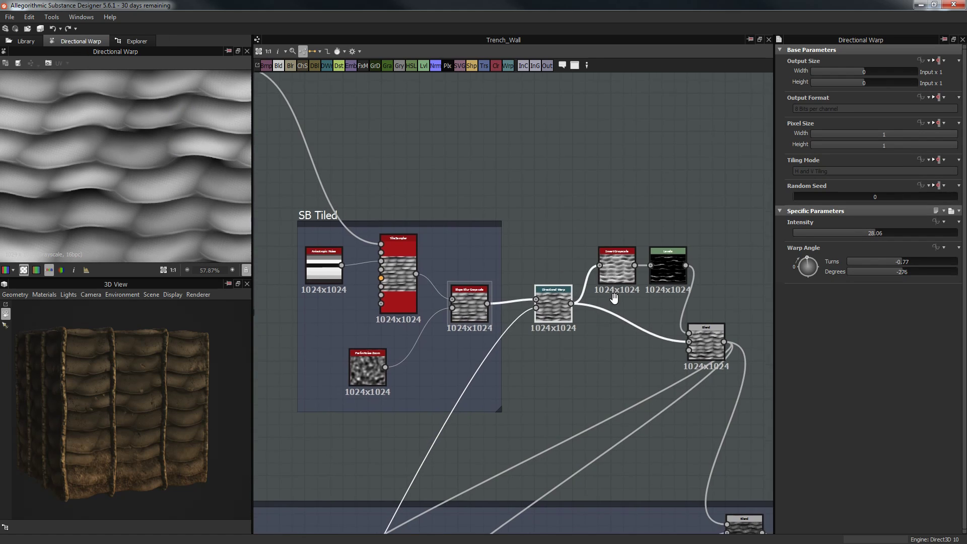
Examine the whole Directional Warp pattern in the 2D preview, tracing the vertical lines along which the sandbags are warped
{"action": "middle_click_drag", "start_coordinate": [499, 358], "coordinate": [629, 253]}
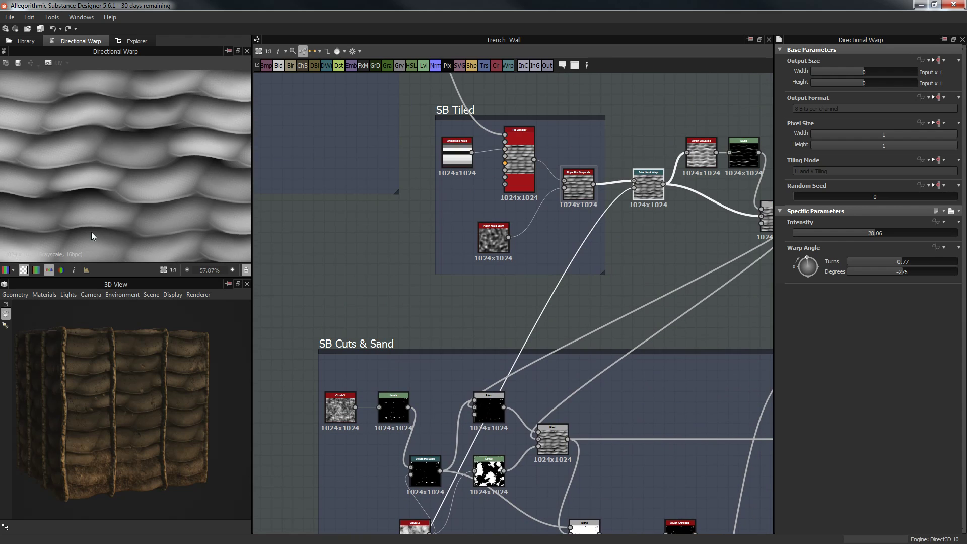
{"action": "scroll", "coordinate": [92, 232], "scroll_direction": "down", "scroll_amount": 3}
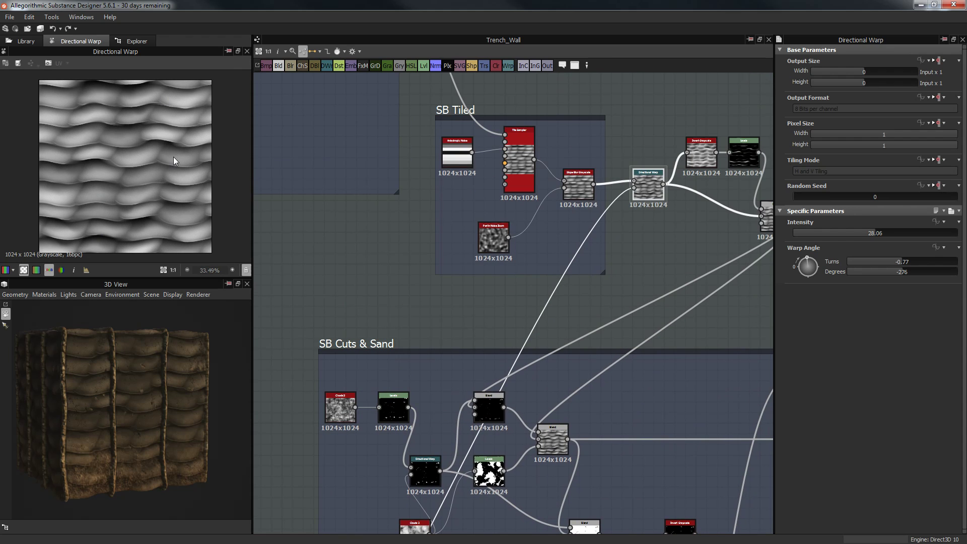
{"action": "scroll", "coordinate": [173, 156], "scroll_direction": "down", "scroll_amount": 1}
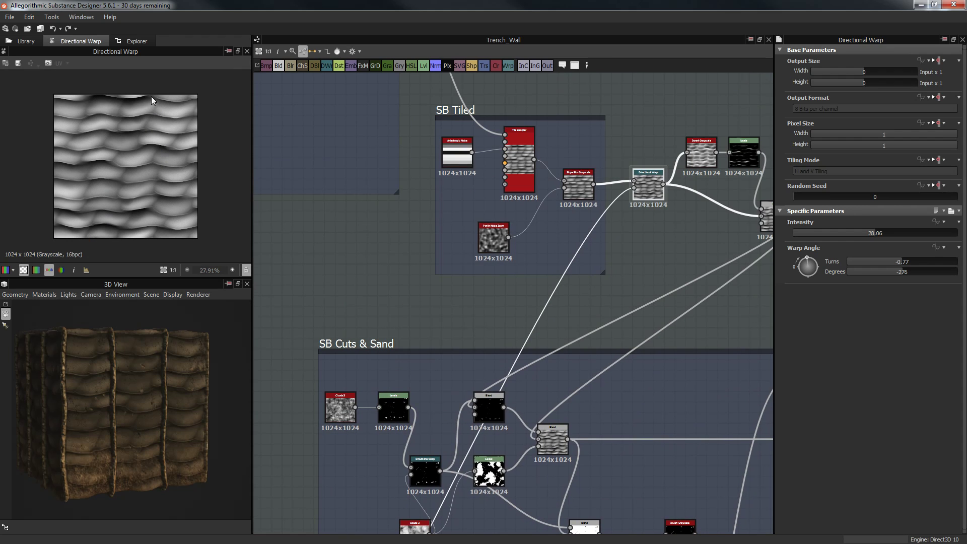
{"action": "left_click_drag", "start_coordinate": [153, 84], "coordinate": [158, 227]}
{"action": "left_click_drag", "start_coordinate": [118, 119], "coordinate": [116, 238]}
{"action": "key", "text": "Escape"}
{"action": "left_click_drag", "start_coordinate": [104, 84], "coordinate": [103, 232]}
{"action": "key", "text": "Escape"}
Preview the Blur HQ Grayscale in the Wood Branches frame and compare its vertical bands with the branches in the 3D view
{"action": "middle_click_drag", "start_coordinate": [654, 301], "coordinate": [639, 264]}
{"action": "middle_click_drag", "start_coordinate": [573, 267], "coordinate": [582, 215]}
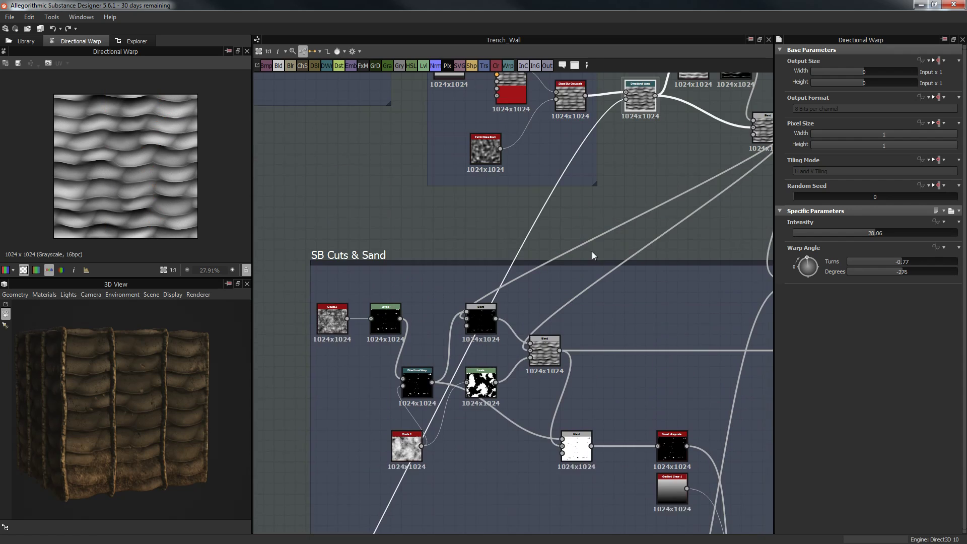
{"action": "scroll", "coordinate": [569, 328], "scroll_direction": "down", "scroll_amount": 3}
{"action": "middle_click_drag", "start_coordinate": [532, 337], "coordinate": [611, 168]}
{"action": "scroll", "coordinate": [540, 283], "scroll_direction": "up", "scroll_amount": 4}
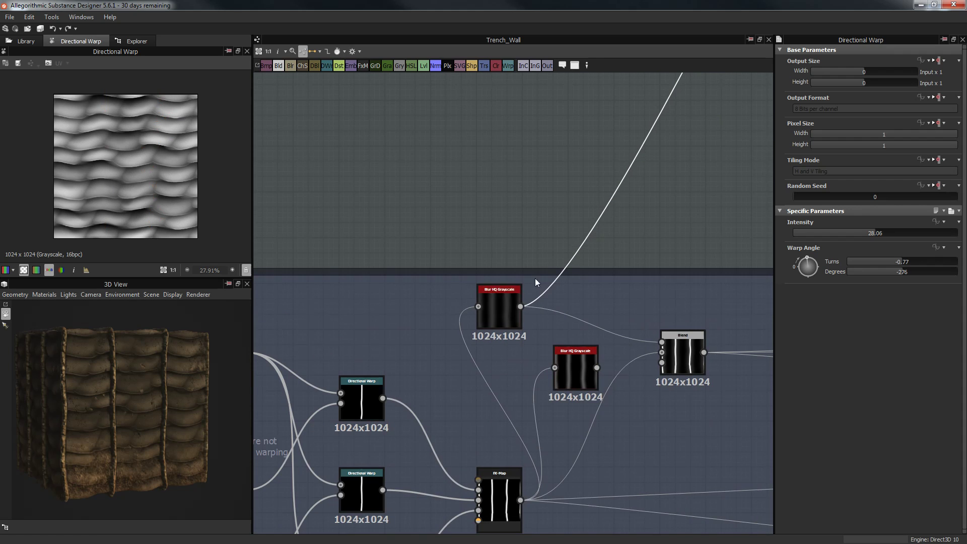
{"action": "left_click", "coordinate": [502, 313]}
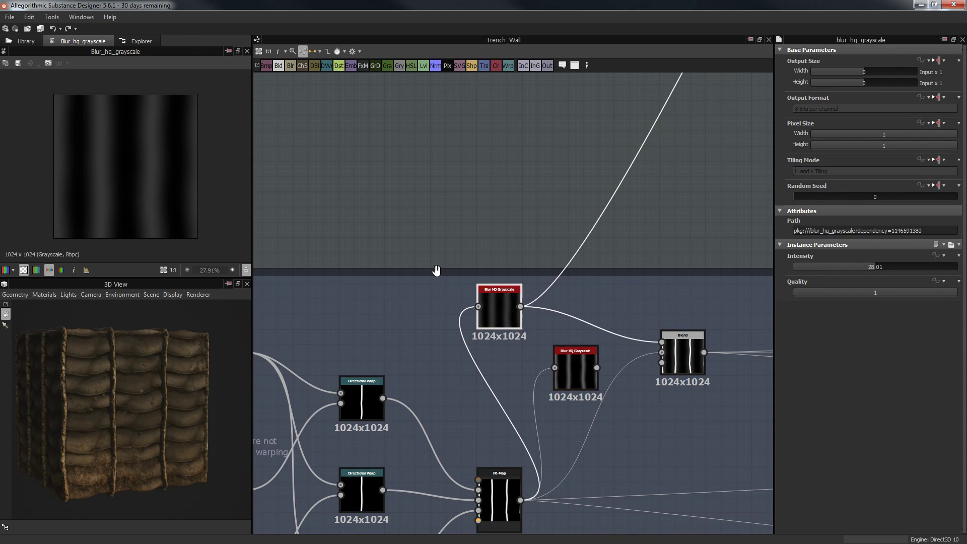
{"action": "scroll", "coordinate": [572, 186], "scroll_direction": "down", "scroll_amount": 3}
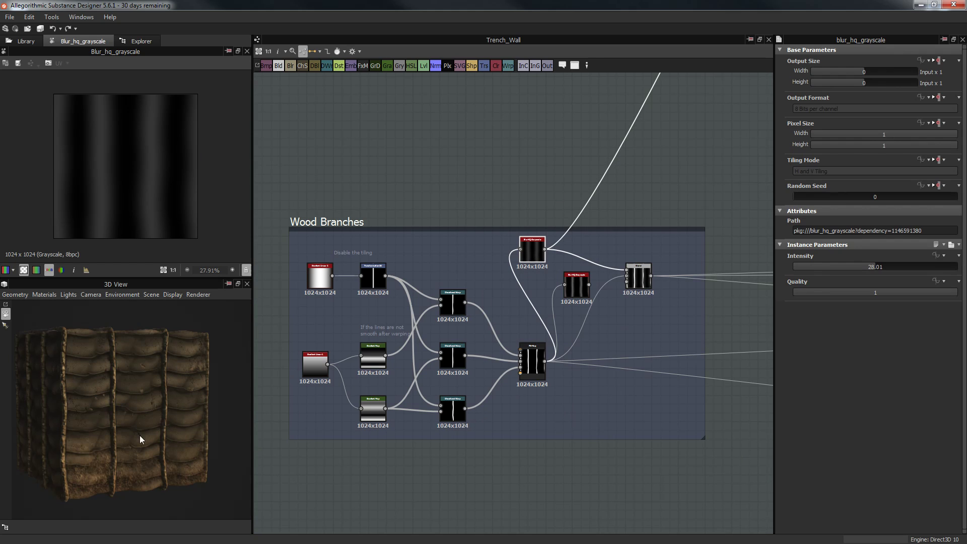
{"action": "left_click_drag", "start_coordinate": [140, 434], "coordinate": [134, 351]}
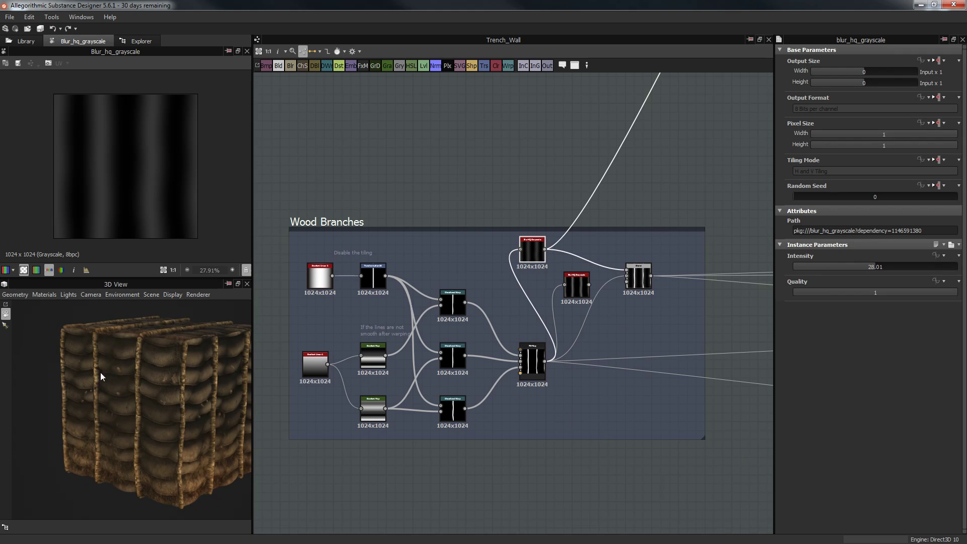
{"action": "left_click_drag", "start_coordinate": [149, 459], "coordinate": [176, 400]}
Follow the warp link back to the SB Tiled frame and preview the Invert Grayscale after the Directional Warp
{"action": "middle_click_drag", "start_coordinate": [628, 175], "coordinate": [566, 282]}
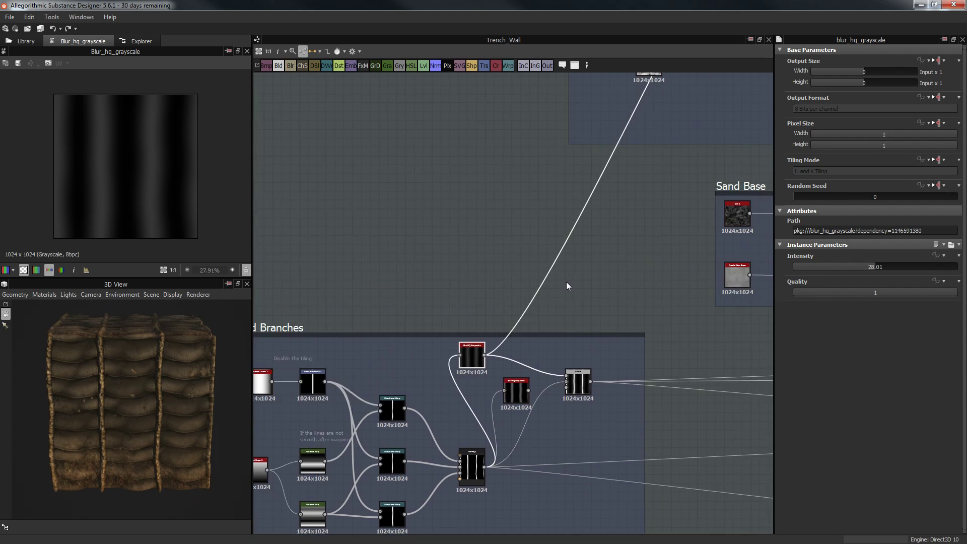
{"action": "scroll", "coordinate": [560, 281], "scroll_direction": "down", "scroll_amount": 2}
{"action": "middle_click_drag", "start_coordinate": [549, 242], "coordinate": [434, 469]}
{"action": "scroll", "coordinate": [666, 148], "scroll_direction": "up", "scroll_amount": 2}
{"action": "middle_click_drag", "start_coordinate": [652, 167], "coordinate": [530, 267]}
{"action": "scroll", "coordinate": [529, 264], "scroll_direction": "up", "scroll_amount": 2}
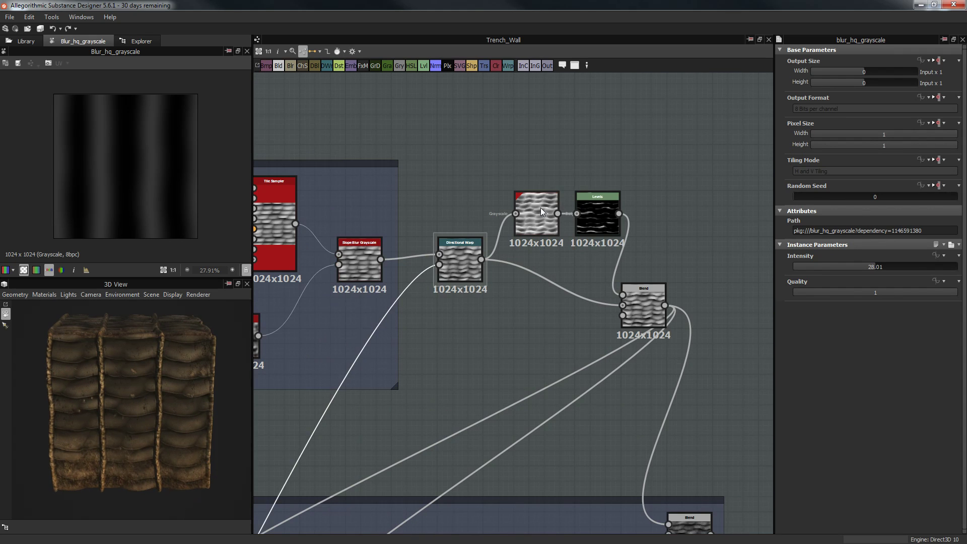
{"action": "left_click", "coordinate": [540, 208]}
{"action": "middle_click_drag", "start_coordinate": [539, 209], "coordinate": [535, 173]}
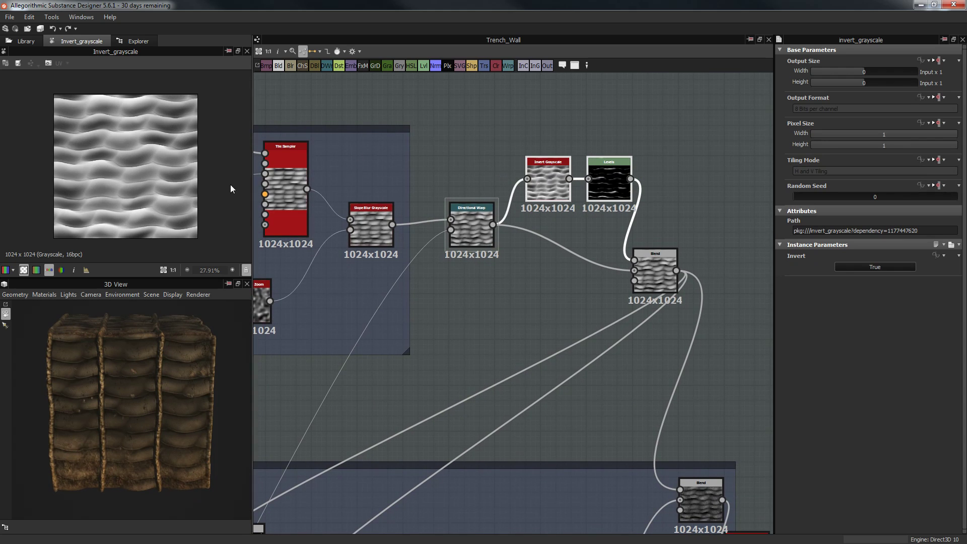
Examine the inverted pattern up close and compare it with the curvature of the sandbags in the 3D view
{"action": "scroll", "coordinate": [146, 187], "scroll_direction": "up", "scroll_amount": 3}
{"action": "scroll", "coordinate": [156, 212], "scroll_direction": "up", "scroll_amount": 1}
{"action": "scroll", "coordinate": [191, 398], "scroll_direction": "up", "scroll_amount": 5}
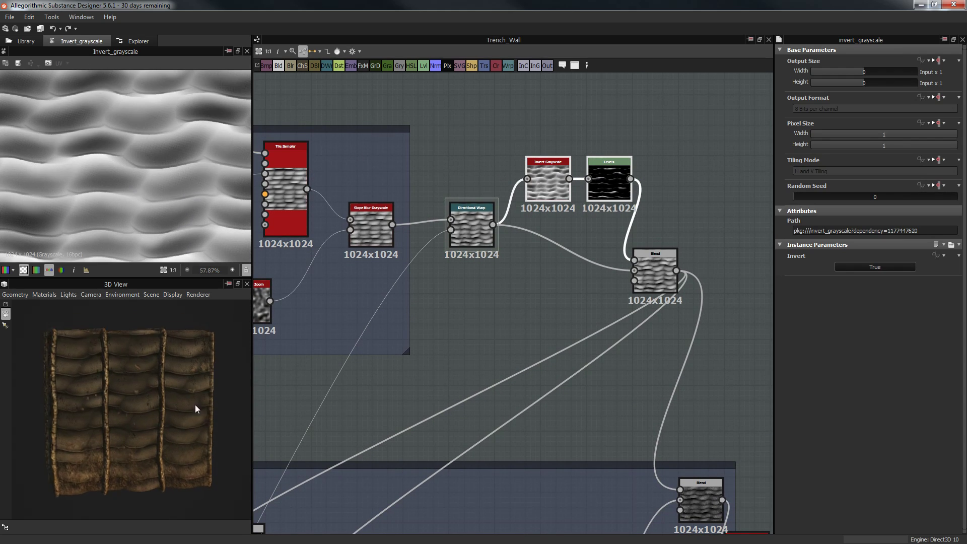
{"action": "mouse_move", "coordinate": [178, 378]}
{"action": "left_mouse_down"}
{"action": "mouse_move", "coordinate": [165, 346]}
{"action": "mouse_move", "coordinate": [165, 385]}
{"action": "mouse_move", "coordinate": [136, 400]}
{"action": "mouse_move", "coordinate": [182, 395]}
{"action": "mouse_move", "coordinate": [176, 382]}
{"action": "mouse_move", "coordinate": [152, 425]}
{"action": "left_mouse_up"}
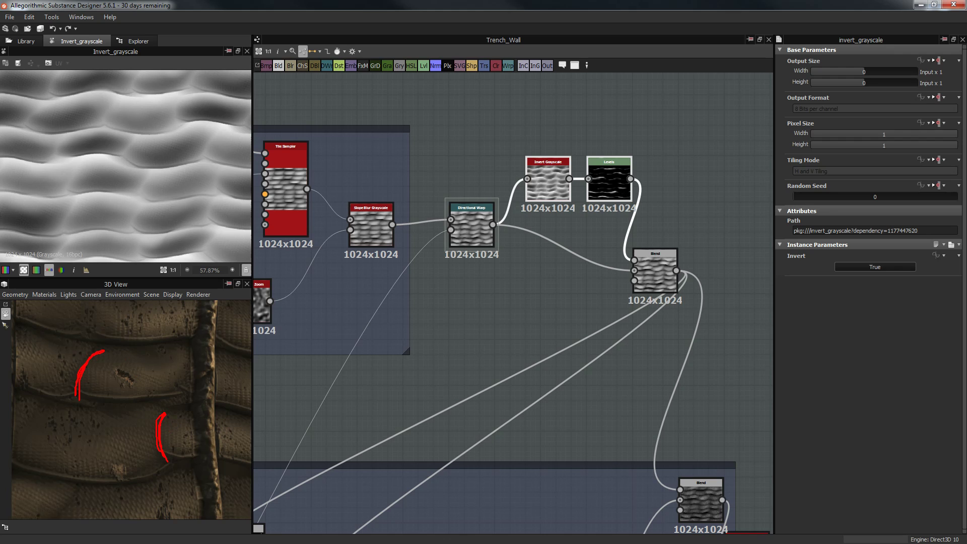
{"action": "key", "text": "Escape"}
{"action": "mouse_move", "coordinate": [170, 412]}
{"action": "left_mouse_down"}
{"action": "mouse_move", "coordinate": [104, 436]}
{"action": "mouse_move", "coordinate": [124, 418]}
{"action": "mouse_move", "coordinate": [89, 429]}
{"action": "mouse_move", "coordinate": [160, 385]}
{"action": "mouse_move", "coordinate": [198, 405]}
{"action": "mouse_move", "coordinate": [112, 445]}
{"action": "left_mouse_up"}
{"action": "scroll", "coordinate": [131, 414], "scroll_direction": "down", "scroll_amount": 8}
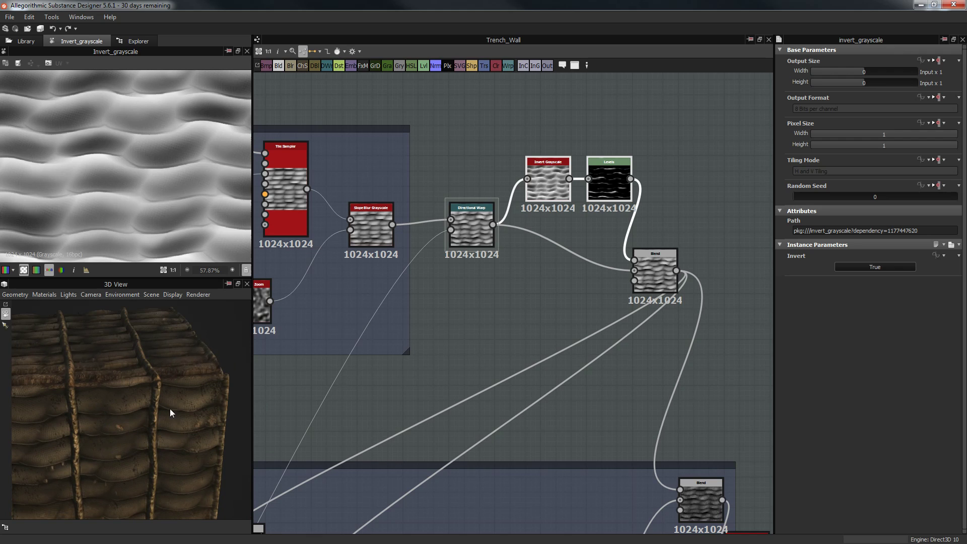
Preview the Directional Warp, Invert Grayscale, Levels and Subtract Blend in sequence to compare how the sandbag edges are darkened
{"action": "scroll", "coordinate": [566, 139], "scroll_direction": "up", "scroll_amount": 2}
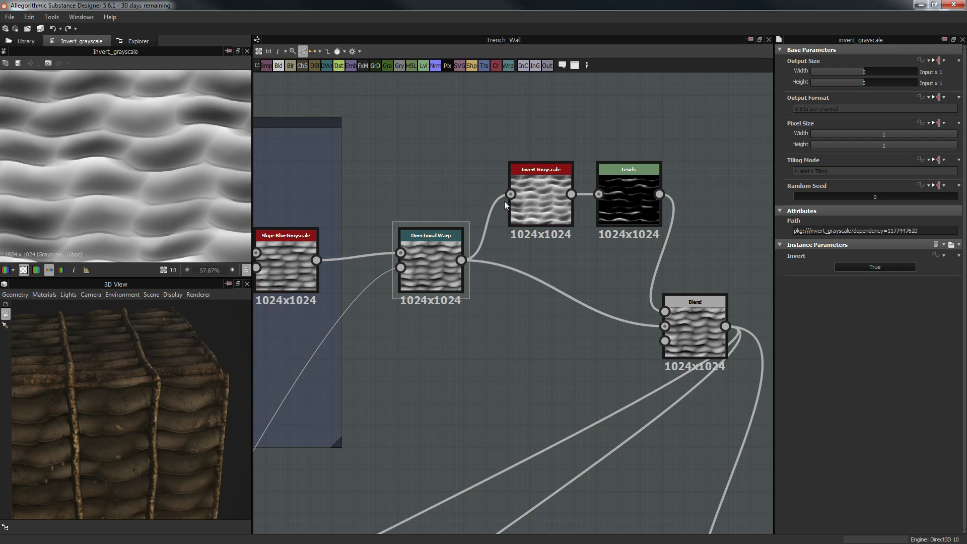
{"action": "double_click", "coordinate": [440, 260]}
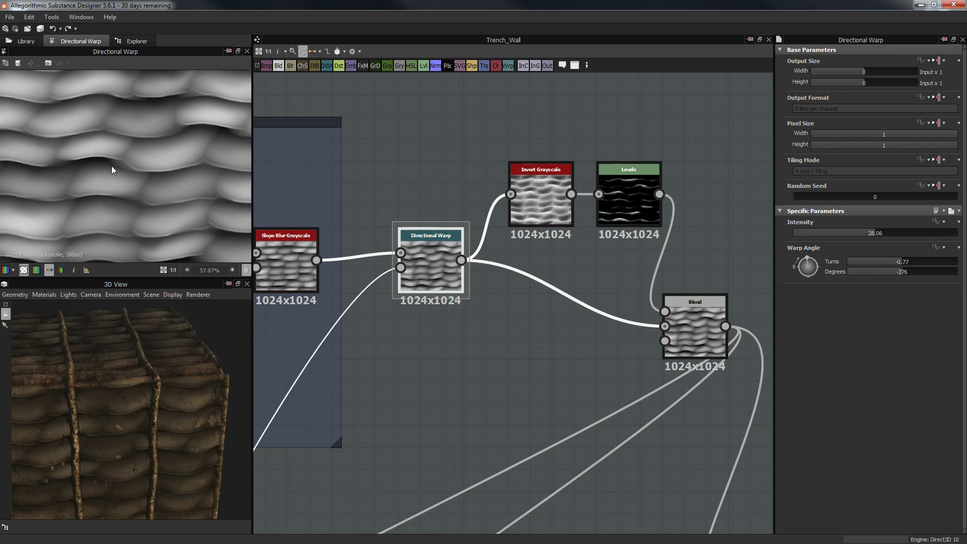
{"action": "double_click", "coordinate": [536, 177]}
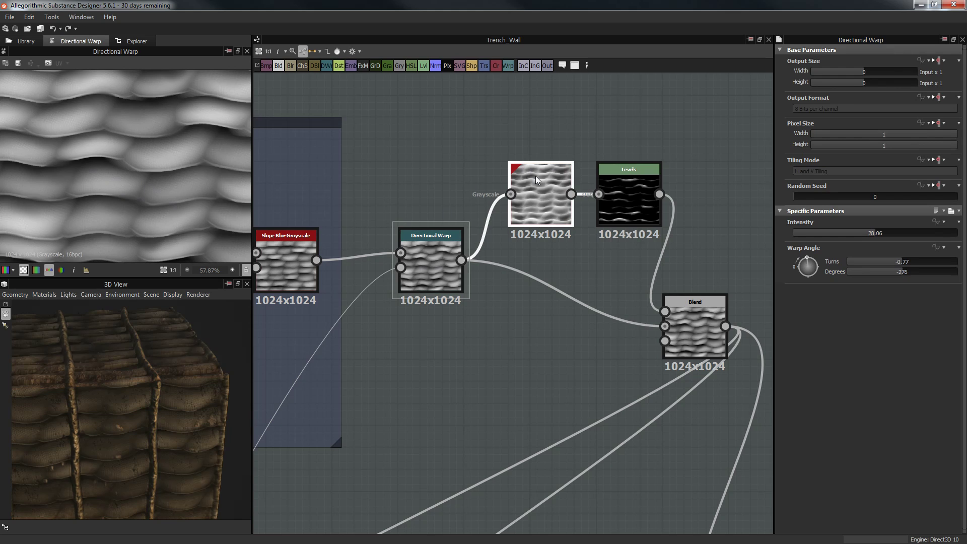
{"action": "double_click", "coordinate": [643, 180]}
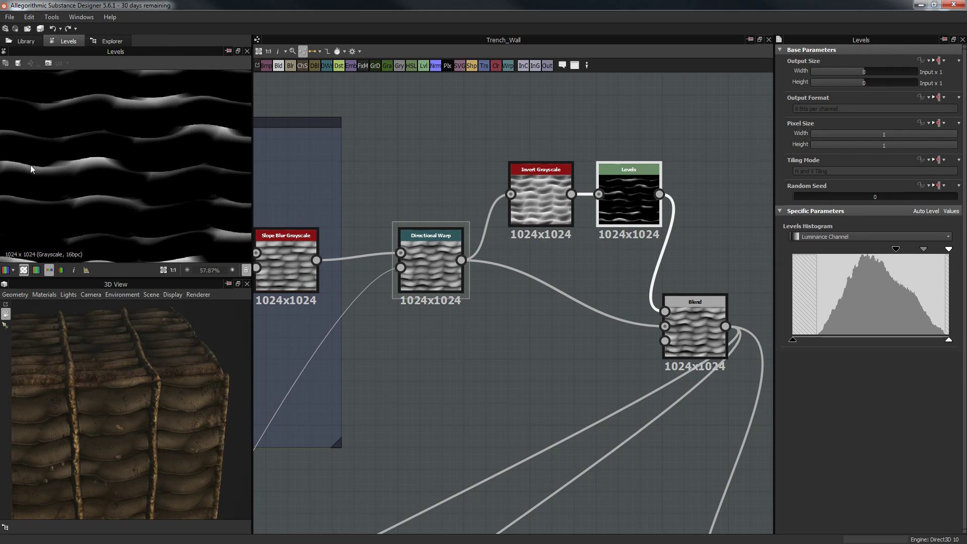
{"action": "double_click", "coordinate": [698, 312]}
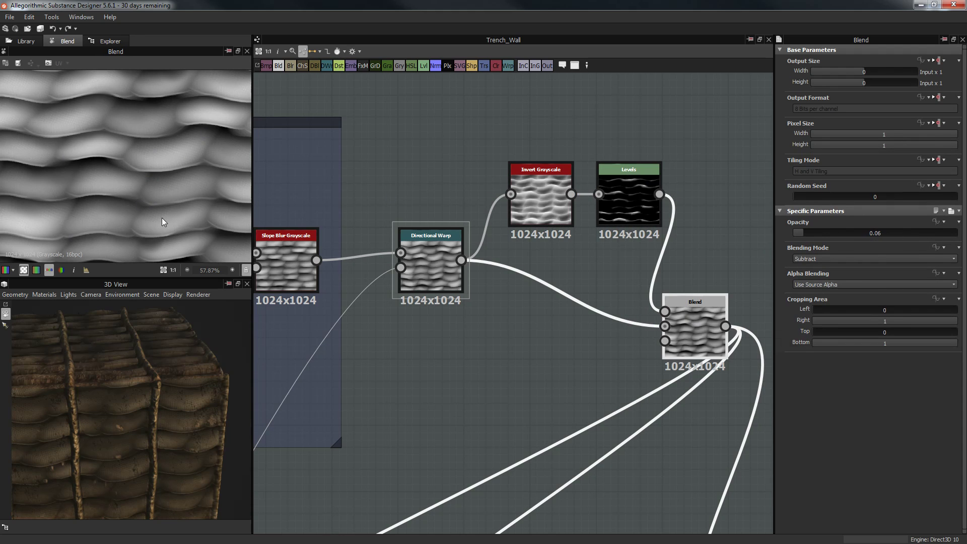
Trace the Blend's outputs into the SB Cuts & Sand frame and look over the wall in the 3D view
{"action": "scroll", "coordinate": [696, 328], "scroll_direction": "down", "scroll_amount": 4}
{"action": "scroll", "coordinate": [646, 229], "scroll_direction": "down", "scroll_amount": 5}
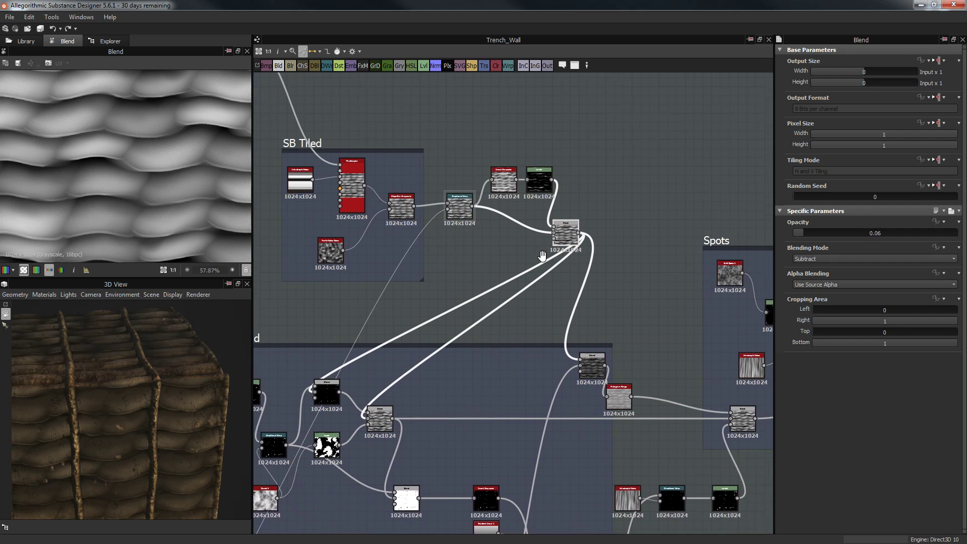
{"action": "middle_click_drag", "start_coordinate": [517, 274], "coordinate": [586, 260]}
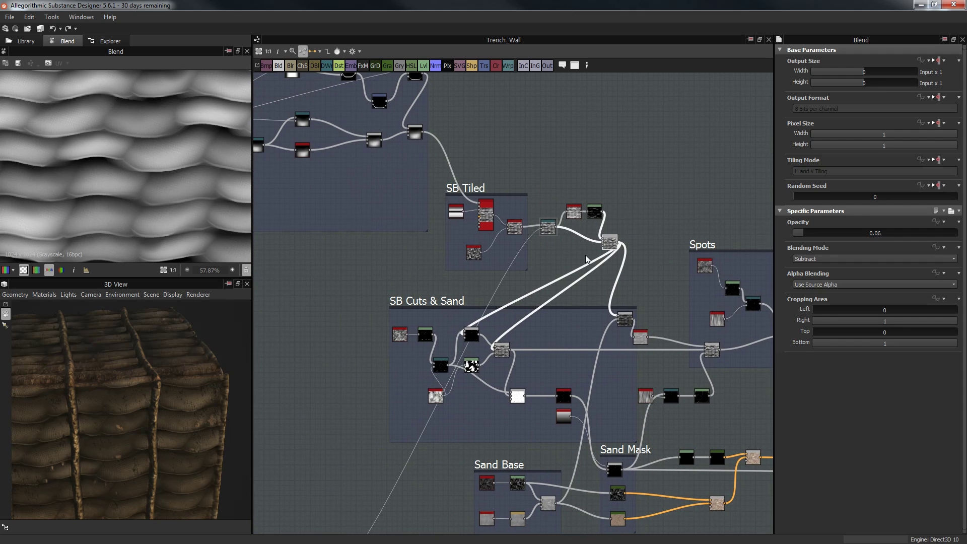
{"action": "left_click_drag", "start_coordinate": [134, 401], "coordinate": [145, 382]}
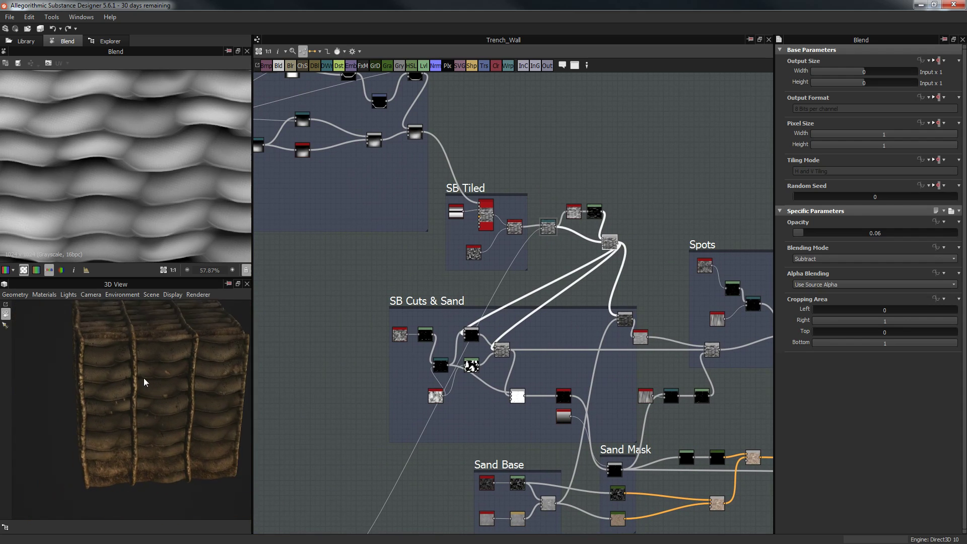
{"action": "scroll", "coordinate": [529, 339], "scroll_direction": "up", "scroll_amount": 3}
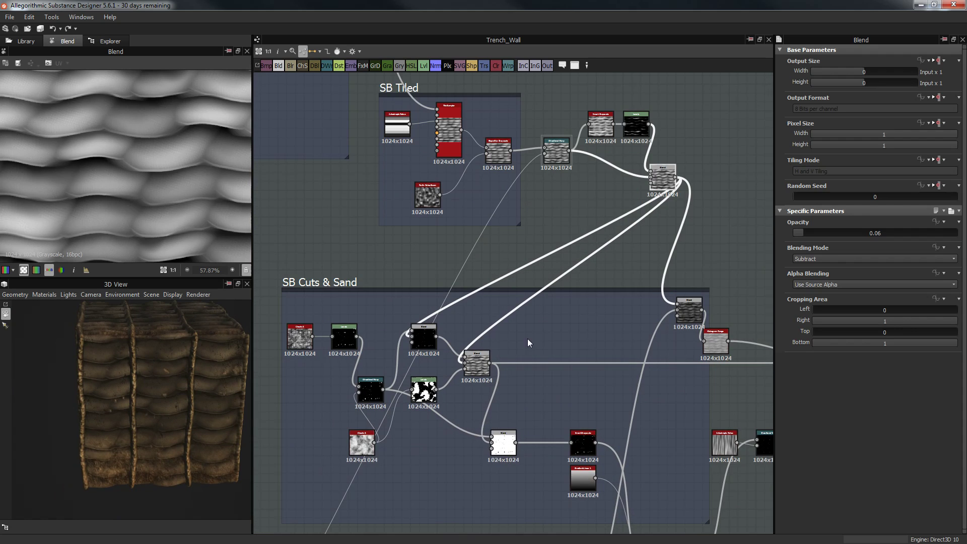
{"action": "middle_click_drag", "start_coordinate": [487, 353], "coordinate": [494, 324]}
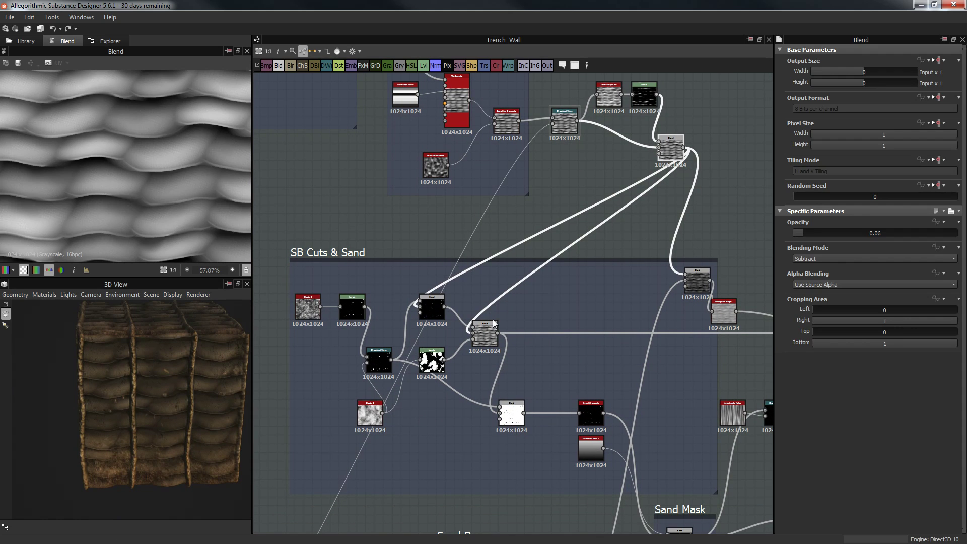
{"action": "left_click_drag", "start_coordinate": [151, 400], "coordinate": [147, 336]}
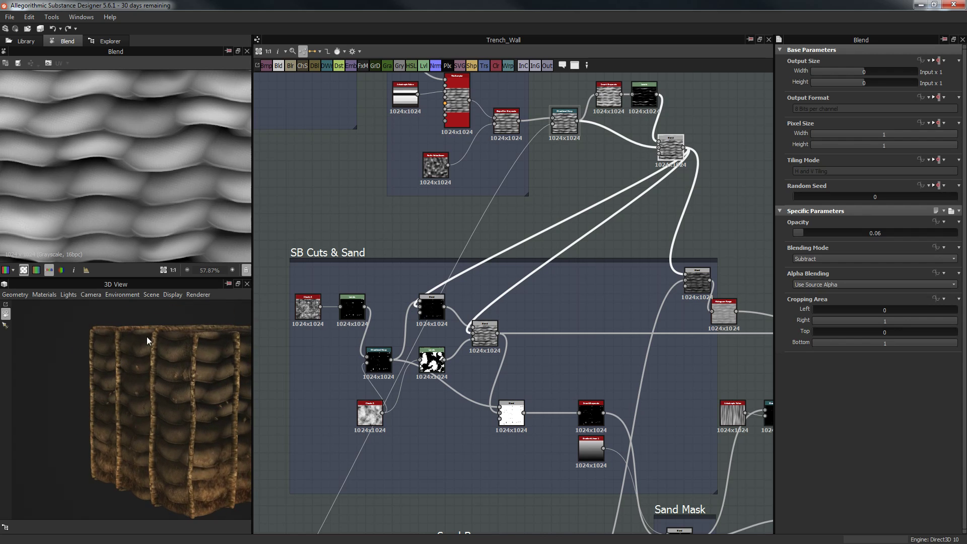
{"action": "scroll", "coordinate": [165, 398], "scroll_direction": "up", "scroll_amount": 3}
{"action": "left_click_drag", "start_coordinate": [165, 398], "coordinate": [229, 397]}
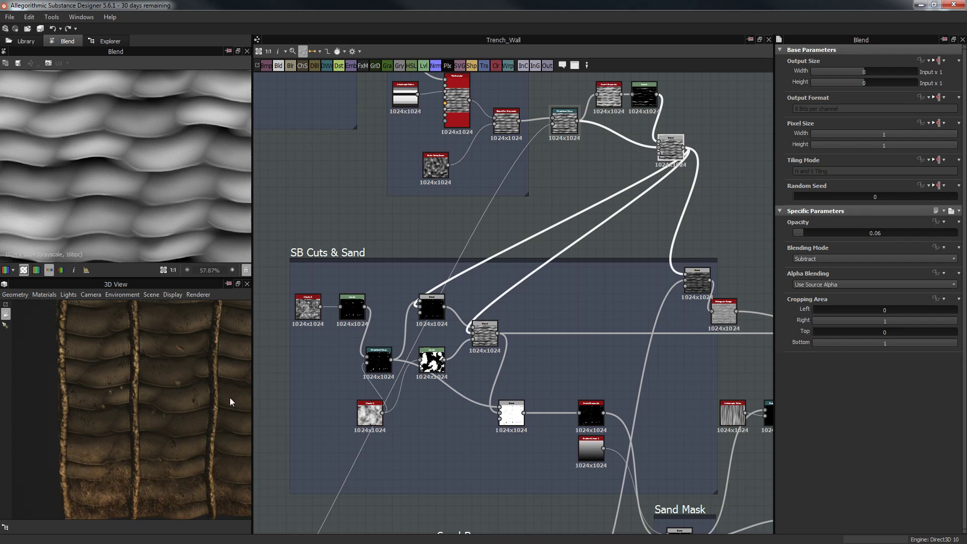
{"action": "scroll", "coordinate": [367, 283], "scroll_direction": "down", "scroll_amount": 5}
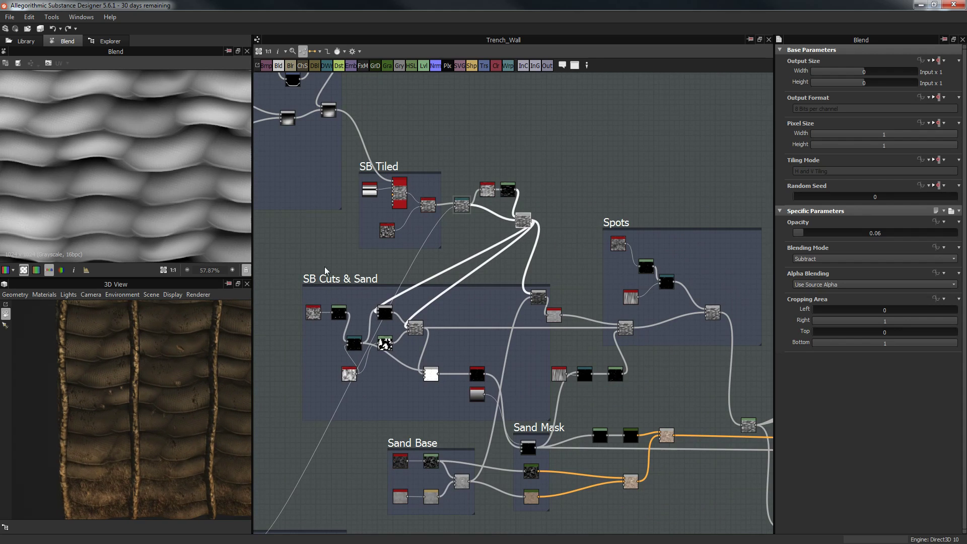
Select the SB Cuts & Sand frame and inspect the small cuts in the sandbags up close in the 3D view
{"action": "left_click", "coordinate": [328, 282]}
{"action": "scroll", "coordinate": [325, 275], "scroll_direction": "up", "scroll_amount": 3}
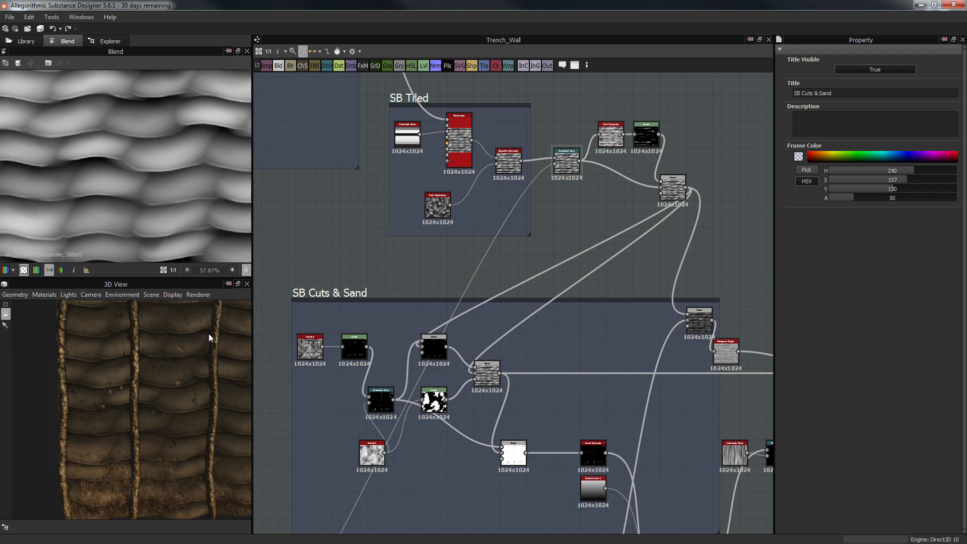
{"action": "left_click_drag", "start_coordinate": [163, 367], "coordinate": [112, 366]}
{"action": "scroll", "coordinate": [151, 375], "scroll_direction": "up", "scroll_amount": 3}
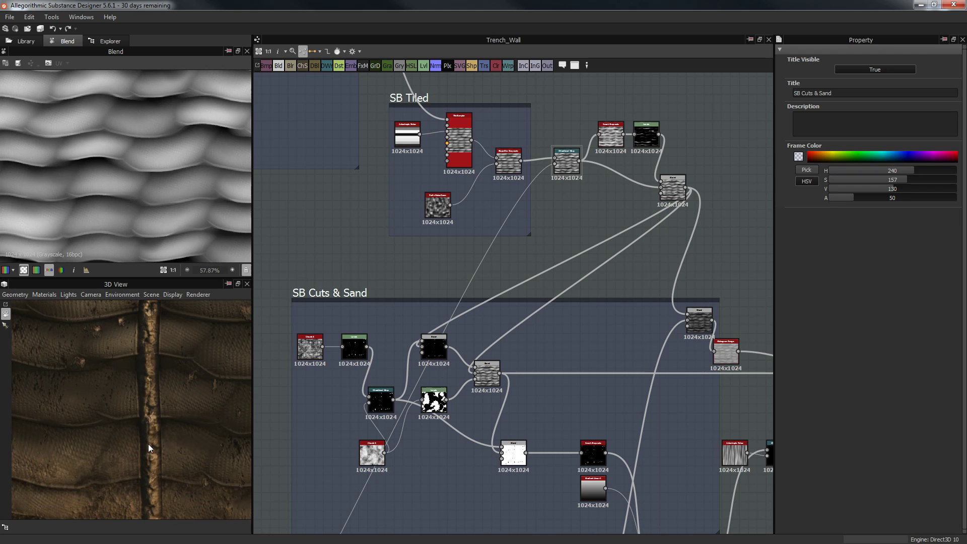
{"action": "left_click_drag", "start_coordinate": [148, 443], "coordinate": [135, 408]}
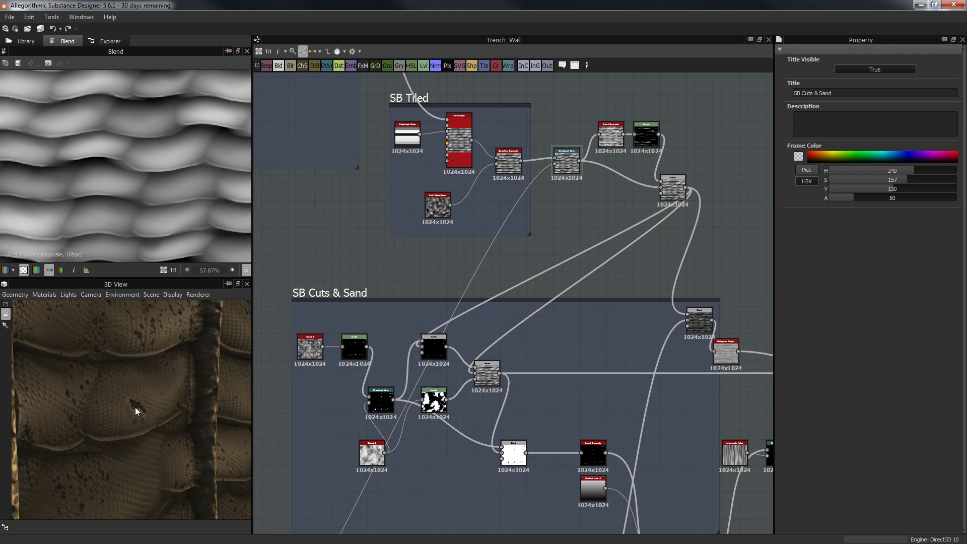
{"action": "scroll", "coordinate": [129, 433], "scroll_direction": "down", "scroll_amount": 5}
Preview the Clouds 3 node at the start of the SB Cuts & Sand frame
{"action": "middle_click_drag", "start_coordinate": [483, 296], "coordinate": [470, 298]}
{"action": "scroll", "coordinate": [533, 302], "scroll_direction": "down", "scroll_amount": 1}
{"action": "middle_click_drag", "start_coordinate": [533, 302], "coordinate": [585, 234]}
{"action": "scroll", "coordinate": [443, 289], "scroll_direction": "up", "scroll_amount": 4}
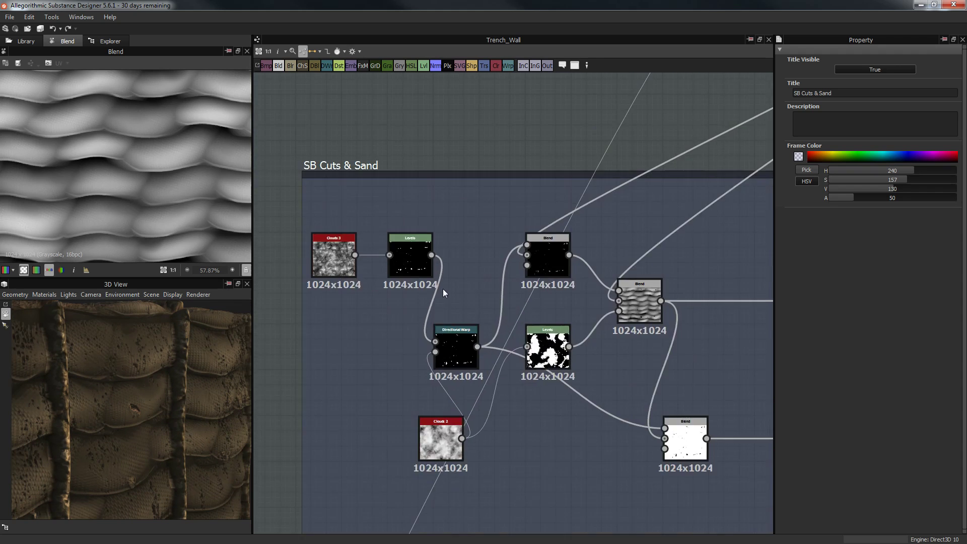
{"action": "middle_click_drag", "start_coordinate": [325, 261], "coordinate": [381, 283]}
{"action": "left_click", "coordinate": [381, 283]}
{"action": "scroll", "coordinate": [437, 304], "scroll_direction": "down", "scroll_amount": 3}
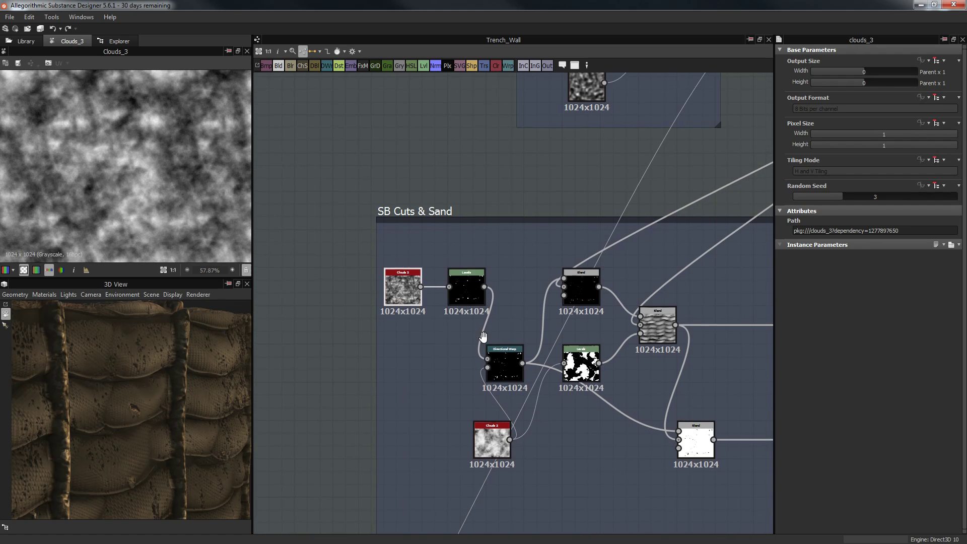
Examine the full Clouds 3 texture and compare it with the cuts on the sandbags in the 3D view
{"action": "middle_click_drag", "start_coordinate": [486, 341], "coordinate": [428, 313]}
{"action": "middle_click_drag", "start_coordinate": [558, 373], "coordinate": [601, 376]}
{"action": "scroll", "coordinate": [68, 121], "scroll_direction": "down", "scroll_amount": 1}
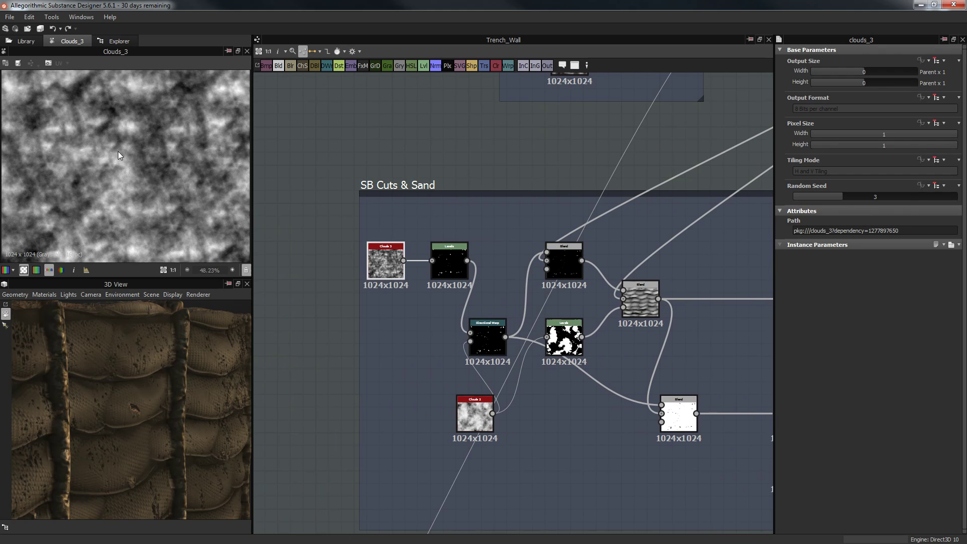
{"action": "scroll", "coordinate": [118, 152], "scroll_direction": "down", "scroll_amount": 3}
{"action": "left_click_drag", "start_coordinate": [152, 392], "coordinate": [118, 403]}
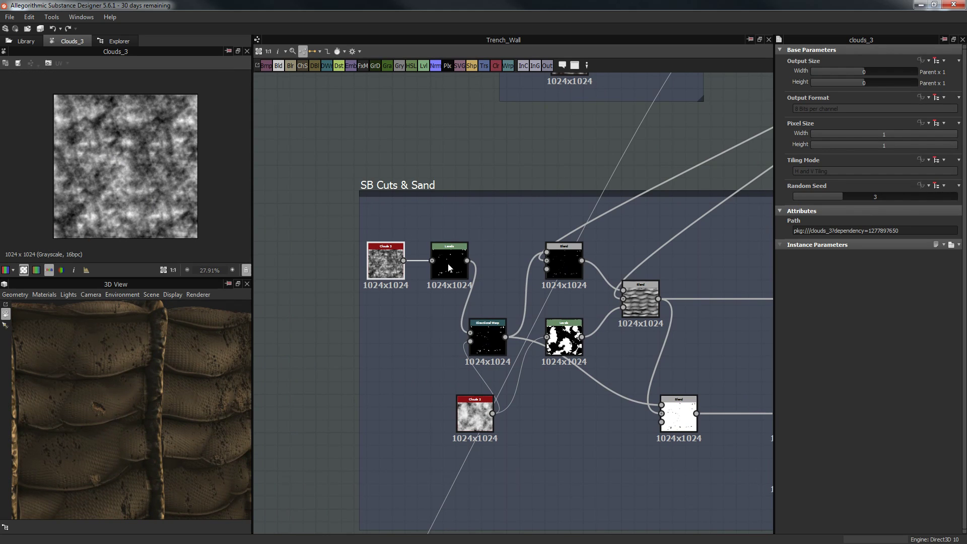
{"action": "middle_click_drag", "start_coordinate": [452, 321], "coordinate": [445, 324]}
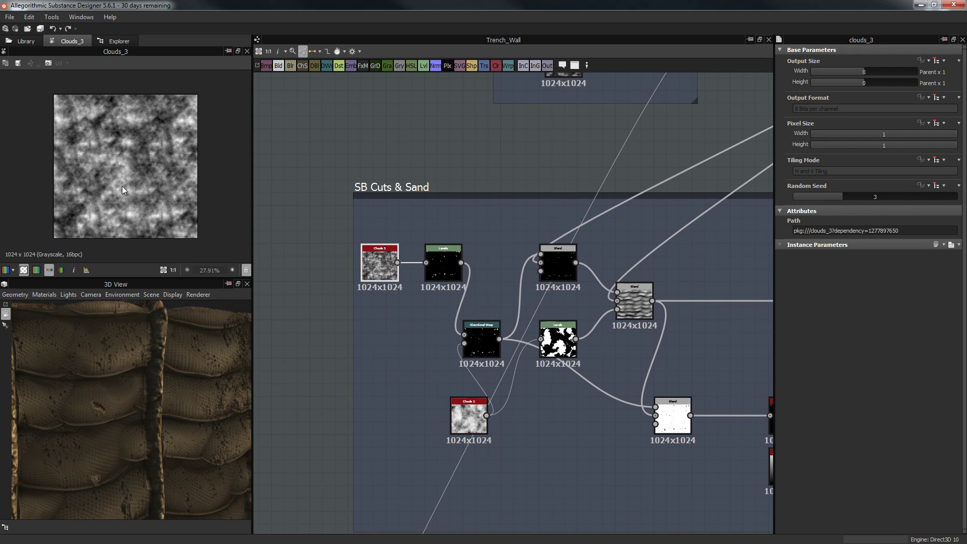
Preview the Levels node fed by Clouds 3, followed by the Directional Warp that distorts its cut mask
{"action": "scroll", "coordinate": [124, 190], "scroll_direction": "up", "scroll_amount": 4}
{"action": "double_click", "coordinate": [436, 268]}
{"action": "left_click", "coordinate": [484, 346]}
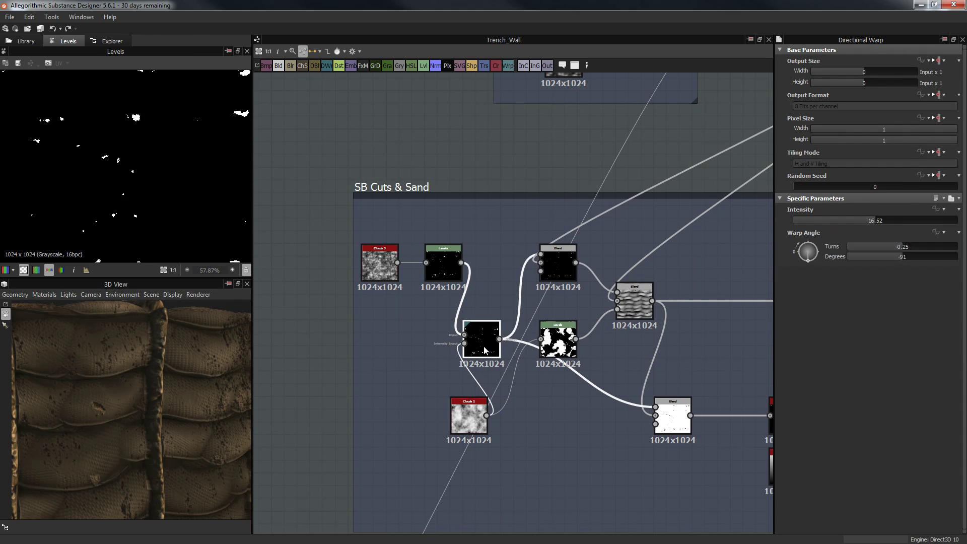
{"action": "double_click", "coordinate": [484, 346]}
Rearrange the Clouds 2, Directional Warp, Multiply Blend and lower Levels nodes in the SB Cuts & Sand frame to separate their links
{"action": "left_click_drag", "start_coordinate": [472, 425], "coordinate": [439, 386]}
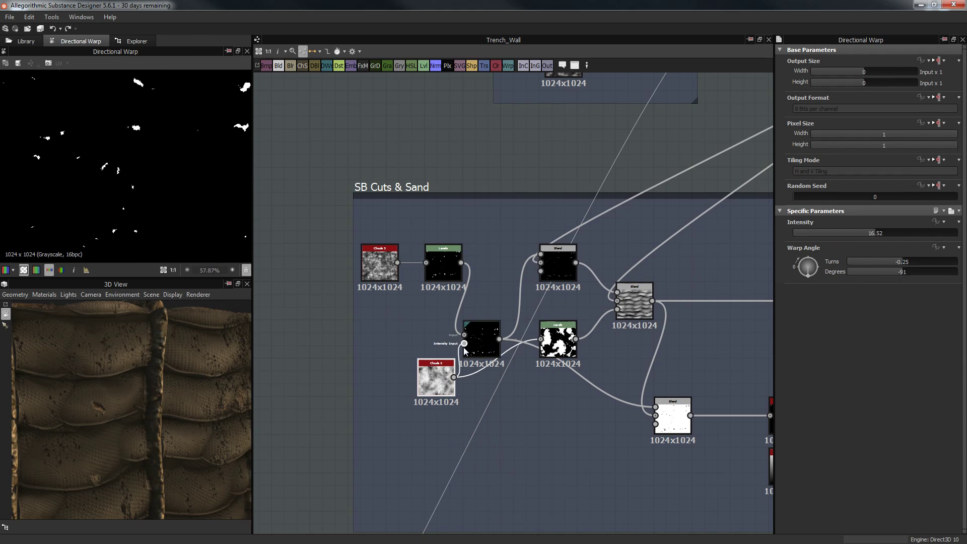
{"action": "scroll", "coordinate": [134, 154], "scroll_direction": "down", "scroll_amount": 2}
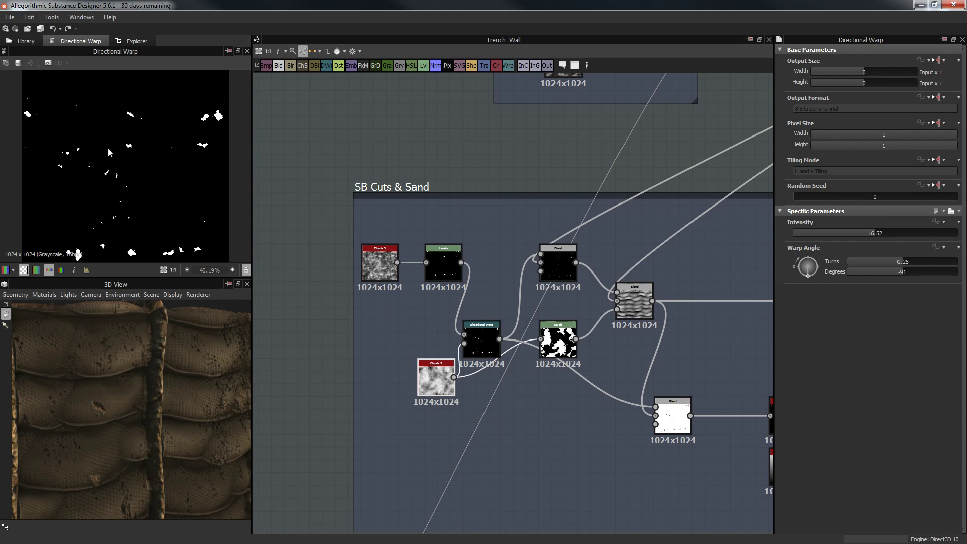
{"action": "left_click_drag", "start_coordinate": [476, 341], "coordinate": [483, 311]}
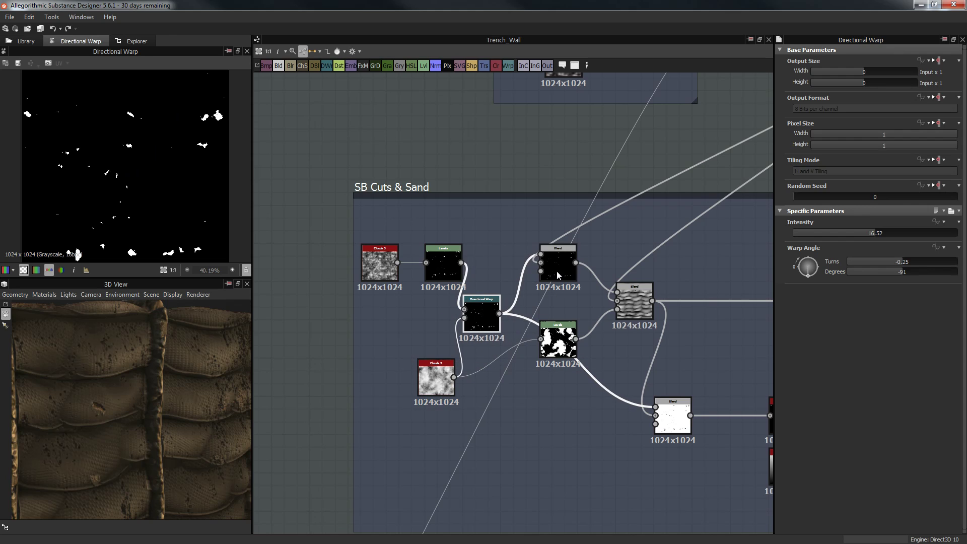
{"action": "left_click_drag", "start_coordinate": [557, 275], "coordinate": [570, 275]}
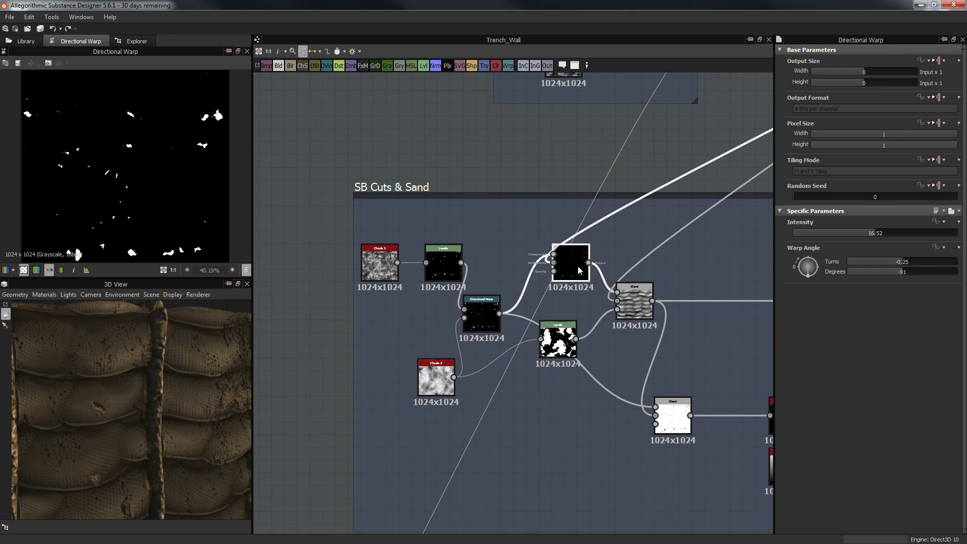
{"action": "left_click", "coordinate": [487, 328]}
{"action": "left_click_drag", "start_coordinate": [574, 352], "coordinate": [574, 390]}
Preview the Levels node fed by Clouds 2 and examine its full black-and-white mask
{"action": "scroll", "coordinate": [464, 382], "scroll_direction": "up", "scroll_amount": 4}
{"action": "middle_click_drag", "start_coordinate": [582, 359], "coordinate": [564, 358]}
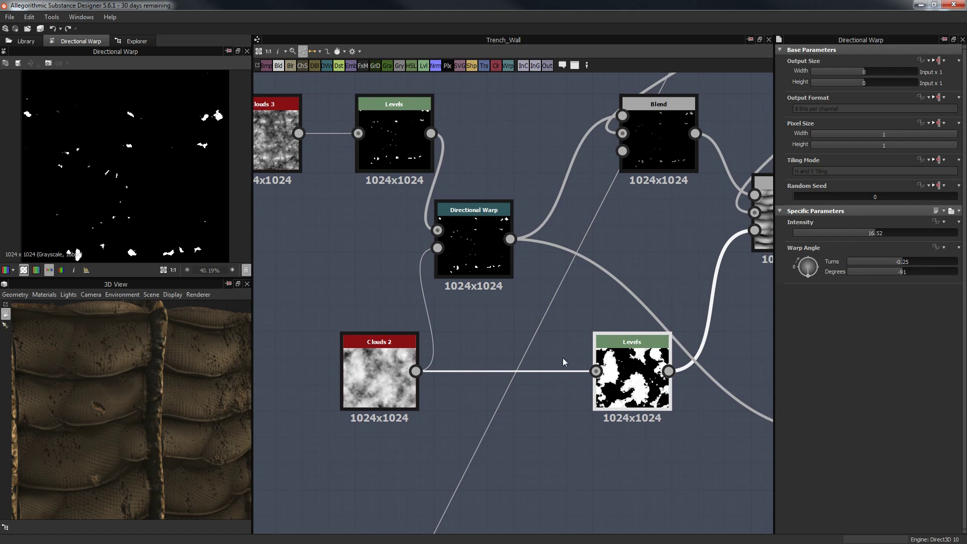
{"action": "double_click", "coordinate": [632, 378]}
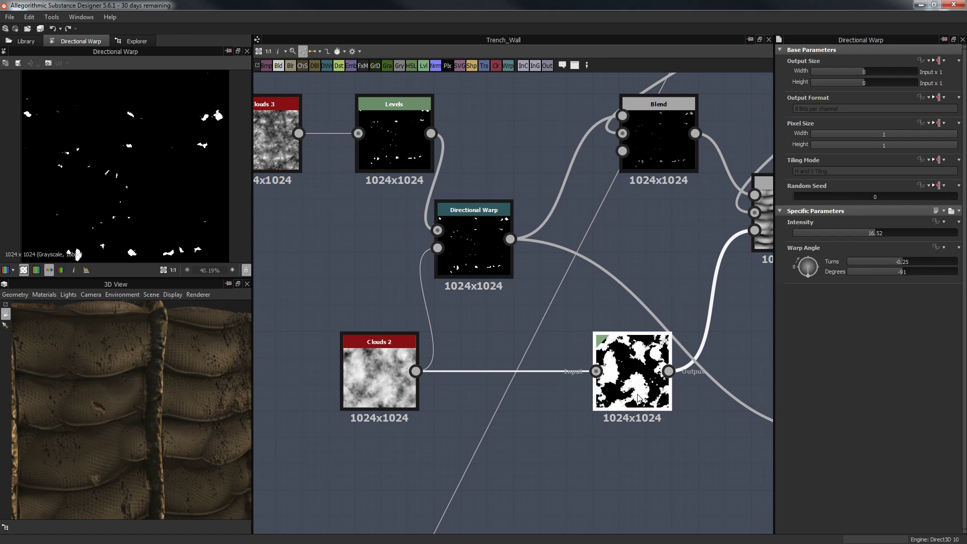
{"action": "scroll", "coordinate": [121, 147], "scroll_direction": "up", "scroll_amount": 2}
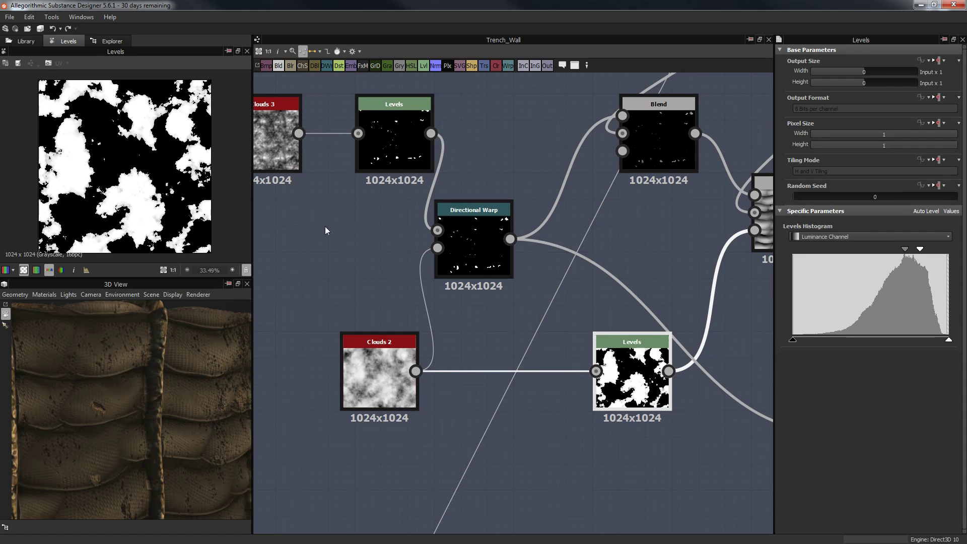
Preview the Multiply Blend fed by the Directional Warp and trace its other input link out of the frame
{"action": "middle_click_drag", "start_coordinate": [480, 317], "coordinate": [376, 337]}
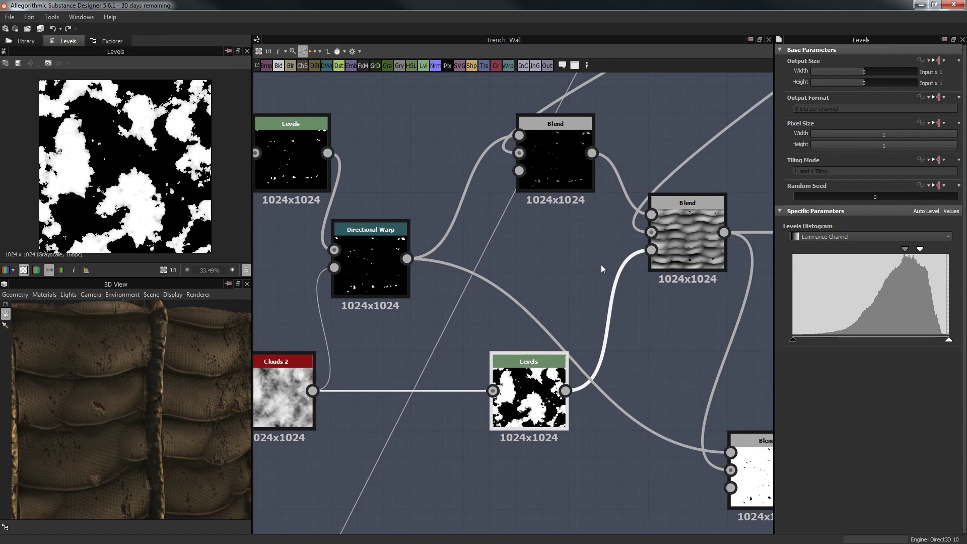
{"action": "double_click", "coordinate": [559, 167]}
{"action": "middle_click_drag", "start_coordinate": [559, 167], "coordinate": [540, 270]}
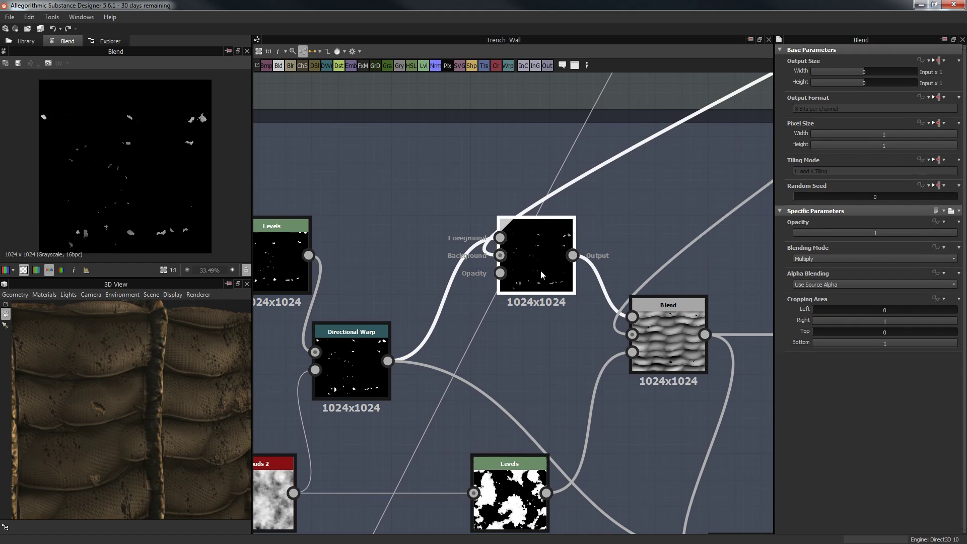
{"action": "left_click_drag", "start_coordinate": [540, 266], "coordinate": [564, 255]}
{"action": "scroll", "coordinate": [630, 248], "scroll_direction": "down", "scroll_amount": 4}
{"action": "middle_click_drag", "start_coordinate": [481, 236], "coordinate": [259, 338]}
{"action": "scroll", "coordinate": [259, 338], "scroll_direction": "down", "scroll_amount": 3}
{"action": "scroll", "coordinate": [495, 253], "scroll_direction": "up", "scroll_amount": 3}
{"action": "middle_click_drag", "start_coordinate": [584, 223], "coordinate": [749, 159]}
{"action": "scroll", "coordinate": [380, 295], "scroll_direction": "up", "scroll_amount": 3}
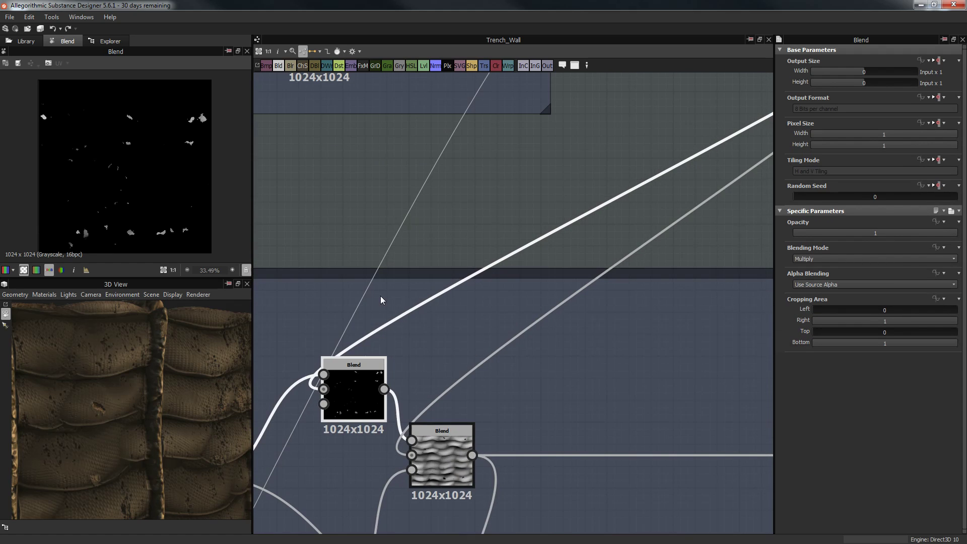
Inspect the individual grey cut patches in the Multiply Blend's texture up close
{"action": "scroll", "coordinate": [147, 174], "scroll_direction": "up", "scroll_amount": 8}
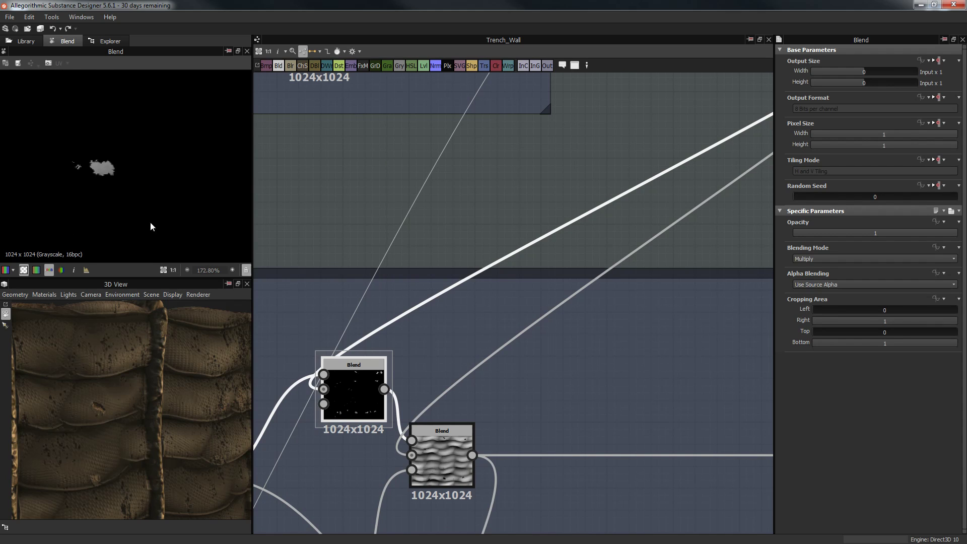
{"action": "scroll", "coordinate": [121, 196], "scroll_direction": "up", "scroll_amount": 2}
{"action": "scroll", "coordinate": [104, 171], "scroll_direction": "down", "scroll_amount": 3}
{"action": "middle_click_drag", "start_coordinate": [144, 235], "coordinate": [135, 135]}
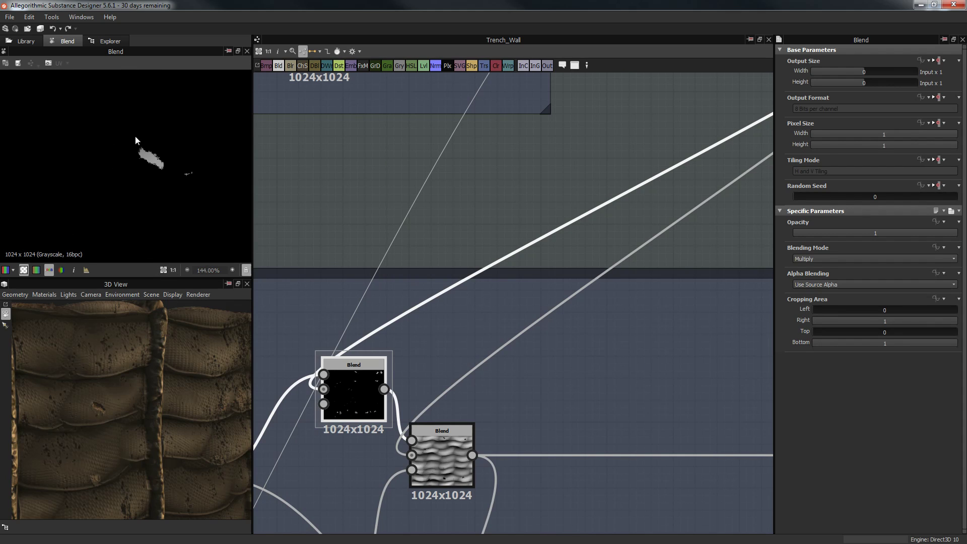
{"action": "scroll", "coordinate": [179, 199], "scroll_direction": "down", "scroll_amount": 7}
Examine a sandbag cut from the side in the 3D view and compare it with the patches in the Multiply Blend's texture
{"action": "left_click_drag", "start_coordinate": [159, 404], "coordinate": [185, 361]}
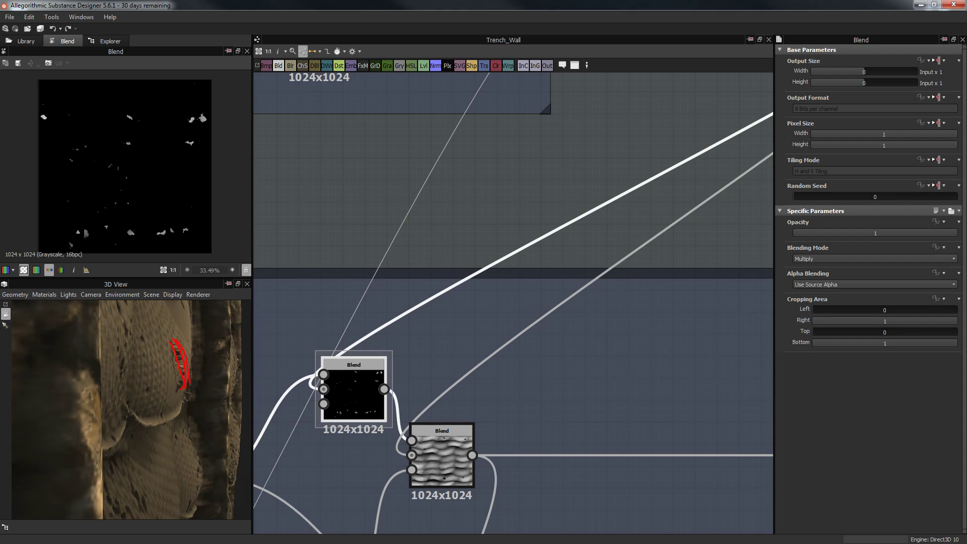
{"action": "mouse_move", "coordinate": [163, 342]}
{"action": "left_mouse_down"}
{"action": "mouse_move", "coordinate": [190, 415]}
{"action": "mouse_move", "coordinate": [201, 347]}
{"action": "mouse_move", "coordinate": [176, 337]}
{"action": "left_mouse_up"}
{"action": "key", "text": "Escape"}
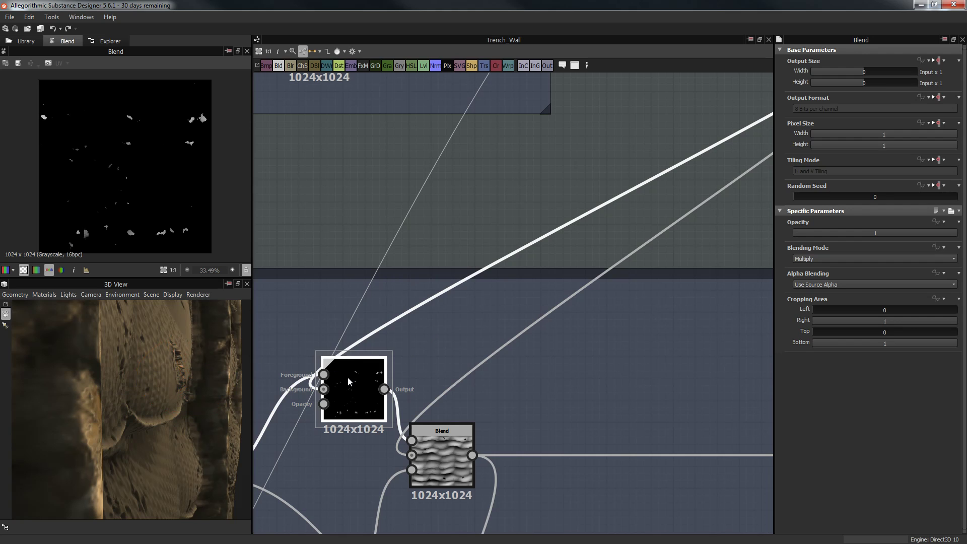
{"action": "scroll", "coordinate": [114, 146], "scroll_direction": "up", "scroll_amount": 9}
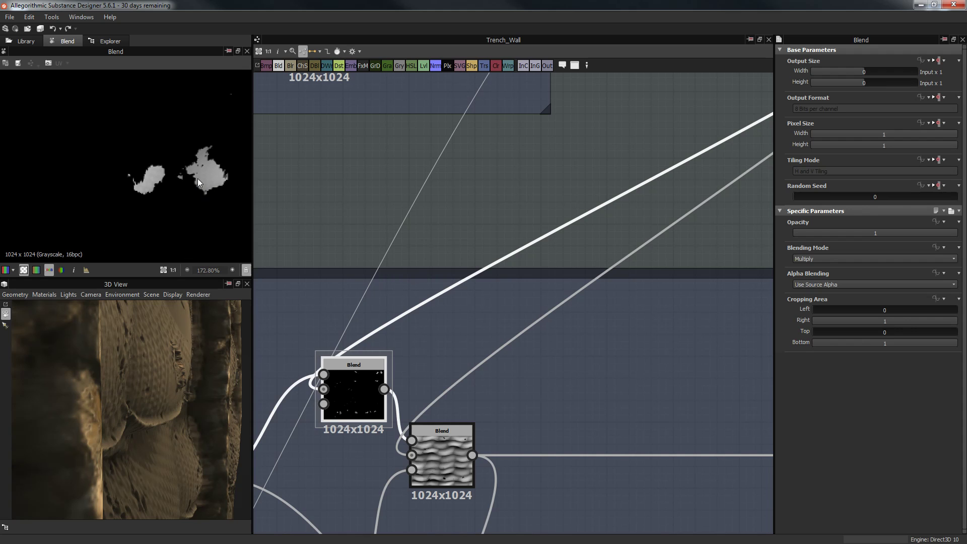
{"action": "scroll", "coordinate": [459, 349], "scroll_direction": "down", "scroll_amount": 3}
Preview the Subtract Blend that carves the cuts into the sandbags and zoom in on one cut
{"action": "middle_click_drag", "start_coordinate": [491, 396], "coordinate": [503, 274]}
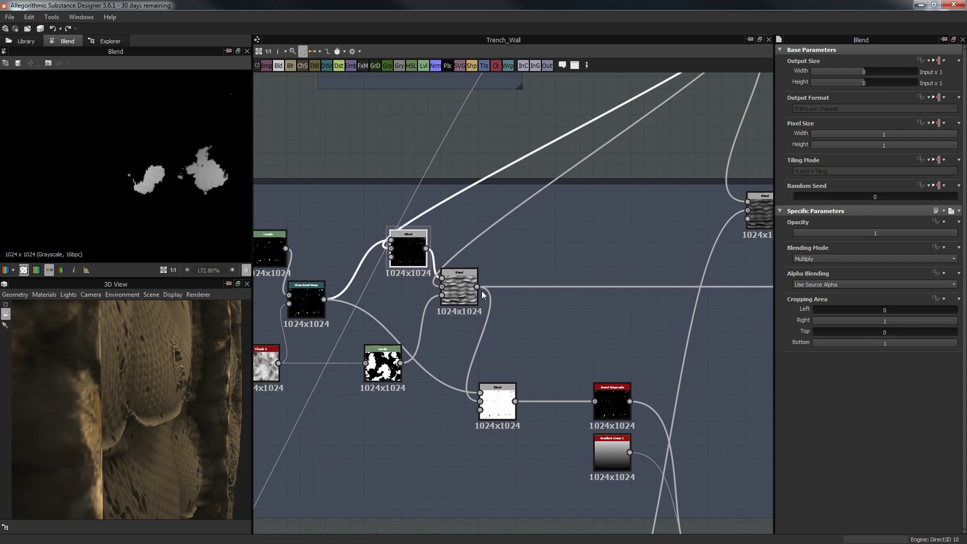
{"action": "double_click", "coordinate": [457, 288]}
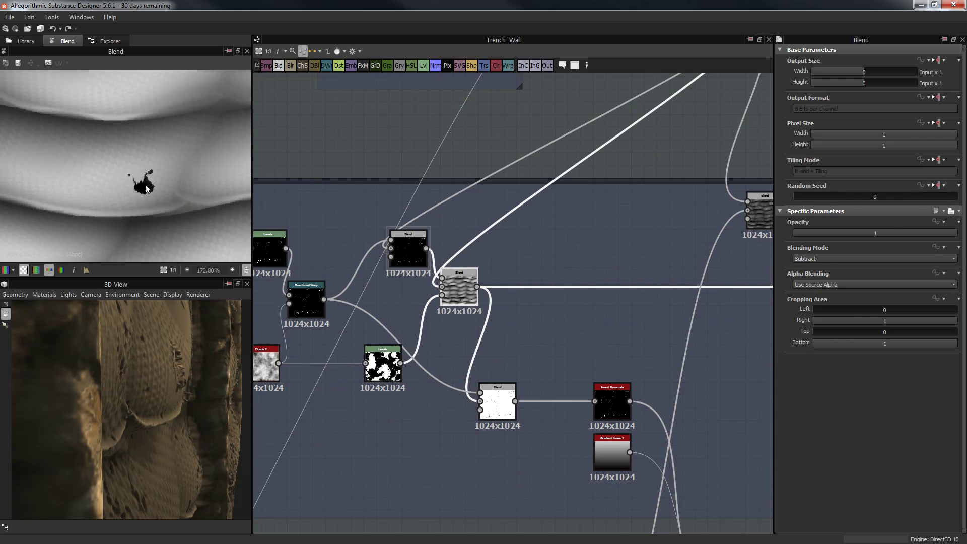
{"action": "scroll", "coordinate": [160, 183], "scroll_direction": "down", "scroll_amount": 8}
{"action": "scroll", "coordinate": [158, 132], "scroll_direction": "up", "scroll_amount": 14}
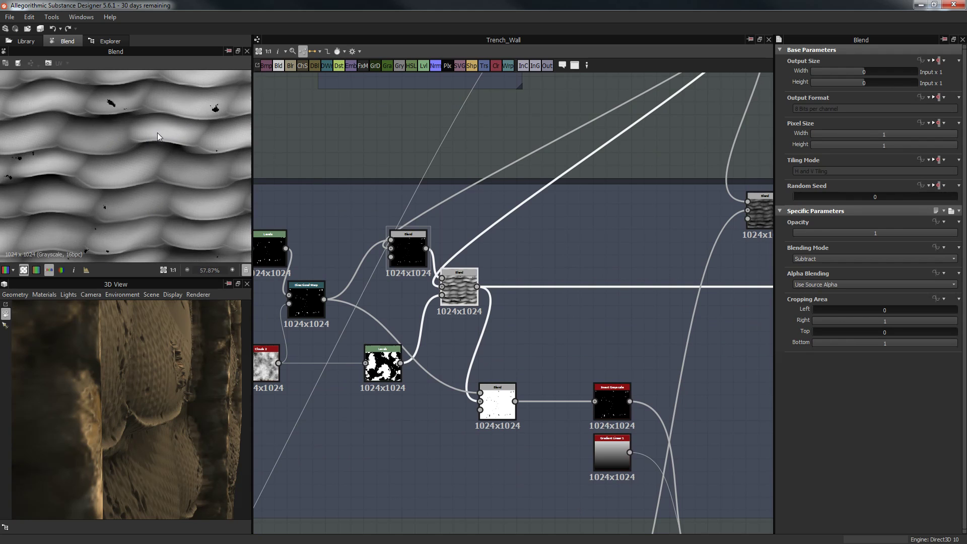
{"action": "scroll", "coordinate": [154, 146], "scroll_direction": "up", "scroll_amount": 4}
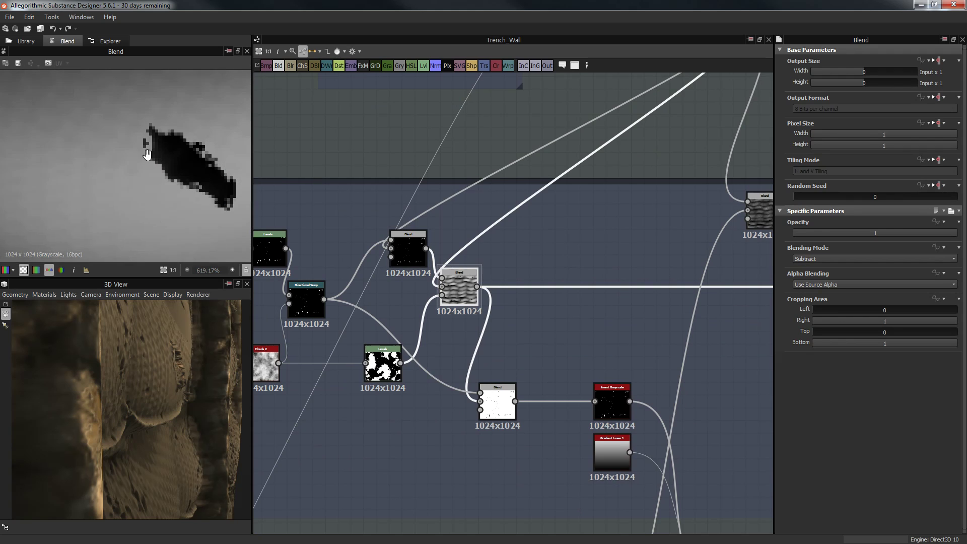
{"action": "scroll", "coordinate": [85, 147], "scroll_direction": "up", "scroll_amount": 2}
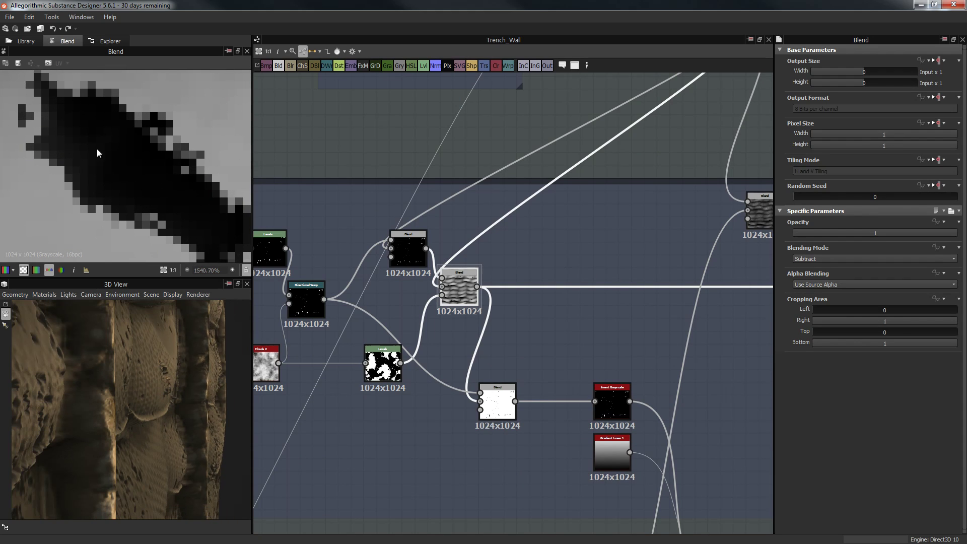
Examine the dark pixel values inside the cut in the Subtract Blend's texture and return to the whole wall in the 3D view
{"action": "scroll", "coordinate": [134, 205], "scroll_direction": "down", "scroll_amount": 5}
{"action": "scroll", "coordinate": [148, 222], "scroll_direction": "down", "scroll_amount": 4}
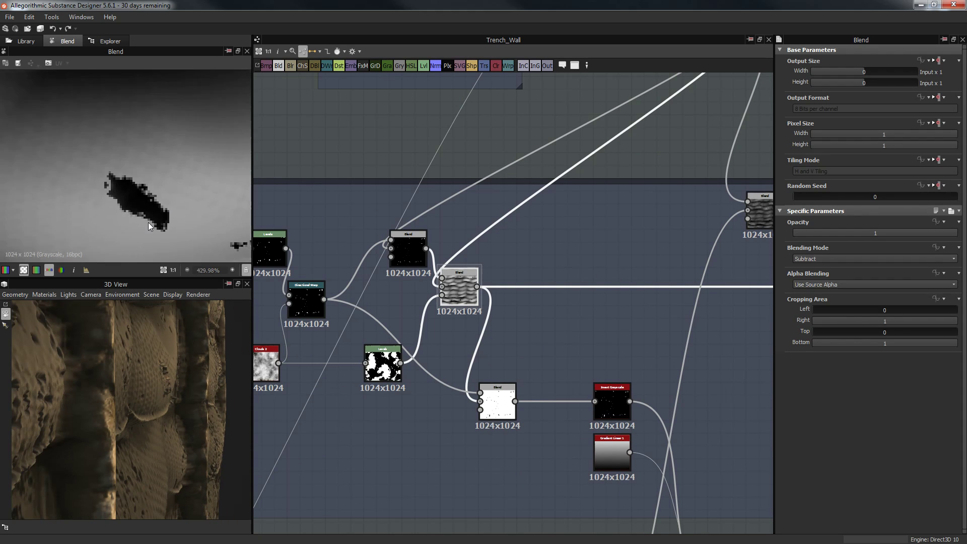
{"action": "middle_click_drag", "start_coordinate": [169, 196], "coordinate": [173, 220]}
{"action": "scroll", "coordinate": [122, 185], "scroll_direction": "up", "scroll_amount": 3}
{"action": "scroll", "coordinate": [122, 186], "scroll_direction": "up", "scroll_amount": 10}
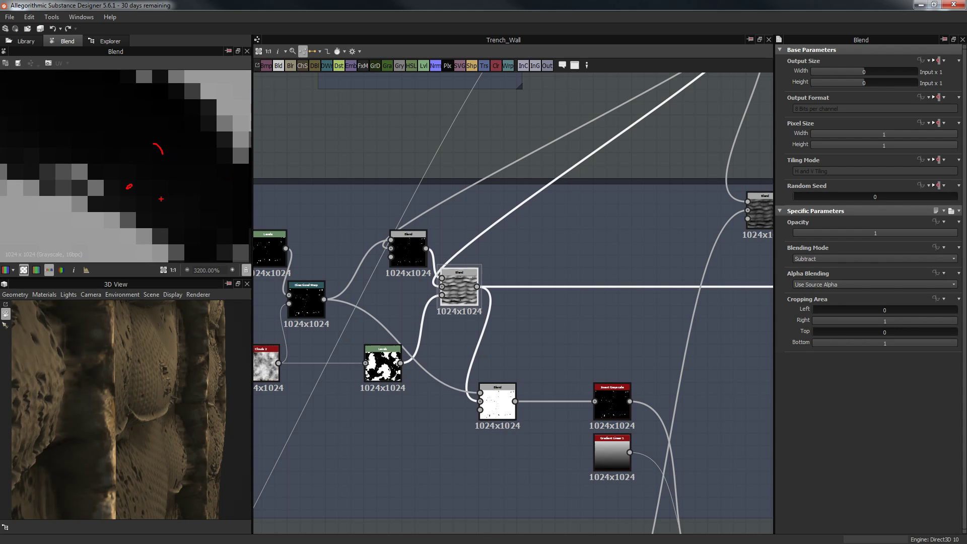
{"action": "mouse_move", "coordinate": [155, 371]}
{"action": "left_mouse_down"}
{"action": "mouse_move", "coordinate": [134, 395]}
{"action": "mouse_move", "coordinate": [94, 371]}
{"action": "mouse_move", "coordinate": [138, 376]}
{"action": "left_mouse_up"}
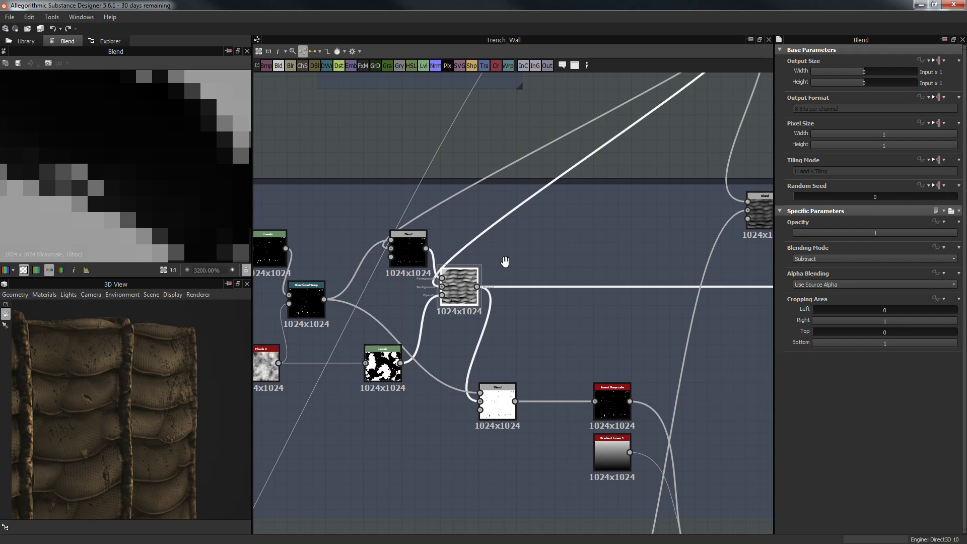
Preview the Divide Blend fed by the Directional Warp and the Subtract Blend
{"action": "middle_click_drag", "start_coordinate": [505, 263], "coordinate": [515, 200]}
{"action": "scroll", "coordinate": [517, 201], "scroll_direction": "down", "scroll_amount": 1}
{"action": "middle_click_drag", "start_coordinate": [551, 237], "coordinate": [559, 180]}
{"action": "scroll", "coordinate": [528, 225], "scroll_direction": "up", "scroll_amount": 1}
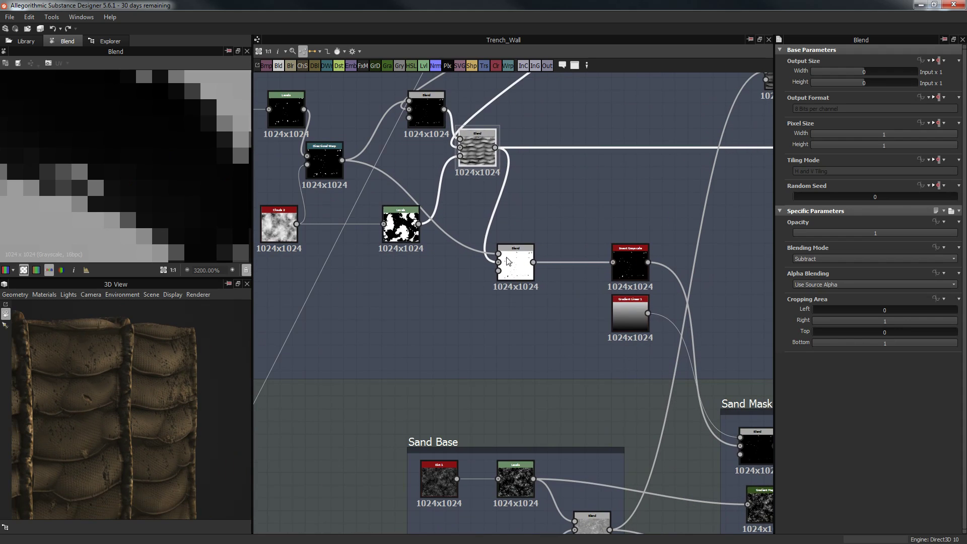
{"action": "double_click", "coordinate": [514, 262]}
Move the Subtract Blend node further away from the Multiply Blend in the SB Cuts & Sand frame
{"action": "middle_click_drag", "start_coordinate": [499, 204], "coordinate": [540, 231]}
{"action": "left_click", "coordinate": [519, 186]}
{"action": "left_click_drag", "start_coordinate": [520, 187], "coordinate": [545, 188]}
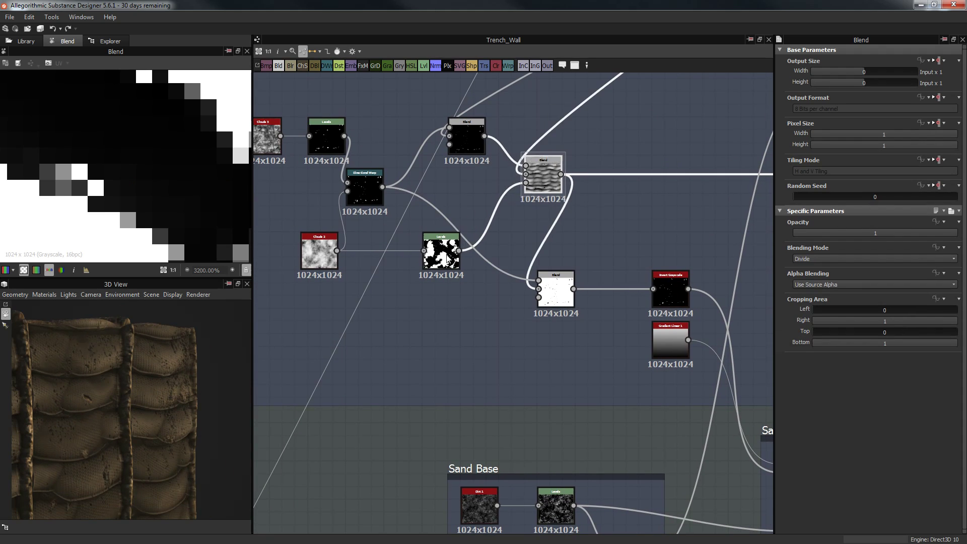
Compare the cut in the Subtract Blend's texture with the full mask from the Divide Blend
{"action": "double_click", "coordinate": [444, 252]}
{"action": "double_click", "coordinate": [548, 184]}
{"action": "scroll", "coordinate": [189, 166], "scroll_direction": "down", "scroll_amount": 10}
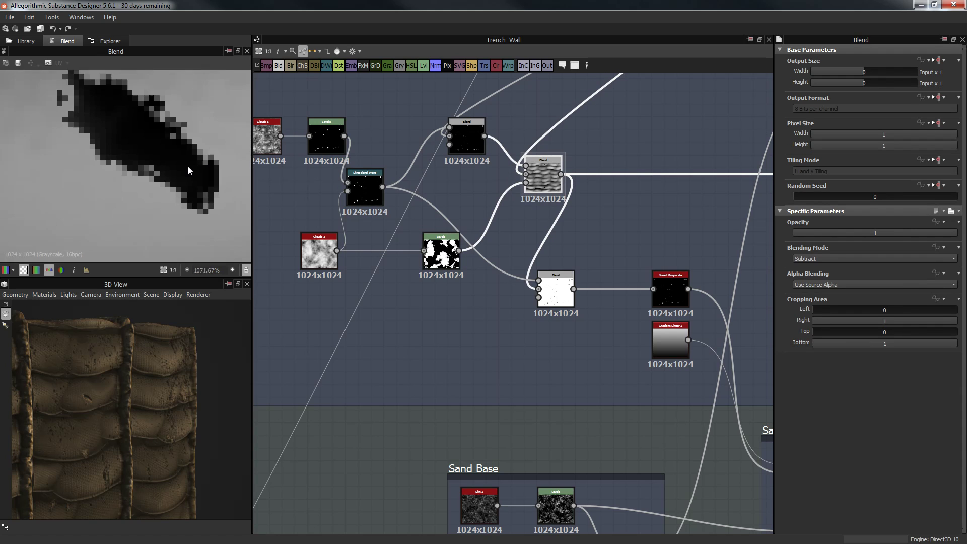
{"action": "double_click", "coordinate": [565, 290]}
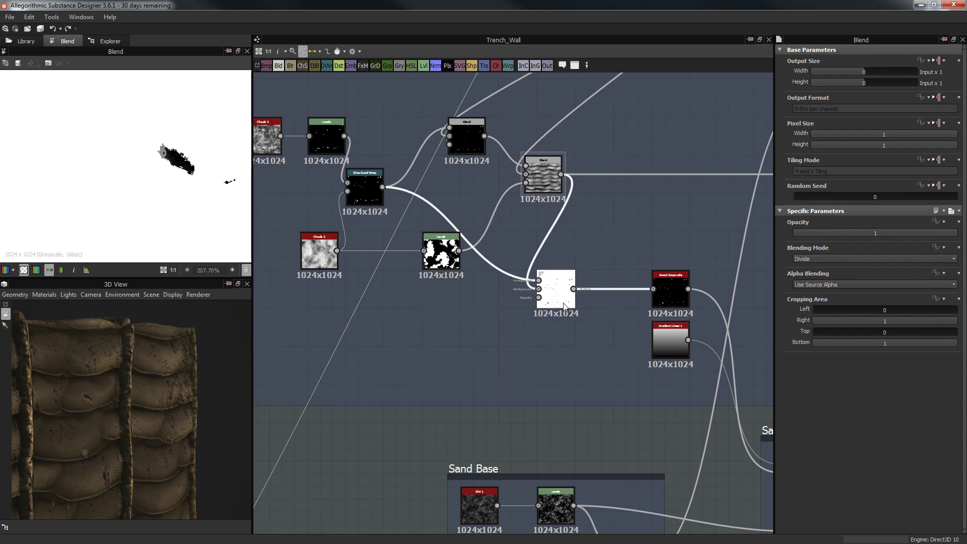
{"action": "scroll", "coordinate": [127, 159], "scroll_direction": "down", "scroll_amount": 7}
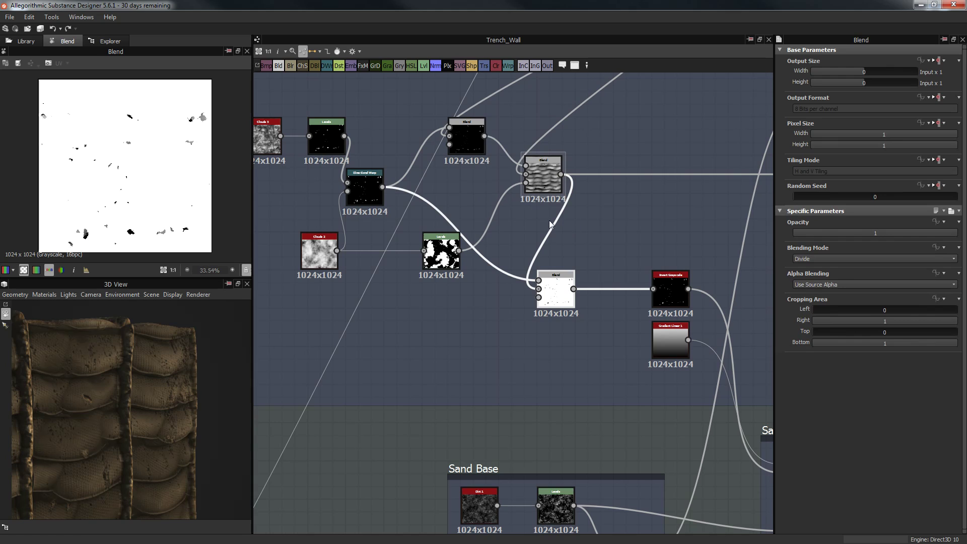
Review the Subtract Blend and the Directional Warp as the Divide Blend's two inputs, returning to the Divide Blend's preview
{"action": "left_click", "coordinate": [543, 179]}
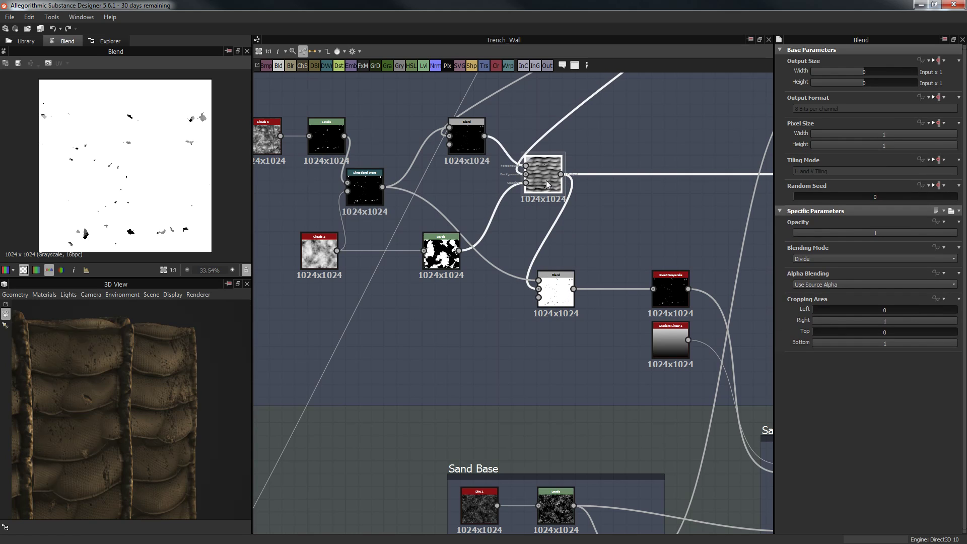
{"action": "double_click", "coordinate": [546, 180]}
{"action": "double_click", "coordinate": [364, 192]}
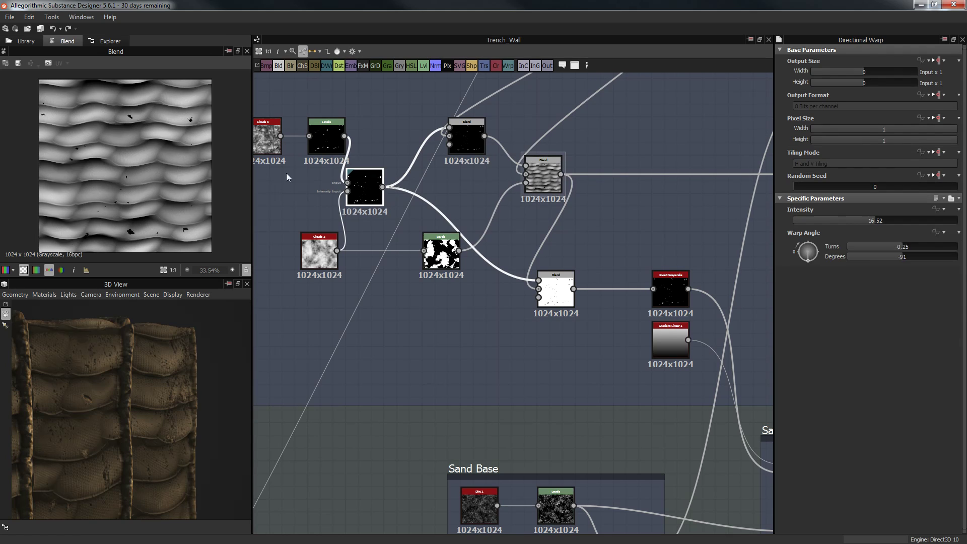
{"action": "double_click", "coordinate": [556, 301]}
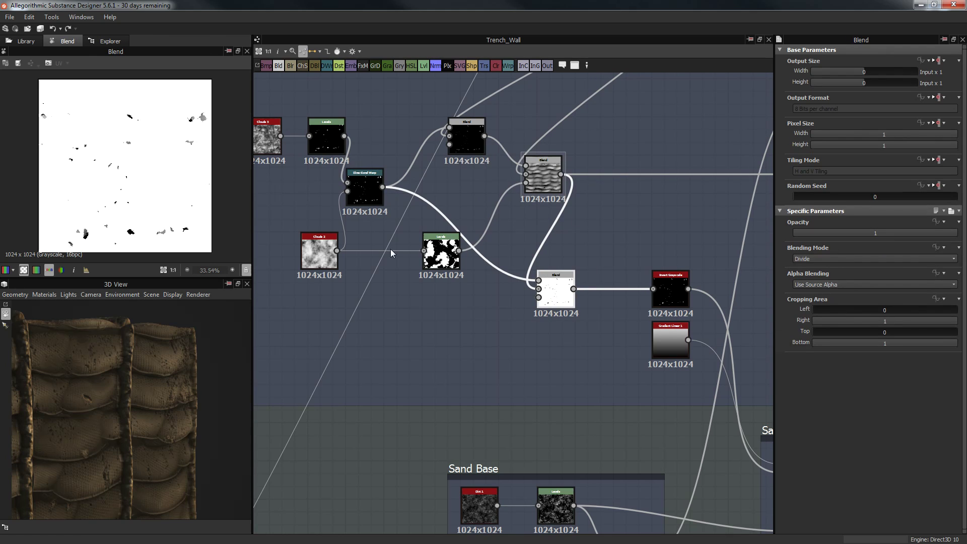
Inspect the black and grey patches in the Divide Blend's mask and select the Invert Grayscale node that follows it
{"action": "scroll", "coordinate": [196, 141], "scroll_direction": "up", "scroll_amount": 1}
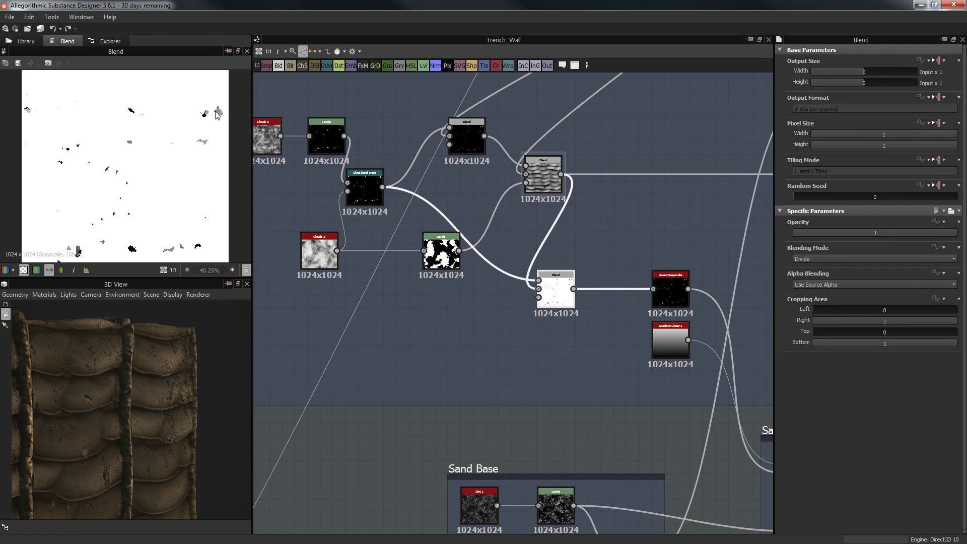
{"action": "scroll", "coordinate": [153, 116], "scroll_direction": "up", "scroll_amount": 1}
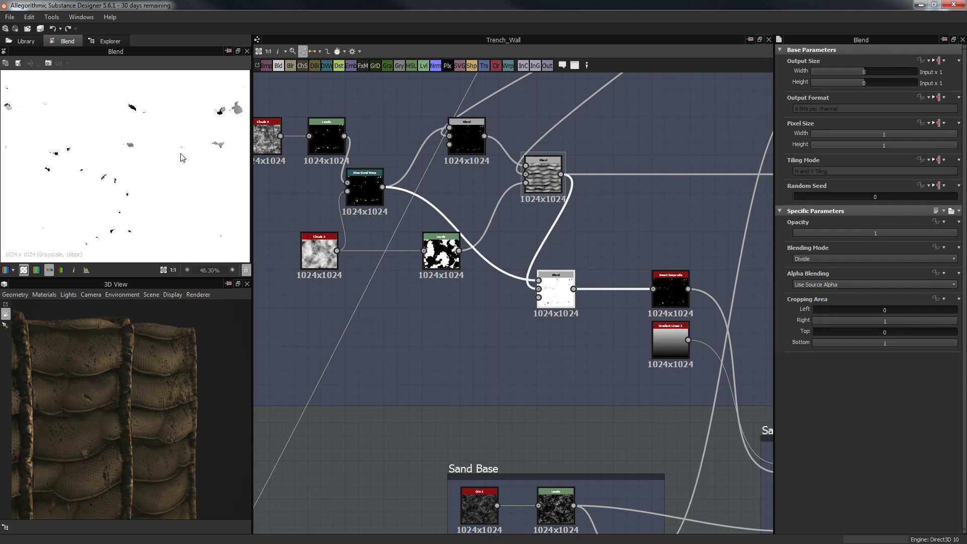
{"action": "left_click", "coordinate": [665, 303]}
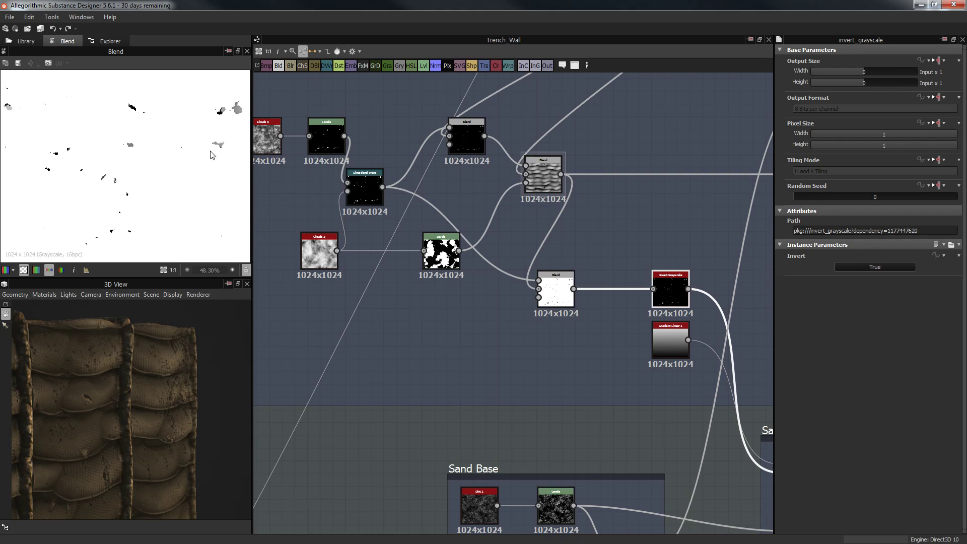
Preview the Invert Grayscale node's inverted cut mask, and return to the preview of the Subtract Blend with the cut sandbags
{"action": "double_click", "coordinate": [671, 291]}
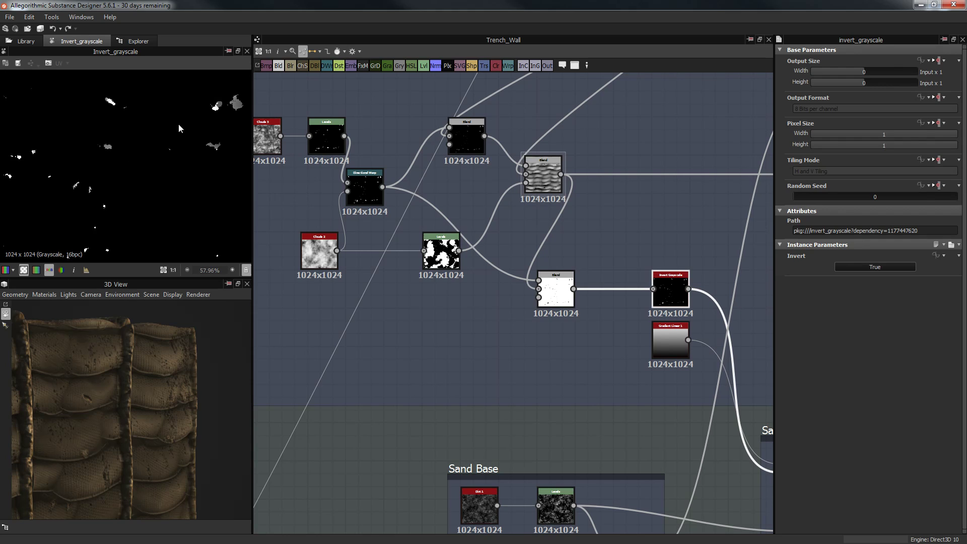
{"action": "scroll", "coordinate": [149, 174], "scroll_direction": "down", "scroll_amount": 1}
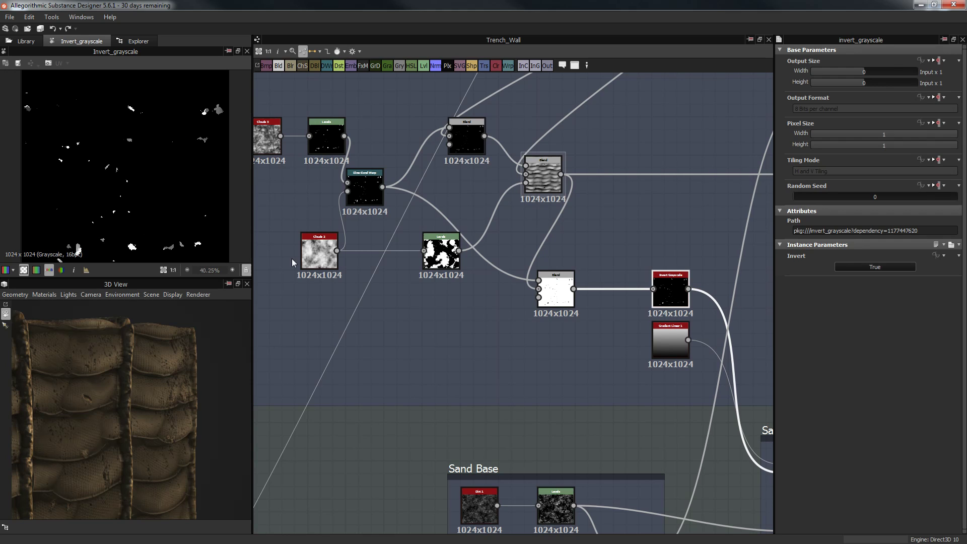
{"action": "middle_click_drag", "start_coordinate": [587, 294], "coordinate": [464, 238]}
{"action": "scroll", "coordinate": [464, 238], "scroll_direction": "down", "scroll_amount": 1}
{"action": "middle_click_drag", "start_coordinate": [552, 273], "coordinate": [506, 259]}
{"action": "scroll", "coordinate": [506, 259], "scroll_direction": "down", "scroll_amount": 2}
{"action": "left_click", "coordinate": [400, 263]}
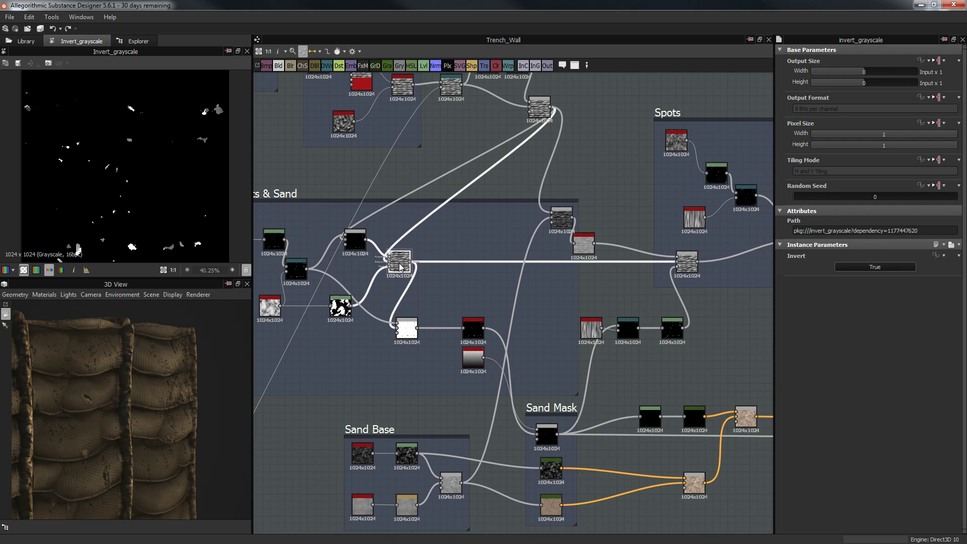
{"action": "double_click", "coordinate": [400, 263]}
{"action": "middle_click_drag", "start_coordinate": [619, 271], "coordinate": [631, 255]}
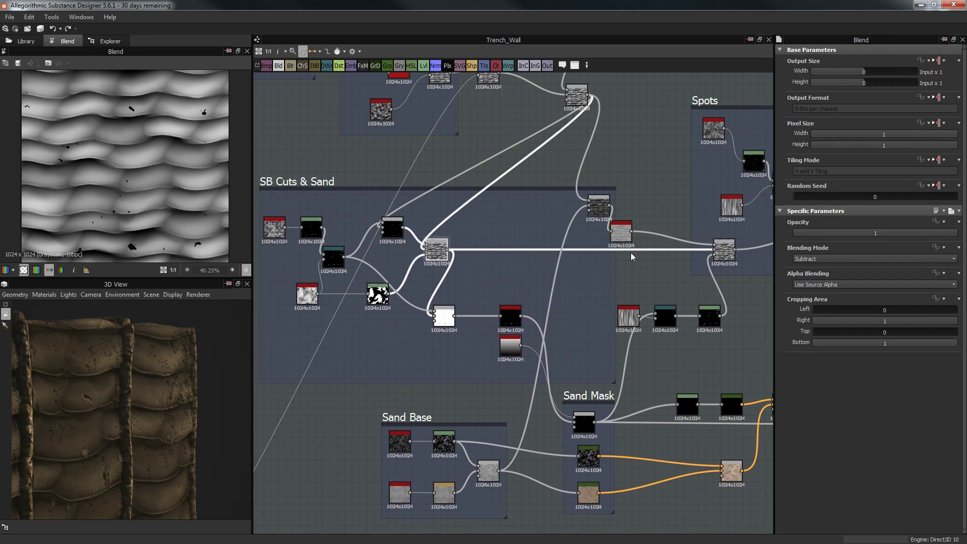
Find the Sand Base frame and examine its Dirt 1 noise and the Levels node that follows it
{"action": "scroll", "coordinate": [156, 131], "scroll_direction": "down", "scroll_amount": 2}
{"action": "middle_click_drag", "start_coordinate": [551, 291], "coordinate": [500, 243]}
{"action": "scroll", "coordinate": [568, 238], "scroll_direction": "up", "scroll_amount": 3}
{"action": "middle_click_drag", "start_coordinate": [569, 238], "coordinate": [668, 164]}
{"action": "scroll", "coordinate": [363, 381], "scroll_direction": "up", "scroll_amount": 2}
{"action": "middle_click_drag", "start_coordinate": [364, 381], "coordinate": [463, 311]}
{"action": "scroll", "coordinate": [435, 418], "scroll_direction": "up", "scroll_amount": 1}
{"action": "middle_click_drag", "start_coordinate": [435, 418], "coordinate": [482, 328]}
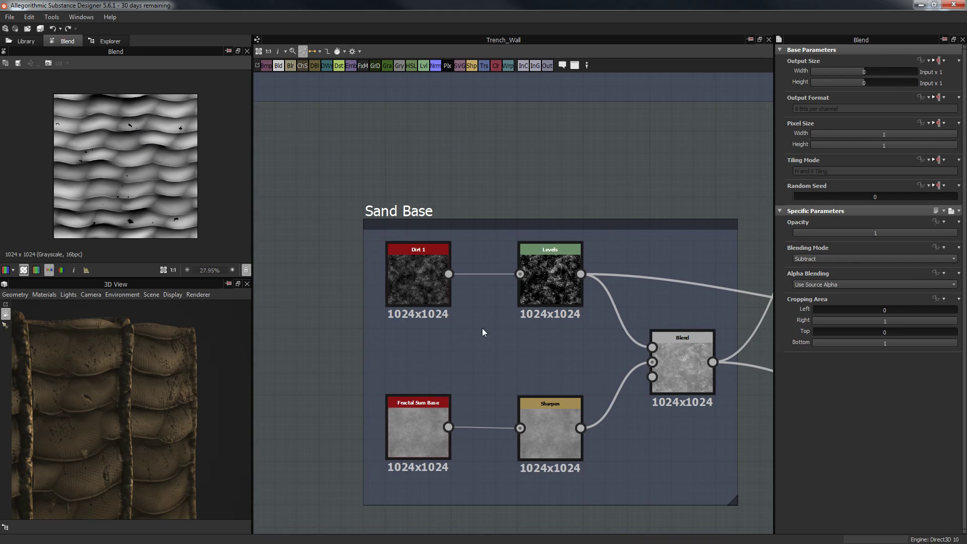
{"action": "middle_click_drag", "start_coordinate": [587, 393], "coordinate": [529, 346]}
{"action": "left_click", "coordinate": [363, 235]}
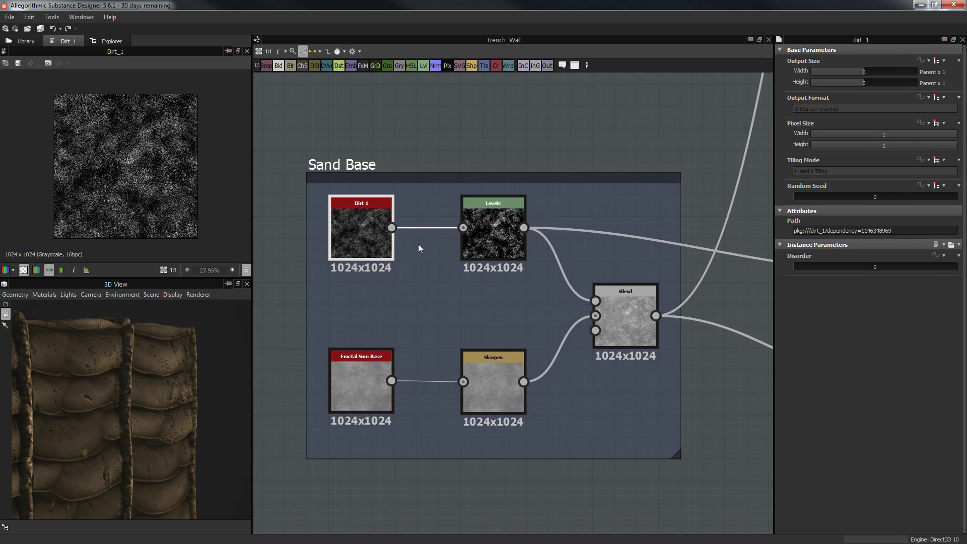
{"action": "left_click", "coordinate": [492, 235]}
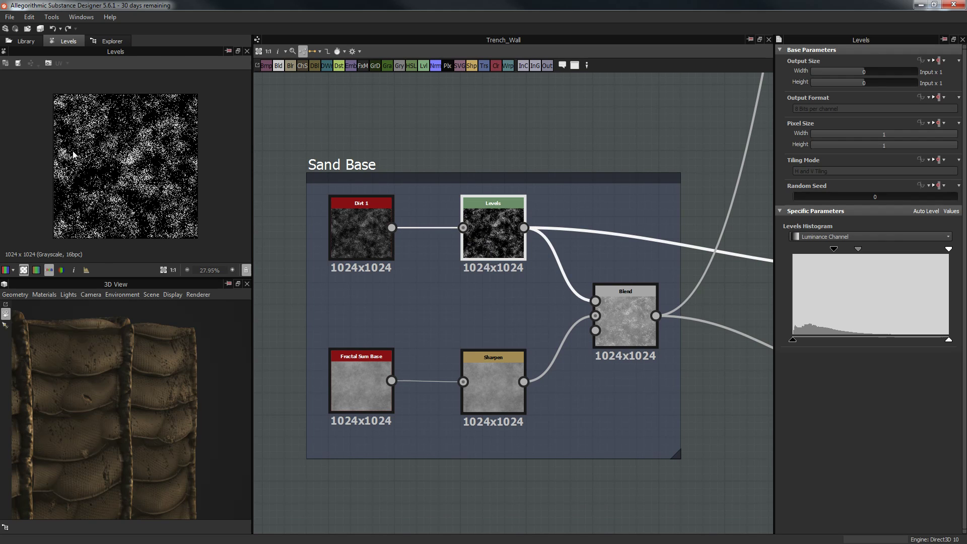
{"action": "scroll", "coordinate": [220, 141], "scroll_direction": "up", "scroll_amount": 5}
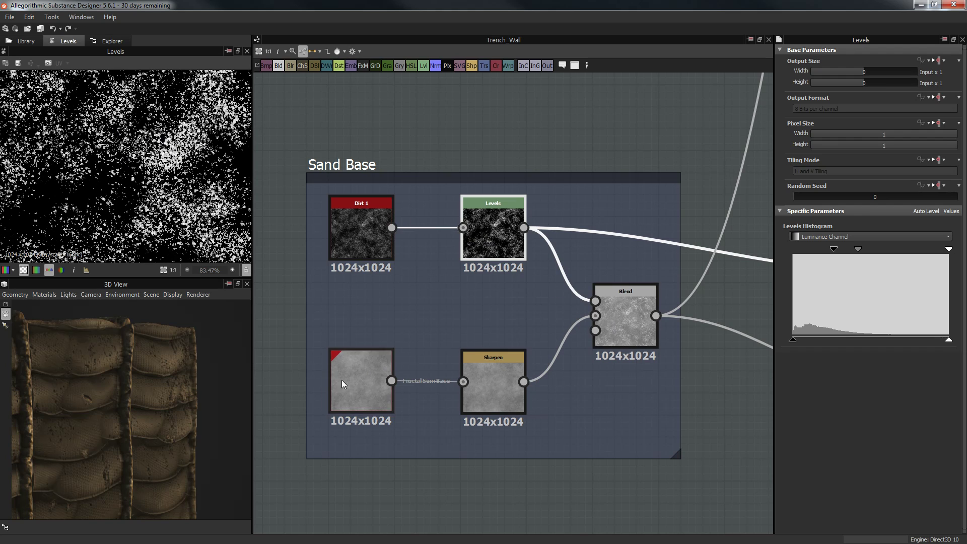
Review the Fractal Sum Base, the Sharpen node and the Max (Lighten) Blend that combines them with the dirt in Sand Base
{"action": "left_click", "coordinate": [358, 390]}
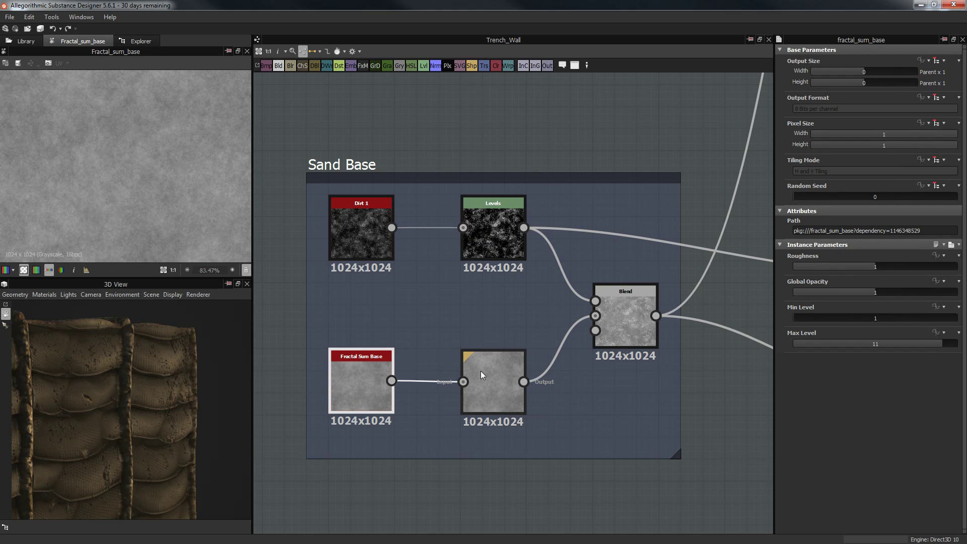
{"action": "left_click", "coordinate": [491, 373]}
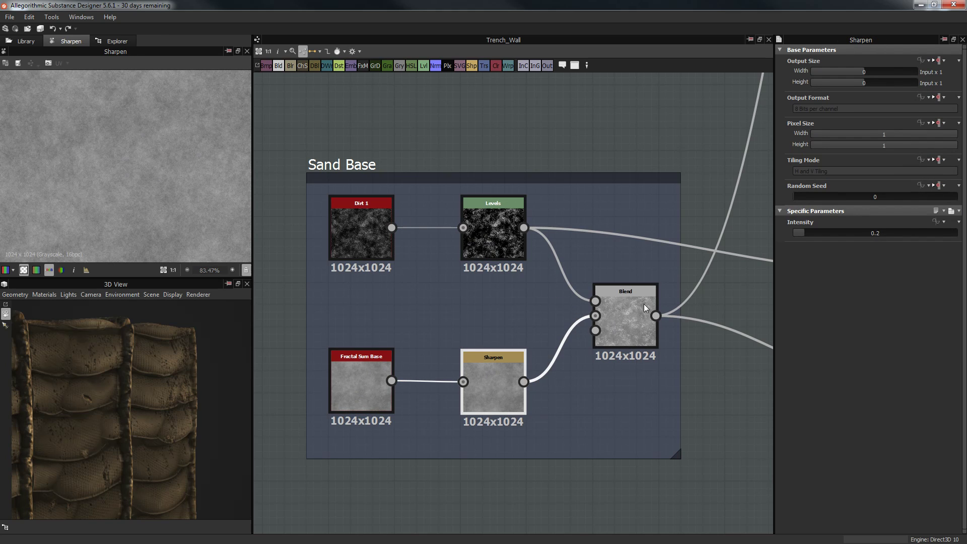
{"action": "left_click", "coordinate": [627, 309]}
{"action": "scroll", "coordinate": [161, 160], "scroll_direction": "up", "scroll_amount": 3}
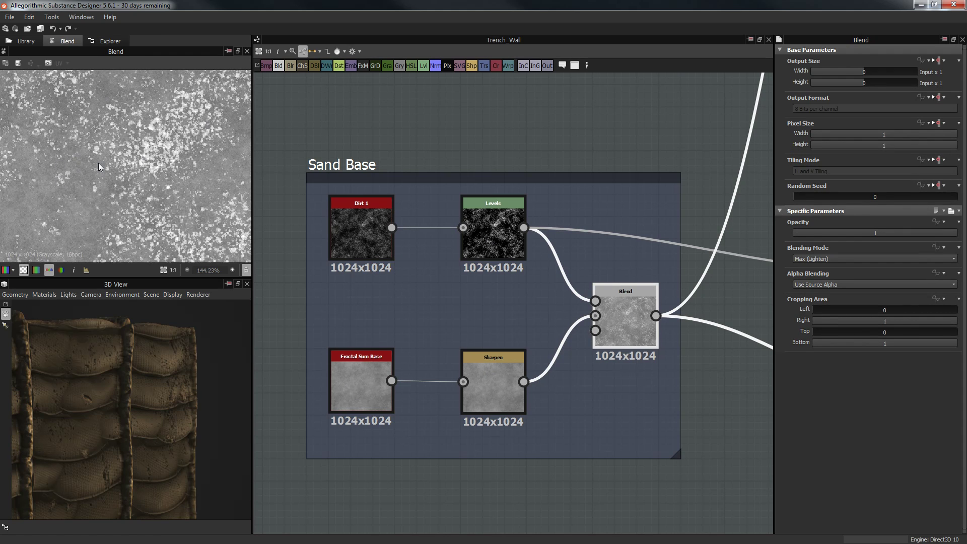
{"action": "scroll", "coordinate": [99, 162], "scroll_direction": "down", "scroll_amount": 1}
Examine the sand patches showing through the sandbag cuts up close on the 3D model
{"action": "left_click_drag", "start_coordinate": [135, 383], "coordinate": [117, 395]}
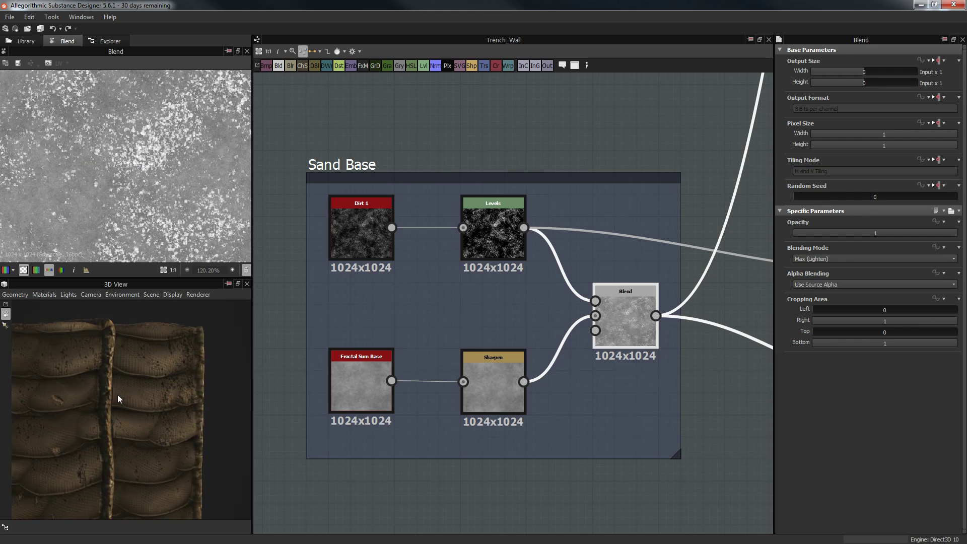
{"action": "scroll", "coordinate": [147, 374], "scroll_direction": "up", "scroll_amount": 5}
{"action": "middle_click_drag", "start_coordinate": [117, 394], "coordinate": [155, 373]}
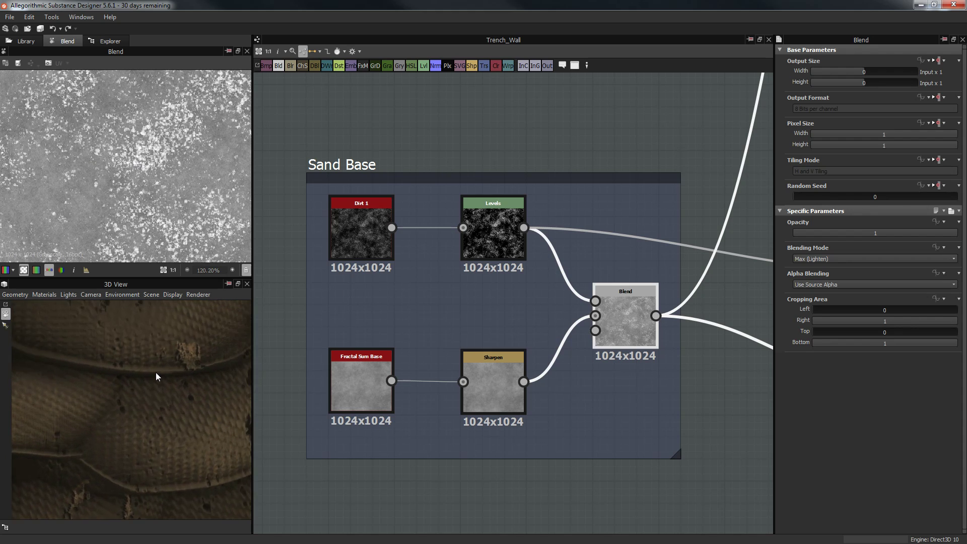
{"action": "scroll", "coordinate": [152, 371], "scroll_direction": "down", "scroll_amount": 4}
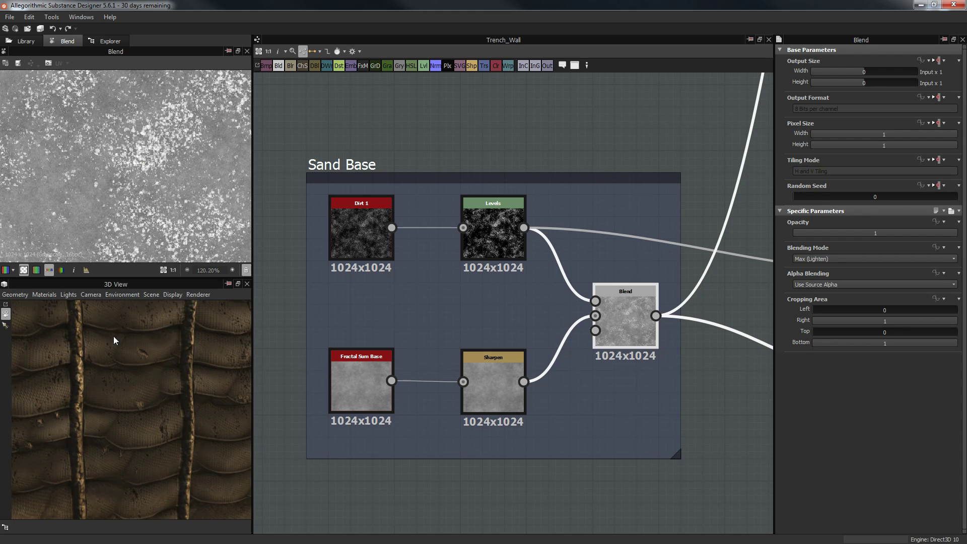
{"action": "left_click_drag", "start_coordinate": [114, 336], "coordinate": [186, 369]}
{"action": "scroll", "coordinate": [111, 350], "scroll_direction": "up", "scroll_amount": 2}
{"action": "scroll", "coordinate": [108, 356], "scroll_direction": "up", "scroll_amount": 4}
{"action": "scroll", "coordinate": [74, 363], "scroll_direction": "up", "scroll_amount": 3}
{"action": "scroll", "coordinate": [174, 365], "scroll_direction": "down", "scroll_amount": 3}
{"action": "scroll", "coordinate": [160, 392], "scroll_direction": "up", "scroll_amount": 3}
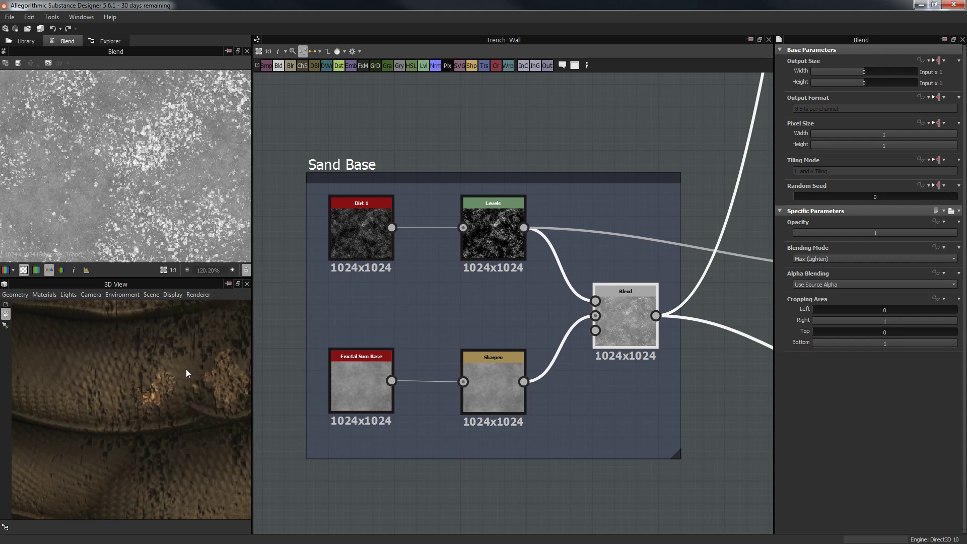
Follow the Sand Base output to the Multiply Blend in SB Cuts & Sand and preview it
{"action": "middle_click_drag", "start_coordinate": [579, 158], "coordinate": [536, 166]}
{"action": "scroll", "coordinate": [555, 147], "scroll_direction": "down", "scroll_amount": 1}
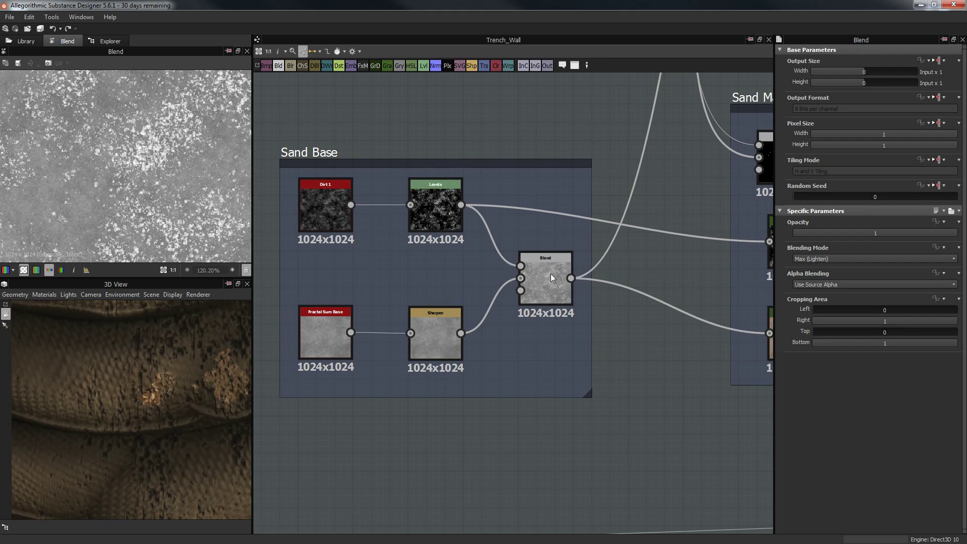
{"action": "scroll", "coordinate": [604, 216], "scroll_direction": "down", "scroll_amount": 3}
{"action": "middle_click_drag", "start_coordinate": [709, 114], "coordinate": [606, 282]}
{"action": "middle_click_drag", "start_coordinate": [616, 83], "coordinate": [527, 304]}
{"action": "scroll", "coordinate": [528, 292], "scroll_direction": "up", "scroll_amount": 4}
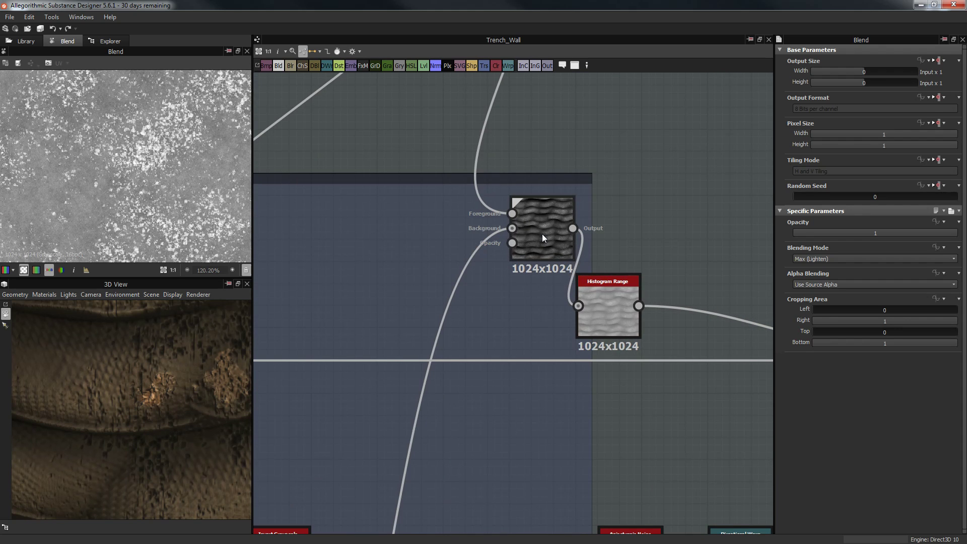
{"action": "double_click", "coordinate": [544, 238]}
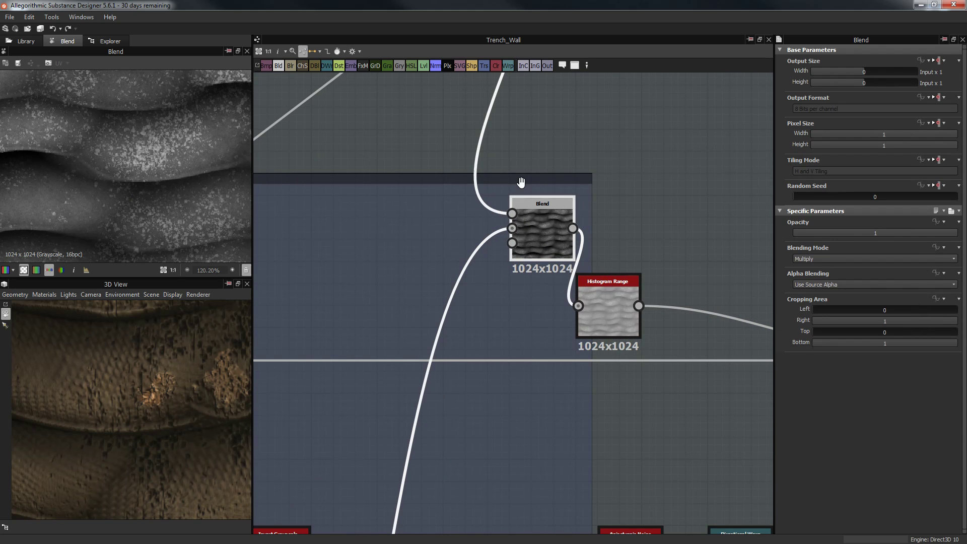
Inspect the sand speckles across the Multiply Blend's sandbags and compare them with the sand patches on the 3D model
{"action": "scroll", "coordinate": [521, 184], "scroll_direction": "down", "scroll_amount": 4}
{"action": "middle_click_drag", "start_coordinate": [533, 198], "coordinate": [535, 307]}
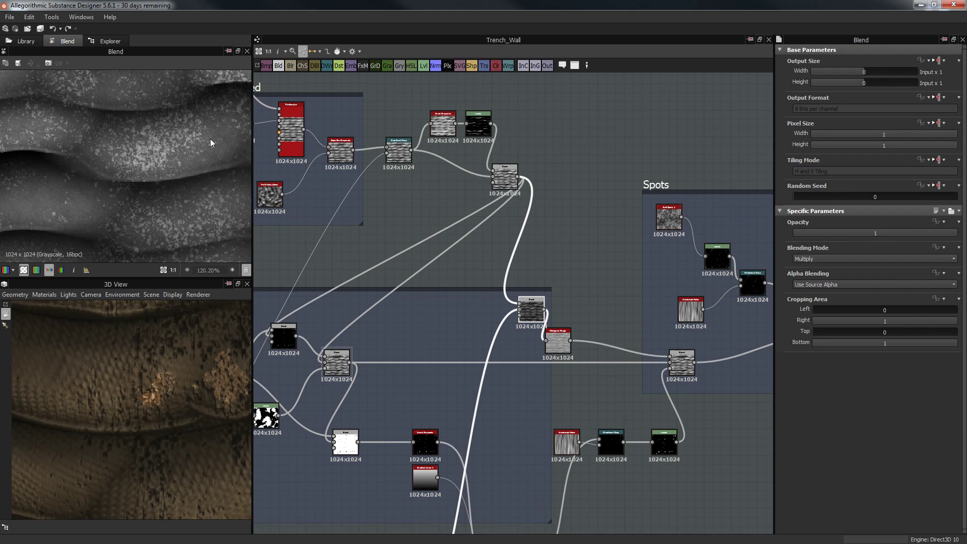
{"action": "scroll", "coordinate": [210, 142], "scroll_direction": "down", "scroll_amount": 3}
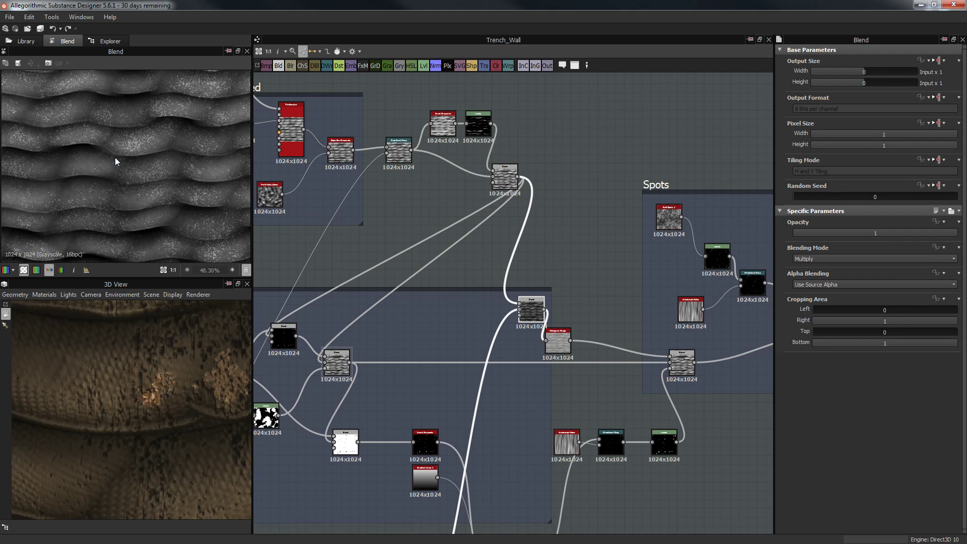
{"action": "scroll", "coordinate": [122, 155], "scroll_direction": "up", "scroll_amount": 4}
{"action": "scroll", "coordinate": [98, 182], "scroll_direction": "down", "scroll_amount": 2}
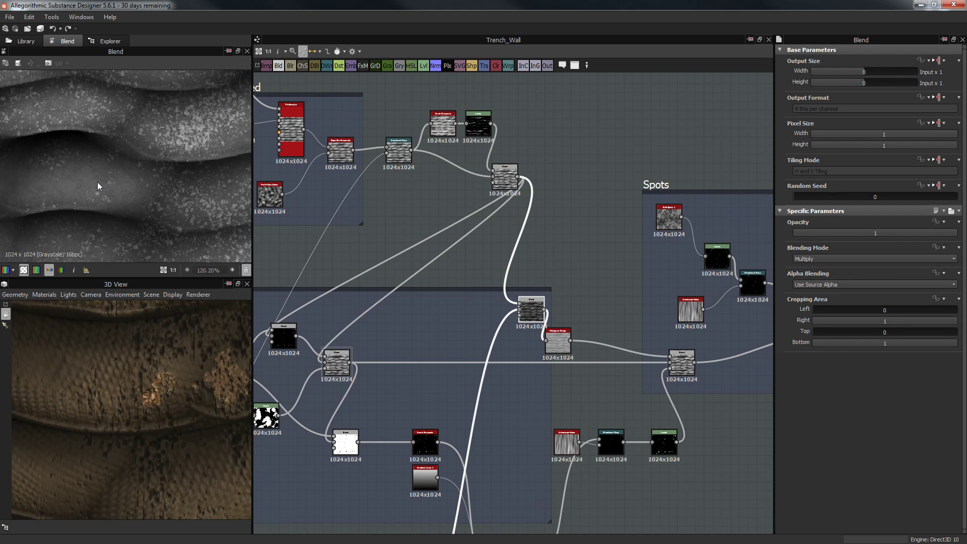
{"action": "scroll", "coordinate": [181, 166], "scroll_direction": "up", "scroll_amount": 4}
{"action": "scroll", "coordinate": [123, 161], "scroll_direction": "down", "scroll_amount": 1}
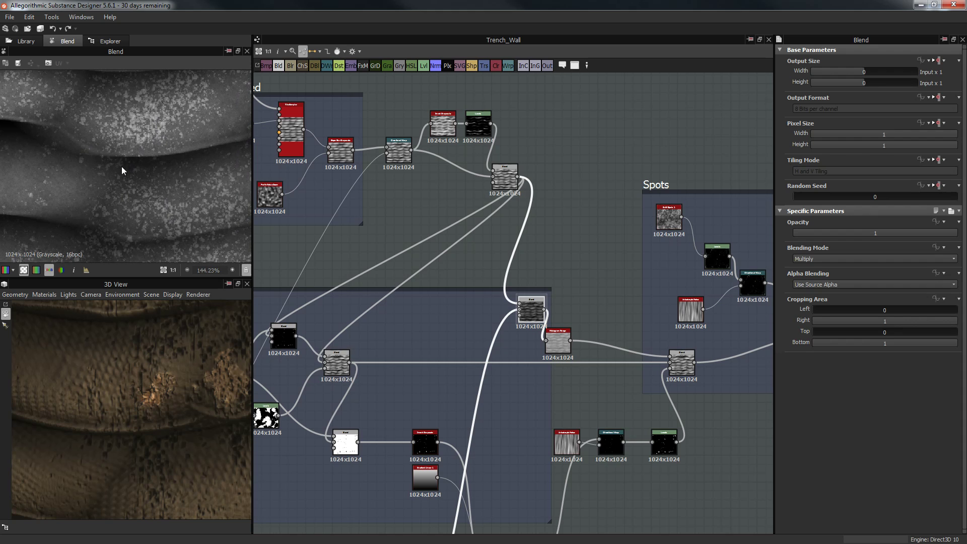
{"action": "left_click_drag", "start_coordinate": [177, 357], "coordinate": [106, 361]}
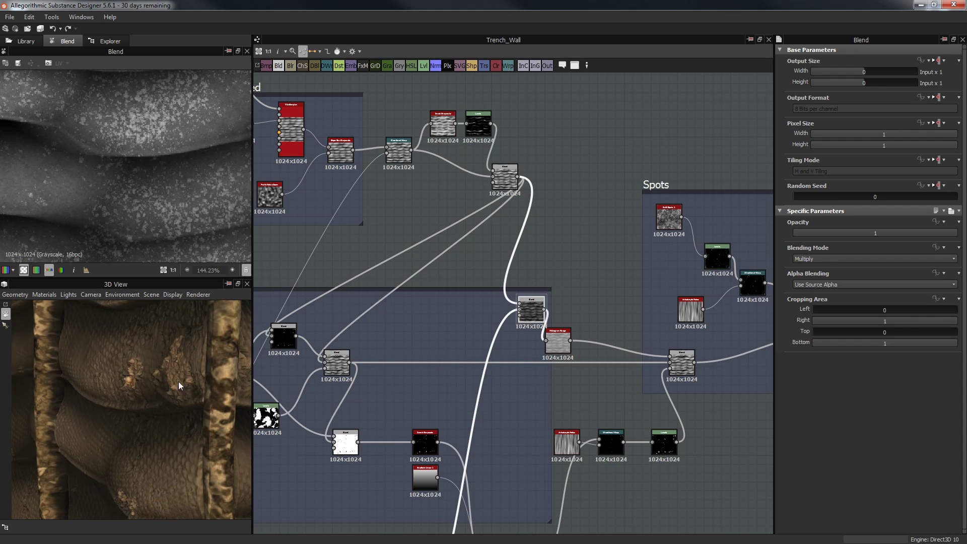
Move the Histogram Range node further away from the Multiply Blend and preview its texture
{"action": "scroll", "coordinate": [565, 351], "scroll_direction": "up", "scroll_amount": 2}
{"action": "middle_click_drag", "start_coordinate": [562, 340], "coordinate": [552, 262]}
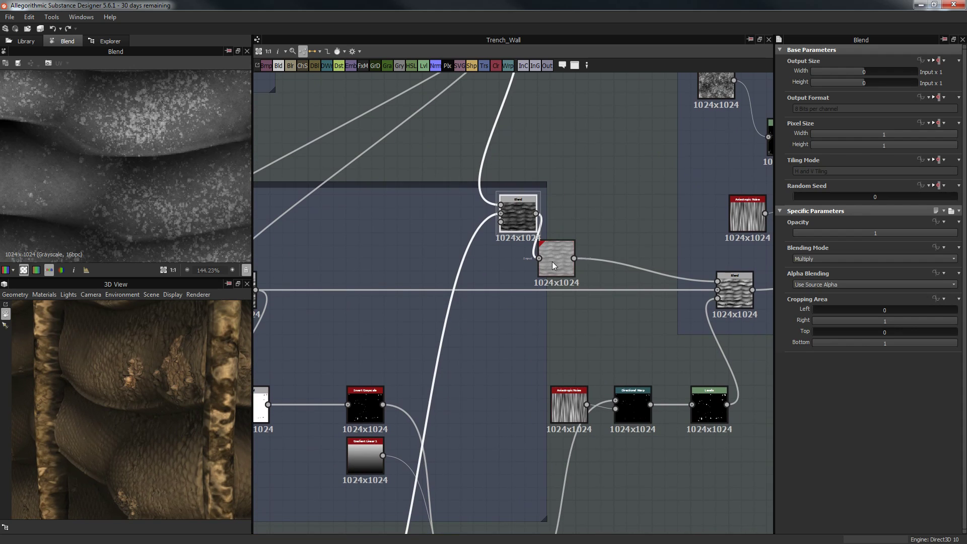
{"action": "left_click_drag", "start_coordinate": [552, 261], "coordinate": [585, 253]}
{"action": "double_click", "coordinate": [586, 253]}
{"action": "scroll", "coordinate": [104, 169], "scroll_direction": "down", "scroll_amount": 5}
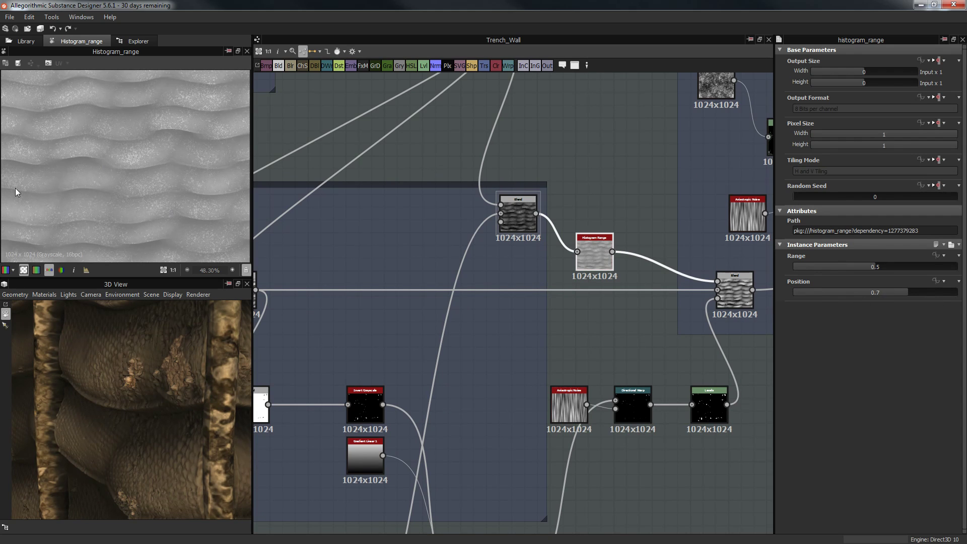
Preview the Copy Blend fed by the Histogram Range and inspect the sand inserted into the sandbag cuts
{"action": "scroll", "coordinate": [641, 333], "scroll_direction": "up", "scroll_amount": 1}
{"action": "middle_click_drag", "start_coordinate": [641, 332], "coordinate": [552, 237]}
{"action": "scroll", "coordinate": [552, 237], "scroll_direction": "down", "scroll_amount": 2}
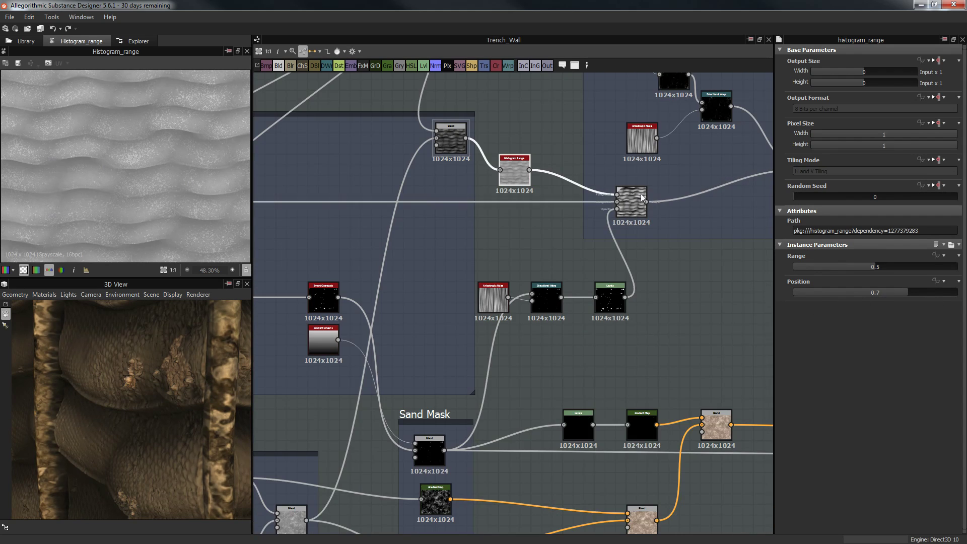
{"action": "double_click", "coordinate": [633, 203]}
{"action": "scroll", "coordinate": [107, 161], "scroll_direction": "up", "scroll_amount": 4}
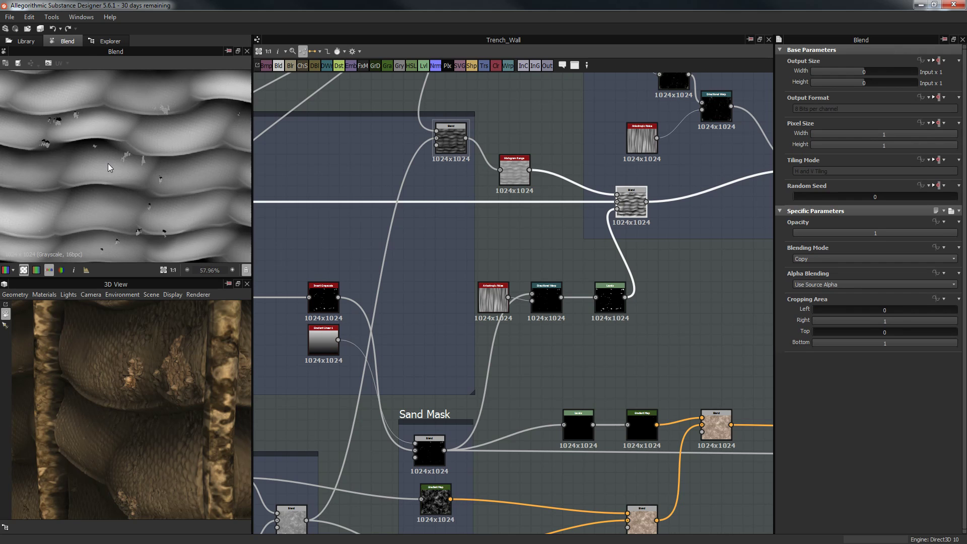
{"action": "middle_click_drag", "start_coordinate": [624, 261], "coordinate": [619, 299]}
{"action": "scroll", "coordinate": [711, 313], "scroll_direction": "down", "scroll_amount": 3}
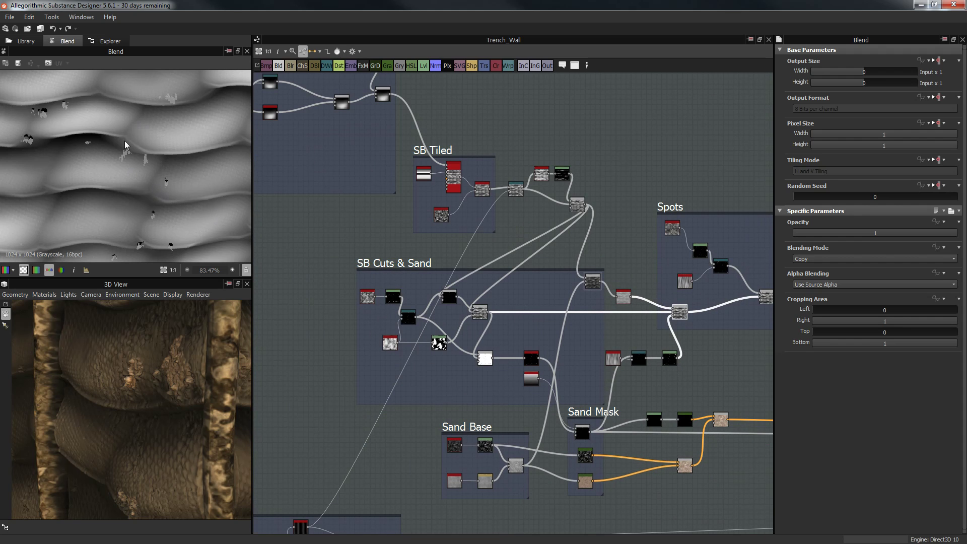
{"action": "scroll", "coordinate": [128, 144], "scroll_direction": "down", "scroll_amount": 5}
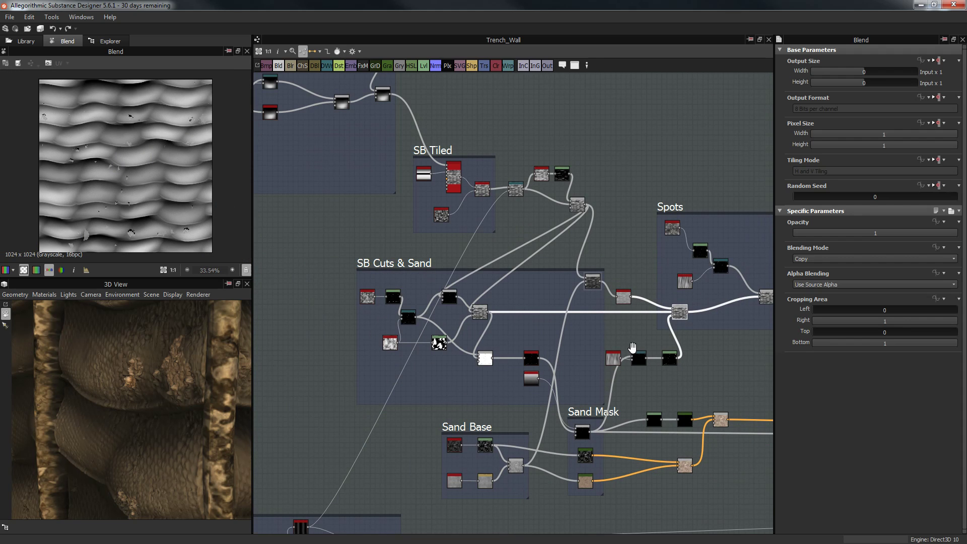
Compare the Invert Grayscale mask with the Multiply Blend in the Sand Mask frame that fades it by the linear gradient
{"action": "middle_click_drag", "start_coordinate": [633, 348], "coordinate": [594, 256]}
{"action": "scroll", "coordinate": [572, 322], "scroll_direction": "up", "scroll_amount": 3}
{"action": "middle_click_drag", "start_coordinate": [519, 352], "coordinate": [524, 295]}
{"action": "double_click", "coordinate": [525, 368]}
{"action": "middle_click_drag", "start_coordinate": [464, 216], "coordinate": [515, 227]}
{"action": "left_click", "coordinate": [450, 197]}
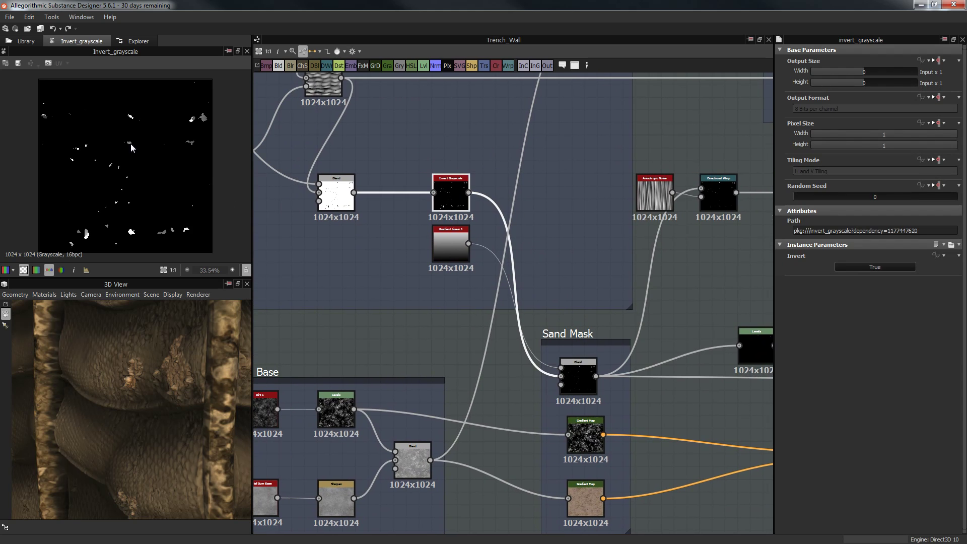
{"action": "left_click", "coordinate": [581, 383]}
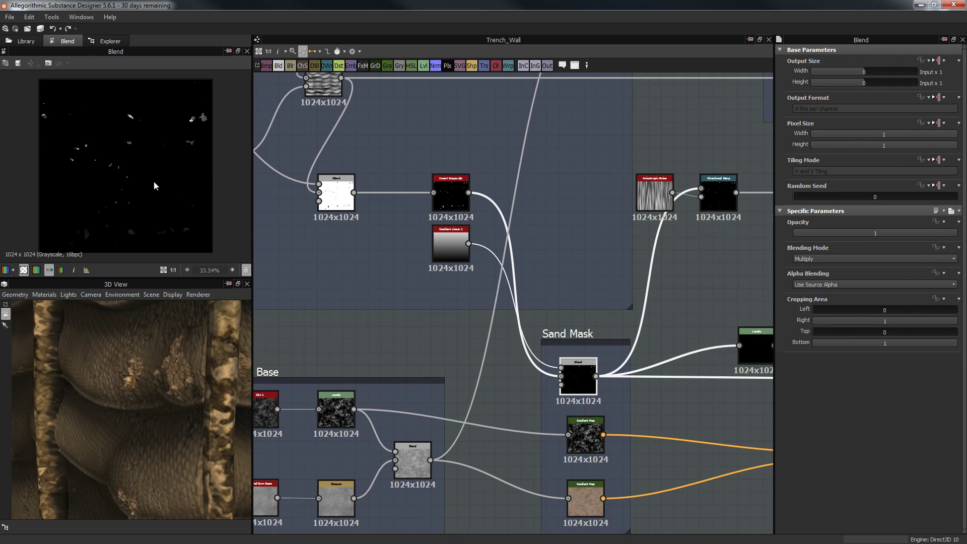
{"action": "scroll", "coordinate": [154, 186], "scroll_direction": "up", "scroll_amount": 3}
{"action": "scroll", "coordinate": [232, 126], "scroll_direction": "up", "scroll_amount": 2}
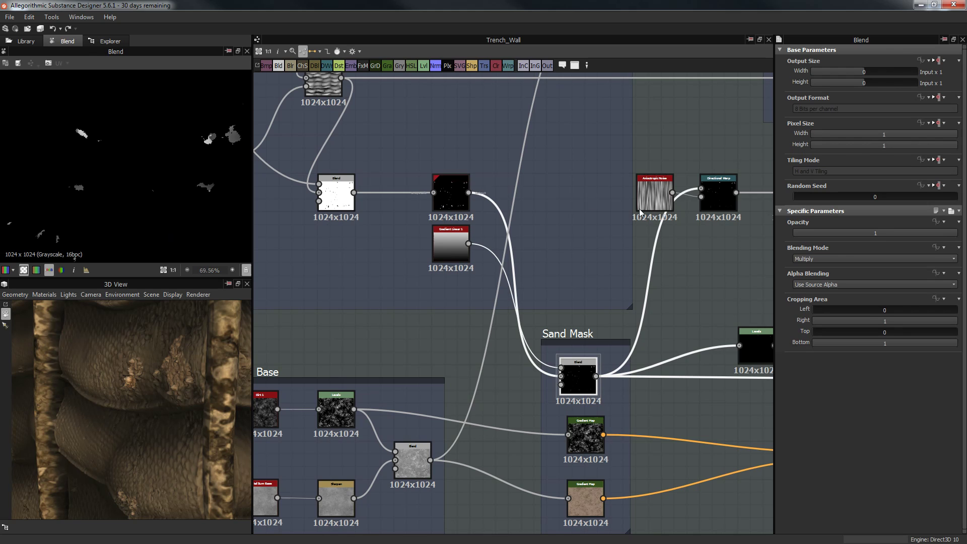
Examine the Anisotropic Noise and the Directional Warp that uses it to distort the sand mask
{"action": "middle_click_drag", "start_coordinate": [691, 182], "coordinate": [529, 236]}
{"action": "scroll", "coordinate": [584, 219], "scroll_direction": "up", "scroll_amount": 2}
{"action": "left_click", "coordinate": [453, 238]}
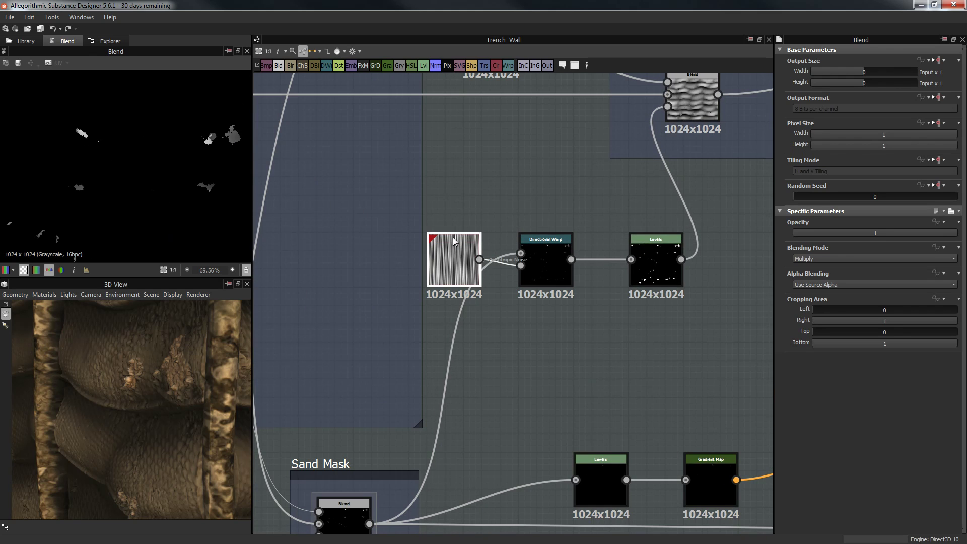
{"action": "double_click", "coordinate": [454, 240]}
{"action": "scroll", "coordinate": [96, 196], "scroll_direction": "down", "scroll_amount": 5}
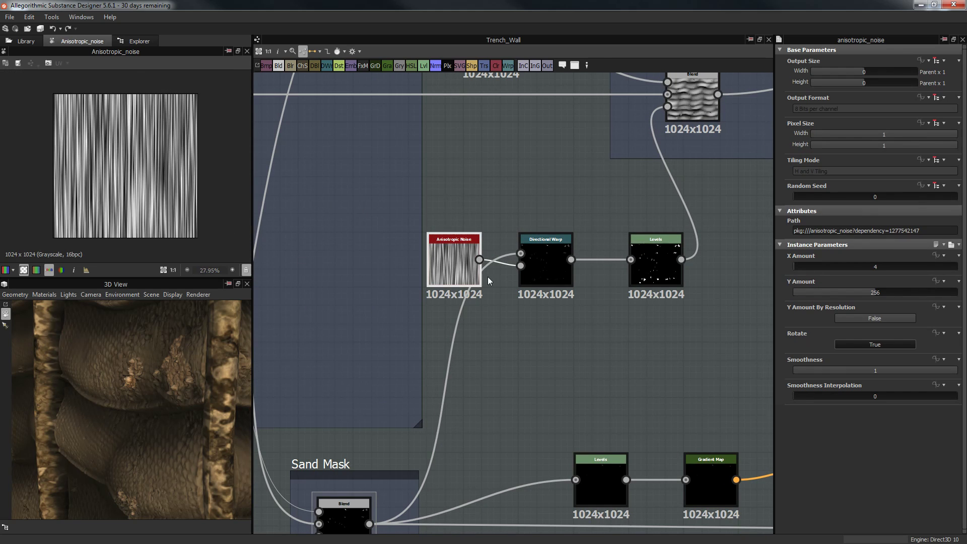
{"action": "double_click", "coordinate": [546, 256]}
{"action": "scroll", "coordinate": [83, 138], "scroll_direction": "up", "scroll_amount": 4}
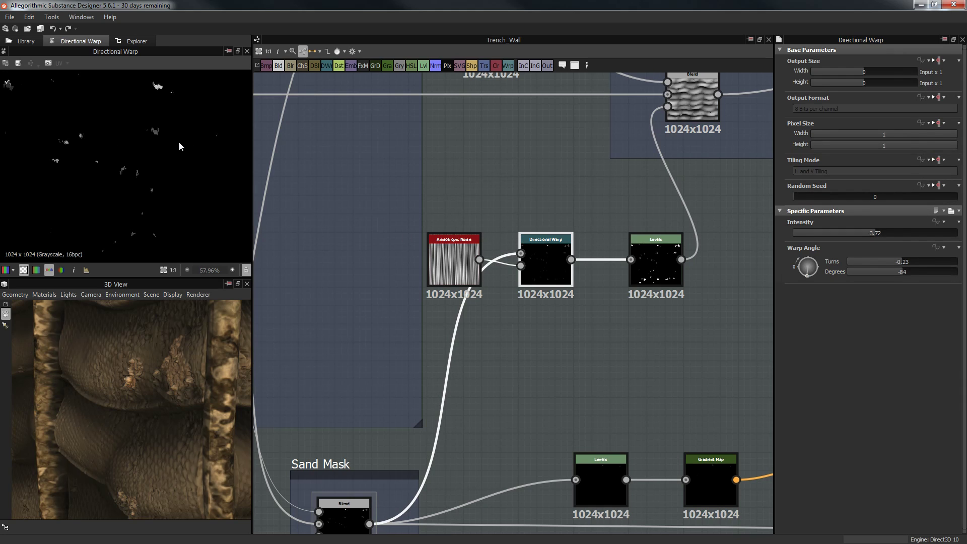
Compare the Anisotropic Noise streaks with the warped sand patches in the Directional Warp preview at close range
{"action": "scroll", "coordinate": [151, 143], "scroll_direction": "up", "scroll_amount": 6}
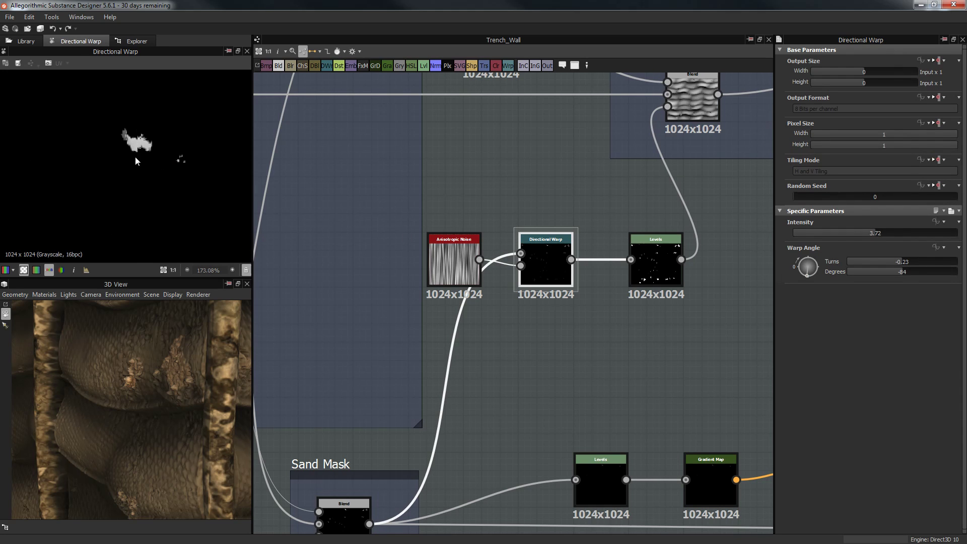
{"action": "double_click", "coordinate": [449, 232]}
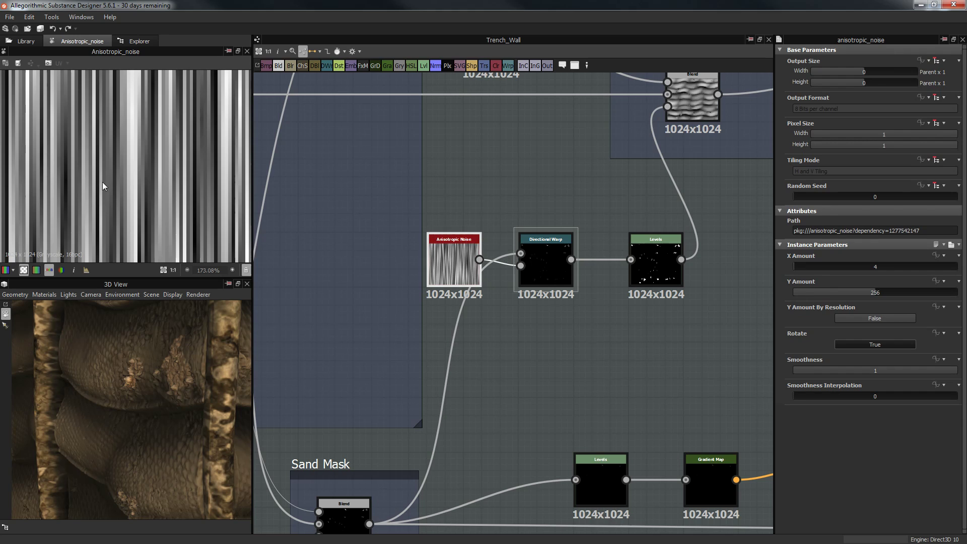
{"action": "double_click", "coordinate": [547, 255]}
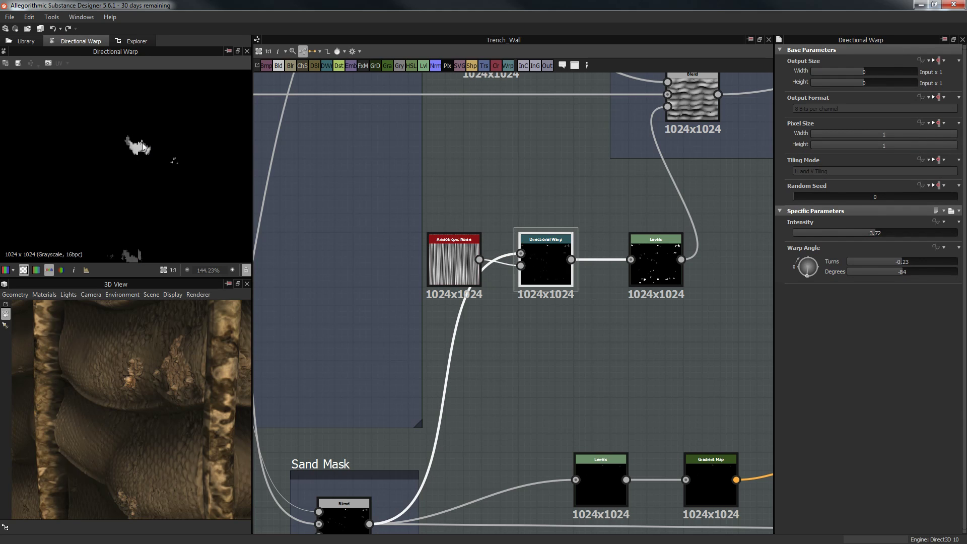
{"action": "scroll", "coordinate": [144, 208], "scroll_direction": "down", "scroll_amount": 4}
{"action": "scroll", "coordinate": [163, 350], "scroll_direction": "down", "scroll_amount": 3}
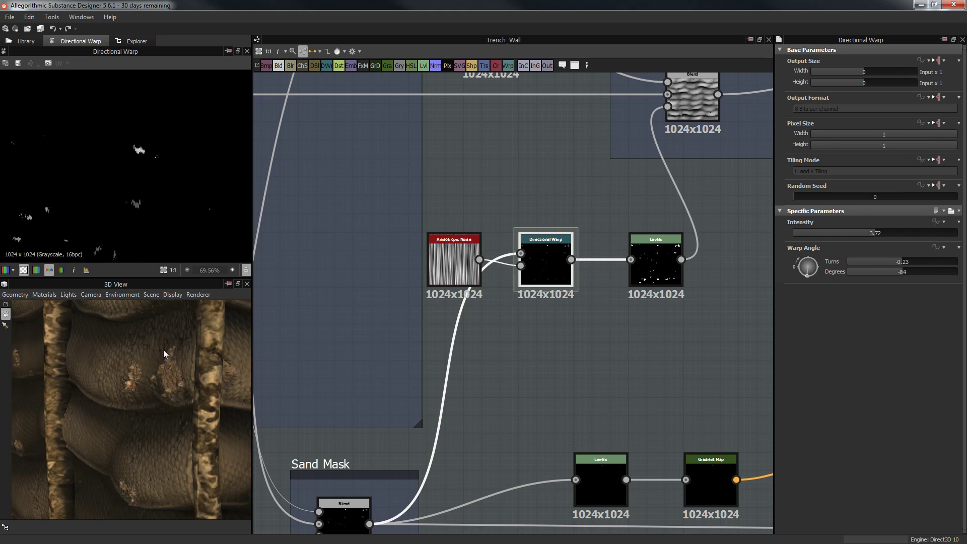
Inspect the sand patches and the cuts around them on the sandbags in the 3D view
{"action": "left_click_drag", "start_coordinate": [186, 362], "coordinate": [141, 307]}
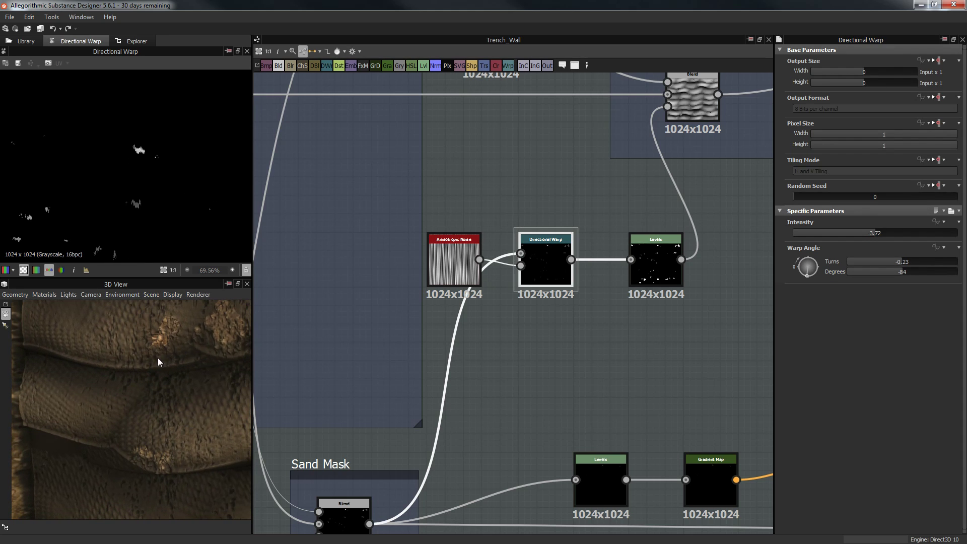
{"action": "mouse_move", "coordinate": [169, 356]}
{"action": "left_mouse_down"}
{"action": "mouse_move", "coordinate": [174, 365]}
{"action": "mouse_move", "coordinate": [147, 387]}
{"action": "left_mouse_up"}
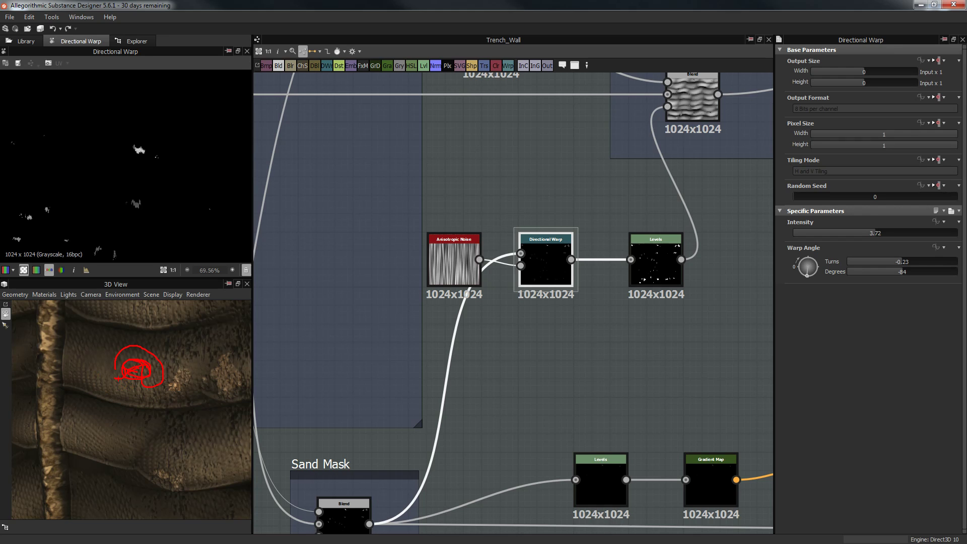
{"action": "left_click_drag", "start_coordinate": [127, 392], "coordinate": [124, 413]}
{"action": "key", "text": "Escape"}
Preview the Levels node after the Directional Warp and inspect its white sand mask patches up close
{"action": "middle_click_drag", "start_coordinate": [613, 302], "coordinate": [538, 326]}
{"action": "scroll", "coordinate": [598, 246], "scroll_direction": "down", "scroll_amount": 2}
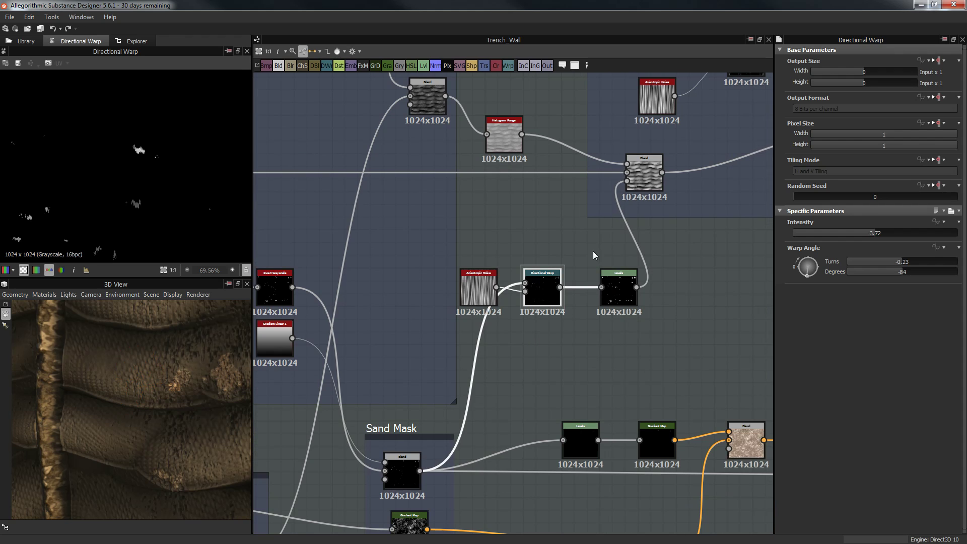
{"action": "middle_click_drag", "start_coordinate": [593, 255], "coordinate": [527, 247]}
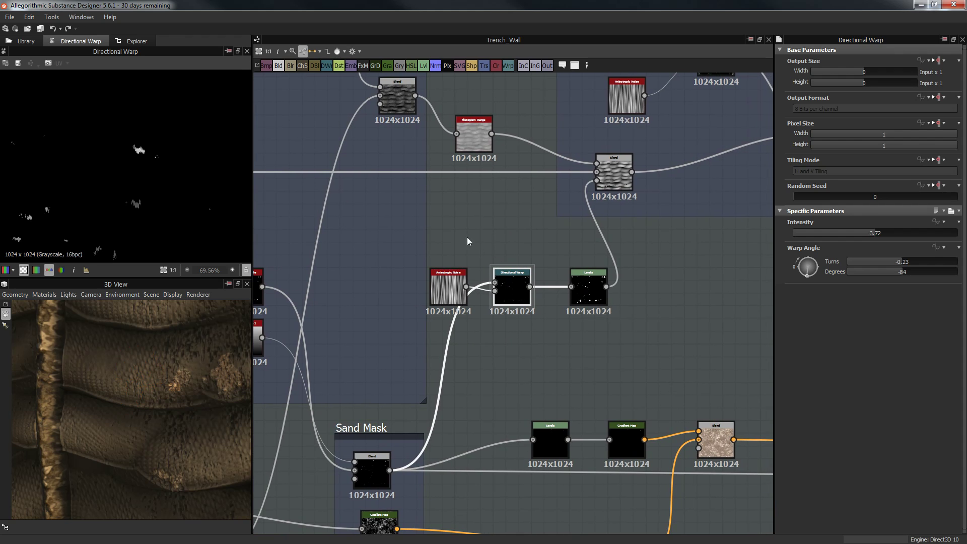
{"action": "left_click", "coordinate": [600, 290]}
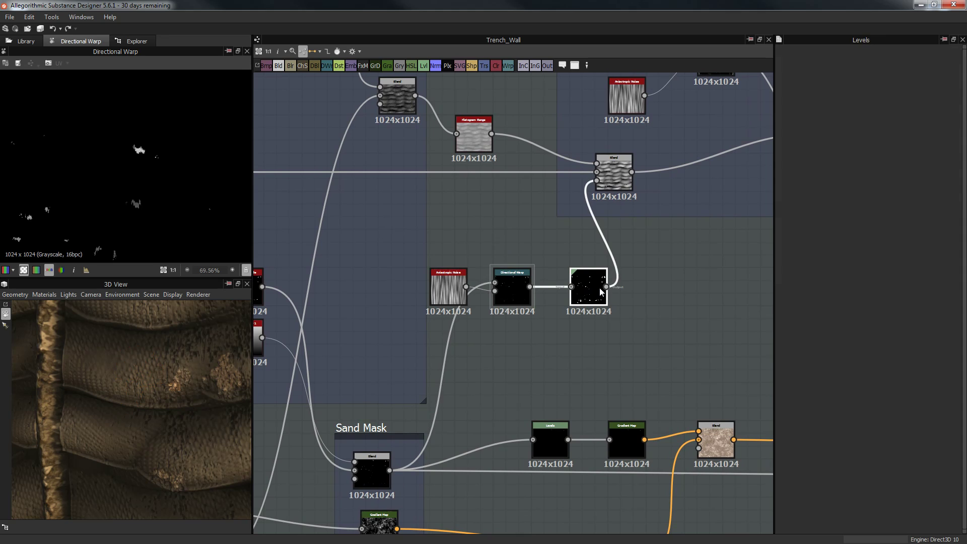
{"action": "scroll", "coordinate": [140, 170], "scroll_direction": "up", "scroll_amount": 2}
{"action": "middle_click_drag", "start_coordinate": [140, 182], "coordinate": [173, 123]}
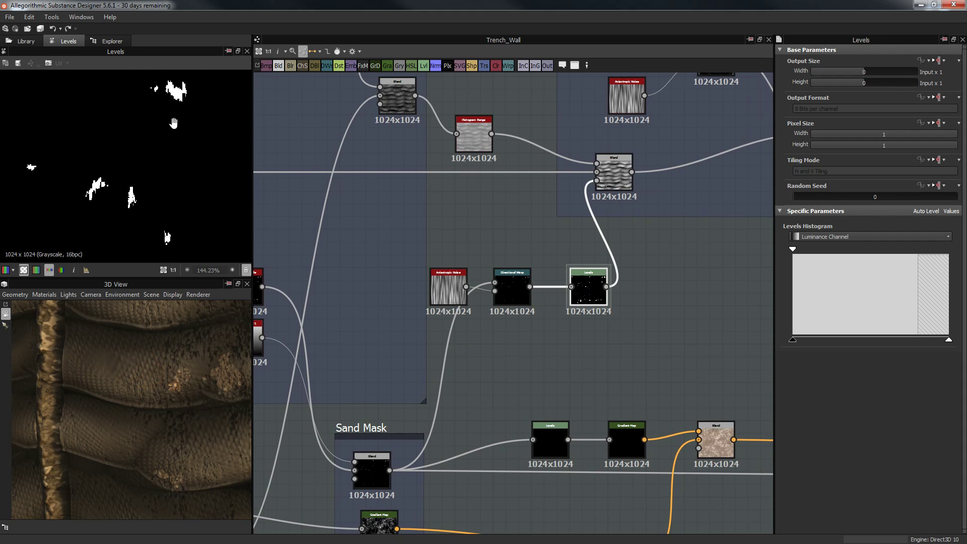
{"action": "scroll", "coordinate": [126, 189], "scroll_direction": "up", "scroll_amount": 3}
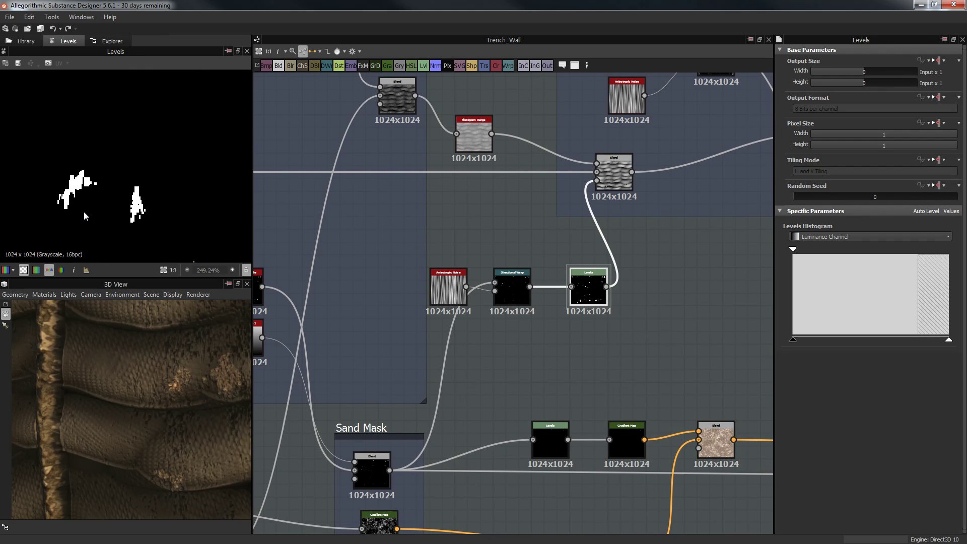
{"action": "middle_click_drag", "start_coordinate": [66, 198], "coordinate": [74, 185]}
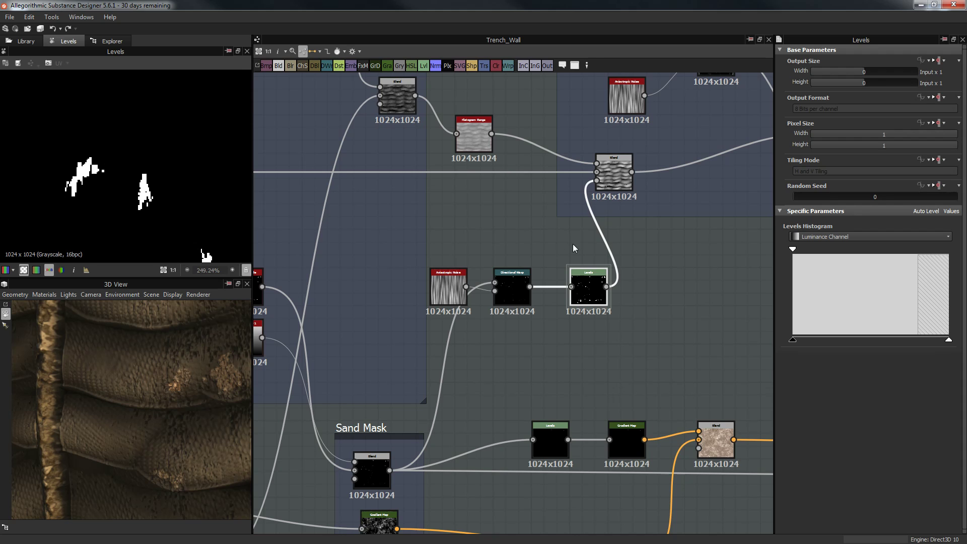
Preview the Copy Blend that uses the Levels mask and examine the sand-filled cuts across the sandbags
{"action": "middle_click_drag", "start_coordinate": [574, 248], "coordinate": [502, 291]}
{"action": "double_click", "coordinate": [541, 214]}
{"action": "scroll", "coordinate": [137, 193], "scroll_direction": "down", "scroll_amount": 6}
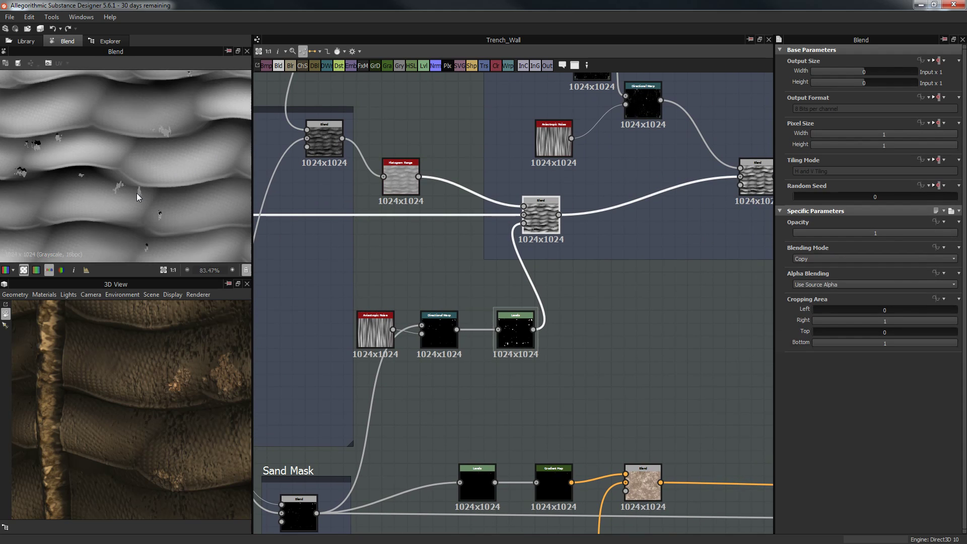
{"action": "scroll", "coordinate": [137, 192], "scroll_direction": "down", "scroll_amount": 3}
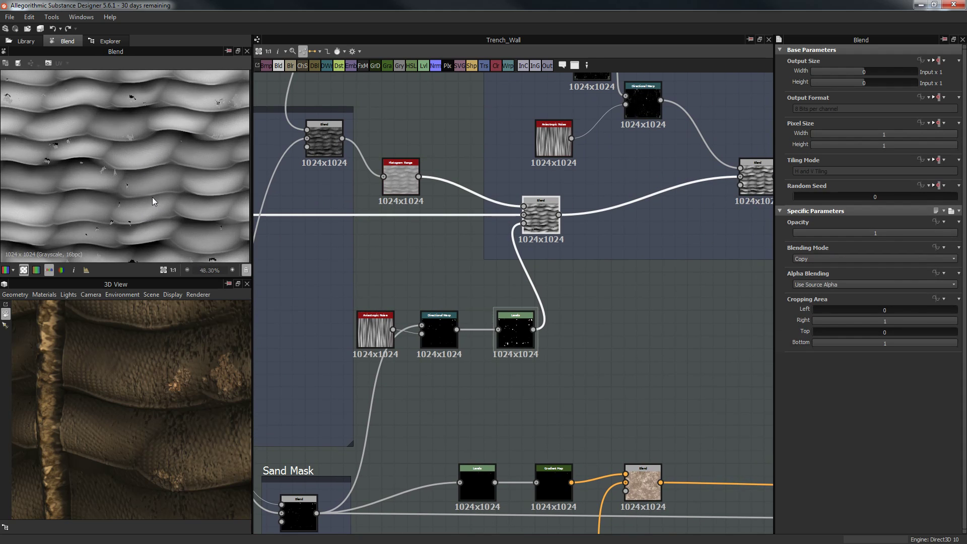
{"action": "scroll", "coordinate": [152, 197], "scroll_direction": "down", "scroll_amount": 2}
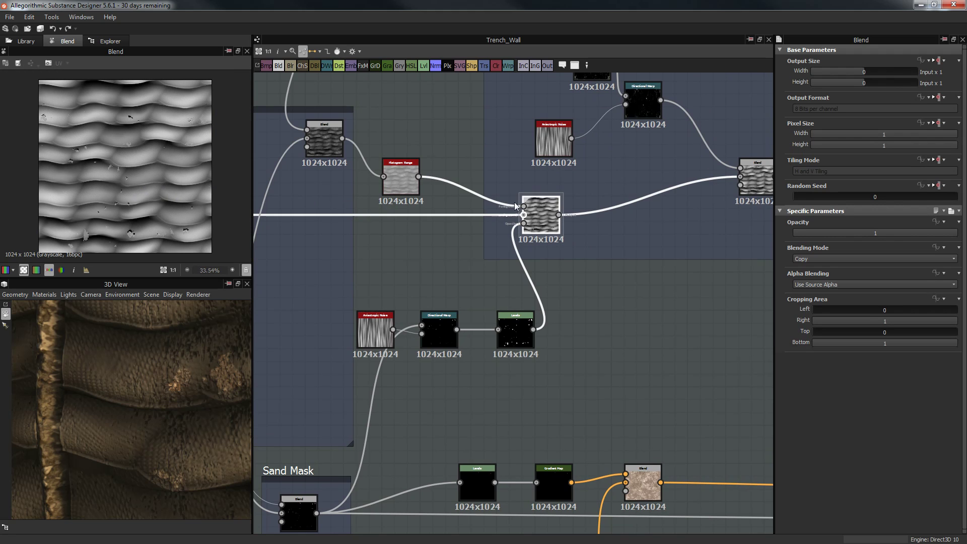
{"action": "middle_click_drag", "start_coordinate": [382, 136], "coordinate": [454, 201]}
{"action": "scroll", "coordinate": [145, 140], "scroll_direction": "up", "scroll_amount": 8}
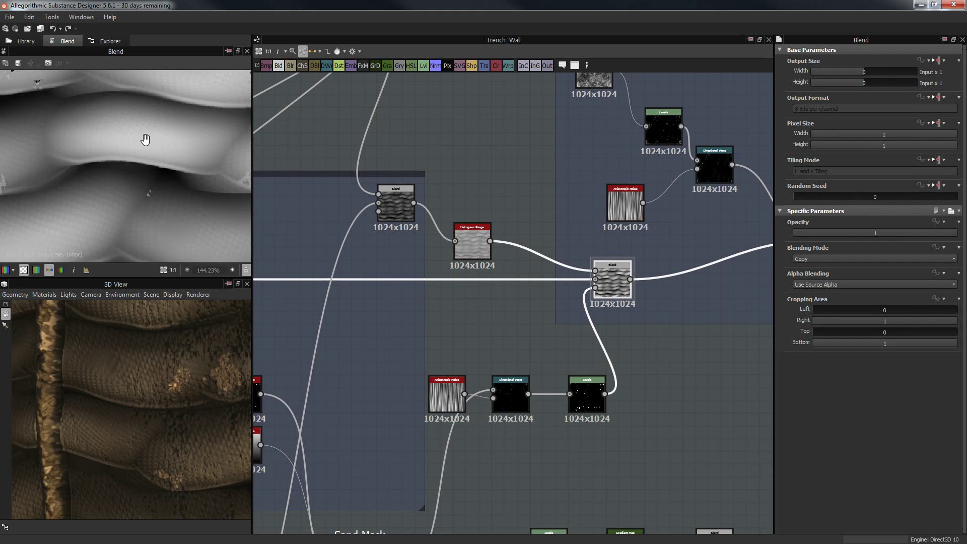
{"action": "scroll", "coordinate": [182, 152], "scroll_direction": "up", "scroll_amount": 3}
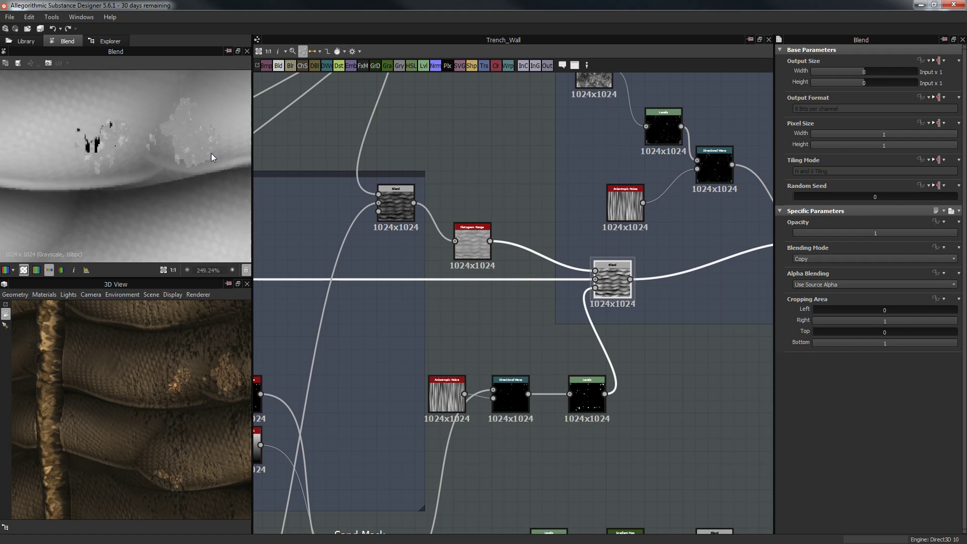
Examine the BnW Spots 1, Levels and Directional Warp nodes that build the mask in the Spots frame
{"action": "scroll", "coordinate": [567, 187], "scroll_direction": "down", "scroll_amount": 5}
{"action": "middle_click_drag", "start_coordinate": [568, 174], "coordinate": [520, 216]}
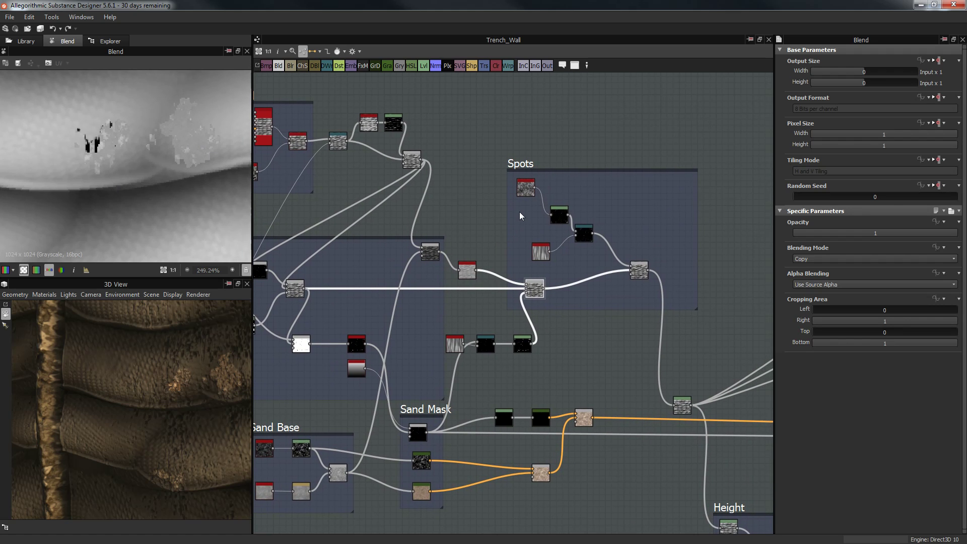
{"action": "scroll", "coordinate": [599, 206], "scroll_direction": "up", "scroll_amount": 3}
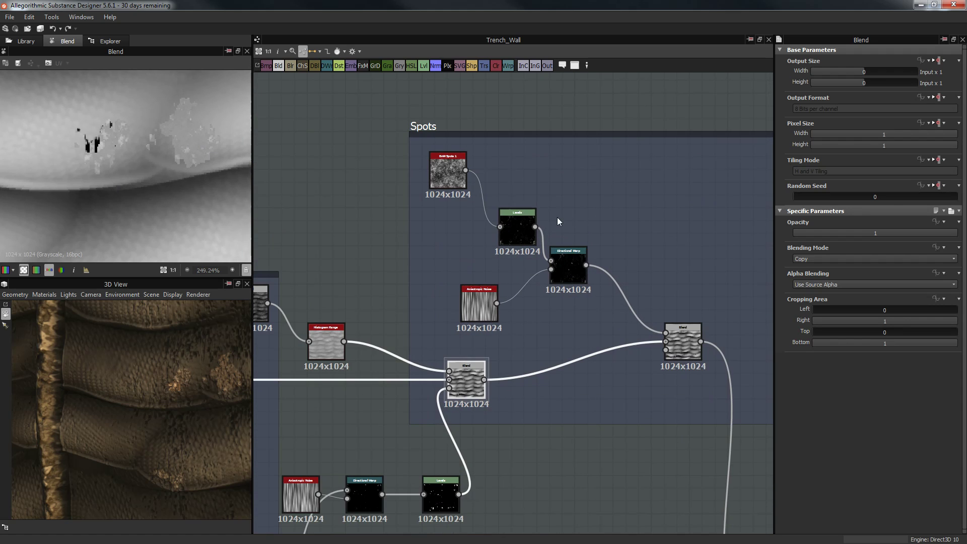
{"action": "double_click", "coordinate": [451, 177]}
{"action": "scroll", "coordinate": [162, 162], "scroll_direction": "down", "scroll_amount": 5}
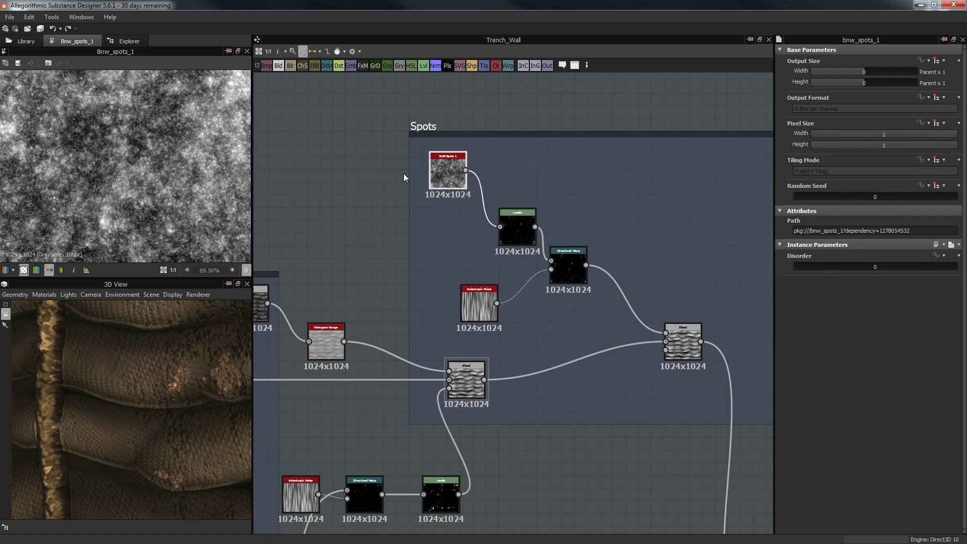
{"action": "scroll", "coordinate": [450, 176], "scroll_direction": "up", "scroll_amount": 2}
{"action": "scroll", "coordinate": [509, 218], "scroll_direction": "up", "scroll_amount": 1}
{"action": "double_click", "coordinate": [545, 256]}
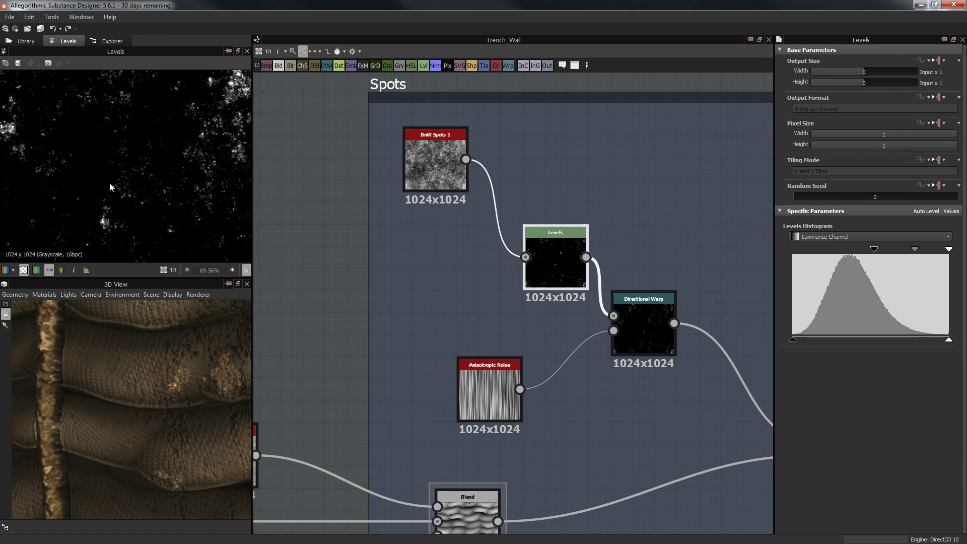
{"action": "left_click", "coordinate": [644, 330]}
{"action": "middle_click_drag", "start_coordinate": [529, 366], "coordinate": [452, 301]}
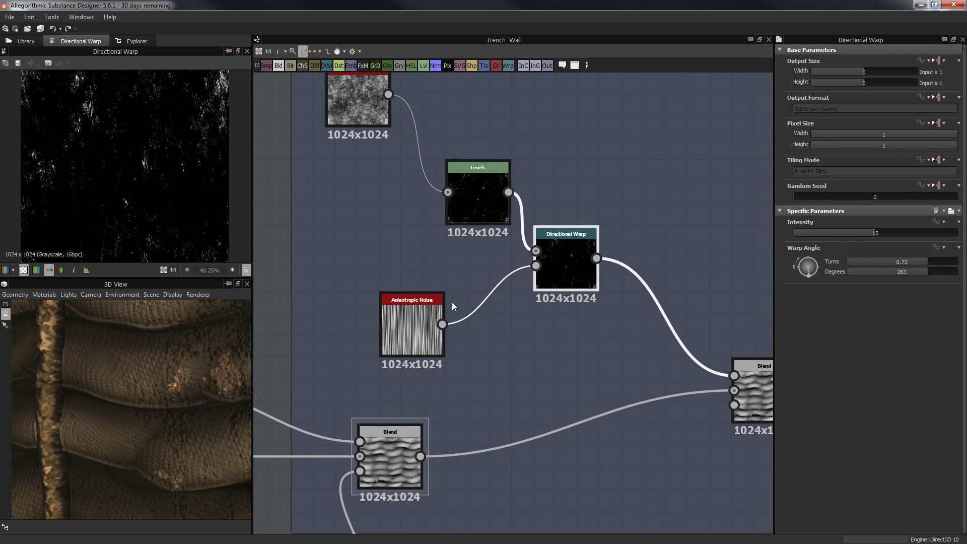
Connect the sand mask's Anisotropic Noise to the Spots frame's Directional Warp and delete the duplicate Anisotropic Noise in that frame
{"action": "double_click", "coordinate": [415, 322]}
{"action": "scroll", "coordinate": [482, 347], "scroll_direction": "down", "scroll_amount": 3}
{"action": "middle_click_drag", "start_coordinate": [287, 496], "coordinate": [413, 315]}
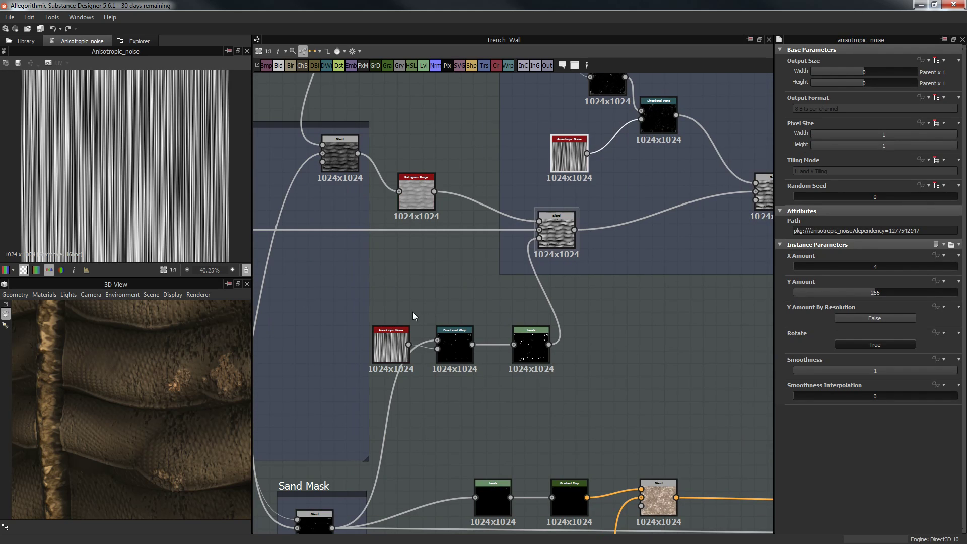
{"action": "left_click_drag", "start_coordinate": [408, 344], "coordinate": [641, 119]}
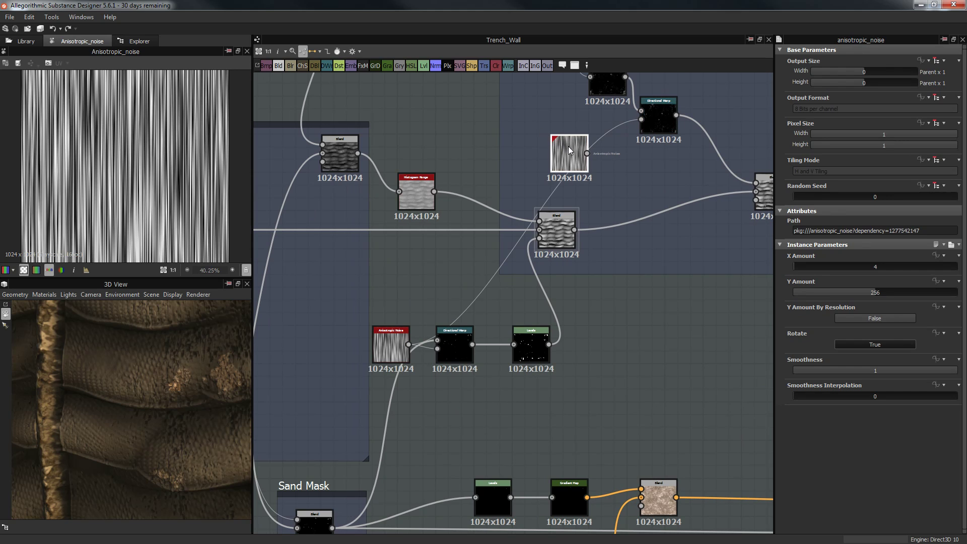
{"action": "key", "text": "Delete"}
Preview the Subtract Blend in the Spots frame and examine the warped spots on the sandbag surface
{"action": "middle_click_drag", "start_coordinate": [661, 174], "coordinate": [470, 175]}
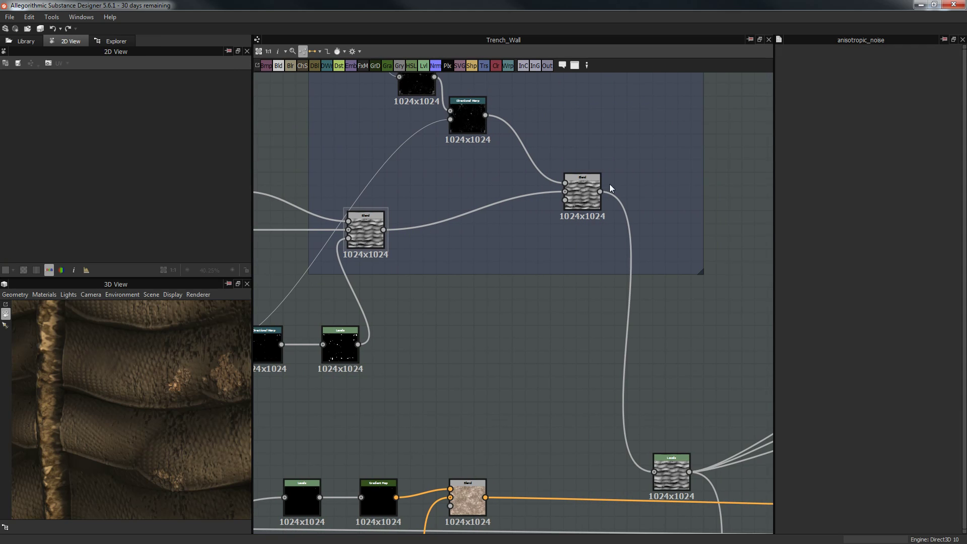
{"action": "double_click", "coordinate": [585, 196]}
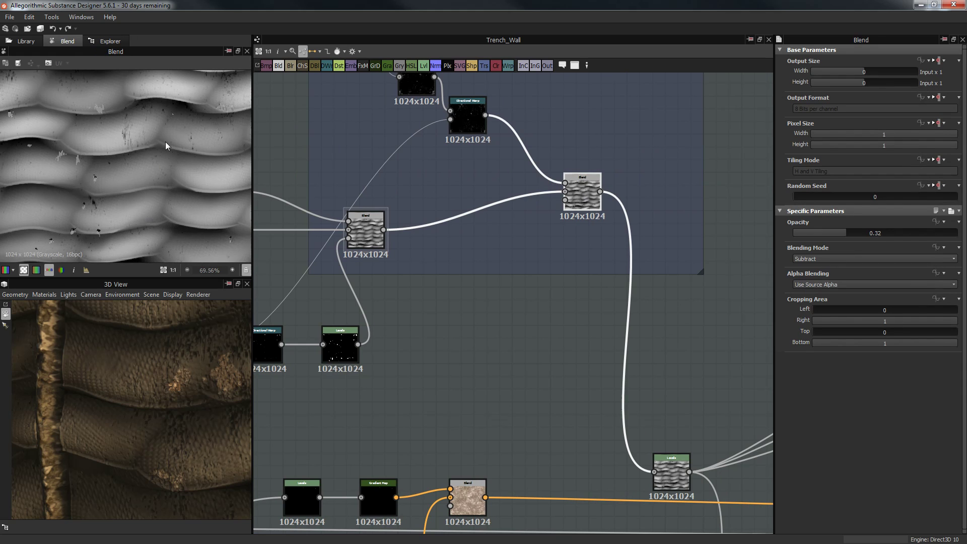
{"action": "middle_click_drag", "start_coordinate": [165, 141], "coordinate": [174, 222]}
{"action": "middle_click_drag", "start_coordinate": [202, 163], "coordinate": [172, 177]}
{"action": "scroll", "coordinate": [171, 177], "scroll_direction": "down", "scroll_amount": 1}
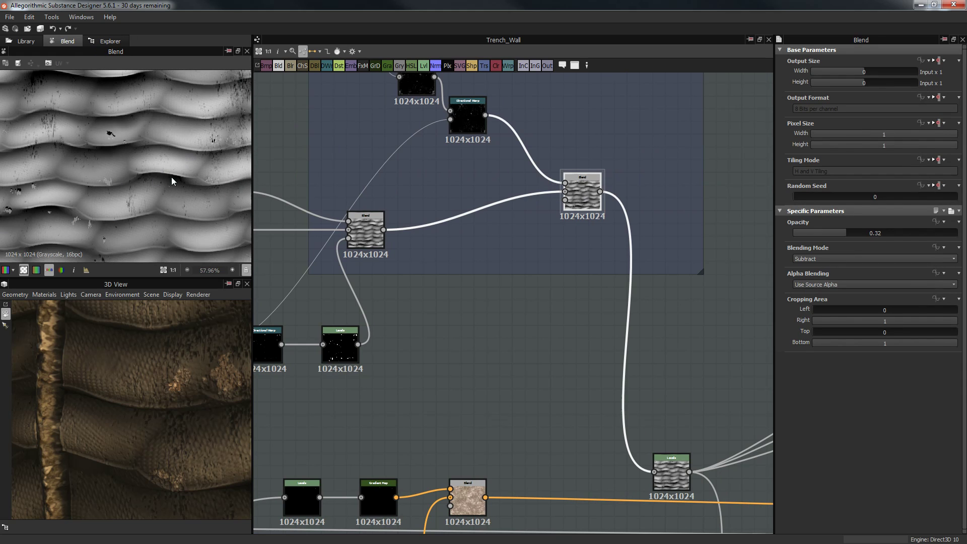
Examine the Spots Blend result in the 2D preview and on the full material in the 3D preview
{"action": "scroll", "coordinate": [204, 144], "scroll_direction": "down", "scroll_amount": 1}
{"action": "scroll", "coordinate": [229, 147], "scroll_direction": "down", "scroll_amount": 1}
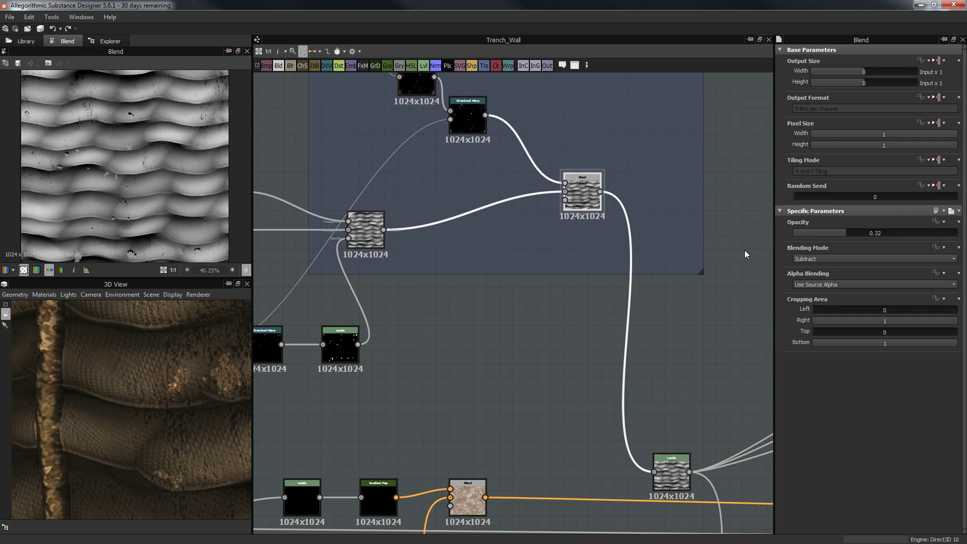
{"action": "scroll", "coordinate": [540, 351], "scroll_direction": "down", "scroll_amount": 2}
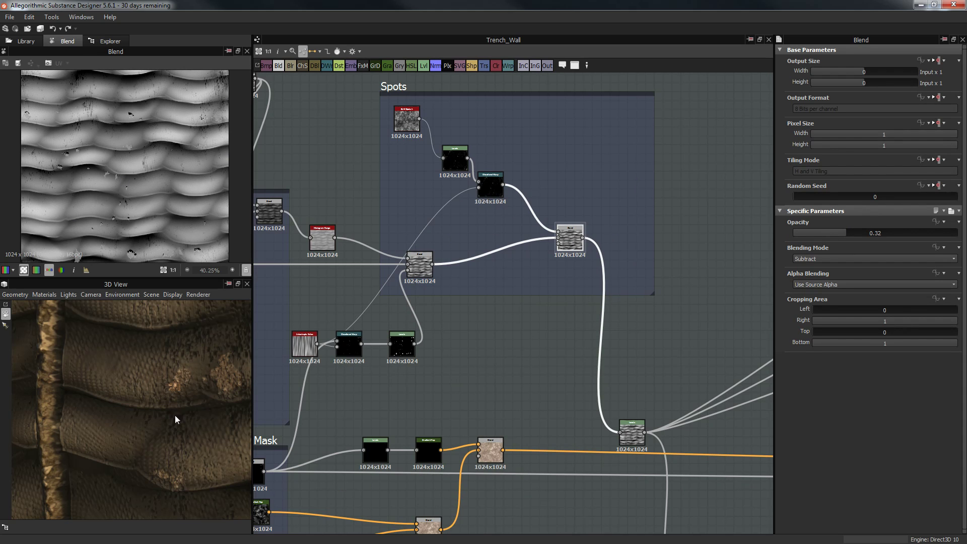
{"action": "left_click_drag", "start_coordinate": [175, 419], "coordinate": [237, 360]}
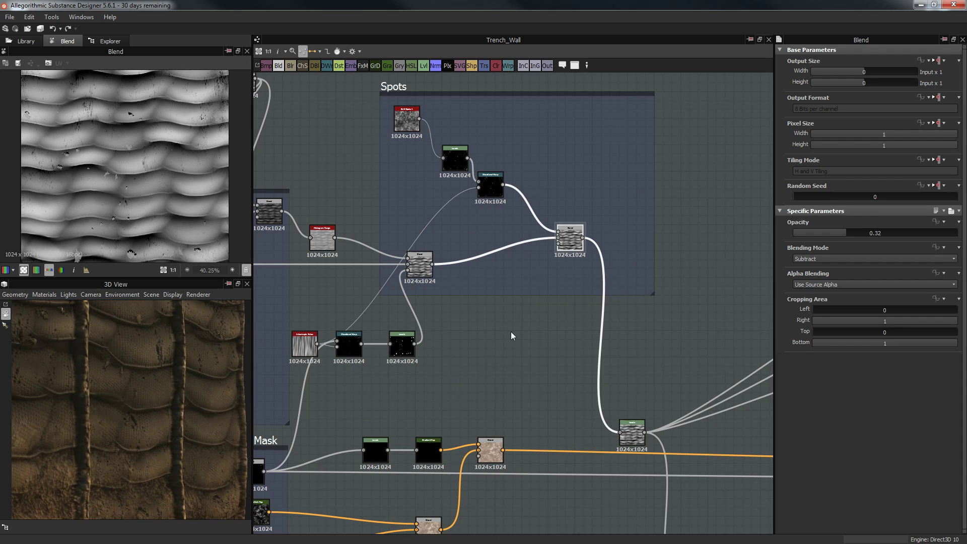
{"action": "scroll", "coordinate": [555, 337], "scroll_direction": "down", "scroll_amount": 2}
{"action": "scroll", "coordinate": [594, 291], "scroll_direction": "up", "scroll_amount": 4}
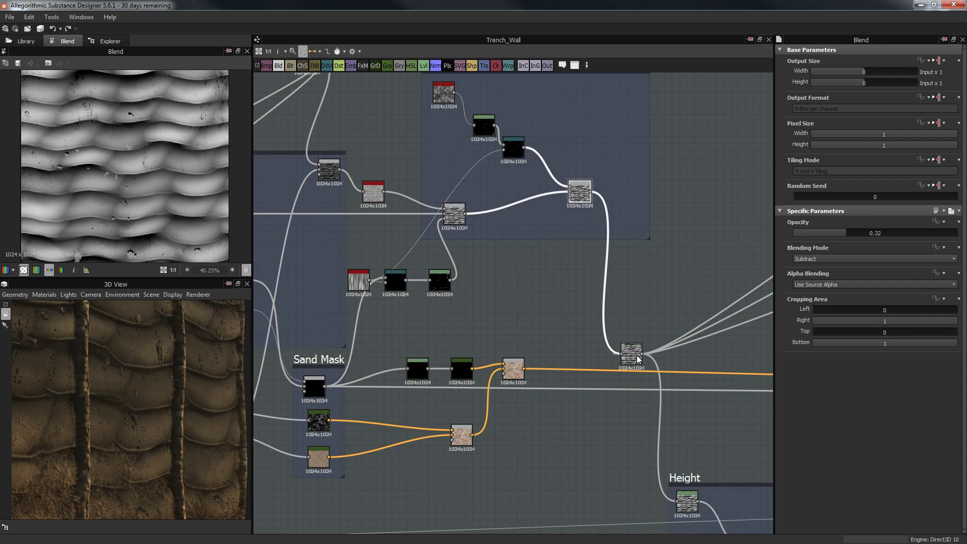
Preview the Levels node that follows the Spots Blend and follow its connection towards the Height frame
{"action": "double_click", "coordinate": [638, 360]}
{"action": "middle_click_drag", "start_coordinate": [638, 359], "coordinate": [568, 302]}
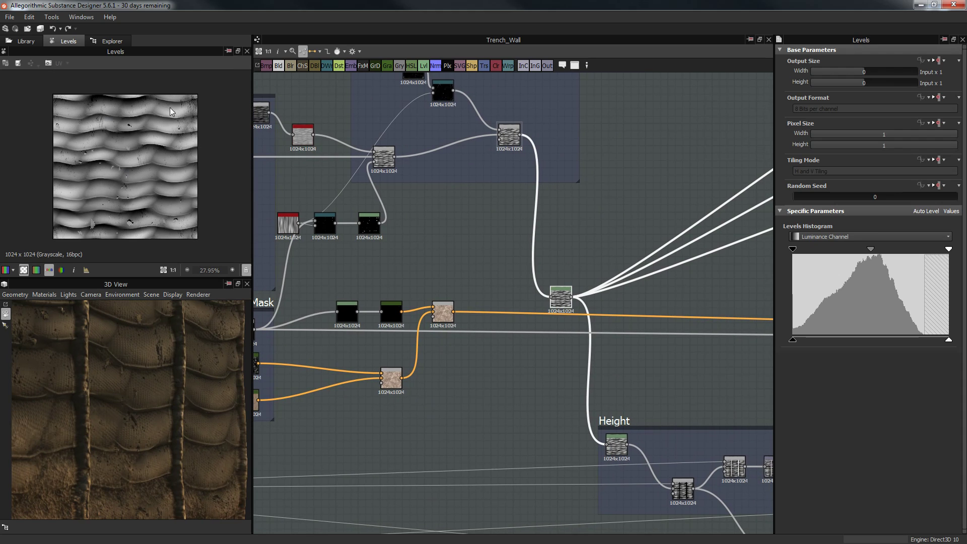
{"action": "middle_click_drag", "start_coordinate": [606, 335], "coordinate": [551, 263]}
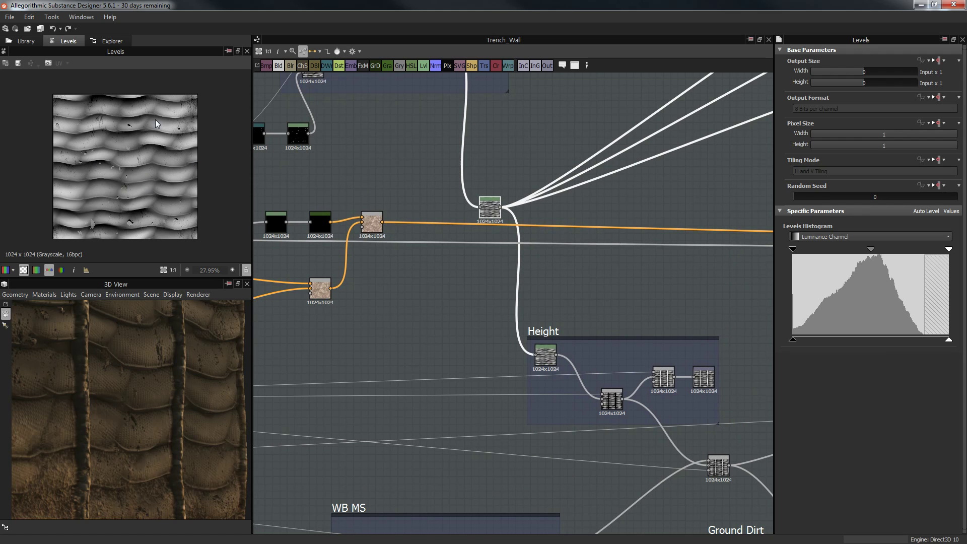
Preview the brown sand Gradient Map in the Sand Mask frame and inspect its gradient
{"action": "middle_click_drag", "start_coordinate": [487, 198], "coordinate": [626, 187]}
{"action": "scroll", "coordinate": [451, 266], "scroll_direction": "down", "scroll_amount": 2}
{"action": "middle_click_drag", "start_coordinate": [449, 268], "coordinate": [549, 245]}
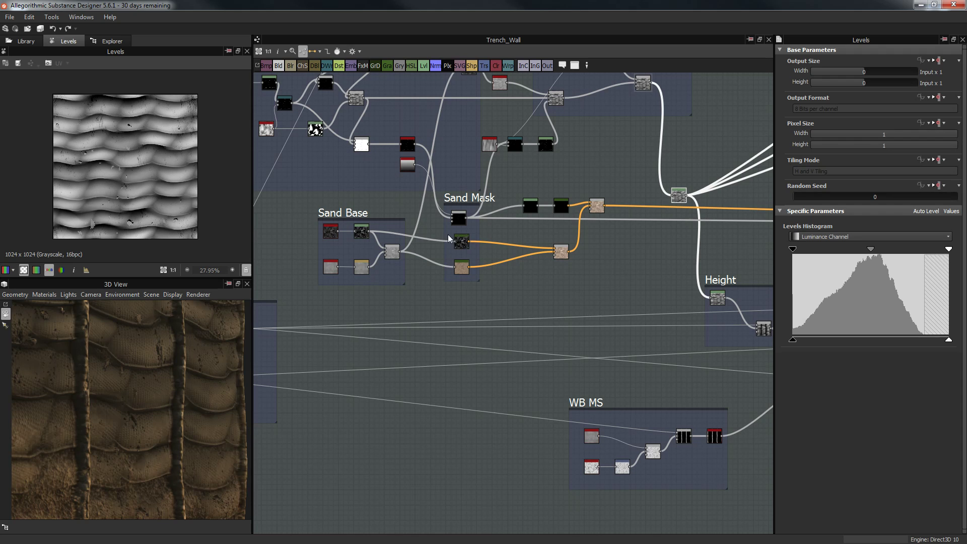
{"action": "scroll", "coordinate": [523, 253], "scroll_direction": "up", "scroll_amount": 6}
{"action": "middle_click_drag", "start_coordinate": [572, 215], "coordinate": [633, 230]}
{"action": "middle_click_drag", "start_coordinate": [540, 245], "coordinate": [627, 260]}
{"action": "left_click", "coordinate": [483, 258]}
{"action": "middle_click_drag", "start_coordinate": [401, 205], "coordinate": [472, 195]}
{"action": "middle_click_drag", "start_coordinate": [540, 310], "coordinate": [535, 312]}
{"action": "left_click", "coordinate": [547, 325]}
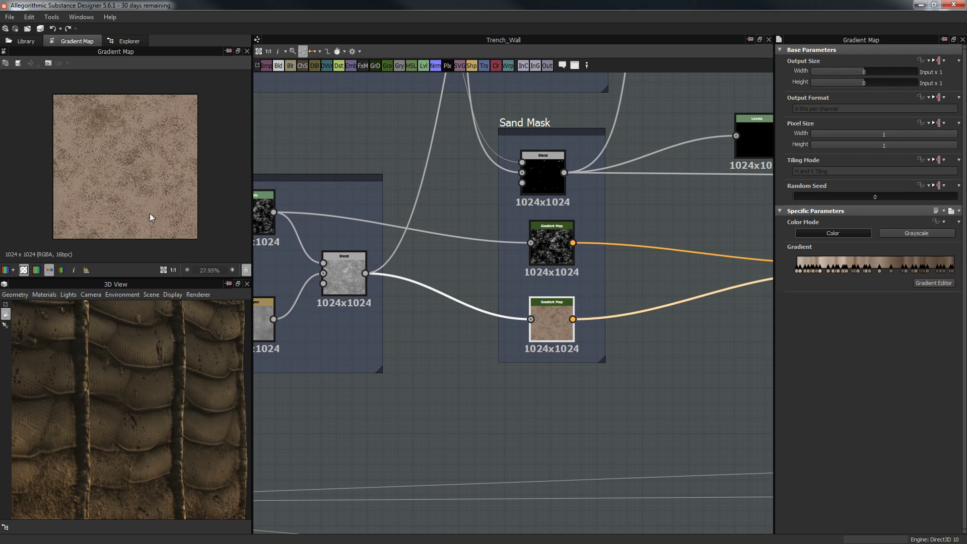
{"action": "scroll", "coordinate": [483, 305], "scroll_direction": "up", "scroll_amount": 3}
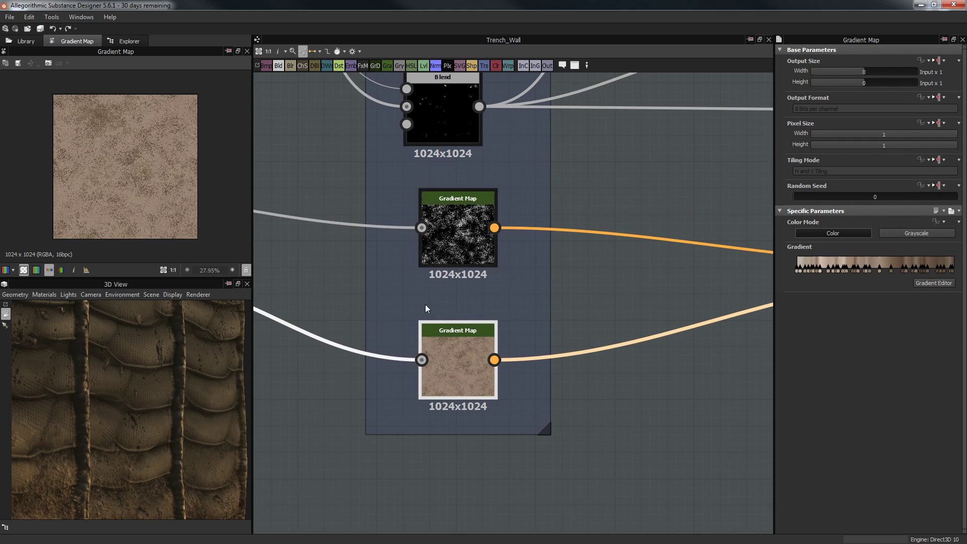
Preview the Blend node in the Sand Base frame that feeds the brown Gradient Map
{"action": "scroll", "coordinate": [378, 333], "scroll_direction": "down", "scroll_amount": 5}
{"action": "middle_click_drag", "start_coordinate": [378, 336], "coordinate": [606, 314]}
{"action": "double_click", "coordinate": [500, 297]}
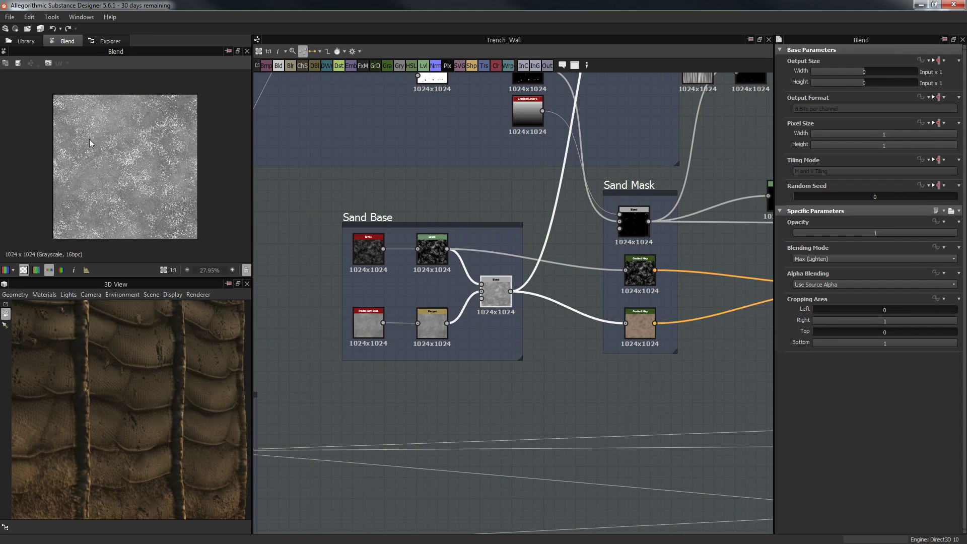
Preview the black-and-white Gradient Map in the Sand Mask frame and trace where its output goes
{"action": "middle_click_drag", "start_coordinate": [636, 271], "coordinate": [561, 265]}
{"action": "scroll", "coordinate": [562, 265], "scroll_direction": "up", "scroll_amount": 1}
{"action": "left_click", "coordinate": [561, 265]}
{"action": "double_click", "coordinate": [562, 266]}
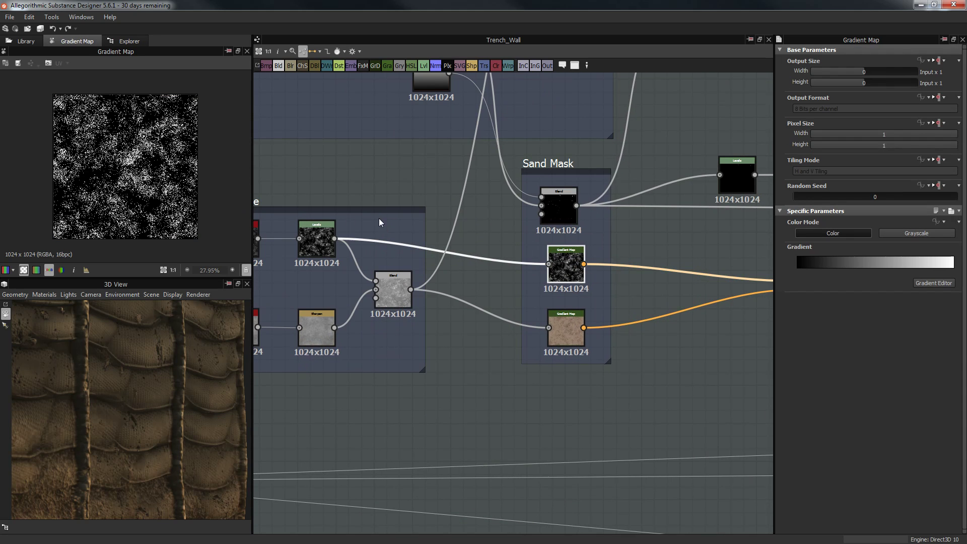
{"action": "middle_click_drag", "start_coordinate": [504, 256], "coordinate": [413, 254]}
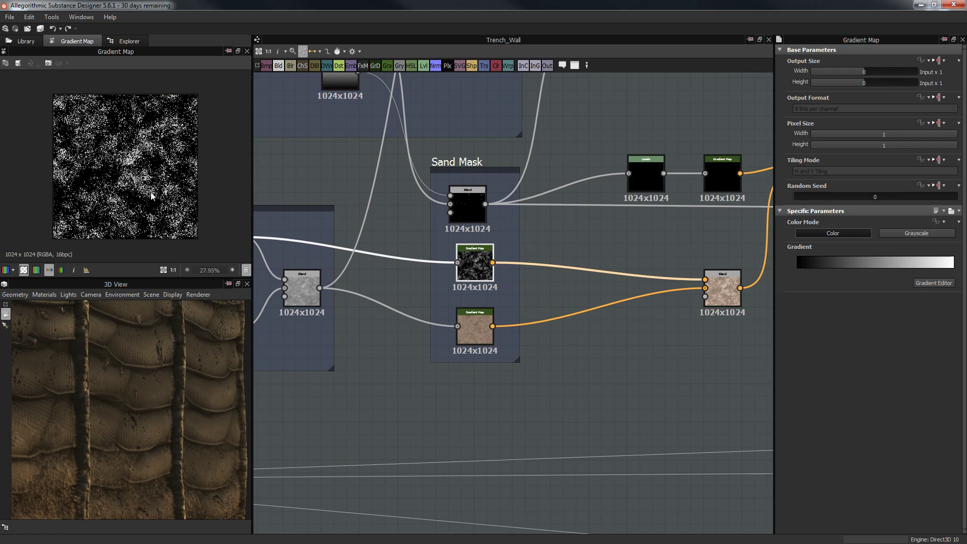
{"action": "middle_click_drag", "start_coordinate": [577, 261], "coordinate": [509, 261]}
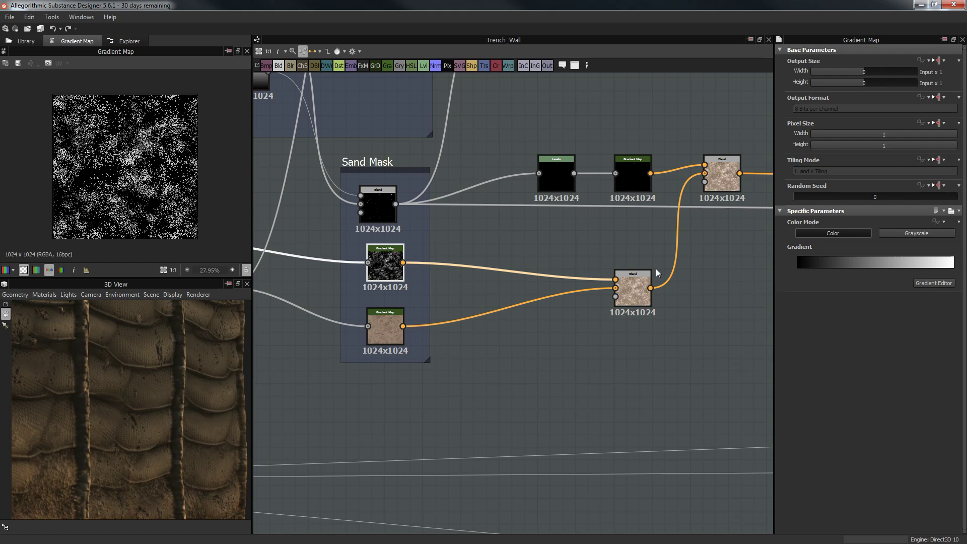
Inspect the Blend node combining the two sand Gradient Maps, including its opacity and blending mode
{"action": "double_click", "coordinate": [645, 282]}
{"action": "scroll", "coordinate": [173, 116], "scroll_direction": "up", "scroll_amount": 5}
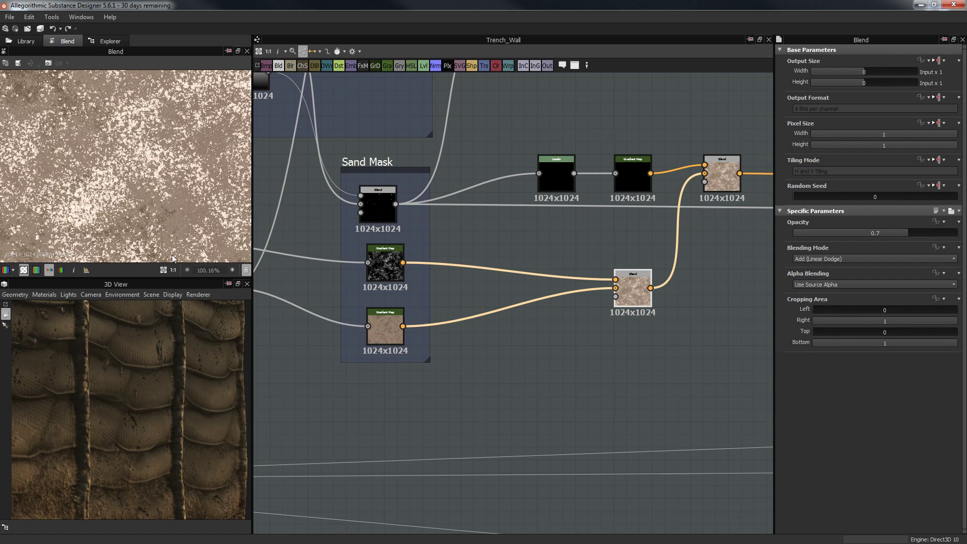
{"action": "middle_click_drag", "start_coordinate": [678, 275], "coordinate": [598, 301]}
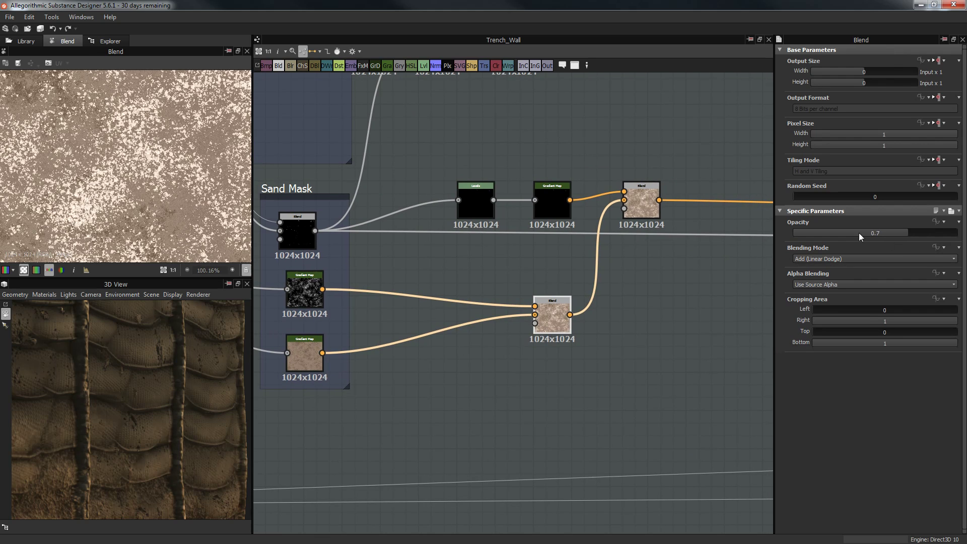
{"action": "middle_click_drag", "start_coordinate": [517, 145], "coordinate": [565, 177]}
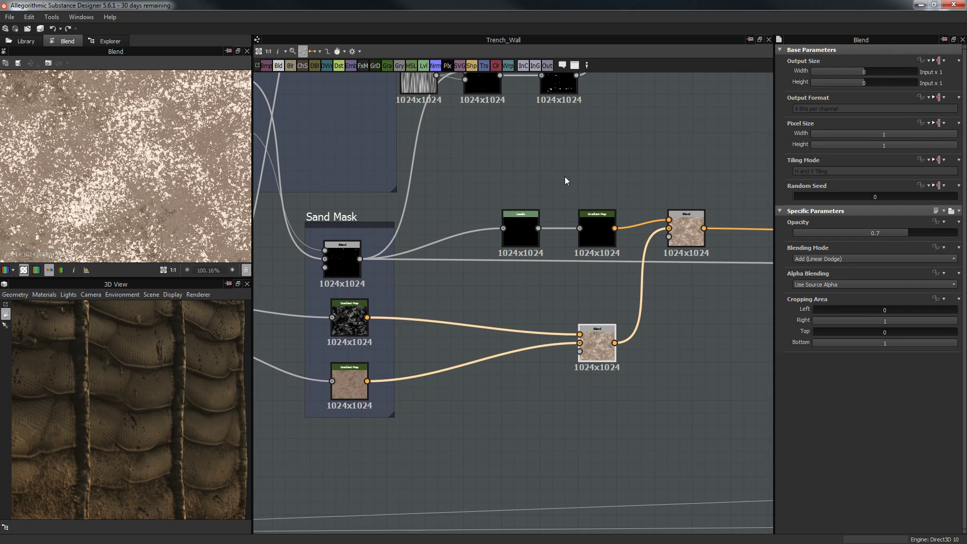
Preview the Levels node fed by the Sand Mask Blend and check the material in 3D from an oblique angle
{"action": "double_click", "coordinate": [518, 224]}
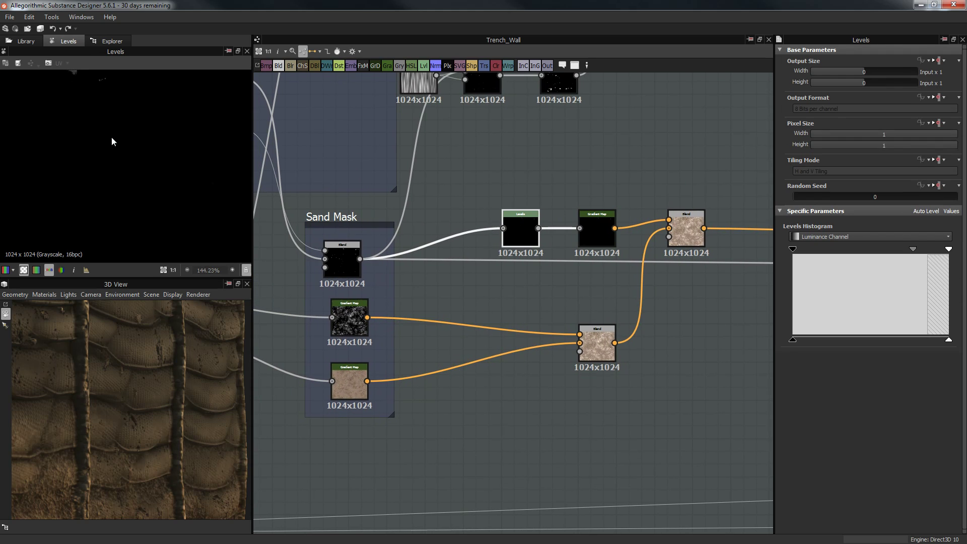
{"action": "scroll", "coordinate": [126, 129], "scroll_direction": "down", "scroll_amount": 5}
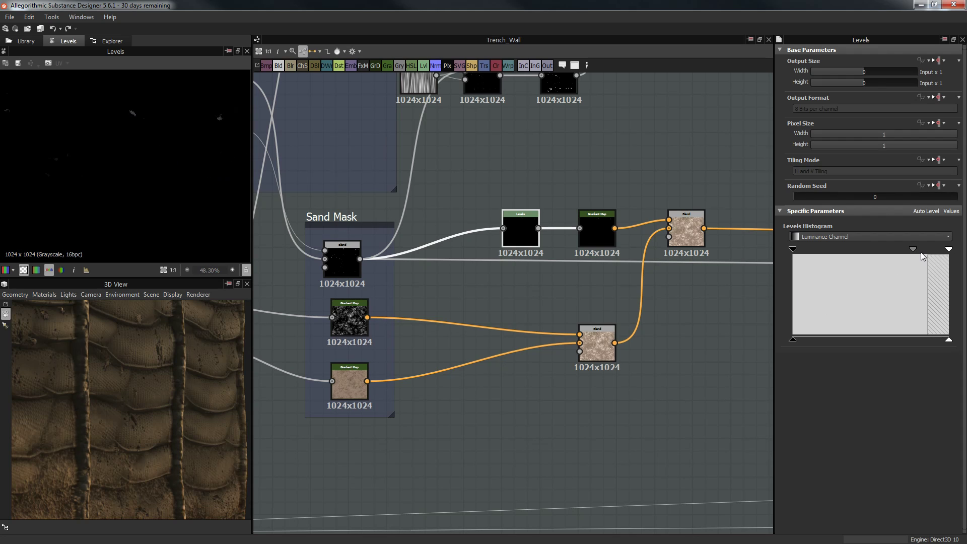
{"action": "scroll", "coordinate": [176, 164], "scroll_direction": "down", "scroll_amount": 2}
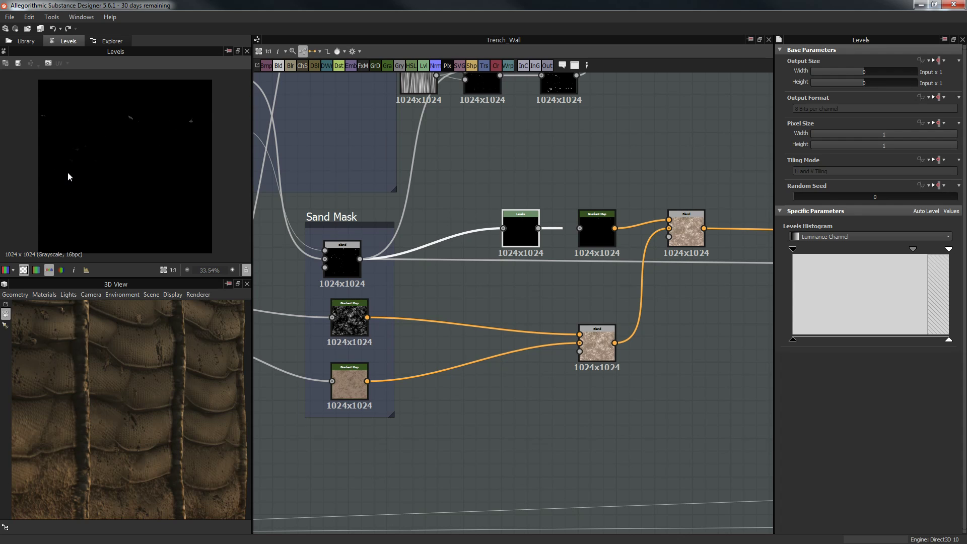
{"action": "left_click_drag", "start_coordinate": [191, 385], "coordinate": [181, 346]}
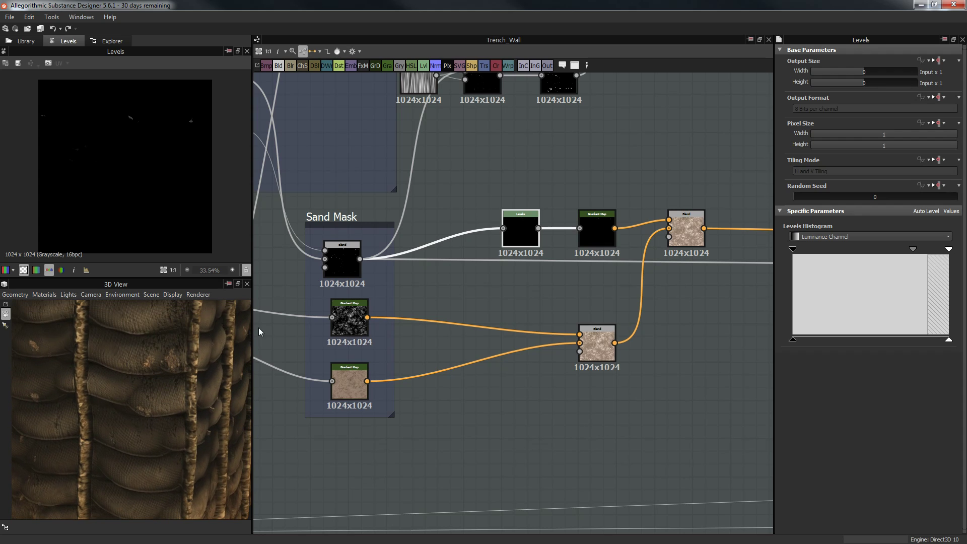
Preview the Gradient Map after the sand mask Levels, plus the Blend node that combines it with the sand colour
{"action": "left_click", "coordinate": [592, 226]}
{"action": "scroll", "coordinate": [158, 124], "scroll_direction": "up", "scroll_amount": 3}
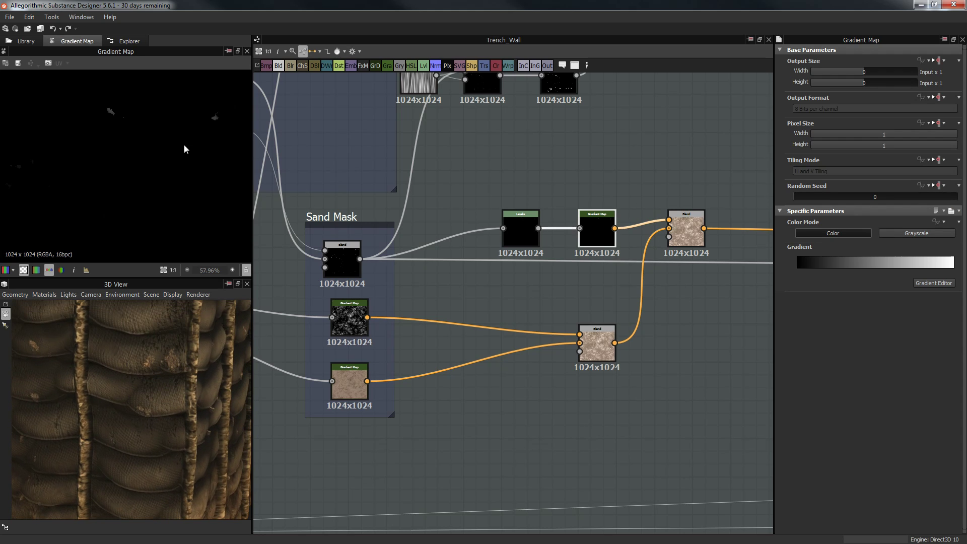
{"action": "middle_click_drag", "start_coordinate": [564, 215], "coordinate": [533, 214]}
{"action": "left_click", "coordinate": [654, 227]}
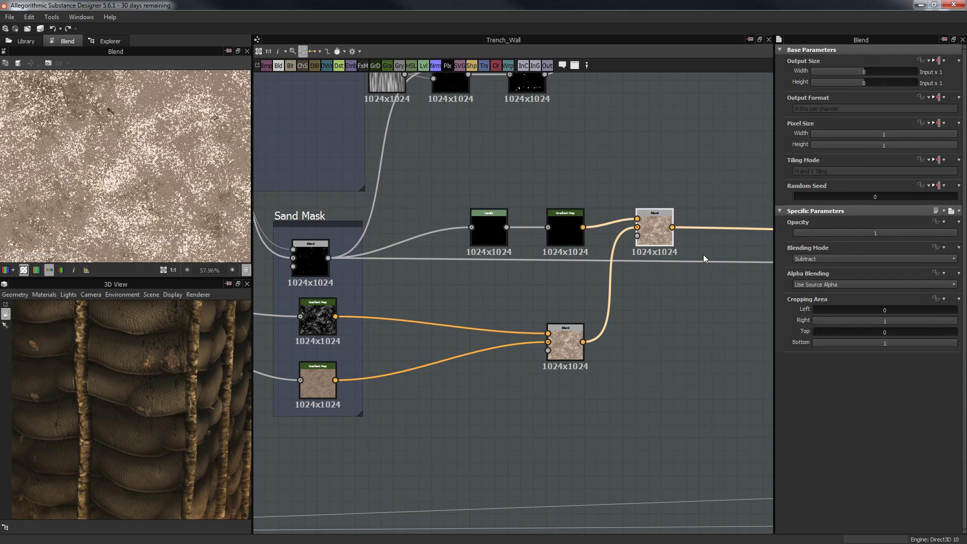
{"action": "scroll", "coordinate": [178, 198], "scroll_direction": "down", "scroll_amount": 3}
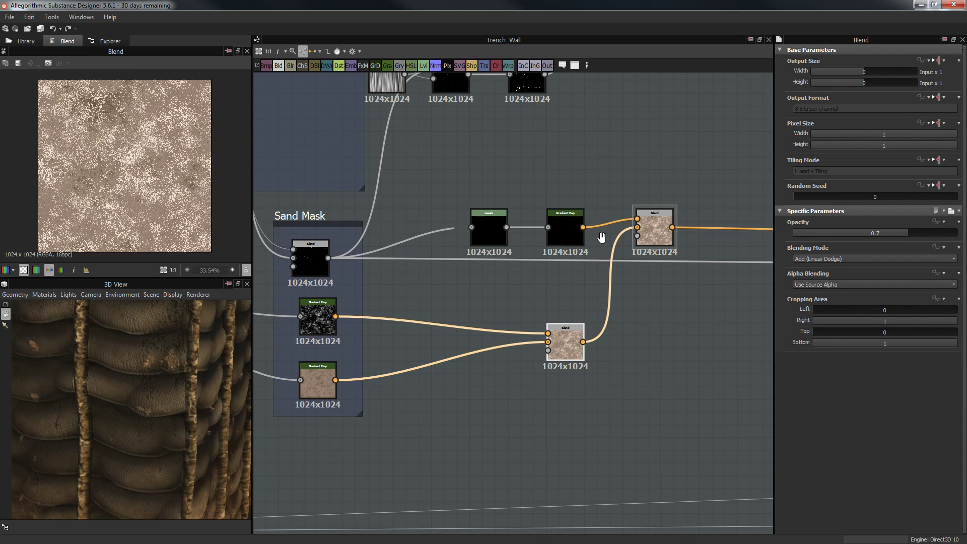
Trace the sand colour and wall Levels connections through the downstream colour nodes and back
{"action": "middle_click_drag", "start_coordinate": [663, 227], "coordinate": [530, 226]}
{"action": "scroll", "coordinate": [530, 227], "scroll_direction": "down", "scroll_amount": 5}
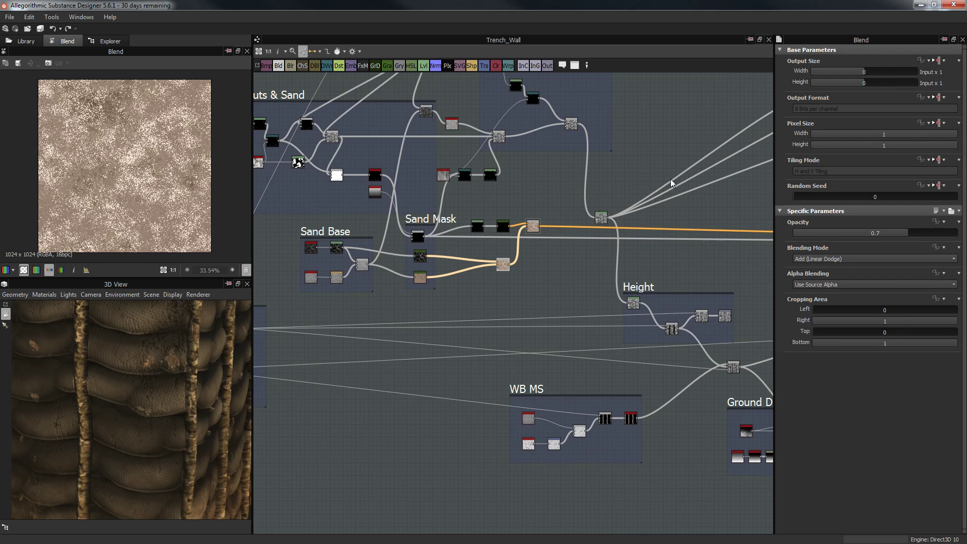
{"action": "middle_click_drag", "start_coordinate": [666, 206], "coordinate": [479, 210]}
{"action": "middle_click_drag", "start_coordinate": [586, 284], "coordinate": [457, 285]}
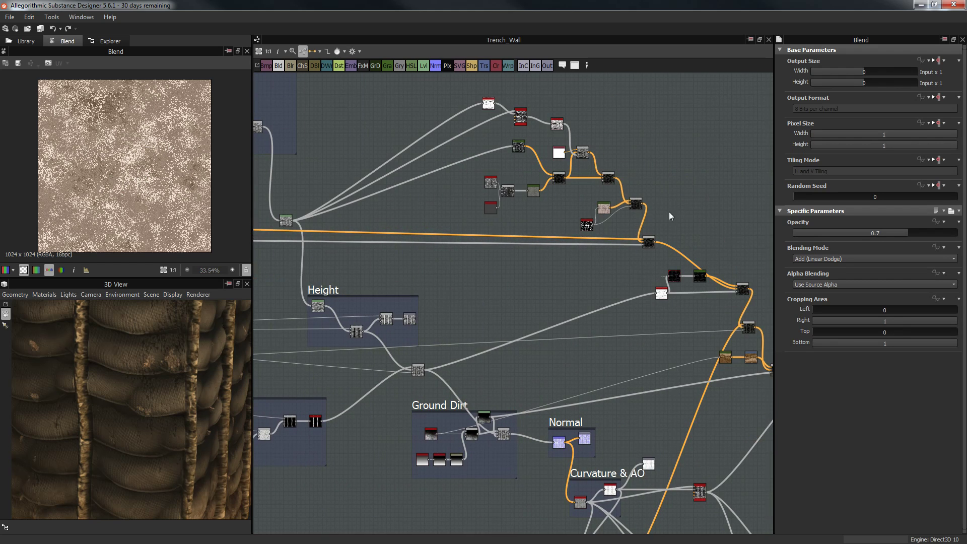
{"action": "middle_click_drag", "start_coordinate": [530, 242], "coordinate": [791, 230]}
{"action": "scroll", "coordinate": [518, 231], "scroll_direction": "up", "scroll_amount": 2}
{"action": "middle_click_drag", "start_coordinate": [476, 239], "coordinate": [521, 279]}
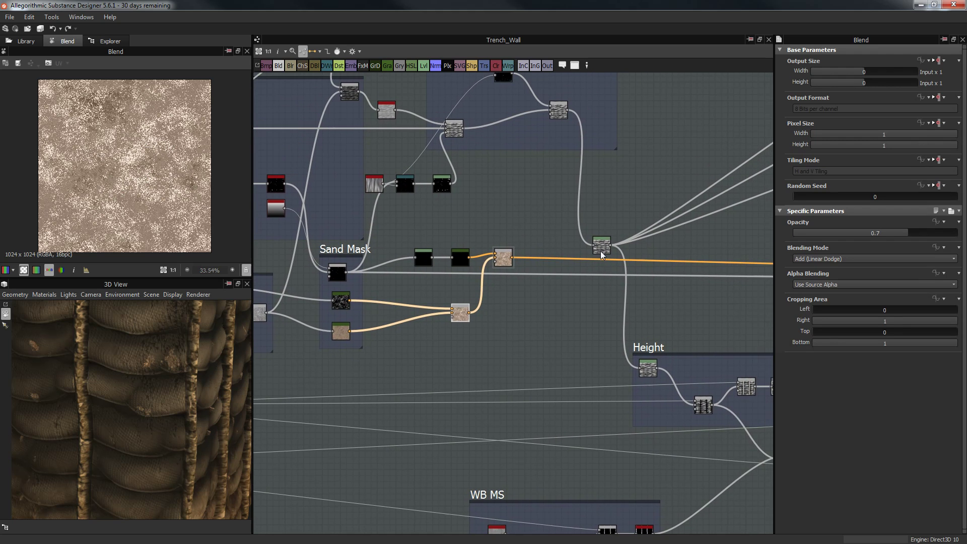
{"action": "middle_click_drag", "start_coordinate": [582, 233], "coordinate": [578, 284]}
Preview the Levels node in the Height frame and the Blend node it feeds
{"action": "middle_click_drag", "start_coordinate": [617, 391], "coordinate": [531, 262]}
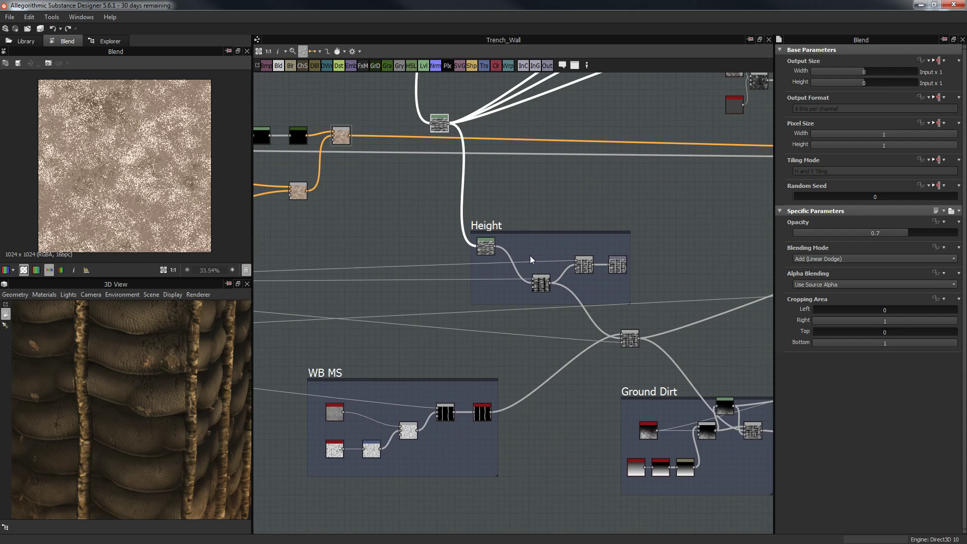
{"action": "scroll", "coordinate": [445, 226], "scroll_direction": "up", "scroll_amount": 3}
{"action": "double_click", "coordinate": [446, 225]}
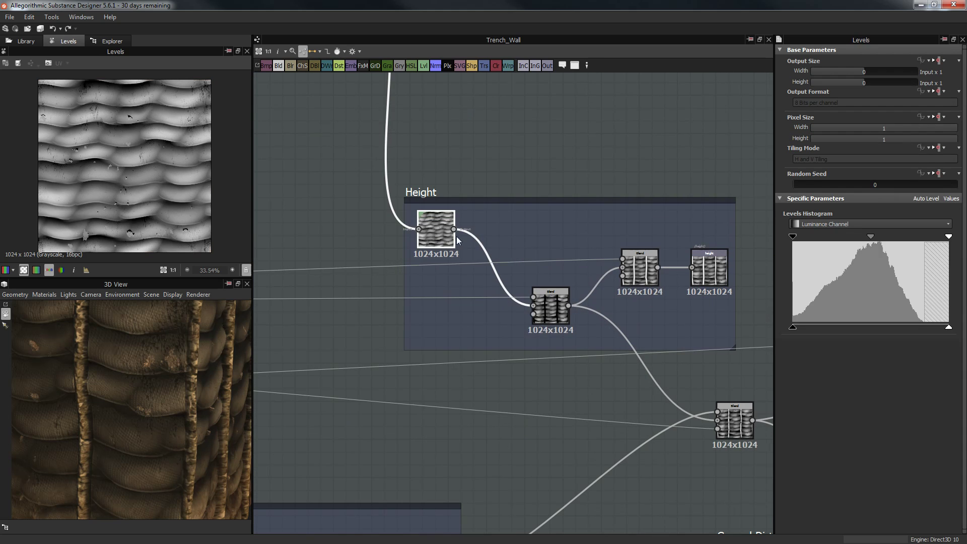
{"action": "double_click", "coordinate": [543, 313]}
{"action": "middle_click_drag", "start_coordinate": [551, 368], "coordinate": [570, 367]}
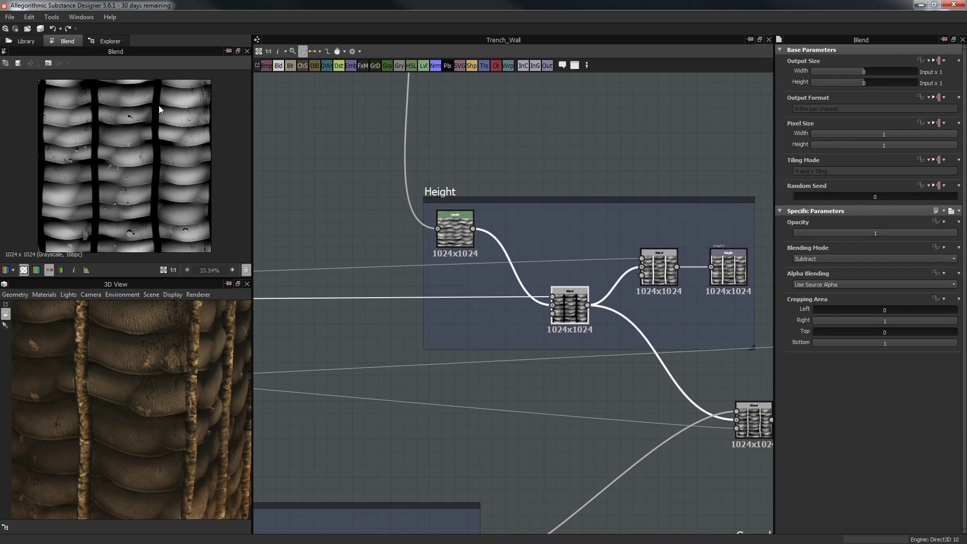
Trace the Height Blend's foreground input back to the wood branches frame and preview its output Blend node
{"action": "middle_click_drag", "start_coordinate": [556, 155], "coordinate": [560, 114]}
{"action": "scroll", "coordinate": [621, 217], "scroll_direction": "down", "scroll_amount": 3}
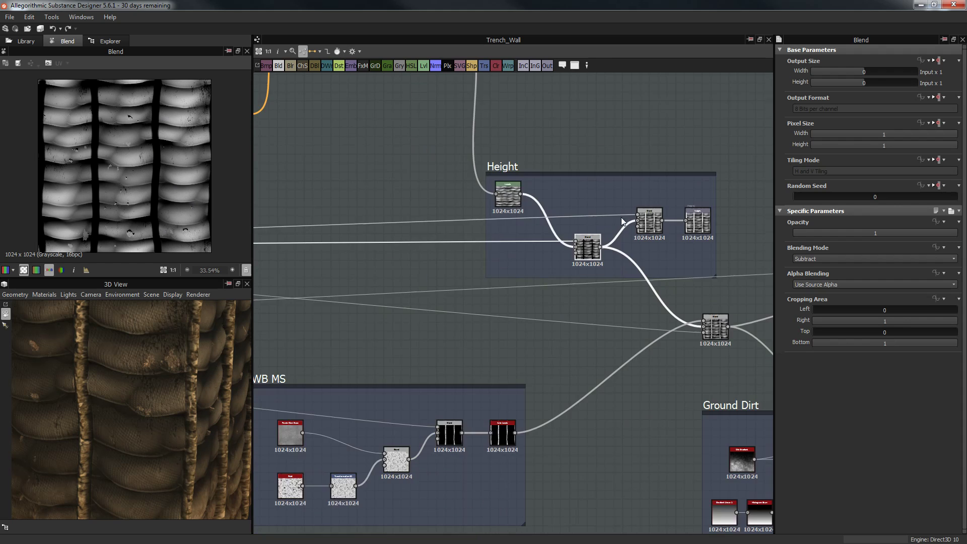
{"action": "middle_click_drag", "start_coordinate": [637, 255], "coordinate": [869, 227]}
{"action": "middle_click_drag", "start_coordinate": [436, 253], "coordinate": [684, 247]}
{"action": "middle_click_drag", "start_coordinate": [398, 225], "coordinate": [608, 234]}
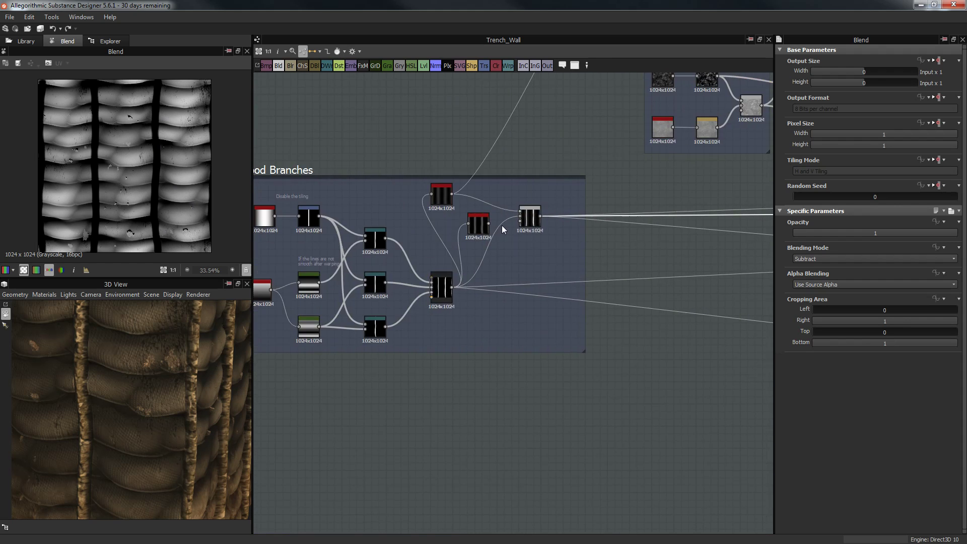
{"action": "scroll", "coordinate": [503, 226], "scroll_direction": "up", "scroll_amount": 4}
{"action": "mouse_move", "coordinate": [572, 223]}
{"action": "left_mouse_down"}
{"action": "mouse_move", "coordinate": [566, 253]}
{"action": "mouse_move", "coordinate": [570, 239]}
{"action": "left_mouse_up"}
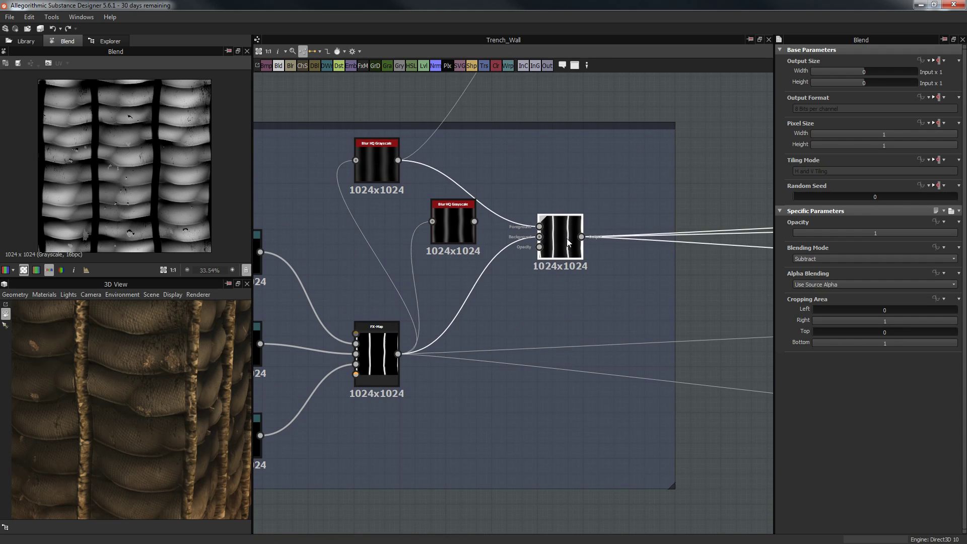
{"action": "double_click", "coordinate": [567, 238]}
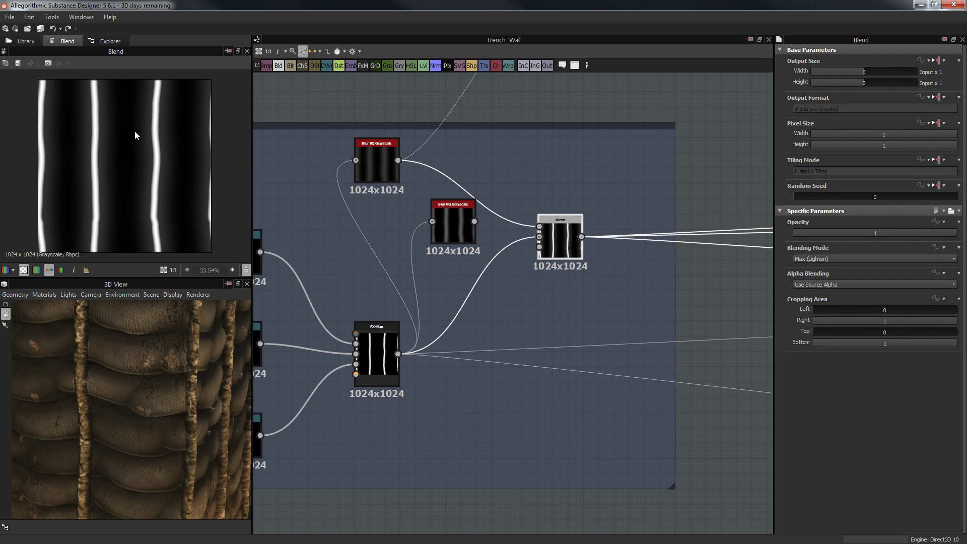
Return to the Height frame and preview the Blend that subtracts the wood branches from the wall height
{"action": "scroll", "coordinate": [660, 178], "scroll_direction": "down", "scroll_amount": 5}
{"action": "middle_click_drag", "start_coordinate": [695, 188], "coordinate": [300, 185]}
{"action": "middle_click_drag", "start_coordinate": [650, 196], "coordinate": [370, 197]}
{"action": "scroll", "coordinate": [610, 168], "scroll_direction": "up", "scroll_amount": 3}
{"action": "middle_click_drag", "start_coordinate": [610, 167], "coordinate": [633, 176]}
{"action": "scroll", "coordinate": [531, 210], "scroll_direction": "up", "scroll_amount": 3}
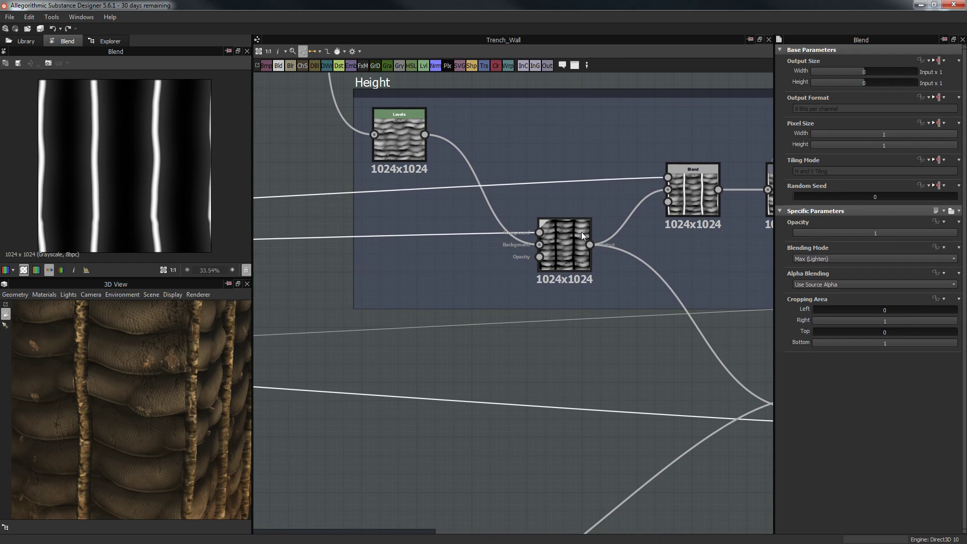
{"action": "left_click", "coordinate": [574, 236]}
{"action": "mouse_move", "coordinate": [573, 234]}
{"action": "left_mouse_down"}
{"action": "mouse_move", "coordinate": [546, 216]}
{"action": "mouse_move", "coordinate": [564, 243]}
{"action": "left_mouse_up"}
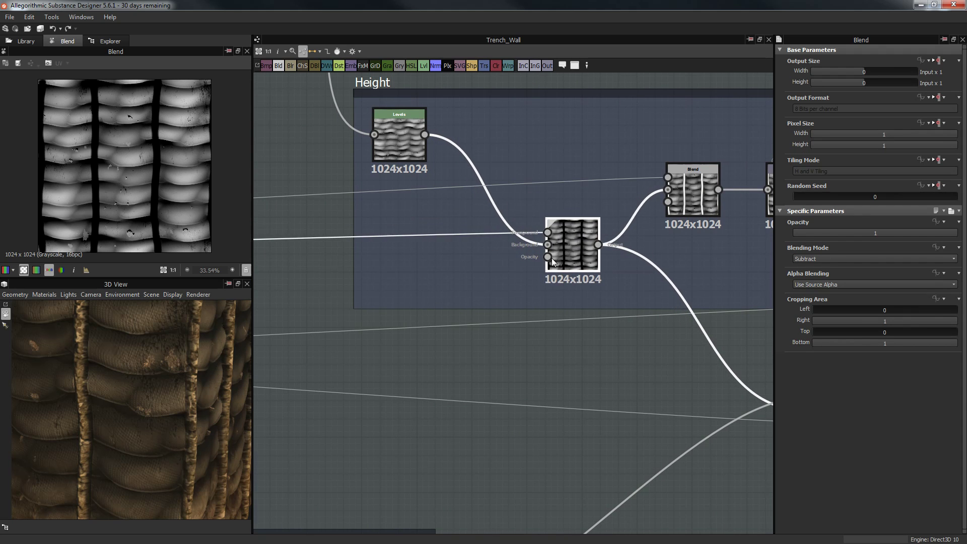
Preview the Max (Lighten) Blend in the Height frame that combines the wood branches with the subtracted wall height
{"action": "scroll", "coordinate": [539, 263], "scroll_direction": "down", "scroll_amount": 5}
{"action": "middle_click_drag", "start_coordinate": [468, 270], "coordinate": [766, 253]}
{"action": "middle_click_drag", "start_coordinate": [389, 244], "coordinate": [330, 222]}
{"action": "middle_click_drag", "start_coordinate": [662, 235], "coordinate": [348, 234]}
{"action": "scroll", "coordinate": [587, 207], "scroll_direction": "up", "scroll_amount": 5}
{"action": "left_click", "coordinate": [441, 174]}
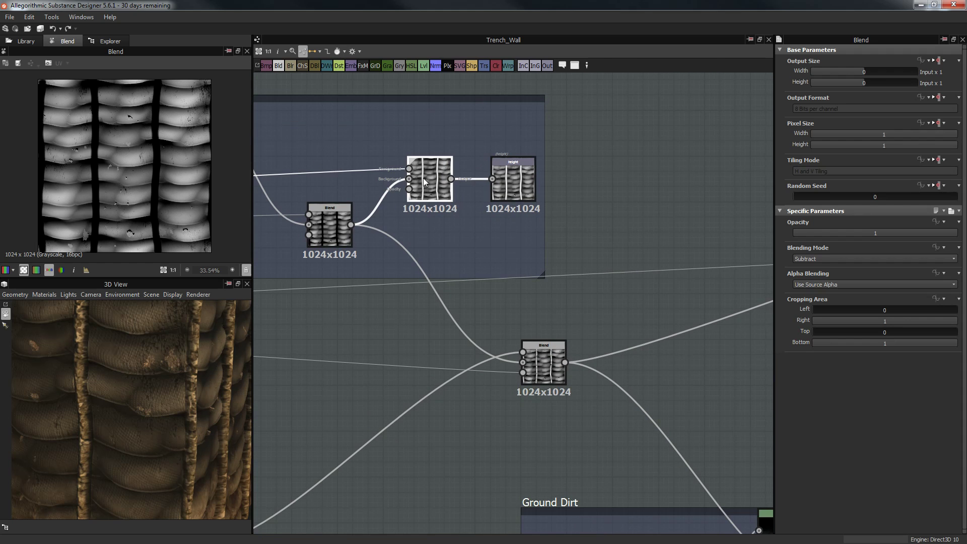
{"action": "middle_click_drag", "start_coordinate": [367, 136], "coordinate": [451, 127]}
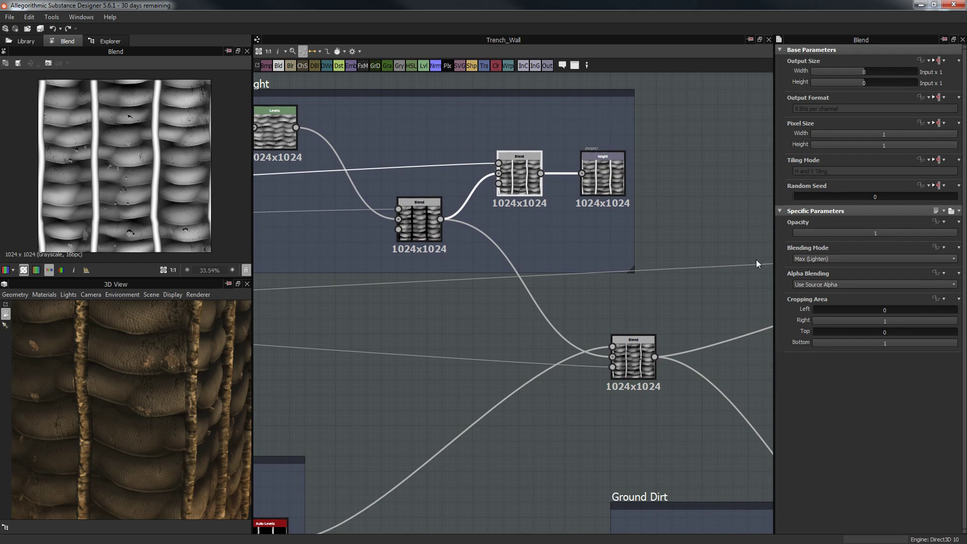
{"action": "middle_click_drag", "start_coordinate": [515, 235], "coordinate": [538, 241]}
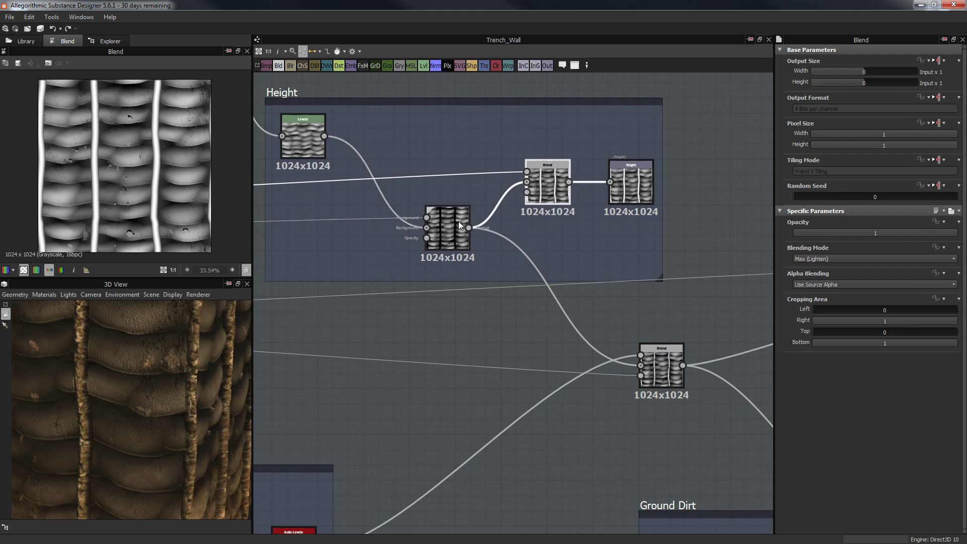
Try the wall Levels as the background of the Max (Lighten) Blend, and reconnect the subtract Blend there
{"action": "left_click", "coordinate": [458, 221]}
{"action": "middle_click_drag", "start_coordinate": [518, 211], "coordinate": [545, 256]}
{"action": "mouse_move", "coordinate": [562, 232]}
{"action": "left_mouse_down"}
{"action": "mouse_move", "coordinate": [561, 195]}
{"action": "mouse_move", "coordinate": [569, 232]}
{"action": "left_mouse_up"}
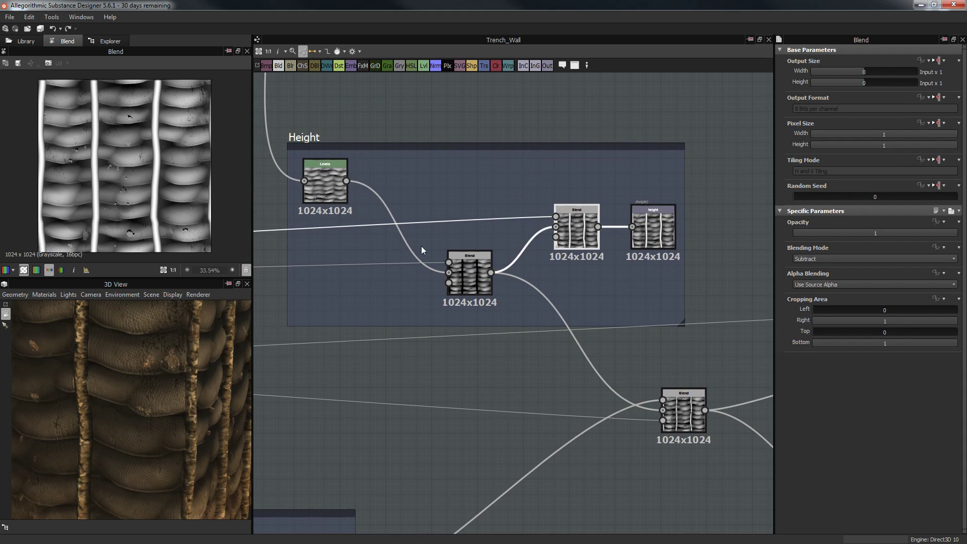
{"action": "left_click_drag", "start_coordinate": [346, 181], "coordinate": [553, 228]}
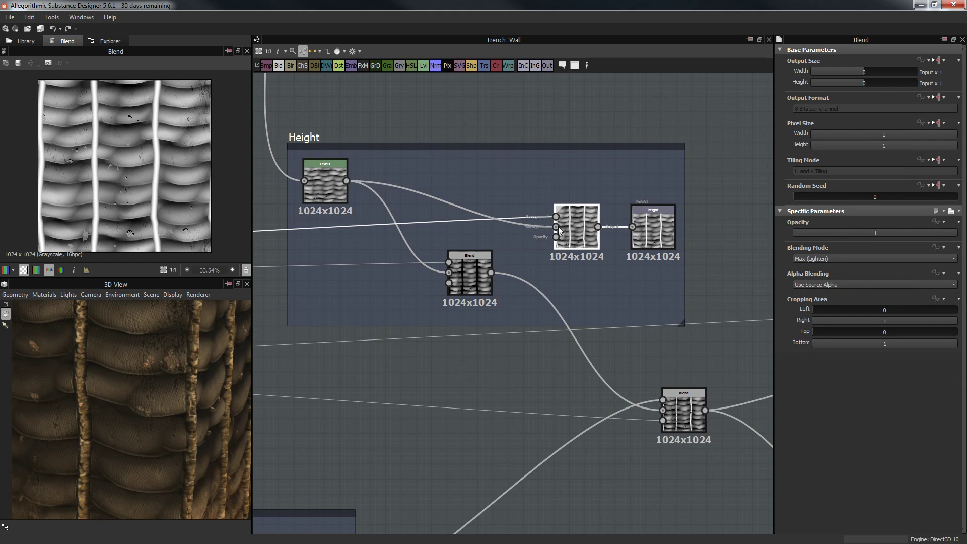
{"action": "left_click_drag", "start_coordinate": [490, 272], "coordinate": [556, 227]}
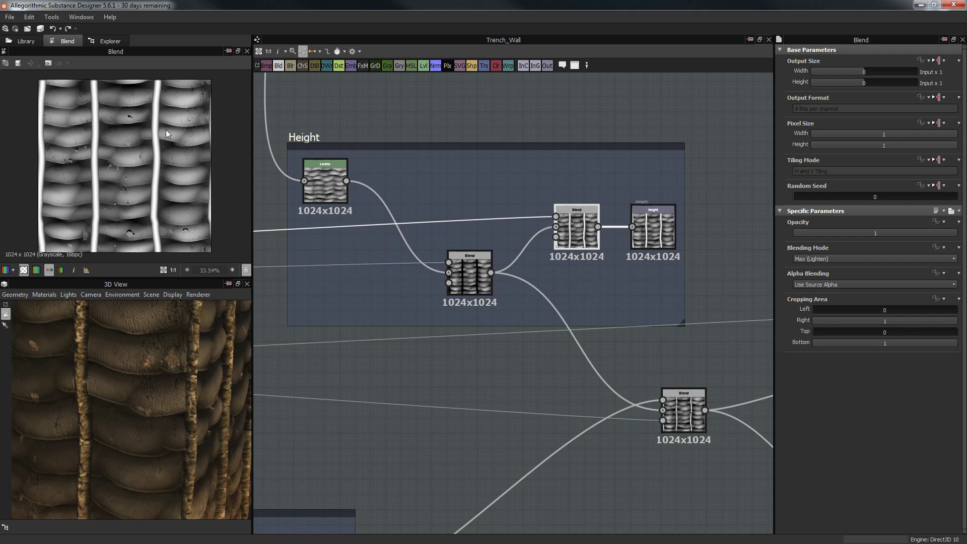
Compare the previews of the Subtract Blend and the Max (Lighten) Blend, examining the edges between branches and wall
{"action": "double_click", "coordinate": [473, 264]}
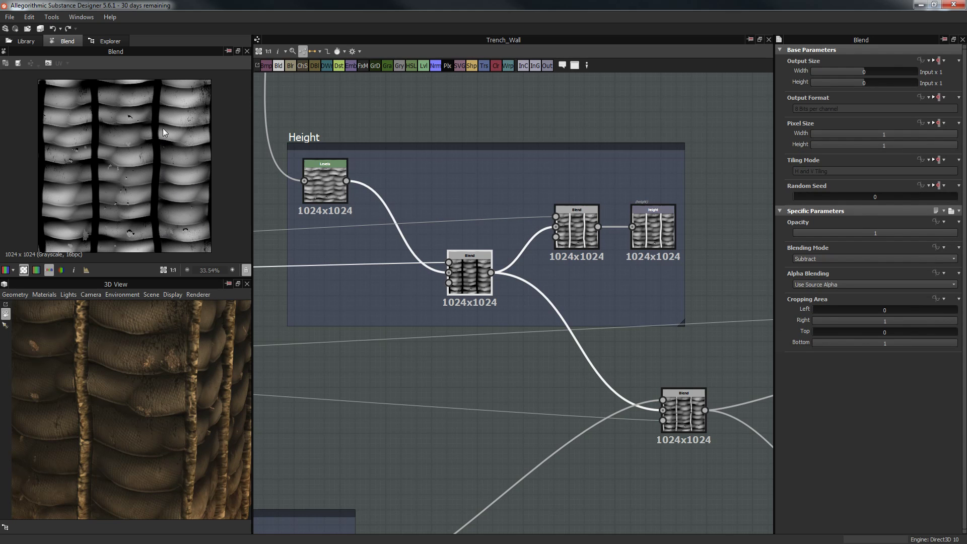
{"action": "double_click", "coordinate": [582, 237]}
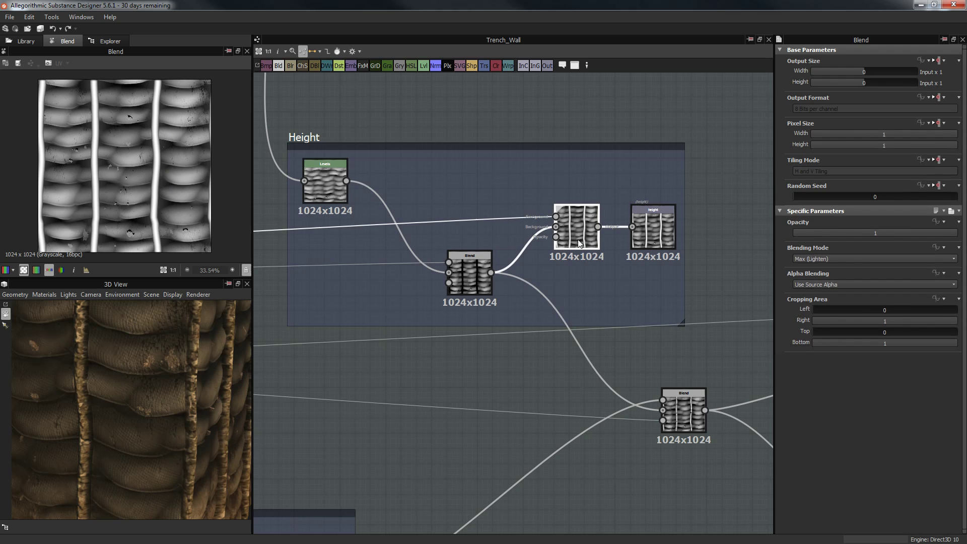
{"action": "scroll", "coordinate": [142, 117], "scroll_direction": "up", "scroll_amount": 3}
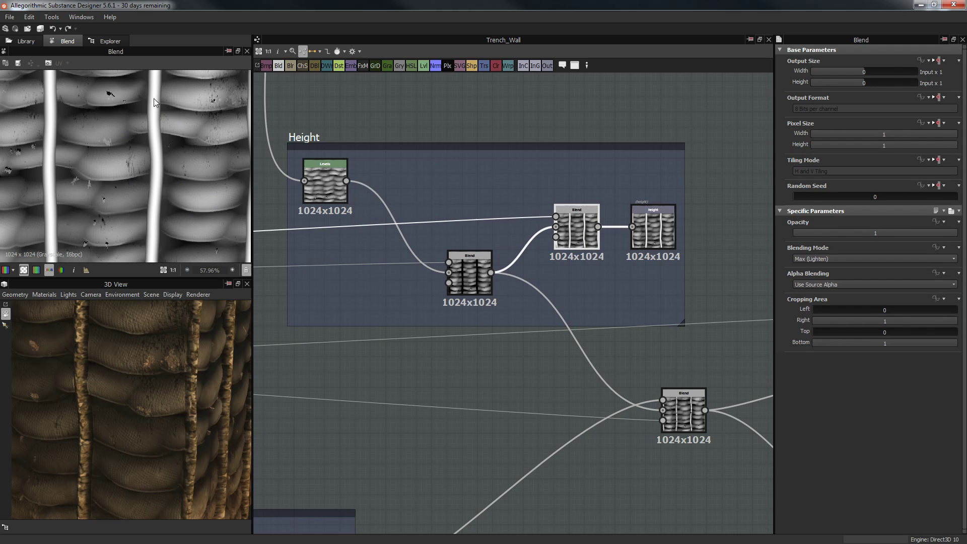
{"action": "scroll", "coordinate": [159, 176], "scroll_direction": "down", "scroll_amount": 3}
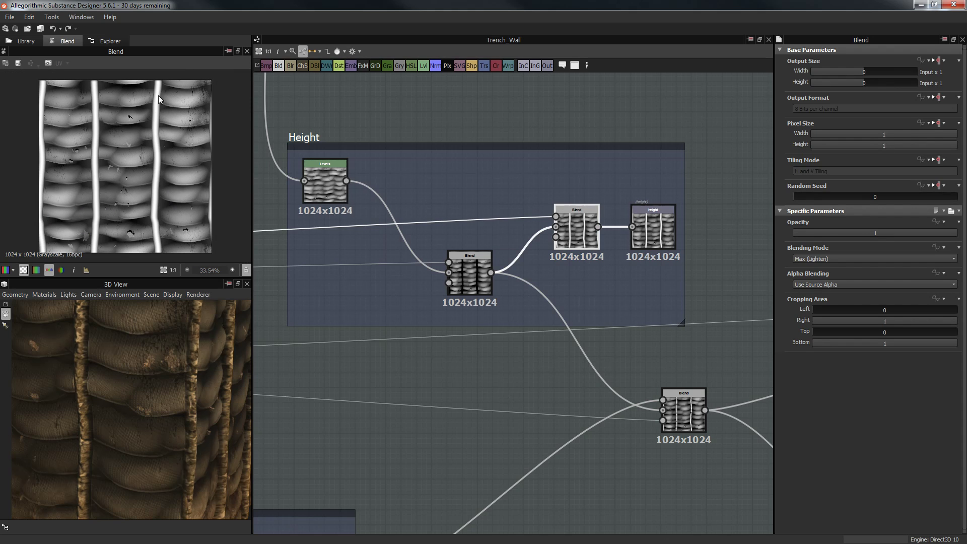
Preview the height output node and examine the branch and wall detail up close
{"action": "double_click", "coordinate": [654, 219]}
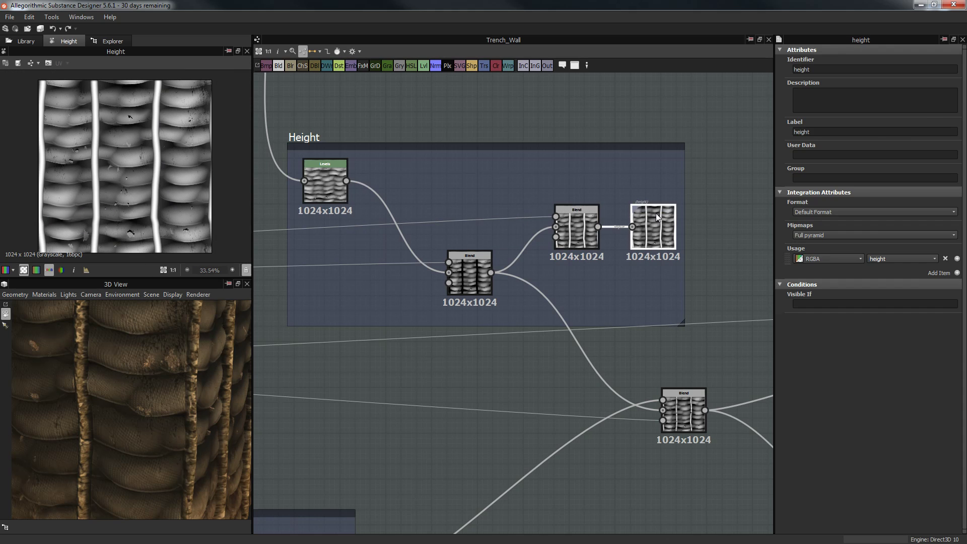
{"action": "scroll", "coordinate": [174, 173], "scroll_direction": "up", "scroll_amount": 1}
{"action": "scroll", "coordinate": [175, 173], "scroll_direction": "up", "scroll_amount": 7}
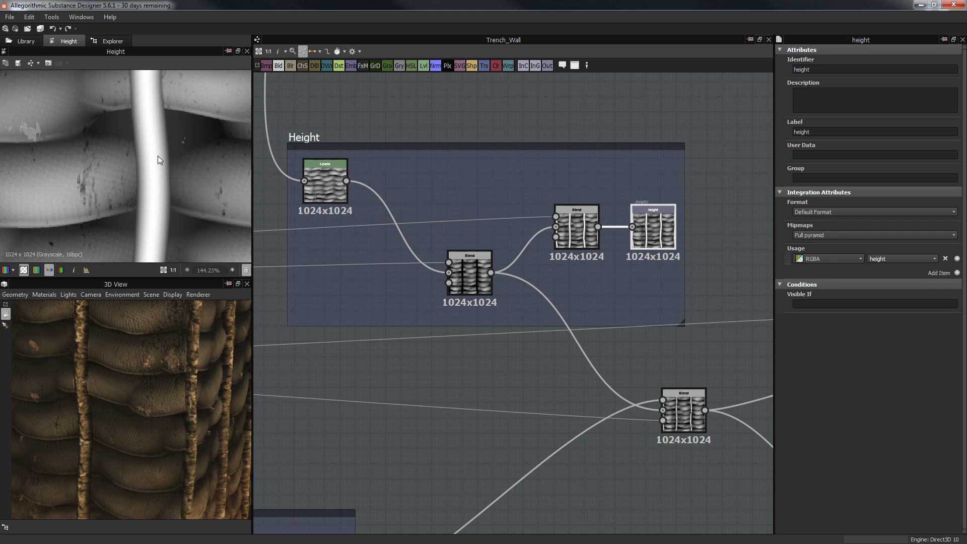
{"action": "scroll", "coordinate": [174, 244], "scroll_direction": "down", "scroll_amount": 5}
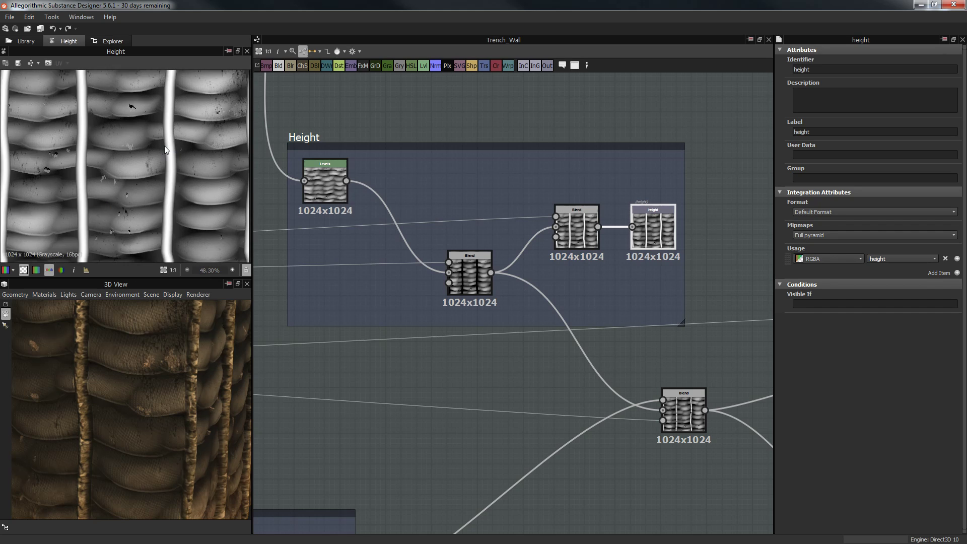
Go to the WB MS frame and preview its Fractal Sum Base node
{"action": "middle_click_drag", "start_coordinate": [551, 336], "coordinate": [536, 301]}
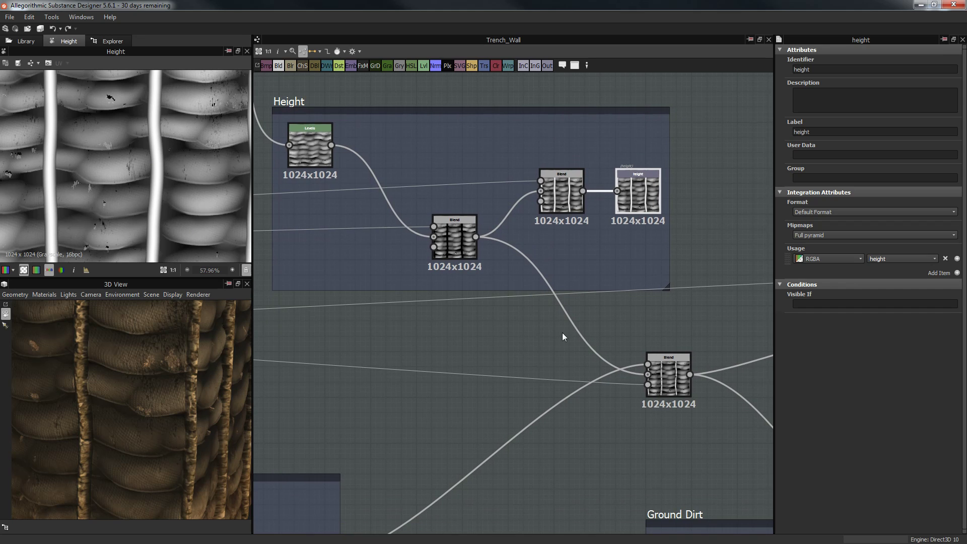
{"action": "middle_click_drag", "start_coordinate": [566, 332], "coordinate": [543, 318]}
{"action": "scroll", "coordinate": [548, 323], "scroll_direction": "down", "scroll_amount": 3}
{"action": "middle_click_drag", "start_coordinate": [673, 252], "coordinate": [801, 166]}
{"action": "middle_click_drag", "start_coordinate": [539, 298], "coordinate": [665, 208]}
{"action": "scroll", "coordinate": [406, 219], "scroll_direction": "up", "scroll_amount": 2}
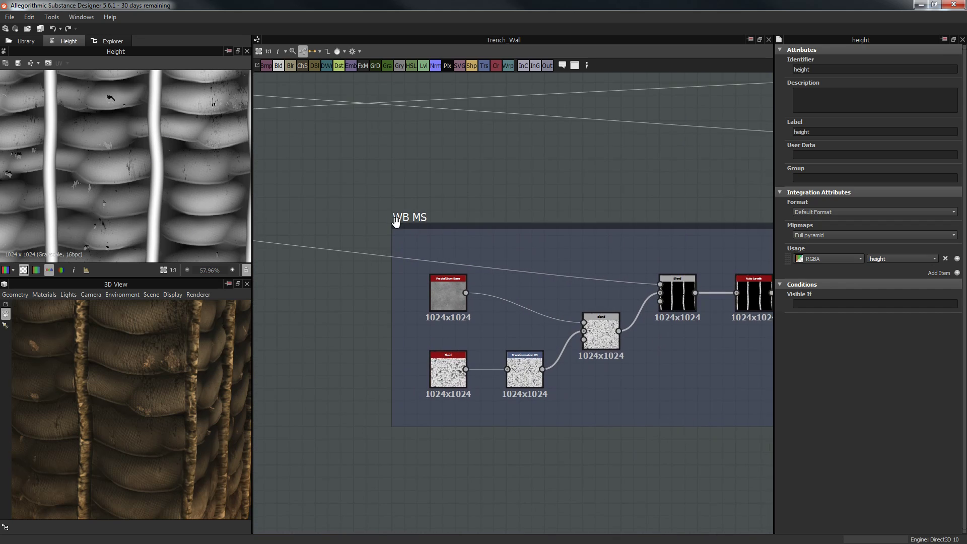
{"action": "middle_click_drag", "start_coordinate": [394, 220], "coordinate": [408, 220]}
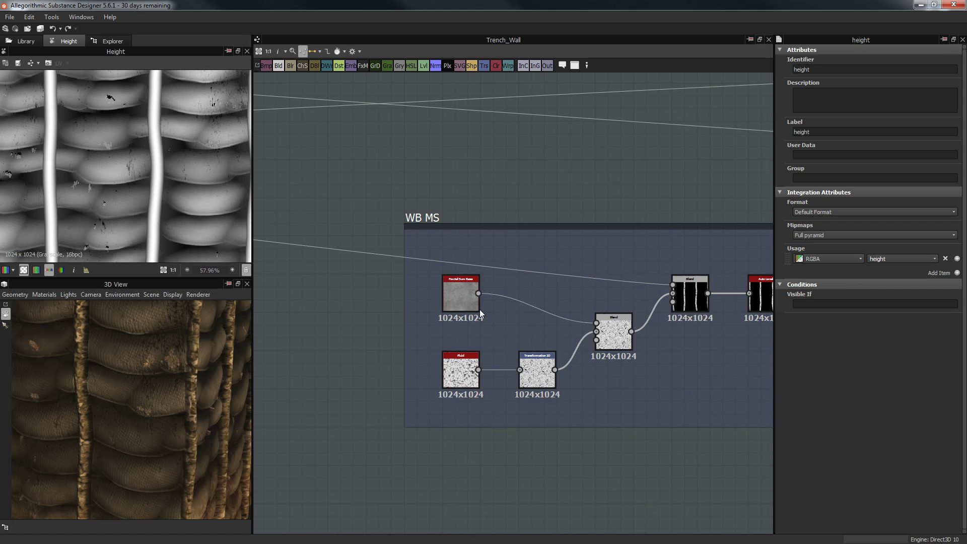
{"action": "scroll", "coordinate": [519, 322], "scroll_direction": "down", "scroll_amount": 2}
{"action": "middle_click_drag", "start_coordinate": [523, 327], "coordinate": [512, 280]}
{"action": "scroll", "coordinate": [513, 280], "scroll_direction": "up", "scroll_amount": 3}
{"action": "double_click", "coordinate": [428, 242]}
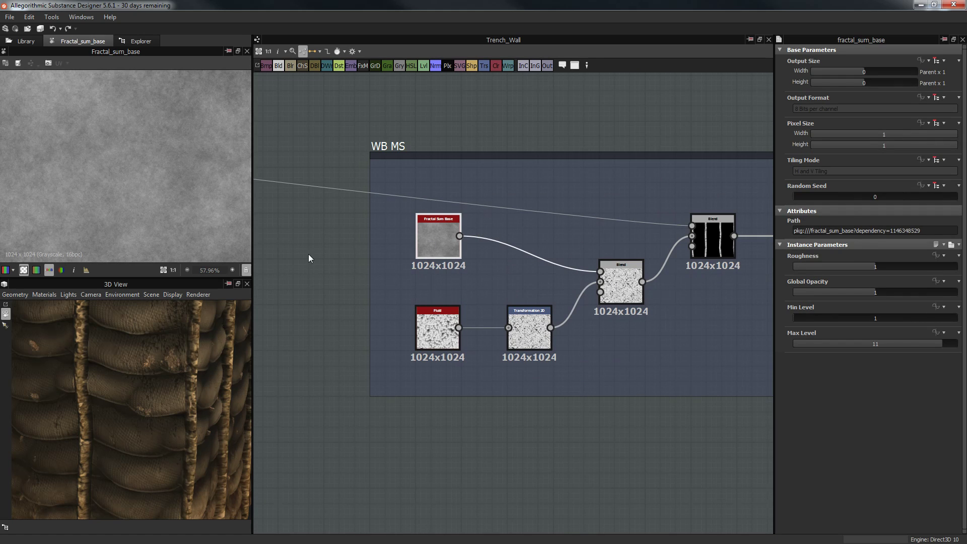
Preview the Fluid node in the WB MS frame and examine the branches on the 3D model
{"action": "scroll", "coordinate": [180, 215], "scroll_direction": "down", "scroll_amount": 2}
{"action": "double_click", "coordinate": [427, 323]}
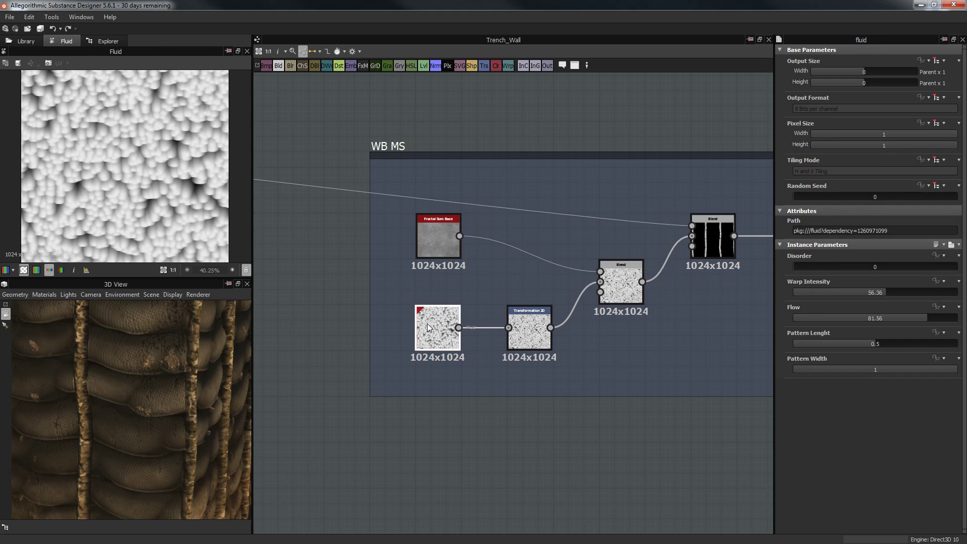
{"action": "scroll", "coordinate": [126, 162], "scroll_direction": "up", "scroll_amount": 1}
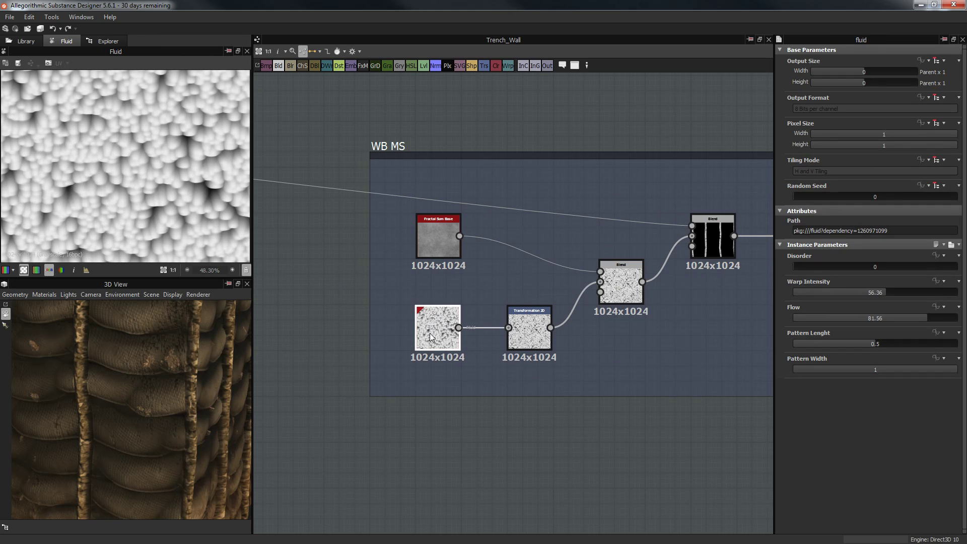
{"action": "scroll", "coordinate": [419, 338], "scroll_direction": "up", "scroll_amount": 3}
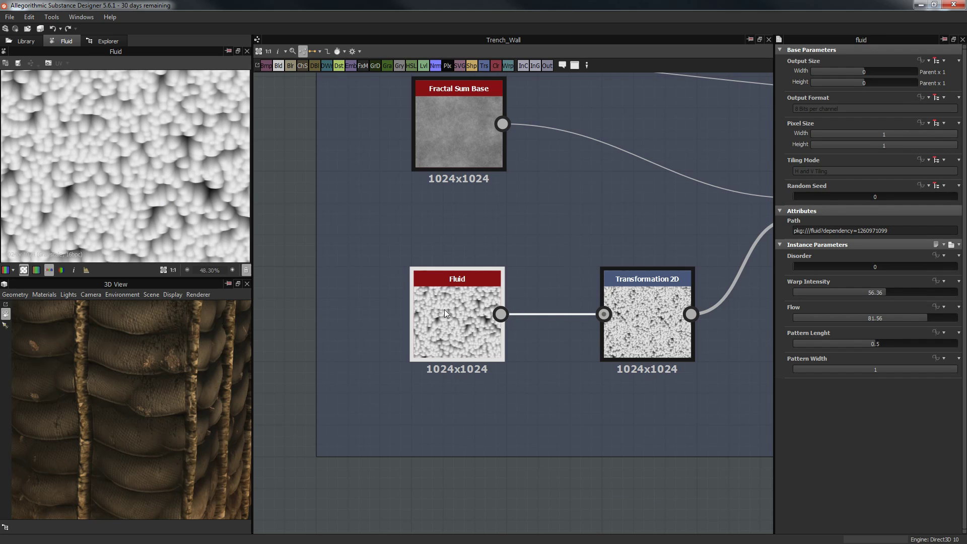
{"action": "left_click_drag", "start_coordinate": [132, 397], "coordinate": [171, 384]}
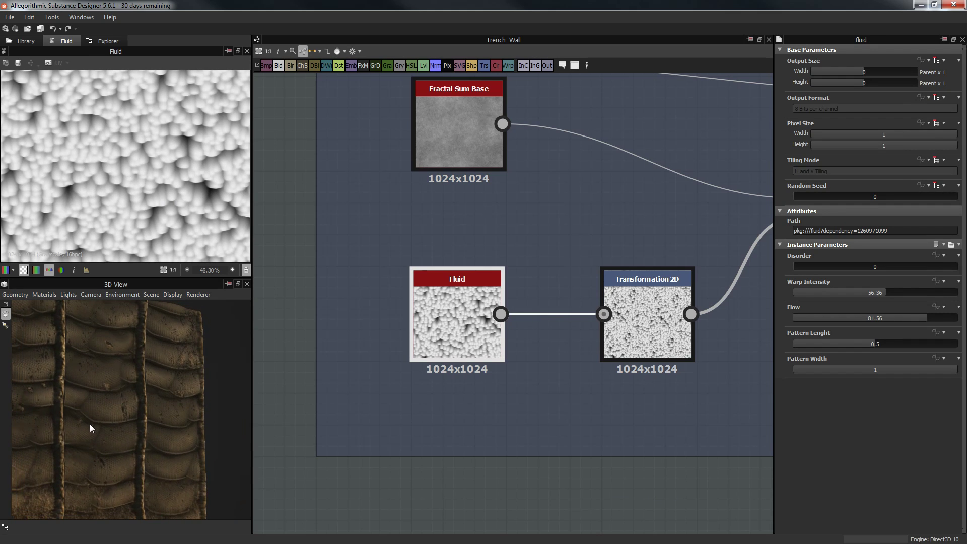
{"action": "left_click_drag", "start_coordinate": [90, 424], "coordinate": [160, 390]}
Preview the Transformation 2D node fed by the Fluid pattern, with its whole transform frame in view
{"action": "middle_click_drag", "start_coordinate": [440, 262], "coordinate": [336, 277]}
{"action": "double_click", "coordinate": [543, 320]}
{"action": "scroll", "coordinate": [134, 185], "scroll_direction": "down", "scroll_amount": 4}
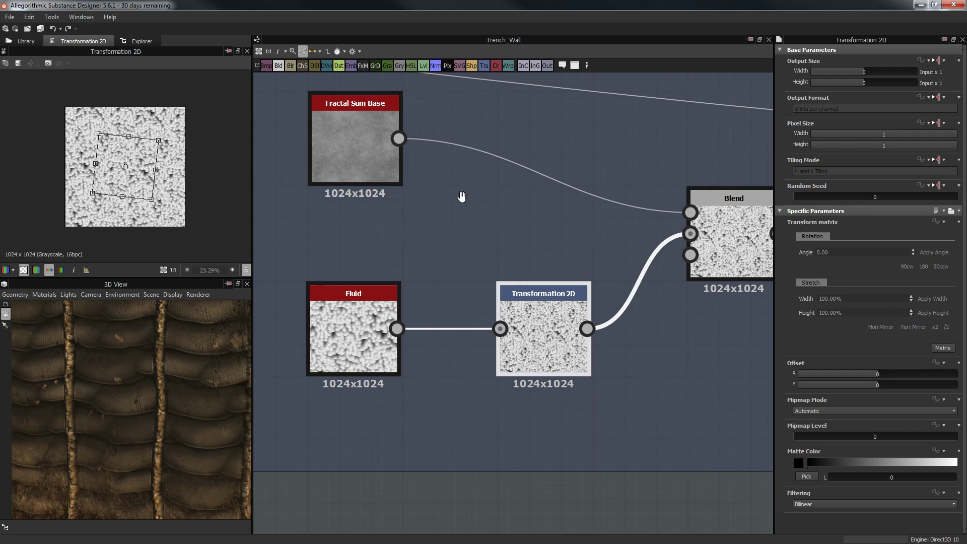
{"action": "middle_click_drag", "start_coordinate": [460, 196], "coordinate": [442, 211]}
{"action": "scroll", "coordinate": [129, 180], "scroll_direction": "up", "scroll_amount": 2}
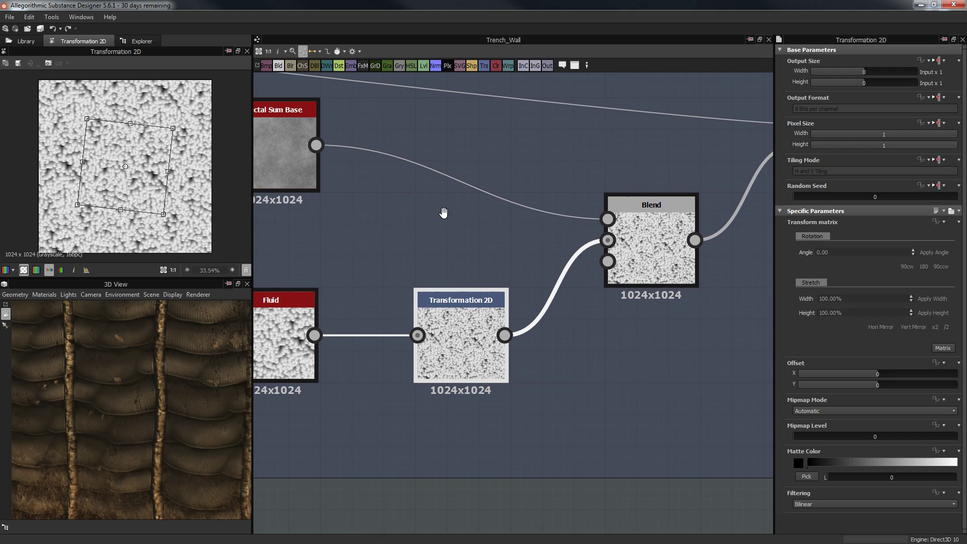
Preview the Overlay Blend of the Fractal Sum Base and transformed Fluid pattern, and examine its surface detail
{"action": "middle_click_drag", "start_coordinate": [627, 227], "coordinate": [566, 226]}
{"action": "double_click", "coordinate": [566, 227]}
{"action": "scroll", "coordinate": [162, 146], "scroll_direction": "up", "scroll_amount": 6}
{"action": "middle_click_drag", "start_coordinate": [491, 153], "coordinate": [583, 216]}
{"action": "scroll", "coordinate": [191, 162], "scroll_direction": "up", "scroll_amount": 2}
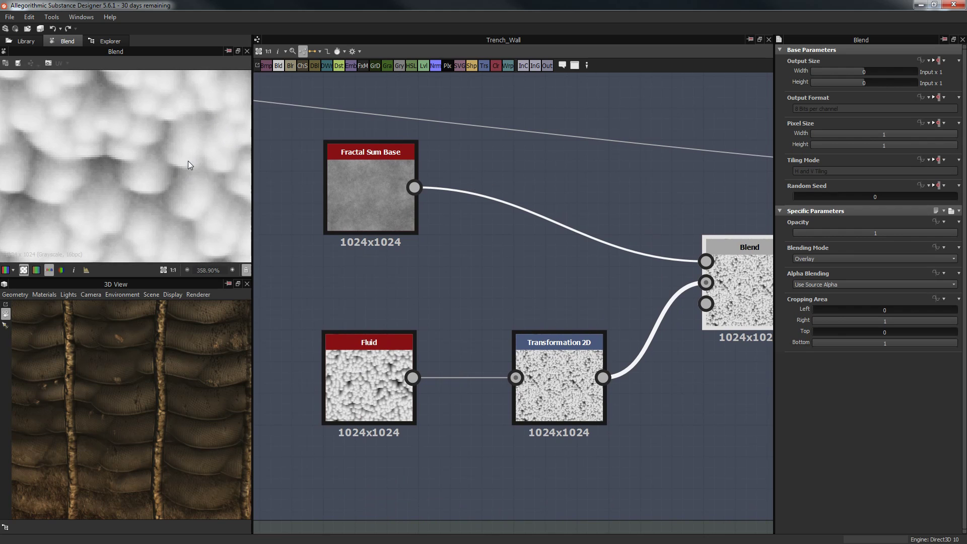
{"action": "scroll", "coordinate": [172, 152], "scroll_direction": "up", "scroll_amount": 5}
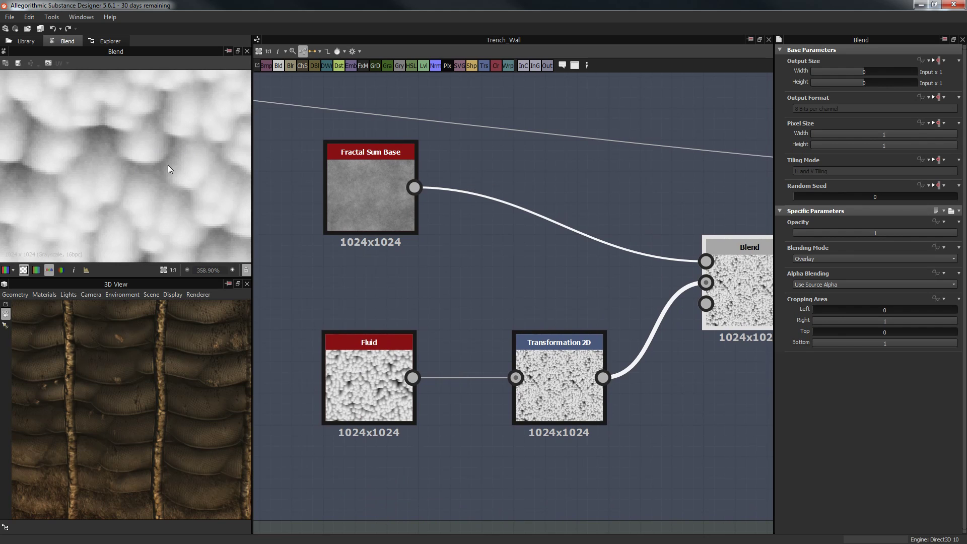
{"action": "scroll", "coordinate": [146, 167], "scroll_direction": "up", "scroll_amount": 4}
{"action": "middle_click_drag", "start_coordinate": [141, 167], "coordinate": [195, 188]}
{"action": "scroll", "coordinate": [149, 176], "scroll_direction": "down", "scroll_amount": 5}
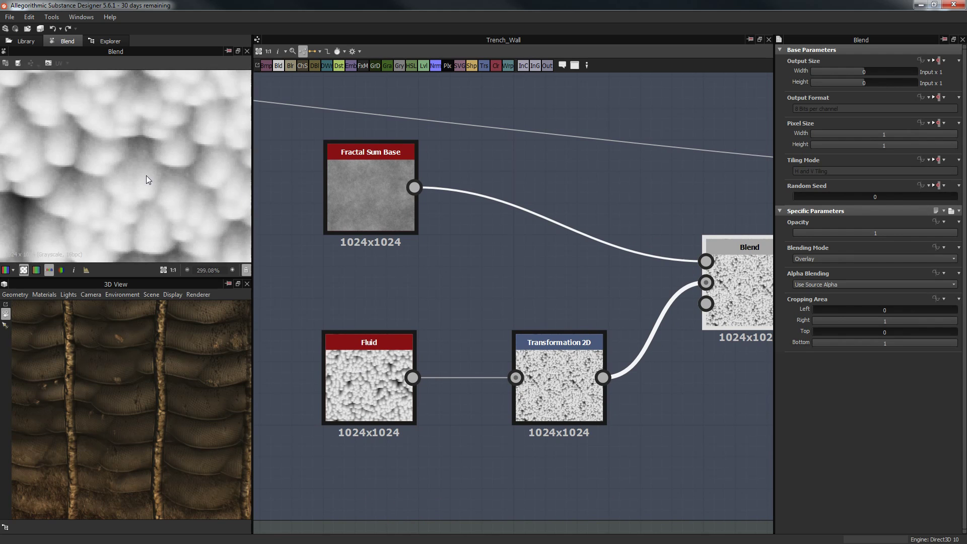
Preview the Multiply Blend in the WB MS frame that masks the bark pattern with the branch shapes
{"action": "middle_click_drag", "start_coordinate": [593, 194], "coordinate": [597, 233]}
{"action": "scroll", "coordinate": [593, 229], "scroll_direction": "down", "scroll_amount": 2}
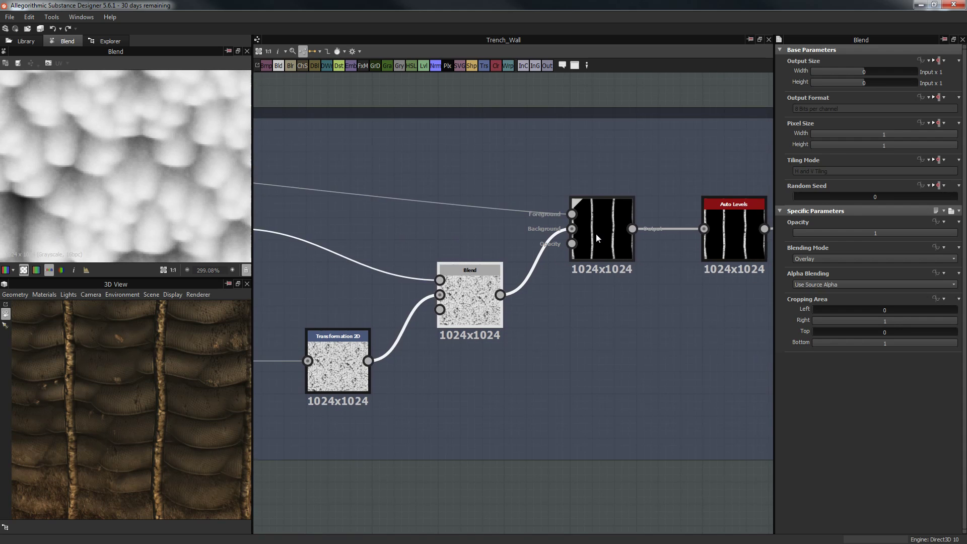
{"action": "double_click", "coordinate": [597, 234]}
{"action": "scroll", "coordinate": [129, 179], "scroll_direction": "down", "scroll_amount": 10}
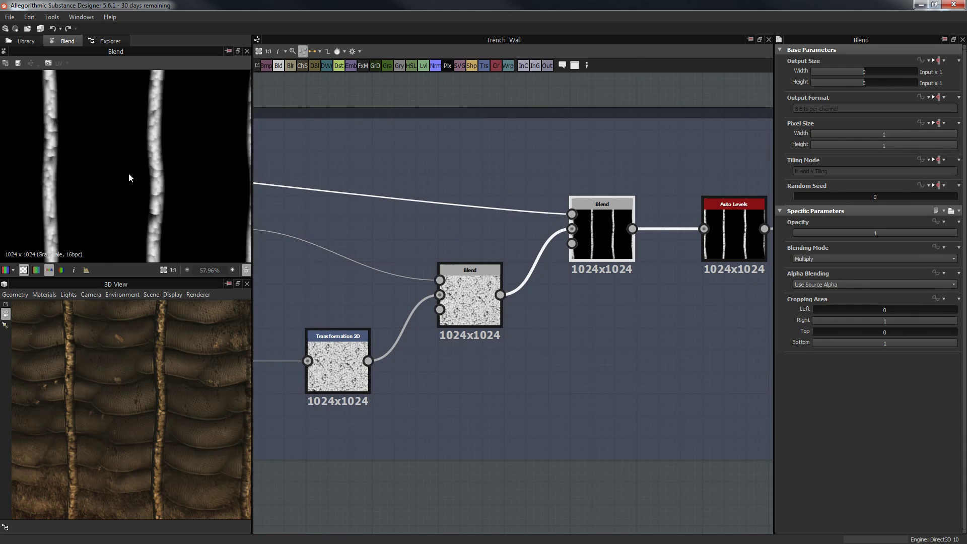
{"action": "middle_click_drag", "start_coordinate": [486, 128], "coordinate": [334, 145]}
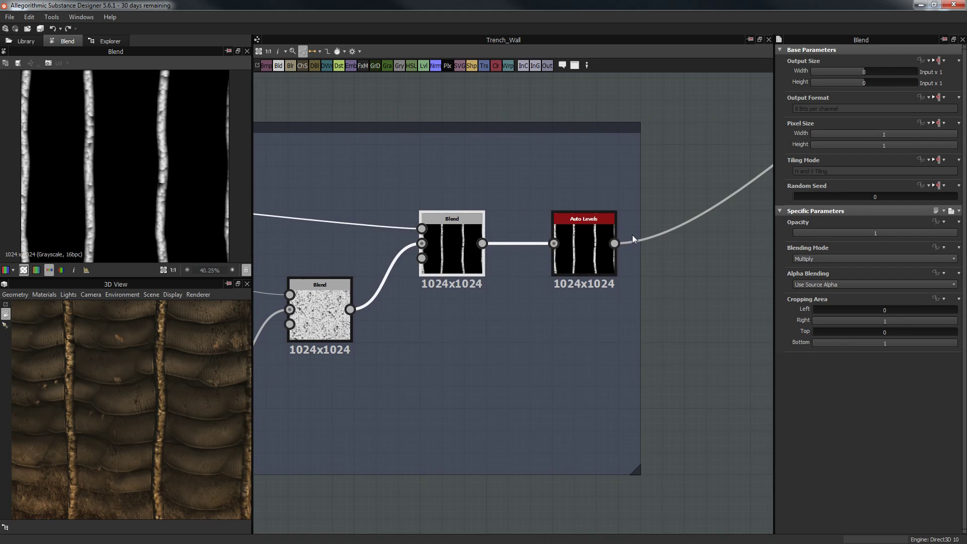
Examine the Auto Levels node's result up close and compare it with the Multiply Blend feeding it
{"action": "double_click", "coordinate": [588, 240]}
{"action": "scroll", "coordinate": [167, 154], "scroll_direction": "up", "scroll_amount": 6}
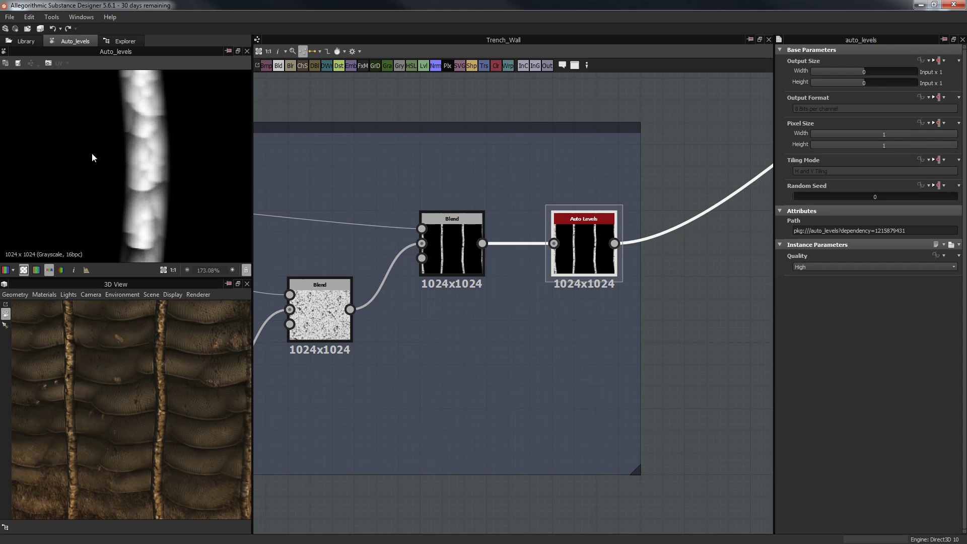
{"action": "double_click", "coordinate": [448, 244]}
{"action": "double_click", "coordinate": [584, 250]}
{"action": "scroll", "coordinate": [584, 182], "scroll_direction": "down", "scroll_amount": 3}
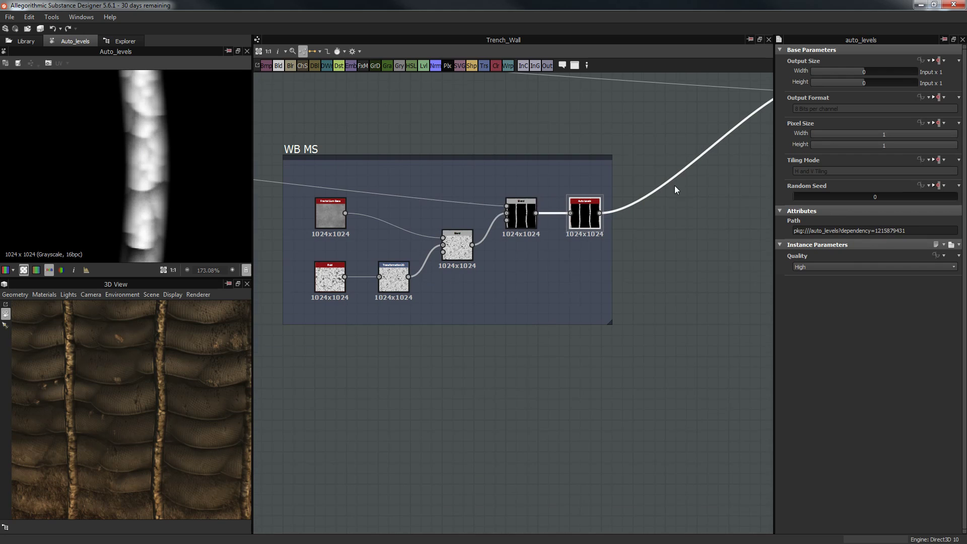
Follow the Auto Levels output to the Copy Blend below the Height frame and preview that node
{"action": "middle_click_drag", "start_coordinate": [604, 214], "coordinate": [547, 259]}
{"action": "scroll", "coordinate": [469, 289], "scroll_direction": "down", "scroll_amount": 2}
{"action": "scroll", "coordinate": [547, 263], "scroll_direction": "up", "scroll_amount": 2}
{"action": "double_click", "coordinate": [572, 233]}
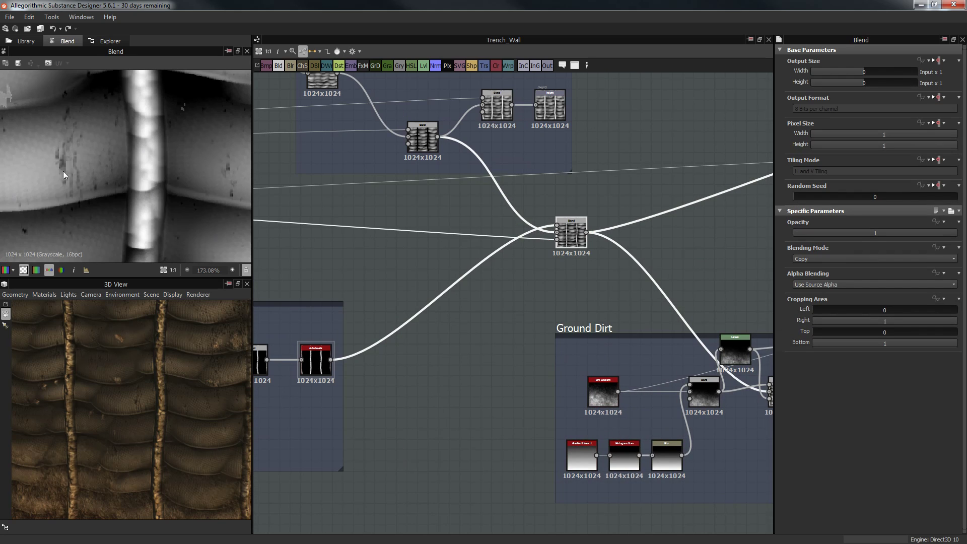
{"action": "scroll", "coordinate": [469, 271], "scroll_direction": "down", "scroll_amount": 3}
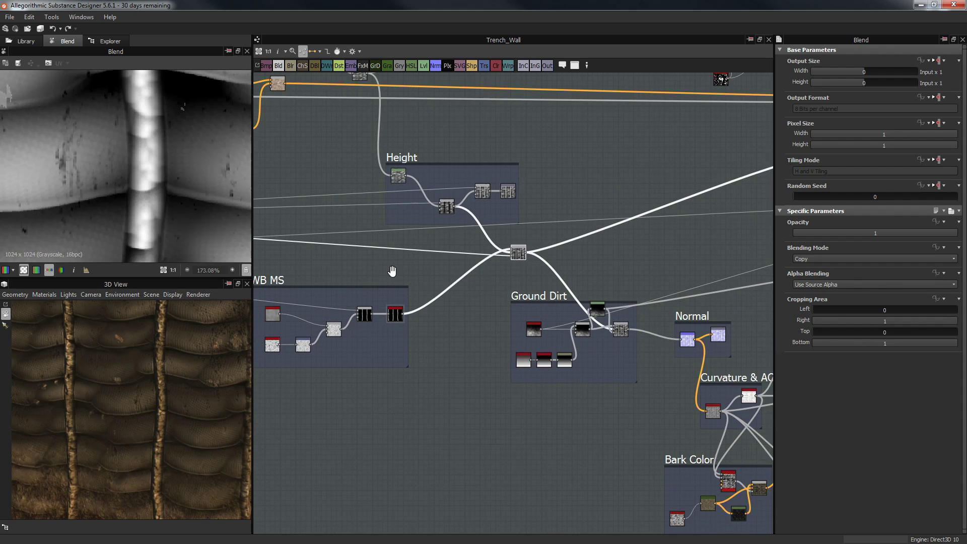
Return to the wood branches frame and move its output Blend node slightly down
{"action": "middle_click_drag", "start_coordinate": [391, 270], "coordinate": [717, 269]}
{"action": "middle_click_drag", "start_coordinate": [359, 250], "coordinate": [701, 266]}
{"action": "scroll", "coordinate": [589, 259], "scroll_direction": "up", "scroll_amount": 3}
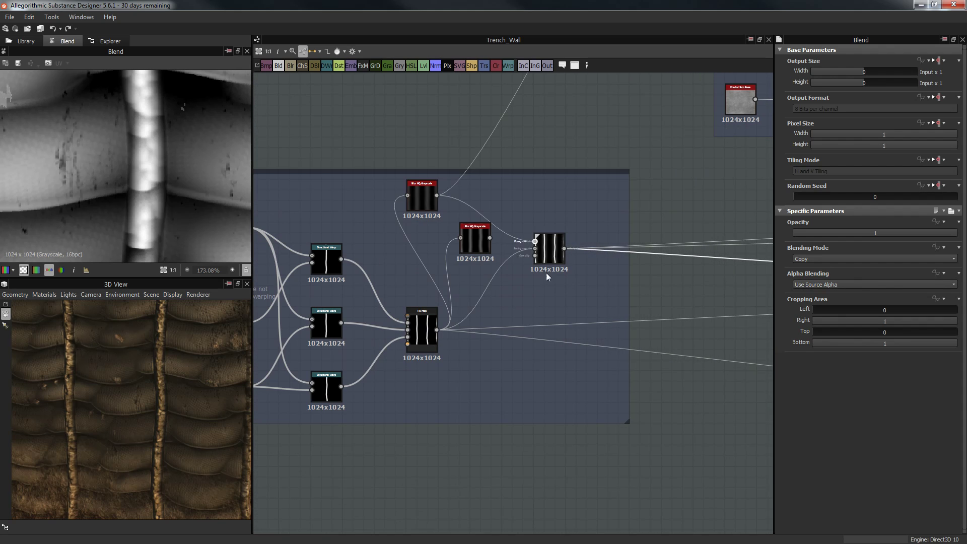
{"action": "mouse_move", "coordinate": [548, 254]}
{"action": "left_mouse_down"}
{"action": "mouse_move", "coordinate": [549, 280]}
{"action": "mouse_move", "coordinate": [549, 265]}
{"action": "left_mouse_up"}
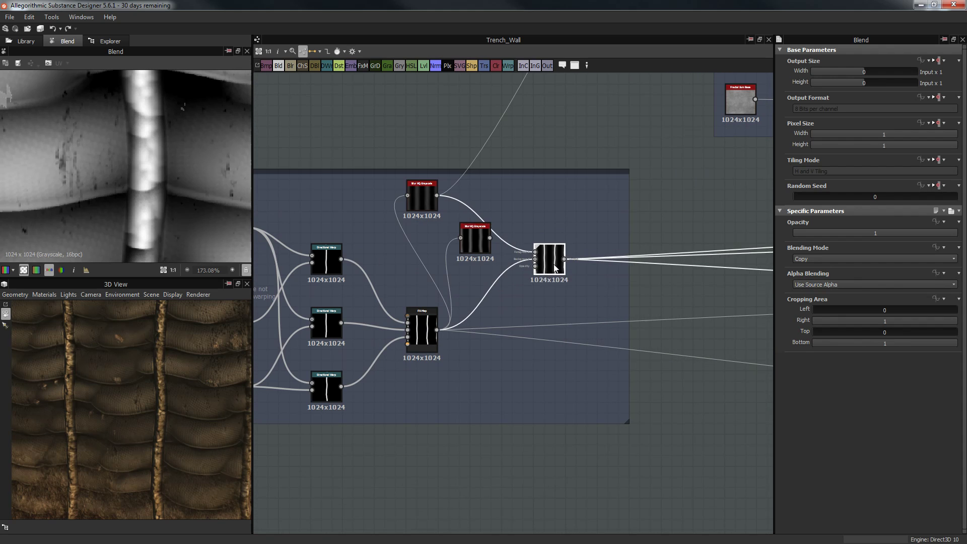
Try connecting the wood branches FX-Map output to the opacity input of the Copy Blend below the Height frame
{"action": "scroll", "coordinate": [646, 291], "scroll_direction": "down", "scroll_amount": 3}
{"action": "middle_click_drag", "start_coordinate": [647, 297], "coordinate": [492, 289]}
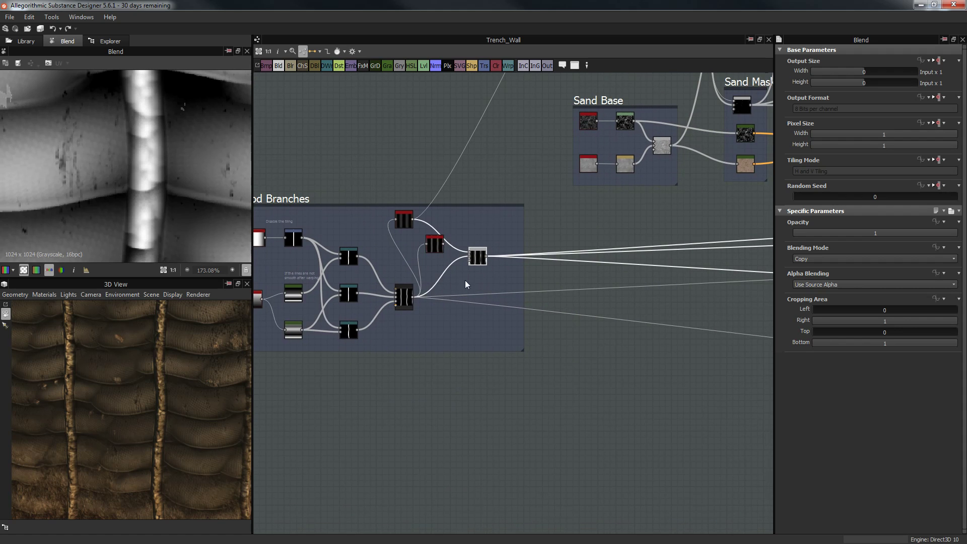
{"action": "scroll", "coordinate": [464, 281], "scroll_direction": "up", "scroll_amount": 2}
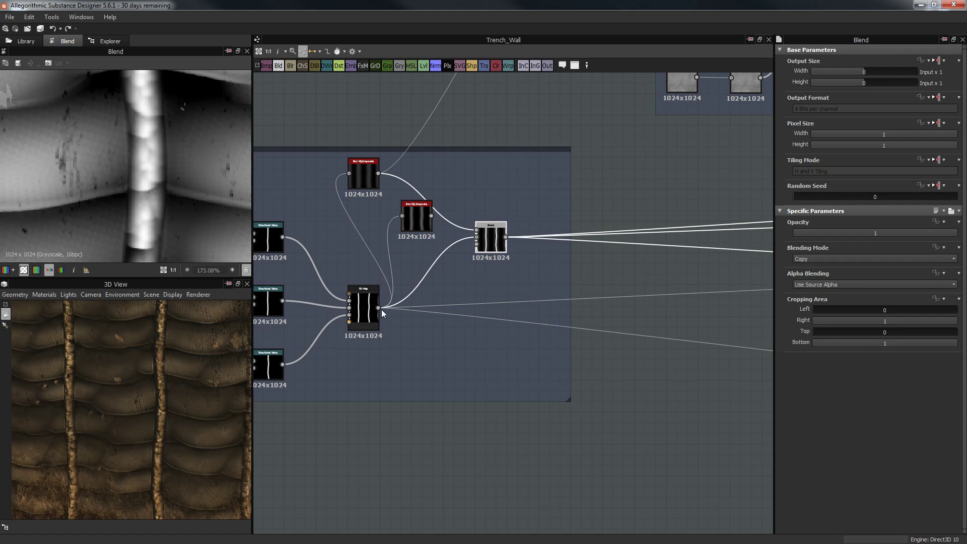
{"action": "left_click", "coordinate": [380, 308]}
{"action": "middle_click_drag", "start_coordinate": [677, 304], "coordinate": [406, 300]}
{"action": "middle_click_drag", "start_coordinate": [655, 310], "coordinate": [319, 285]}
{"action": "middle_click_drag", "start_coordinate": [689, 301], "coordinate": [342, 296]}
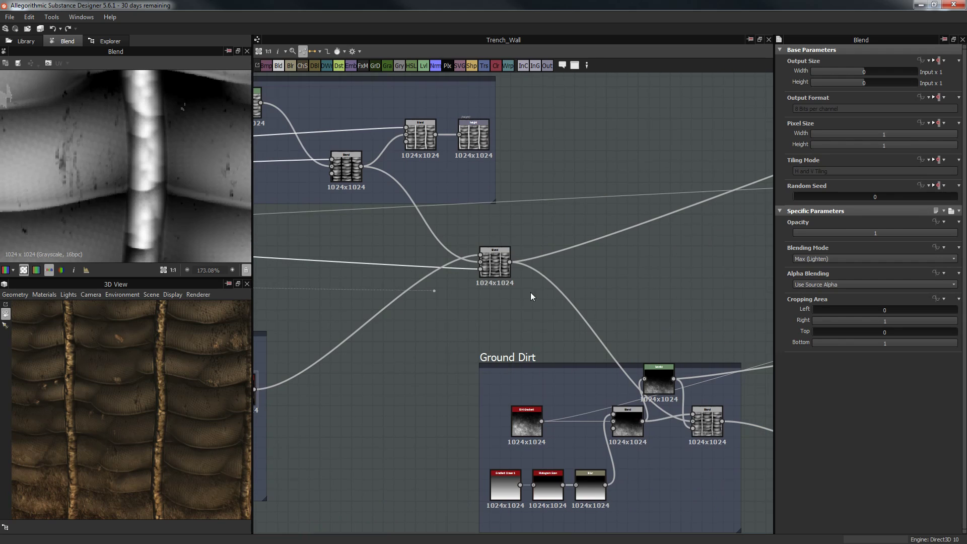
{"action": "left_click", "coordinate": [486, 274]}
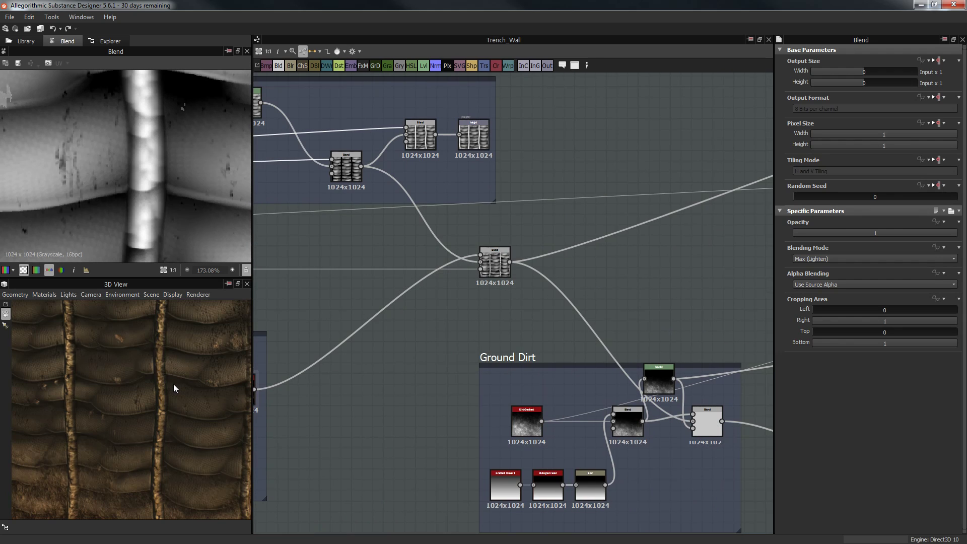
Inspect the rewired mask's effect on the wall up close in the 3D view and undo the connection change
{"action": "middle_click_drag", "start_coordinate": [180, 384], "coordinate": [200, 379]}
{"action": "right_click_drag", "start_coordinate": [200, 379], "coordinate": [211, 363]}
{"action": "key", "text": "ctrl+z"}
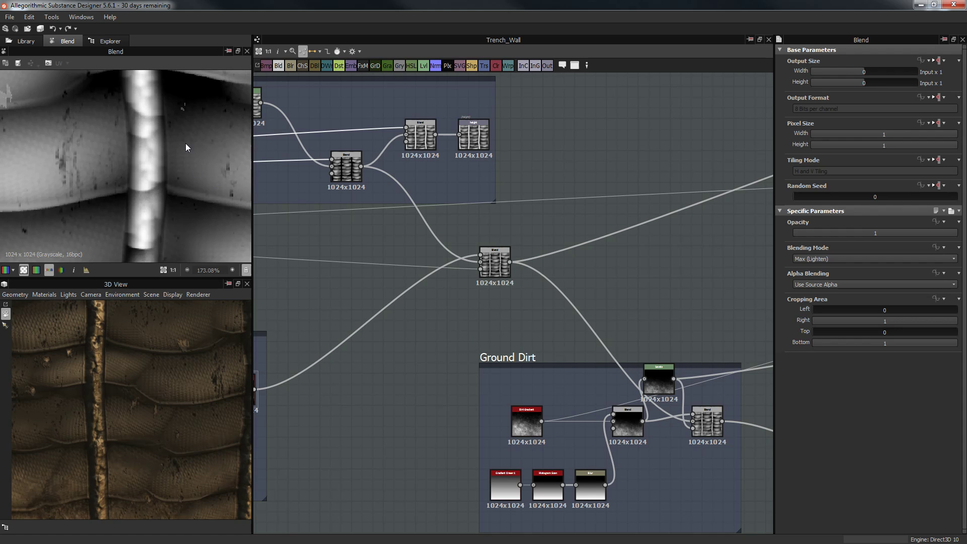
Examine the preview of the Copy Blend below the Height frame, both in close-up and as a whole
{"action": "scroll", "coordinate": [181, 148], "scroll_direction": "down", "scroll_amount": 1}
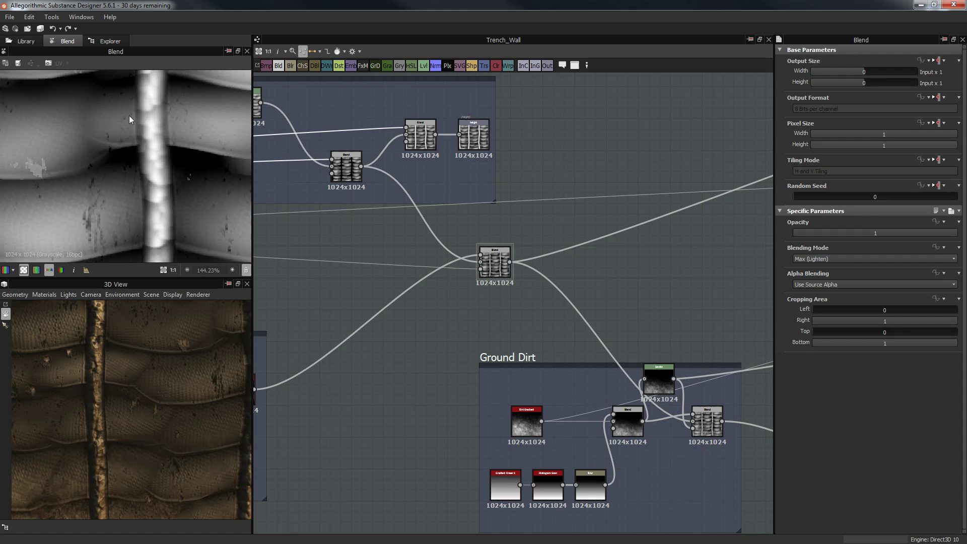
{"action": "scroll", "coordinate": [129, 121], "scroll_direction": "down", "scroll_amount": 2}
{"action": "middle_click_drag", "start_coordinate": [132, 166], "coordinate": [136, 203]}
{"action": "middle_click_drag", "start_coordinate": [142, 124], "coordinate": [136, 214]}
{"action": "middle_click_drag", "start_coordinate": [141, 108], "coordinate": [136, 176]}
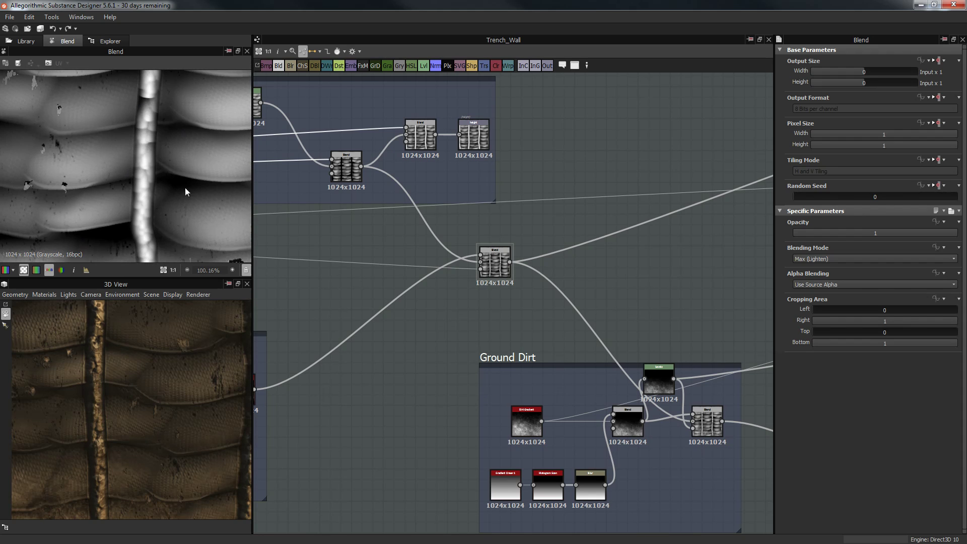
{"action": "middle_click_drag", "start_coordinate": [494, 269], "coordinate": [491, 197]}
{"action": "left_click", "coordinate": [491, 196]}
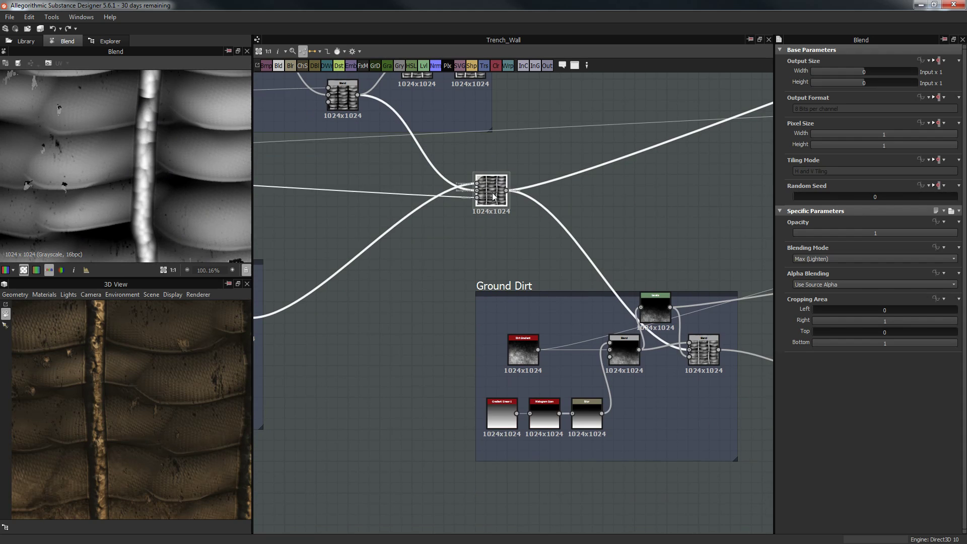
{"action": "scroll", "coordinate": [156, 169], "scroll_direction": "down", "scroll_amount": 6}
{"action": "scroll", "coordinate": [146, 169], "scroll_direction": "down", "scroll_amount": 1}
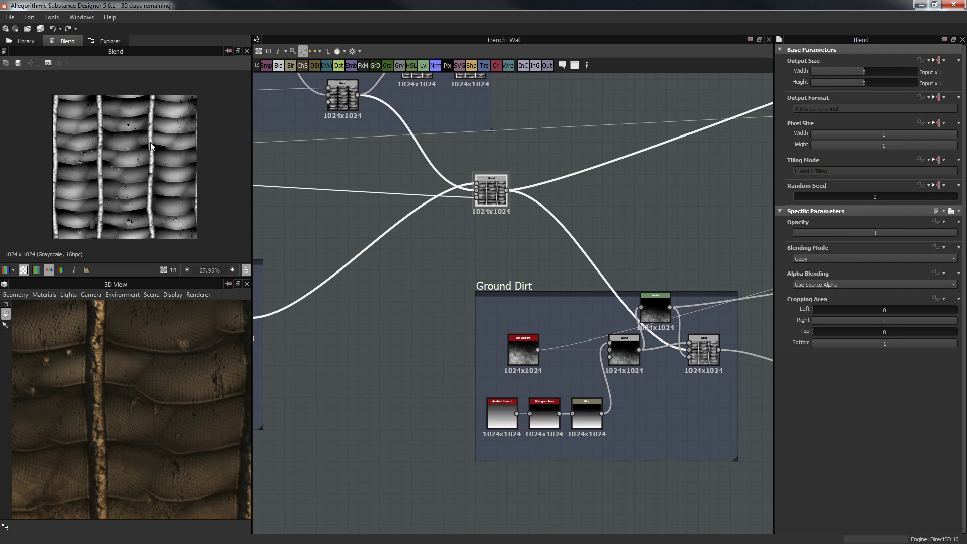
Move the Levels node up out of the Ground Dirt frame so that its connections are readable
{"action": "middle_click_drag", "start_coordinate": [564, 269], "coordinate": [520, 253]}
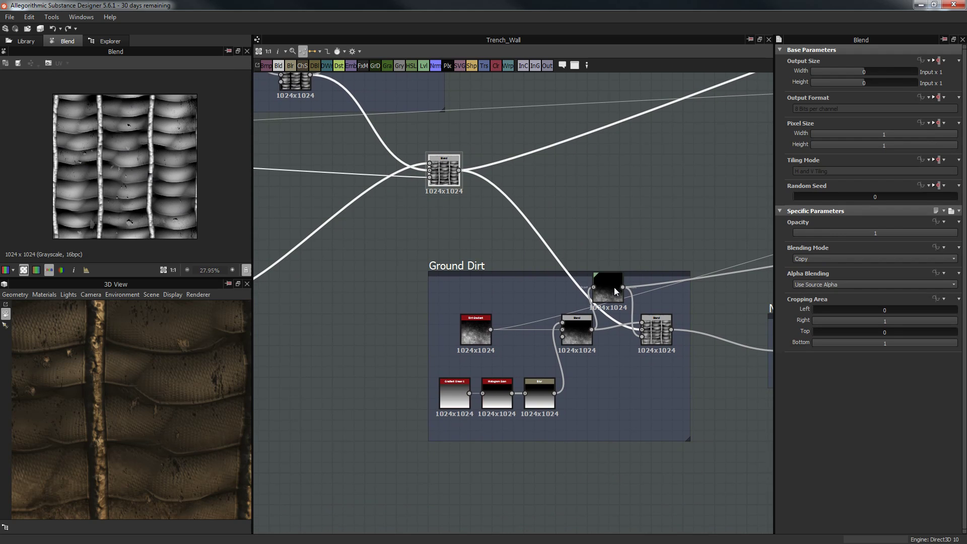
{"action": "left_click_drag", "start_coordinate": [609, 284], "coordinate": [642, 224]}
{"action": "scroll", "coordinate": [628, 251], "scroll_direction": "up", "scroll_amount": 2}
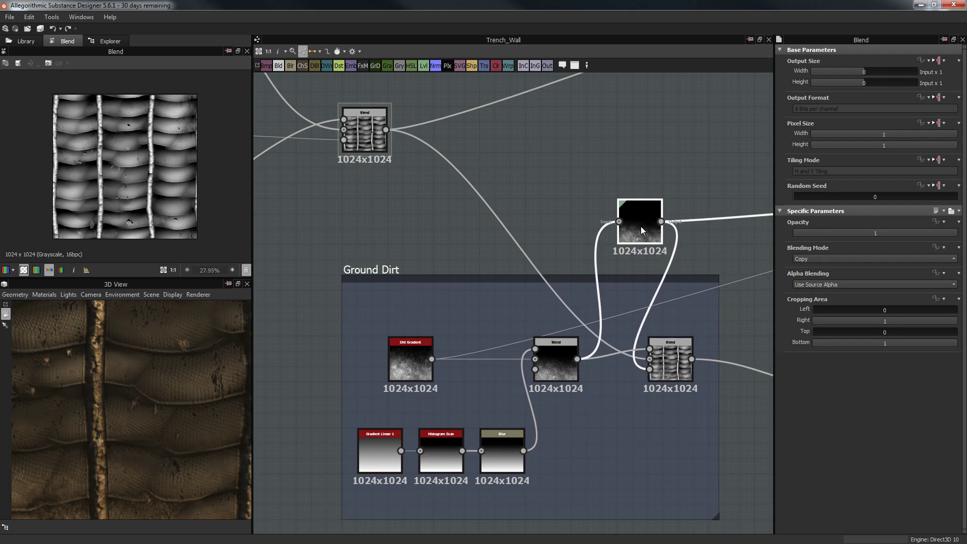
Examine the ground dirt along the lower edge of the wall from several angles in the 3D view
{"action": "mouse_move", "coordinate": [125, 388]}
{"action": "left_mouse_down"}
{"action": "mouse_move", "coordinate": [153, 354]}
{"action": "mouse_move", "coordinate": [181, 347]}
{"action": "mouse_move", "coordinate": [138, 373]}
{"action": "left_mouse_up"}
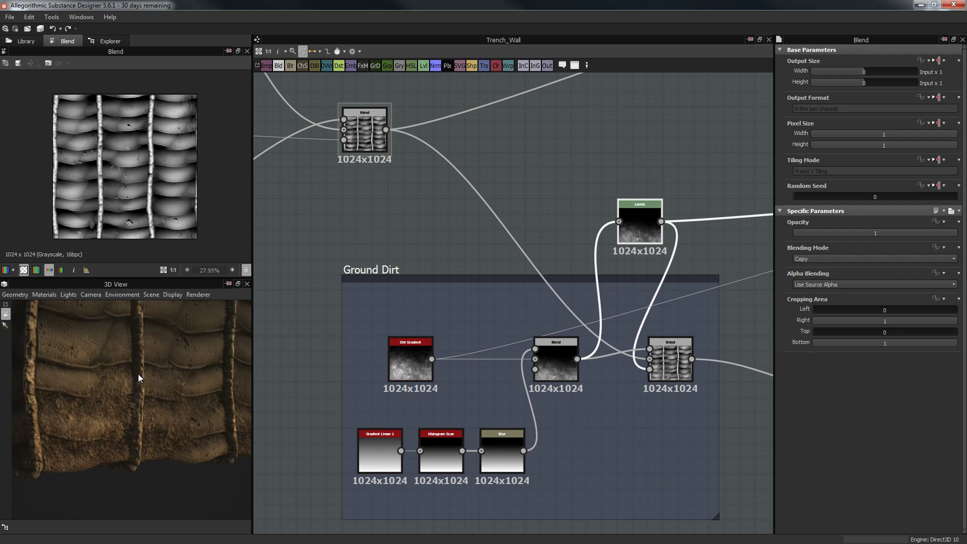
{"action": "left_click_drag", "start_coordinate": [179, 428], "coordinate": [237, 439]}
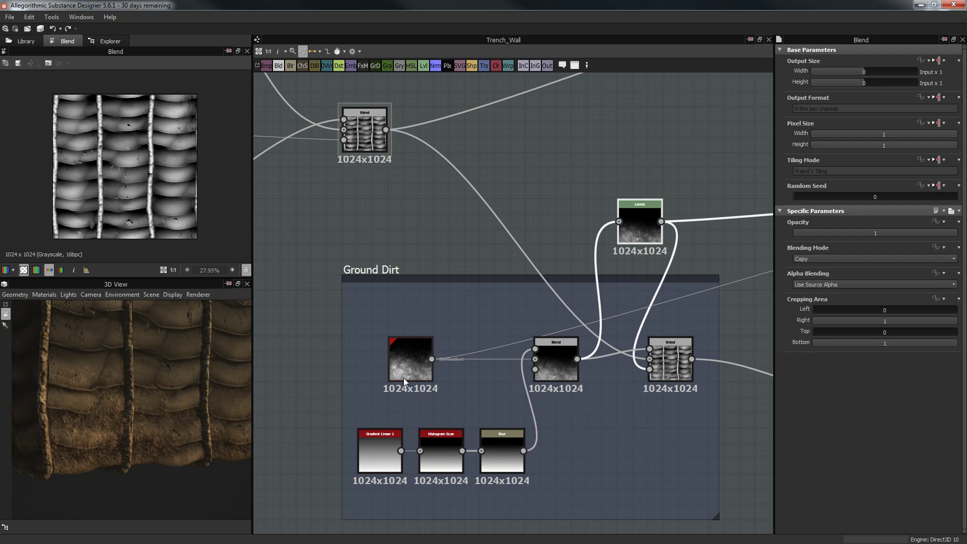
{"action": "left_click_drag", "start_coordinate": [141, 428], "coordinate": [109, 418]}
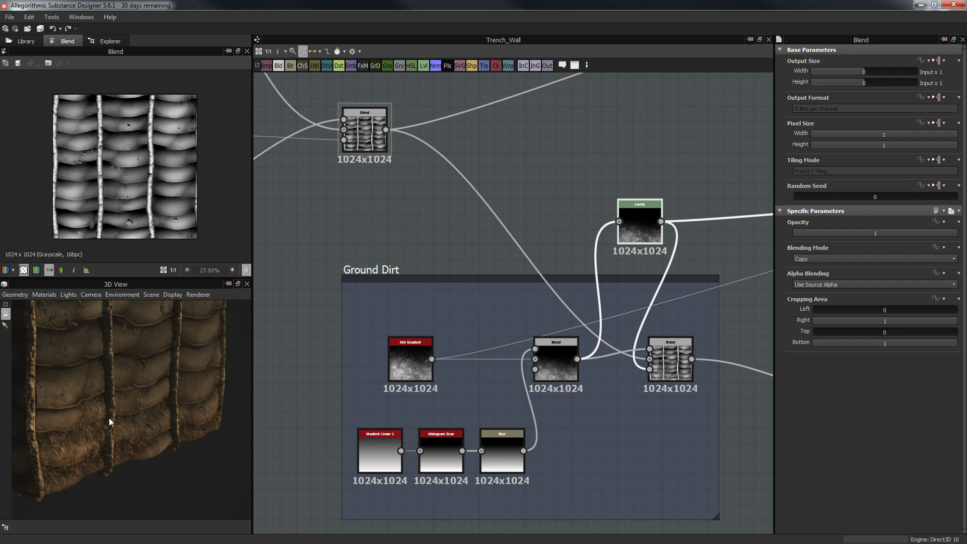
Preview the Gradient Linear 1, Histogram Scan and Blur nodes in the Ground Dirt frame and compare the last two
{"action": "middle_click_drag", "start_coordinate": [461, 311], "coordinate": [460, 284]}
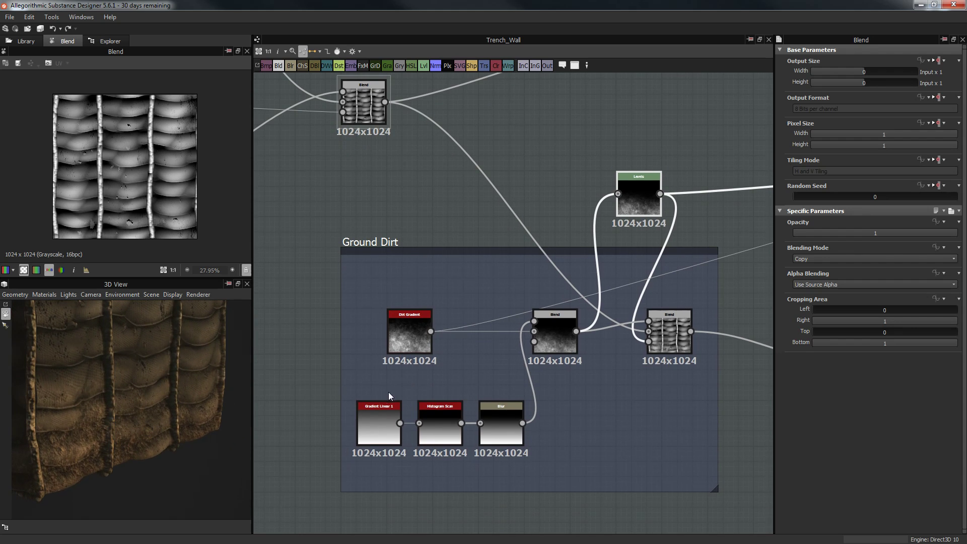
{"action": "left_click", "coordinate": [370, 415]}
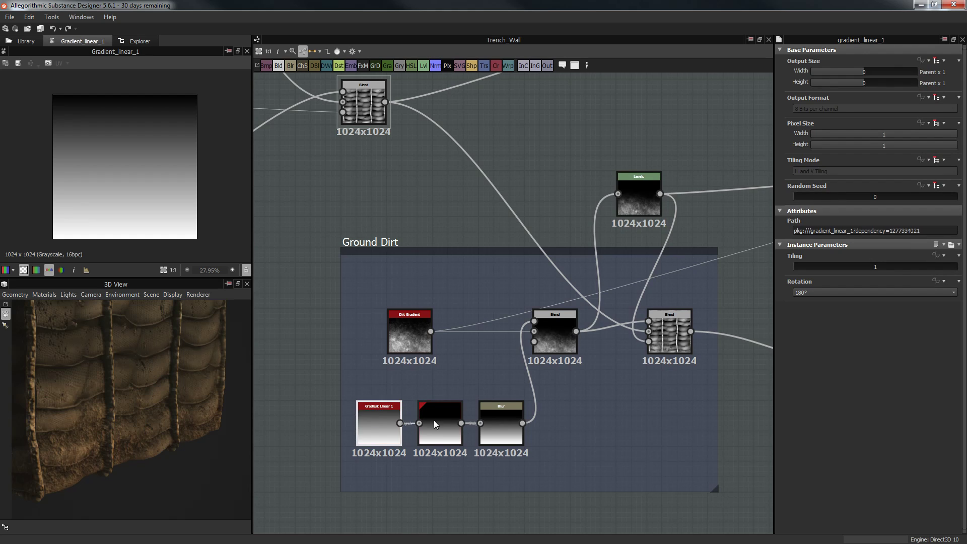
{"action": "left_click", "coordinate": [444, 432]}
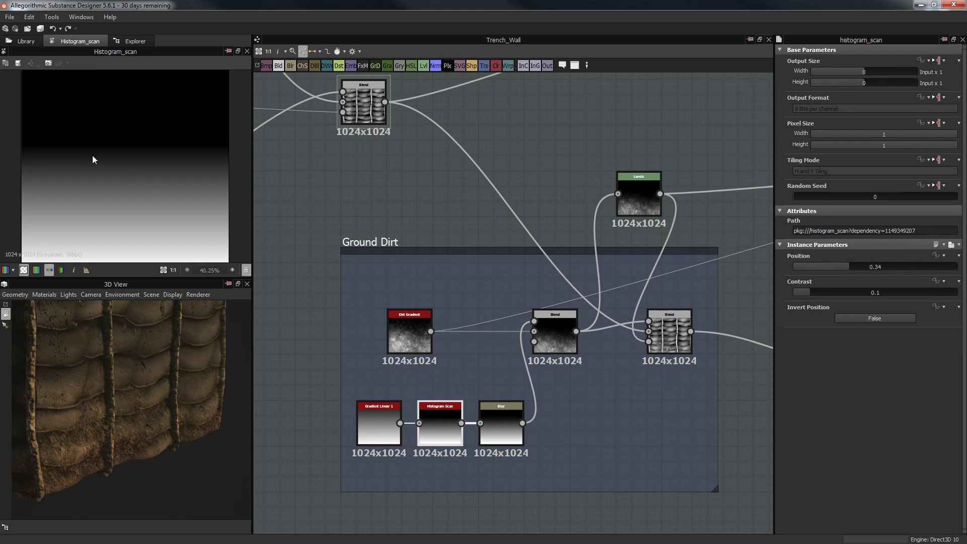
{"action": "left_click", "coordinate": [501, 428]}
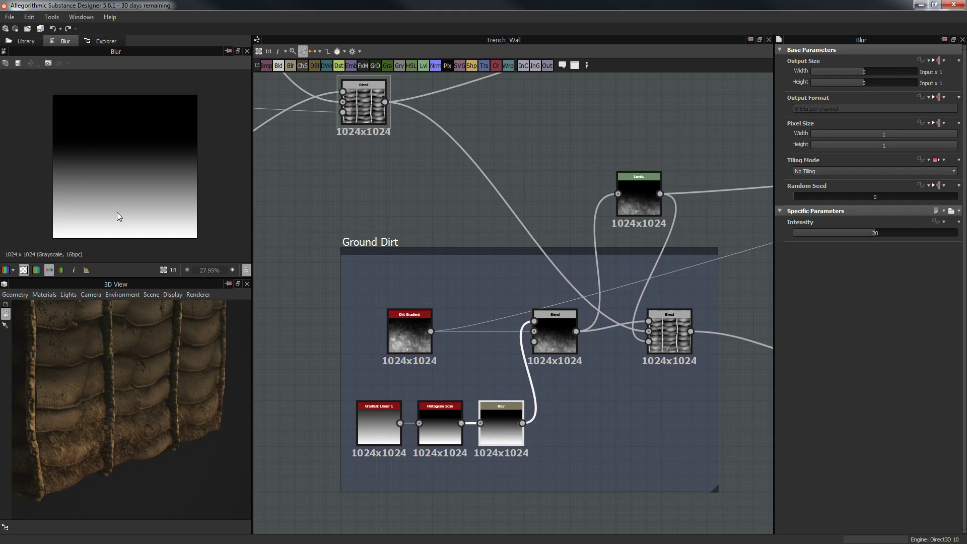
{"action": "scroll", "coordinate": [92, 186], "scroll_direction": "up", "scroll_amount": 2}
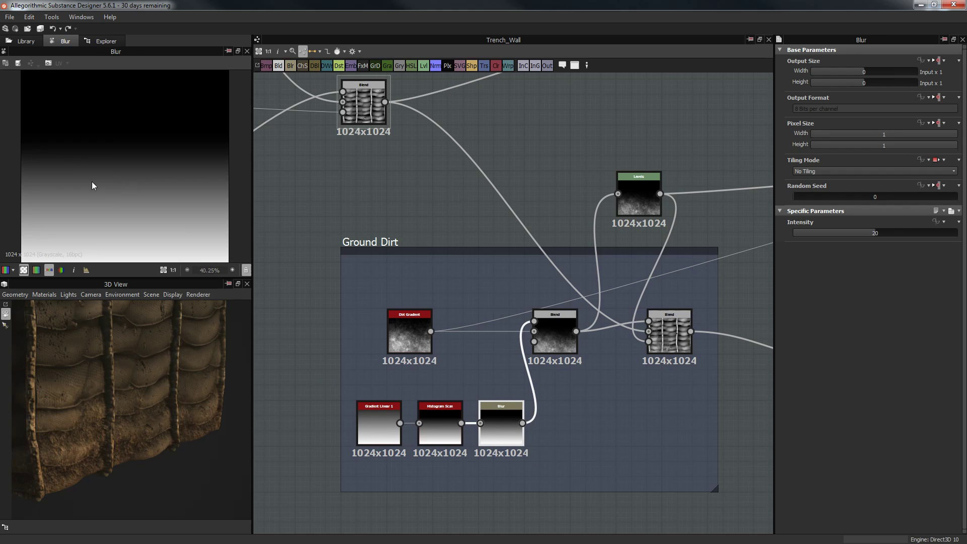
{"action": "left_click", "coordinate": [445, 428]}
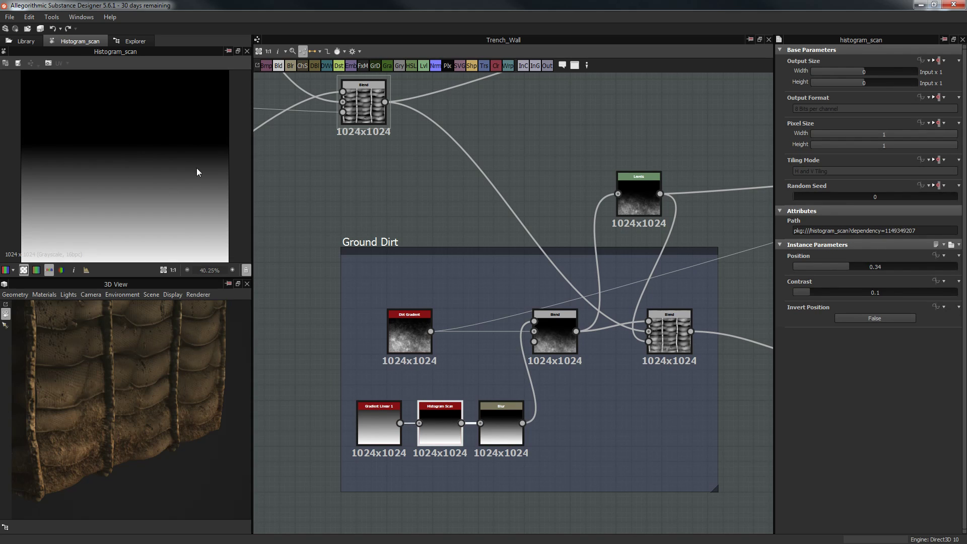
{"action": "left_click", "coordinate": [490, 425]}
Preview the Dirt Gradient, the Multiply Blend that masks it and the Max (Lighten) Blend that adds it to the height
{"action": "left_click", "coordinate": [404, 348]}
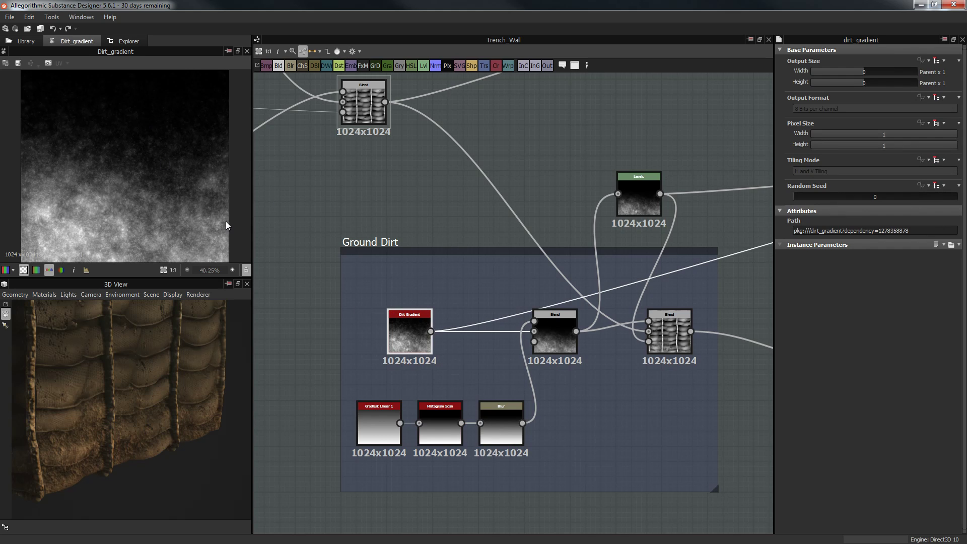
{"action": "left_click", "coordinate": [552, 334]}
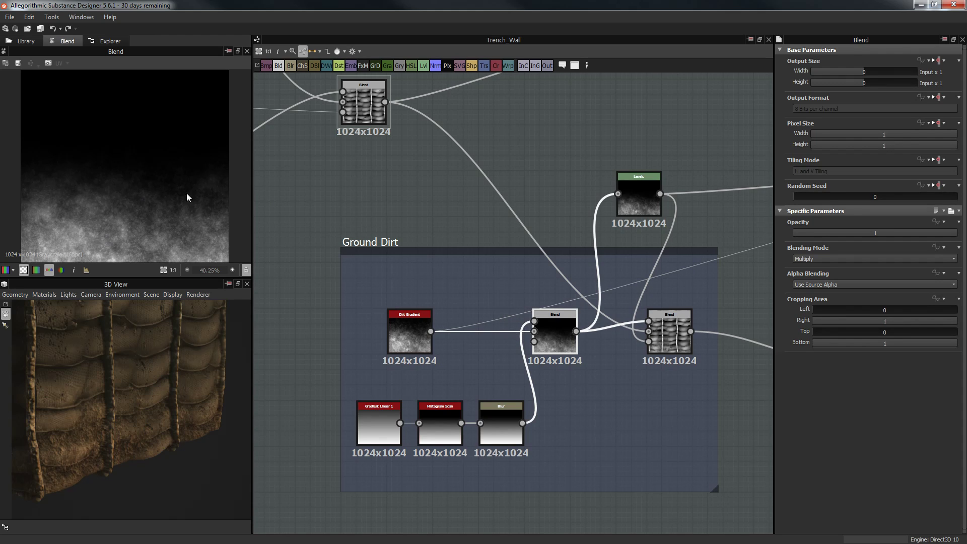
{"action": "middle_click_drag", "start_coordinate": [409, 221], "coordinate": [355, 261]}
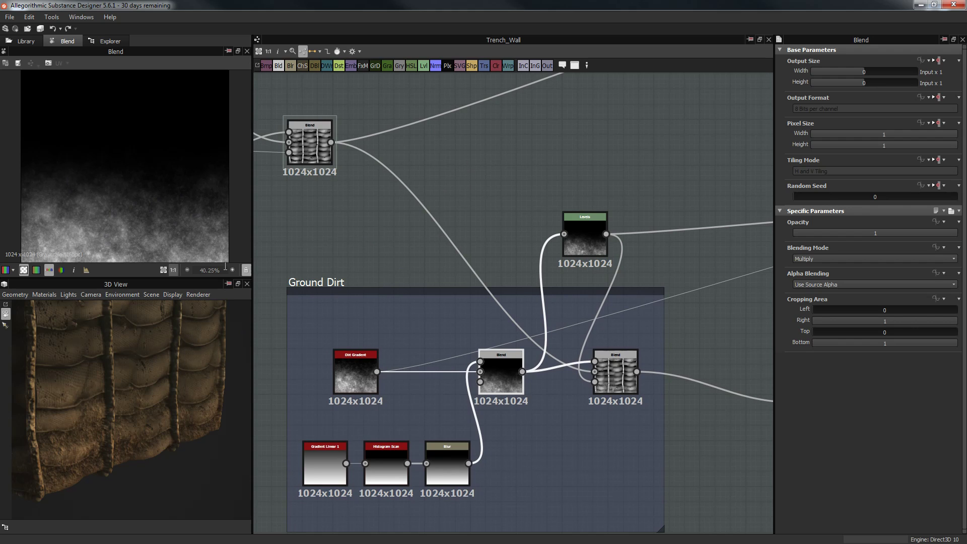
{"action": "left_click", "coordinate": [604, 369]}
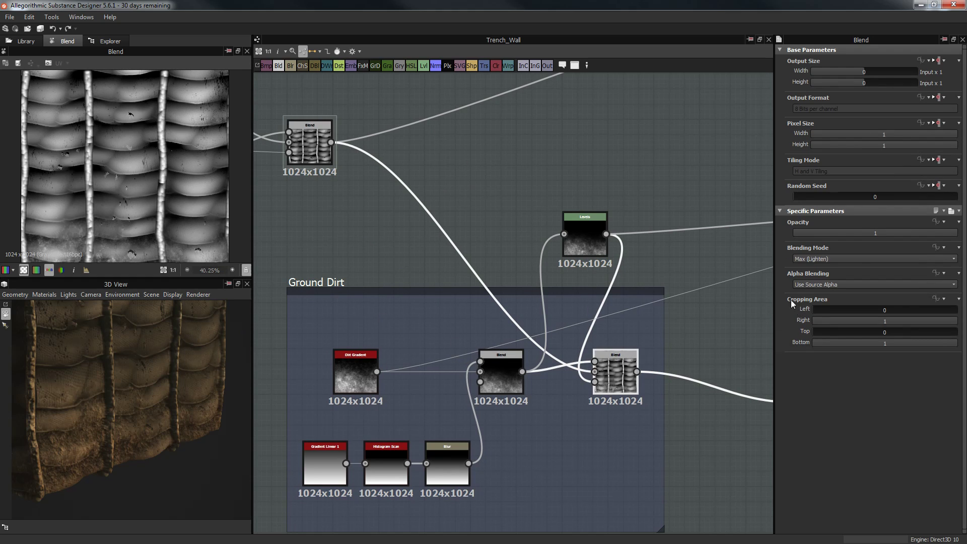
{"action": "scroll", "coordinate": [62, 211], "scroll_direction": "down", "scroll_amount": 1}
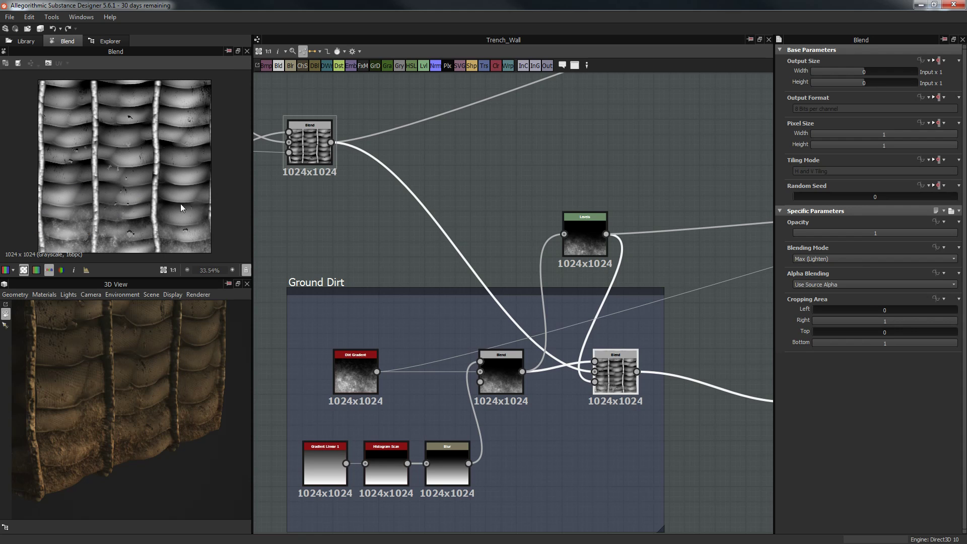
Review the Levels node's dirt mask and compare it with the Max (Lighten) Blend that uses it for opacity
{"action": "left_click", "coordinate": [585, 239]}
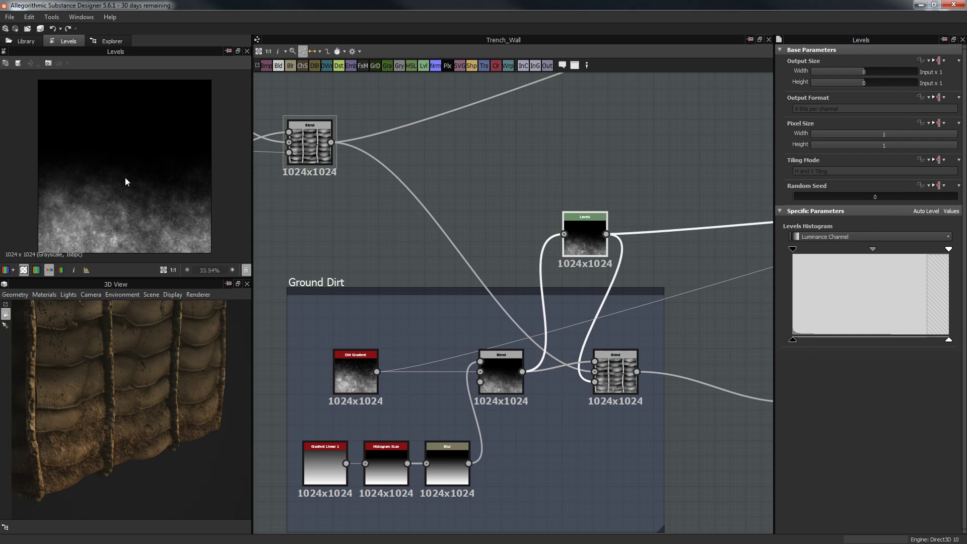
{"action": "scroll", "coordinate": [606, 398], "scroll_direction": "up", "scroll_amount": 3}
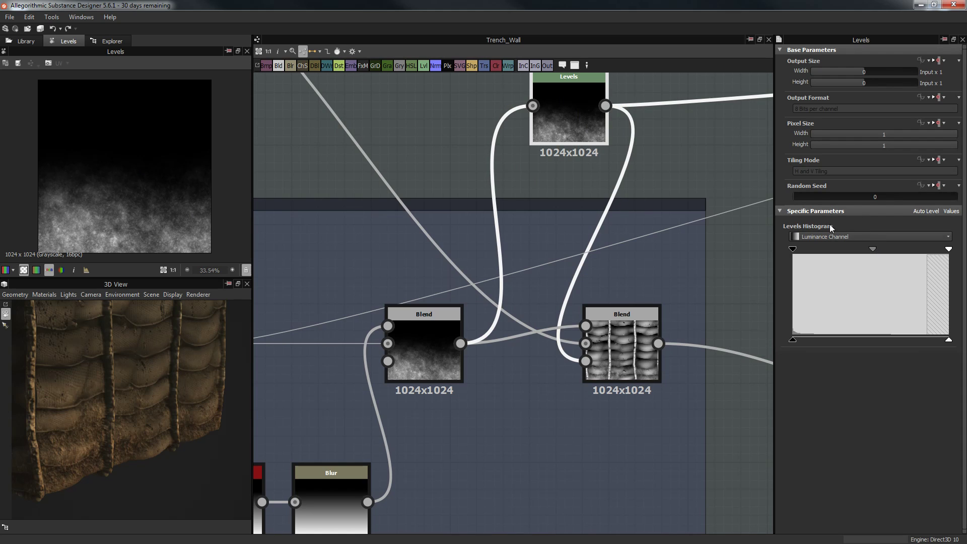
{"action": "scroll", "coordinate": [149, 195], "scroll_direction": "down", "scroll_amount": 2}
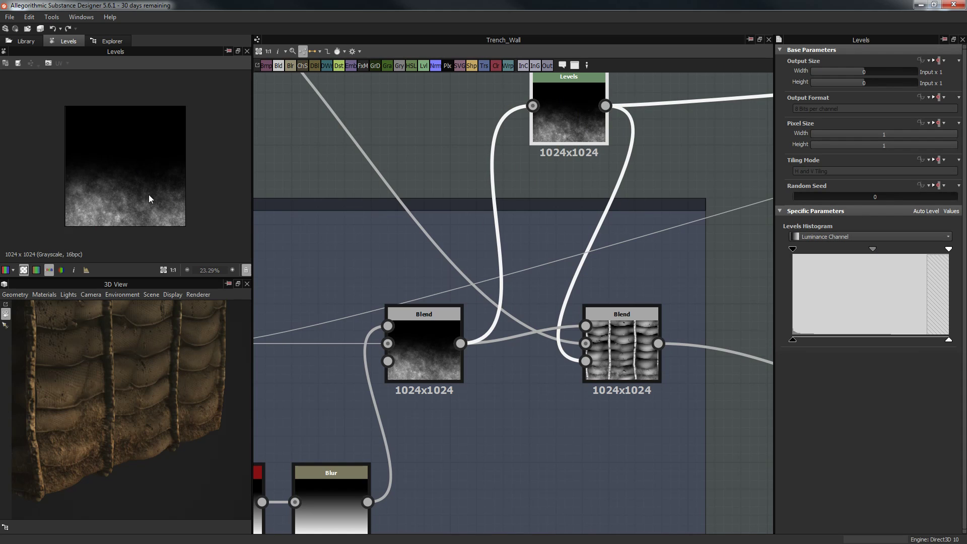
{"action": "left_click", "coordinate": [638, 353]}
{"action": "scroll", "coordinate": [167, 225], "scroll_direction": "up", "scroll_amount": 1}
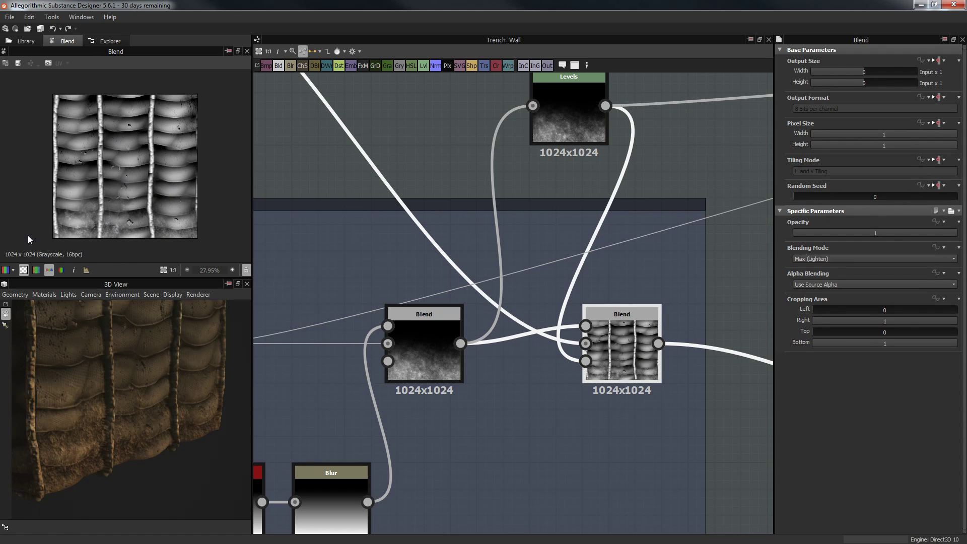
{"action": "scroll", "coordinate": [124, 226], "scroll_direction": "up", "scroll_amount": 2}
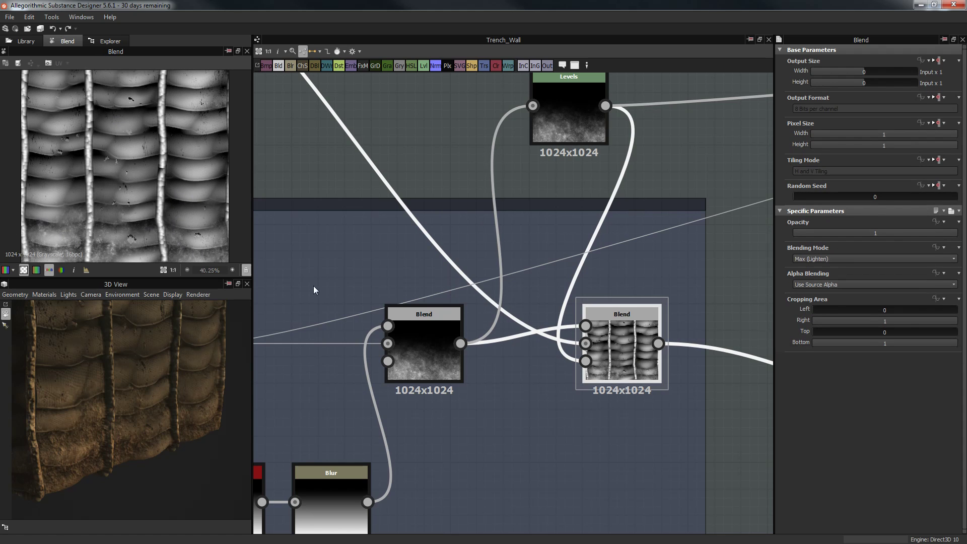
Review the Ground Dirt frame's place in the graph and inspect the dirt buildup on the 3D wall from different angles
{"action": "scroll", "coordinate": [650, 322], "scroll_direction": "down", "scroll_amount": 7}
{"action": "middle_click_drag", "start_coordinate": [680, 336], "coordinate": [653, 394]}
{"action": "scroll", "coordinate": [557, 314], "scroll_direction": "up", "scroll_amount": 1}
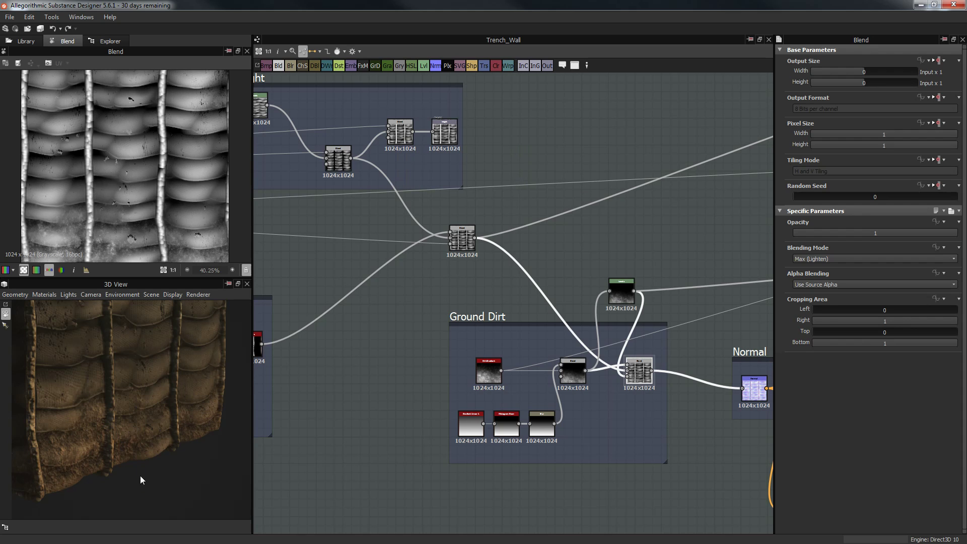
{"action": "left_click_drag", "start_coordinate": [111, 435], "coordinate": [61, 385]}
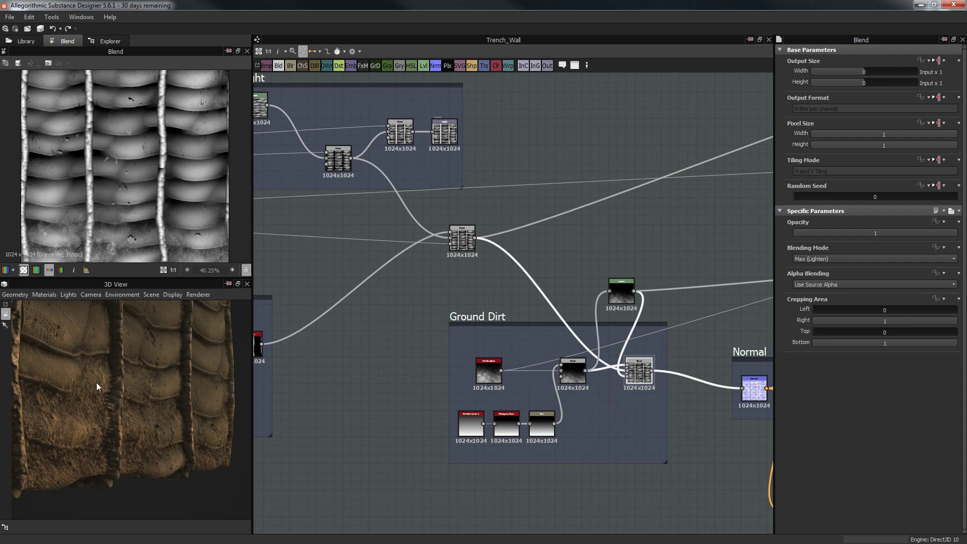
{"action": "left_click_drag", "start_coordinate": [79, 440], "coordinate": [206, 459]}
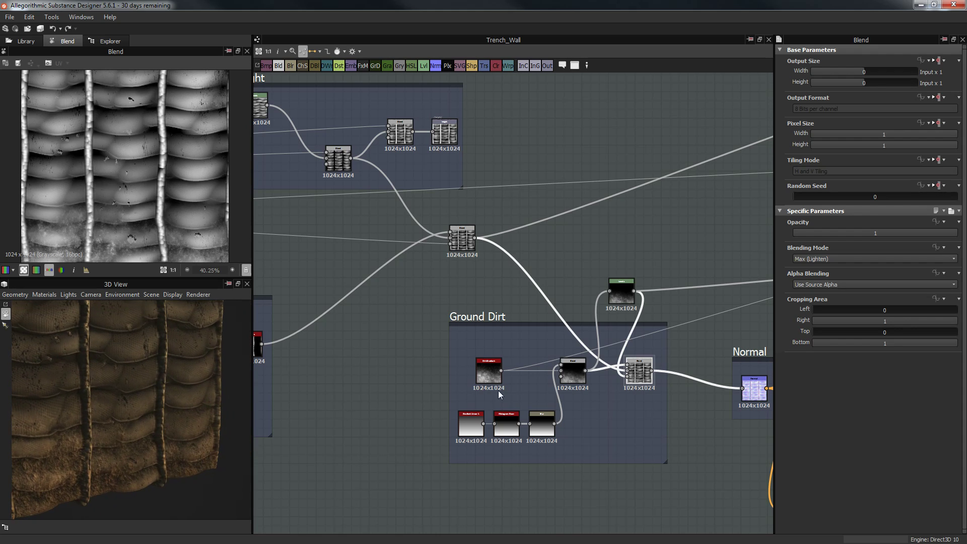
Follow the Max (Lighten) Blend's output to the Normal frame and examine the blended height preview feeding it
{"action": "middle_click_drag", "start_coordinate": [518, 394], "coordinate": [415, 395]}
{"action": "scroll", "coordinate": [649, 360], "scroll_direction": "up", "scroll_amount": 2}
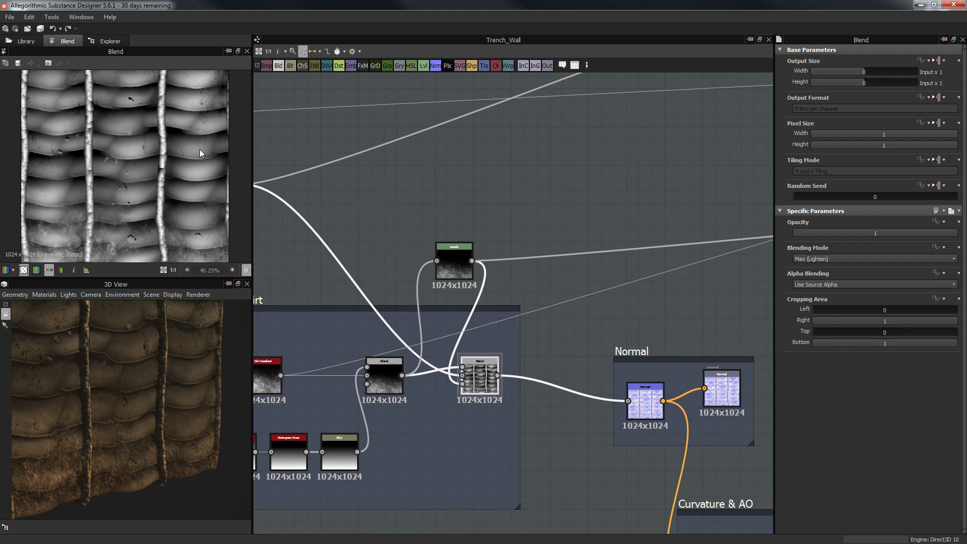
{"action": "scroll", "coordinate": [166, 150], "scroll_direction": "down", "scroll_amount": 2}
{"action": "scroll", "coordinate": [110, 155], "scroll_direction": "up", "scroll_amount": 2}
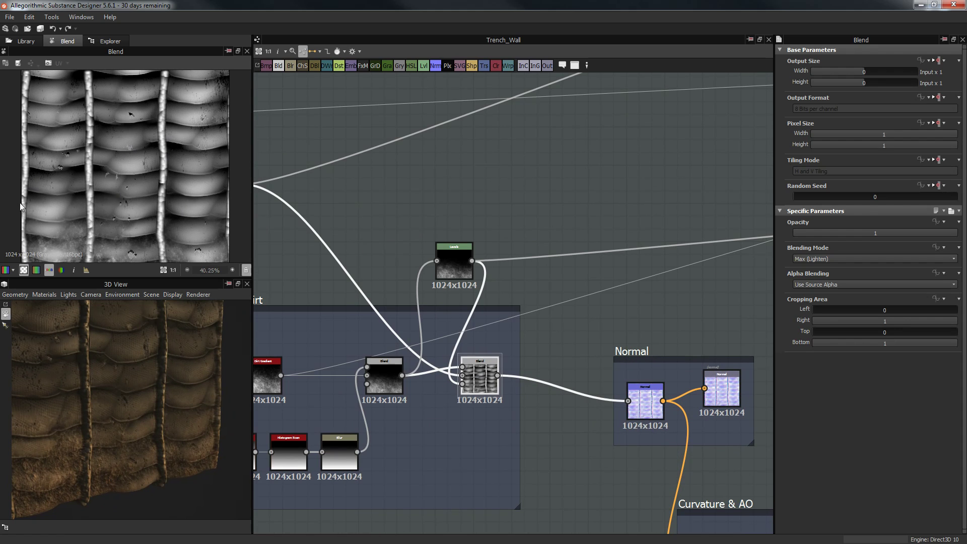
Preview the Normal node's map and inspect its surface detail up close in both the texture and the 3D wall
{"action": "scroll", "coordinate": [131, 191], "scroll_direction": "up", "scroll_amount": 5}
{"action": "middle_click_drag", "start_coordinate": [649, 341], "coordinate": [476, 248]}
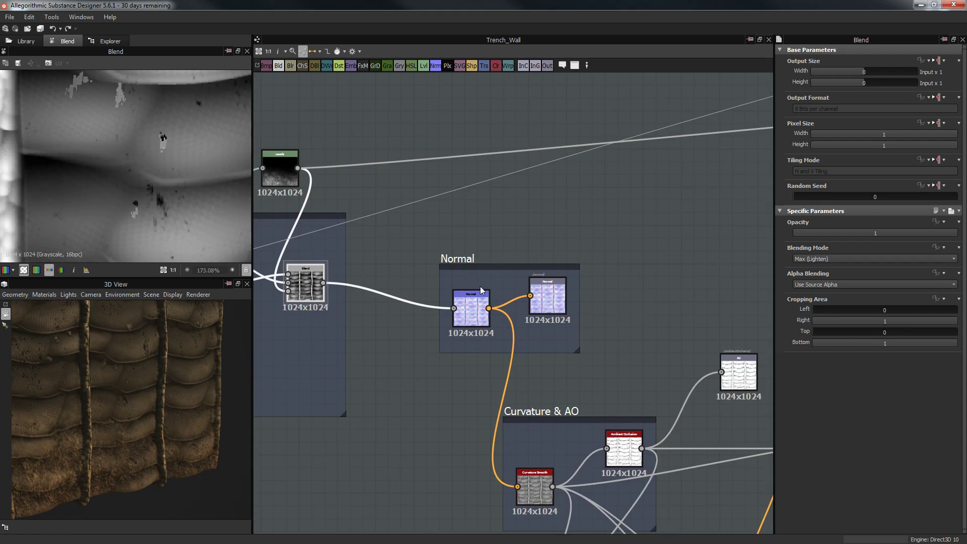
{"action": "double_click", "coordinate": [471, 304]}
{"action": "scroll", "coordinate": [157, 181], "scroll_direction": "down", "scroll_amount": 4}
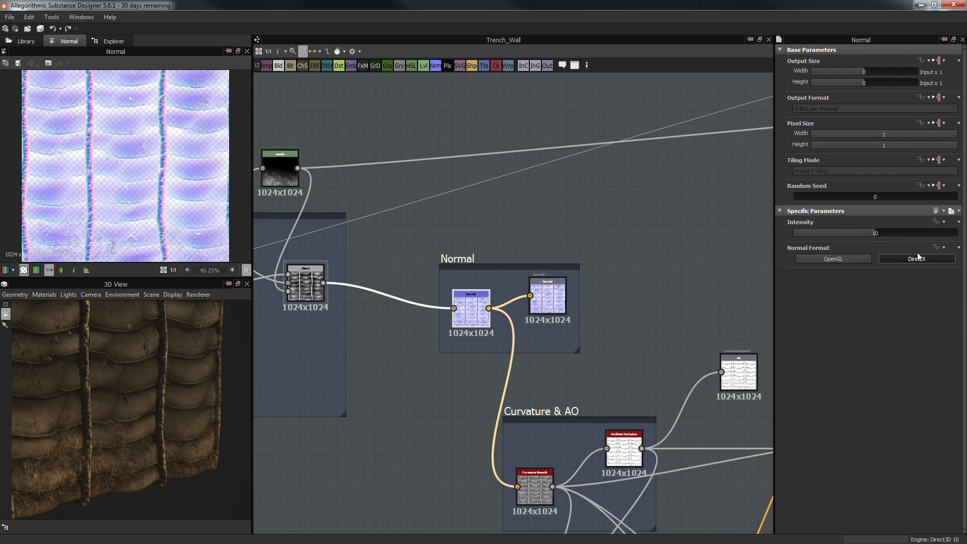
{"action": "scroll", "coordinate": [195, 149], "scroll_direction": "up", "scroll_amount": 3}
{"action": "scroll", "coordinate": [194, 161], "scroll_direction": "down", "scroll_amount": 2}
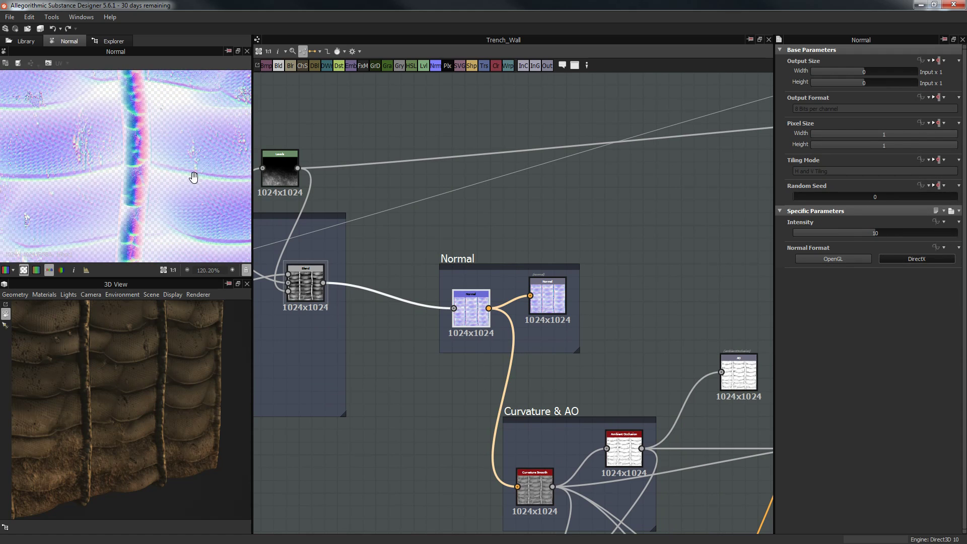
{"action": "scroll", "coordinate": [132, 177], "scroll_direction": "up", "scroll_amount": 4}
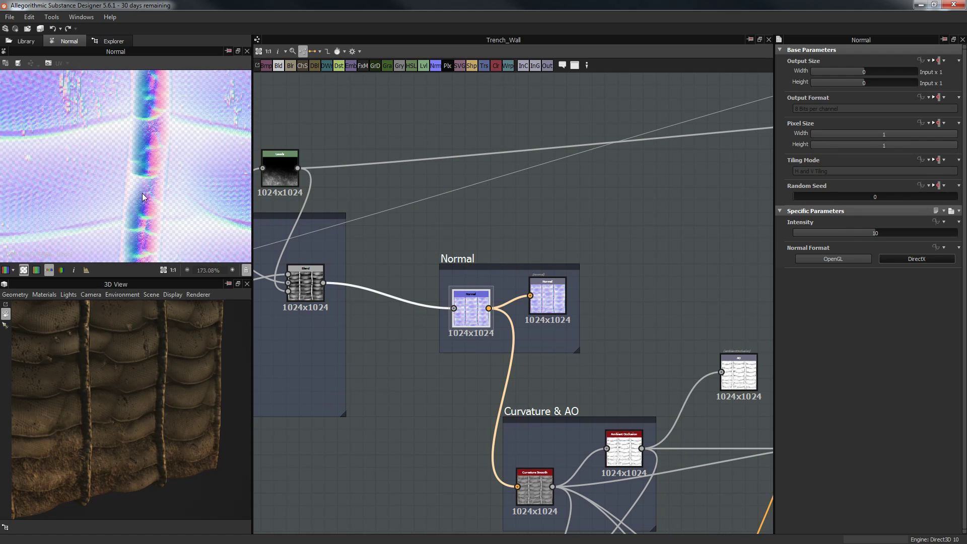
{"action": "scroll", "coordinate": [151, 348], "scroll_direction": "up", "scroll_amount": 5}
{"action": "left_click_drag", "start_coordinate": [159, 341], "coordinate": [284, 381]}
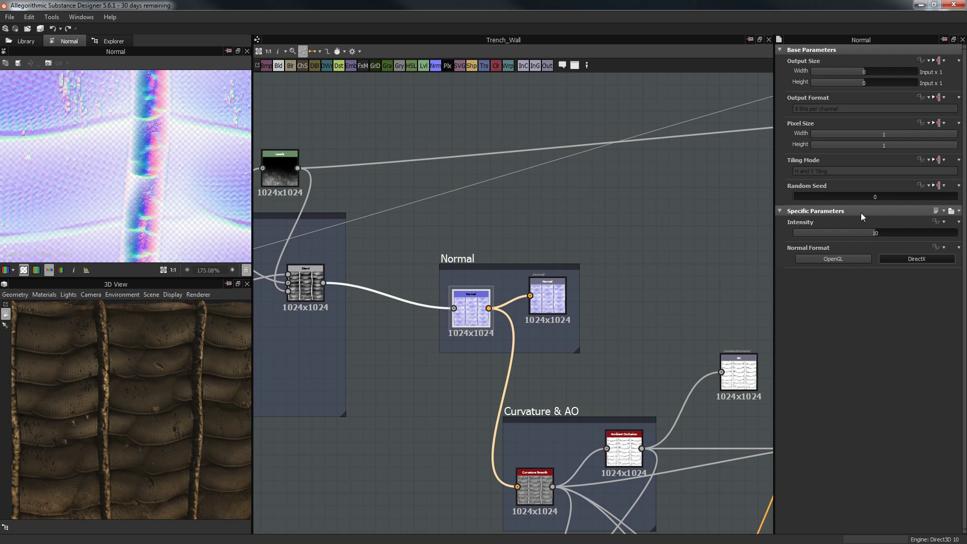
Try an intensity of 20 on the Normal node, inspect the relief on the 3D wall, and return it to 10
{"action": "double_click", "coordinate": [883, 234]}
{"action": "type", "text": "20"}
{"action": "key", "text": "Return"}
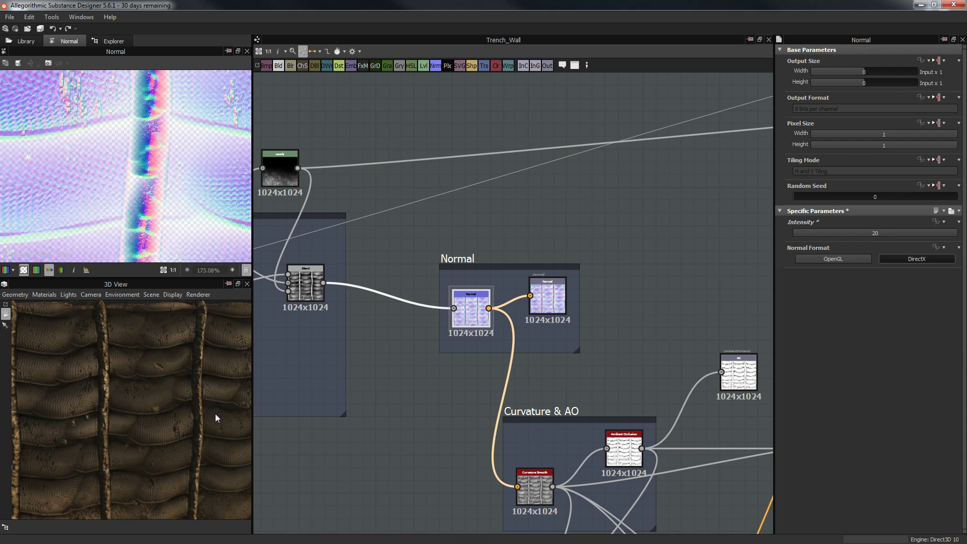
{"action": "left_click_drag", "start_coordinate": [216, 414], "coordinate": [80, 399]}
{"action": "left_click_drag", "start_coordinate": [121, 485], "coordinate": [80, 404]}
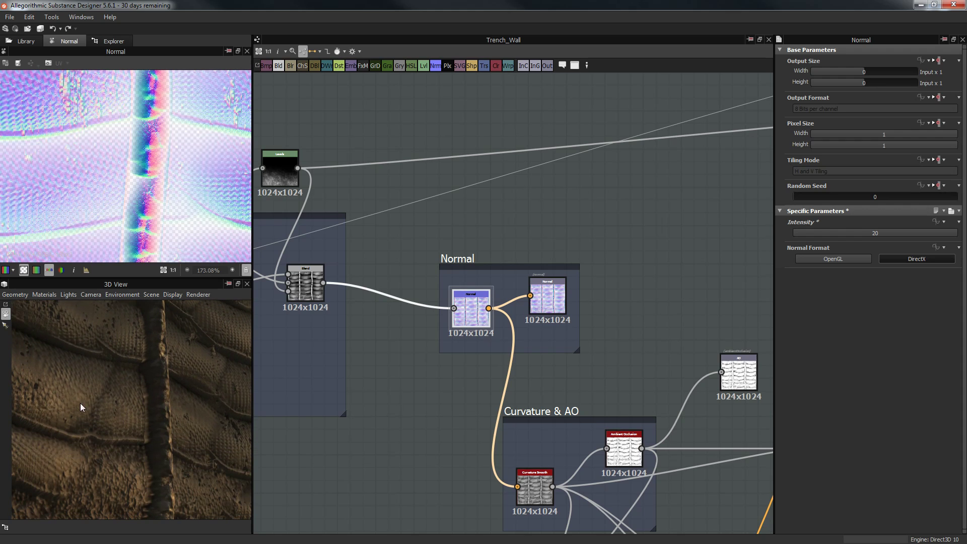
{"action": "double_click", "coordinate": [884, 234]}
{"action": "type", "text": "10"}
{"action": "key", "text": "Return"}
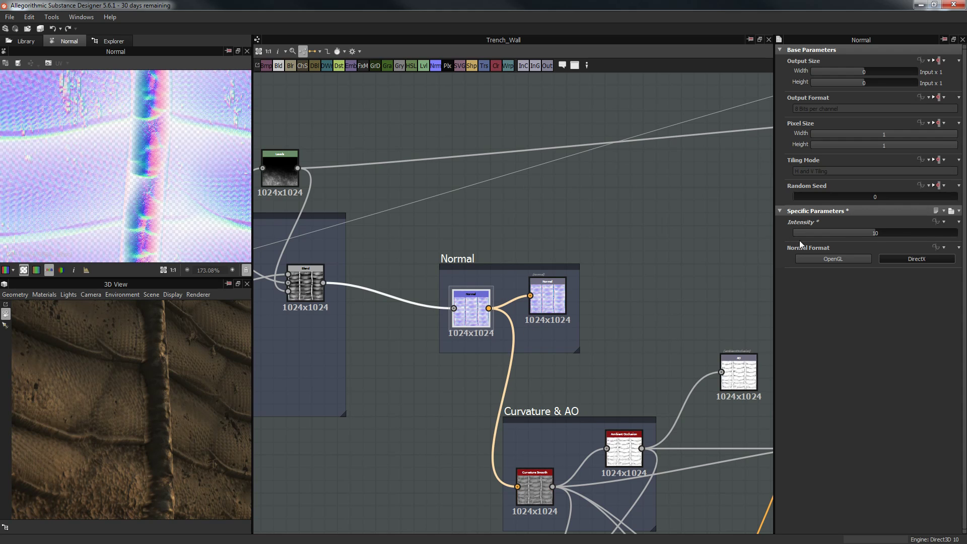
Set the Normal node's intensity to 15 and check the relief on the 3D wall
{"action": "double_click", "coordinate": [875, 235]}
{"action": "type", "text": "15"}
{"action": "key", "text": "Return"}
{"action": "left_click_drag", "start_coordinate": [165, 362], "coordinate": [150, 388]}
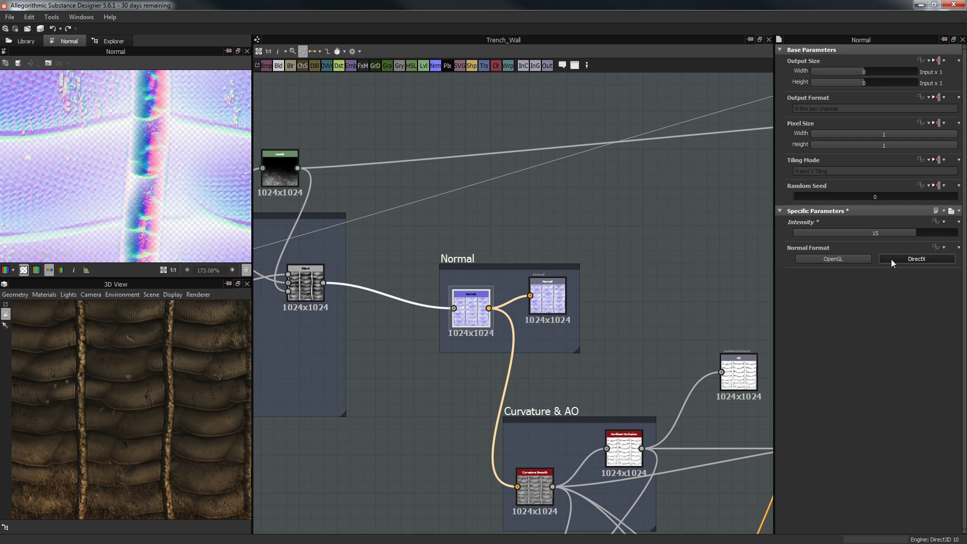
Review the Normal output node's attributes and its connection to the Normal node within the Normal frame
{"action": "middle_click_drag", "start_coordinate": [634, 286], "coordinate": [643, 255]}
{"action": "left_click", "coordinate": [553, 266]}
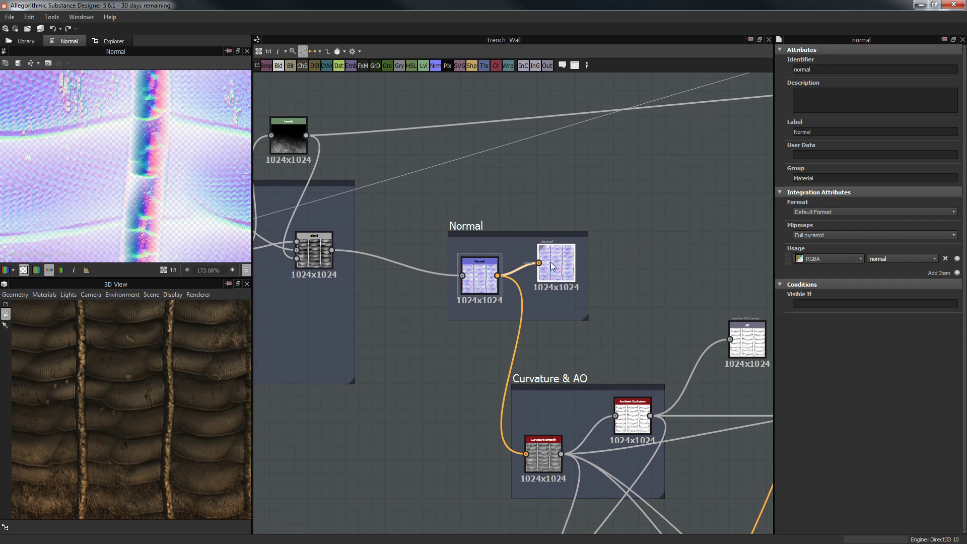
{"action": "scroll", "coordinate": [549, 255], "scroll_direction": "up", "scroll_amount": 2}
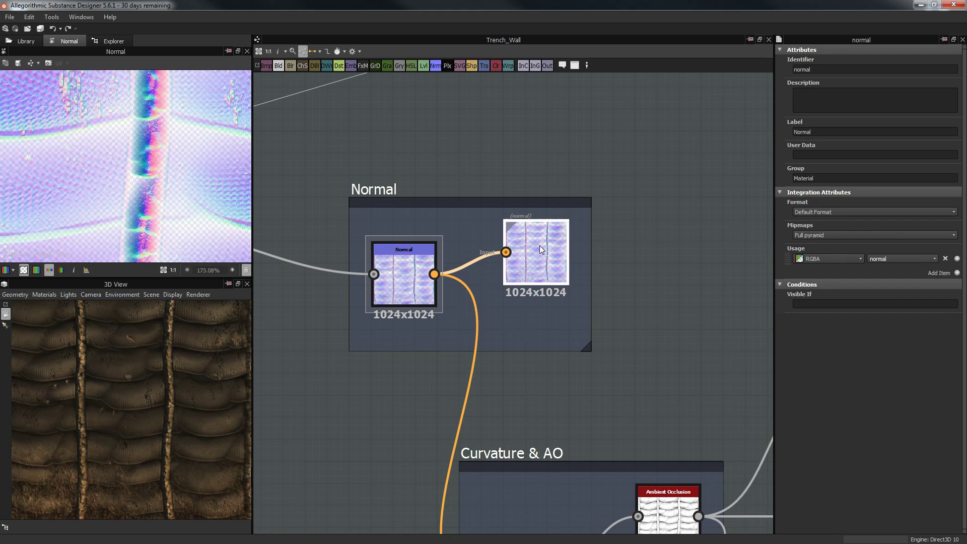
{"action": "scroll", "coordinate": [543, 335], "scroll_direction": "down", "scroll_amount": 3}
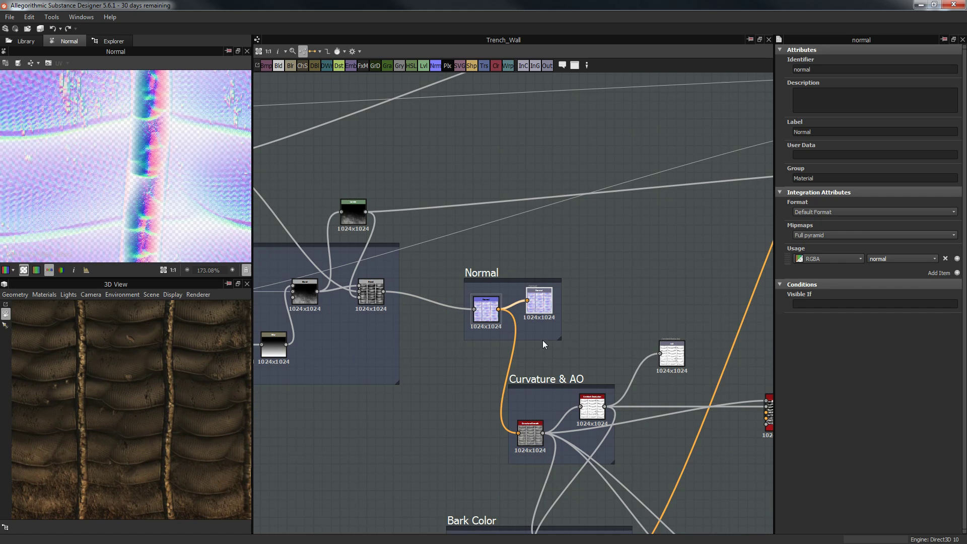
Preview the Curvature Smooth and Ambient Occlusion nodes, and the AO output node they lead to
{"action": "scroll", "coordinate": [543, 343], "scroll_direction": "down", "scroll_amount": 2}
{"action": "scroll", "coordinate": [547, 352], "scroll_direction": "up", "scroll_amount": 4}
{"action": "left_click", "coordinate": [550, 362]}
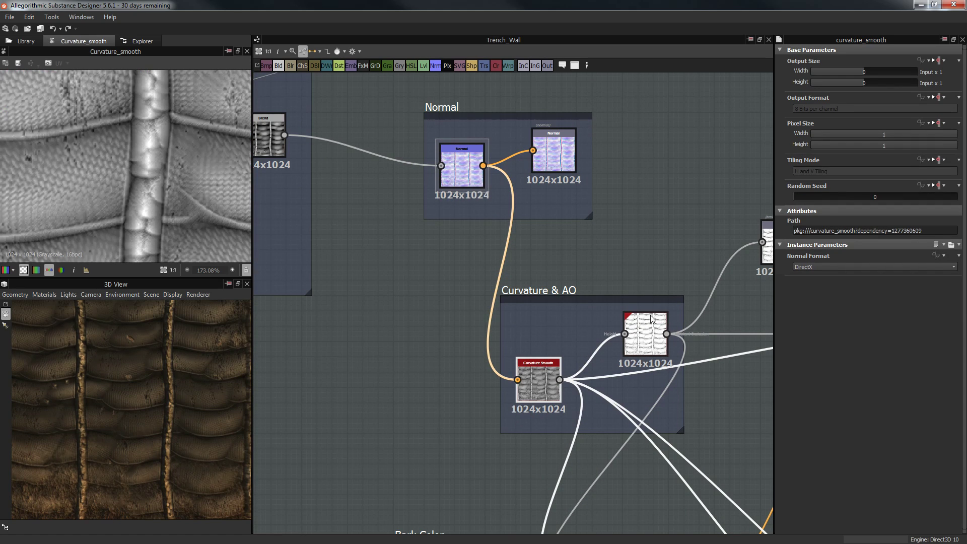
{"action": "left_click", "coordinate": [642, 333]}
{"action": "scroll", "coordinate": [600, 346], "scroll_direction": "down", "scroll_amount": 1}
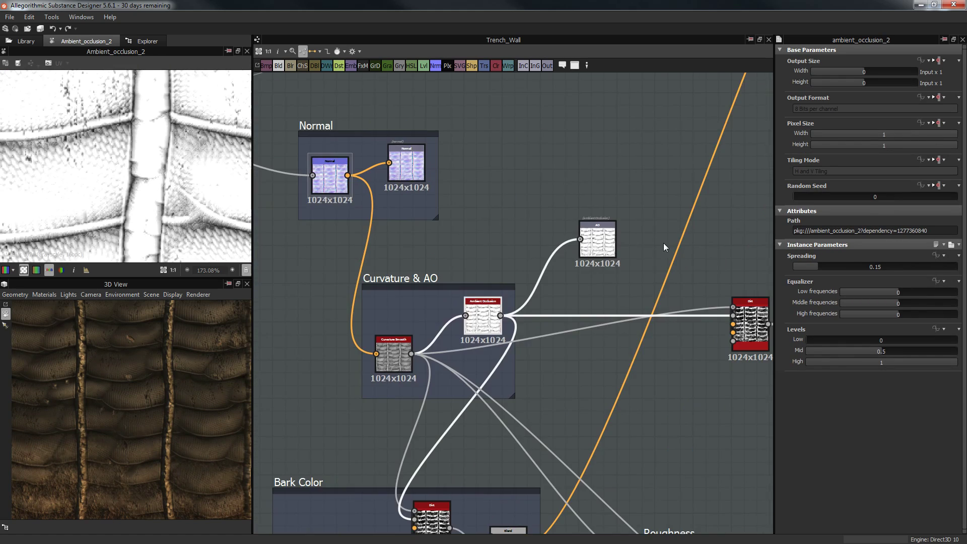
{"action": "left_click", "coordinate": [603, 247]}
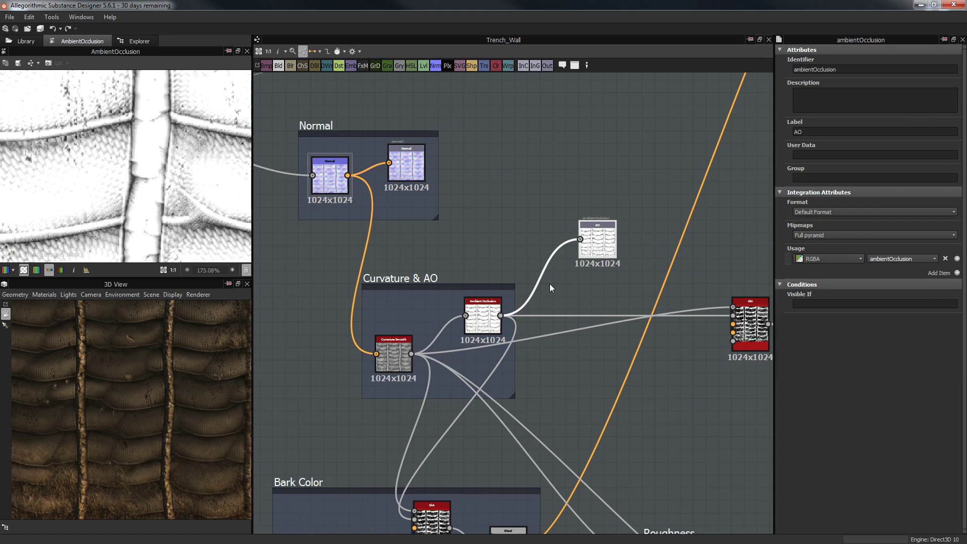
Review the Bark Color frame and trace how the Curvature & AO nodes feed its Dirt node
{"action": "scroll", "coordinate": [557, 288], "scroll_direction": "down", "scroll_amount": 2}
{"action": "middle_click_drag", "start_coordinate": [519, 449], "coordinate": [579, 296]}
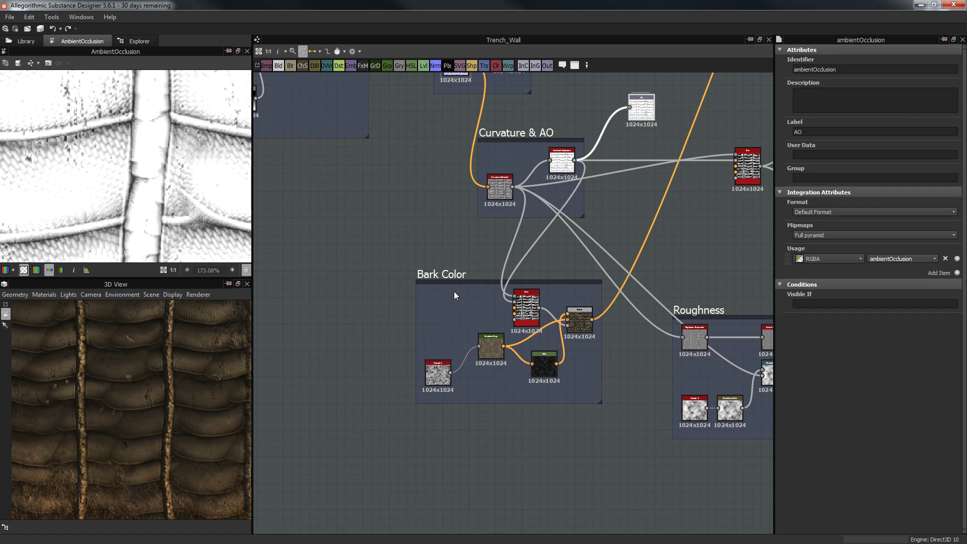
{"action": "left_click", "coordinate": [444, 276]}
{"action": "scroll", "coordinate": [509, 335], "scroll_direction": "up", "scroll_amount": 3}
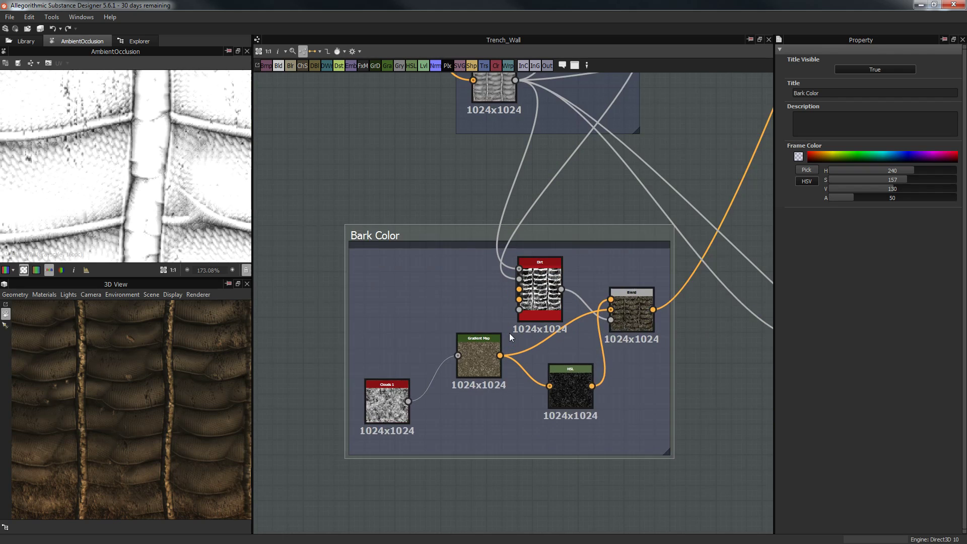
{"action": "scroll", "coordinate": [476, 329], "scroll_direction": "down", "scroll_amount": 3}
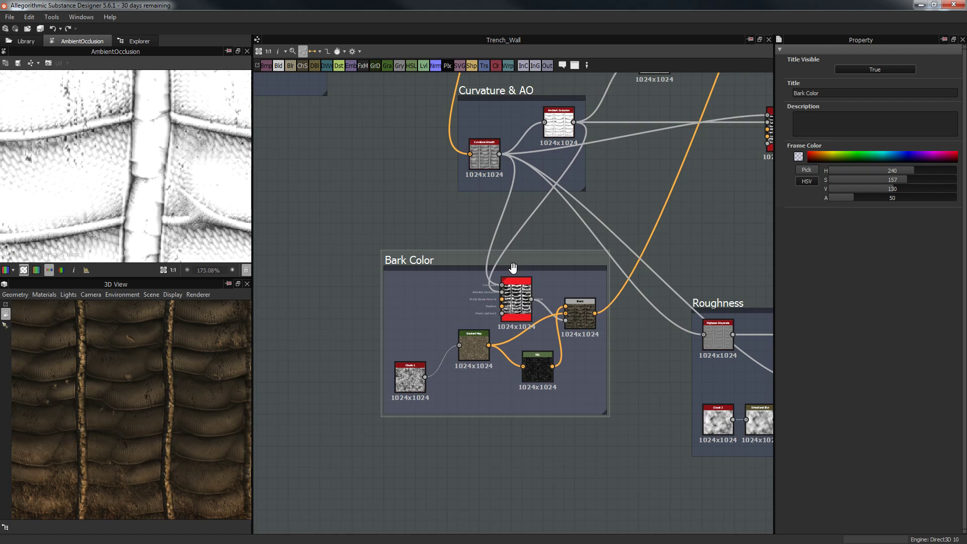
{"action": "scroll", "coordinate": [532, 265], "scroll_direction": "up", "scroll_amount": 3}
{"action": "scroll", "coordinate": [473, 228], "scroll_direction": "down", "scroll_amount": 1}
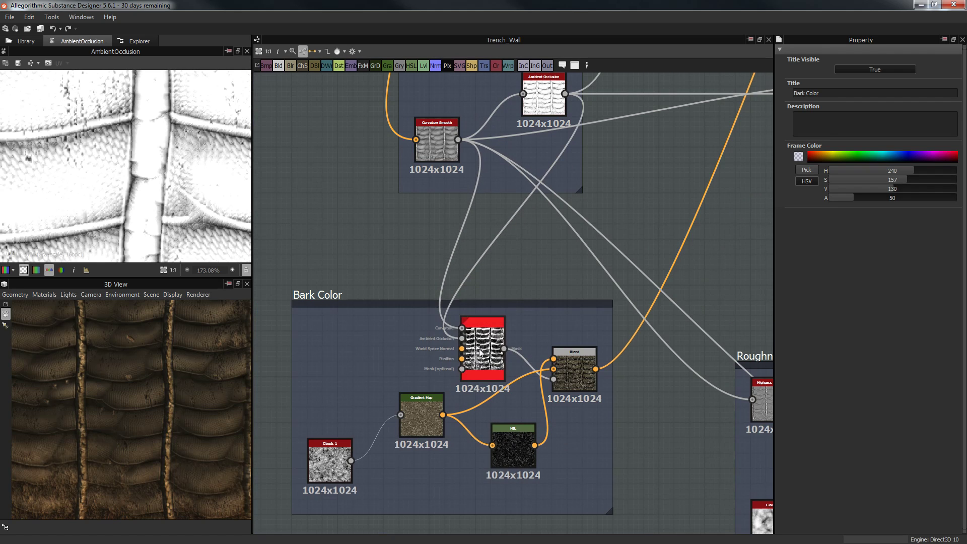
Preview the Bark Color frame's Dirt node and examine its mask around the branches and wall creases at different scales
{"action": "double_click", "coordinate": [485, 349]}
{"action": "middle_click_drag", "start_coordinate": [549, 232], "coordinate": [568, 169]}
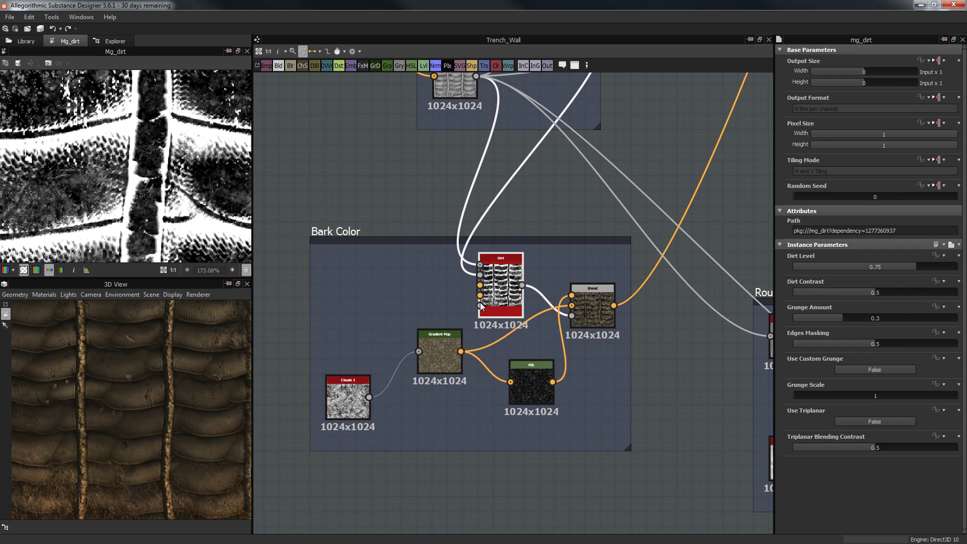
{"action": "middle_click_drag", "start_coordinate": [488, 282], "coordinate": [518, 240]}
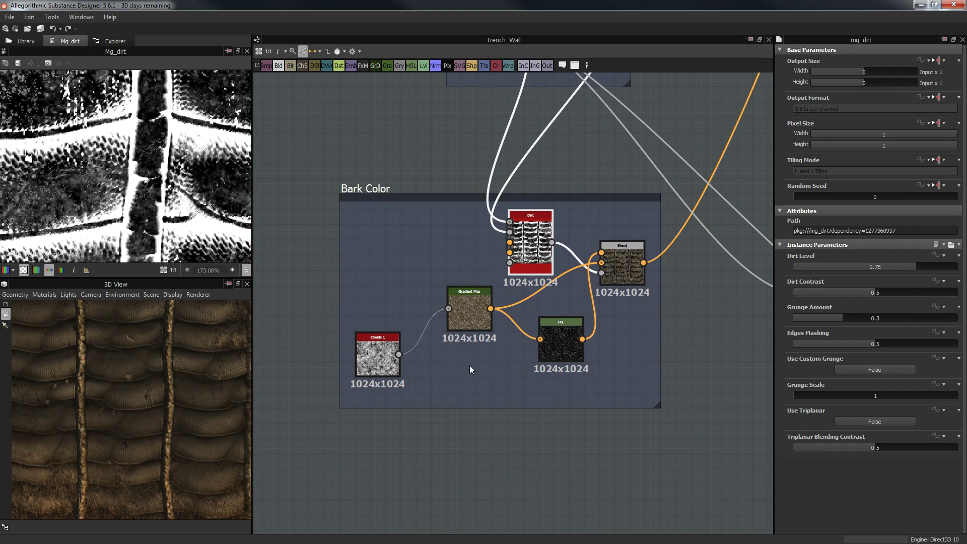
{"action": "scroll", "coordinate": [166, 171], "scroll_direction": "down", "scroll_amount": 2}
{"action": "scroll", "coordinate": [145, 130], "scroll_direction": "down", "scroll_amount": 2}
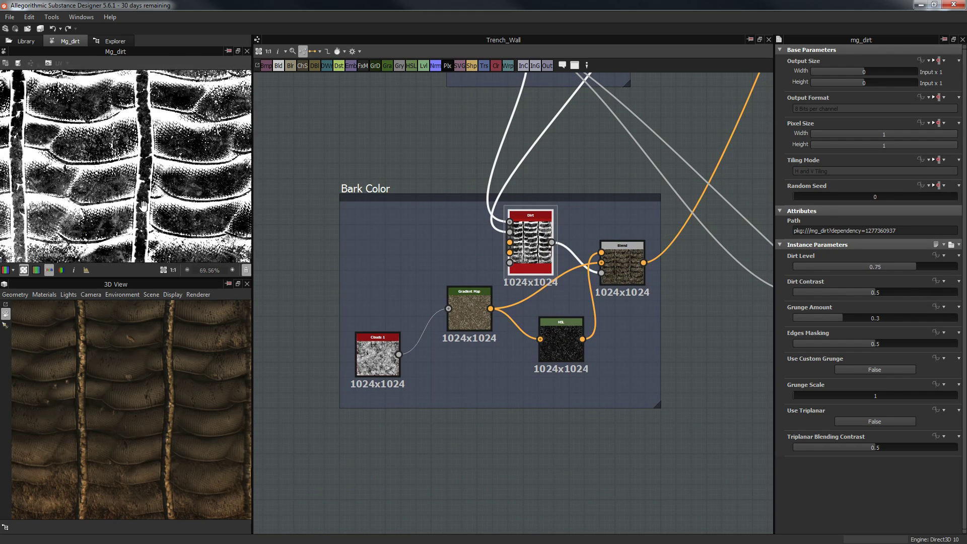
{"action": "scroll", "coordinate": [182, 157], "scroll_direction": "down", "scroll_amount": 1}
{"action": "scroll", "coordinate": [183, 157], "scroll_direction": "down", "scroll_amount": 4}
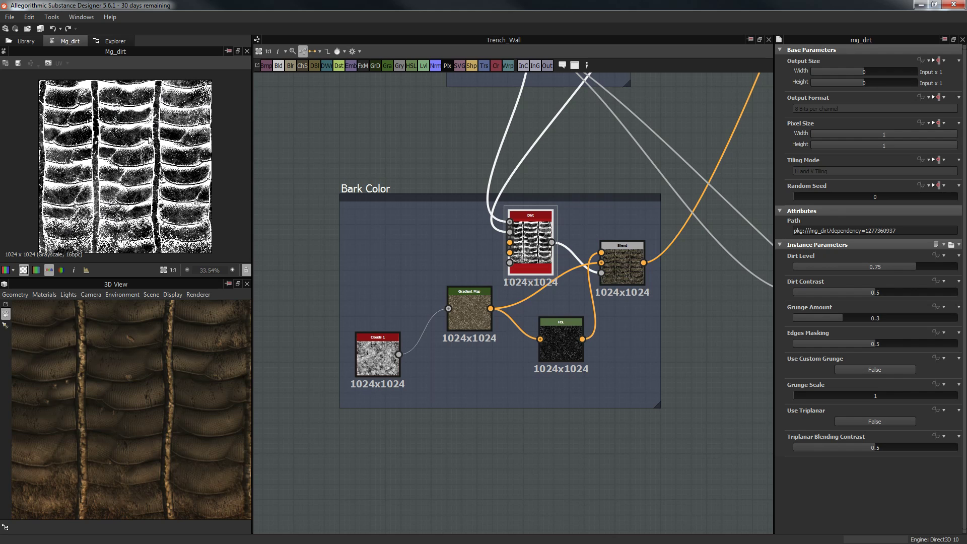
{"action": "scroll", "coordinate": [151, 194], "scroll_direction": "up", "scroll_amount": 5}
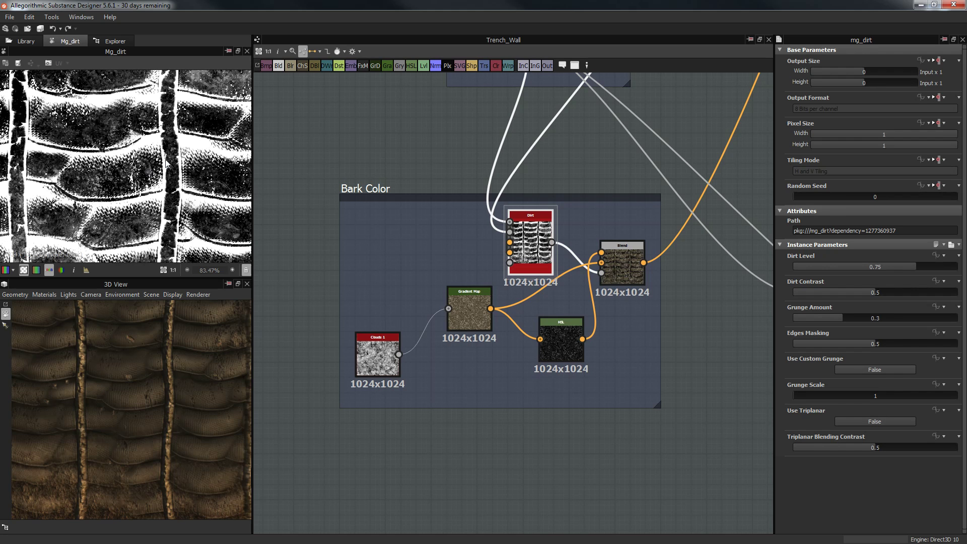
{"action": "middle_click_drag", "start_coordinate": [158, 216], "coordinate": [143, 229]}
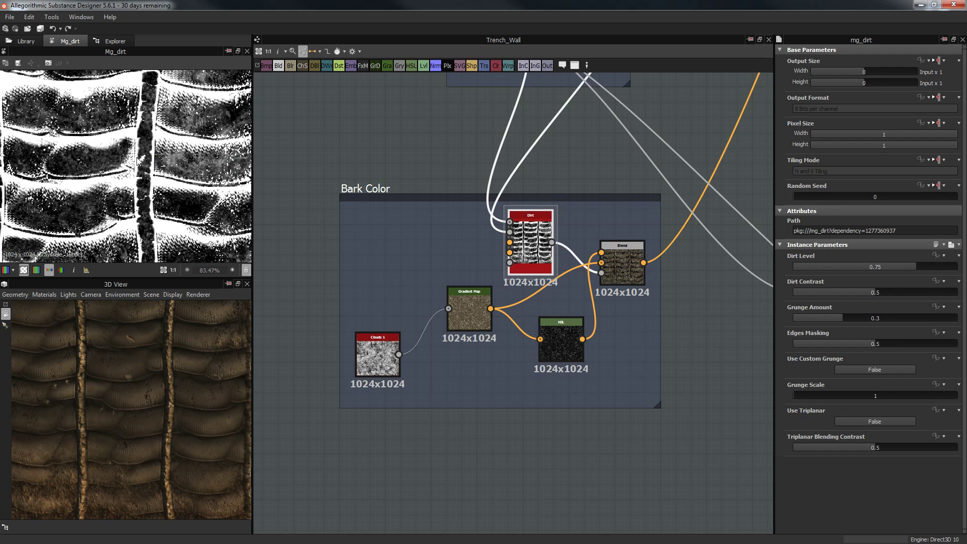
Preview the Bark Color frame's Copy Blend and inspect how its light and dark bark colors mix up close
{"action": "left_click", "coordinate": [627, 278]}
{"action": "scroll", "coordinate": [136, 176], "scroll_direction": "up", "scroll_amount": 5}
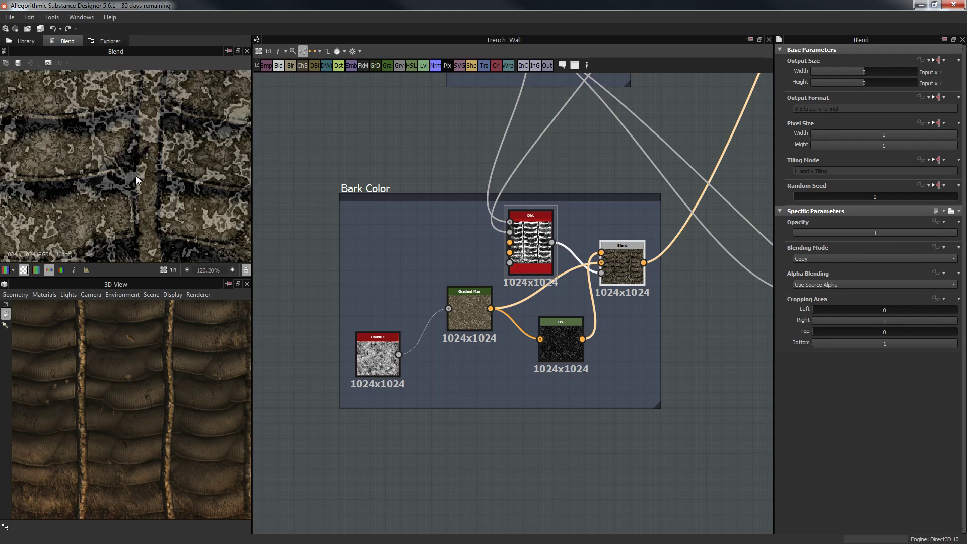
{"action": "scroll", "coordinate": [167, 171], "scroll_direction": "up", "scroll_amount": 2}
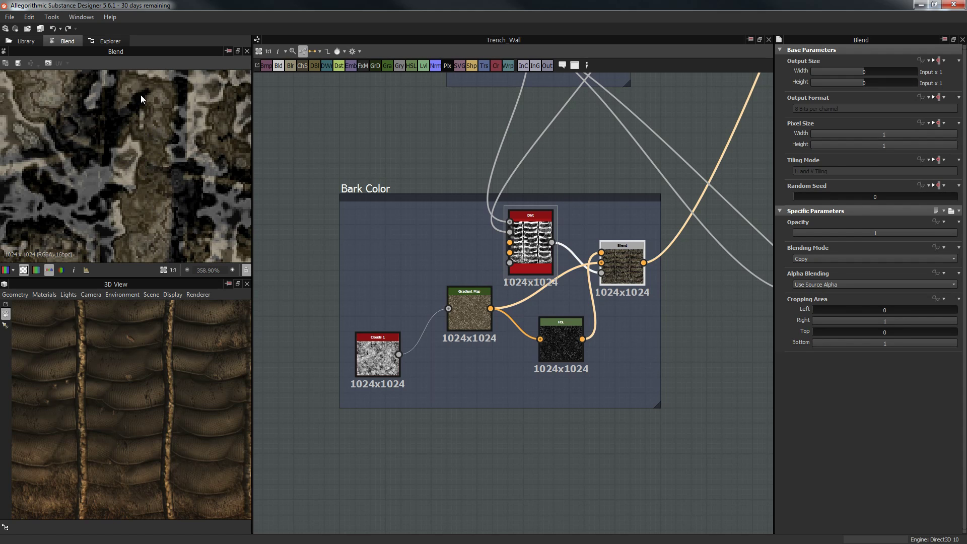
{"action": "middle_click_drag", "start_coordinate": [143, 108], "coordinate": [147, 209]}
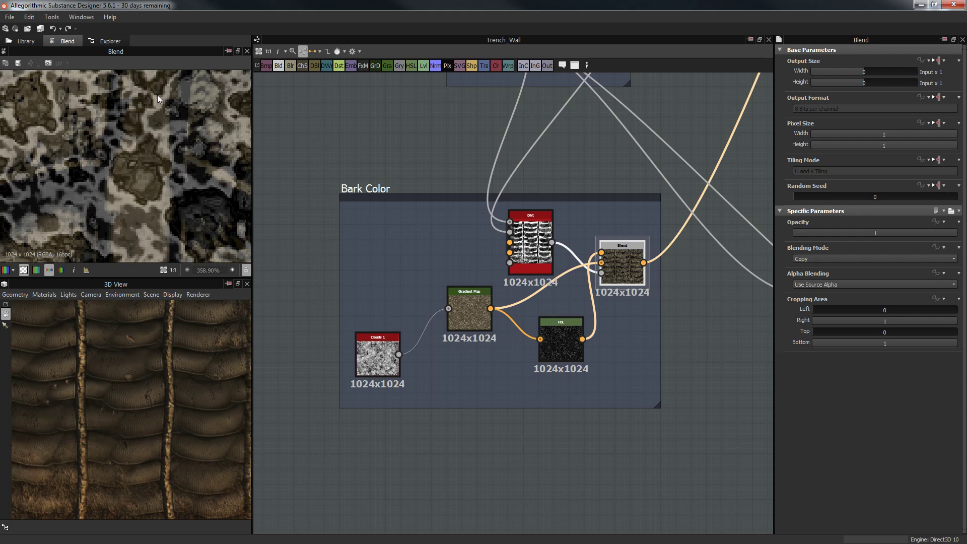
Preview the Clouds 1 noise and the Gradient Map that turns it into the bark color
{"action": "left_click", "coordinate": [378, 355]}
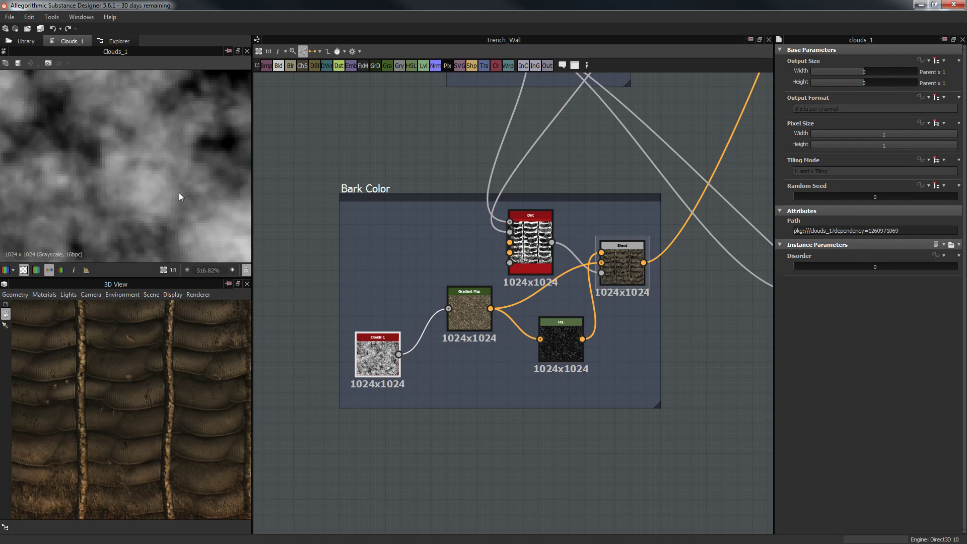
{"action": "scroll", "coordinate": [155, 179], "scroll_direction": "down", "scroll_amount": 4}
{"action": "left_click", "coordinate": [474, 308]}
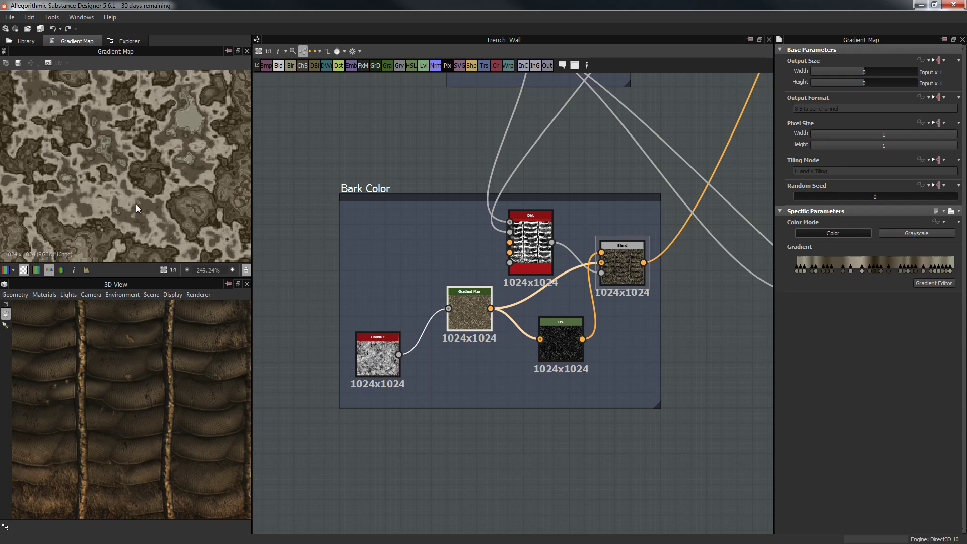
{"action": "scroll", "coordinate": [113, 159], "scroll_direction": "down", "scroll_amount": 6}
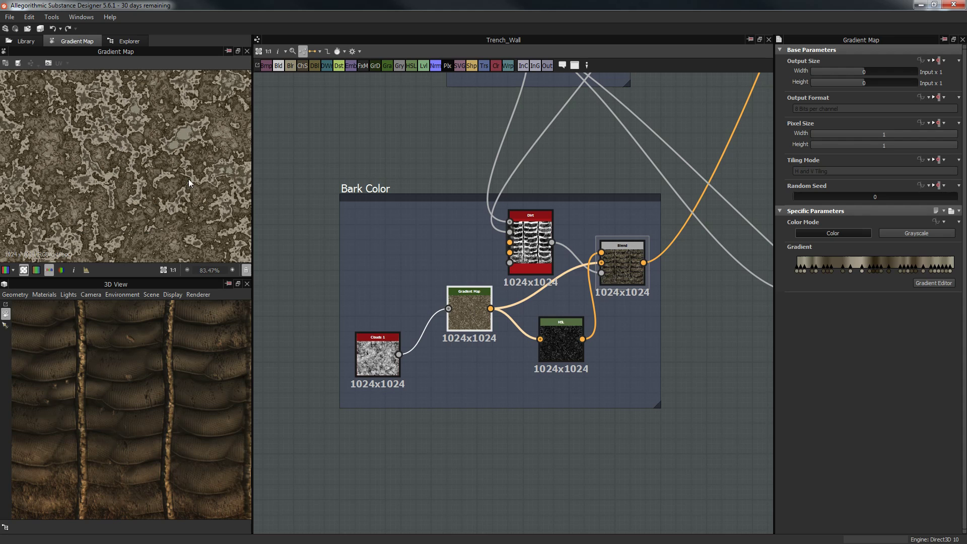
Preview the HSL node that darkens the bark color and review its hue, saturation and lightness settings
{"action": "scroll", "coordinate": [566, 334], "scroll_direction": "up", "scroll_amount": 4}
{"action": "left_click", "coordinate": [561, 343]}
{"action": "middle_click_drag", "start_coordinate": [468, 356], "coordinate": [445, 405]}
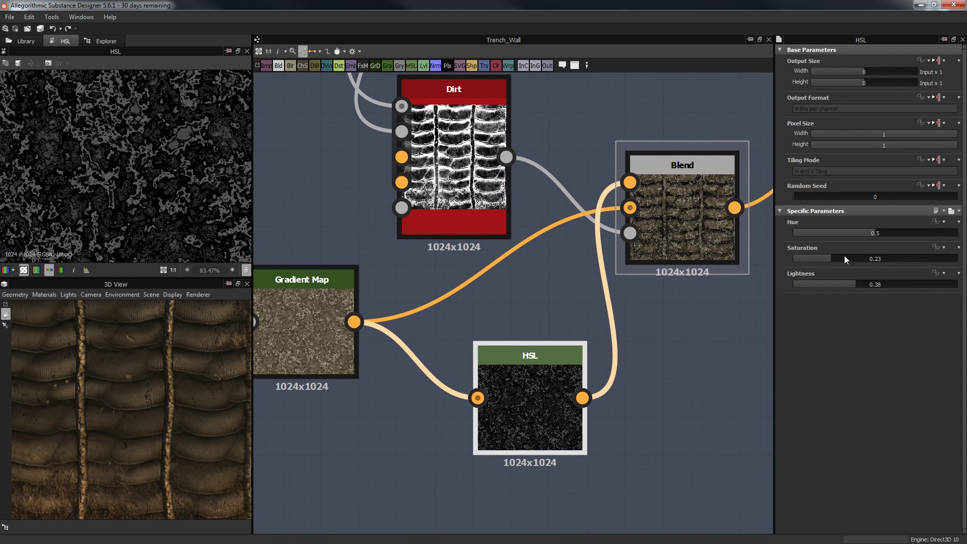
Return to the Copy Blend and examine how the Dirt mask places the HSL color over the Gradient Map
{"action": "left_click", "coordinate": [675, 221]}
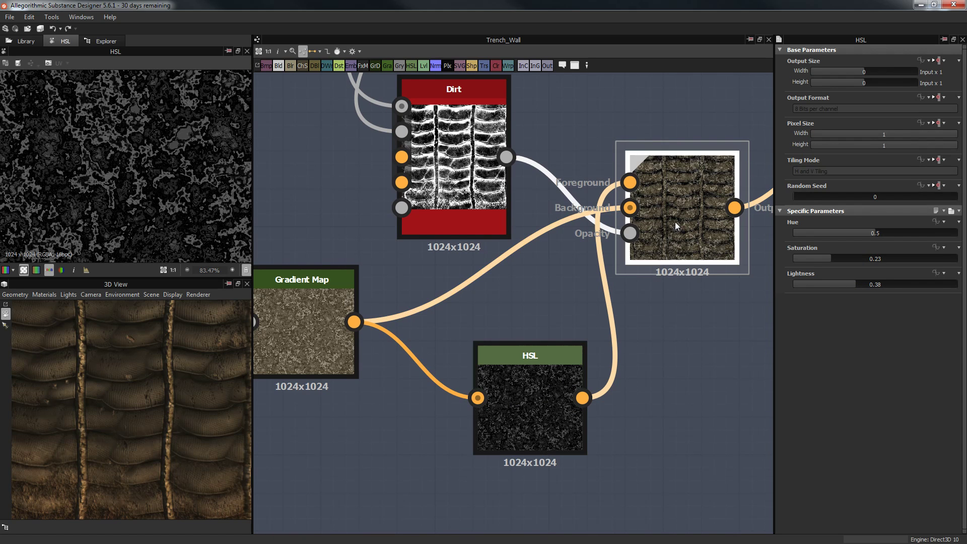
{"action": "scroll", "coordinate": [105, 169], "scroll_direction": "down", "scroll_amount": 3}
{"action": "scroll", "coordinate": [141, 155], "scroll_direction": "up", "scroll_amount": 4}
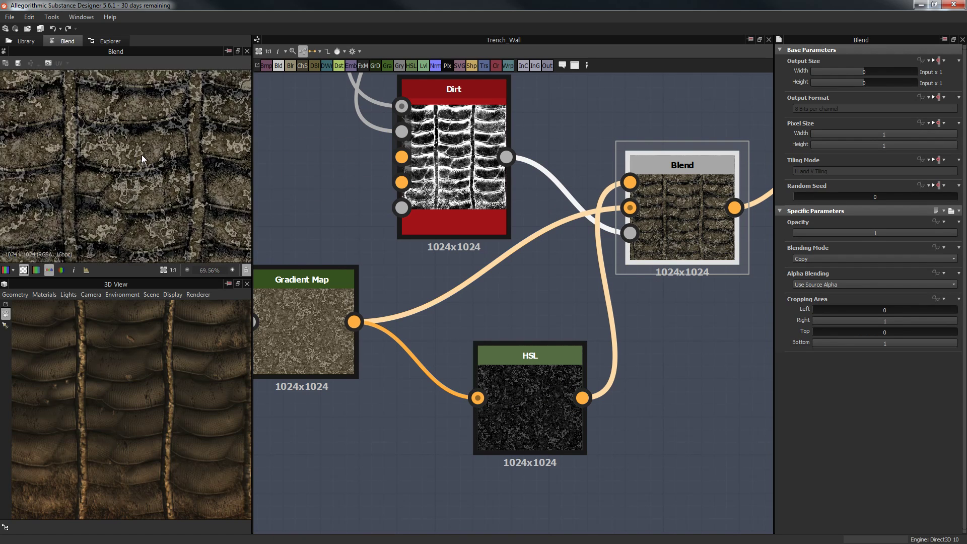
{"action": "middle_click_drag", "start_coordinate": [141, 155], "coordinate": [92, 152]}
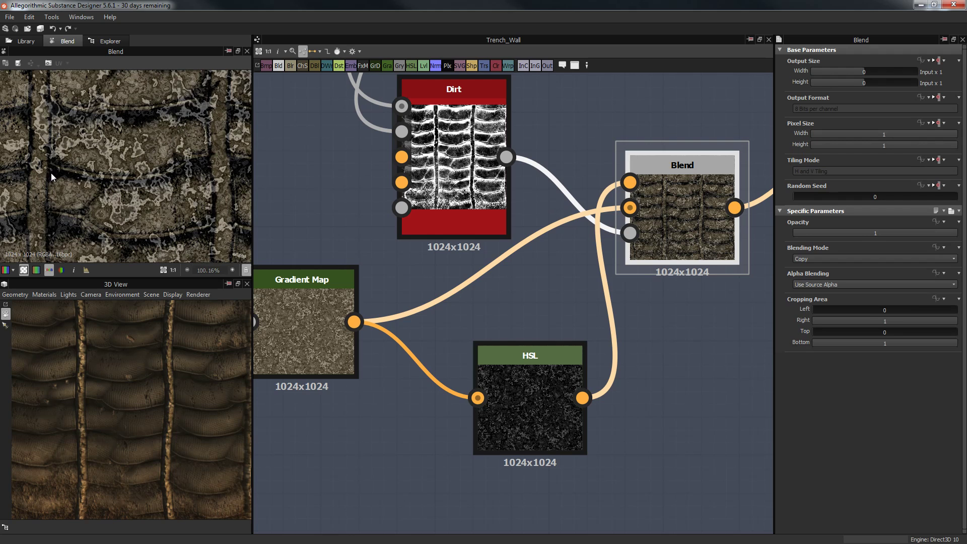
Examine the whole Bark Color frame and trace its Blend output upward through the graph to the final color chain
{"action": "scroll", "coordinate": [120, 167], "scroll_direction": "down", "scroll_amount": 3}
{"action": "scroll", "coordinate": [661, 307], "scroll_direction": "down", "scroll_amount": 4}
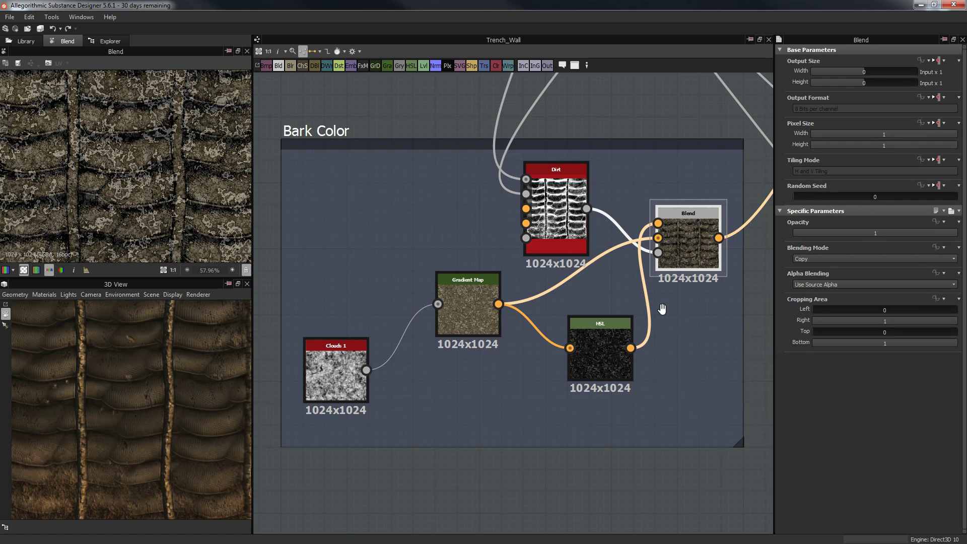
{"action": "scroll", "coordinate": [596, 338], "scroll_direction": "down", "scroll_amount": 2}
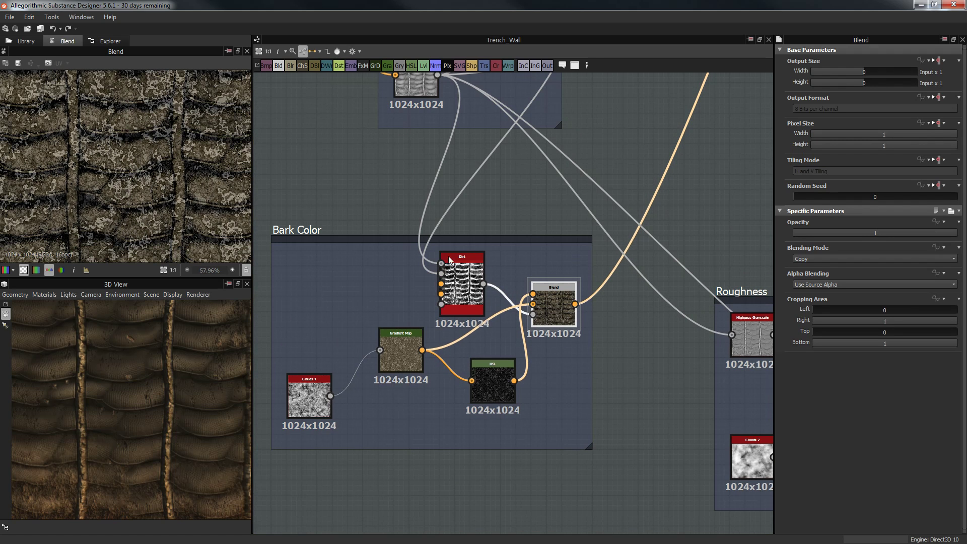
{"action": "middle_click_drag", "start_coordinate": [405, 289], "coordinate": [365, 306]}
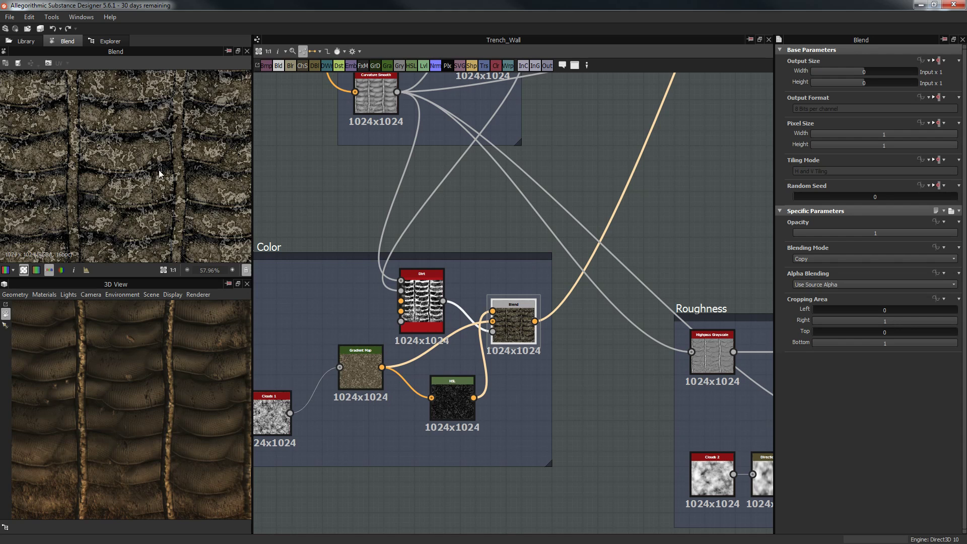
{"action": "scroll", "coordinate": [376, 330], "scroll_direction": "down", "scroll_amount": 4}
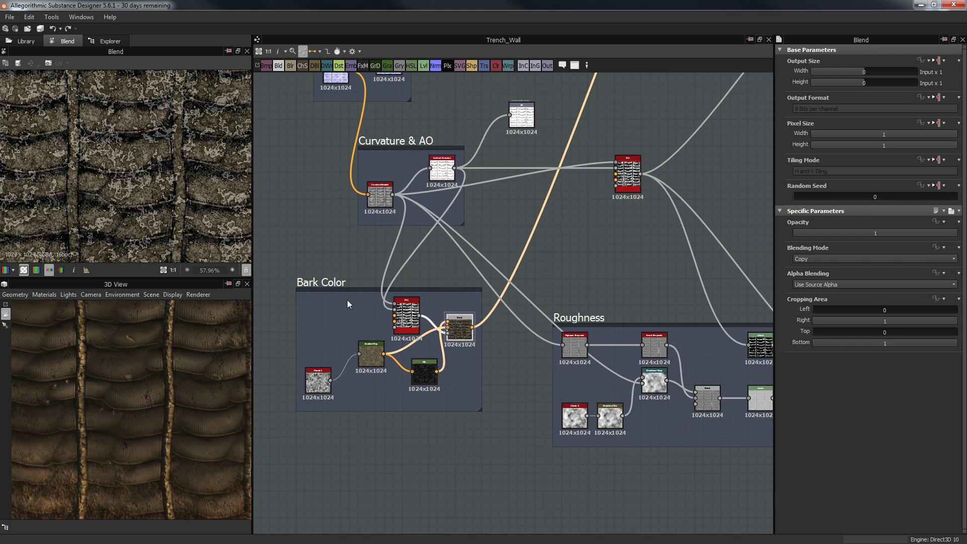
{"action": "middle_click_drag", "start_coordinate": [542, 287], "coordinate": [507, 303]}
{"action": "middle_click_drag", "start_coordinate": [532, 289], "coordinate": [518, 316]}
{"action": "scroll", "coordinate": [518, 312], "scroll_direction": "down", "scroll_amount": 4}
{"action": "middle_click_drag", "start_coordinate": [554, 164], "coordinate": [566, 219]}
{"action": "scroll", "coordinate": [568, 229], "scroll_direction": "up", "scroll_amount": 4}
{"action": "middle_click_drag", "start_coordinate": [576, 293], "coordinate": [565, 342]}
{"action": "scroll", "coordinate": [571, 322], "scroll_direction": "down", "scroll_amount": 4}
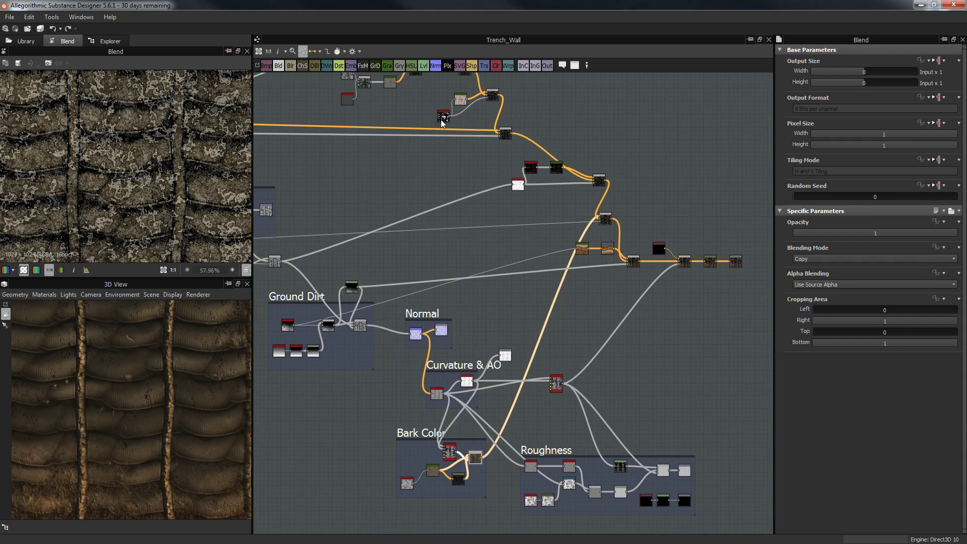
Preview the Dirt node fed by the Curvature & AO frame and review its dirt level, contrast and grunge settings
{"action": "middle_click_drag", "start_coordinate": [423, 135], "coordinate": [513, 187]}
{"action": "middle_click_drag", "start_coordinate": [623, 276], "coordinate": [557, 185]}
{"action": "scroll", "coordinate": [553, 277], "scroll_direction": "up", "scroll_amount": 8}
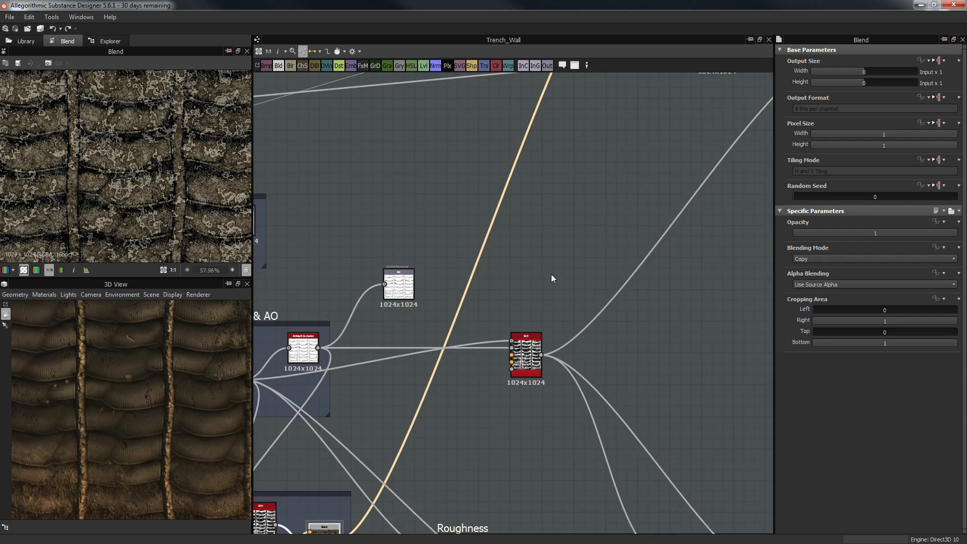
{"action": "double_click", "coordinate": [541, 362]}
{"action": "scroll", "coordinate": [544, 368], "scroll_direction": "down", "scroll_amount": 6}
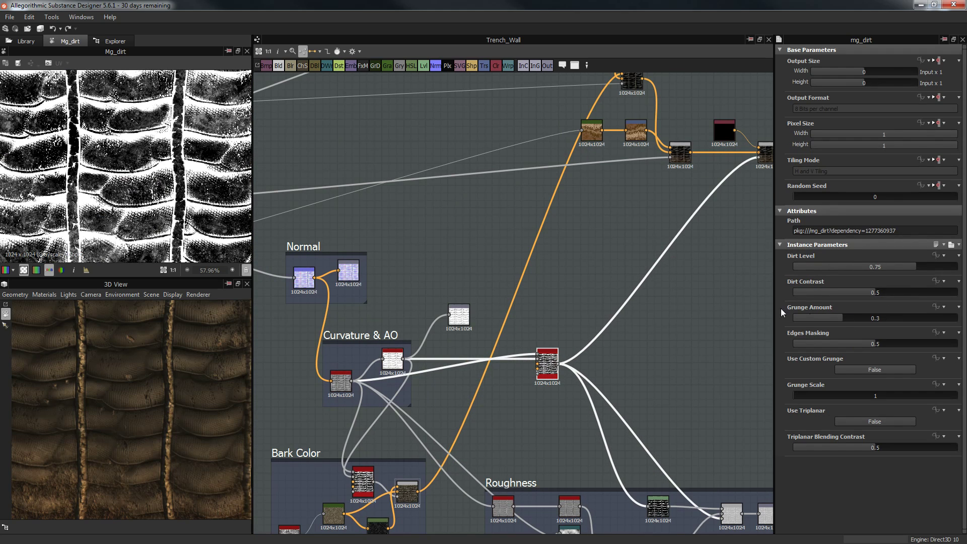
{"action": "middle_click_drag", "start_coordinate": [676, 223], "coordinate": [641, 153]}
{"action": "middle_click_drag", "start_coordinate": [620, 320], "coordinate": [652, 300]}
{"action": "mouse_move", "coordinate": [539, 267]}
{"action": "left_mouse_down"}
{"action": "mouse_move", "coordinate": [546, 259]}
{"action": "mouse_move", "coordinate": [538, 276]}
{"action": "left_mouse_up"}
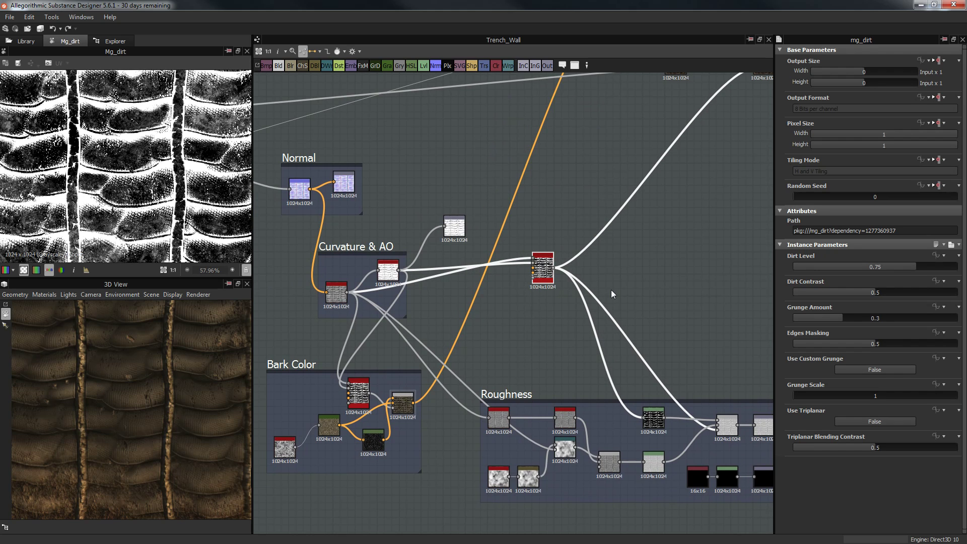
Survey the graph from the Roughness frame back to the Levels node that feeds the Height frame and the fabric color nodes
{"action": "scroll", "coordinate": [579, 240], "scroll_direction": "up", "scroll_amount": 1}
{"action": "middle_click_drag", "start_coordinate": [578, 239], "coordinate": [745, 289]}
{"action": "scroll", "coordinate": [741, 289], "scroll_direction": "down", "scroll_amount": 3}
{"action": "middle_click_drag", "start_coordinate": [685, 288], "coordinate": [527, 248]}
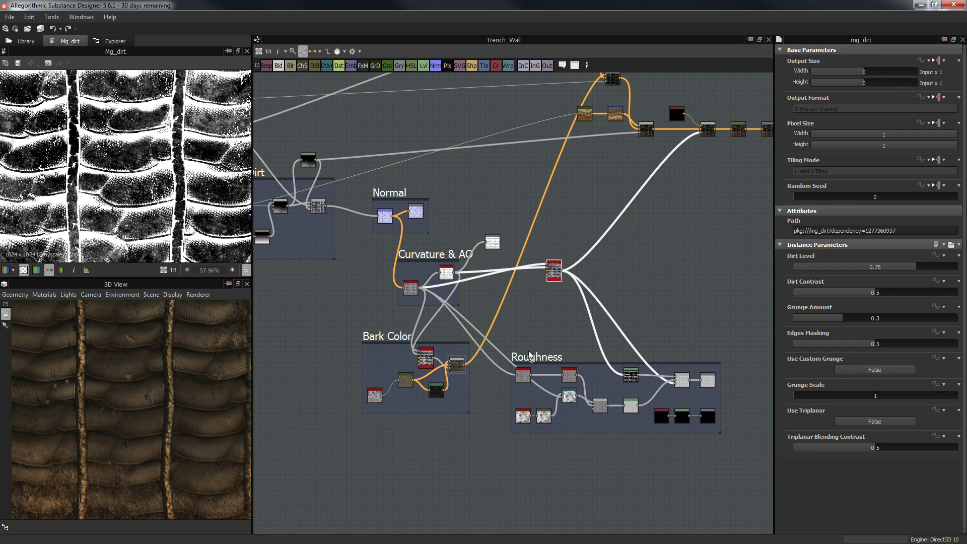
{"action": "left_click", "coordinate": [530, 356]}
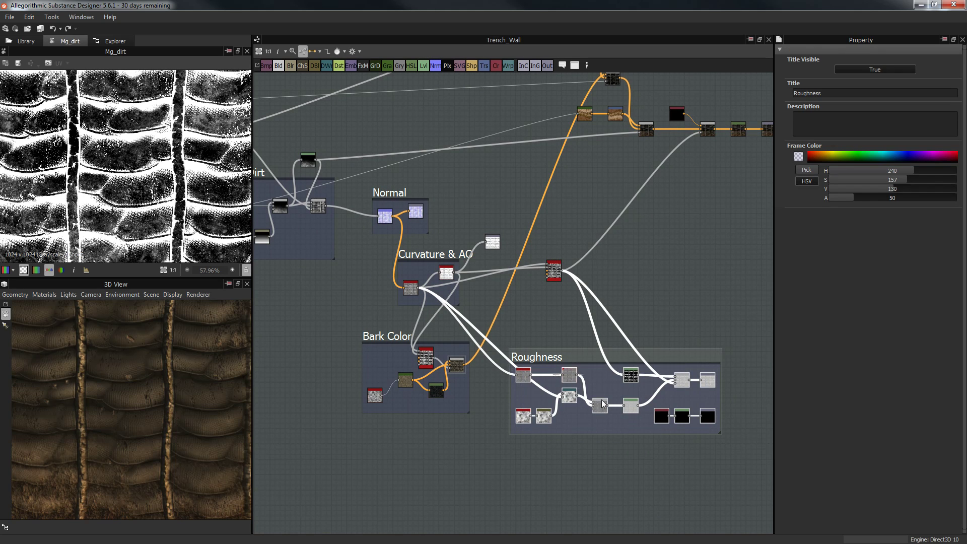
{"action": "middle_click_drag", "start_coordinate": [561, 176], "coordinate": [643, 309]}
{"action": "scroll", "coordinate": [568, 245], "scroll_direction": "down", "scroll_amount": 3}
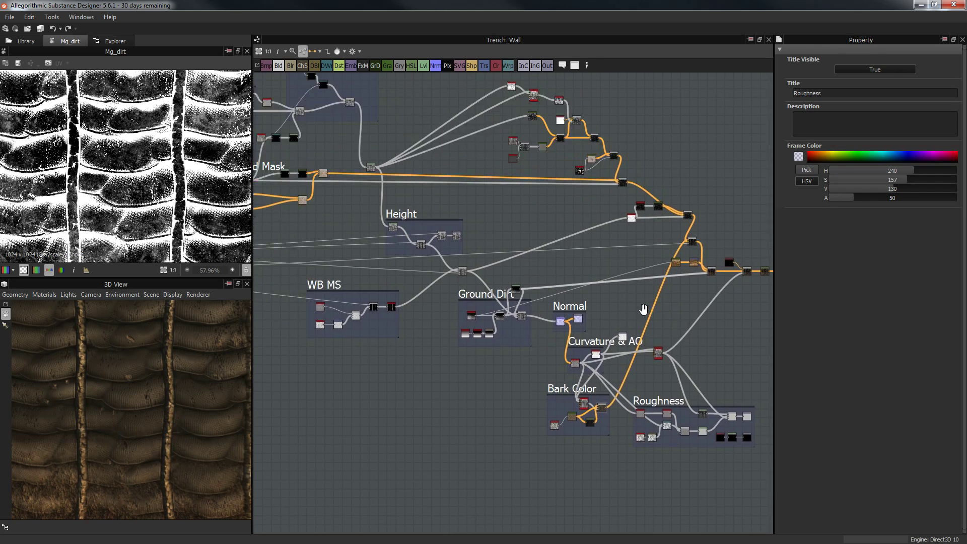
{"action": "middle_click_drag", "start_coordinate": [402, 191], "coordinate": [521, 259]}
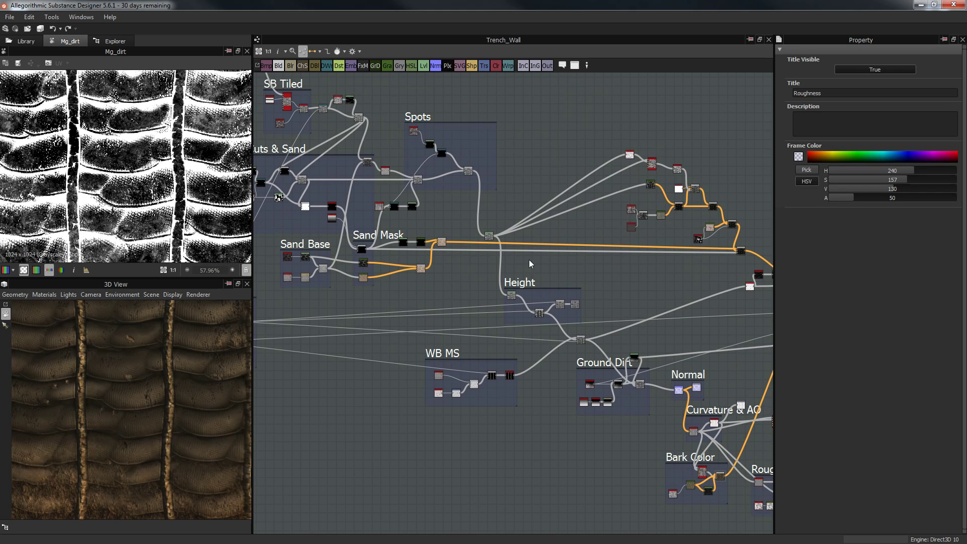
{"action": "scroll", "coordinate": [545, 256], "scroll_direction": "up", "scroll_amount": 5}
{"action": "middle_click_drag", "start_coordinate": [553, 156], "coordinate": [419, 214]}
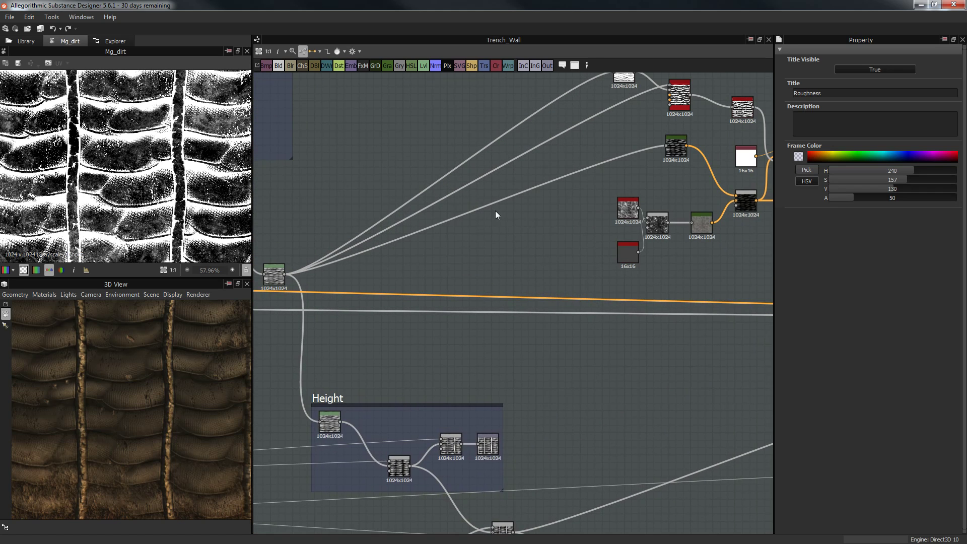
{"action": "middle_click_drag", "start_coordinate": [466, 241], "coordinate": [363, 279]}
{"action": "middle_click_drag", "start_coordinate": [283, 283], "coordinate": [489, 252]}
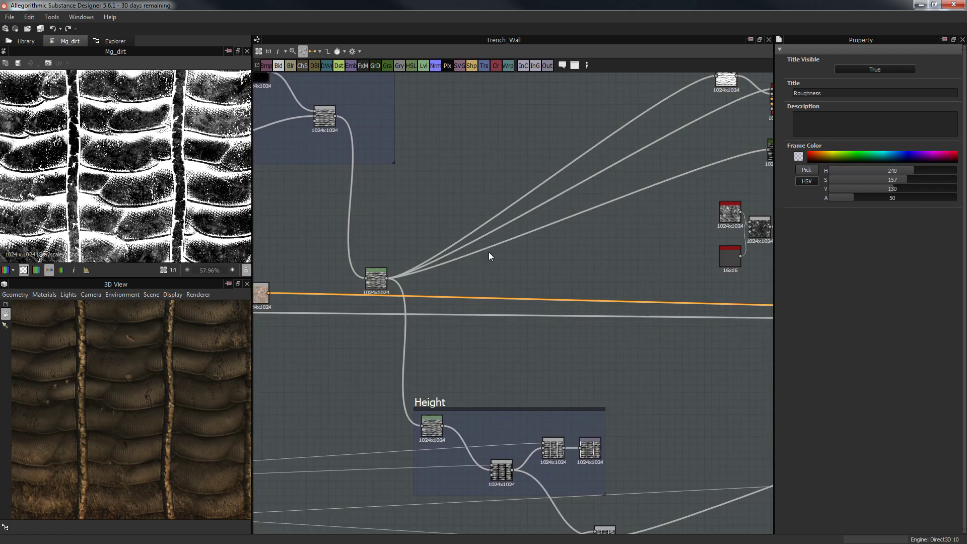
Preview the Levels node above the Height frame and examine the sandbag height detail up close
{"action": "scroll", "coordinate": [488, 252], "scroll_direction": "up", "scroll_amount": 2}
{"action": "double_click", "coordinate": [326, 283]}
{"action": "scroll", "coordinate": [185, 180], "scroll_direction": "up", "scroll_amount": 5}
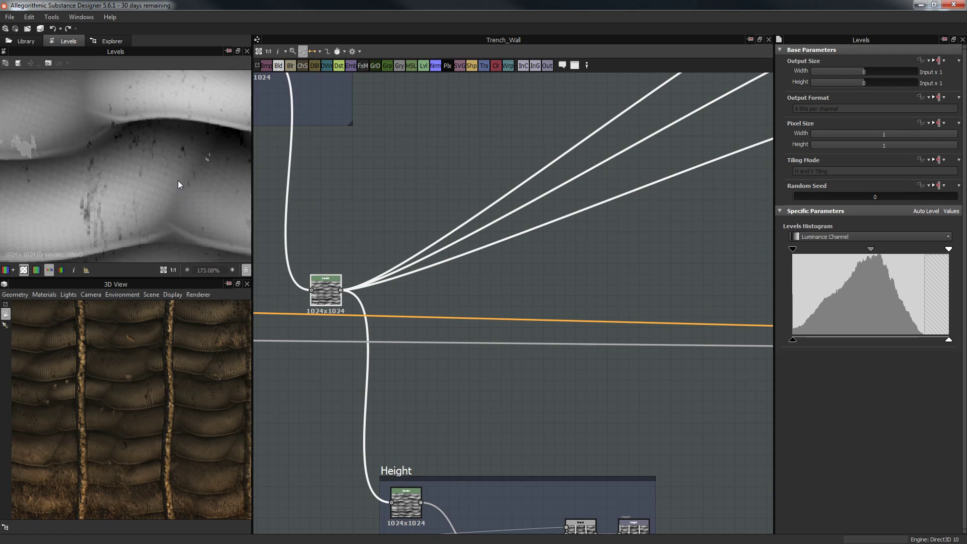
{"action": "scroll", "coordinate": [179, 184], "scroll_direction": "down", "scroll_amount": 3}
{"action": "scroll", "coordinate": [105, 163], "scroll_direction": "up", "scroll_amount": 2}
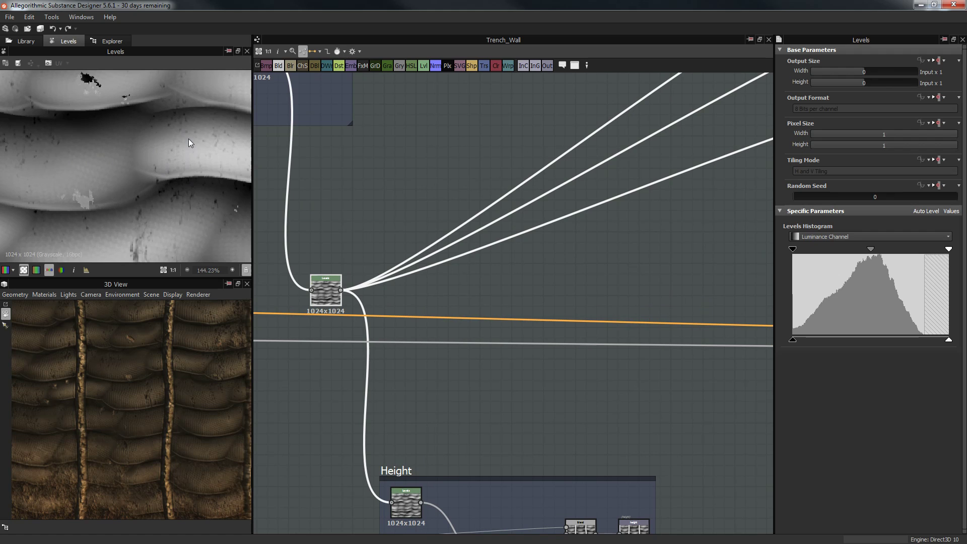
{"action": "scroll", "coordinate": [188, 140], "scroll_direction": "down", "scroll_amount": 2}
{"action": "scroll", "coordinate": [555, 197], "scroll_direction": "down", "scroll_amount": 5}
{"action": "scroll", "coordinate": [606, 192], "scroll_direction": "up", "scroll_amount": 5}
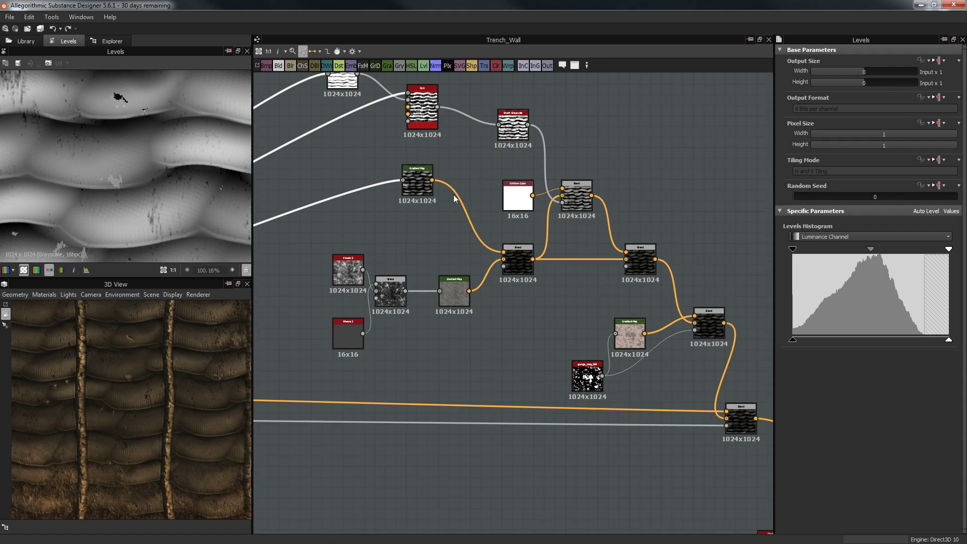
Select the Gradient Map fed by the Levels node and compare its gradient with the sandbag height preview
{"action": "middle_click_drag", "start_coordinate": [453, 195], "coordinate": [552, 197]}
{"action": "left_click", "coordinate": [508, 196]}
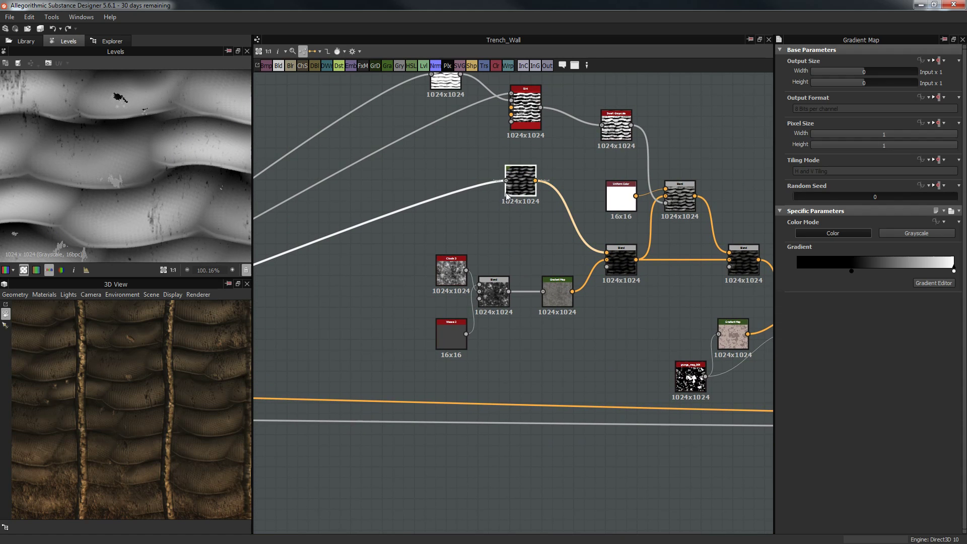
{"action": "scroll", "coordinate": [100, 195], "scroll_direction": "down", "scroll_amount": 3}
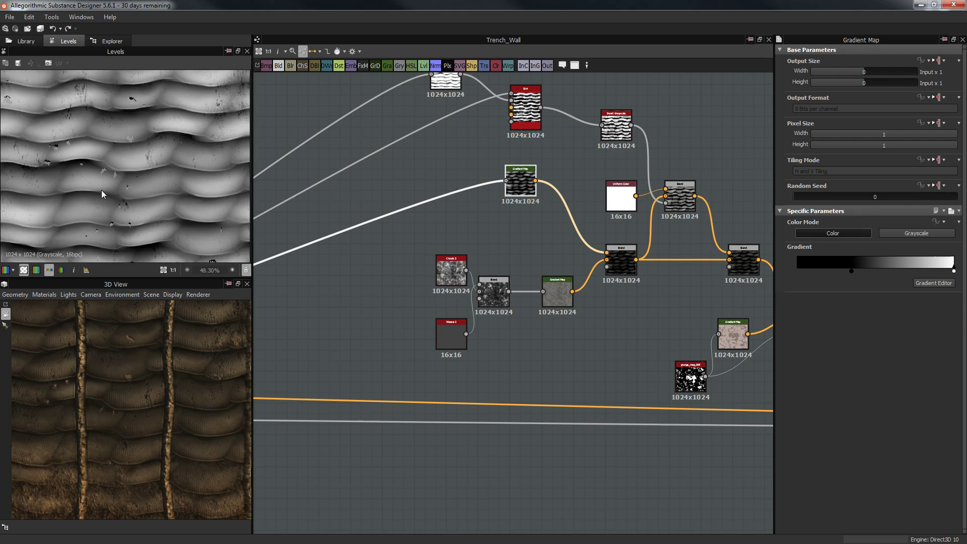
{"action": "scroll", "coordinate": [102, 195], "scroll_direction": "up", "scroll_amount": 2}
{"action": "middle_click_drag", "start_coordinate": [464, 177], "coordinate": [761, 132]}
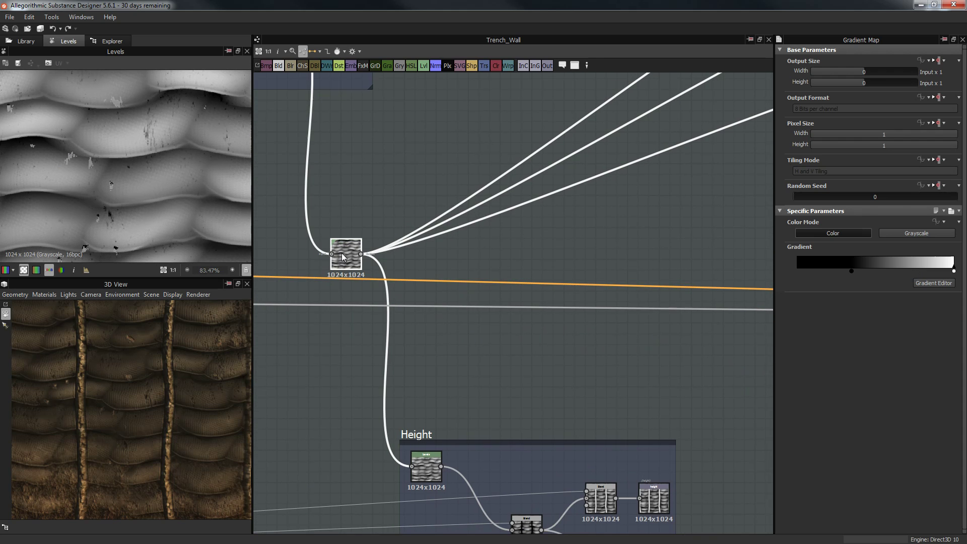
{"action": "key", "text": "space"}
{"action": "type", "text": "gra"}
{"action": "left_click", "coordinate": [624, 223]}
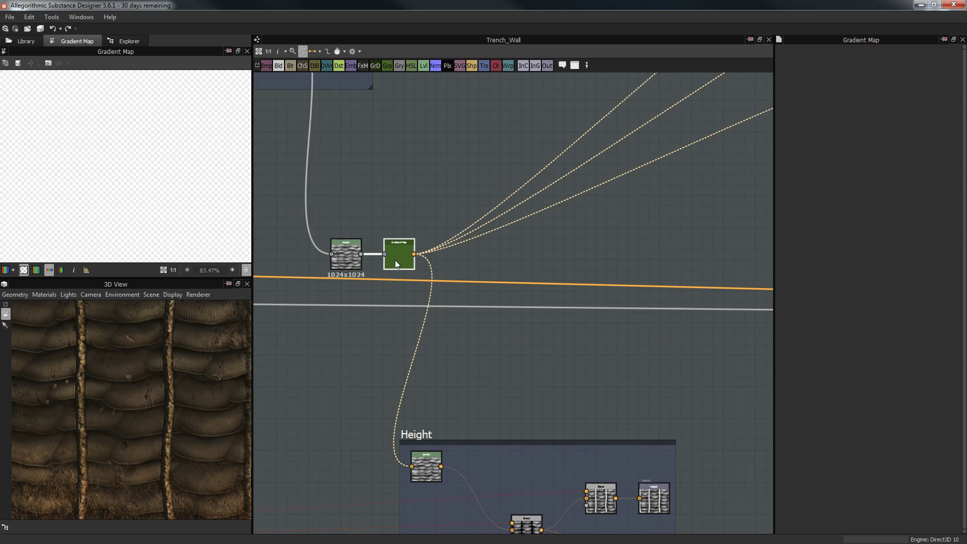
{"action": "key", "text": "ctrl+z"}
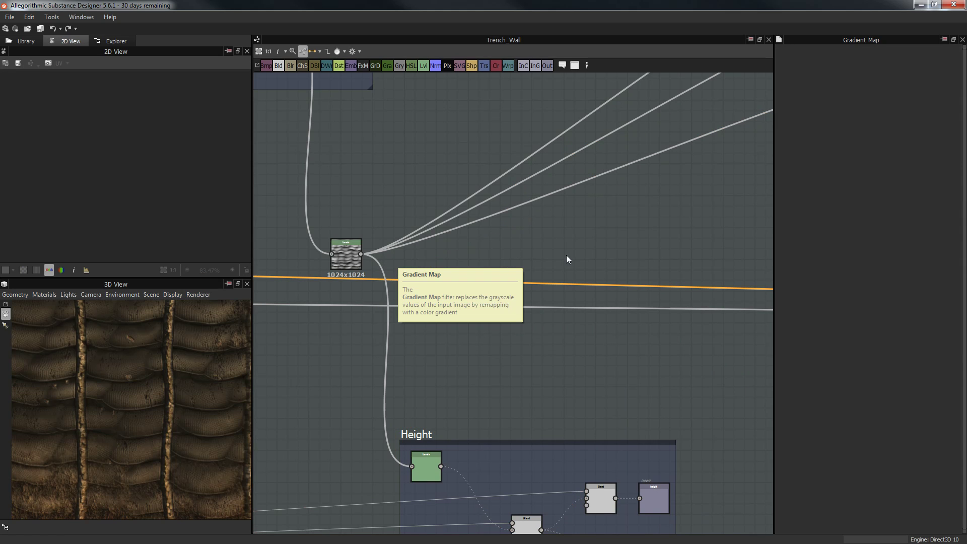
Add a separate Gradient Map, feed it from the Levels node and pick its gradient from the wall in the 3D View
{"action": "key", "text": "space"}
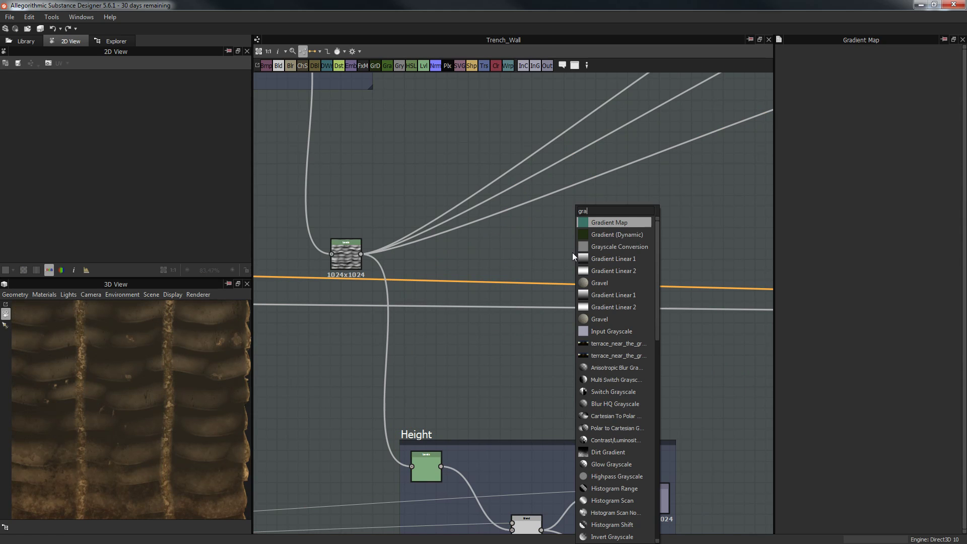
{"action": "key", "text": "Escape"}
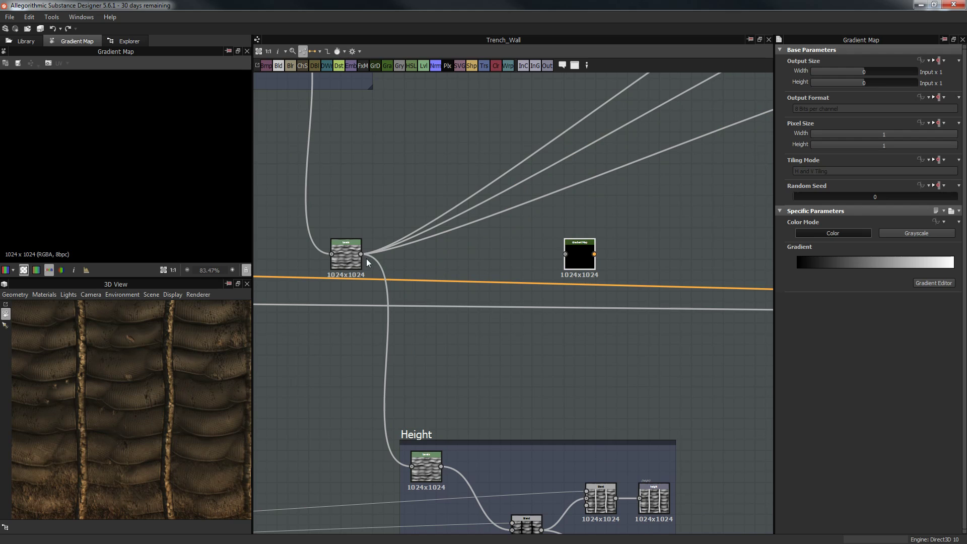
{"action": "left_click_drag", "start_coordinate": [362, 255], "coordinate": [561, 251]}
{"action": "left_click", "coordinate": [929, 283]}
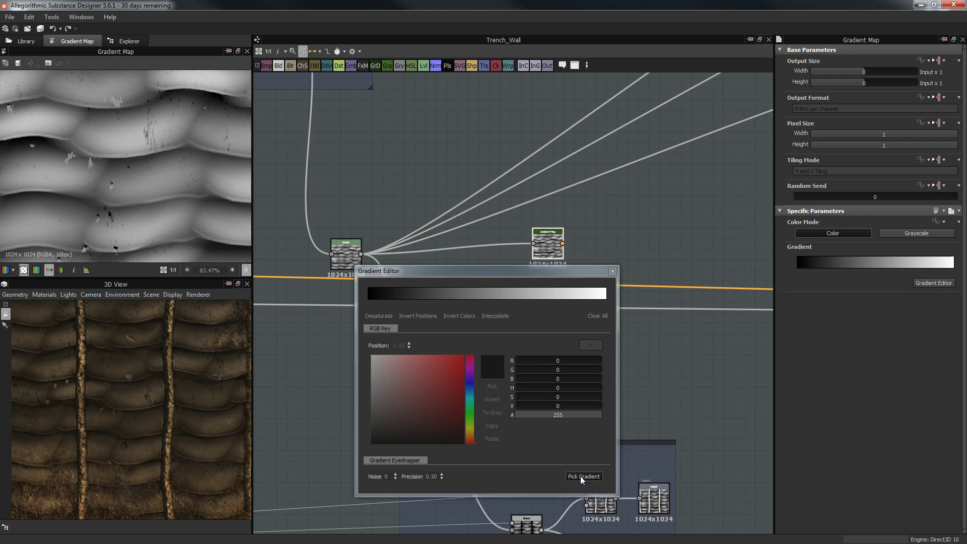
{"action": "left_click", "coordinate": [583, 476]}
{"action": "left_click_drag", "start_coordinate": [79, 443], "coordinate": [108, 451]}
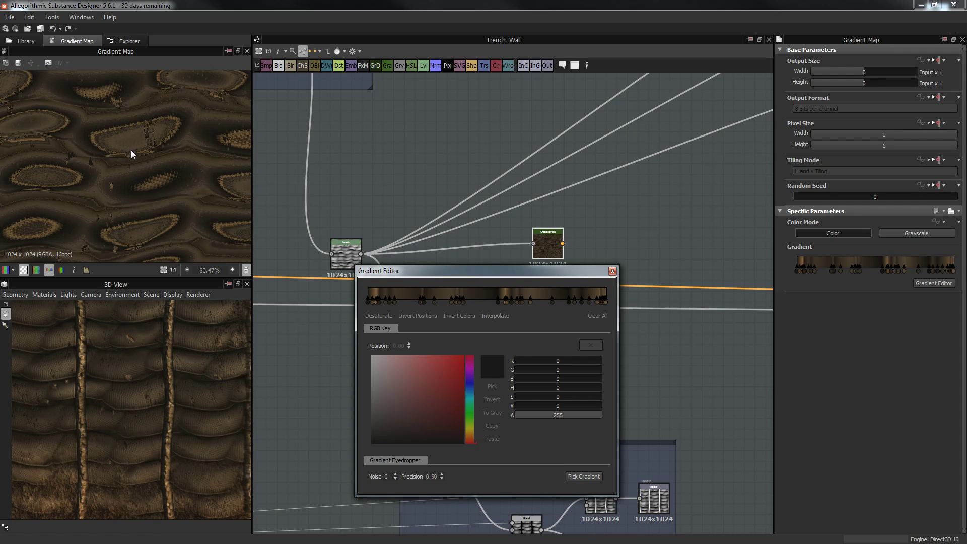
Examine the picked colors on the sandbag height map and delete the trial Gradient Map
{"action": "scroll", "coordinate": [134, 157], "scroll_direction": "down", "scroll_amount": 5}
{"action": "scroll", "coordinate": [140, 166], "scroll_direction": "up", "scroll_amount": 6}
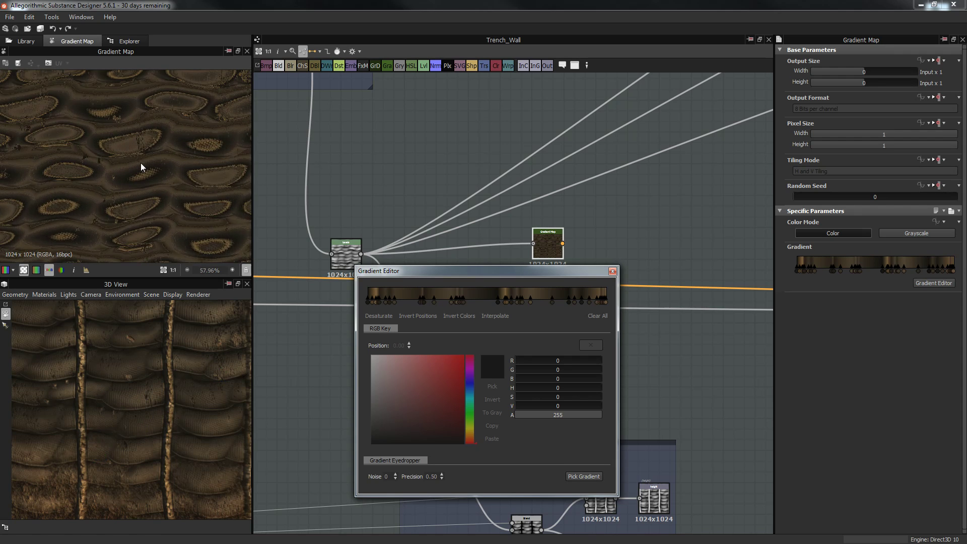
{"action": "scroll", "coordinate": [158, 195], "scroll_direction": "up", "scroll_amount": 2}
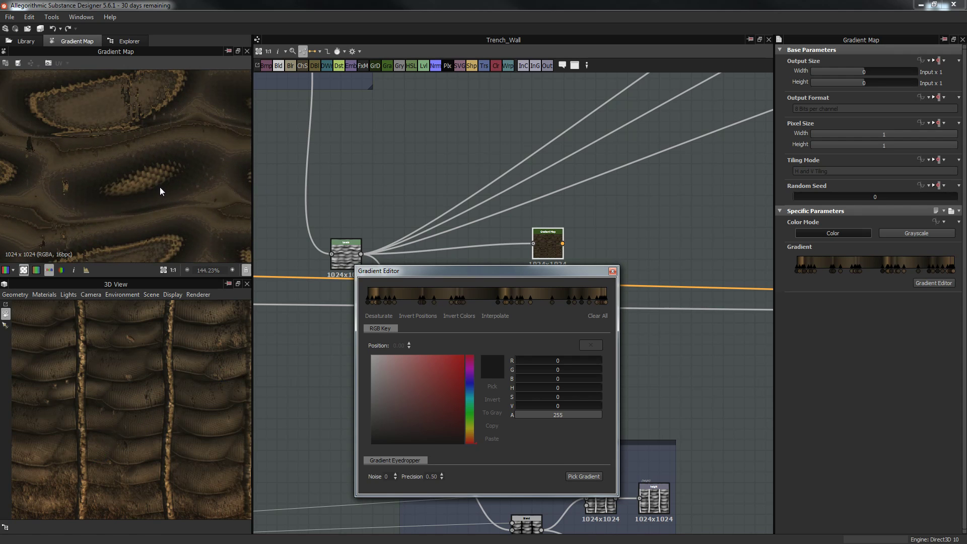
{"action": "left_click", "coordinate": [612, 271]}
{"action": "left_click_drag", "start_coordinate": [642, 228], "coordinate": [528, 252]}
{"action": "key", "text": "Delete"}
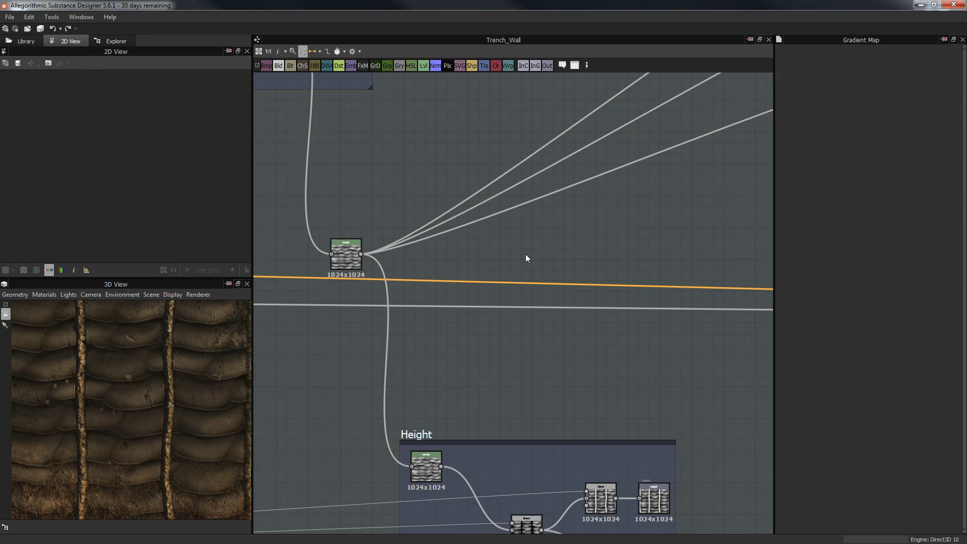
Inspect the sandbag fabric and rope up close in the 3D View under rotated lighting and locate the fabric color nodes
{"action": "left_click_drag", "start_coordinate": [33, 429], "coordinate": [186, 385]}
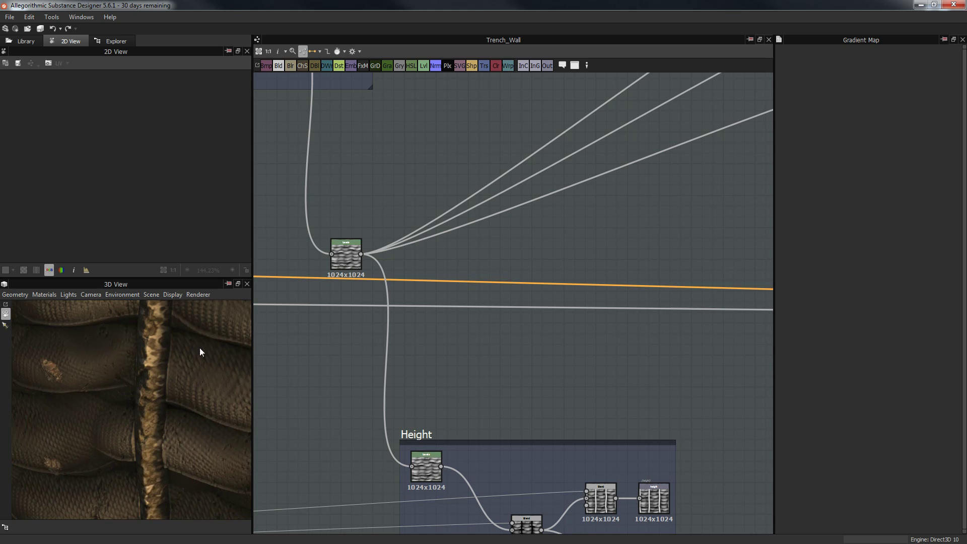
{"action": "left_click_drag", "start_coordinate": [200, 347], "coordinate": [186, 377], "text": "ctrl+shift"}
{"action": "scroll", "coordinate": [474, 270], "scroll_direction": "down", "scroll_amount": 3}
{"action": "middle_click_drag", "start_coordinate": [550, 265], "coordinate": [443, 331]}
{"action": "scroll", "coordinate": [473, 315], "scroll_direction": "up", "scroll_amount": 2}
{"action": "middle_click_drag", "start_coordinate": [511, 297], "coordinate": [455, 307]}
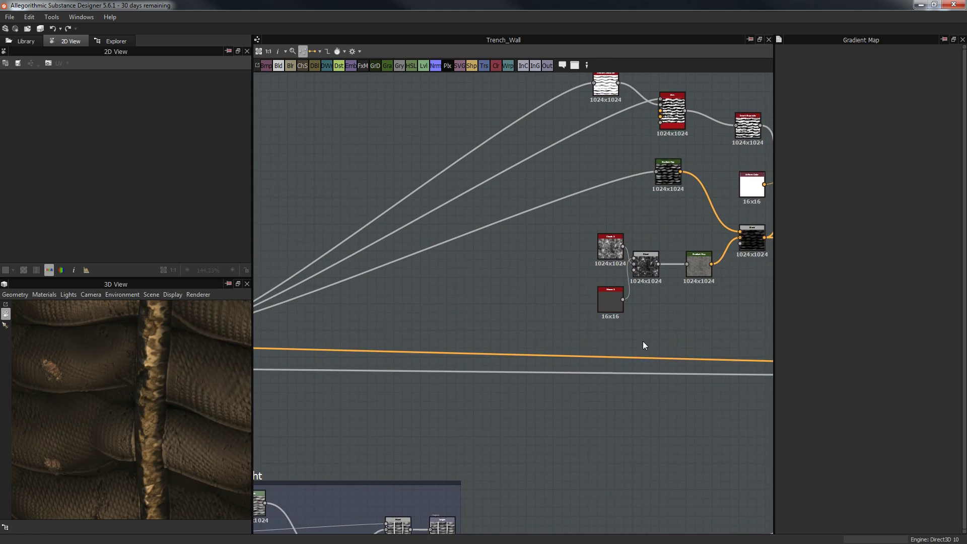
Preview the Weave 2 node in the fabric color chain and review its tiling, disorder and rotation settings
{"action": "scroll", "coordinate": [642, 345], "scroll_direction": "up", "scroll_amount": 2}
{"action": "double_click", "coordinate": [588, 283]}
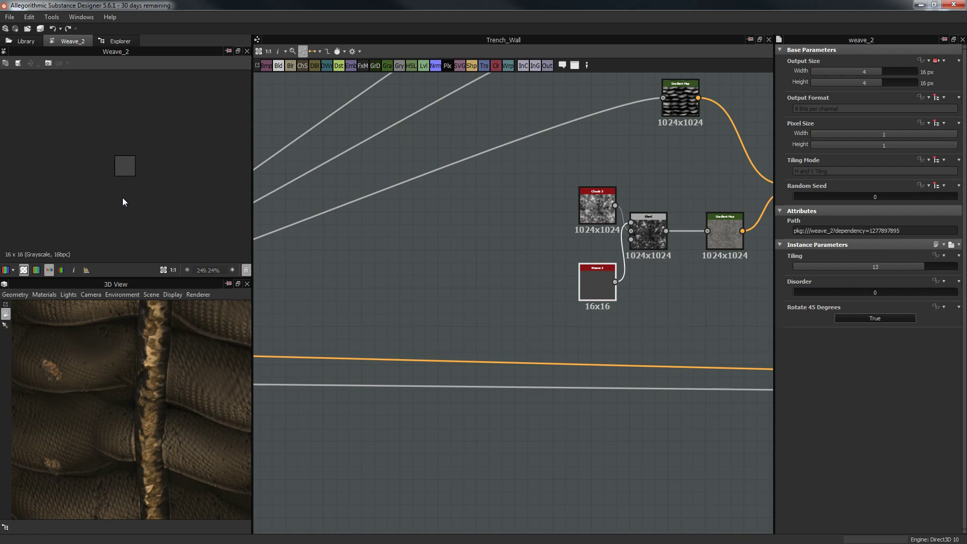
{"action": "scroll", "coordinate": [127, 181], "scroll_direction": "up", "scroll_amount": 4}
{"action": "middle_click_drag", "start_coordinate": [696, 309], "coordinate": [585, 322]}
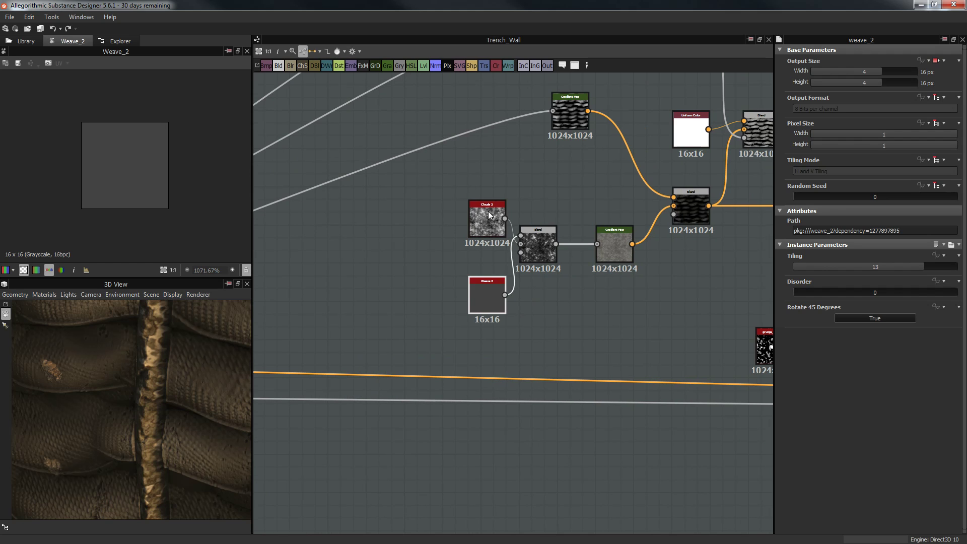
Preview the Clouds 3 noise and the Overlay Blend that combines it with Weave 2
{"action": "double_click", "coordinate": [488, 218]}
{"action": "scroll", "coordinate": [54, 165], "scroll_direction": "down", "scroll_amount": 5}
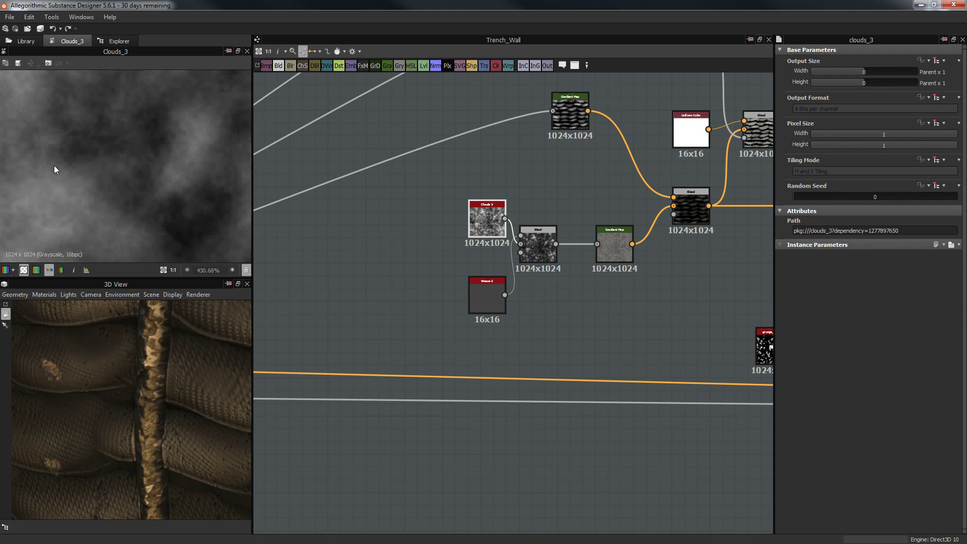
{"action": "left_click", "coordinate": [534, 247]}
{"action": "double_click", "coordinate": [534, 246]}
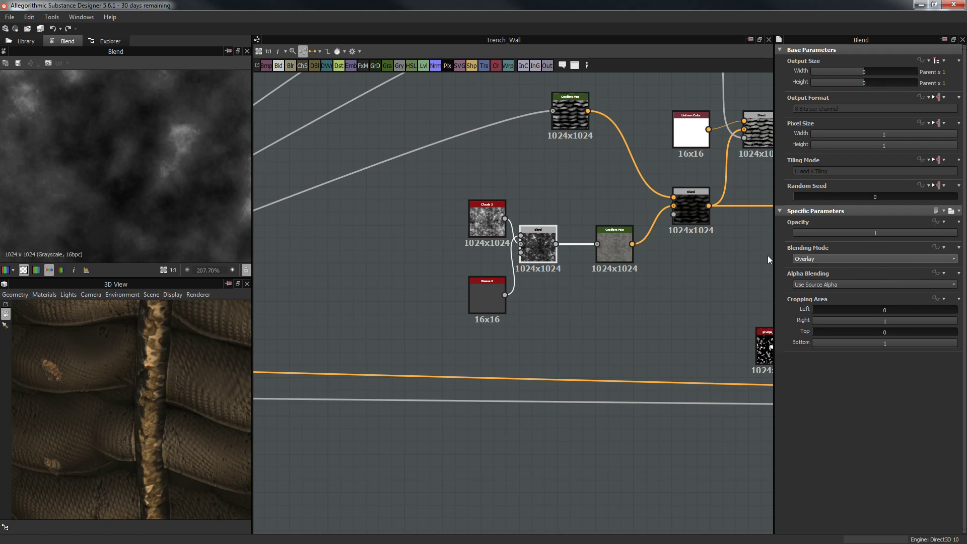
Compare the Clouds 3 noise with its Overlay Blend, and preview the grey Gradient Map that colors the result
{"action": "double_click", "coordinate": [491, 223]}
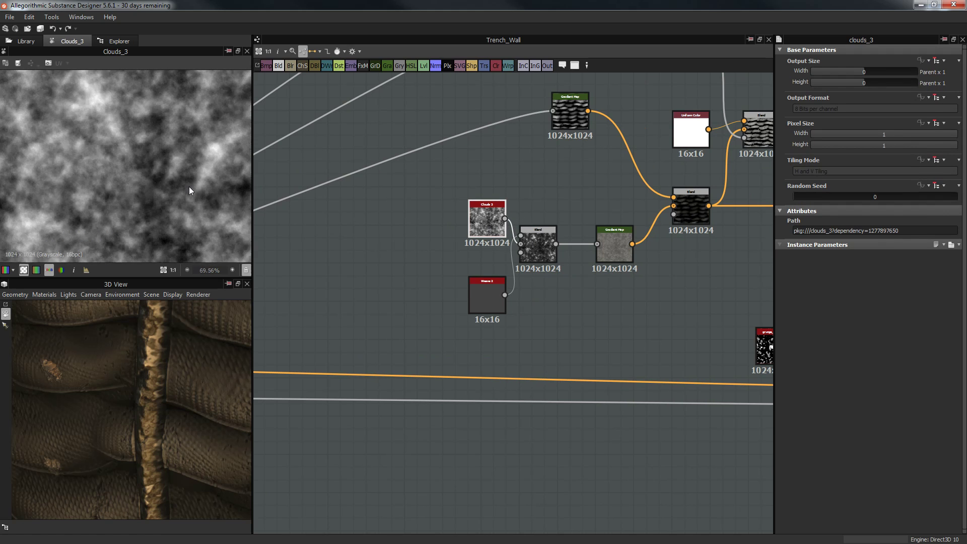
{"action": "scroll", "coordinate": [189, 187], "scroll_direction": "down", "scroll_amount": 1}
{"action": "left_click", "coordinate": [537, 255]}
{"action": "double_click", "coordinate": [537, 255]}
{"action": "scroll", "coordinate": [136, 149], "scroll_direction": "down", "scroll_amount": 3}
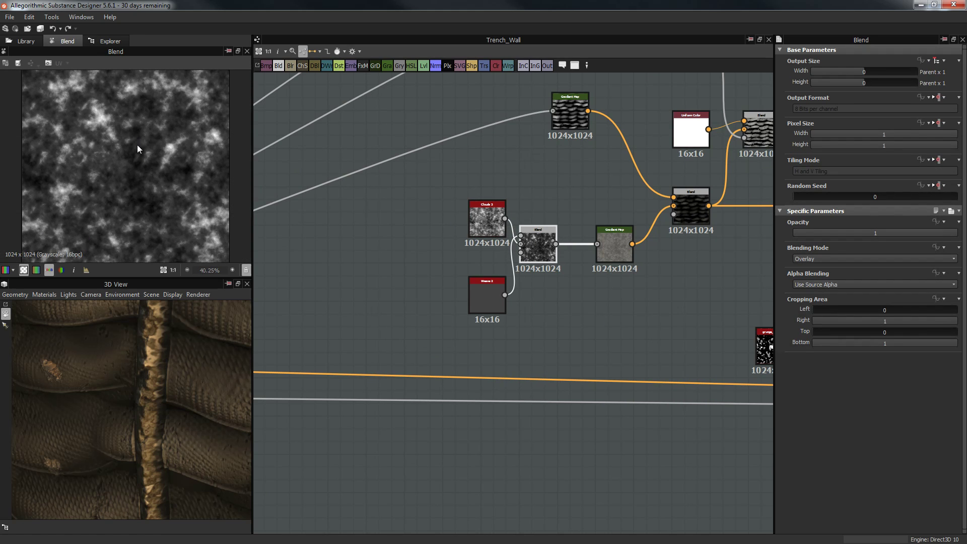
{"action": "double_click", "coordinate": [607, 244]}
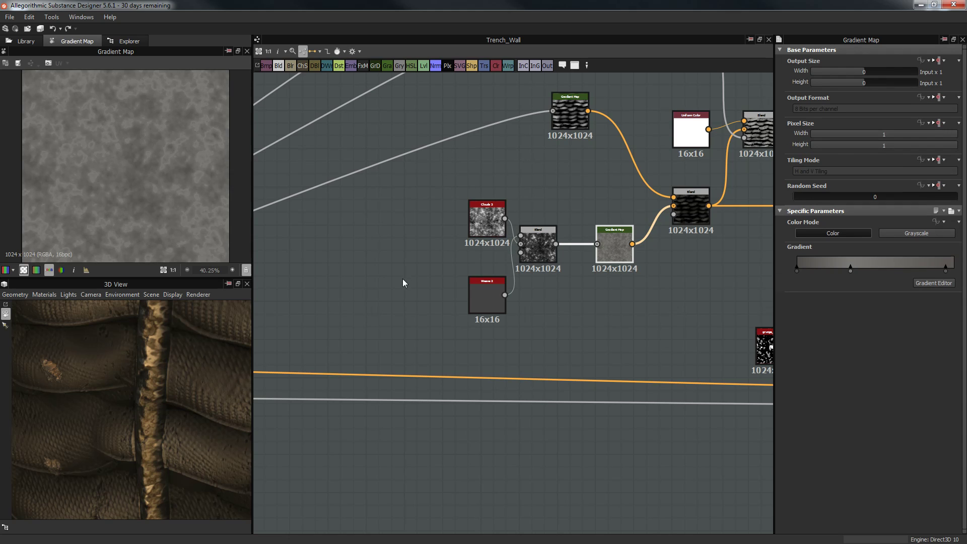
{"action": "scroll", "coordinate": [134, 196], "scroll_direction": "up", "scroll_amount": 3}
{"action": "scroll", "coordinate": [28, 208], "scroll_direction": "down", "scroll_amount": 3}
{"action": "middle_click_drag", "start_coordinate": [527, 216], "coordinate": [527, 241]}
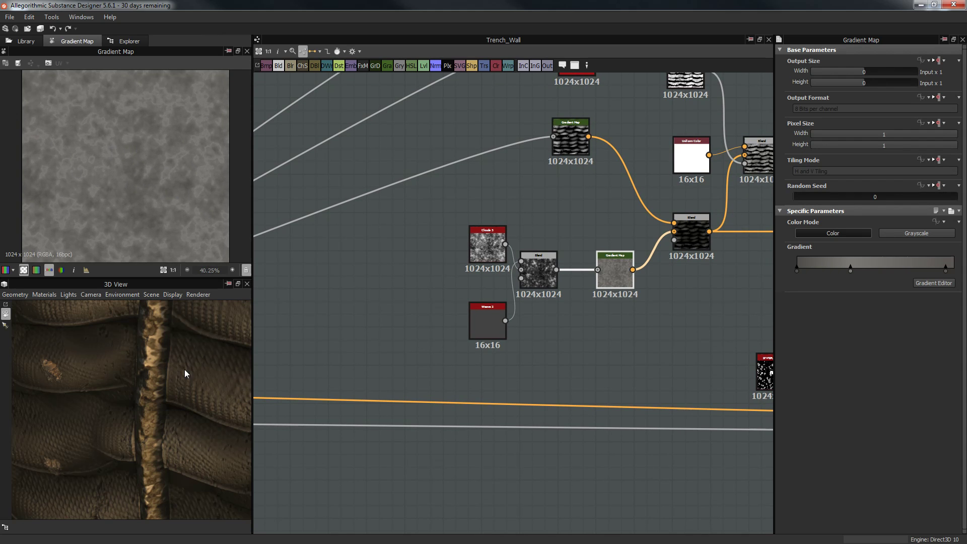
Inspect the sandbag fabric between the ropes in the 3D View from a wider viewpoint
{"action": "left_click_drag", "start_coordinate": [184, 370], "coordinate": [142, 330]}
{"action": "left_click_drag", "start_coordinate": [124, 394], "coordinate": [178, 425]}
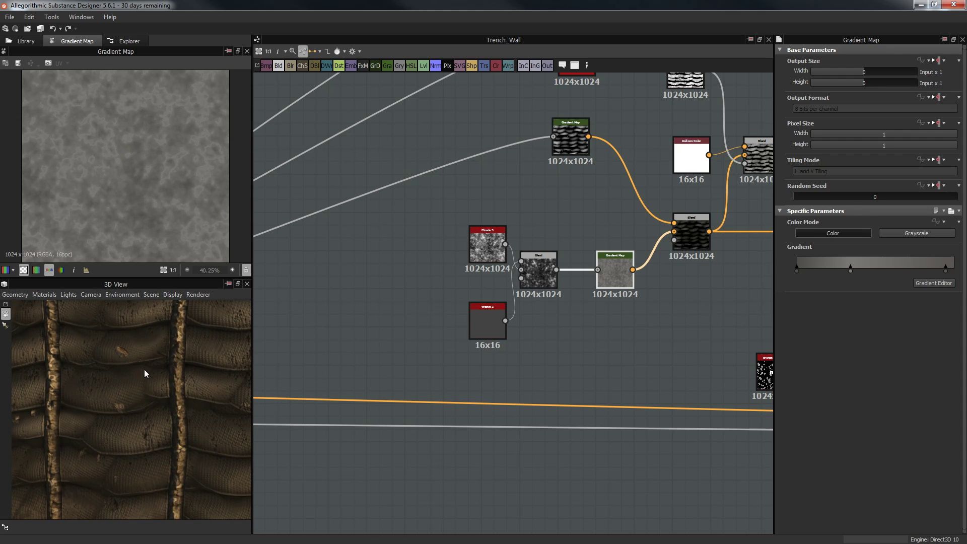
{"action": "left_click_drag", "start_coordinate": [147, 347], "coordinate": [175, 380]}
Trace the black-to-white sandbag Gradient Map back to its source node and preview its output
{"action": "scroll", "coordinate": [455, 213], "scroll_direction": "down", "scroll_amount": 3}
{"action": "middle_click_drag", "start_coordinate": [340, 296], "coordinate": [317, 328]}
{"action": "scroll", "coordinate": [488, 251], "scroll_direction": "up", "scroll_amount": 3}
{"action": "double_click", "coordinate": [349, 204]}
{"action": "middle_click_drag", "start_coordinate": [620, 207], "coordinate": [512, 267]}
{"action": "double_click", "coordinate": [627, 167]}
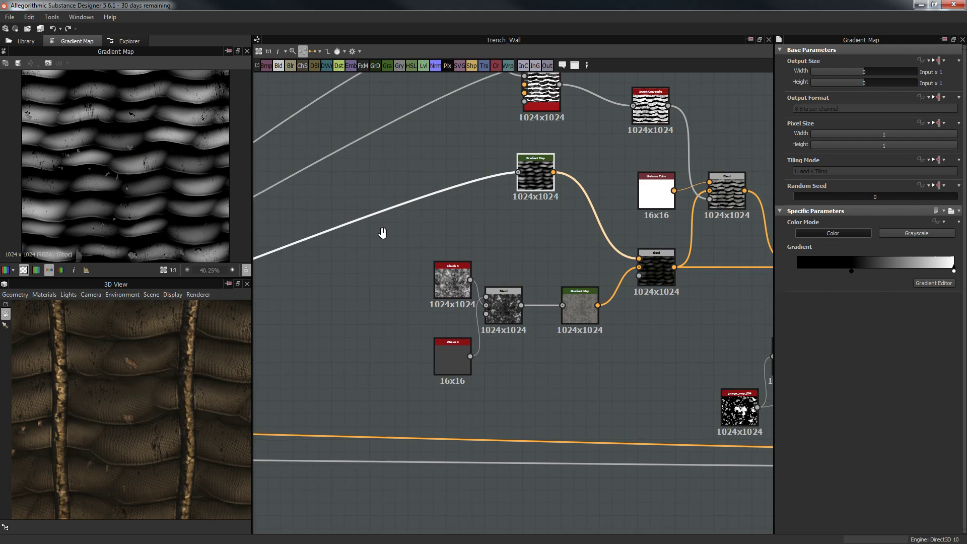
Preview the Multiply Blend of the two Gradient Maps and examine the weave and damage on the sandbags close up
{"action": "left_click", "coordinate": [602, 270]}
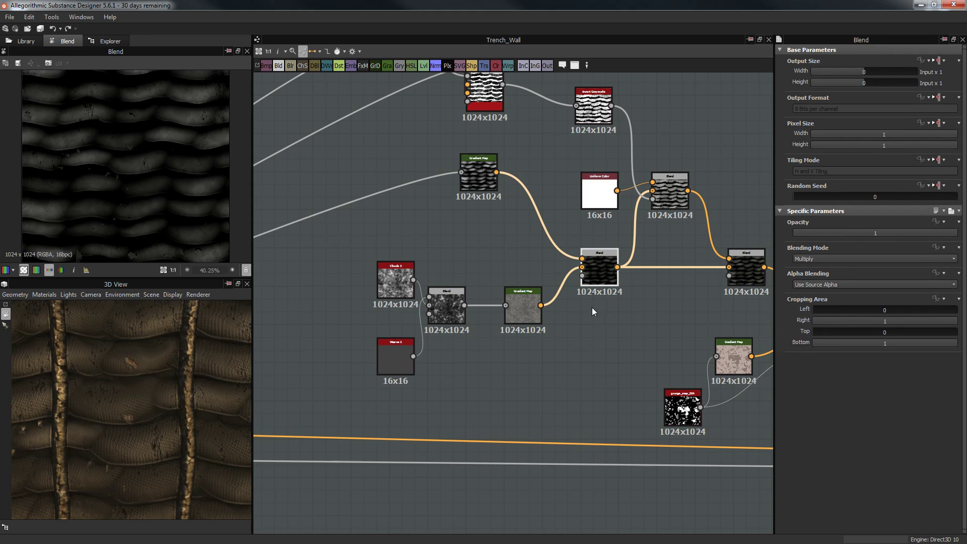
{"action": "scroll", "coordinate": [176, 159], "scroll_direction": "up", "scroll_amount": 5}
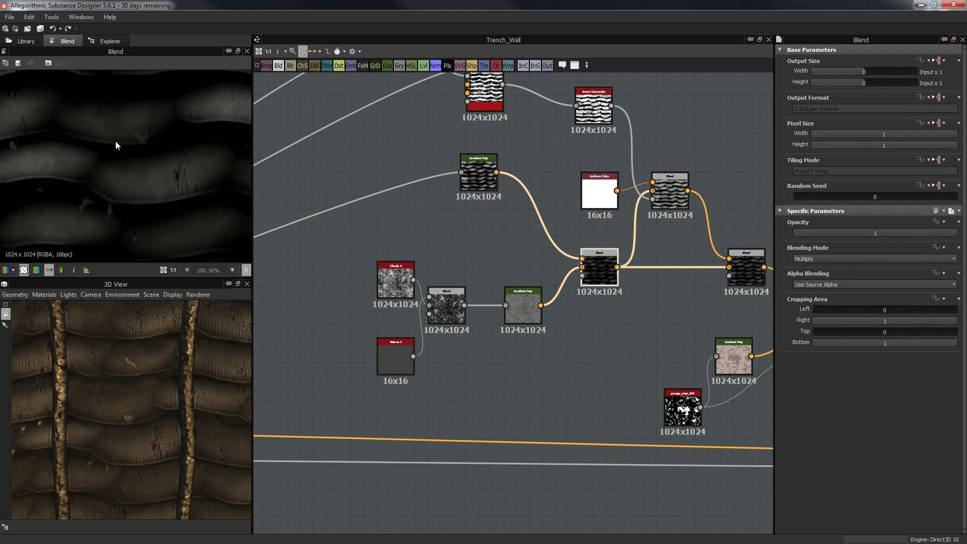
{"action": "scroll", "coordinate": [121, 171], "scroll_direction": "down", "scroll_amount": 5}
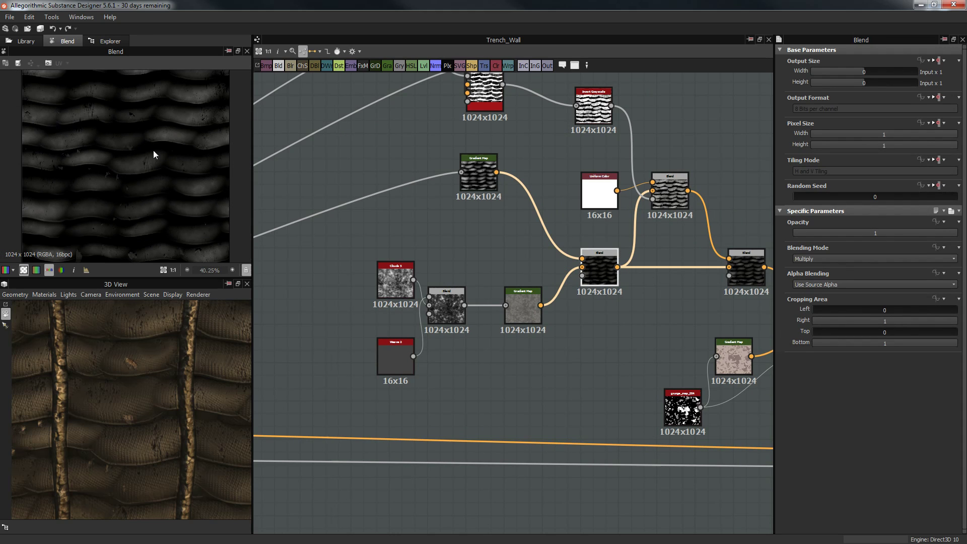
{"action": "scroll", "coordinate": [131, 171], "scroll_direction": "up", "scroll_amount": 9}
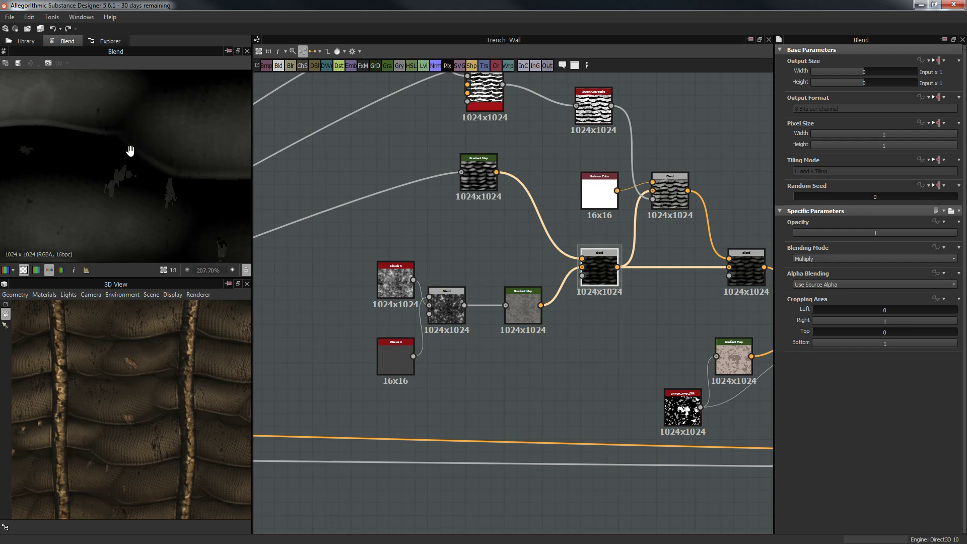
{"action": "middle_click_drag", "start_coordinate": [155, 162], "coordinate": [87, 162]}
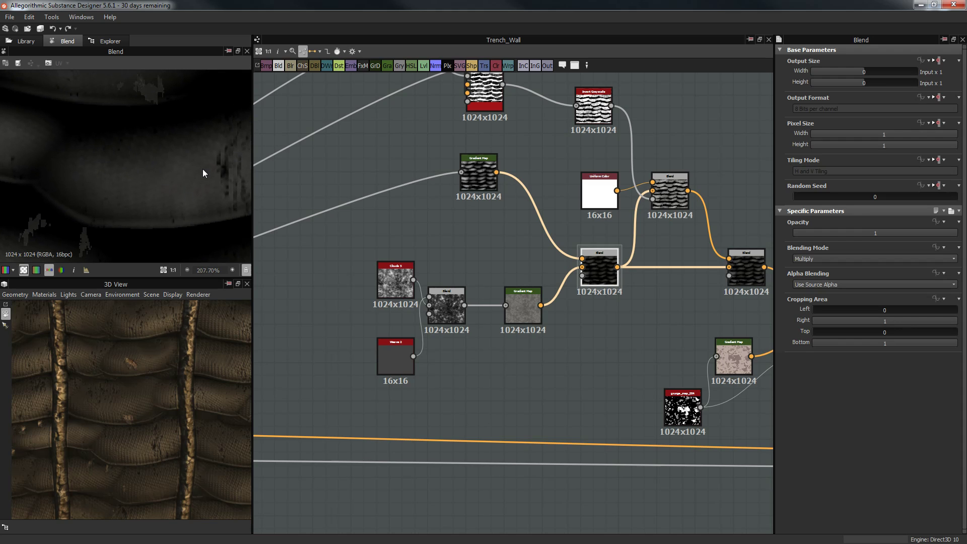
{"action": "scroll", "coordinate": [195, 209], "scroll_direction": "down", "scroll_amount": 3}
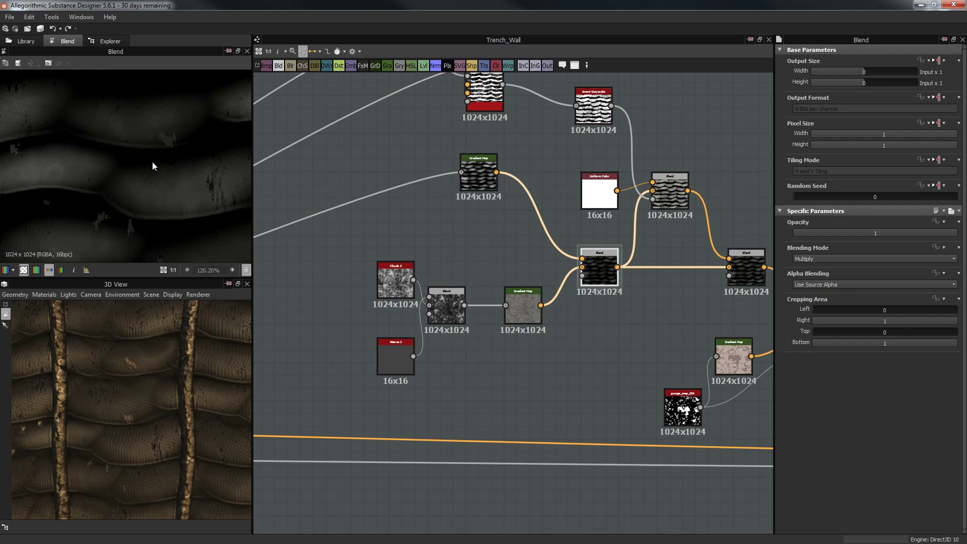
{"action": "scroll", "coordinate": [220, 218], "scroll_direction": "up", "scroll_amount": 3}
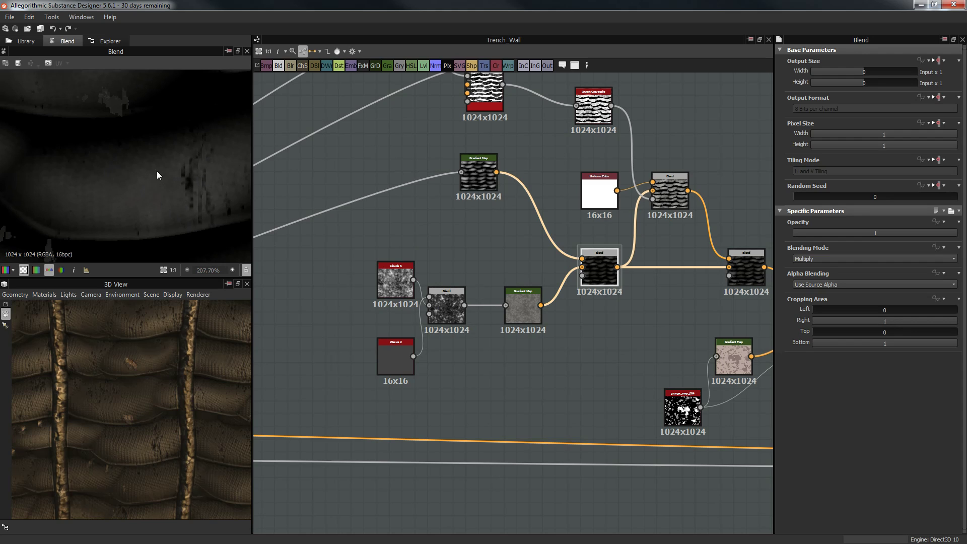
{"action": "scroll", "coordinate": [146, 227], "scroll_direction": "down", "scroll_amount": 6}
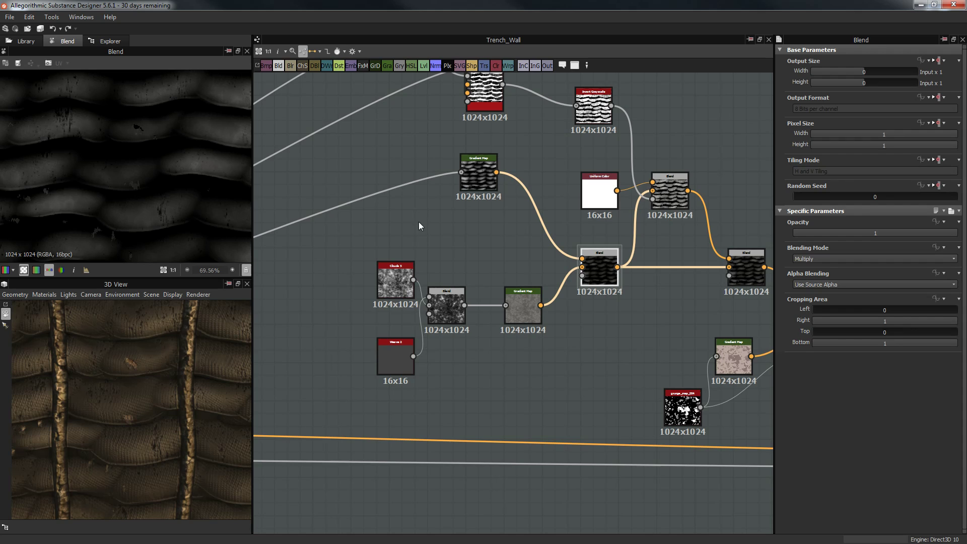
{"action": "middle_click_drag", "start_coordinate": [500, 371], "coordinate": [458, 386]}
{"action": "middle_click_drag", "start_coordinate": [551, 360], "coordinate": [533, 397]}
{"action": "left_click_drag", "start_coordinate": [412, 226], "coordinate": [418, 244]}
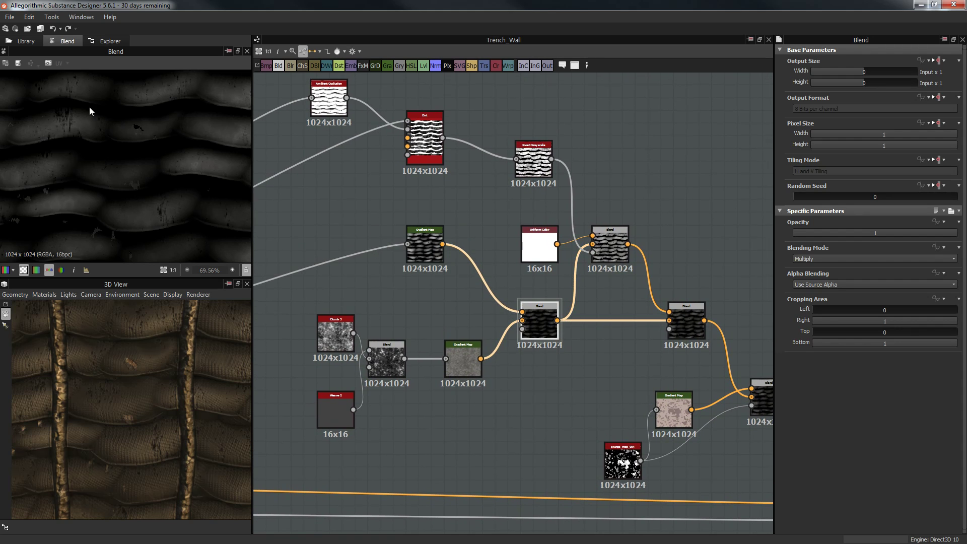
{"action": "scroll", "coordinate": [89, 107], "scroll_direction": "down", "scroll_amount": 2}
{"action": "scroll", "coordinate": [192, 192], "scroll_direction": "down", "scroll_amount": 1}
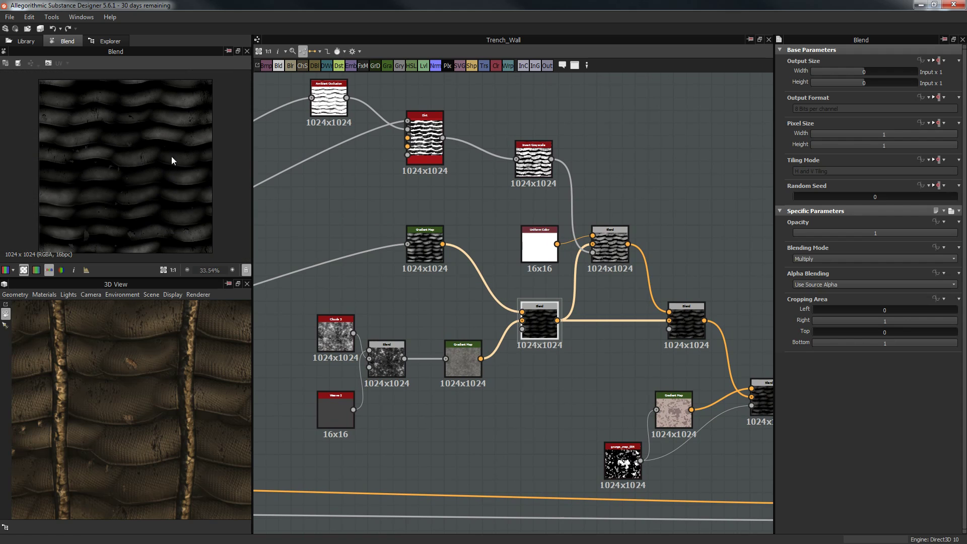
Preview the sandbag height Levels node that feeds the Ambient Occlusion, Dirt and Gradient Map nodes
{"action": "scroll", "coordinate": [506, 197], "scroll_direction": "down", "scroll_amount": 5}
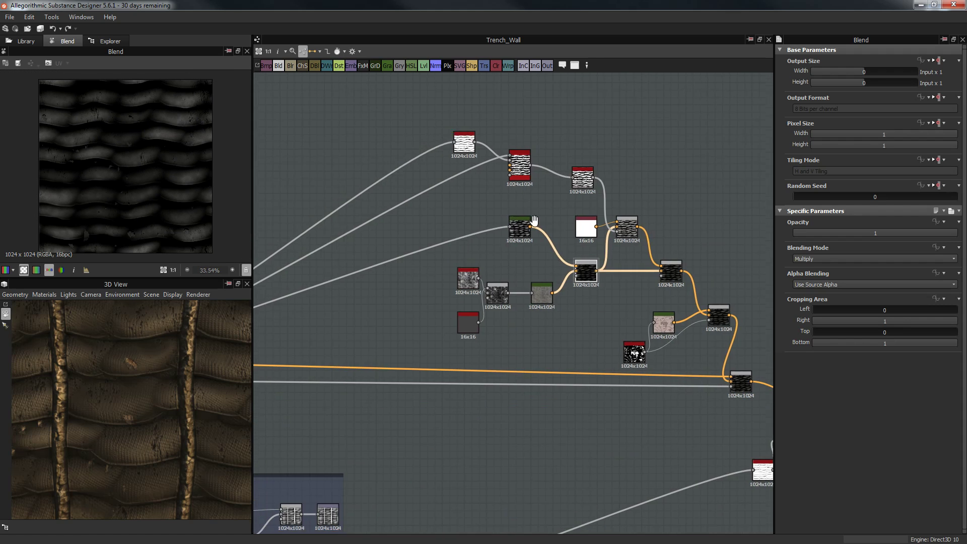
{"action": "scroll", "coordinate": [504, 249], "scroll_direction": "up", "scroll_amount": 3}
{"action": "double_click", "coordinate": [312, 293]}
{"action": "middle_click_drag", "start_coordinate": [439, 238], "coordinate": [113, 424]}
{"action": "middle_click_drag", "start_coordinate": [304, 251], "coordinate": [203, 310]}
{"action": "scroll", "coordinate": [536, 174], "scroll_direction": "up", "scroll_amount": 3}
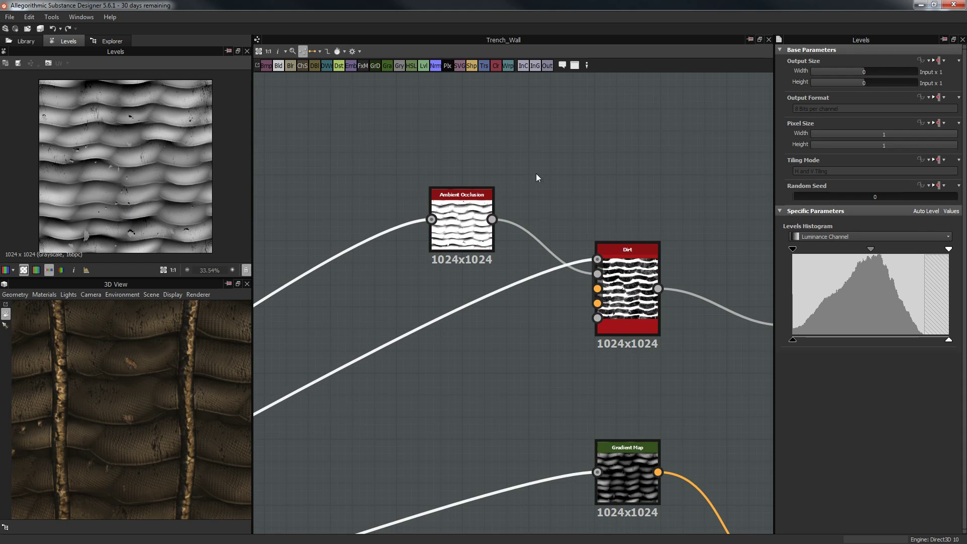
Preview the Ambient Occlusion node of the sandbags and examine its shading up close and in full
{"action": "left_click", "coordinate": [454, 214]}
{"action": "double_click", "coordinate": [454, 214]}
{"action": "scroll", "coordinate": [157, 145], "scroll_direction": "up", "scroll_amount": 3}
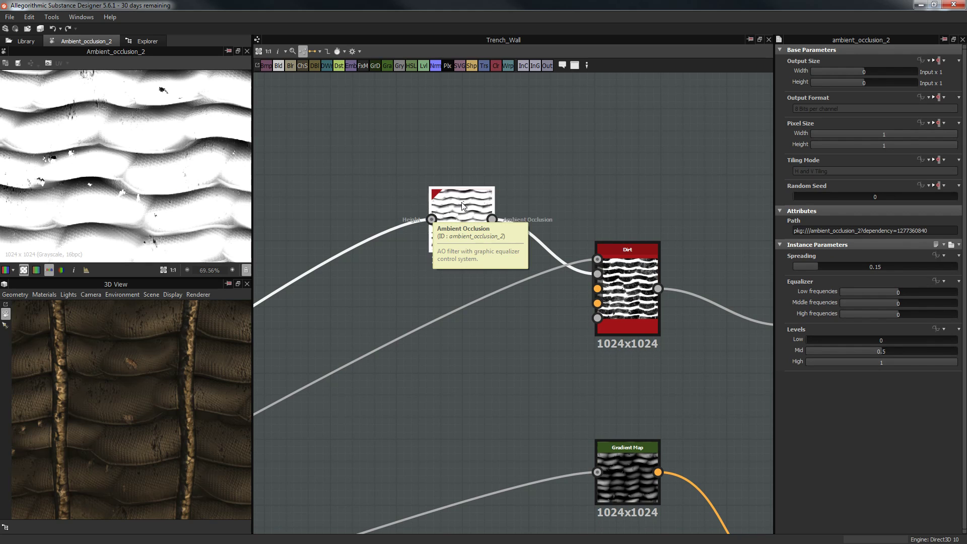
{"action": "scroll", "coordinate": [171, 165], "scroll_direction": "down", "scroll_amount": 3}
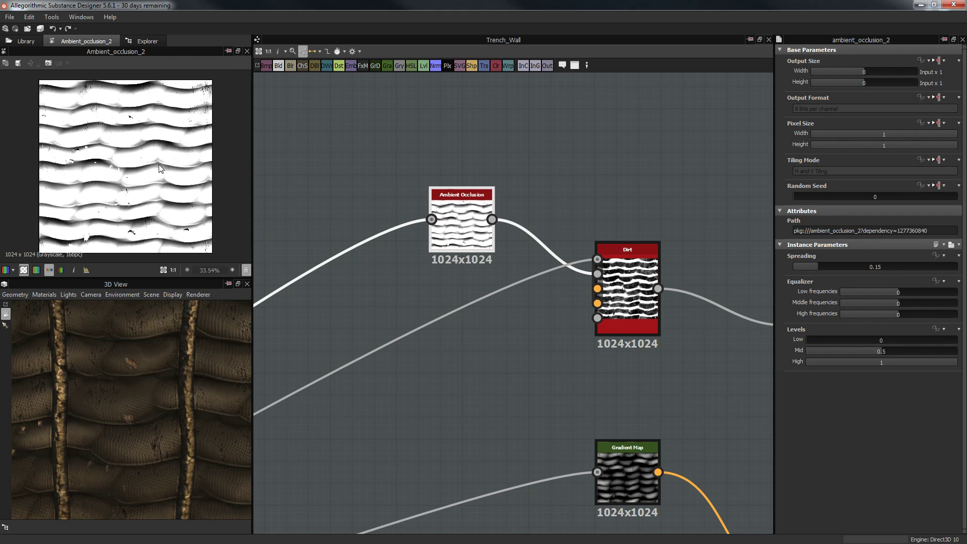
{"action": "scroll", "coordinate": [135, 136], "scroll_direction": "up", "scroll_amount": 2}
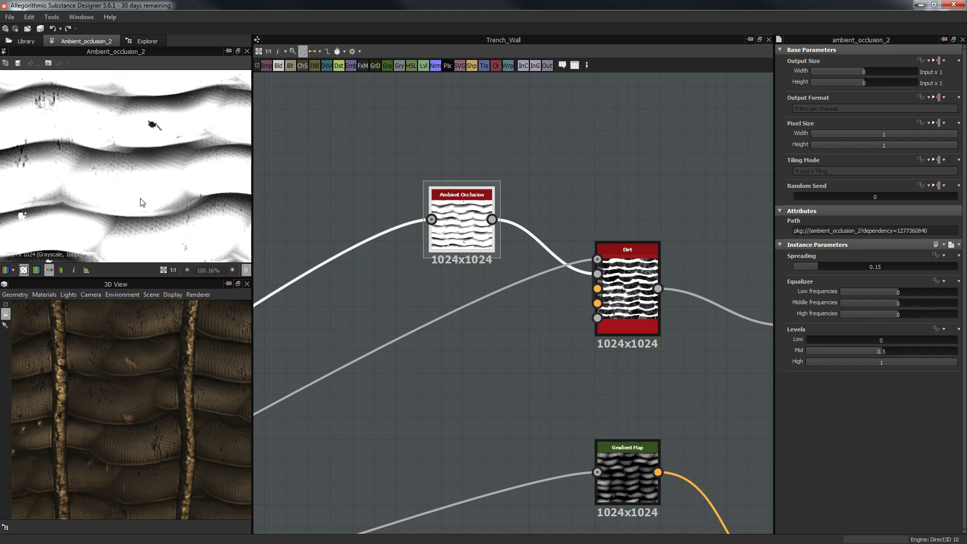
{"action": "middle_click_drag", "start_coordinate": [527, 185], "coordinate": [509, 165]}
{"action": "left_click_drag", "start_coordinate": [448, 193], "coordinate": [416, 182]}
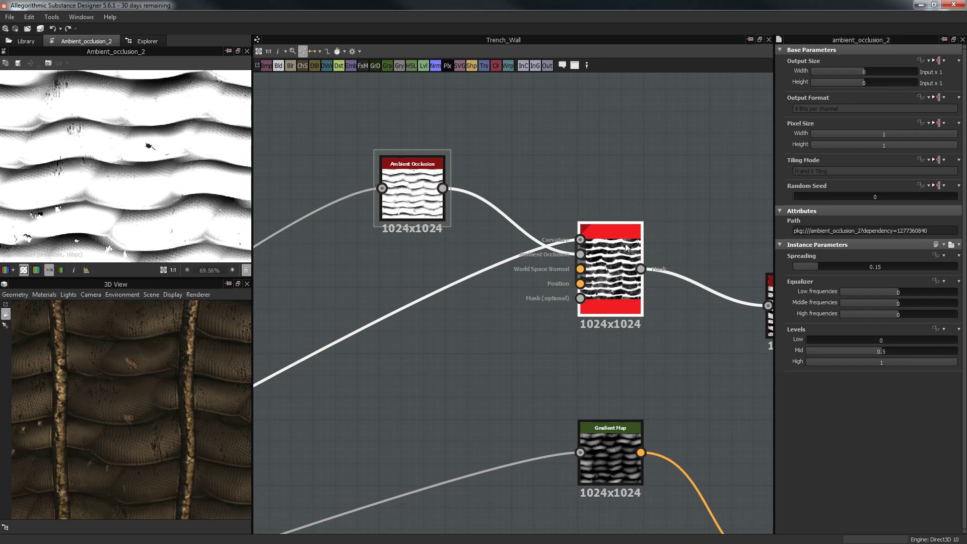
Preview the Dirt mask of the sandbags and the Invert Grayscale node connected after it
{"action": "left_click", "coordinate": [610, 242]}
{"action": "scroll", "coordinate": [153, 164], "scroll_direction": "down", "scroll_amount": 4}
{"action": "scroll", "coordinate": [152, 165], "scroll_direction": "up", "scroll_amount": 3}
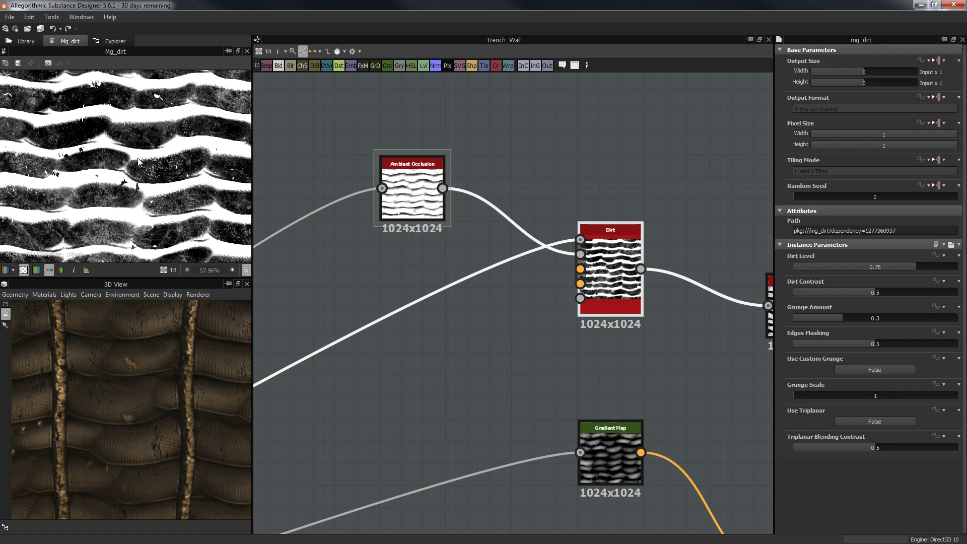
{"action": "middle_click_drag", "start_coordinate": [555, 211], "coordinate": [339, 165]}
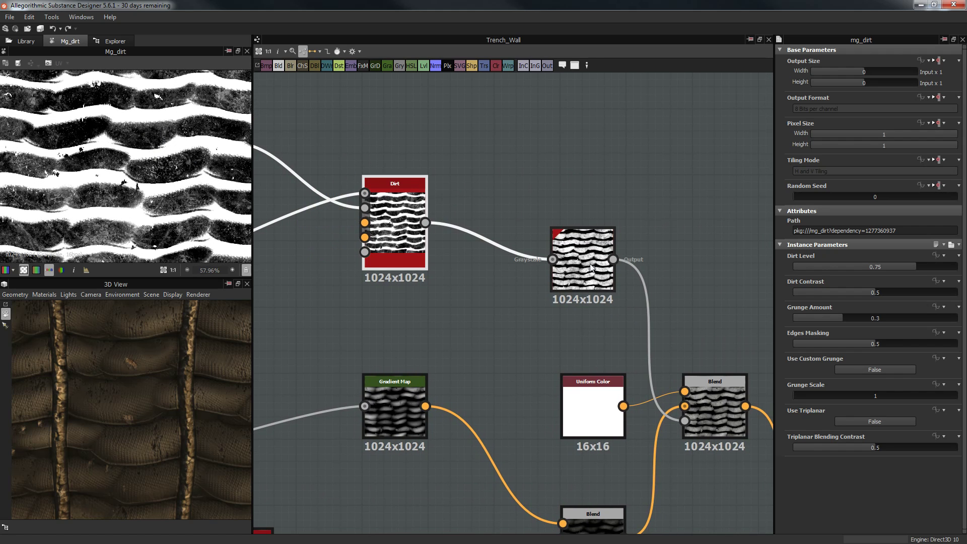
{"action": "left_click", "coordinate": [592, 268]}
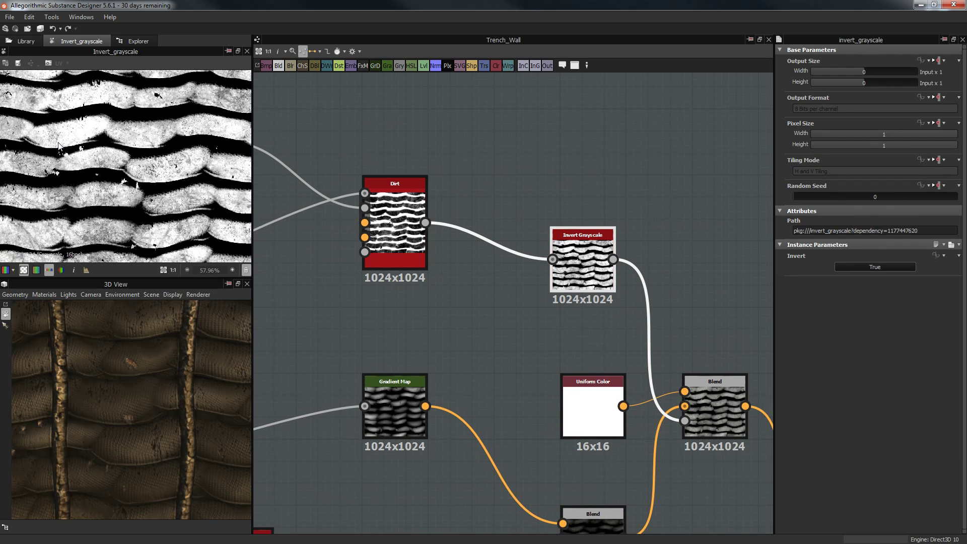
{"action": "scroll", "coordinate": [417, 151], "scroll_direction": "up", "scroll_amount": 2}
{"action": "middle_click_drag", "start_coordinate": [416, 151], "coordinate": [432, 186]}
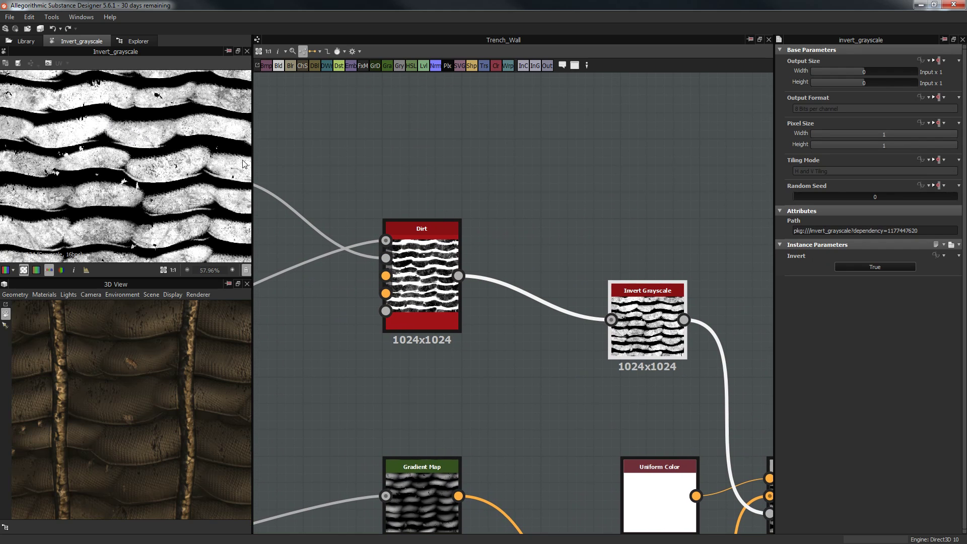
{"action": "middle_click_drag", "start_coordinate": [563, 162], "coordinate": [435, 13]}
Review the Add Sub Blend that adds the white Uniform Color to the fabric color through the inverted dirt mask
{"action": "double_click", "coordinate": [512, 335]}
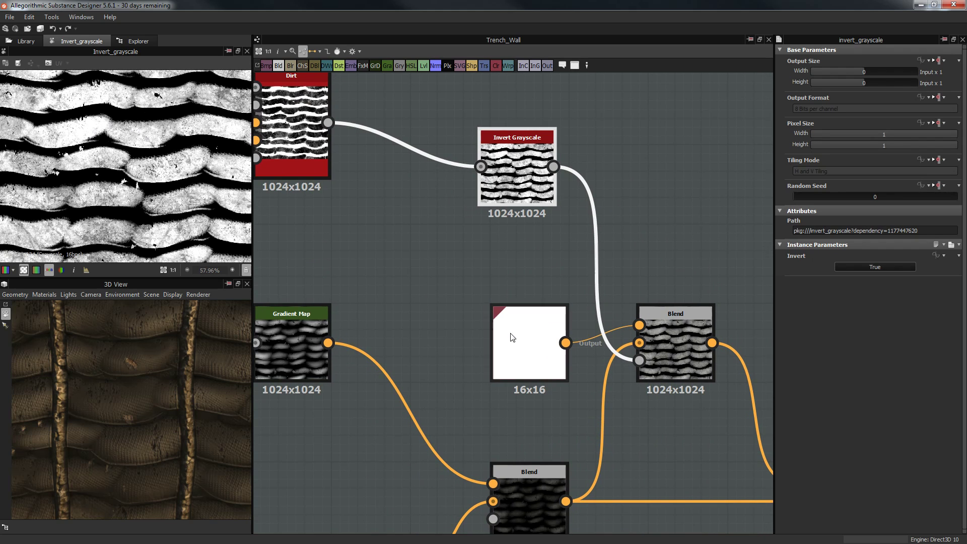
{"action": "left_click", "coordinate": [672, 337]}
{"action": "double_click", "coordinate": [671, 337]}
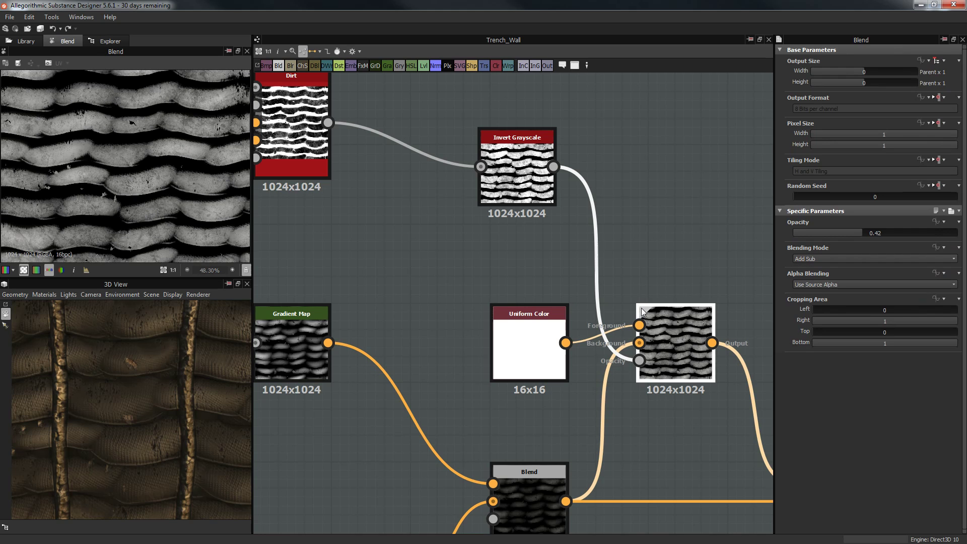
{"action": "scroll", "coordinate": [568, 341], "scroll_direction": "down", "scroll_amount": 2}
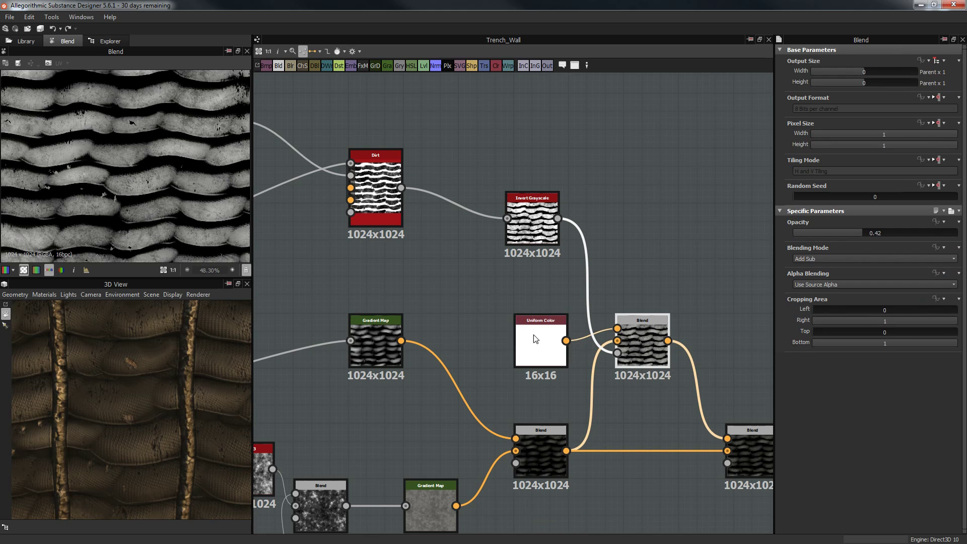
{"action": "middle_click_drag", "start_coordinate": [536, 340], "coordinate": [450, 274]}
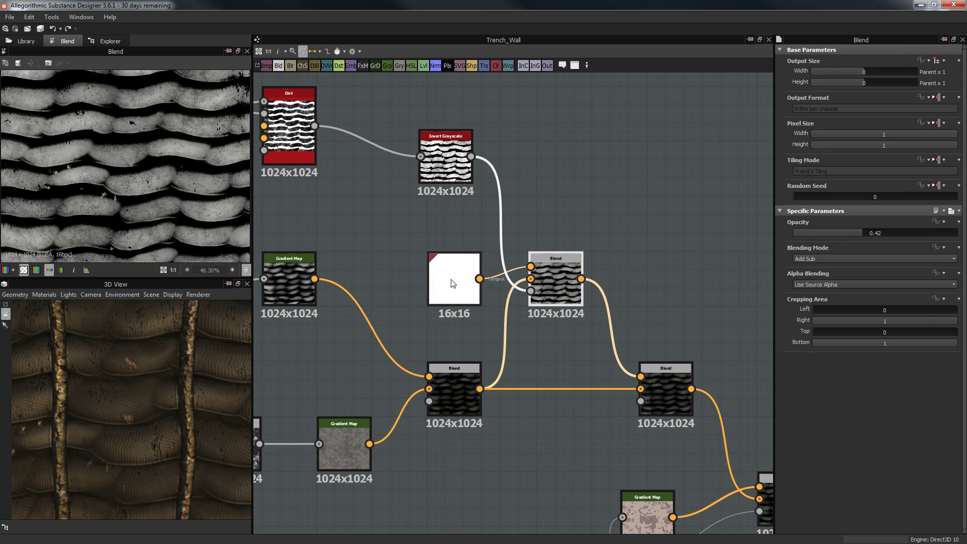
{"action": "left_click", "coordinate": [451, 379]}
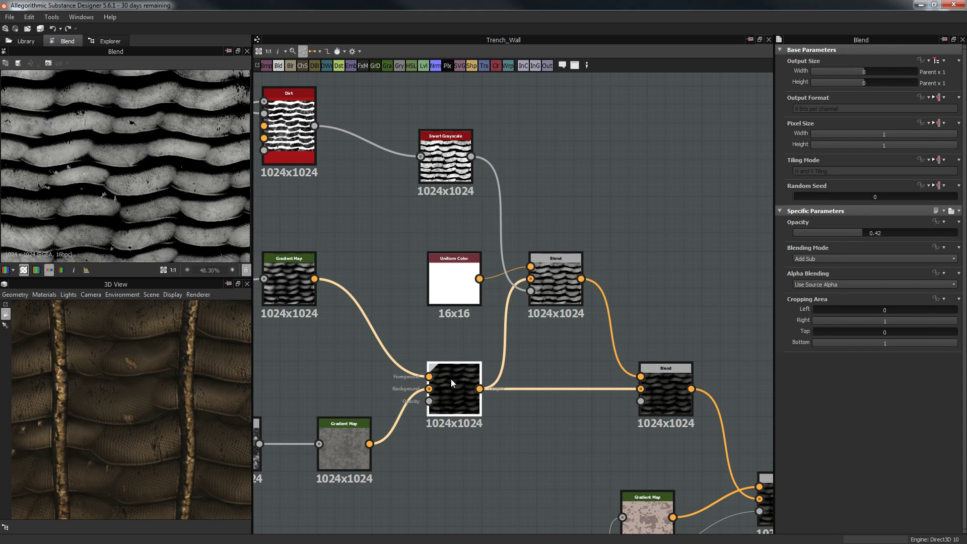
{"action": "left_click", "coordinate": [551, 280]}
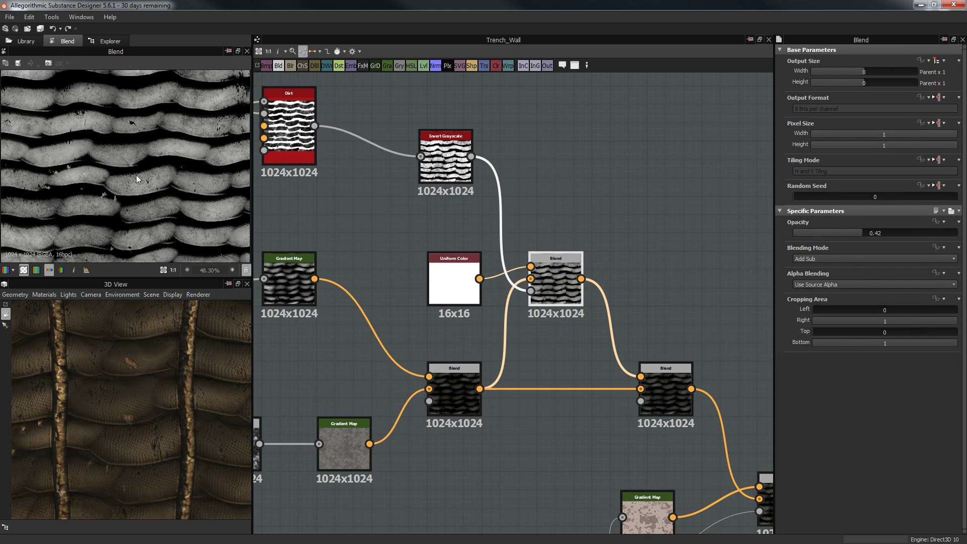
Preview the Max (Lighten) Blend that merges the brightened sandbags into the base fabric color
{"action": "middle_click_drag", "start_coordinate": [742, 273], "coordinate": [674, 201]}
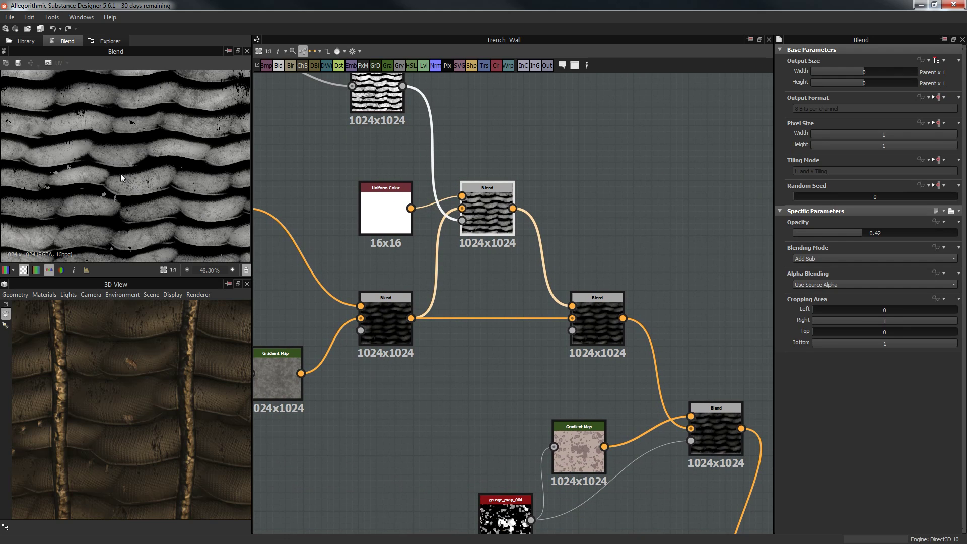
{"action": "left_click", "coordinate": [588, 317]}
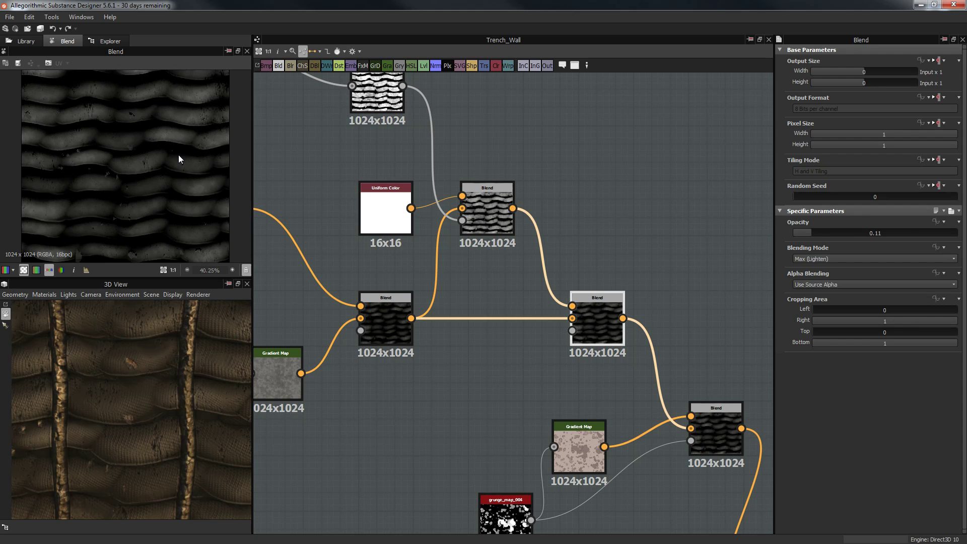
{"action": "scroll", "coordinate": [178, 155], "scroll_direction": "up", "scroll_amount": 2}
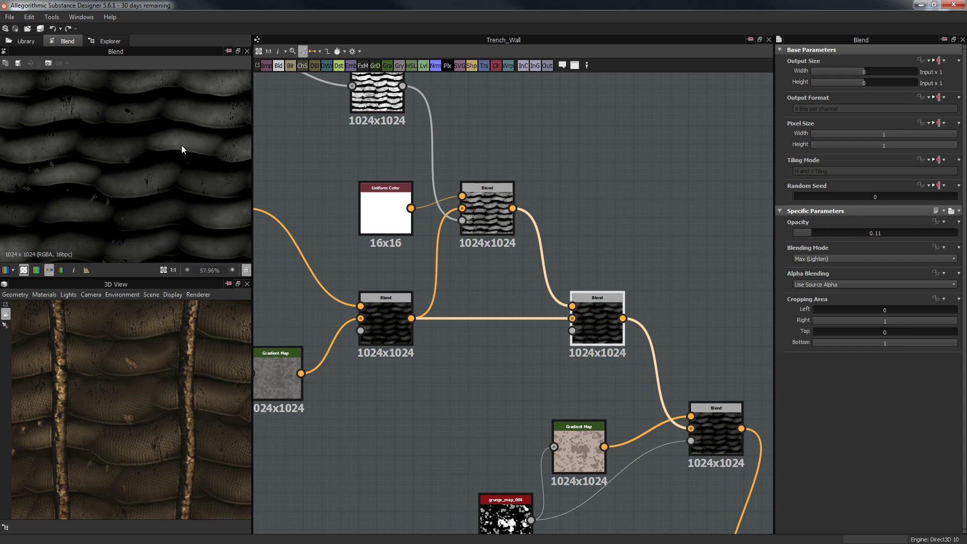
Examine the Max (Lighten) Blend result across the sandbags, up close and in full
{"action": "middle_click_drag", "start_coordinate": [202, 145], "coordinate": [187, 167]}
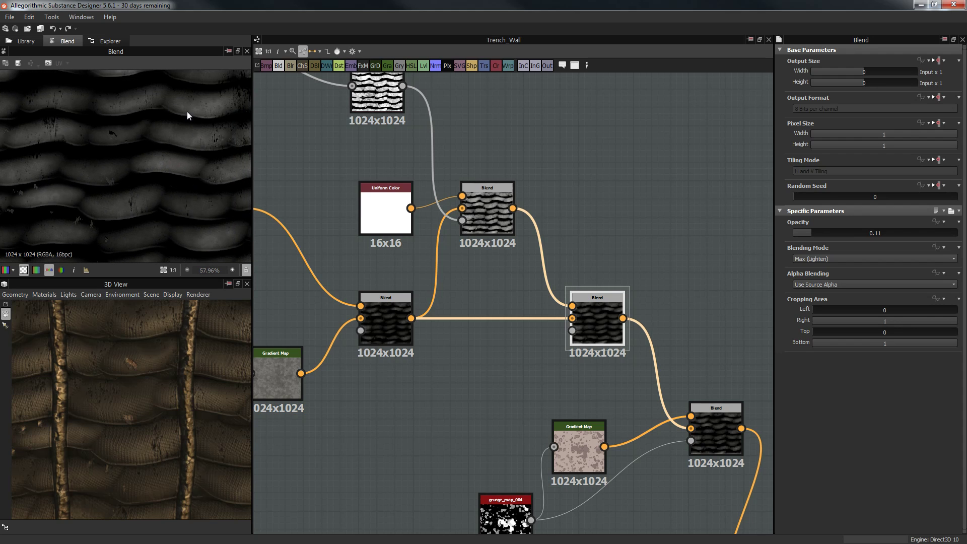
{"action": "mouse_move", "coordinate": [187, 115]}
{"action": "middle_mouse_down"}
{"action": "mouse_move", "coordinate": [198, 147]}
{"action": "mouse_move", "coordinate": [91, 174]}
{"action": "mouse_move", "coordinate": [199, 111]}
{"action": "middle_mouse_up"}
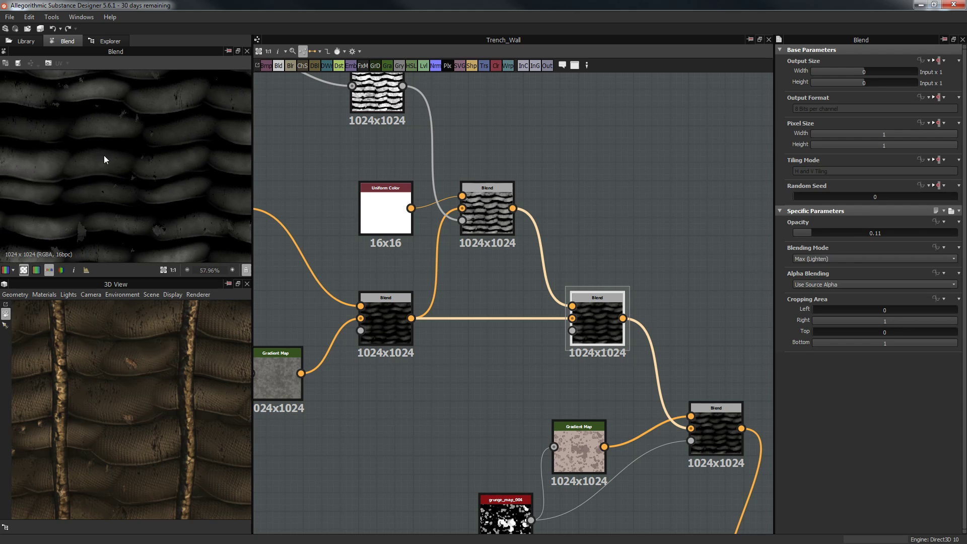
{"action": "scroll", "coordinate": [91, 176], "scroll_direction": "down", "scroll_amount": 2}
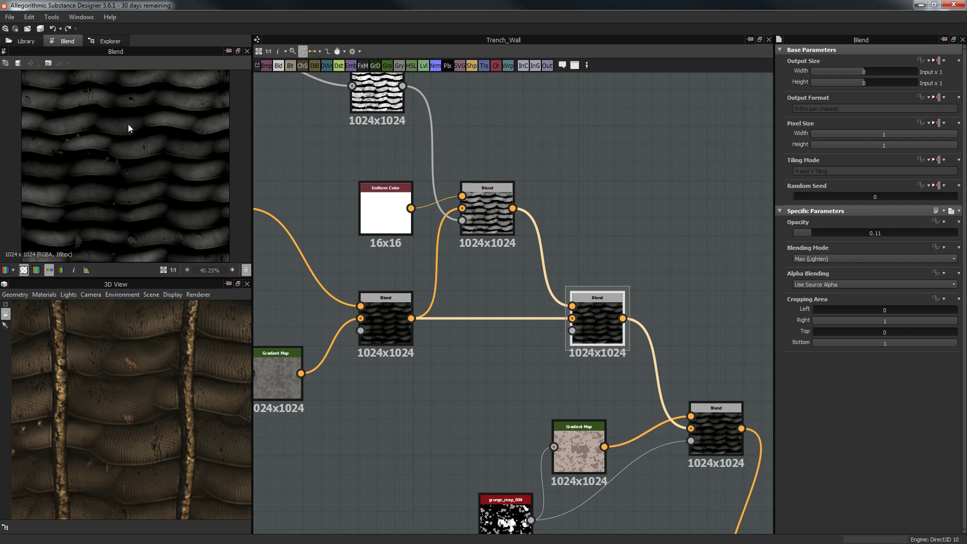
Follow the color chain past the Max (Lighten) Blend and select the Multiply Blend masked by grunge_map_004
{"action": "middle_click_drag", "start_coordinate": [609, 235], "coordinate": [600, 170]}
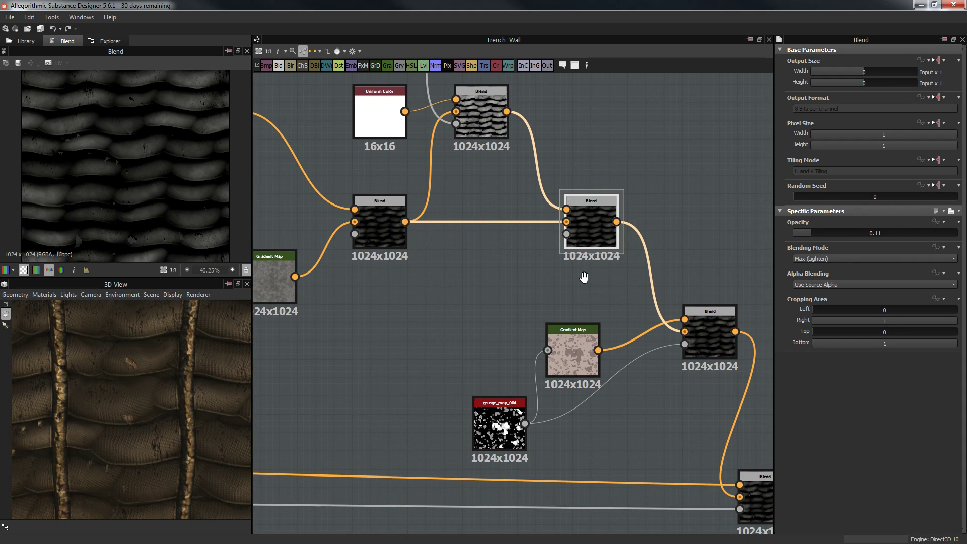
{"action": "middle_click_drag", "start_coordinate": [579, 277], "coordinate": [525, 249]}
{"action": "scroll", "coordinate": [563, 277], "scroll_direction": "down", "scroll_amount": 3}
{"action": "middle_click_drag", "start_coordinate": [672, 325], "coordinate": [609, 269]}
{"action": "scroll", "coordinate": [522, 262], "scroll_direction": "up", "scroll_amount": 4}
{"action": "middle_click_drag", "start_coordinate": [522, 263], "coordinate": [598, 269]}
{"action": "scroll", "coordinate": [419, 265], "scroll_direction": "down", "scroll_amount": 6}
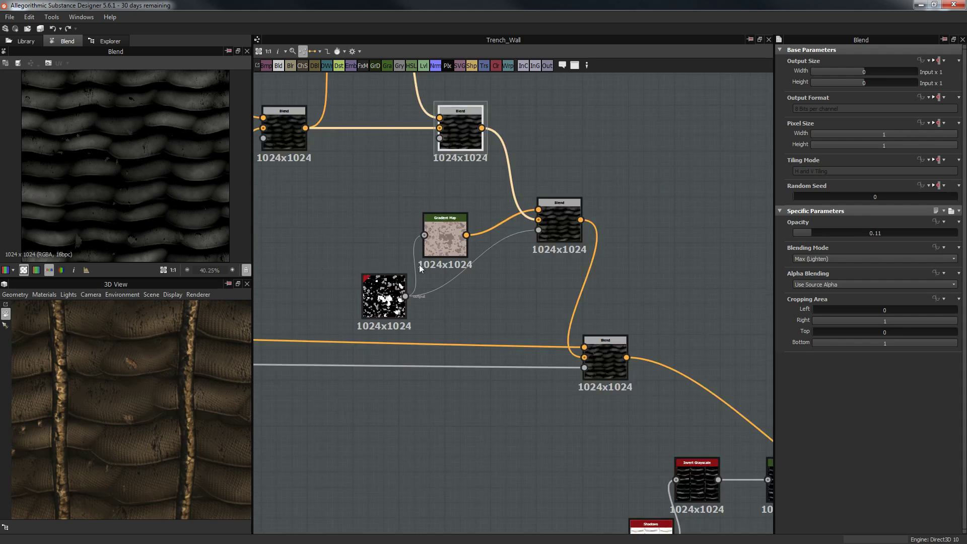
{"action": "scroll", "coordinate": [633, 328], "scroll_direction": "down", "scroll_amount": 3}
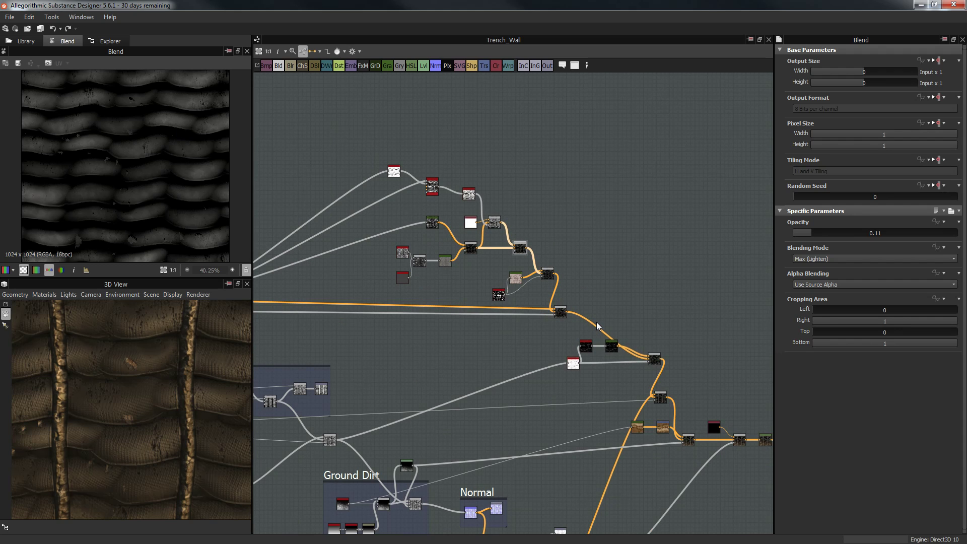
{"action": "scroll", "coordinate": [602, 323], "scroll_direction": "up", "scroll_amount": 6}
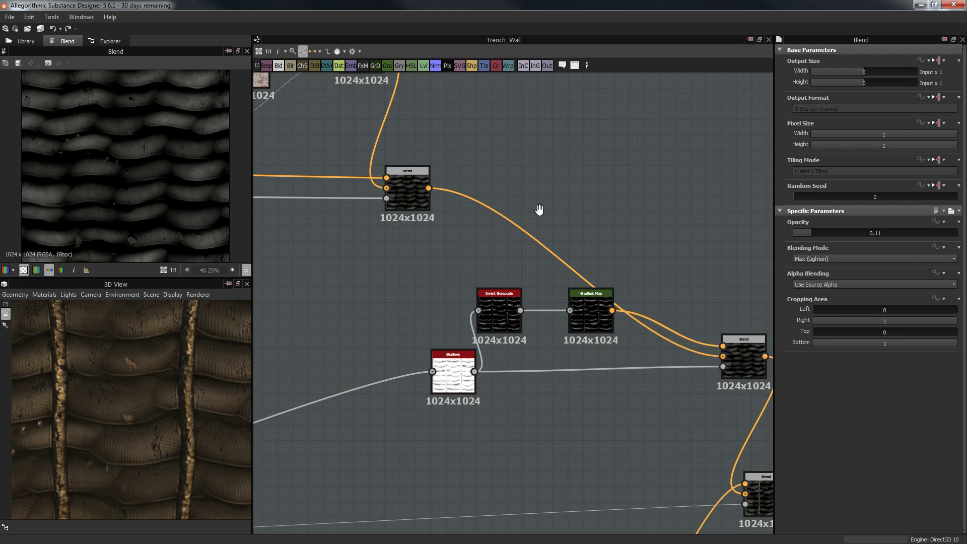
{"action": "middle_click_drag", "start_coordinate": [479, 295], "coordinate": [512, 386]}
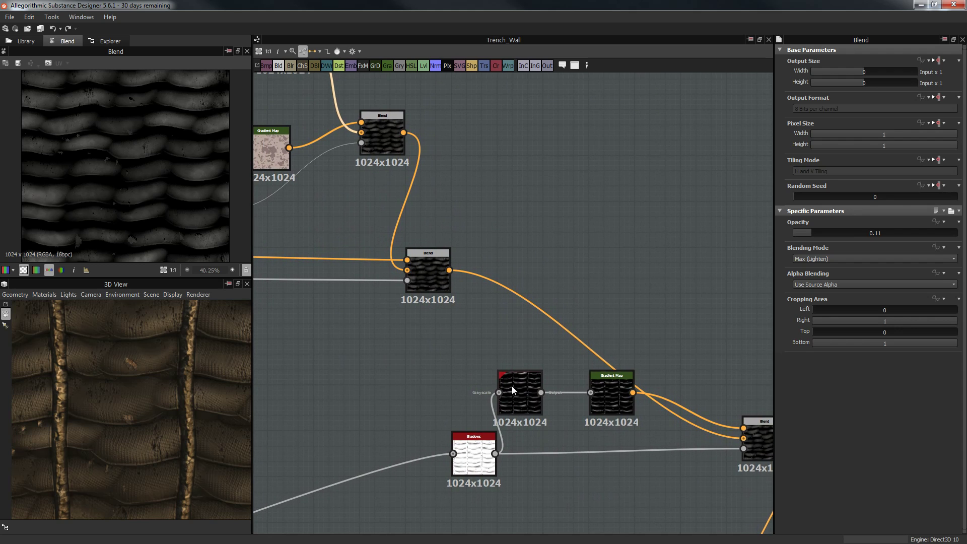
{"action": "middle_click_drag", "start_coordinate": [367, 301], "coordinate": [489, 367]}
{"action": "left_click", "coordinate": [495, 229]}
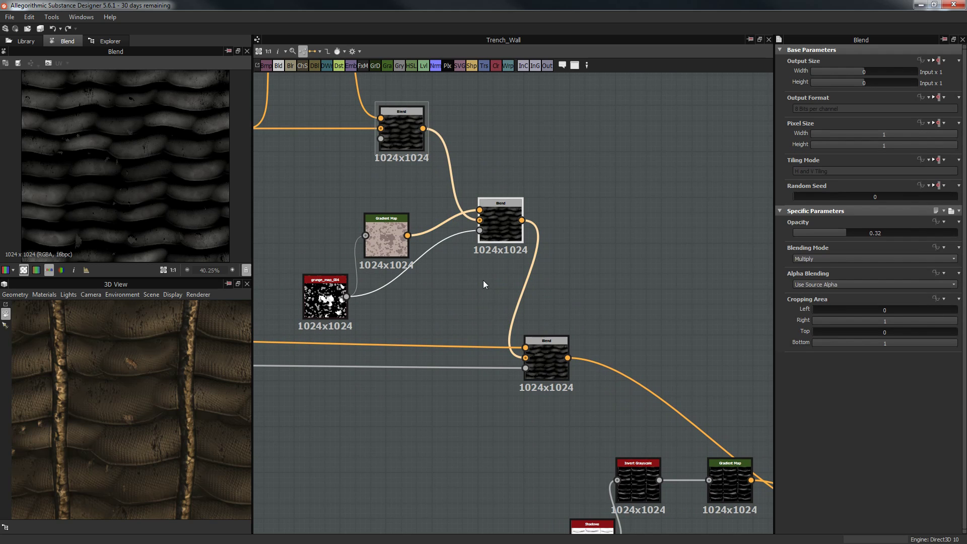
Preview the grunge_map_004 node and the Gradient Map that colors it
{"action": "scroll", "coordinate": [315, 244], "scroll_direction": "up", "scroll_amount": 2}
{"action": "middle_click_drag", "start_coordinate": [312, 254], "coordinate": [387, 293]}
{"action": "left_click", "coordinate": [366, 346]}
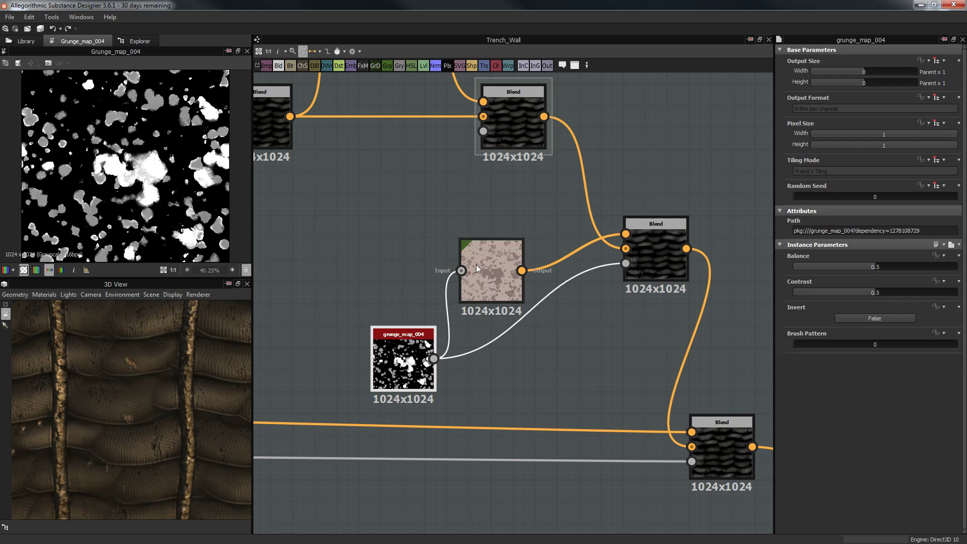
{"action": "left_click", "coordinate": [482, 276]}
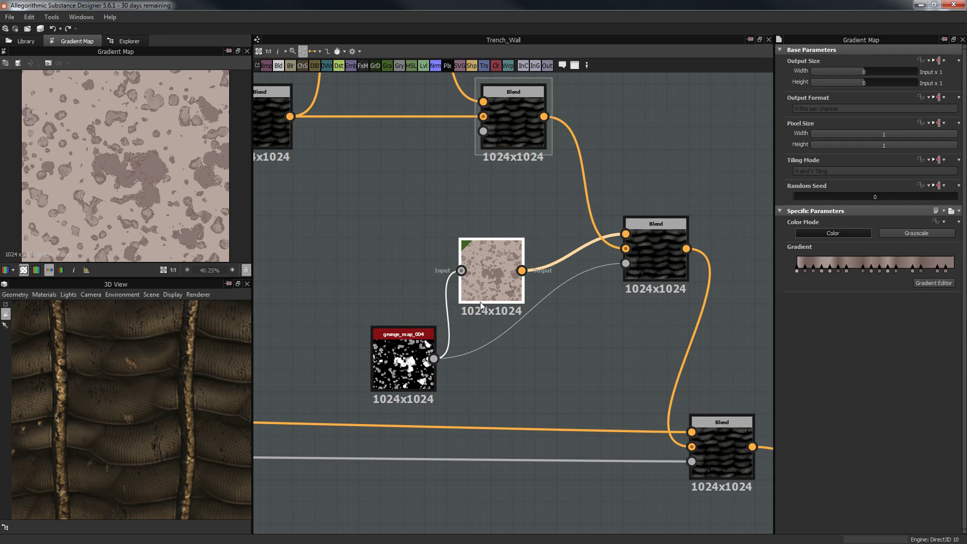
Preview the Multiply Blend that applies the grunge colors and examine the stains on the sandbags up close
{"action": "left_click", "coordinate": [680, 264]}
{"action": "scroll", "coordinate": [119, 149], "scroll_direction": "up", "scroll_amount": 4}
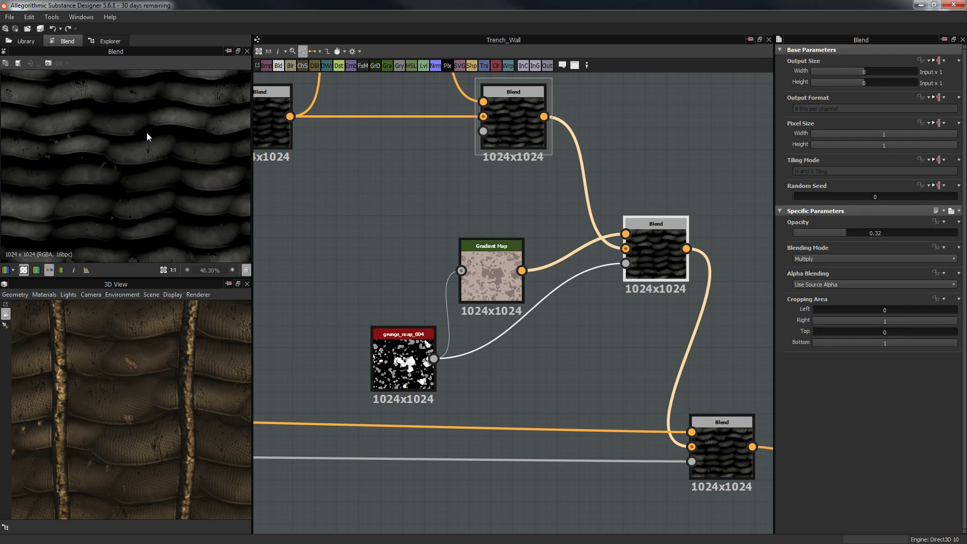
{"action": "scroll", "coordinate": [254, 246], "scroll_direction": "down", "scroll_amount": 1}
{"action": "scroll", "coordinate": [442, 274], "scroll_direction": "down", "scroll_amount": 3}
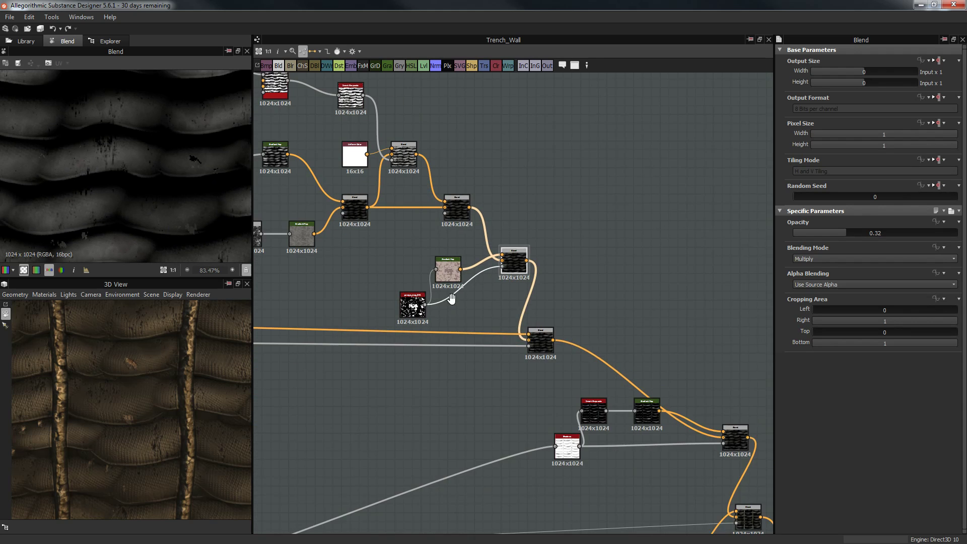
Preview the Copy Blend that lays sand over the fabric and trace its opacity input back to the Sand Mask frame
{"action": "middle_click_drag", "start_coordinate": [448, 299], "coordinate": [643, 258]}
{"action": "left_click", "coordinate": [727, 292]}
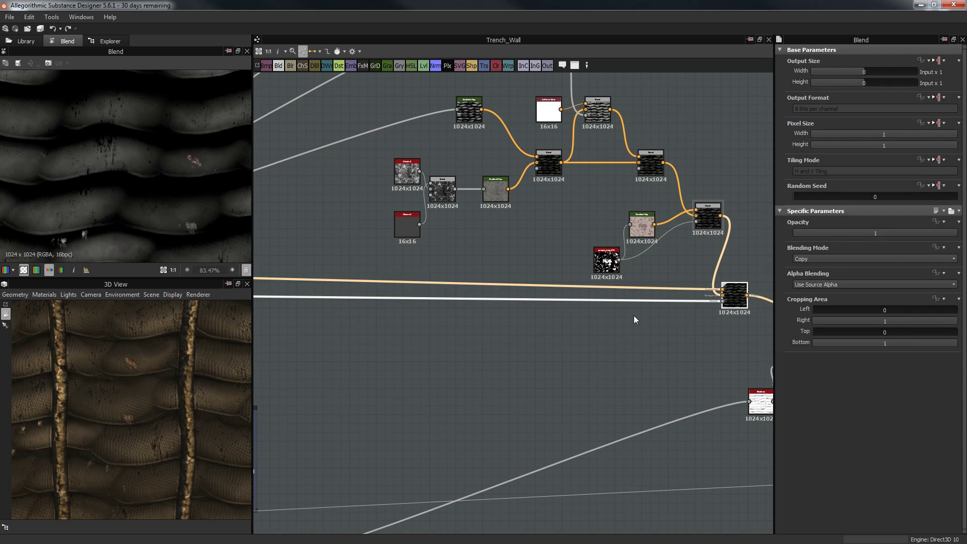
{"action": "scroll", "coordinate": [564, 315], "scroll_direction": "down", "scroll_amount": 3}
{"action": "middle_click_drag", "start_coordinate": [449, 311], "coordinate": [733, 310]}
{"action": "scroll", "coordinate": [403, 309], "scroll_direction": "up", "scroll_amount": 4}
{"action": "middle_click_drag", "start_coordinate": [342, 310], "coordinate": [546, 320]}
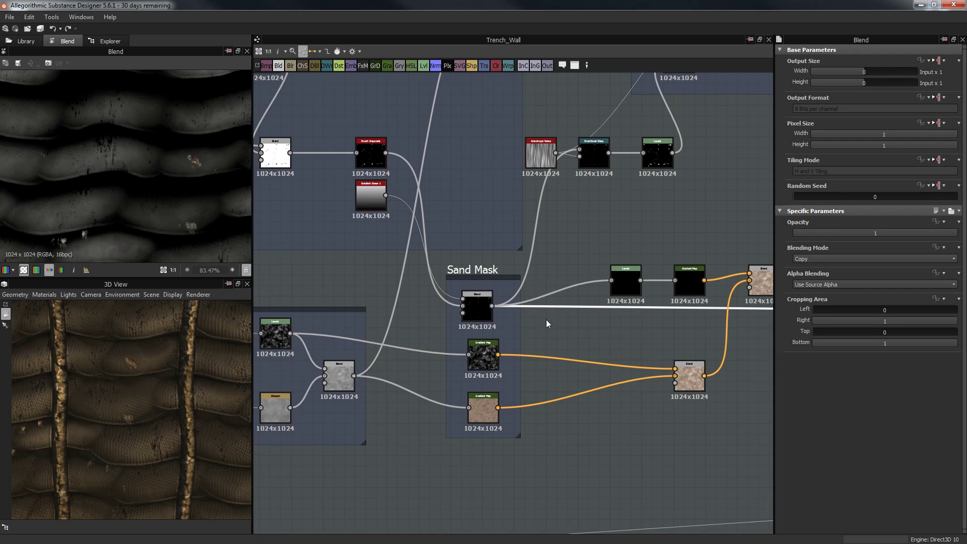
{"action": "scroll", "coordinate": [176, 174], "scroll_direction": "up", "scroll_amount": 2}
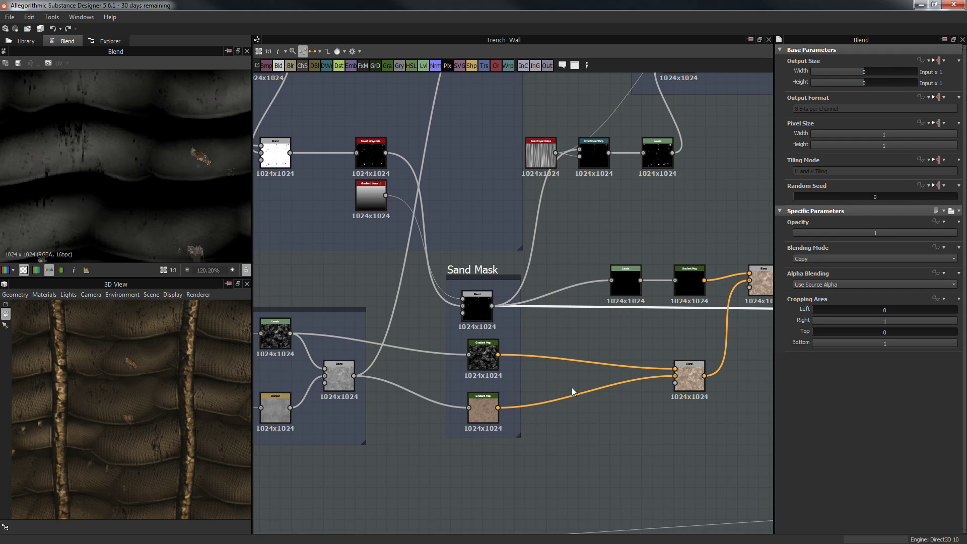
Follow the sand color connection back to the Copy Blend and examine the sand patches on the sandbags
{"action": "middle_click_drag", "start_coordinate": [722, 310], "coordinate": [531, 298]}
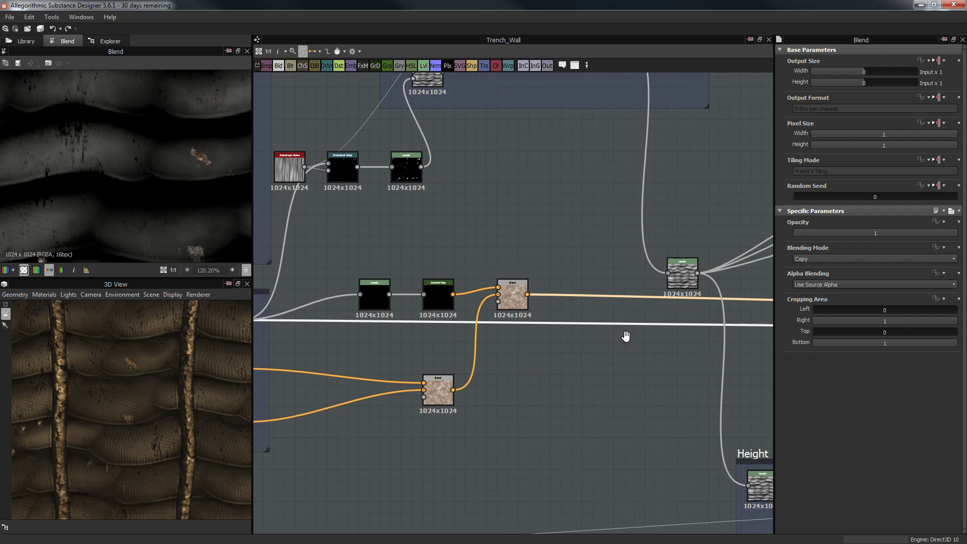
{"action": "middle_click_drag", "start_coordinate": [626, 337], "coordinate": [247, 323]}
{"action": "middle_click_drag", "start_coordinate": [650, 328], "coordinate": [280, 325]}
{"action": "middle_click_drag", "start_coordinate": [462, 335], "coordinate": [39, 336]}
{"action": "scroll", "coordinate": [461, 306], "scroll_direction": "up", "scroll_amount": 4}
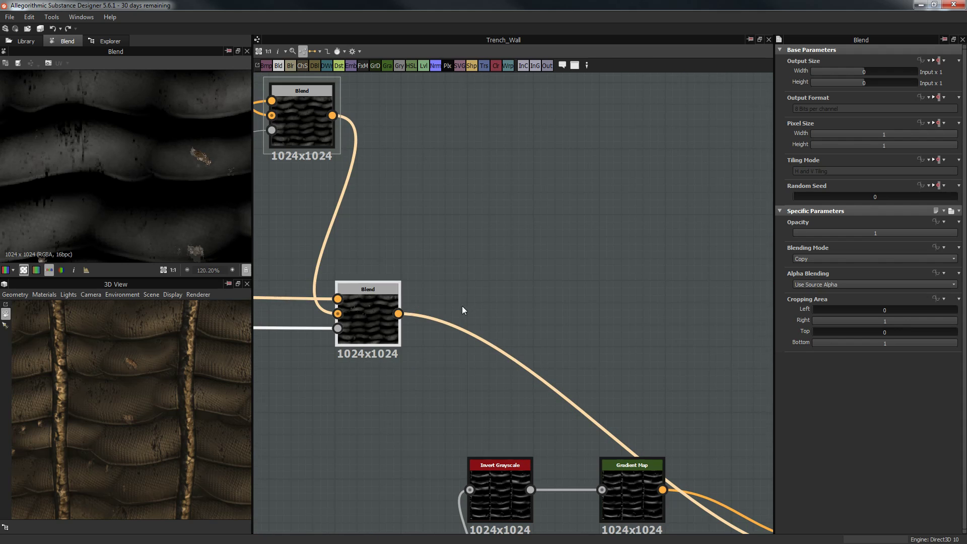
{"action": "scroll", "coordinate": [204, 161], "scroll_direction": "up", "scroll_amount": 3}
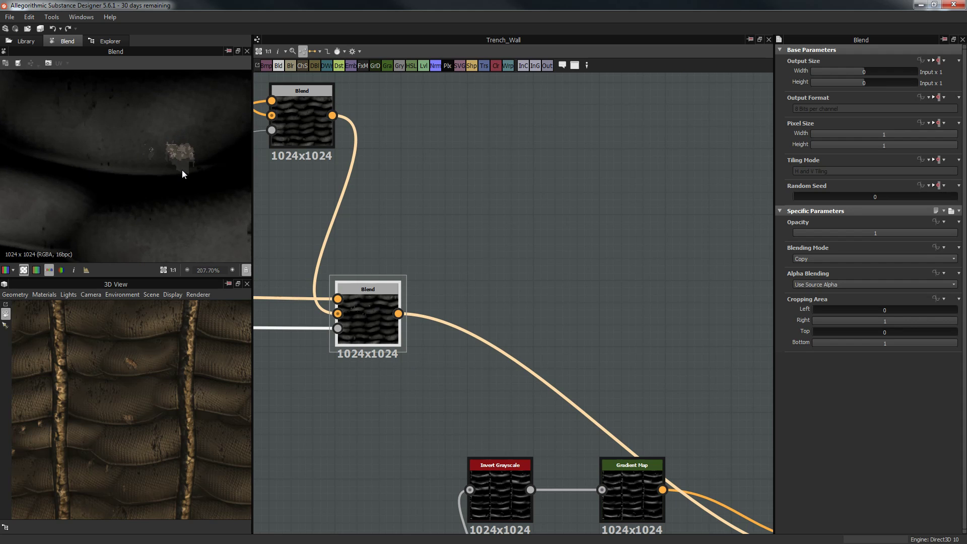
{"action": "scroll", "coordinate": [182, 170], "scroll_direction": "down", "scroll_amount": 4}
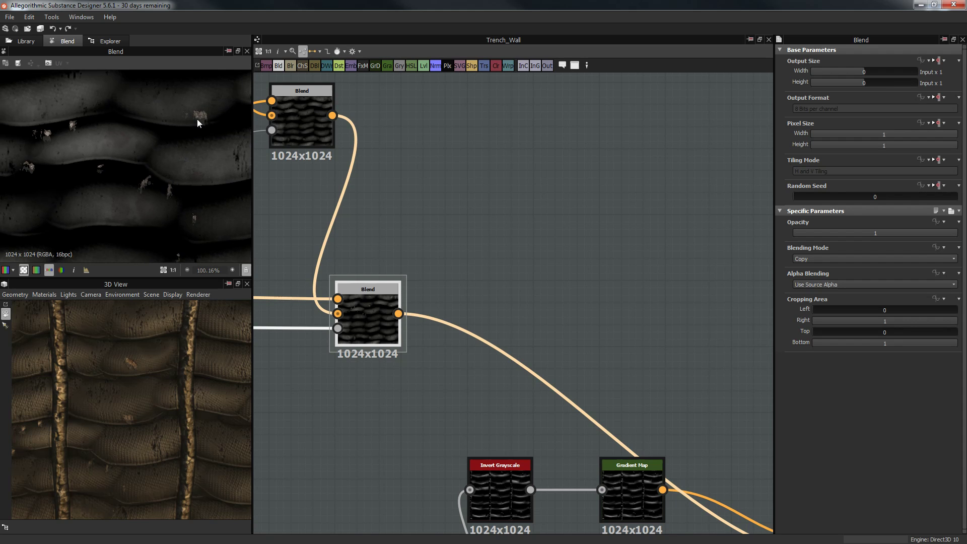
{"action": "scroll", "coordinate": [590, 240], "scroll_direction": "down", "scroll_amount": 3}
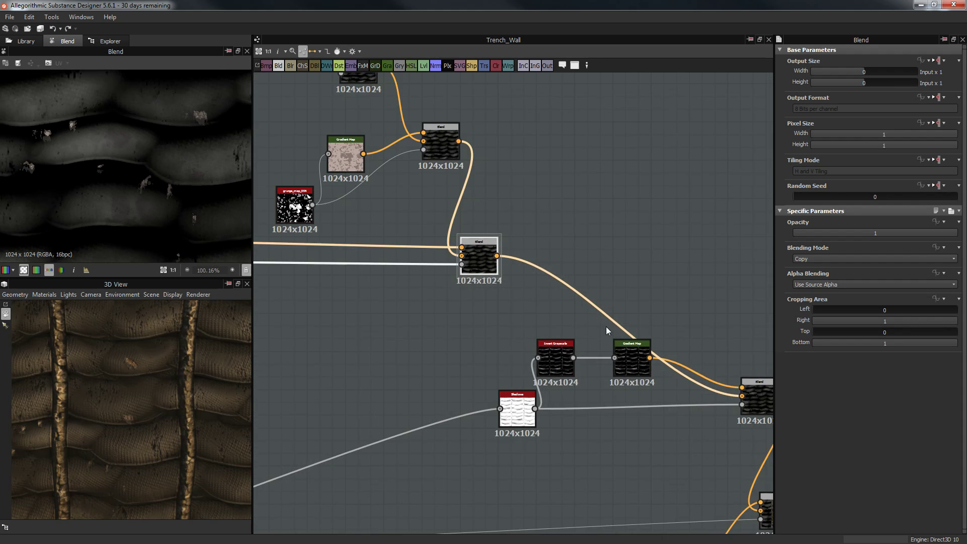
Select the Subtract Blend after the sand blend, then preview the Shadows node and review its light angle settings
{"action": "middle_click_drag", "start_coordinate": [606, 327], "coordinate": [498, 260]}
{"action": "left_click", "coordinate": [654, 330]}
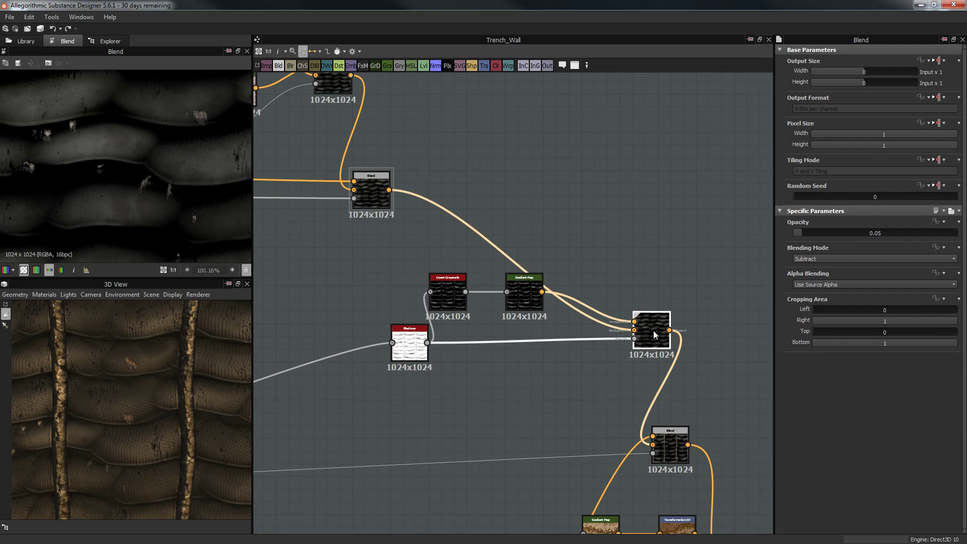
{"action": "left_click", "coordinate": [409, 344]}
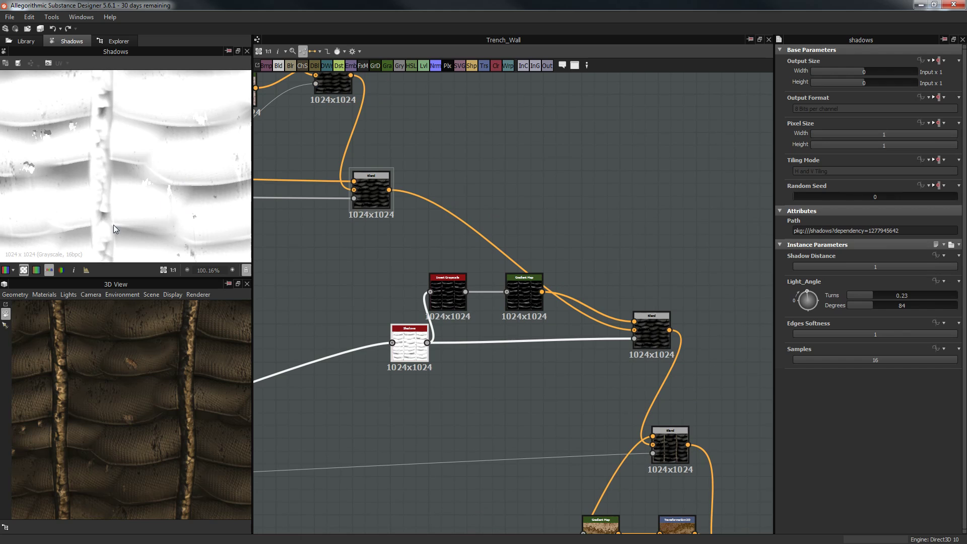
{"action": "scroll", "coordinate": [159, 185], "scroll_direction": "down", "scroll_amount": 5}
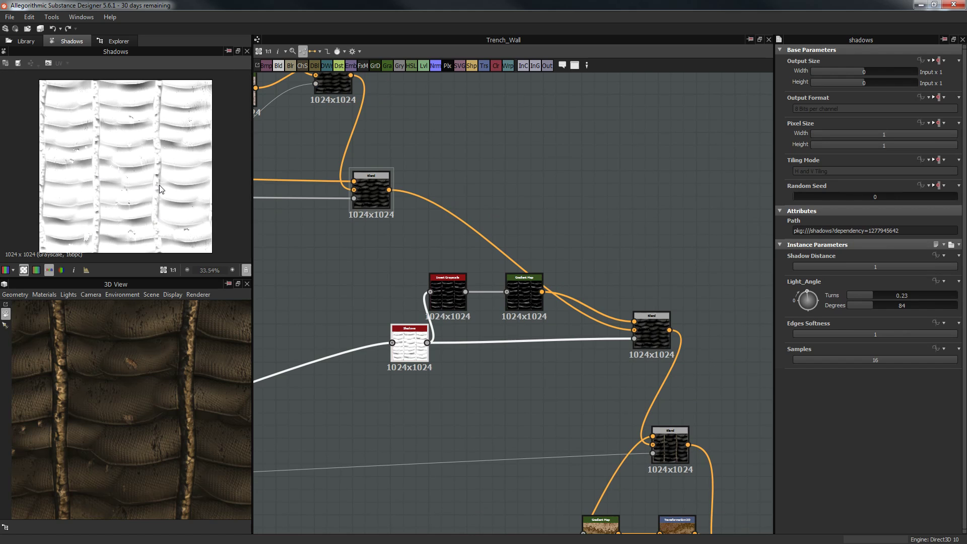
{"action": "middle_click_drag", "start_coordinate": [462, 369], "coordinate": [509, 284]}
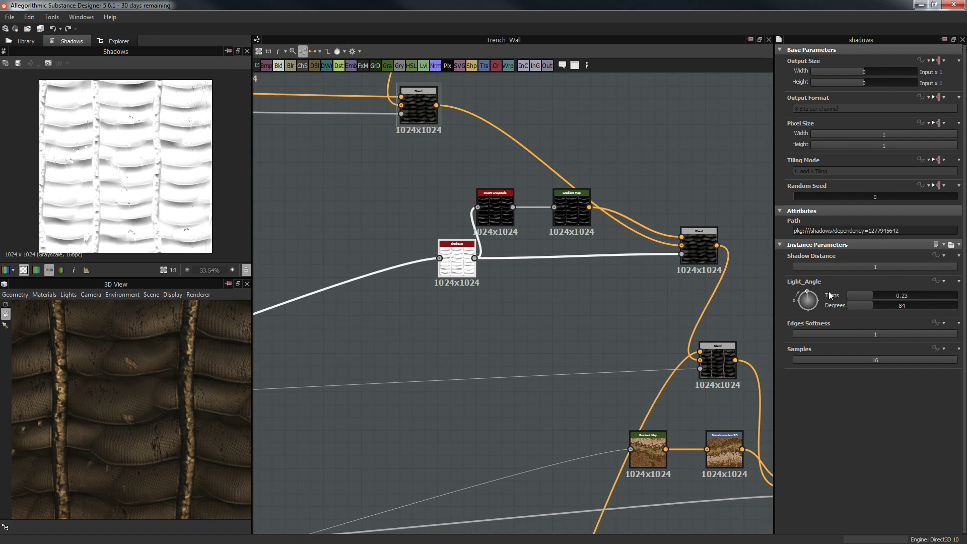
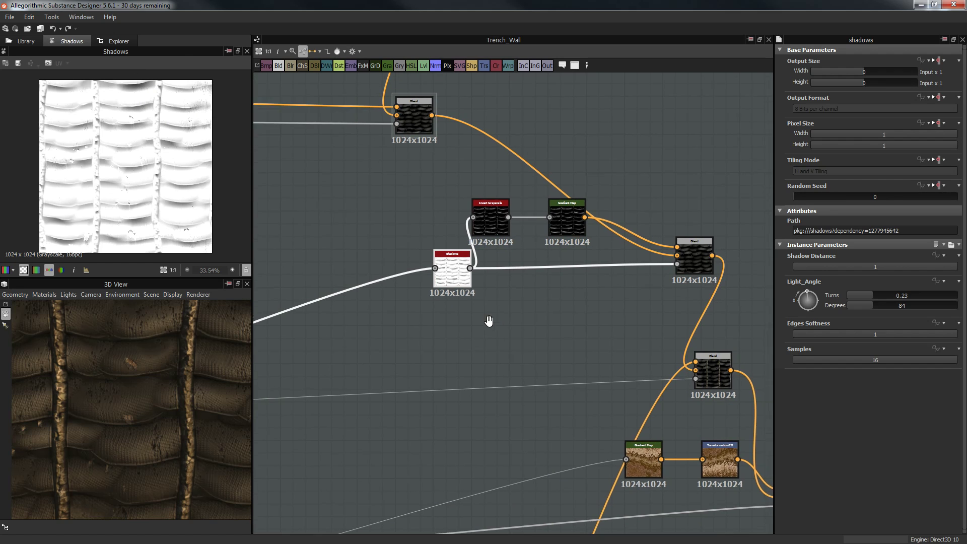
Preview the Invert Grayscale and Gradient Map nodes that convert the shadows for blending
{"action": "scroll", "coordinate": [491, 320], "scroll_direction": "up", "scroll_amount": 3}
{"action": "scroll", "coordinate": [463, 228], "scroll_direction": "up", "scroll_amount": 1}
{"action": "middle_click_drag", "start_coordinate": [465, 227], "coordinate": [384, 252]}
{"action": "double_click", "coordinate": [388, 193]}
{"action": "middle_click_drag", "start_coordinate": [523, 212], "coordinate": [481, 249]}
{"action": "double_click", "coordinate": [482, 252]}
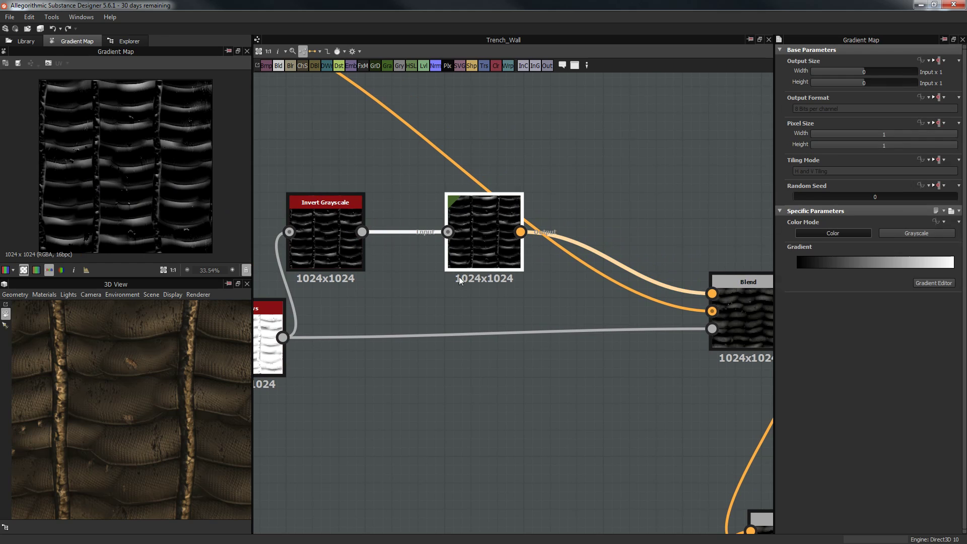
Preview the Subtract Blend that darkens the fabric with the shadows, and examine its result up close
{"action": "middle_click_drag", "start_coordinate": [556, 263], "coordinate": [268, 257]}
{"action": "middle_click_drag", "start_coordinate": [414, 181], "coordinate": [636, 182]}
{"action": "left_click", "coordinate": [672, 295]}
{"action": "double_click", "coordinate": [673, 296]}
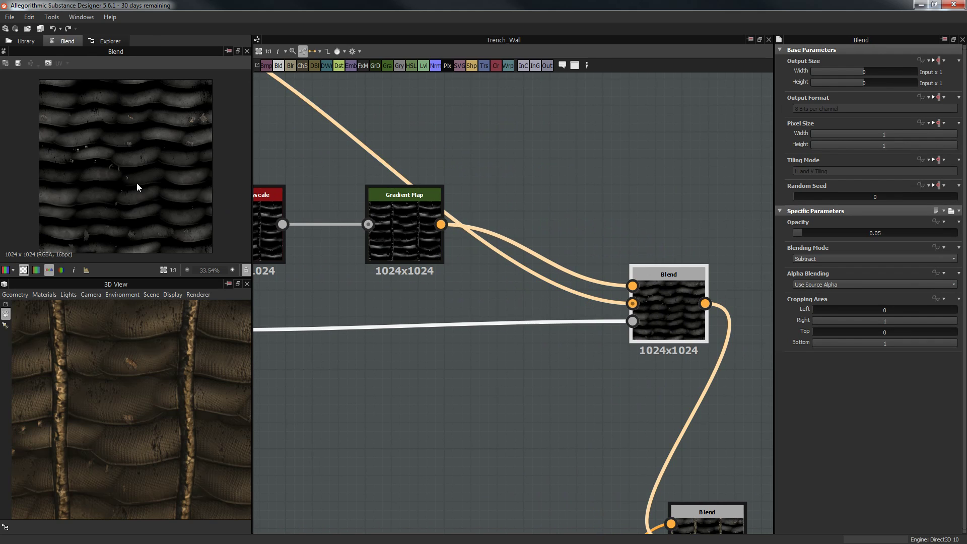
{"action": "scroll", "coordinate": [102, 159], "scroll_direction": "up", "scroll_amount": 3}
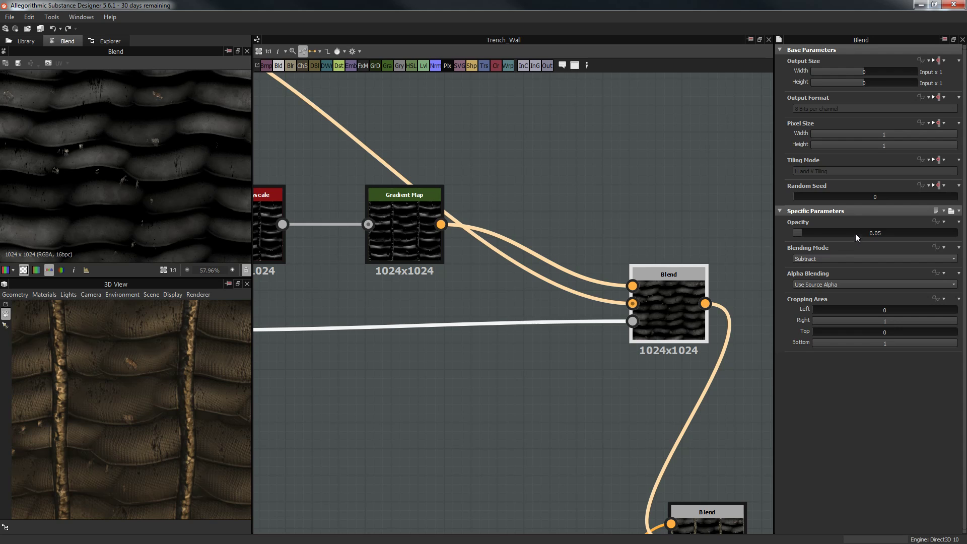
{"action": "scroll", "coordinate": [165, 142], "scroll_direction": "up", "scroll_amount": 3}
{"action": "scroll", "coordinate": [123, 168], "scroll_direction": "up", "scroll_amount": 3}
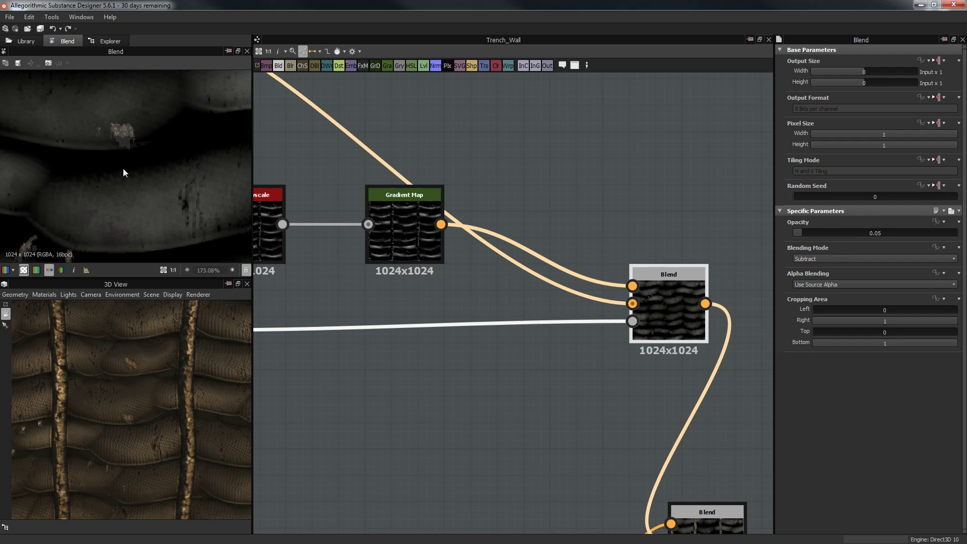
{"action": "scroll", "coordinate": [211, 168], "scroll_direction": "down", "scroll_amount": 3}
Preview the Copy Blend that places the vertical posts over the sandbags and view the full result
{"action": "scroll", "coordinate": [688, 373], "scroll_direction": "down", "scroll_amount": 10}
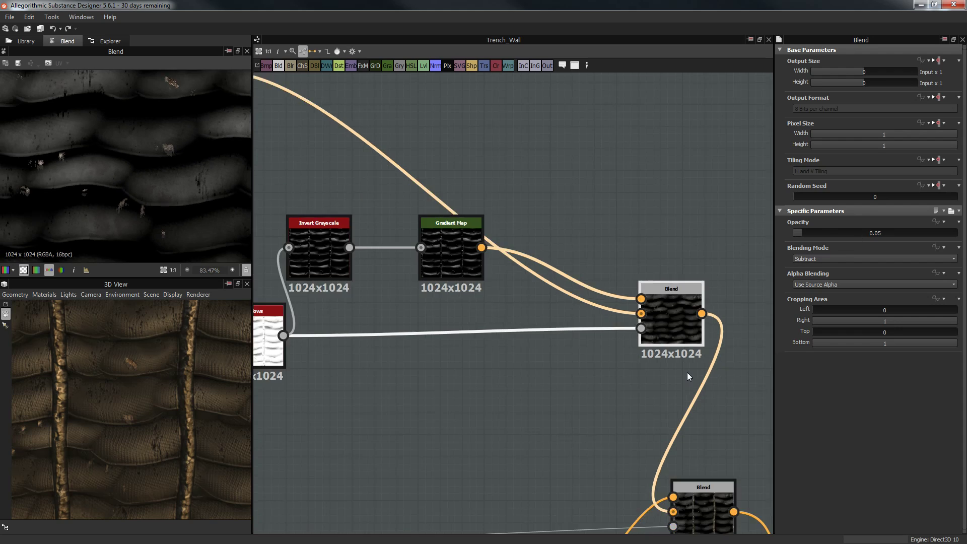
{"action": "scroll", "coordinate": [563, 377], "scroll_direction": "up", "scroll_amount": 10}
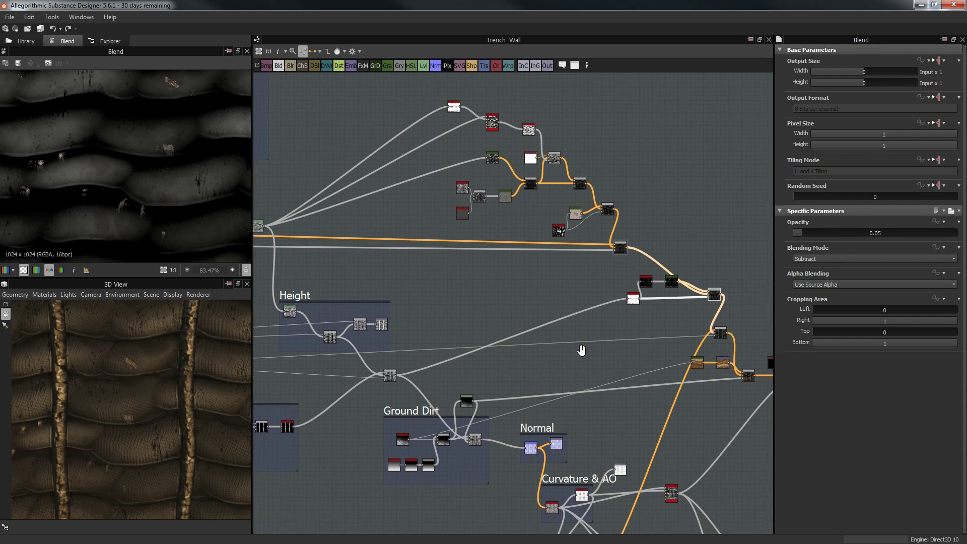
{"action": "left_click", "coordinate": [666, 246]}
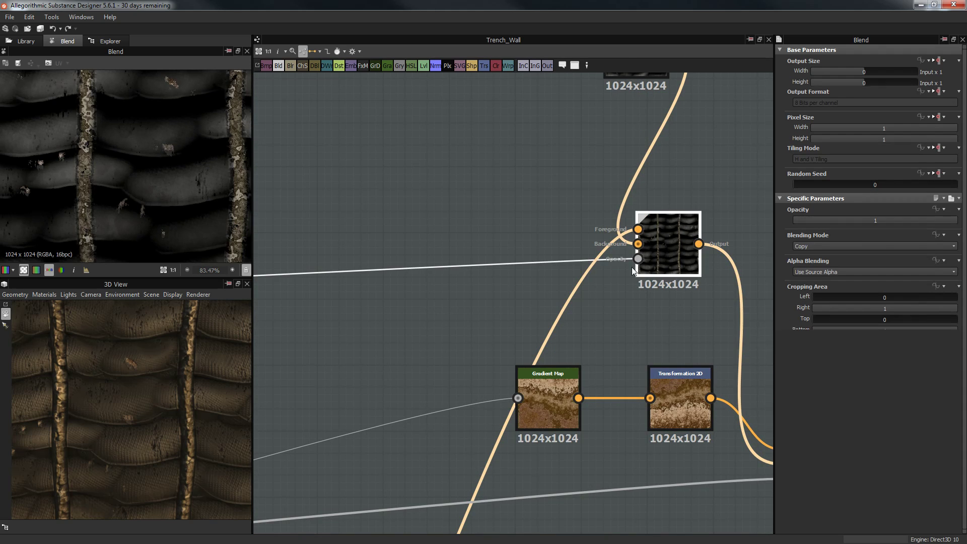
{"action": "scroll", "coordinate": [184, 191], "scroll_direction": "down", "scroll_amount": 2}
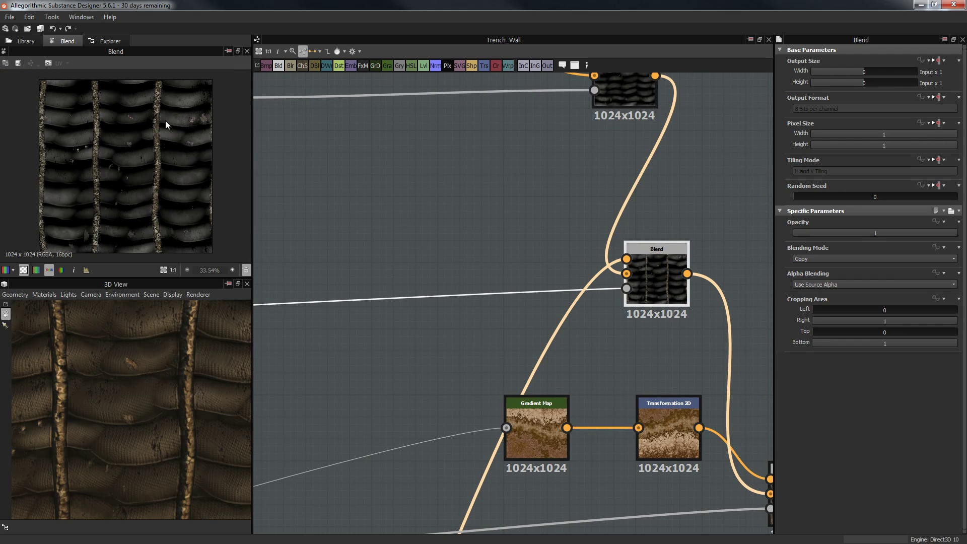
{"action": "scroll", "coordinate": [312, 281], "scroll_direction": "down", "scroll_amount": 2}
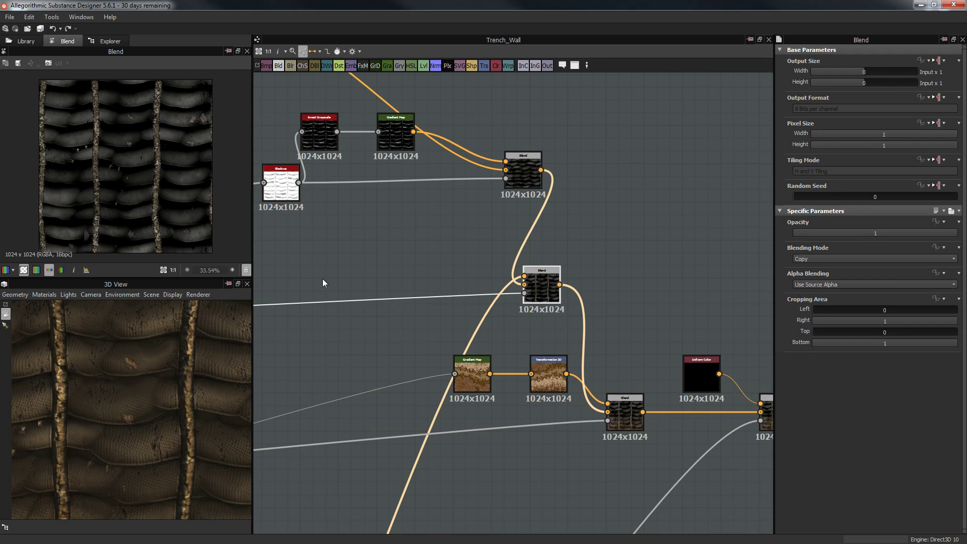
Inspect the posts blend up close, then preview the Copy Blend that layers brown ground dirt over the wall's lower part
{"action": "scroll", "coordinate": [156, 192], "scroll_direction": "up", "scroll_amount": 3}
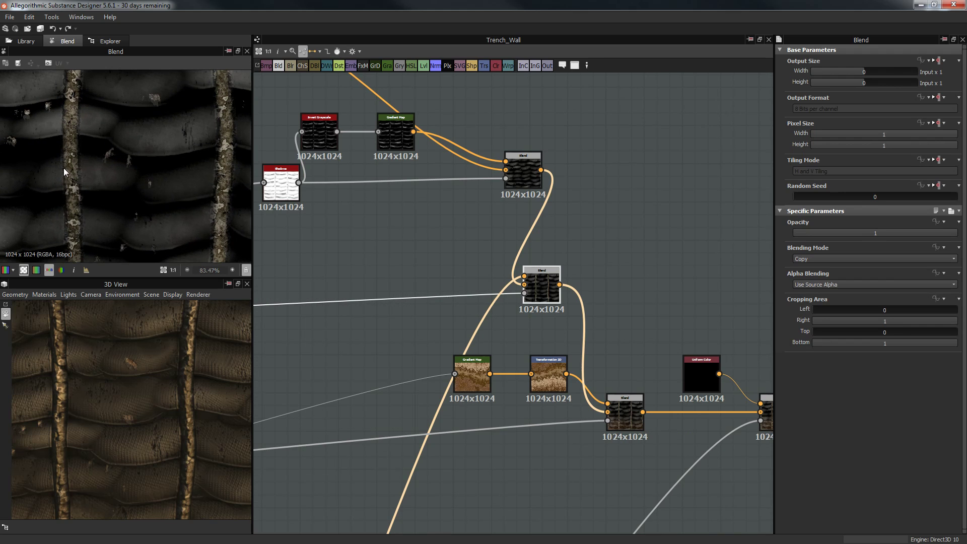
{"action": "scroll", "coordinate": [63, 168], "scroll_direction": "down", "scroll_amount": 2}
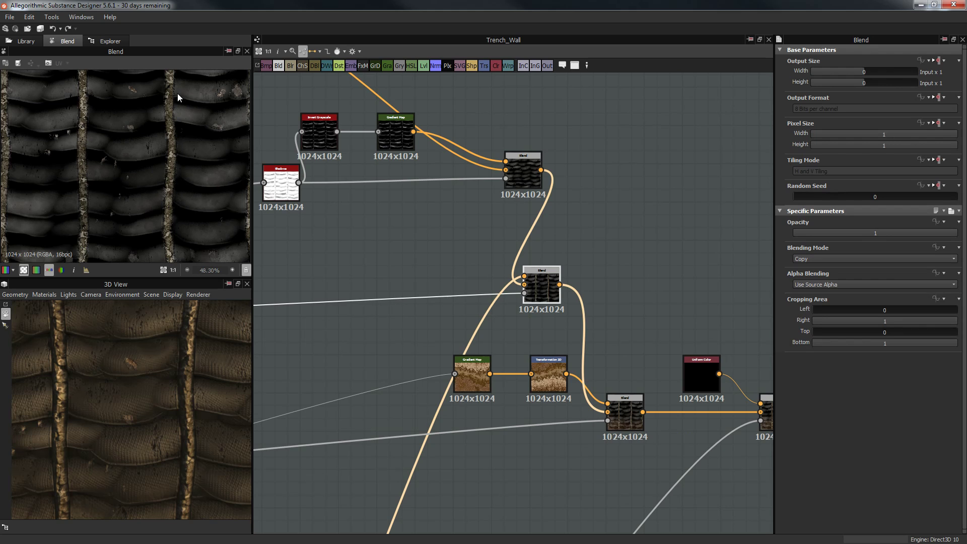
{"action": "middle_click_drag", "start_coordinate": [529, 263], "coordinate": [524, 101]}
{"action": "left_click", "coordinate": [619, 254]}
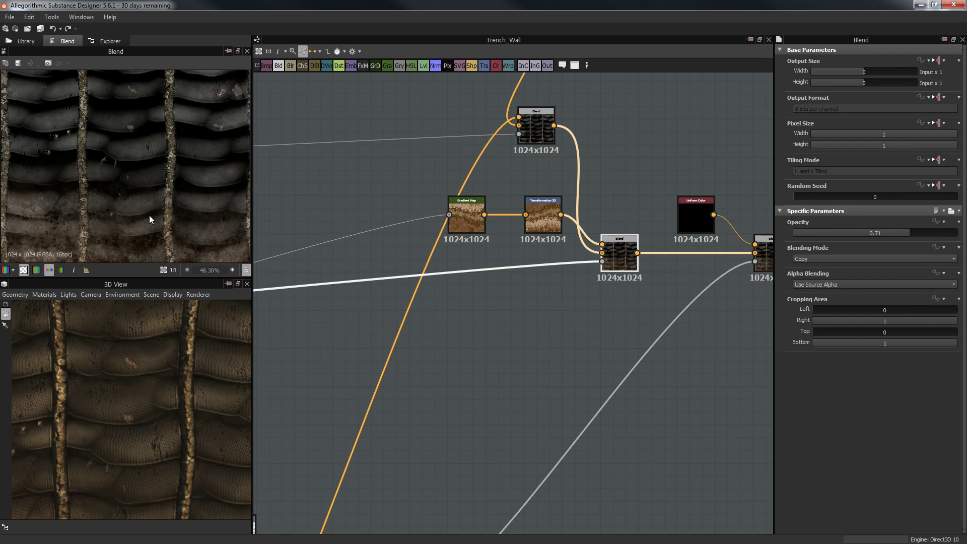
{"action": "scroll", "coordinate": [149, 215], "scroll_direction": "up", "scroll_amount": 1}
{"action": "middle_click_drag", "start_coordinate": [170, 227], "coordinate": [170, 104]}
{"action": "middle_click_drag", "start_coordinate": [183, 139], "coordinate": [194, 135]}
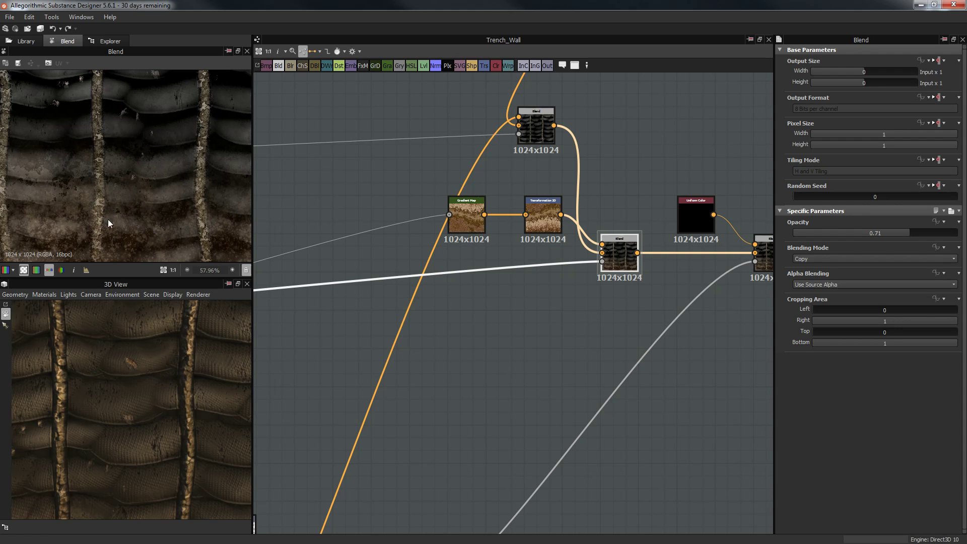
{"action": "scroll", "coordinate": [201, 239], "scroll_direction": "down", "scroll_amount": 2}
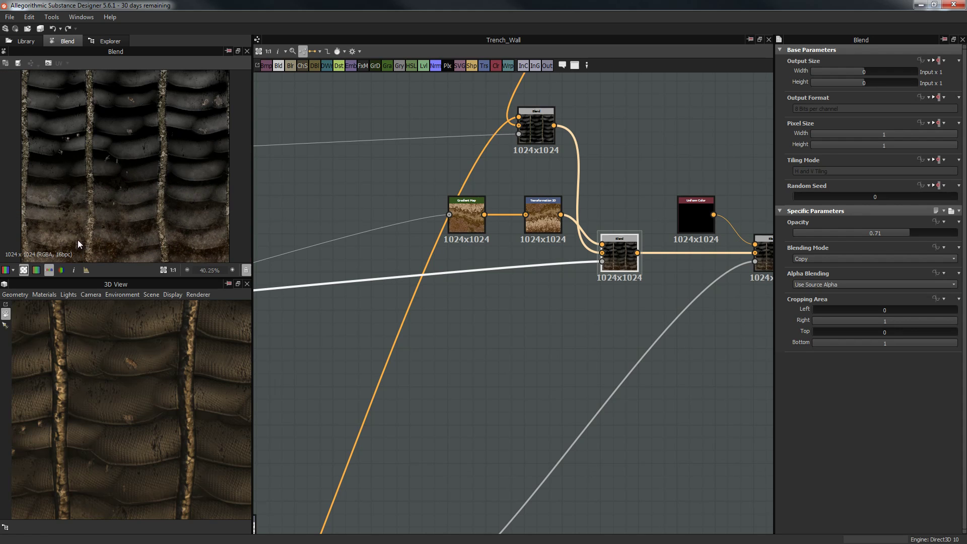
Preview the Copy Blend fed by the black Uniform Color and trace its opacity input back to the Dirt node
{"action": "middle_click_drag", "start_coordinate": [586, 275], "coordinate": [343, 267]}
{"action": "scroll", "coordinate": [470, 239], "scroll_direction": "up", "scroll_amount": 2}
{"action": "left_click", "coordinate": [470, 239]}
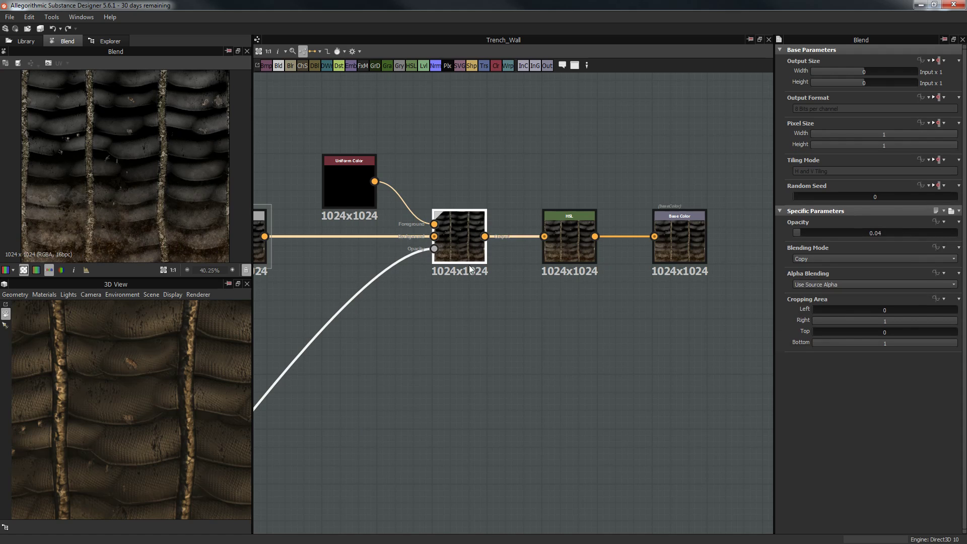
{"action": "scroll", "coordinate": [184, 195], "scroll_direction": "down", "scroll_amount": 3}
{"action": "scroll", "coordinate": [659, 234], "scroll_direction": "down", "scroll_amount": 5}
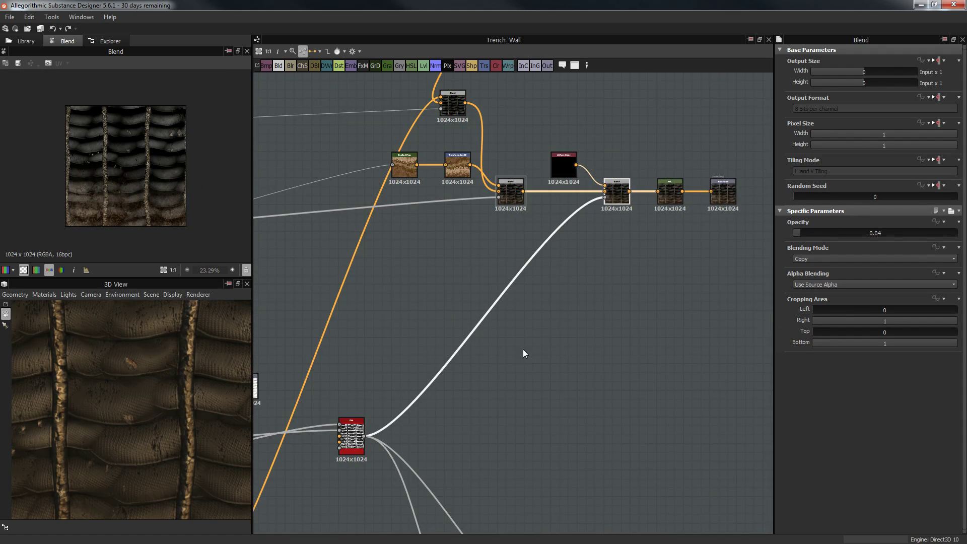
{"action": "middle_click_drag", "start_coordinate": [524, 352], "coordinate": [585, 261]}
{"action": "scroll", "coordinate": [584, 262], "scroll_direction": "up", "scroll_amount": 4}
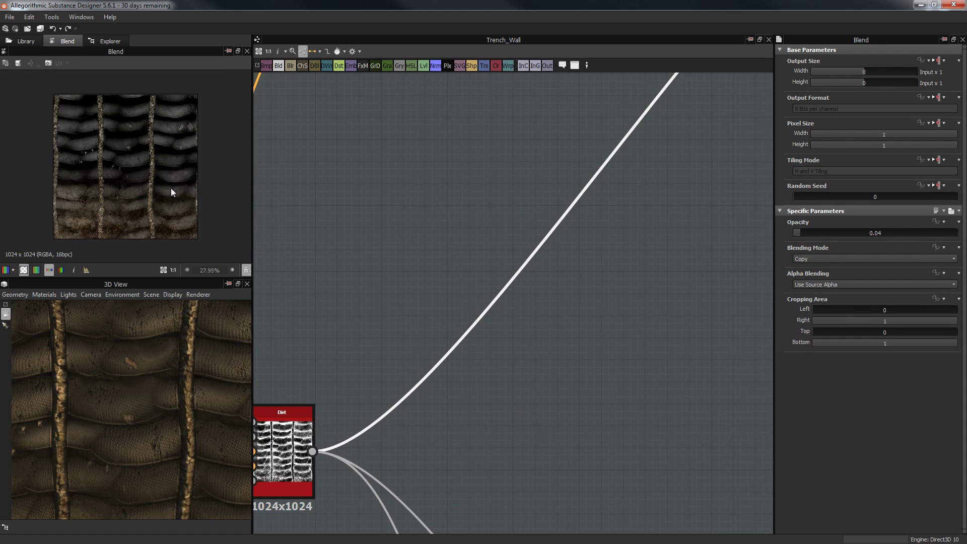
Examine the result of the Uniform Color blend at close range and return to its node in the graph
{"action": "scroll", "coordinate": [171, 190], "scroll_direction": "up", "scroll_amount": 5}
{"action": "scroll", "coordinate": [170, 191], "scroll_direction": "up", "scroll_amount": 6}
{"action": "middle_click_drag", "start_coordinate": [655, 180], "coordinate": [458, 446]}
{"action": "scroll", "coordinate": [675, 240], "scroll_direction": "down", "scroll_amount": 4}
{"action": "middle_click_drag", "start_coordinate": [674, 241], "coordinate": [581, 323]}
{"action": "scroll", "coordinate": [616, 251], "scroll_direction": "up", "scroll_amount": 6}
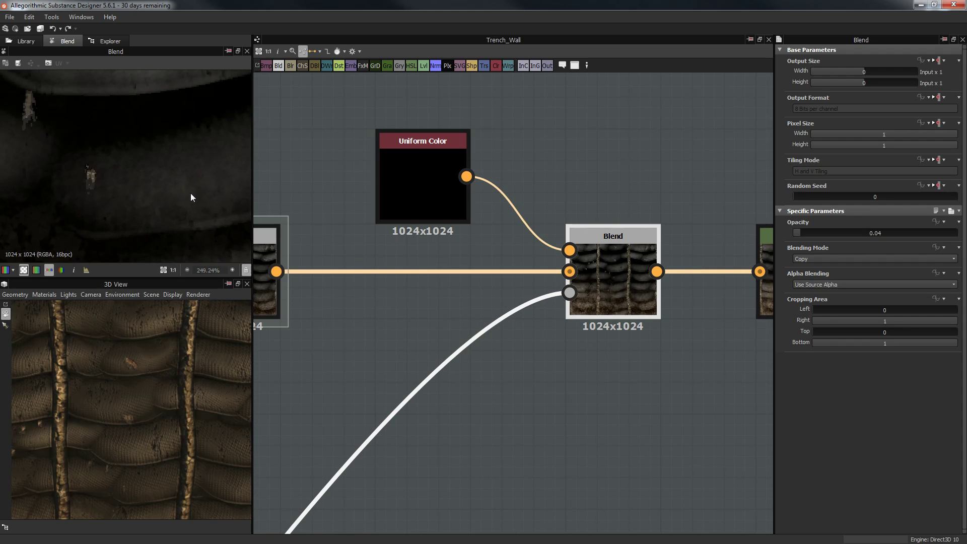
{"action": "scroll", "coordinate": [146, 177], "scroll_direction": "down", "scroll_amount": 6}
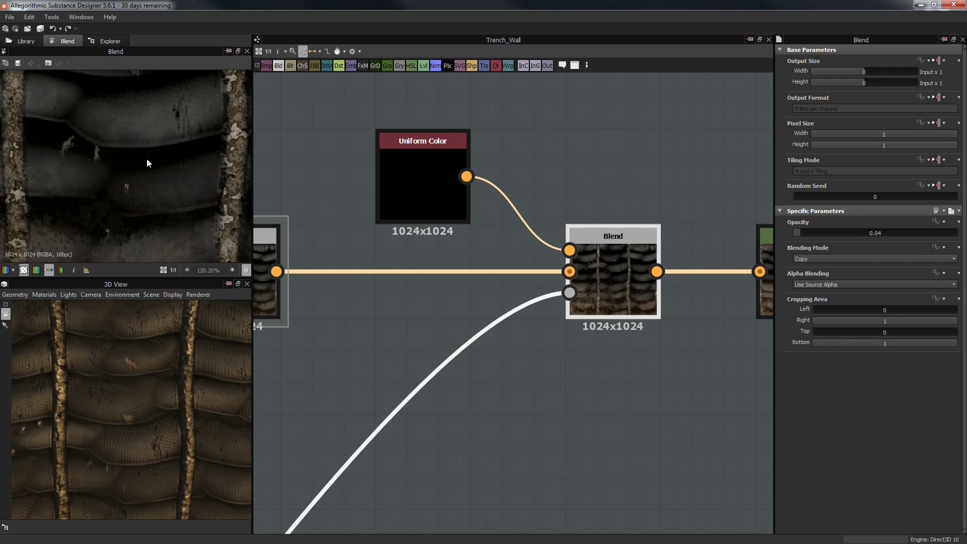
Preview the HSL node after the Uniform Color blend and examine its color adjustment on the sandbags and posts
{"action": "middle_click_drag", "start_coordinate": [664, 218], "coordinate": [358, 188]}
{"action": "double_click", "coordinate": [498, 234]}
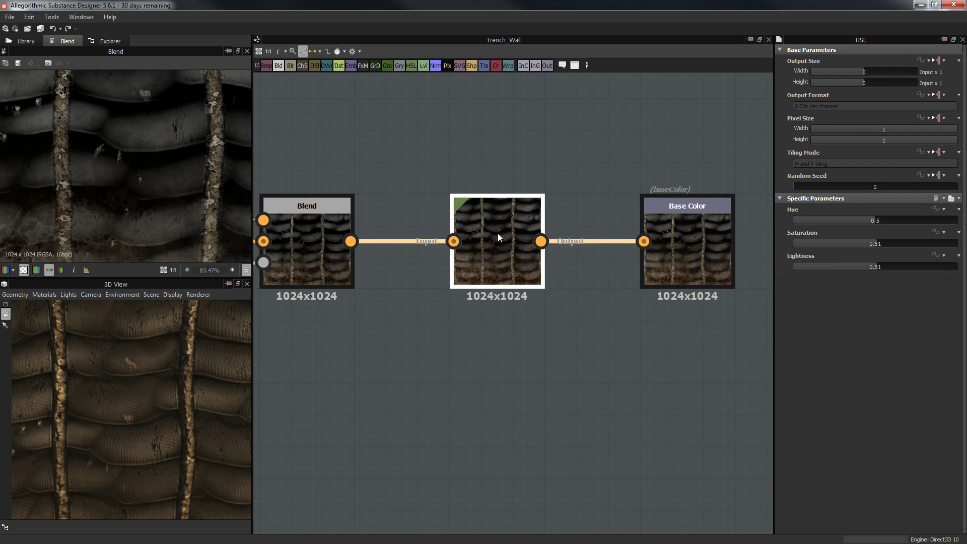
{"action": "scroll", "coordinate": [124, 153], "scroll_direction": "down", "scroll_amount": 5}
{"action": "scroll", "coordinate": [125, 157], "scroll_direction": "down", "scroll_amount": 1}
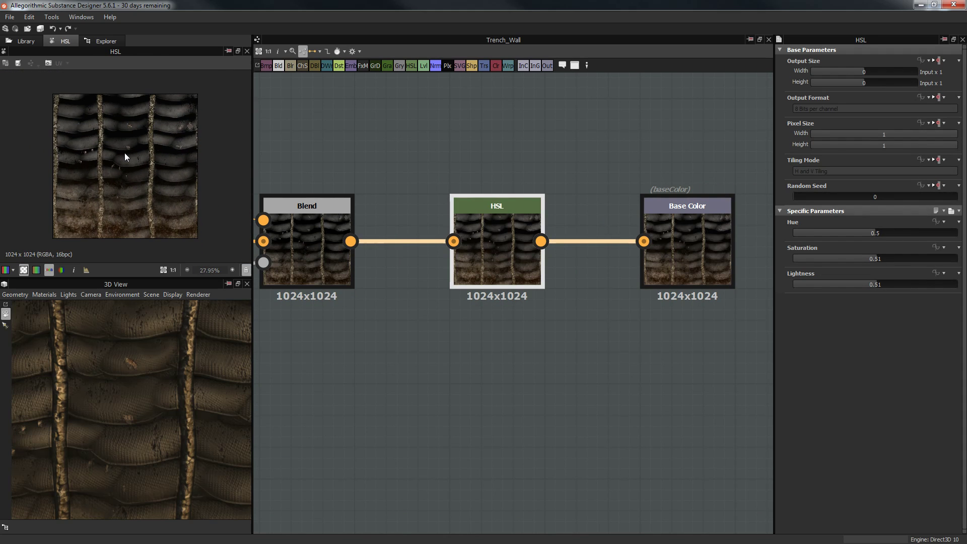
{"action": "scroll", "coordinate": [125, 157], "scroll_direction": "up", "scroll_amount": 1}
{"action": "scroll", "coordinate": [143, 152], "scroll_direction": "down", "scroll_amount": 2}
{"action": "scroll", "coordinate": [111, 123], "scroll_direction": "up", "scroll_amount": 3}
{"action": "scroll", "coordinate": [106, 127], "scroll_direction": "up", "scroll_amount": 1}
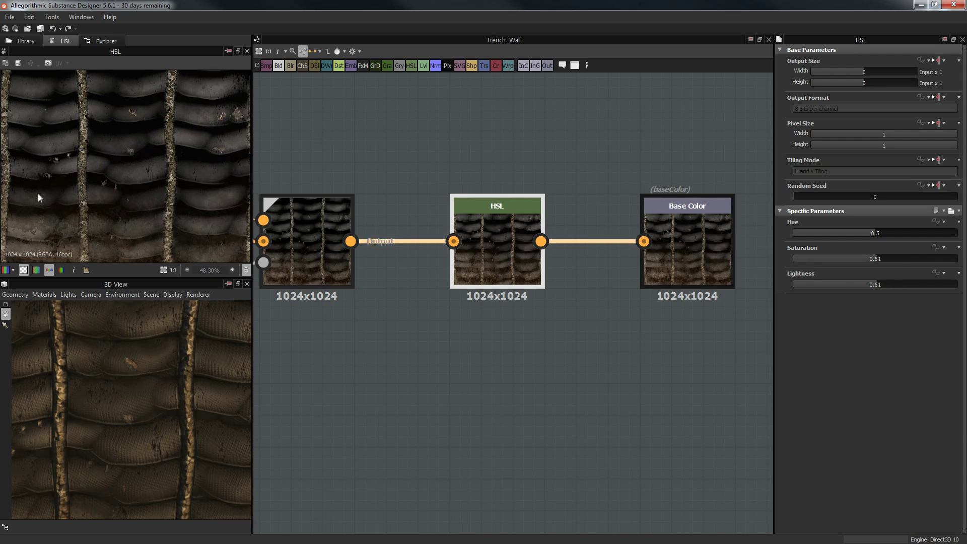
{"action": "scroll", "coordinate": [143, 210], "scroll_direction": "up", "scroll_amount": 7}
{"action": "scroll", "coordinate": [186, 186], "scroll_direction": "down", "scroll_amount": 5}
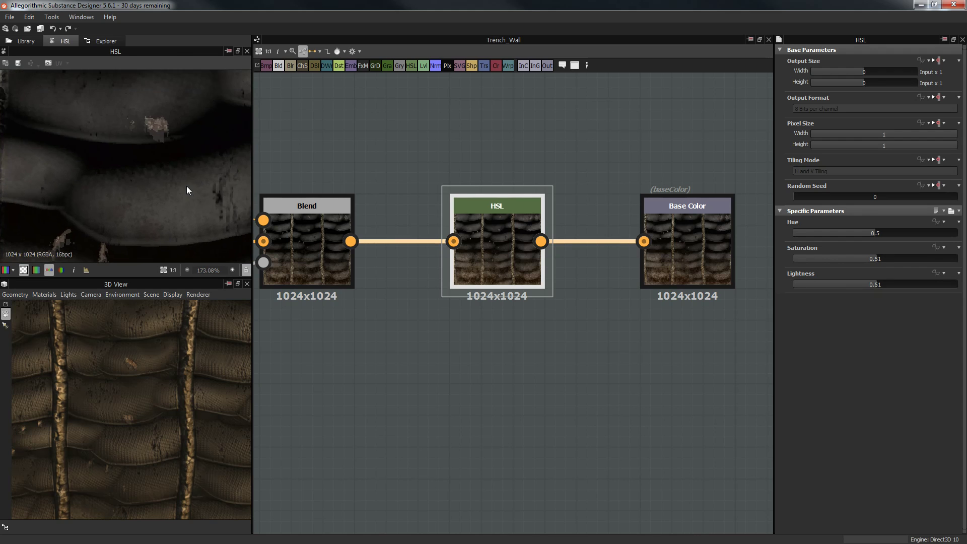
Compare the HSL texture with the lit material by viewing the sandbags from another angle in the 3D view
{"action": "left_click_drag", "start_coordinate": [160, 370], "coordinate": [158, 329]}
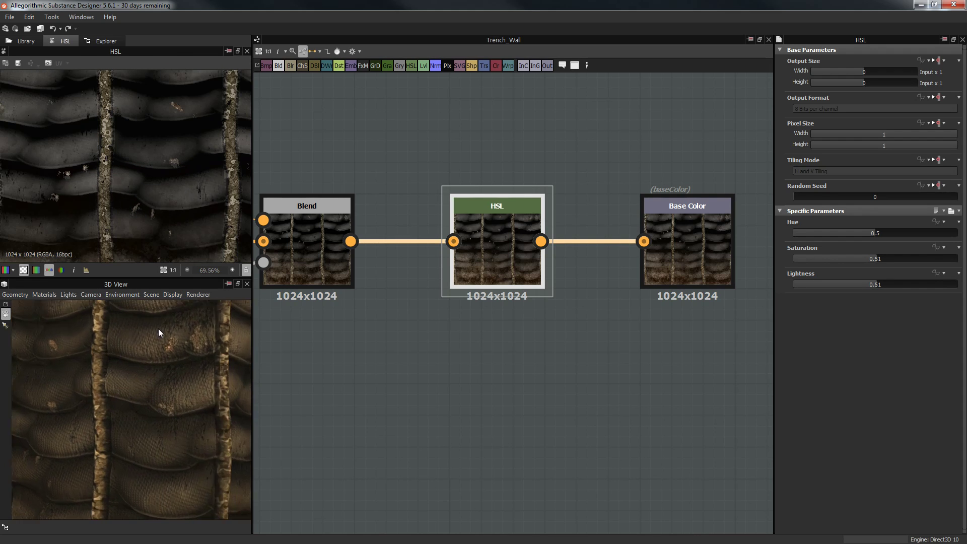
{"action": "scroll", "coordinate": [157, 338], "scroll_direction": "up", "scroll_amount": 3}
{"action": "mouse_move", "coordinate": [184, 164]}
{"action": "middle_mouse_down"}
{"action": "mouse_move", "coordinate": [173, 214]}
{"action": "mouse_move", "coordinate": [195, 159]}
{"action": "middle_mouse_up"}
{"action": "scroll", "coordinate": [523, 184], "scroll_direction": "down", "scroll_amount": 3}
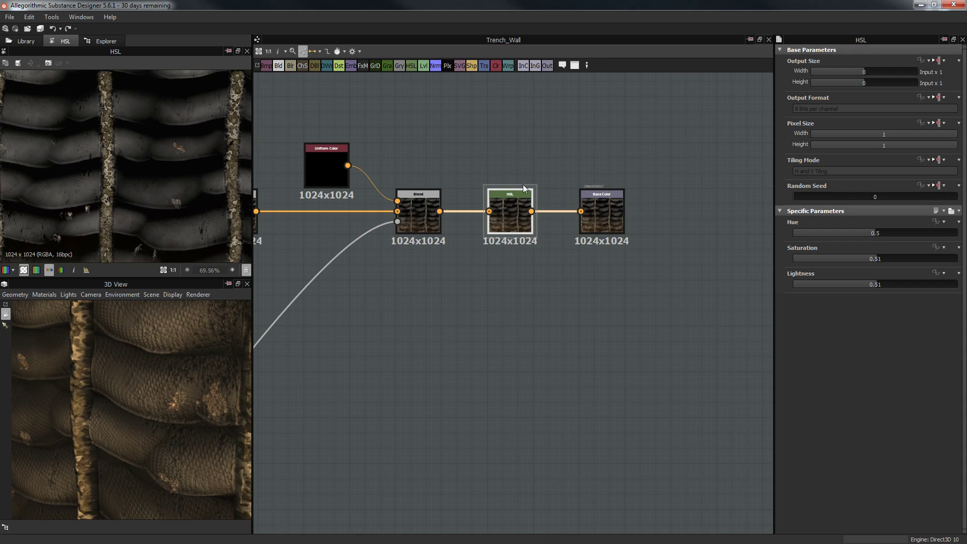
Preview the Base Color output node and inspect a post and its neighbouring sandbags on the 3D model
{"action": "double_click", "coordinate": [612, 218]}
{"action": "left_click_drag", "start_coordinate": [191, 431], "coordinate": [207, 409]}
{"action": "middle_click_drag", "start_coordinate": [207, 409], "coordinate": [166, 424]}
{"action": "scroll", "coordinate": [188, 234], "scroll_direction": "down", "scroll_amount": 3}
{"action": "scroll", "coordinate": [497, 290], "scroll_direction": "down", "scroll_amount": 7}
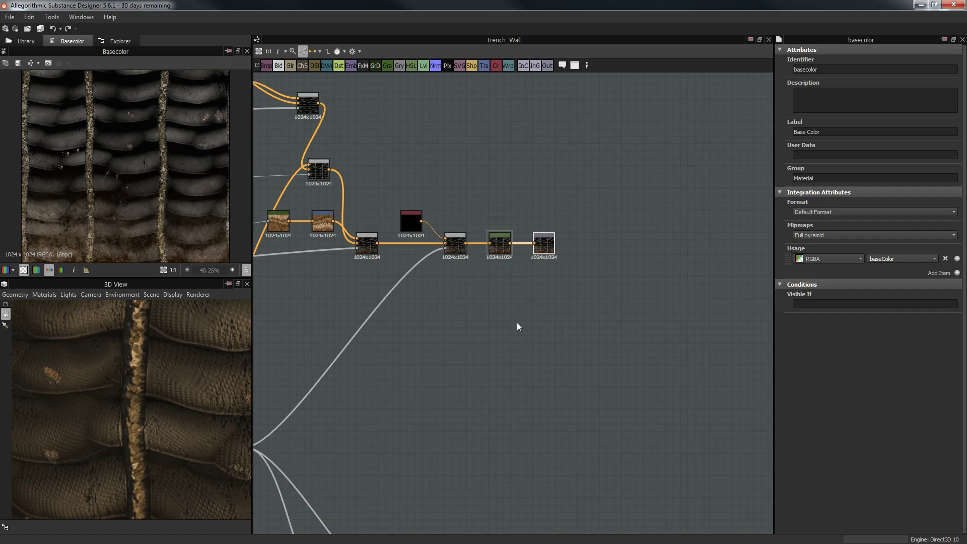
Review the overall graph layout from Sandbag Base through to the Roughness frame, and view the wall in 3D from farther away
{"action": "middle_click_drag", "start_coordinate": [509, 326], "coordinate": [556, 209]}
{"action": "scroll", "coordinate": [561, 279], "scroll_direction": "up", "scroll_amount": 4}
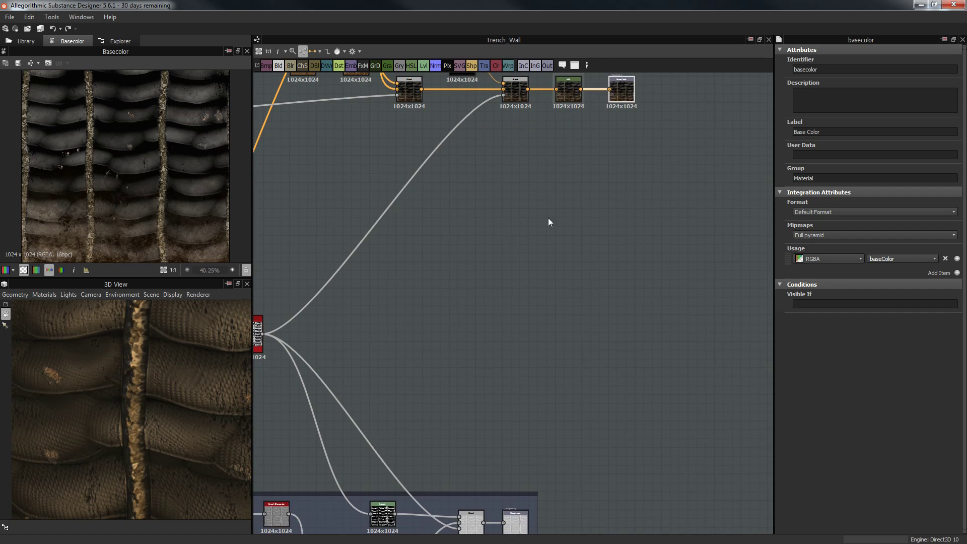
{"action": "middle_click_drag", "start_coordinate": [512, 299], "coordinate": [596, 119]}
{"action": "middle_click_drag", "start_coordinate": [417, 242], "coordinate": [550, 190]}
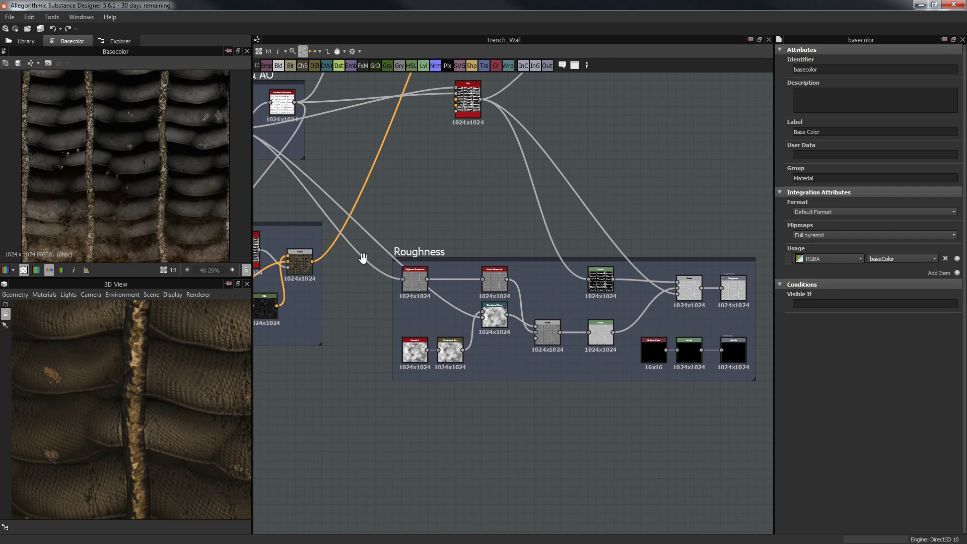
{"action": "left_click_drag", "start_coordinate": [144, 359], "coordinate": [232, 343]}
{"action": "middle_click_drag", "start_coordinate": [426, 255], "coordinate": [396, 436]}
{"action": "scroll", "coordinate": [625, 237], "scroll_direction": "down", "scroll_amount": 6}
{"action": "middle_click_drag", "start_coordinate": [618, 228], "coordinate": [668, 306]}
{"action": "scroll", "coordinate": [671, 285], "scroll_direction": "down", "scroll_amount": 3}
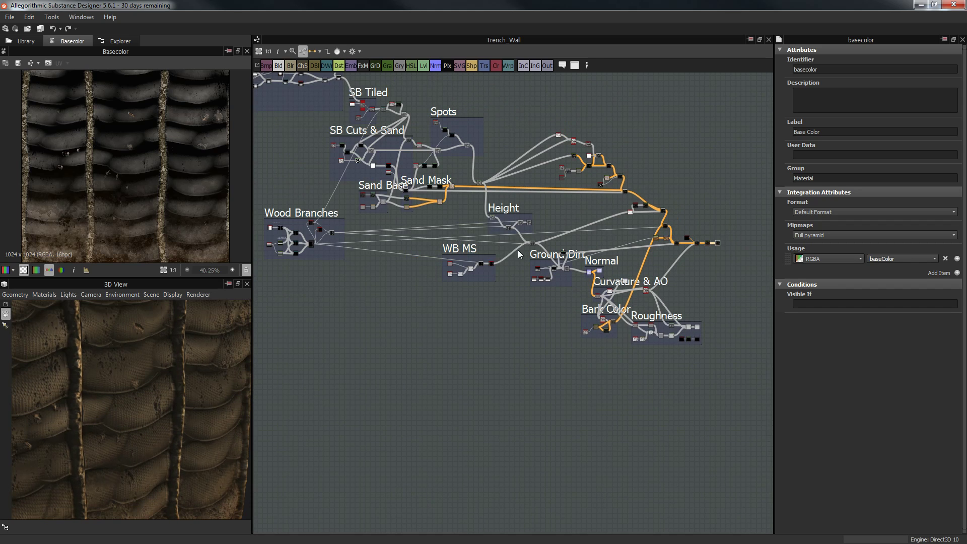
{"action": "middle_click_drag", "start_coordinate": [513, 256], "coordinate": [641, 322]}
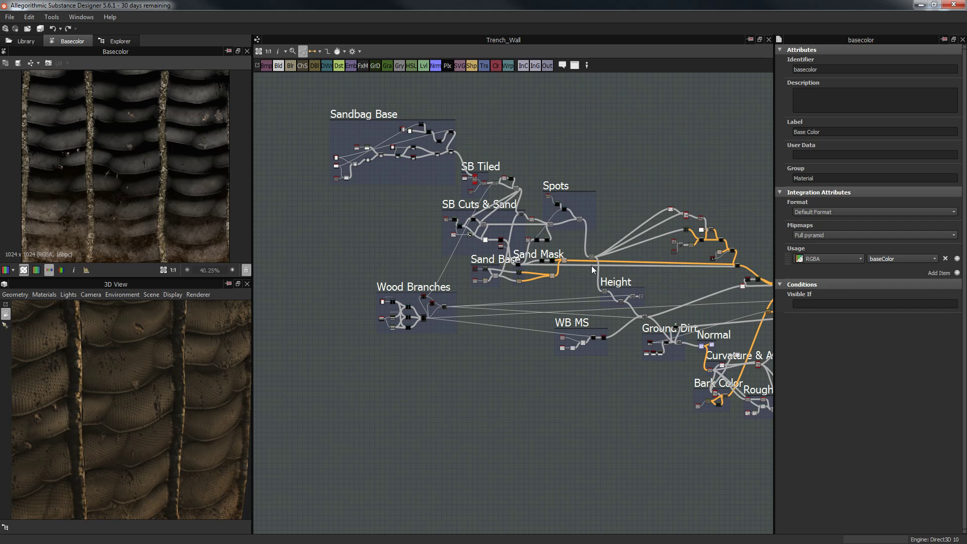
{"action": "scroll", "coordinate": [592, 270], "scroll_direction": "up", "scroll_amount": 3}
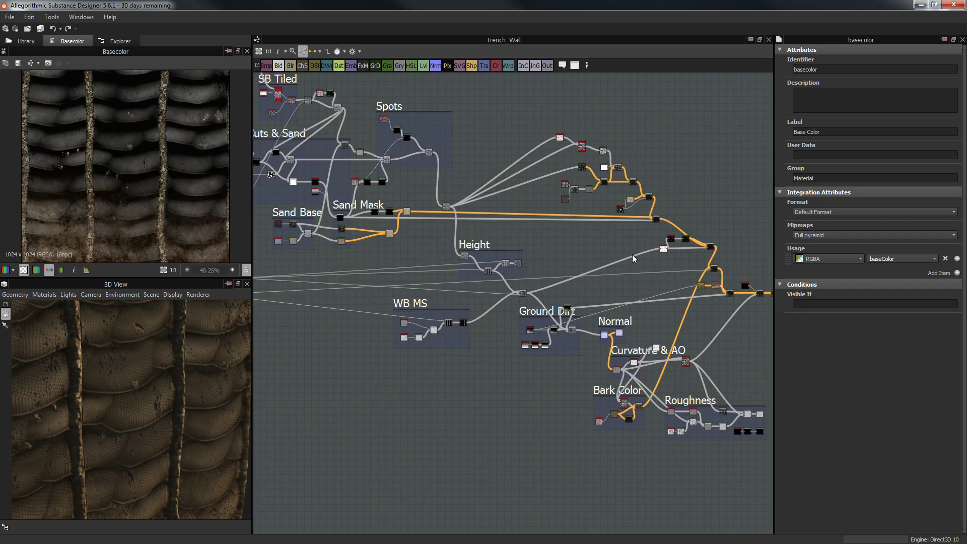
Go to the Roughness frame and preview its Highpass Grayscale node
{"action": "scroll", "coordinate": [633, 258], "scroll_direction": "up", "scroll_amount": 6}
{"action": "middle_click_drag", "start_coordinate": [603, 262], "coordinate": [519, 212]}
{"action": "scroll", "coordinate": [453, 231], "scroll_direction": "up", "scroll_amount": 3}
{"action": "middle_click_drag", "start_coordinate": [453, 231], "coordinate": [500, 231]}
{"action": "left_click", "coordinate": [411, 261]}
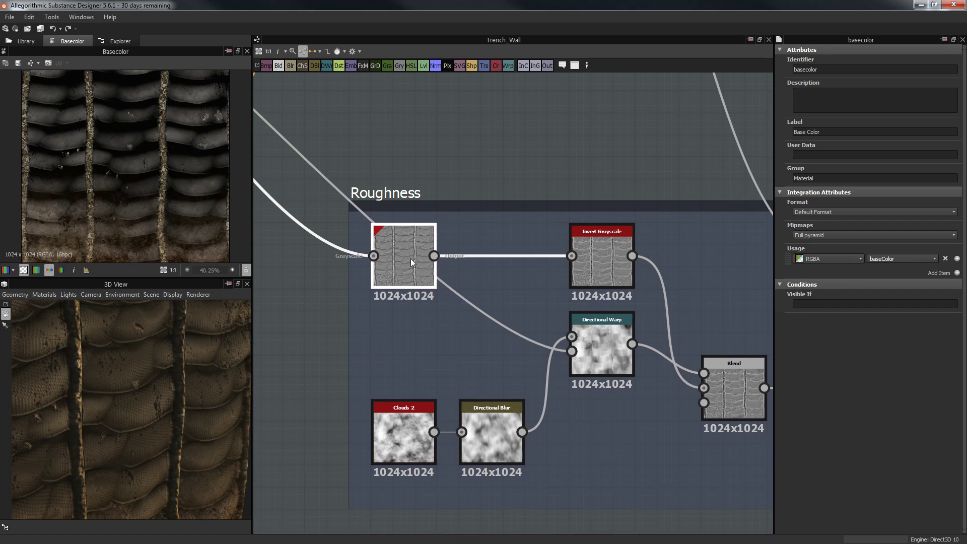
{"action": "double_click", "coordinate": [410, 259]}
Trace the Highpass Grayscale input back to the Curvature Smooth node and return to the Roughness frame
{"action": "scroll", "coordinate": [375, 165], "scroll_direction": "down", "scroll_amount": 3}
{"action": "middle_click_drag", "start_coordinate": [457, 194], "coordinate": [744, 321]}
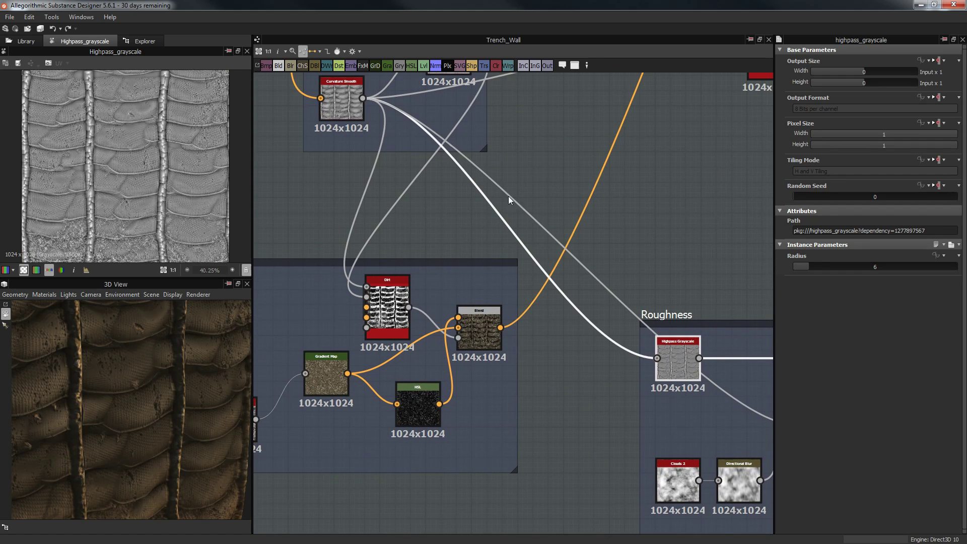
{"action": "middle_click_drag", "start_coordinate": [331, 173], "coordinate": [358, 231]}
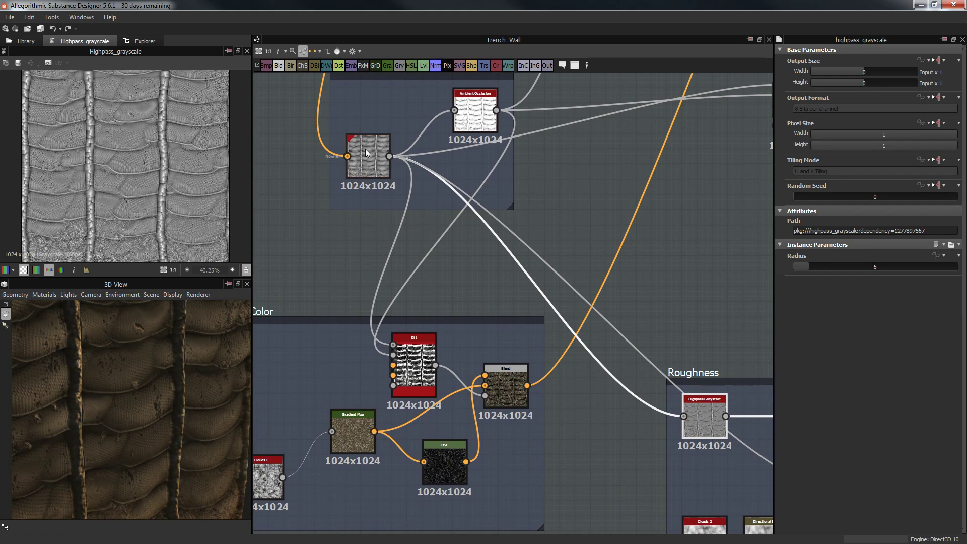
{"action": "middle_click_drag", "start_coordinate": [762, 505], "coordinate": [632, 425]}
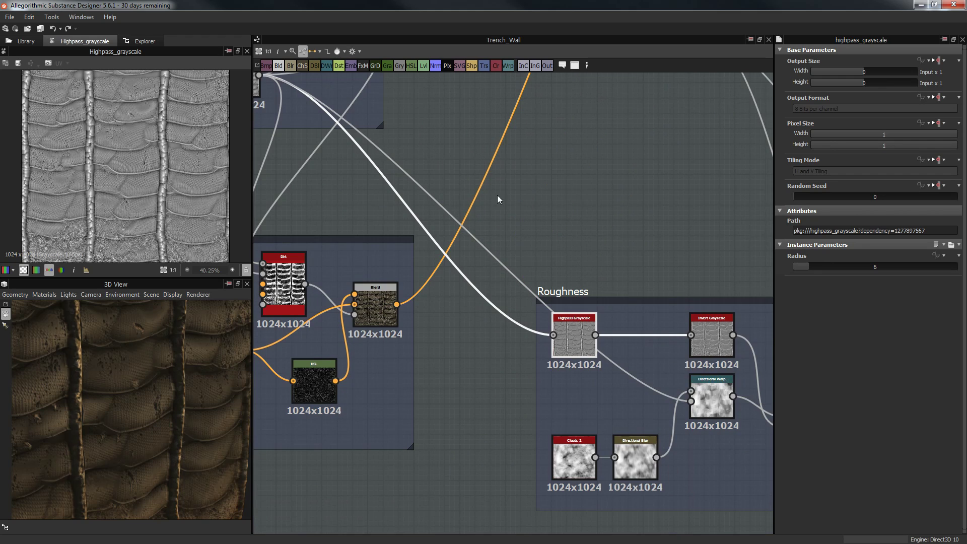
{"action": "middle_click_drag", "start_coordinate": [340, 91], "coordinate": [427, 157]}
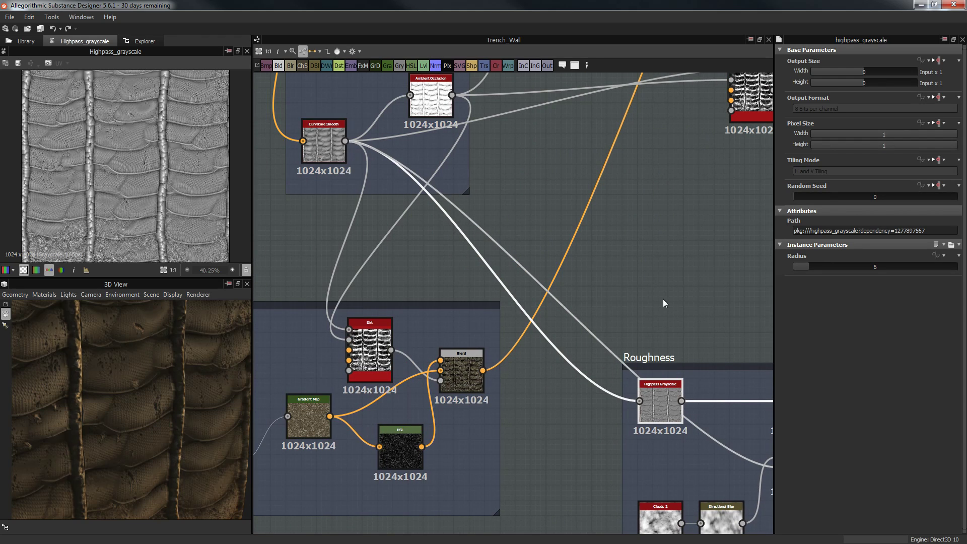
{"action": "middle_click_drag", "start_coordinate": [668, 325], "coordinate": [411, 165]}
{"action": "scroll", "coordinate": [410, 175], "scroll_direction": "up", "scroll_amount": 3}
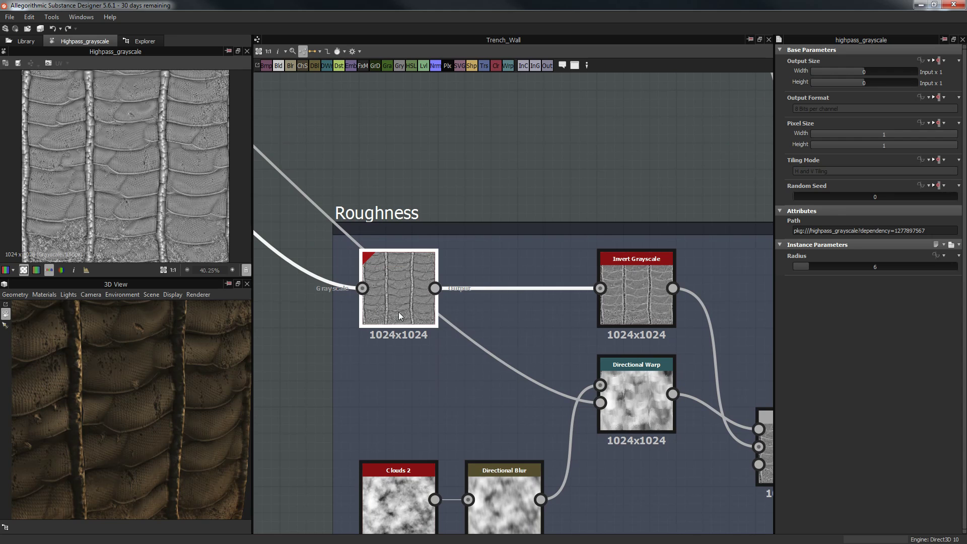
Preview the Invert Grayscale node that follows the Highpass Grayscale and look at its result closely
{"action": "middle_click_drag", "start_coordinate": [433, 113], "coordinate": [370, 66]}
{"action": "left_click", "coordinate": [570, 243]}
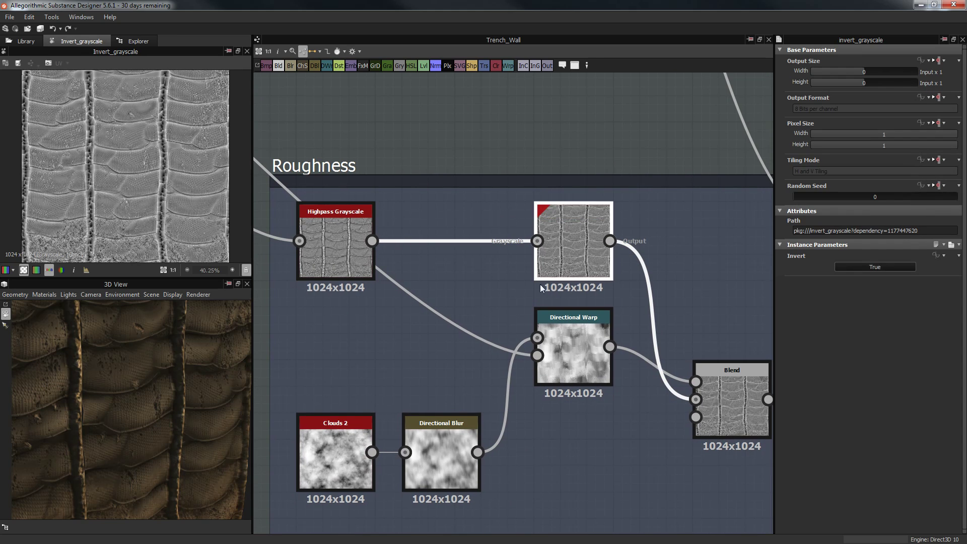
{"action": "scroll", "coordinate": [134, 149], "scroll_direction": "up", "scroll_amount": 2}
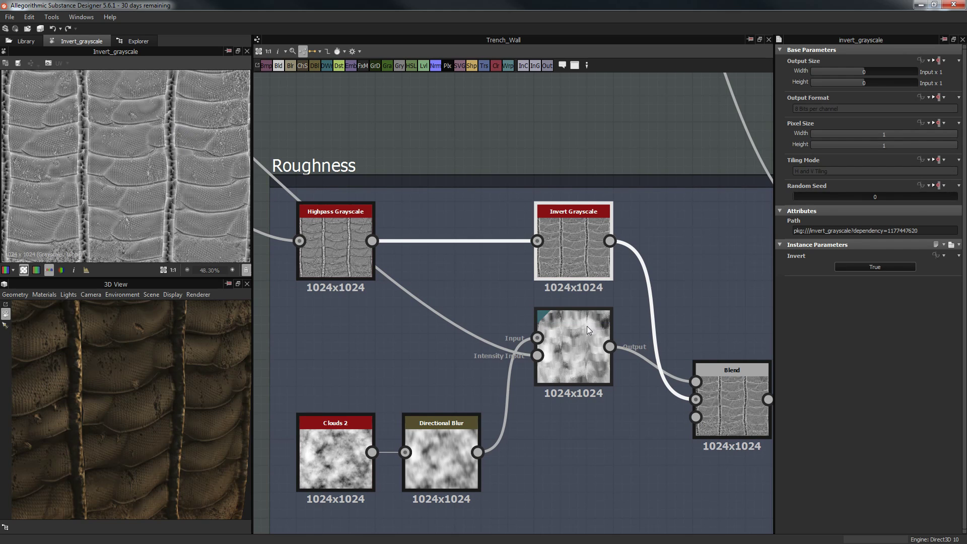
Preview the Clouds 2, Directional Blur and Directional Warp nodes that form the roughness variation
{"action": "scroll", "coordinate": [452, 338], "scroll_direction": "down", "scroll_amount": 2}
{"action": "middle_click_drag", "start_coordinate": [463, 337], "coordinate": [486, 285]}
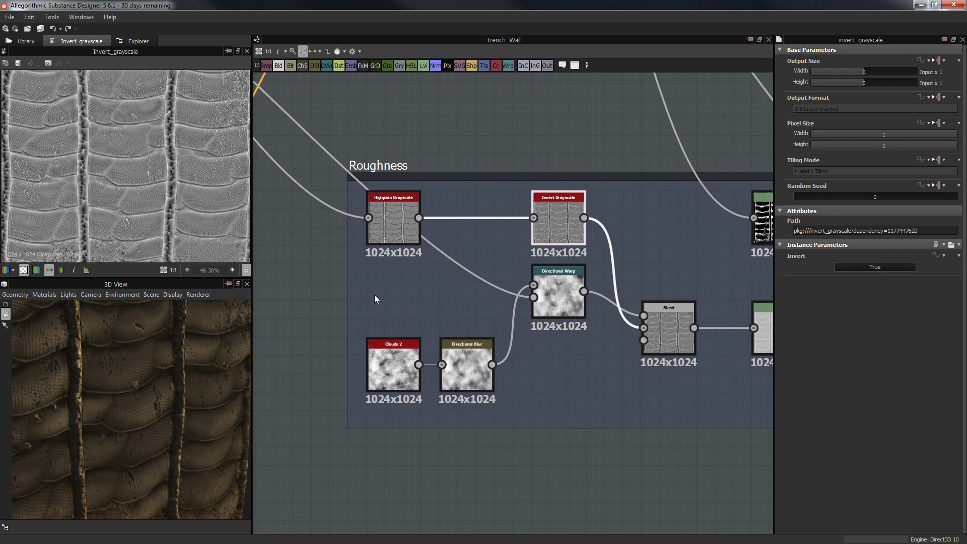
{"action": "double_click", "coordinate": [382, 346]}
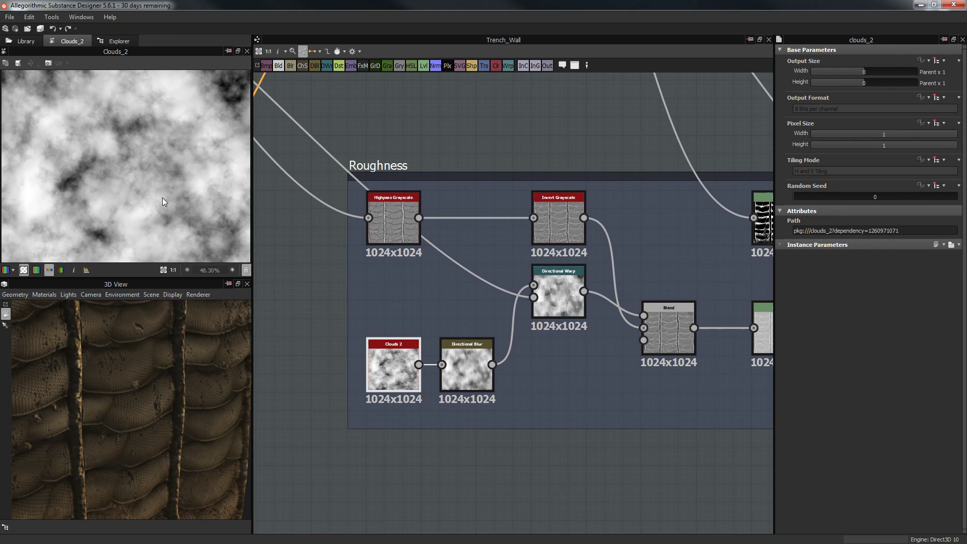
{"action": "double_click", "coordinate": [454, 358]}
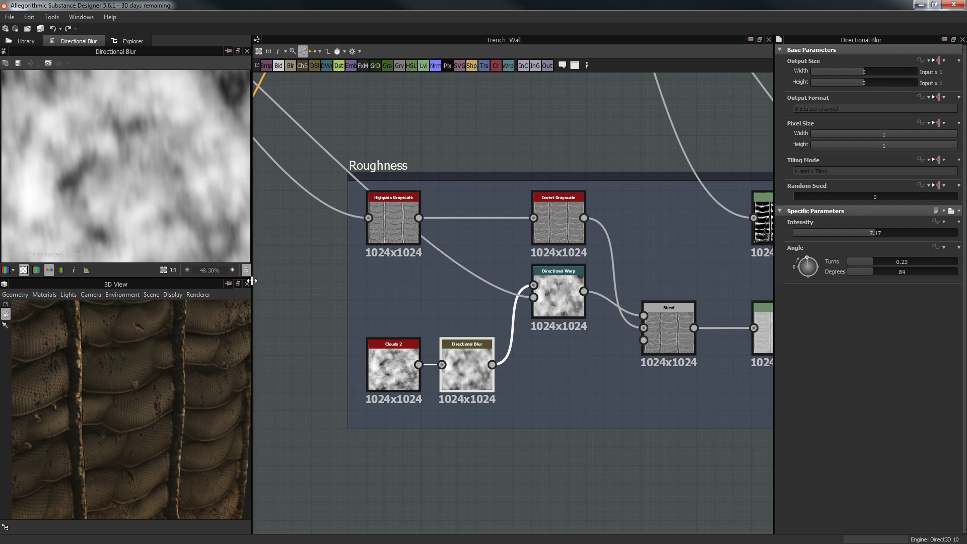
{"action": "middle_click_drag", "start_coordinate": [624, 289], "coordinate": [603, 284]}
{"action": "double_click", "coordinate": [540, 289]}
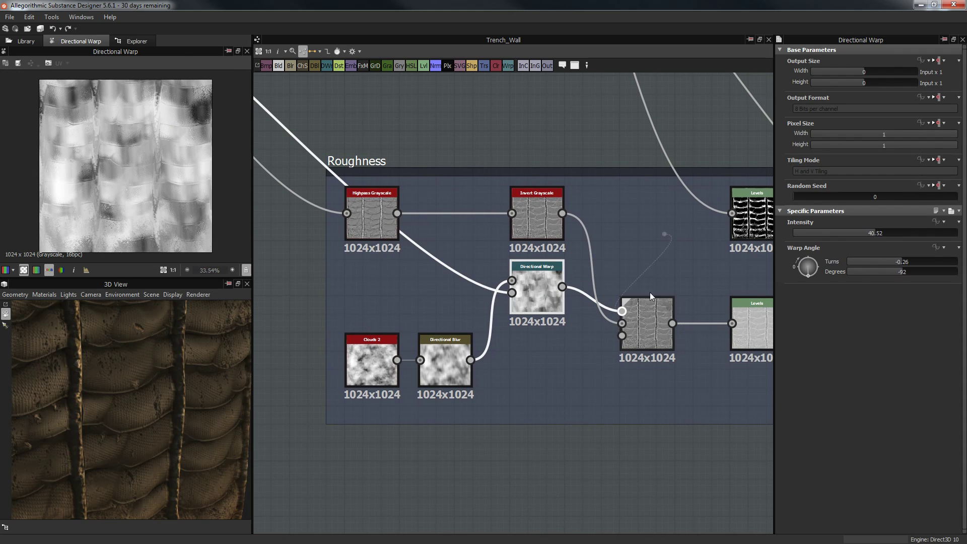
Preview the Min (Darken) Blend that combines the inverted highpass with the warped clouds, and examine it up close
{"action": "left_click", "coordinate": [649, 309]}
{"action": "double_click", "coordinate": [648, 309]}
{"action": "scroll", "coordinate": [191, 165], "scroll_direction": "up", "scroll_amount": 5}
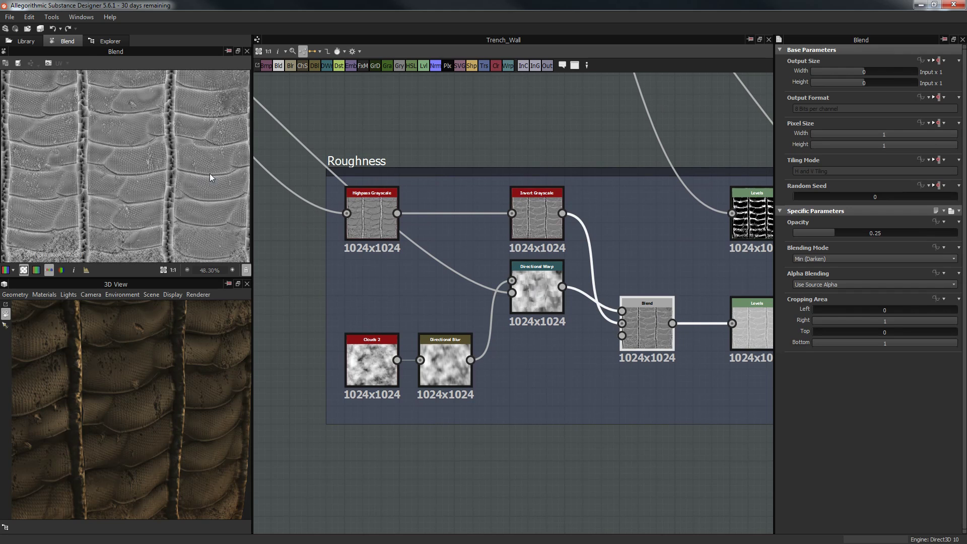
Examine the Min (Darken) Blend result at several scales and compare its detail with the lit wall in the 3D view
{"action": "middle_click_drag", "start_coordinate": [202, 177], "coordinate": [204, 110]}
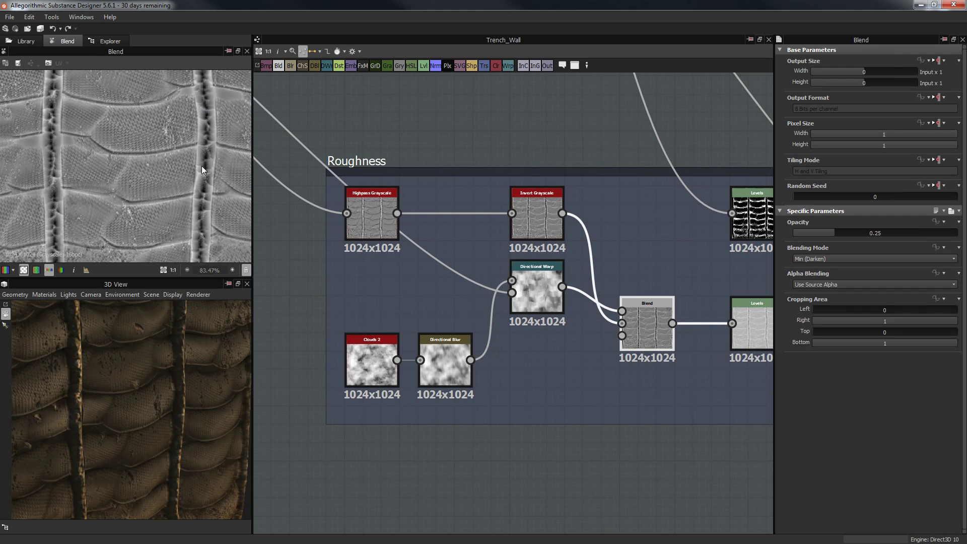
{"action": "middle_click_drag", "start_coordinate": [585, 212], "coordinate": [415, 194]}
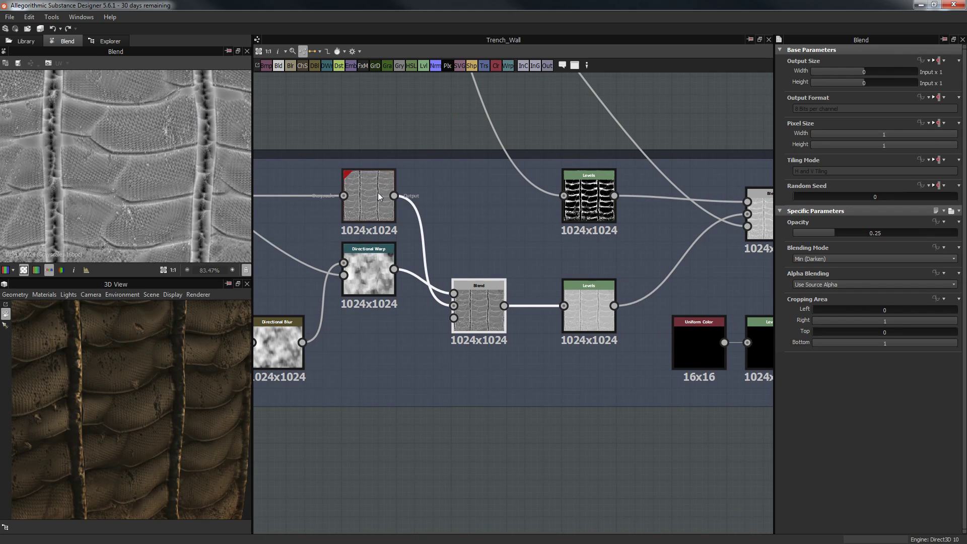
{"action": "scroll", "coordinate": [122, 166], "scroll_direction": "down", "scroll_amount": 2}
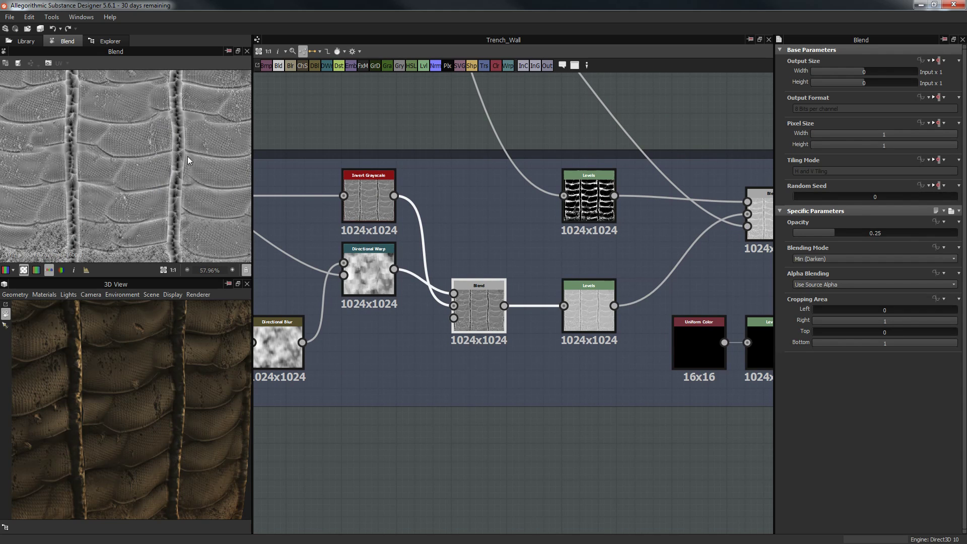
{"action": "scroll", "coordinate": [188, 156], "scroll_direction": "down", "scroll_amount": 2}
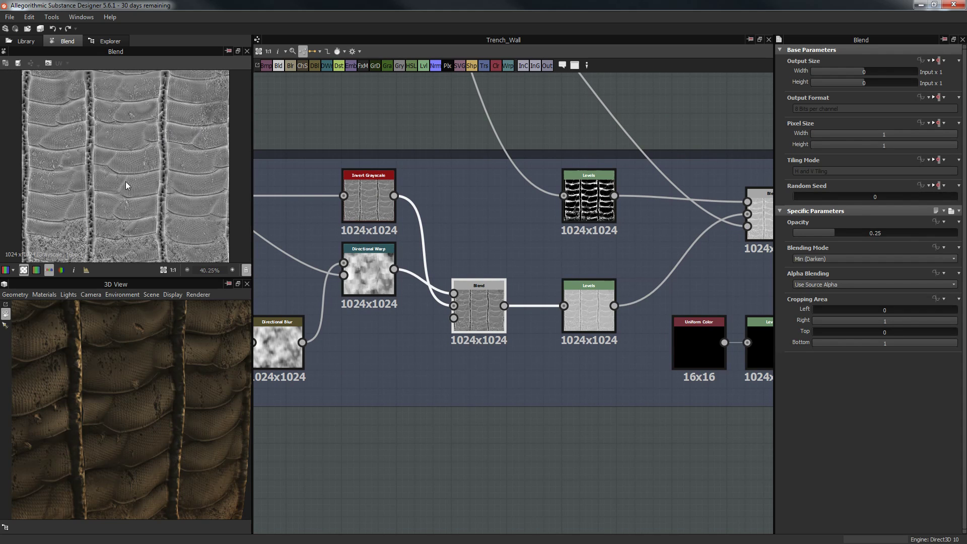
{"action": "scroll", "coordinate": [131, 184], "scroll_direction": "up", "scroll_amount": 6}
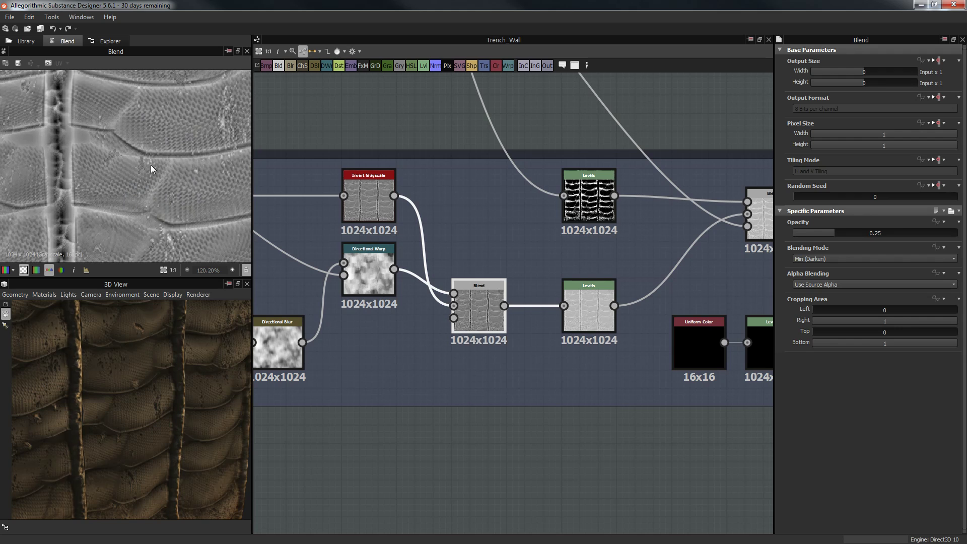
{"action": "left_click_drag", "start_coordinate": [178, 401], "coordinate": [149, 343]}
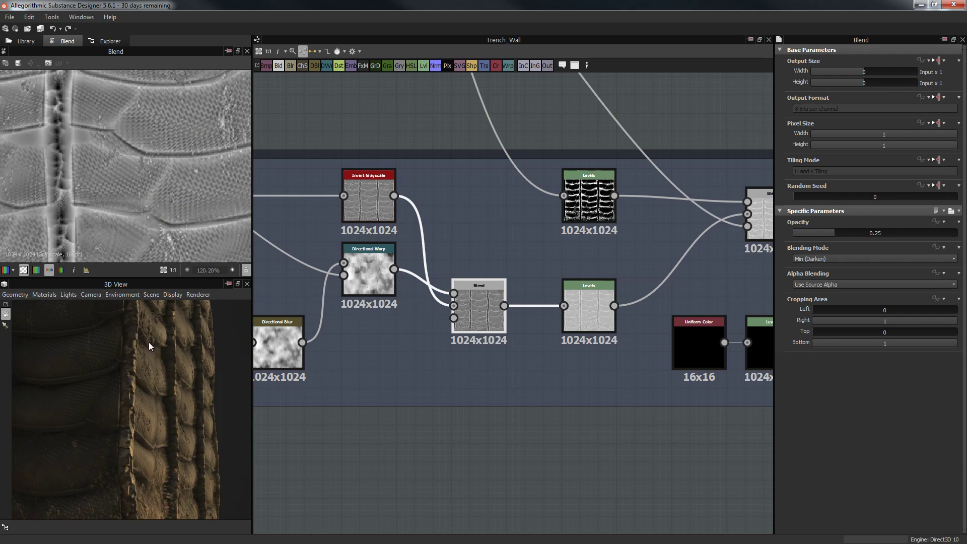
{"action": "left_click_drag", "start_coordinate": [145, 413], "coordinate": [325, 328]}
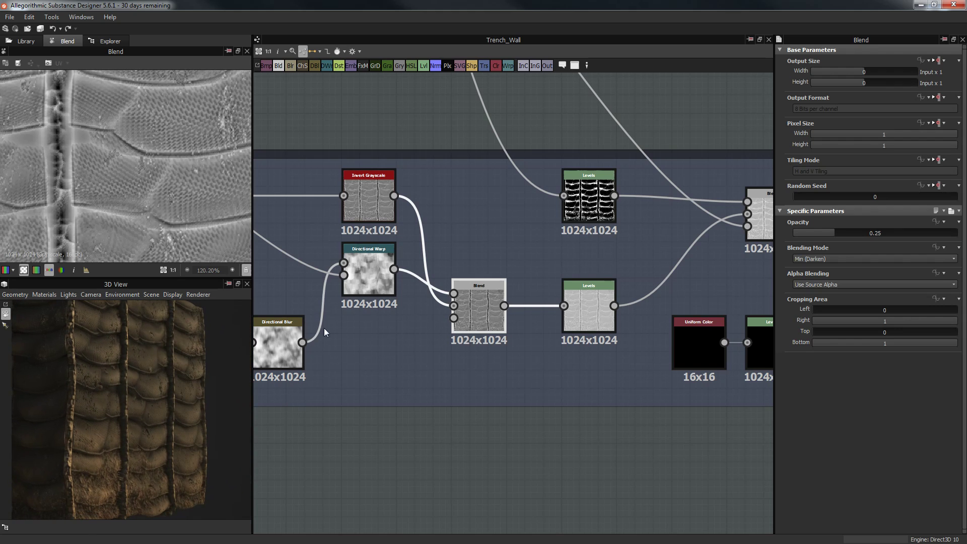
Trace the upper Levels node's input out of the Roughness frame to the Mg_dirt node and preview that node
{"action": "middle_click_drag", "start_coordinate": [604, 257], "coordinate": [415, 286]}
{"action": "left_click", "coordinate": [515, 291]}
{"action": "double_click", "coordinate": [598, 236]}
{"action": "middle_click_drag", "start_coordinate": [598, 236], "coordinate": [756, 419]}
{"action": "scroll", "coordinate": [730, 380], "scroll_direction": "down", "scroll_amount": 1}
{"action": "scroll", "coordinate": [480, 189], "scroll_direction": "down", "scroll_amount": 2}
{"action": "middle_click_drag", "start_coordinate": [480, 189], "coordinate": [527, 238]}
{"action": "double_click", "coordinate": [455, 174]}
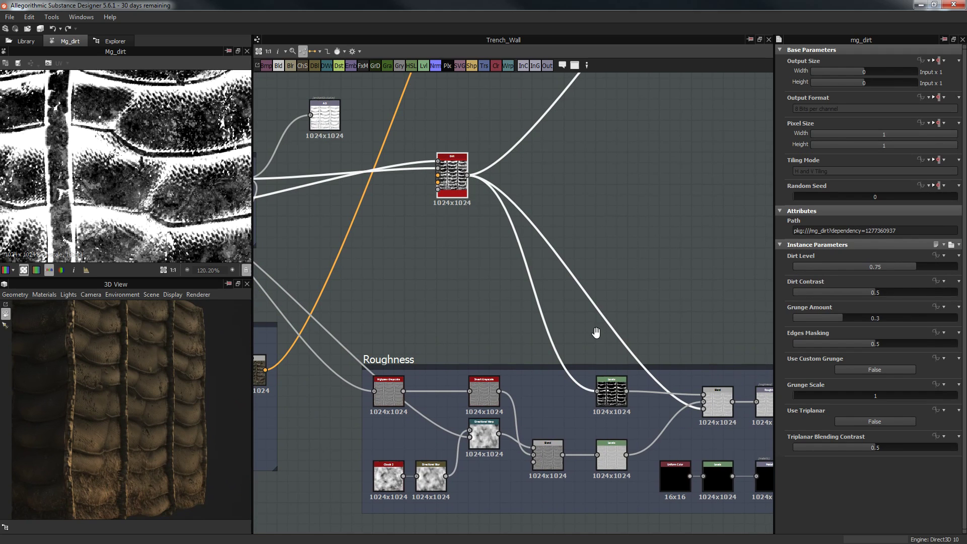
{"action": "middle_click_drag", "start_coordinate": [596, 333], "coordinate": [667, 292]}
{"action": "scroll", "coordinate": [498, 295], "scroll_direction": "down", "scroll_amount": 2}
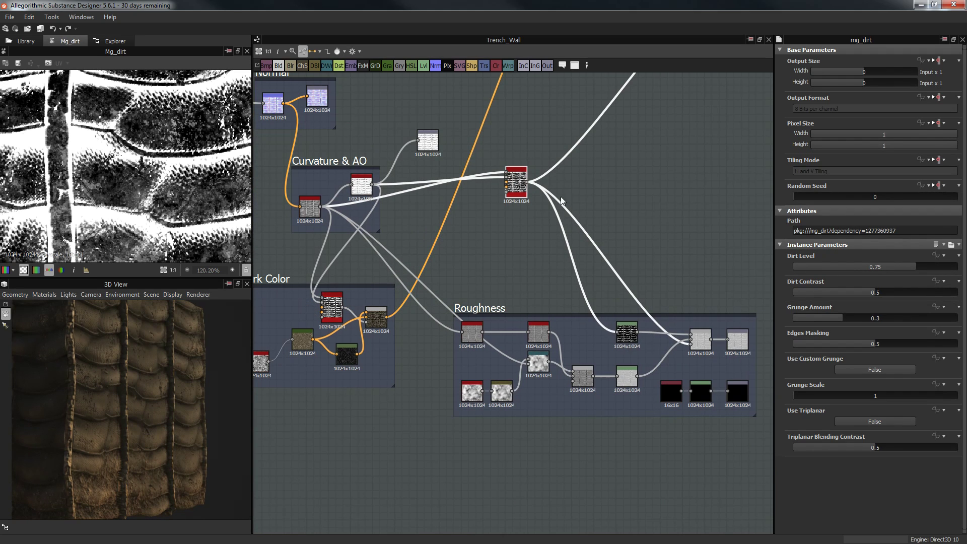
Return to the Roughness frame and preview the Levels node fed by the Mg_dirt mask
{"action": "middle_click_drag", "start_coordinate": [601, 284], "coordinate": [433, 322]}
{"action": "scroll", "coordinate": [517, 308], "scroll_direction": "up", "scroll_amount": 3}
{"action": "middle_click_drag", "start_coordinate": [436, 419], "coordinate": [527, 298]}
{"action": "double_click", "coordinate": [501, 307]}
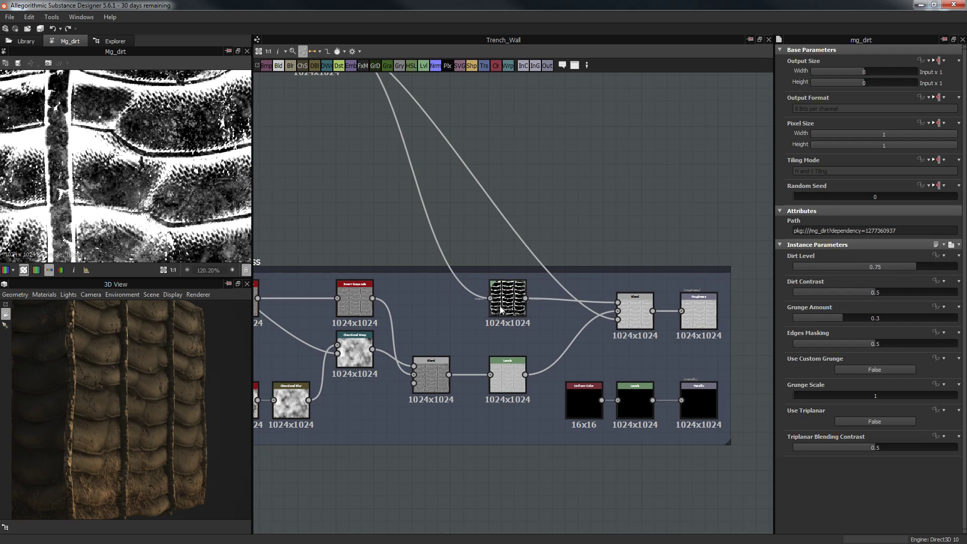
{"action": "double_click", "coordinate": [500, 309]}
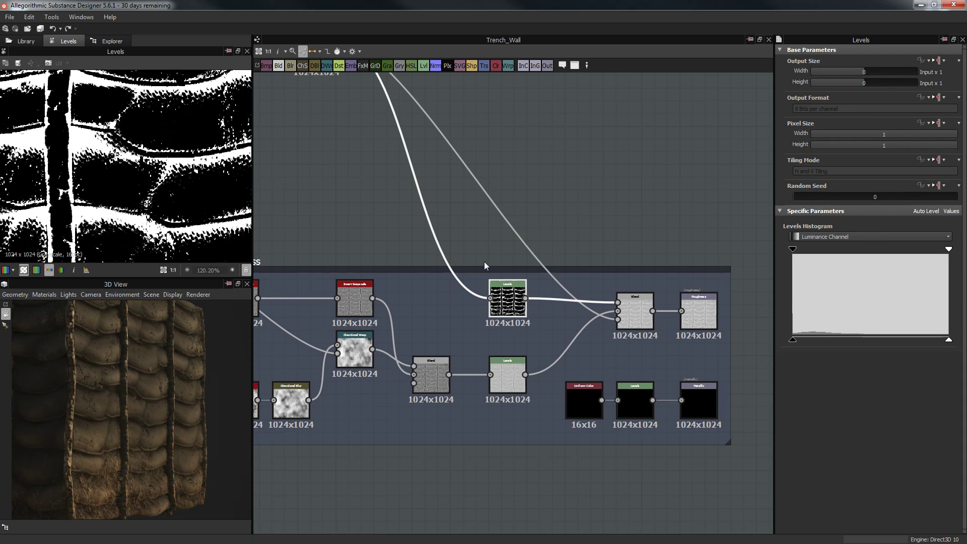
Preview the final Max (Lighten) Blend up close and the Roughness output node that it feeds
{"action": "middle_click_drag", "start_coordinate": [485, 265], "coordinate": [411, 237]}
{"action": "double_click", "coordinate": [559, 283]}
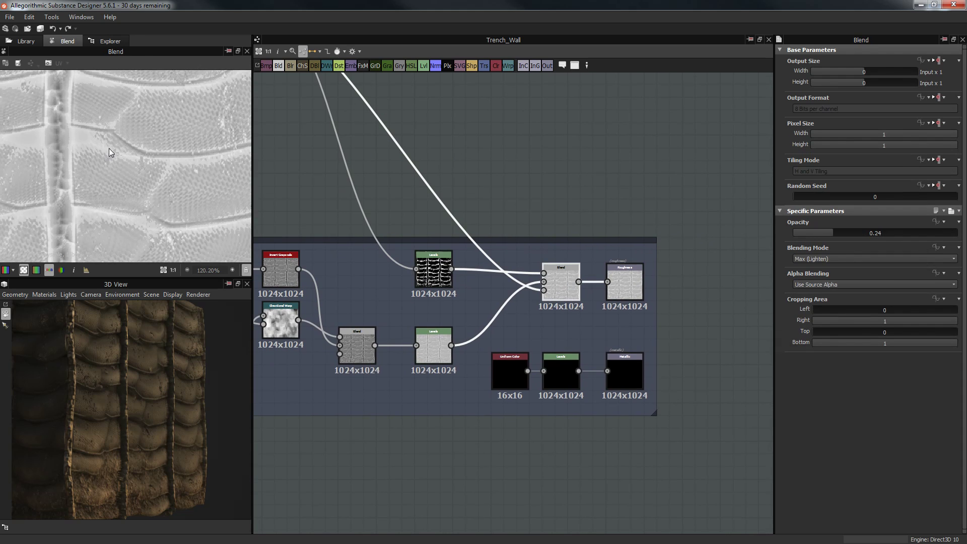
{"action": "scroll", "coordinate": [140, 154], "scroll_direction": "up", "scroll_amount": 1}
{"action": "scroll", "coordinate": [103, 140], "scroll_direction": "down", "scroll_amount": 4}
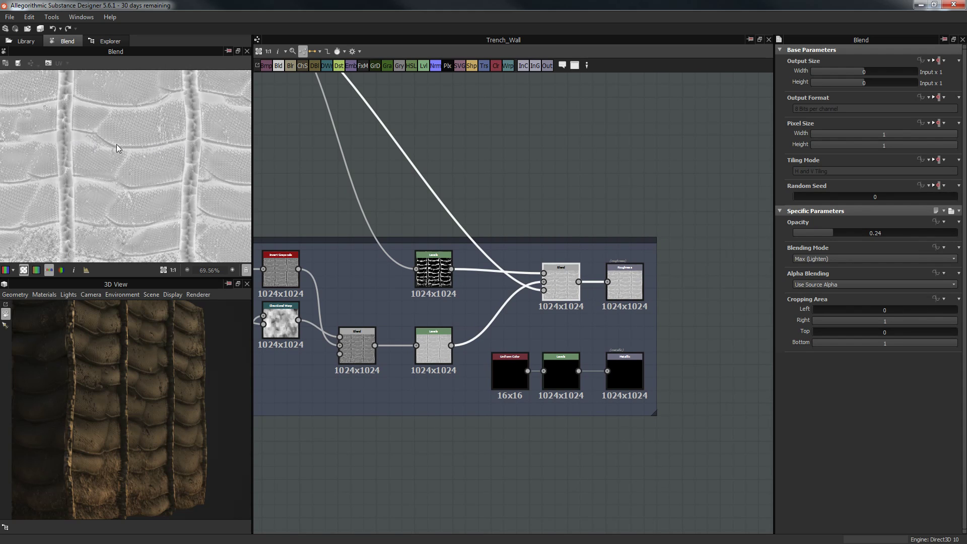
{"action": "middle_click_drag", "start_coordinate": [171, 98], "coordinate": [162, 201]}
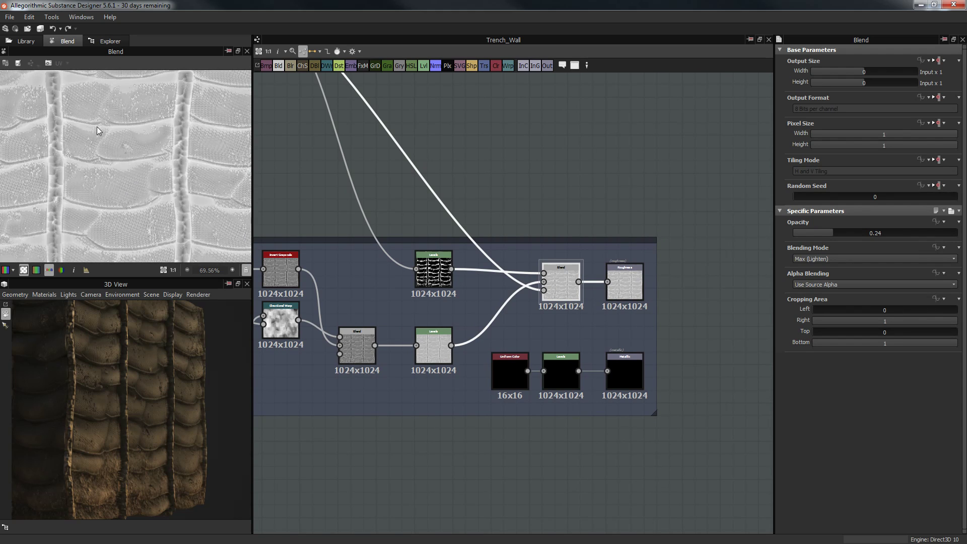
{"action": "scroll", "coordinate": [461, 196], "scroll_direction": "up", "scroll_amount": 3}
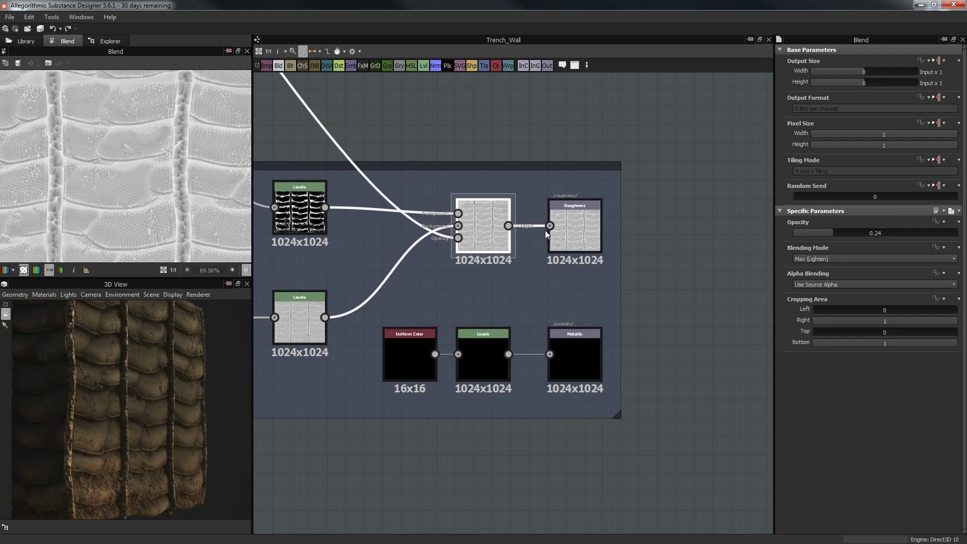
{"action": "left_click", "coordinate": [562, 226]}
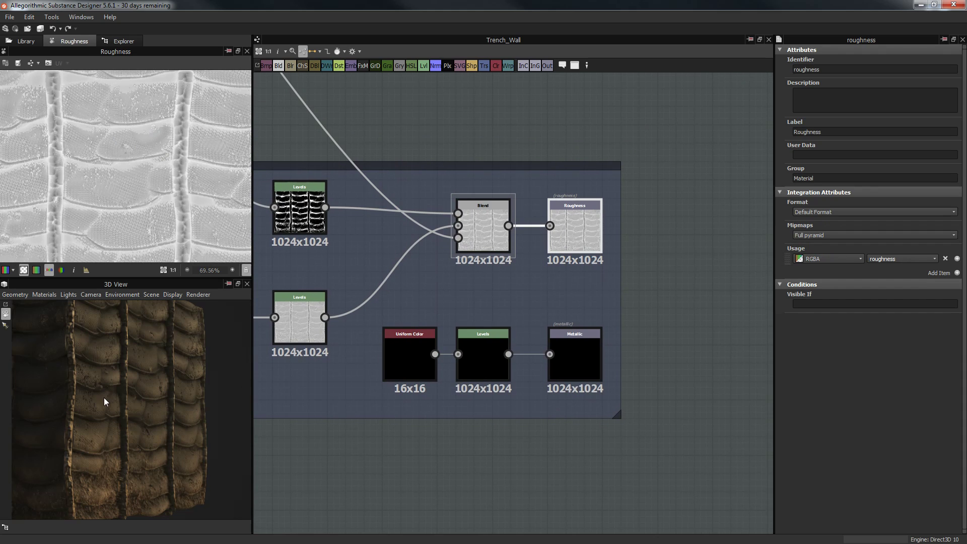
{"action": "mouse_move", "coordinate": [104, 398]}
{"action": "left_mouse_down"}
{"action": "mouse_move", "coordinate": [89, 396]}
{"action": "mouse_move", "coordinate": [117, 395]}
{"action": "left_mouse_up"}
Select the Uniform Color, Levels and Metallic output nodes together to point out the metallic chain
{"action": "left_click_drag", "start_coordinate": [411, 316], "coordinate": [590, 356]}
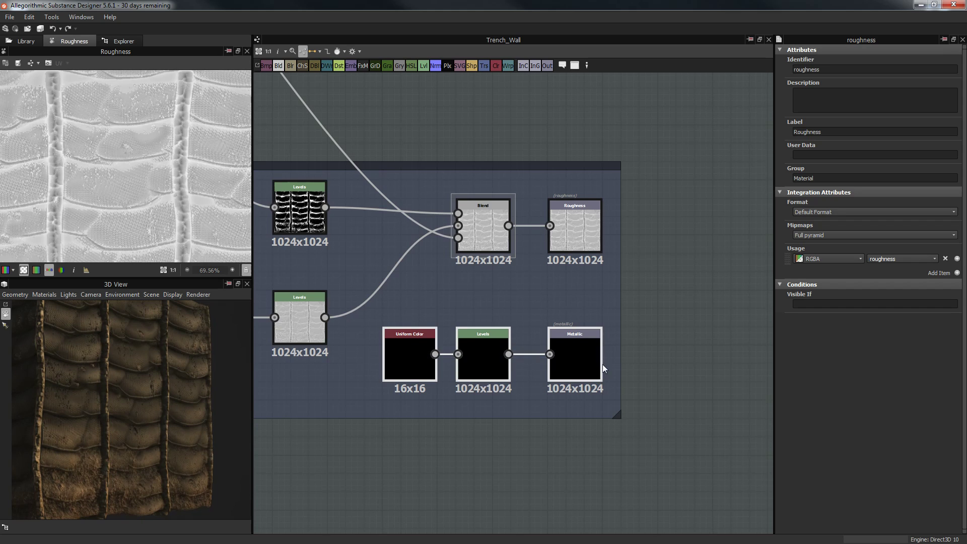
{"action": "scroll", "coordinate": [564, 269], "scroll_direction": "down", "scroll_amount": 2}
{"action": "middle_click_drag", "start_coordinate": [562, 268], "coordinate": [617, 289]}
Inspect the finished wall material on the 3D model from several angles and distances
{"action": "mouse_move", "coordinate": [113, 352]}
{"action": "left_mouse_down"}
{"action": "mouse_move", "coordinate": [164, 410]}
{"action": "mouse_move", "coordinate": [106, 421]}
{"action": "mouse_move", "coordinate": [134, 388]}
{"action": "mouse_move", "coordinate": [132, 372]}
{"action": "mouse_move", "coordinate": [163, 386]}
{"action": "mouse_move", "coordinate": [186, 348]}
{"action": "mouse_move", "coordinate": [201, 385]}
{"action": "mouse_move", "coordinate": [150, 386]}
{"action": "mouse_move", "coordinate": [300, 387]}
{"action": "mouse_move", "coordinate": [96, 399]}
{"action": "mouse_move", "coordinate": [120, 372]}
{"action": "left_mouse_up"}
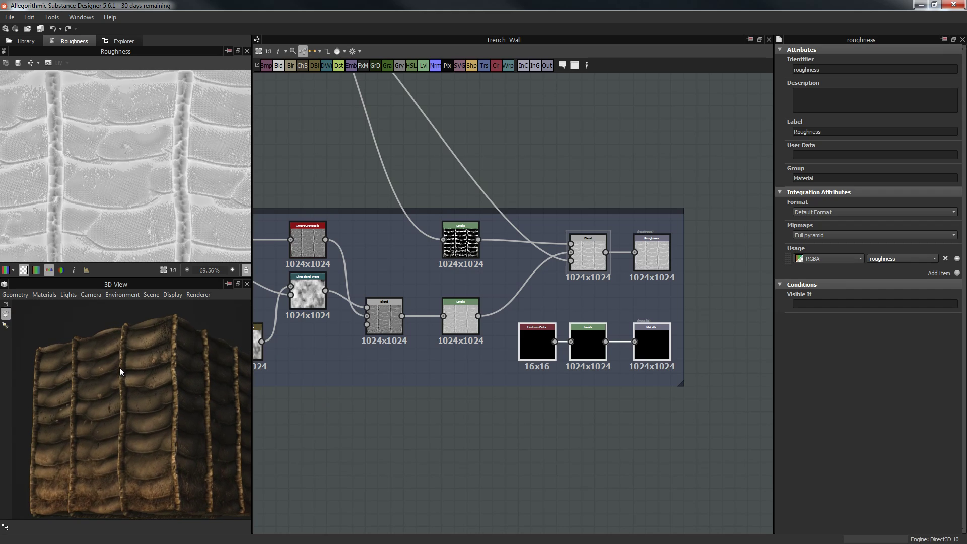
{"action": "scroll", "coordinate": [136, 445], "scroll_direction": "down", "scroll_amount": 3}
{"action": "middle_click_drag", "start_coordinate": [135, 445], "coordinate": [154, 437]}
{"action": "scroll", "coordinate": [150, 432], "scroll_direction": "up", "scroll_amount": 5}
{"action": "left_click_drag", "start_coordinate": [154, 433], "coordinate": [251, 397]}
{"action": "scroll", "coordinate": [382, 305], "scroll_direction": "down", "scroll_amount": 5}
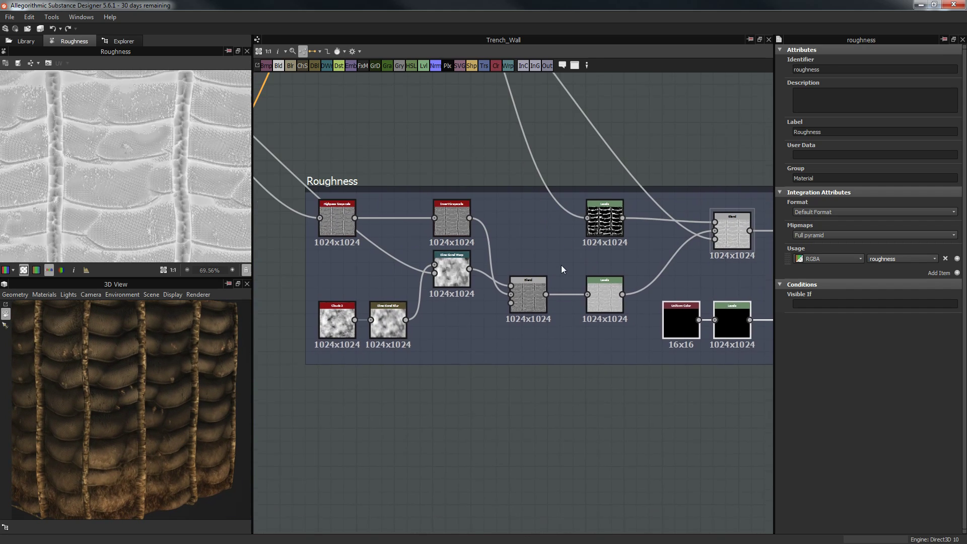
Try shifting the midtone of the Levels node after the darken Blend far towards white, and check the surface shine in 3D
{"action": "scroll", "coordinate": [488, 373], "scroll_direction": "up", "scroll_amount": 8}
{"action": "middle_click_drag", "start_coordinate": [576, 358], "coordinate": [558, 349]}
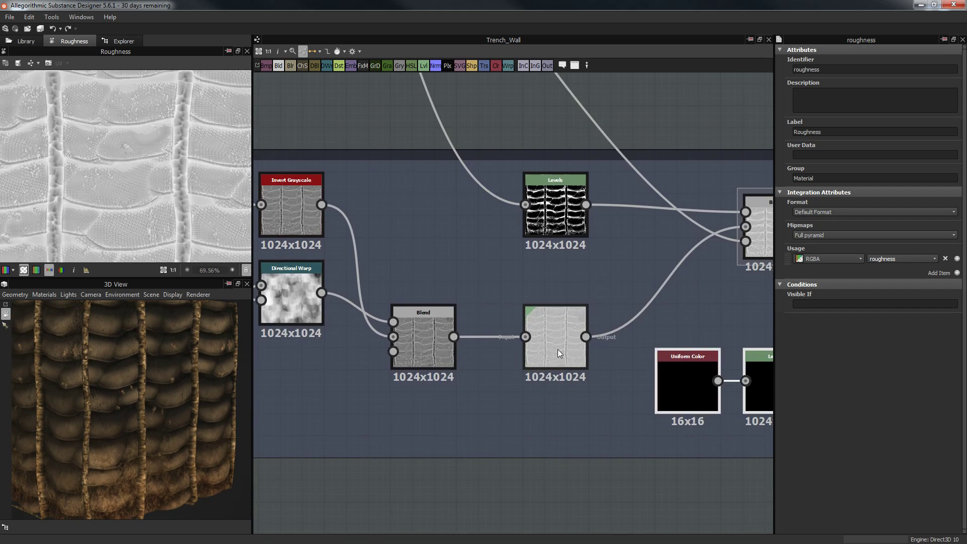
{"action": "left_click", "coordinate": [558, 349]}
{"action": "left_click_drag", "start_coordinate": [872, 249], "coordinate": [935, 253]}
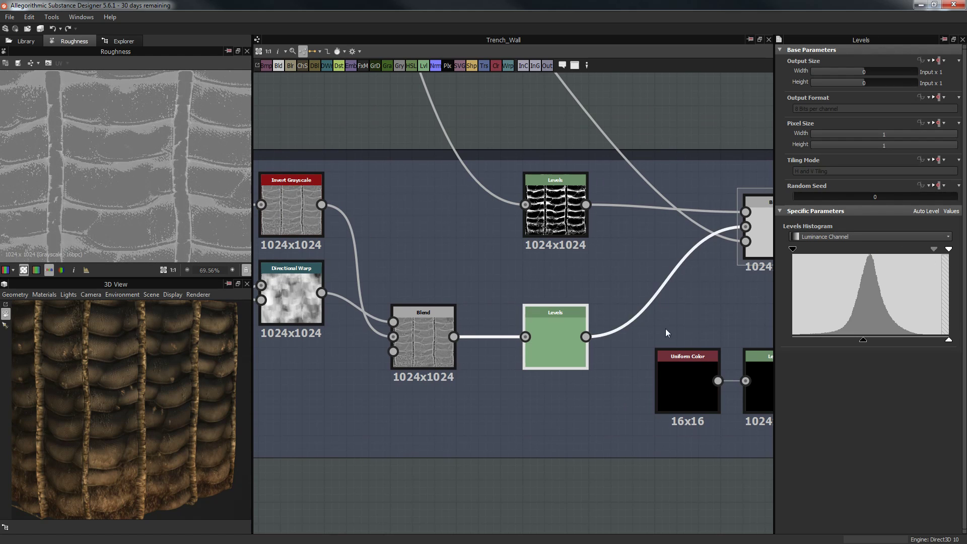
{"action": "left_click_drag", "start_coordinate": [177, 414], "coordinate": [111, 411]}
{"action": "scroll", "coordinate": [86, 379], "scroll_direction": "up", "scroll_amount": 3}
{"action": "left_click_drag", "start_coordinate": [87, 379], "coordinate": [116, 377]}
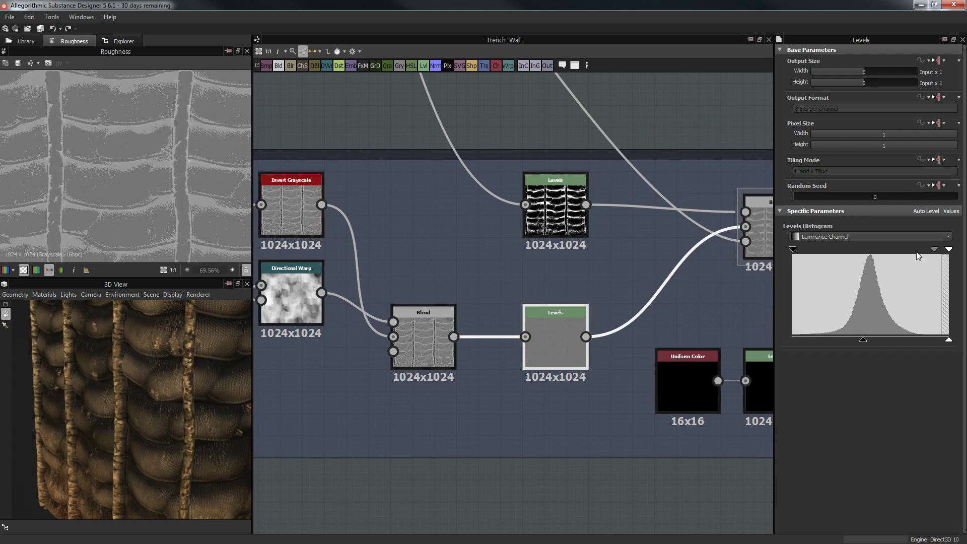
Move the Levels midtone back to about the middle of the histogram and check the whole 3D model
{"action": "left_click_drag", "start_coordinate": [934, 249], "coordinate": [875, 258]}
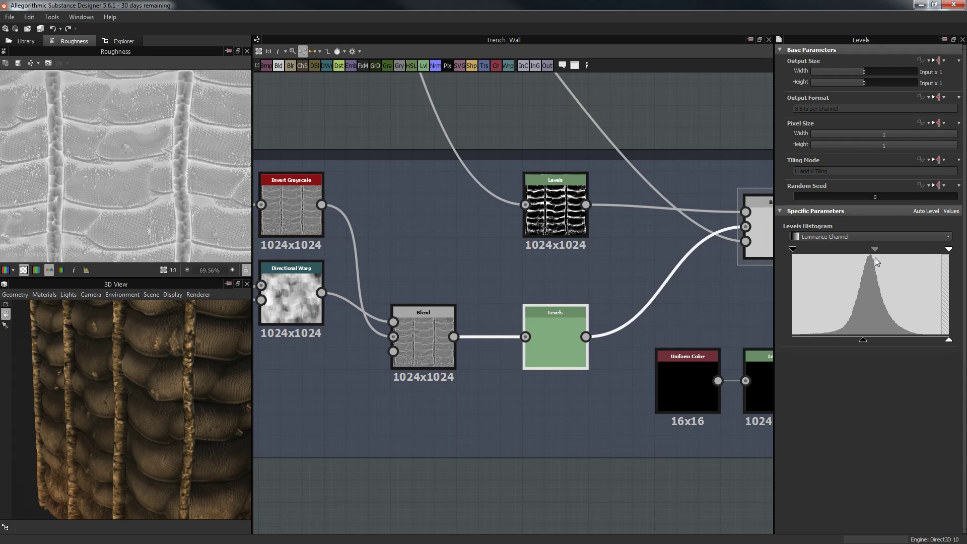
{"action": "middle_click_drag", "start_coordinate": [486, 472], "coordinate": [498, 451]}
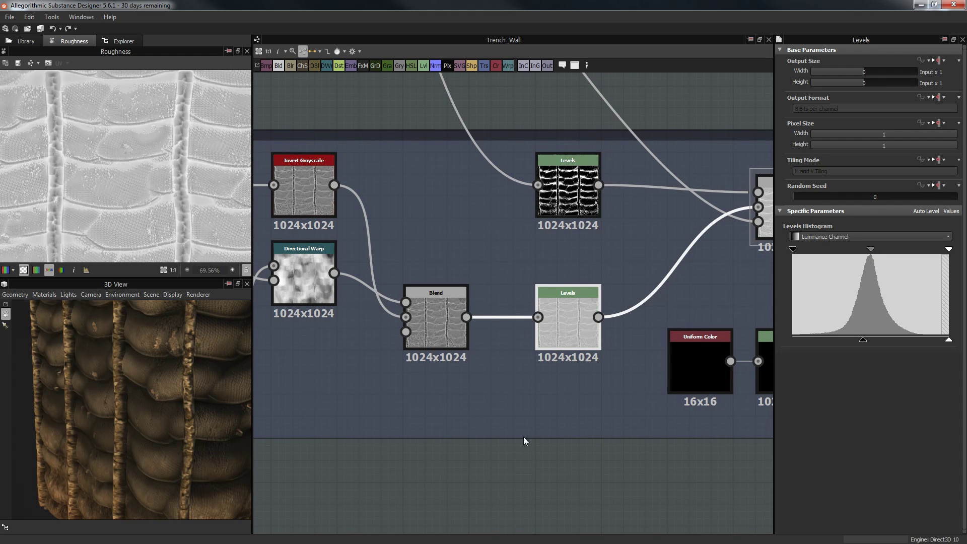
{"action": "scroll", "coordinate": [524, 437], "scroll_direction": "down", "scroll_amount": 2}
{"action": "left_click_drag", "start_coordinate": [126, 398], "coordinate": [204, 369]}
{"action": "scroll", "coordinate": [205, 369], "scroll_direction": "down", "scroll_amount": 4}
{"action": "scroll", "coordinate": [403, 452], "scroll_direction": "down", "scroll_amount": 2}
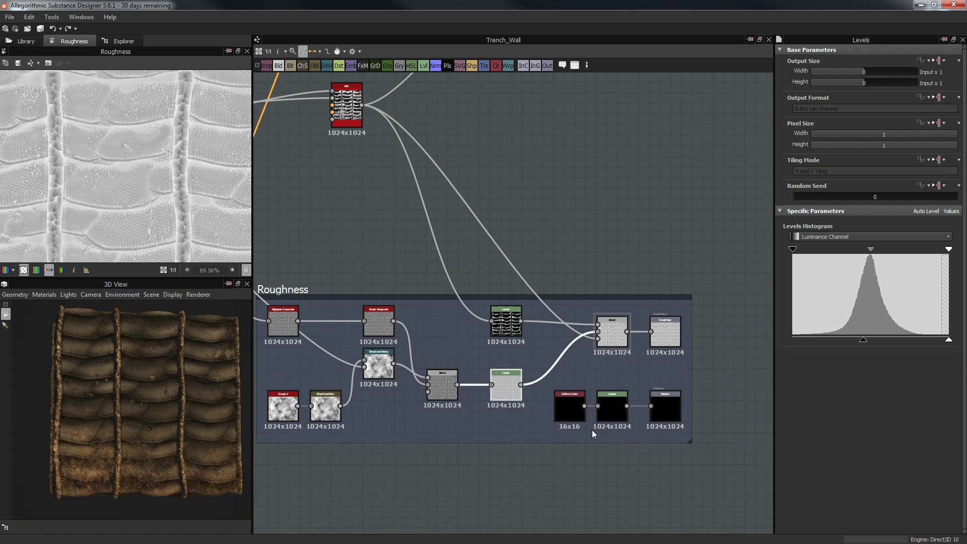
Survey the complete Trench_Wall graph, from the Sandbag Base frame through to the Roughness frame
{"action": "scroll", "coordinate": [624, 357], "scroll_direction": "down", "scroll_amount": 7}
{"action": "middle_click_drag", "start_coordinate": [491, 276], "coordinate": [532, 336]}
{"action": "scroll", "coordinate": [593, 291], "scroll_direction": "down", "scroll_amount": 6}
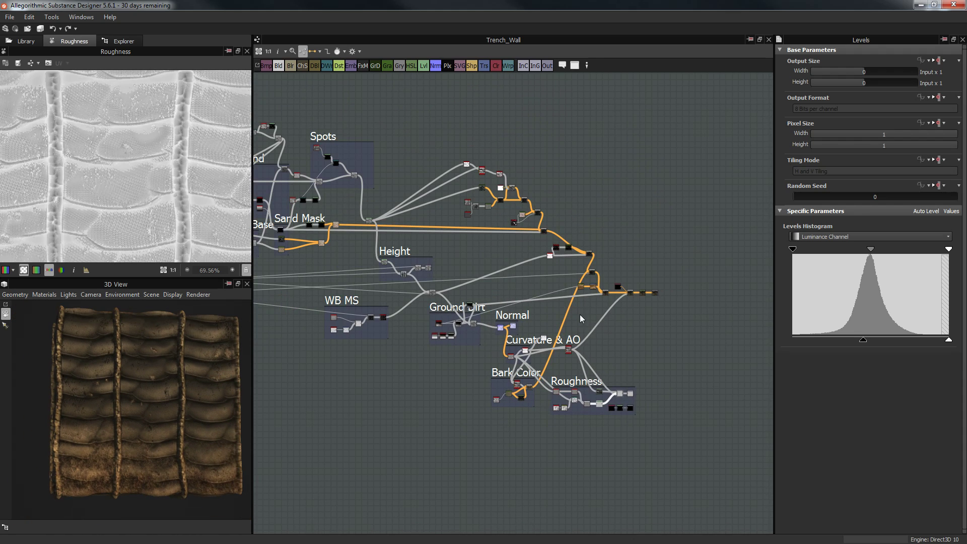
{"action": "scroll", "coordinate": [594, 291], "scroll_direction": "up", "scroll_amount": 5}
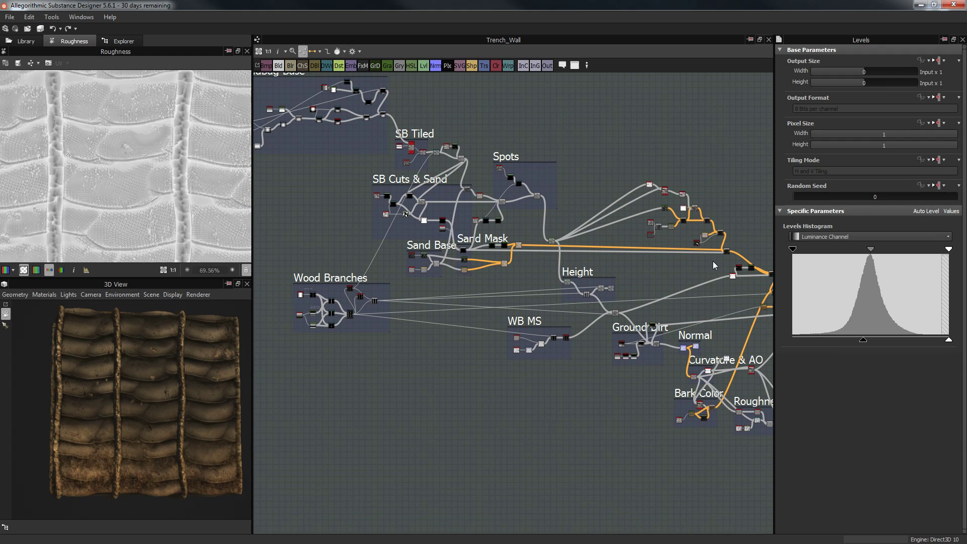
{"action": "scroll", "coordinate": [532, 262], "scroll_direction": "down", "scroll_amount": 2}
{"action": "scroll", "coordinate": [533, 262], "scroll_direction": "up", "scroll_amount": 1}
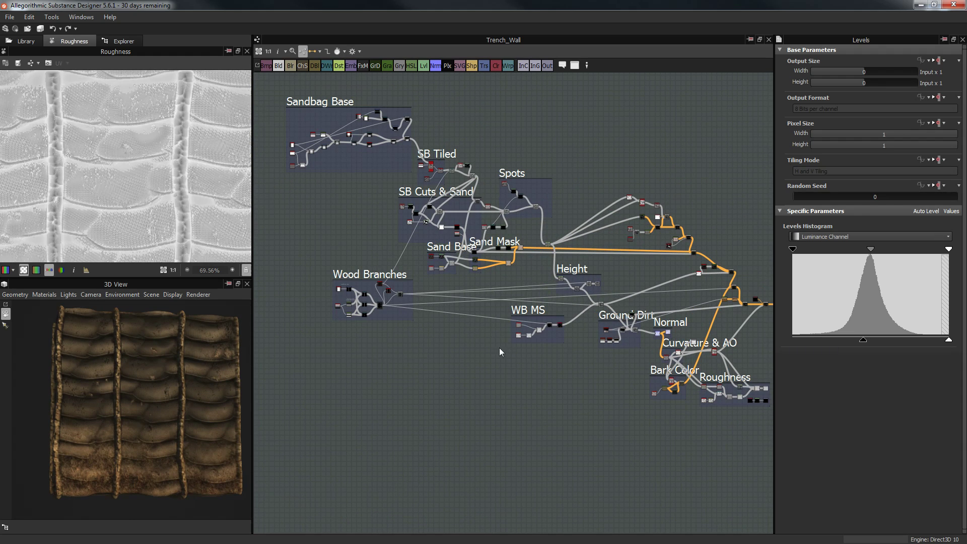
Examine the Wood Branches frame, from its gradients and directional warps to the tiling, blurs and final Blend
{"action": "scroll", "coordinate": [500, 349], "scroll_direction": "up", "scroll_amount": 5}
{"action": "middle_click_drag", "start_coordinate": [406, 324], "coordinate": [633, 362]}
{"action": "scroll", "coordinate": [460, 253], "scroll_direction": "up", "scroll_amount": 3}
{"action": "scroll", "coordinate": [450, 259], "scroll_direction": "up", "scroll_amount": 1}
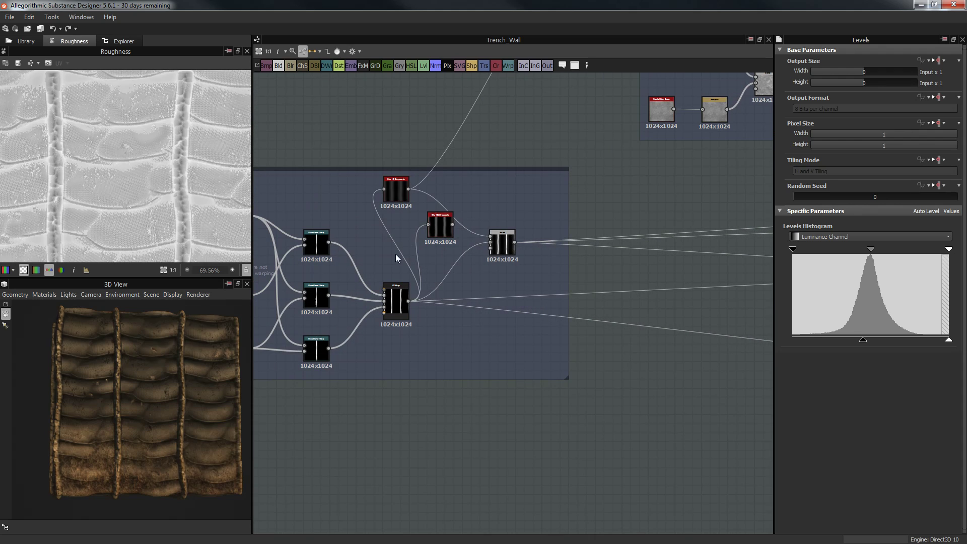
{"action": "scroll", "coordinate": [400, 262], "scroll_direction": "down", "scroll_amount": 4}
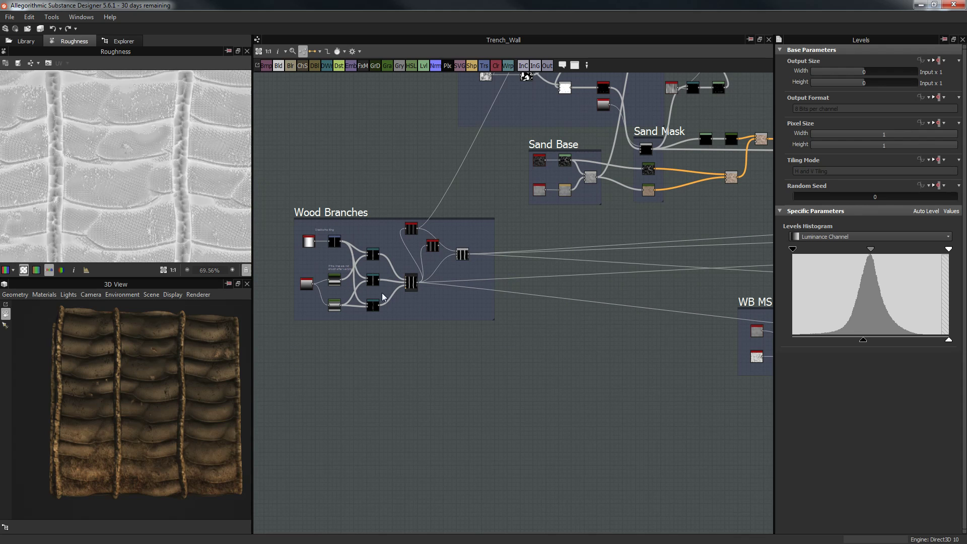
{"action": "scroll", "coordinate": [422, 268], "scroll_direction": "up", "scroll_amount": 5}
{"action": "middle_click_drag", "start_coordinate": [411, 367], "coordinate": [489, 369]}
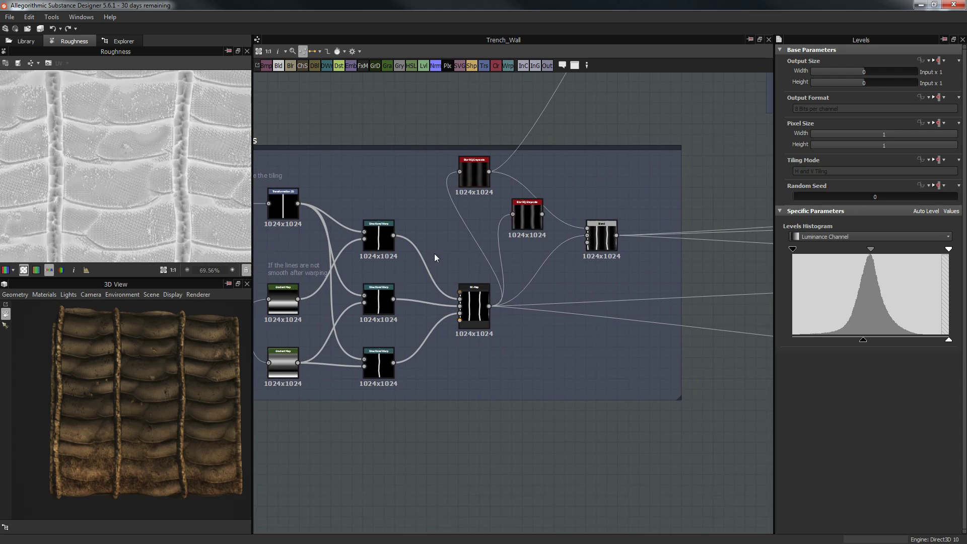
{"action": "middle_click_drag", "start_coordinate": [529, 226], "coordinate": [720, 246]}
{"action": "middle_click_drag", "start_coordinate": [569, 232], "coordinate": [450, 198]}
{"action": "middle_click_drag", "start_coordinate": [535, 189], "coordinate": [521, 189]}
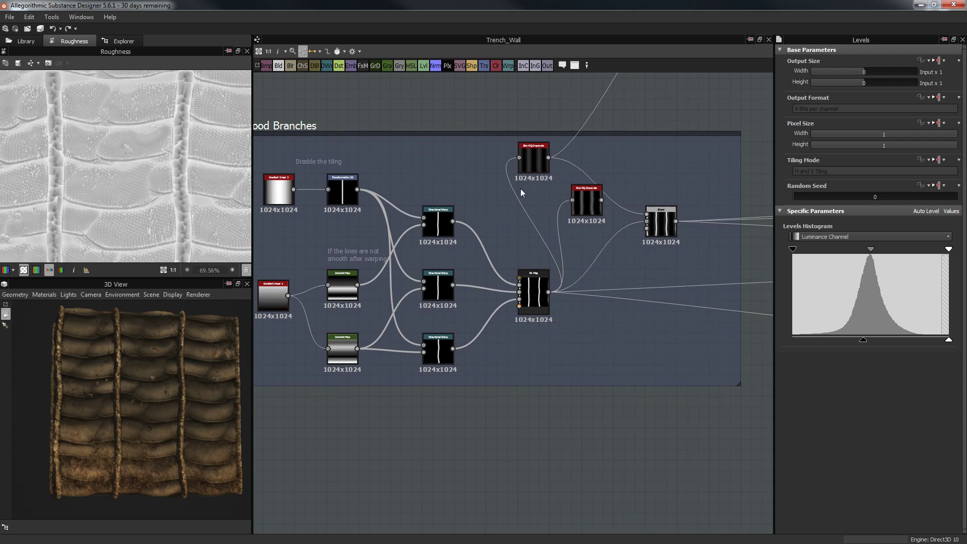
Examine the trench wall material on the rounded cube from several sides and look through the available preview geometries
{"action": "left_click_drag", "start_coordinate": [185, 410], "coordinate": [211, 473]}
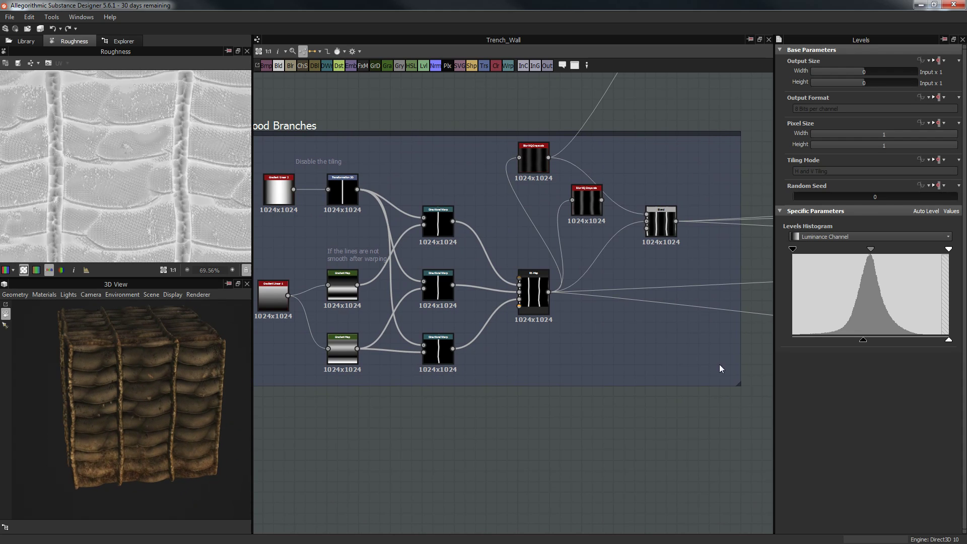
{"action": "middle_click_drag", "start_coordinate": [531, 443], "coordinate": [507, 484]}
{"action": "left_click_drag", "start_coordinate": [149, 419], "coordinate": [218, 399]}
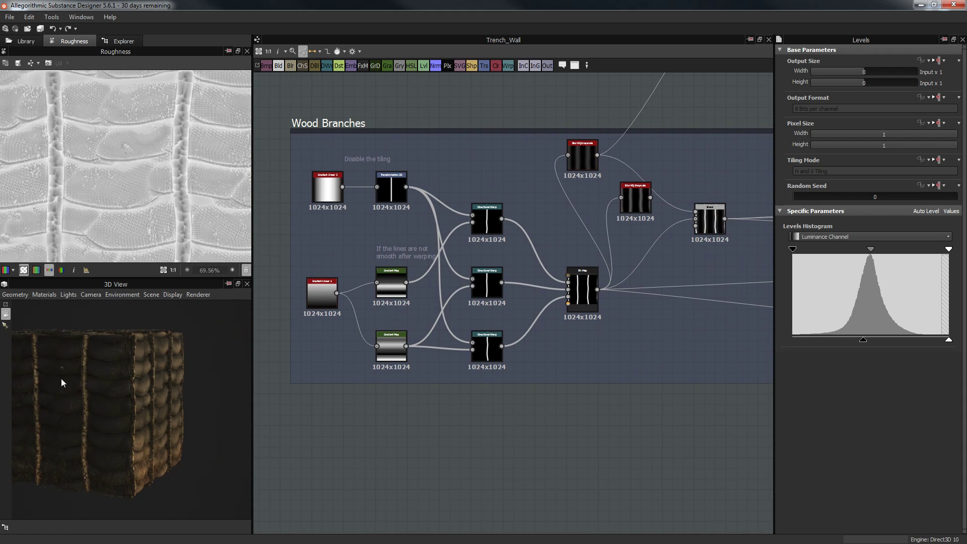
{"action": "left_click_drag", "start_coordinate": [136, 377], "coordinate": [35, 312]}
{"action": "left_click", "coordinate": [15, 295]}
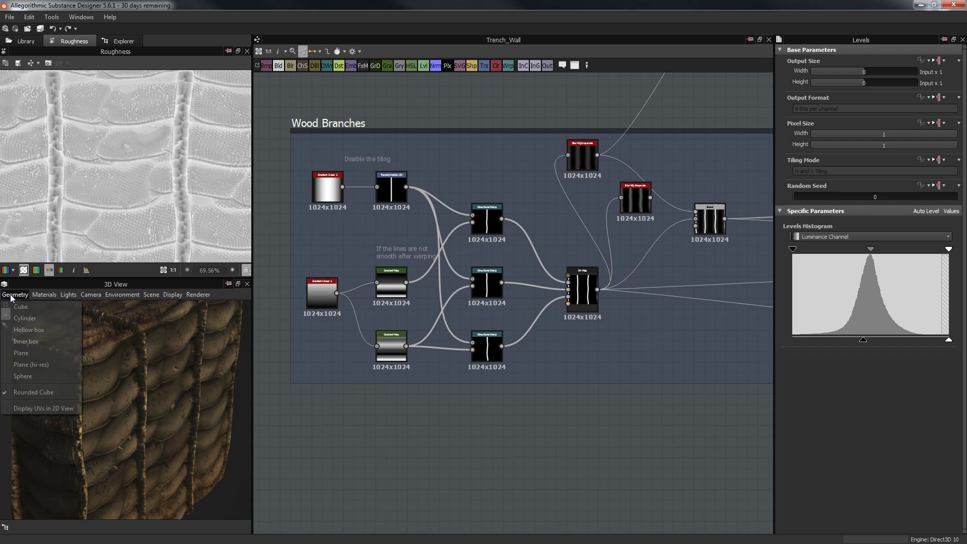
{"action": "left_click", "coordinate": [48, 366]}
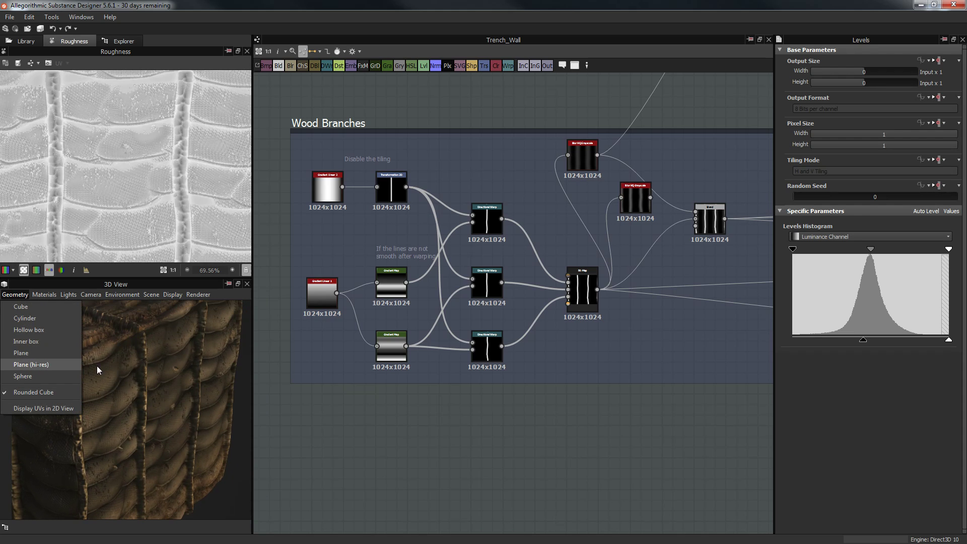
{"action": "left_click_drag", "start_coordinate": [199, 355], "coordinate": [79, 336]}
Review the physically_metallic_roughness shader's Tesselation option and open the Default material's settings for the 3D preview
{"action": "left_click", "coordinate": [15, 295]}
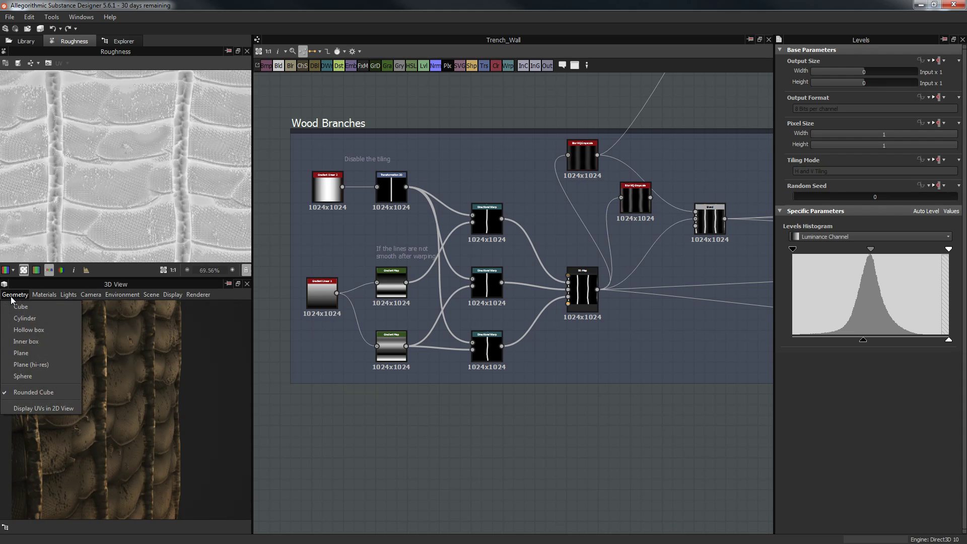
{"action": "mouse_move", "coordinate": [44, 294]}
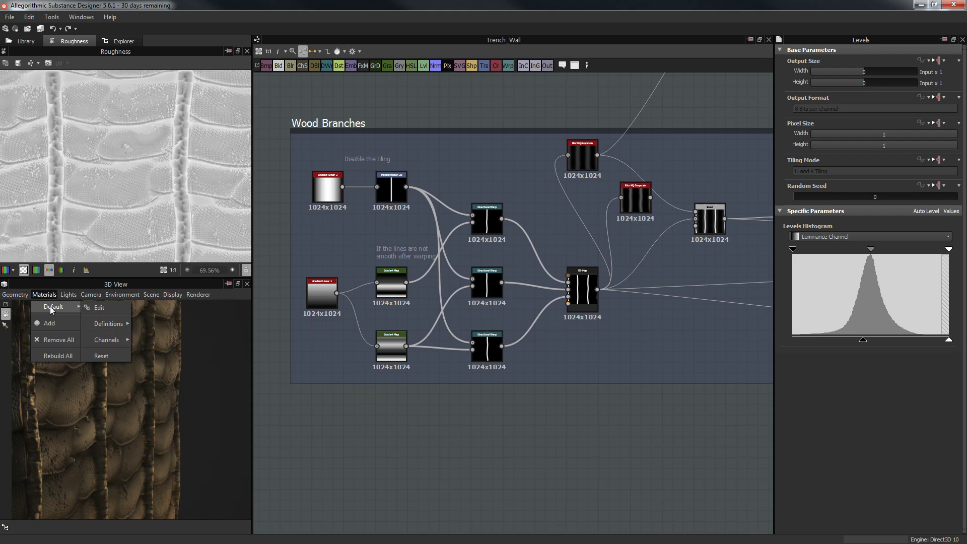
{"action": "mouse_move", "coordinate": [113, 324]}
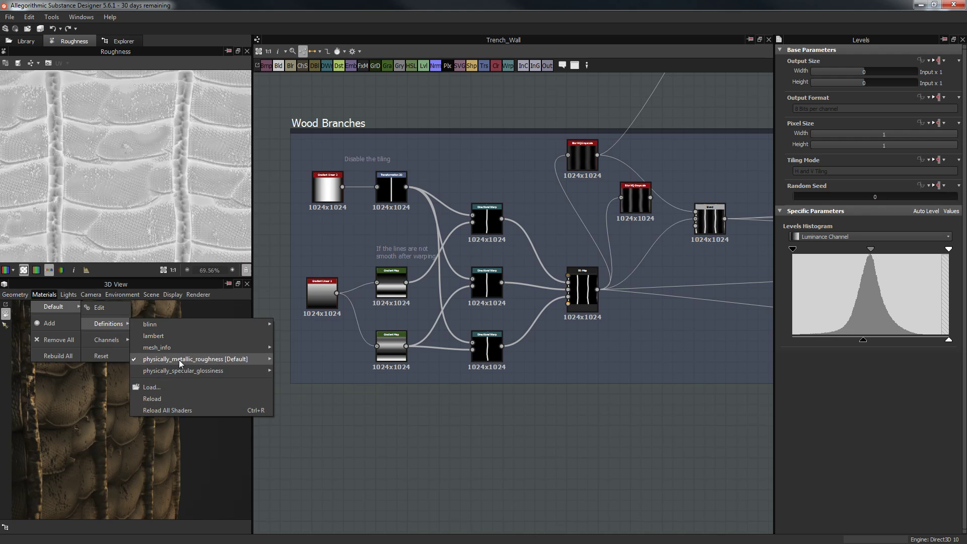
{"action": "mouse_move", "coordinate": [180, 360]}
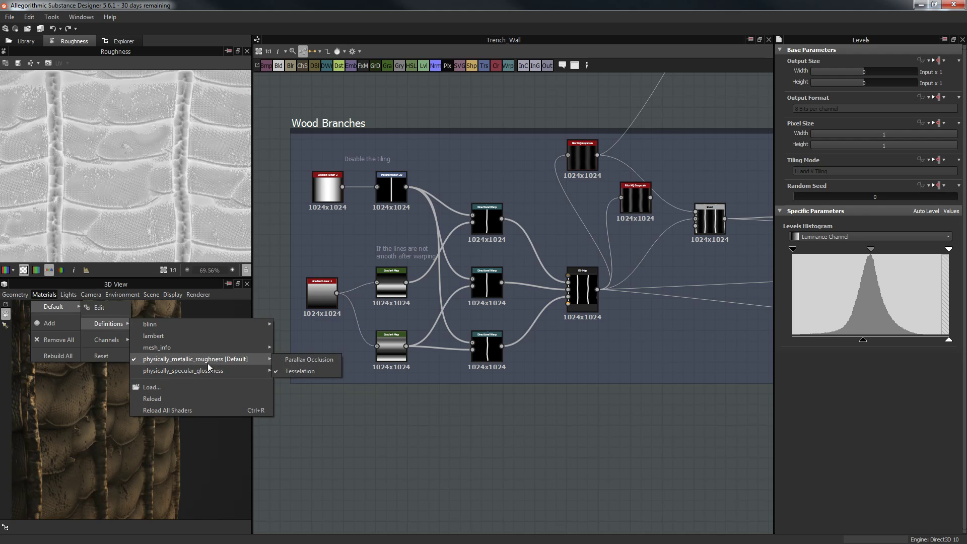
{"action": "left_click", "coordinate": [101, 308]}
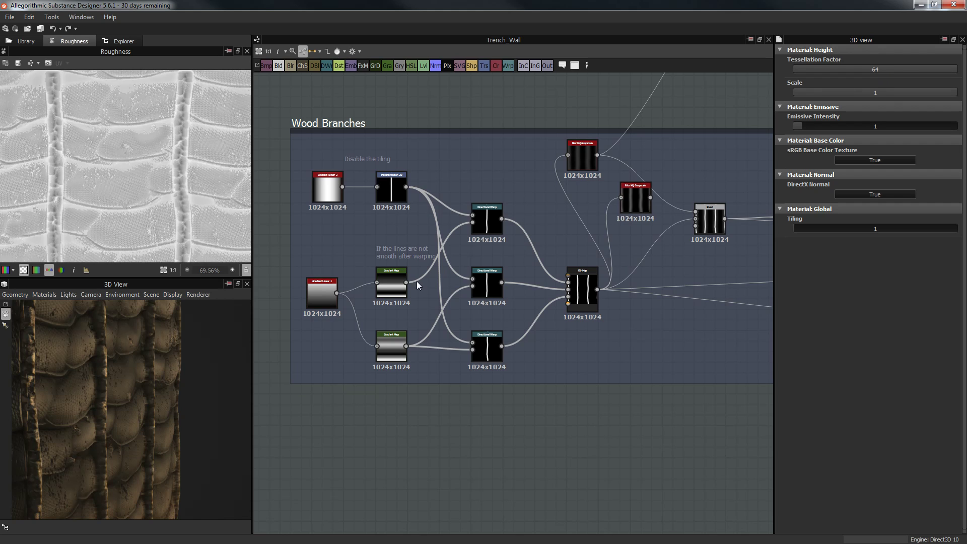
Inspect the displaced sandbags and wood branches up close in 3D, from frontal and oblique angles
{"action": "mouse_move", "coordinate": [186, 373]}
{"action": "left_mouse_down"}
{"action": "mouse_move", "coordinate": [149, 382]}
{"action": "mouse_move", "coordinate": [193, 383]}
{"action": "left_mouse_up"}
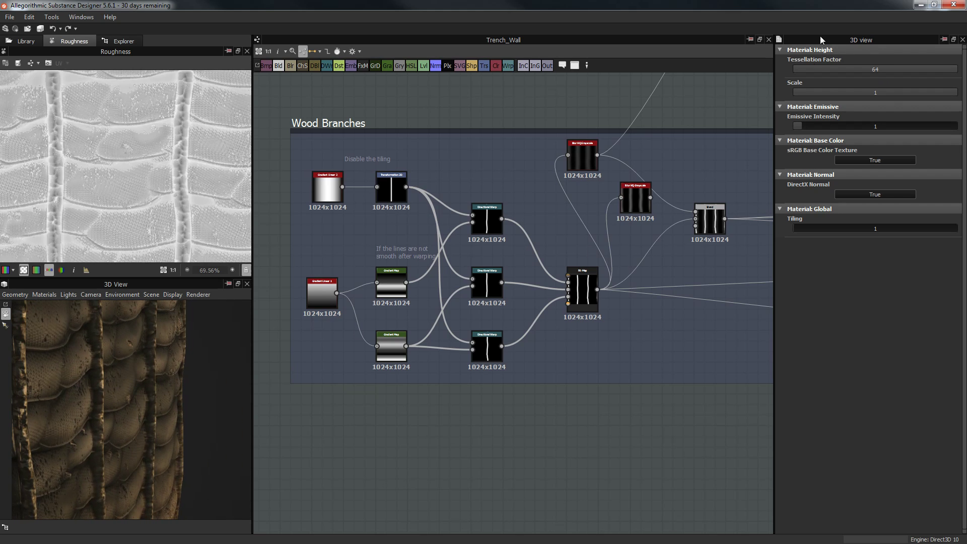
{"action": "left_click_drag", "start_coordinate": [99, 395], "coordinate": [65, 397]}
{"action": "left_click_drag", "start_coordinate": [156, 374], "coordinate": [170, 372]}
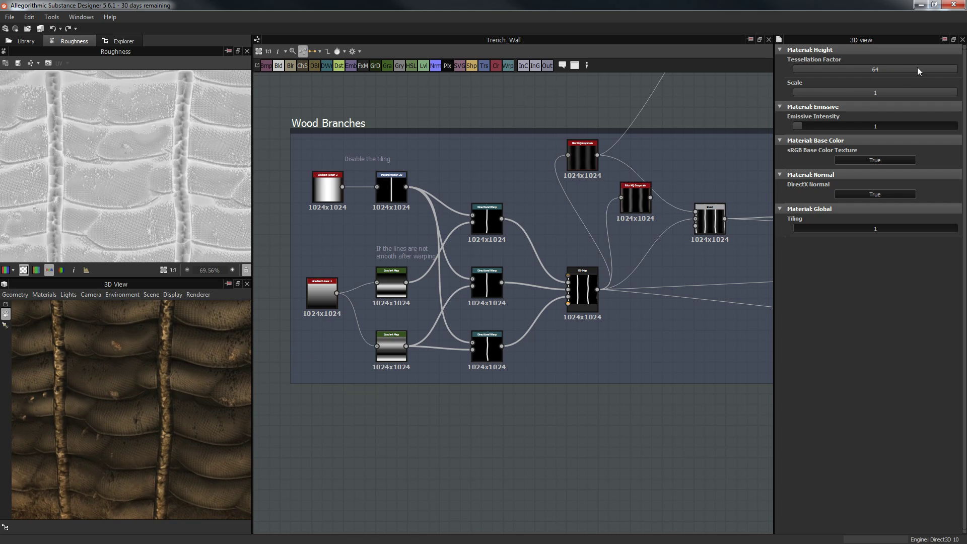
{"action": "left_click_drag", "start_coordinate": [240, 401], "coordinate": [202, 313]}
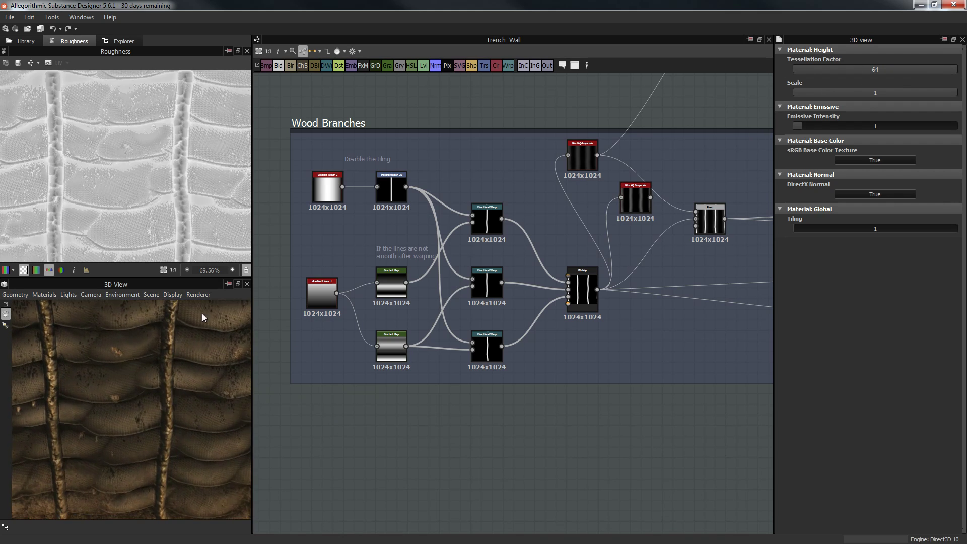
{"action": "left_click_drag", "start_coordinate": [152, 347], "coordinate": [182, 325]}
Switch the 3D renderer to IRay and pause its rendering
{"action": "left_click", "coordinate": [197, 295]}
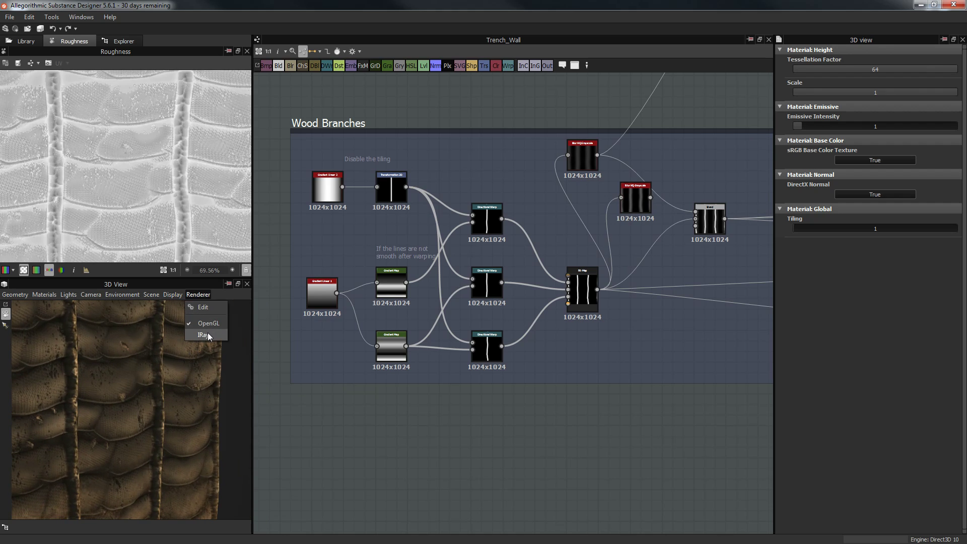
{"action": "left_click", "coordinate": [196, 335]}
{"action": "left_click", "coordinate": [202, 296]}
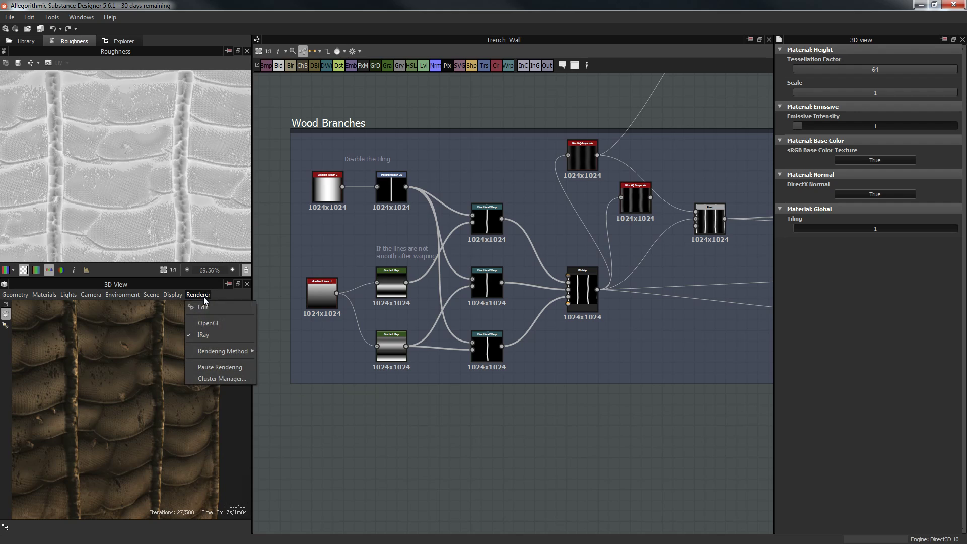
{"action": "left_click", "coordinate": [214, 362]}
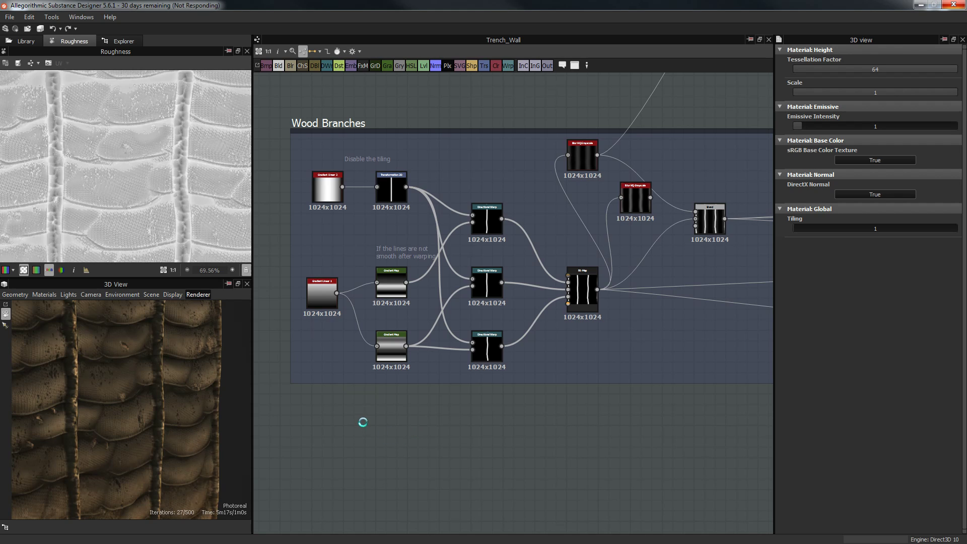
{"action": "scroll", "coordinate": [363, 422], "scroll_direction": "down", "scroll_amount": 1}
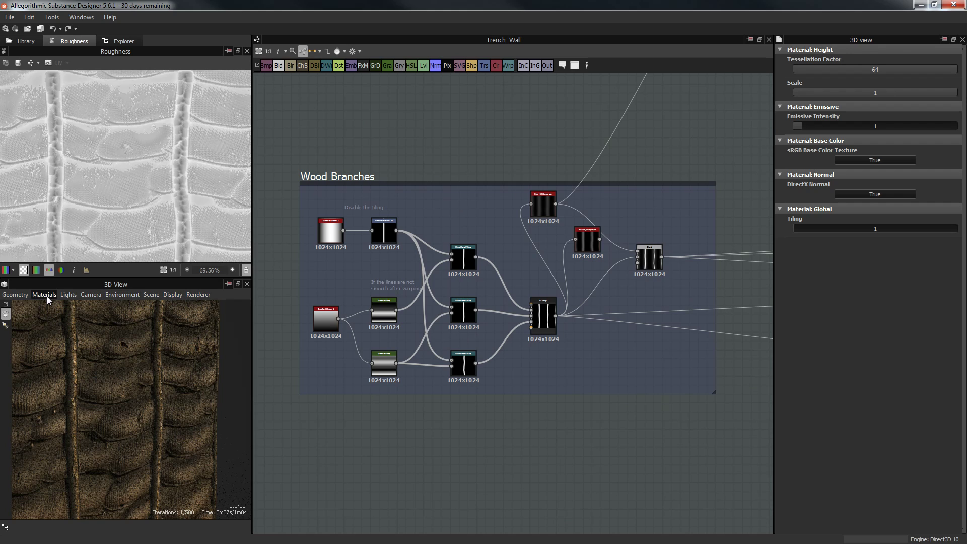
Check the IRay renderer options and open the Default material's IRay settings
{"action": "left_click", "coordinate": [198, 294]}
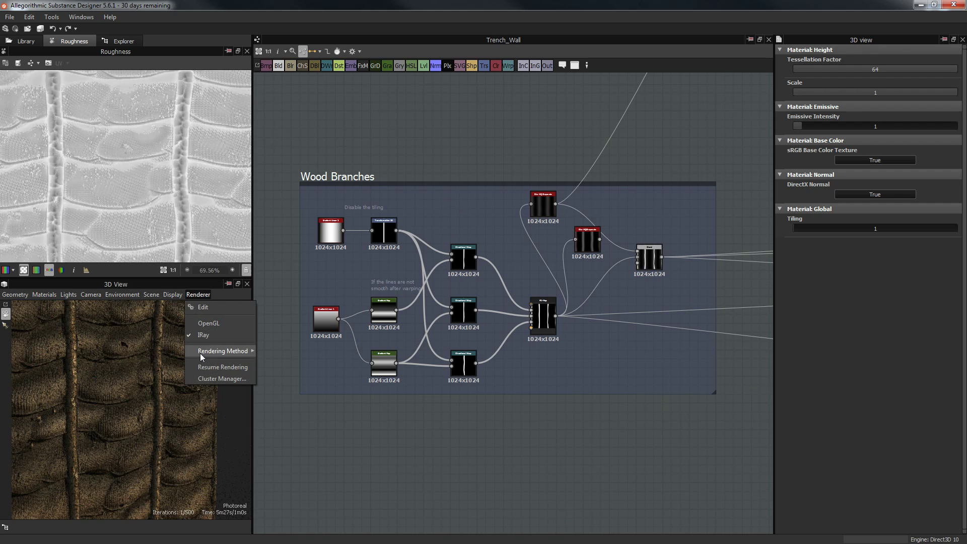
{"action": "mouse_move", "coordinate": [151, 295]}
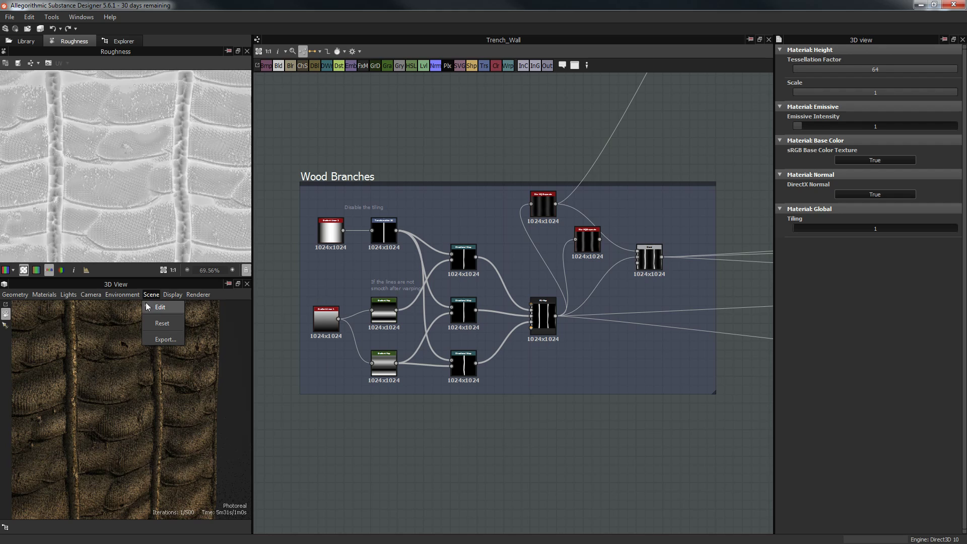
{"action": "mouse_move", "coordinate": [44, 295]}
{"action": "left_click", "coordinate": [100, 308]}
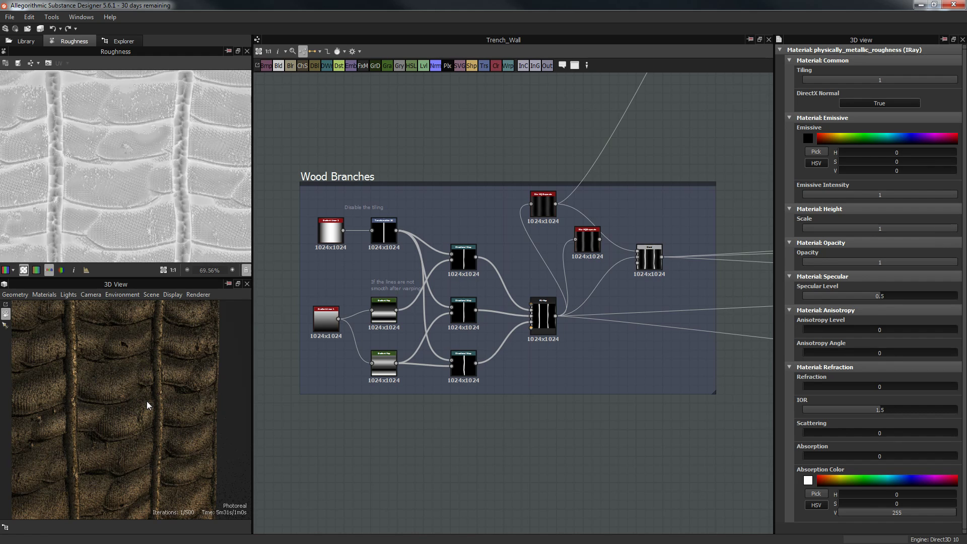
Open the 3D scene's settings and review the subdivision methods of the Box001 mesh, keeping Parametric
{"action": "left_click", "coordinate": [152, 295]}
{"action": "left_click", "coordinate": [156, 310]}
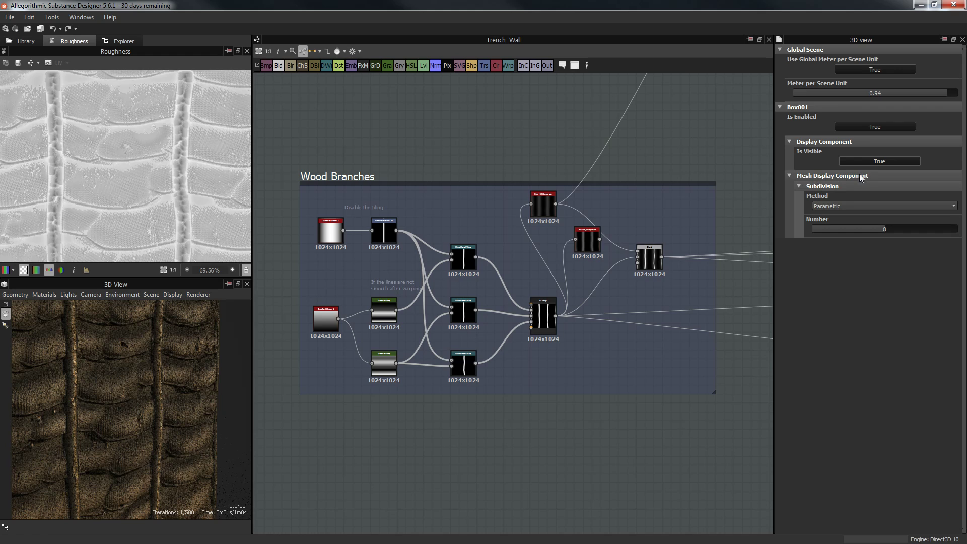
{"action": "left_click", "coordinate": [832, 206]}
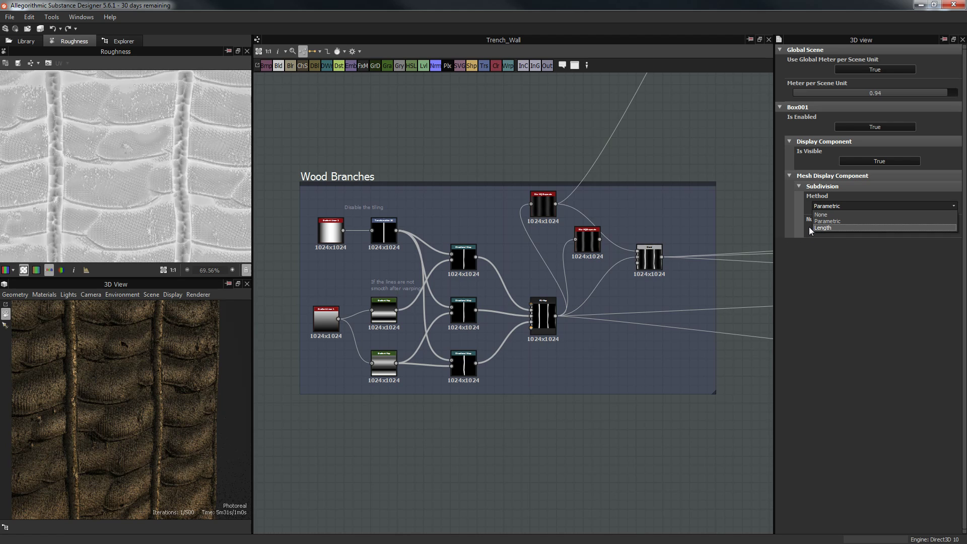
{"action": "left_click", "coordinate": [872, 271]}
{"action": "left_click", "coordinate": [843, 206]}
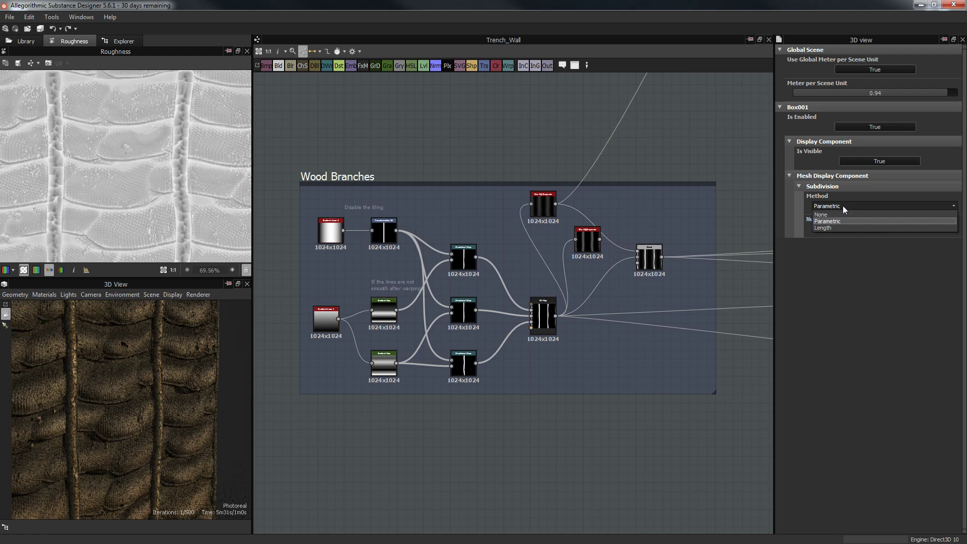
{"action": "left_click", "coordinate": [843, 205]}
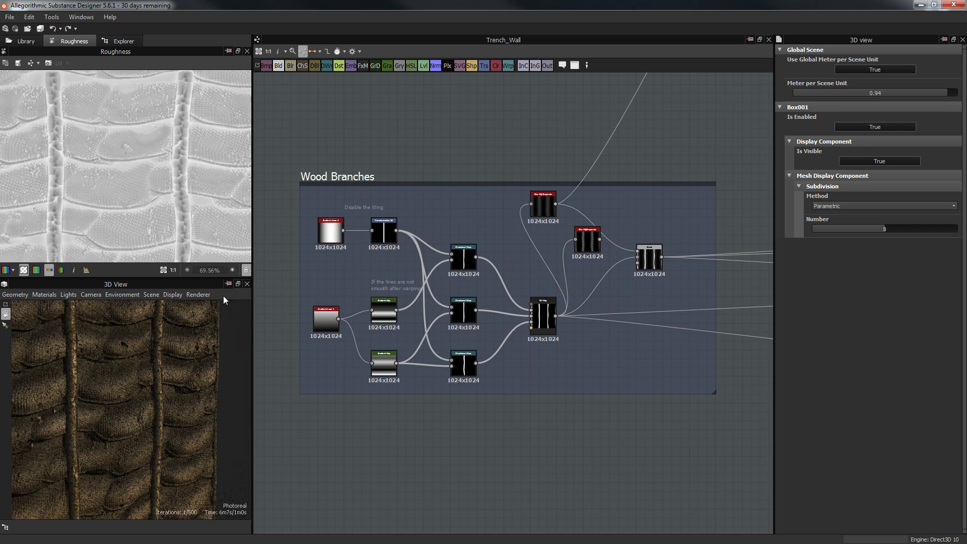
Switch the 3D renderer back to OpenGL and check the whole front face of the model
{"action": "left_click", "coordinate": [198, 294]}
{"action": "left_click", "coordinate": [225, 323]}
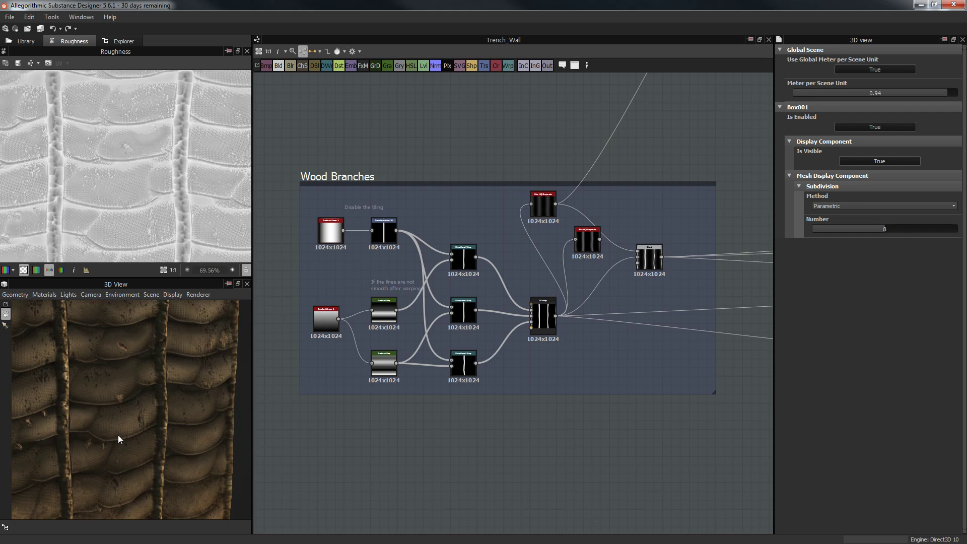
{"action": "left_click_drag", "start_coordinate": [118, 435], "coordinate": [109, 376]}
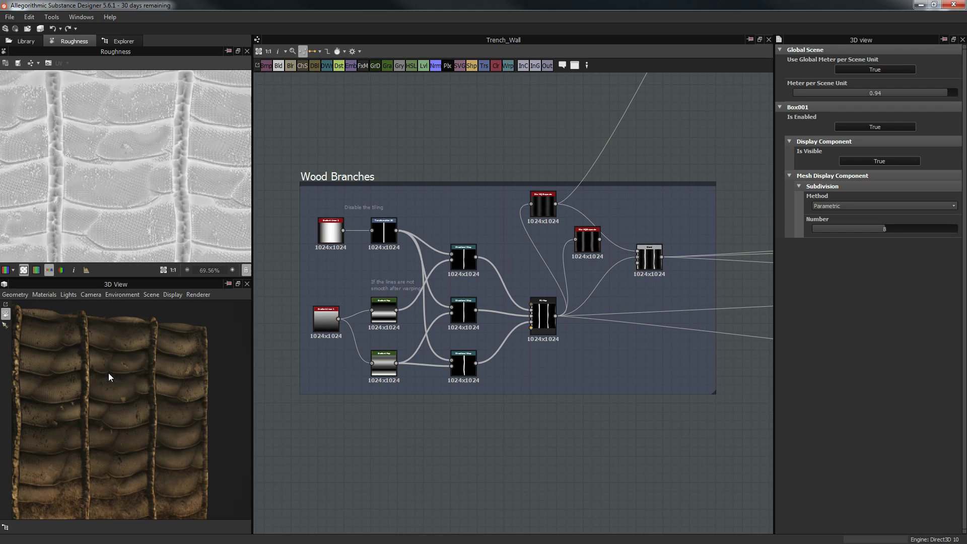
Preview the Wood Branches FX-Map in 2D and view the branches on the 3D cube from an angle
{"action": "double_click", "coordinate": [543, 316]}
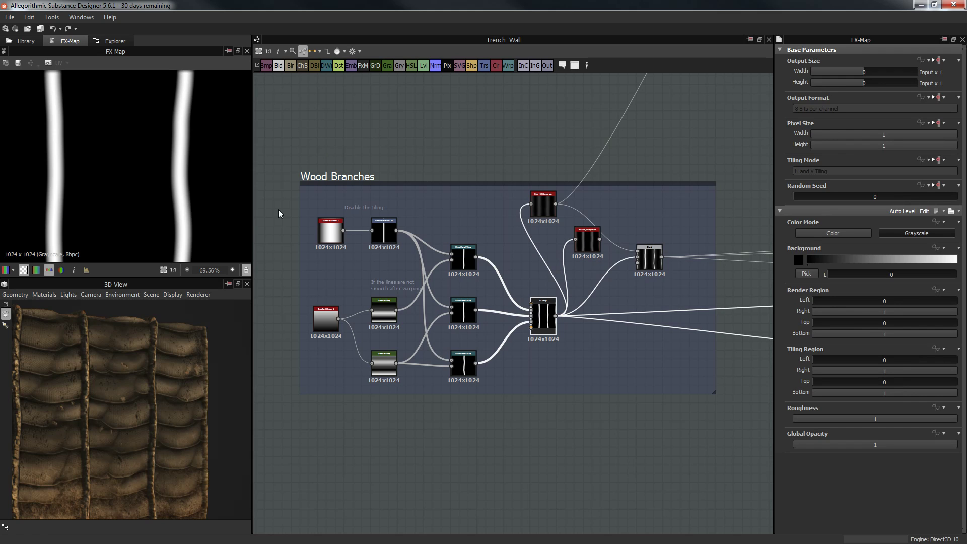
{"action": "middle_click_drag", "start_coordinate": [337, 220], "coordinate": [334, 201]}
{"action": "left_click_drag", "start_coordinate": [125, 386], "coordinate": [158, 414]}
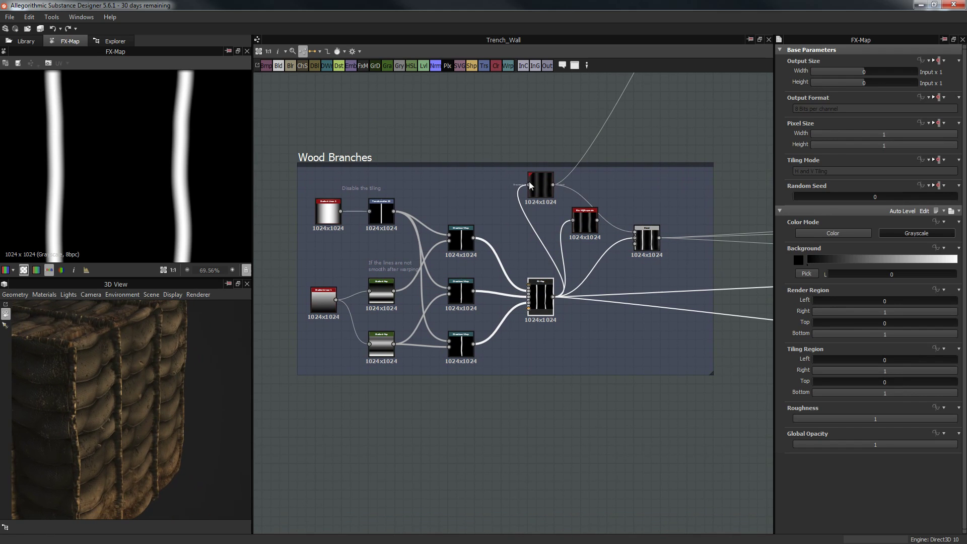
Shift the two blur nodes and the Blend away from the Wood Branches FX-Map, and move the upper blur slightly further
{"action": "left_click_drag", "start_coordinate": [502, 183], "coordinate": [651, 236]}
{"action": "left_click_drag", "start_coordinate": [652, 236], "coordinate": [678, 237]}
{"action": "left_click", "coordinate": [692, 129]}
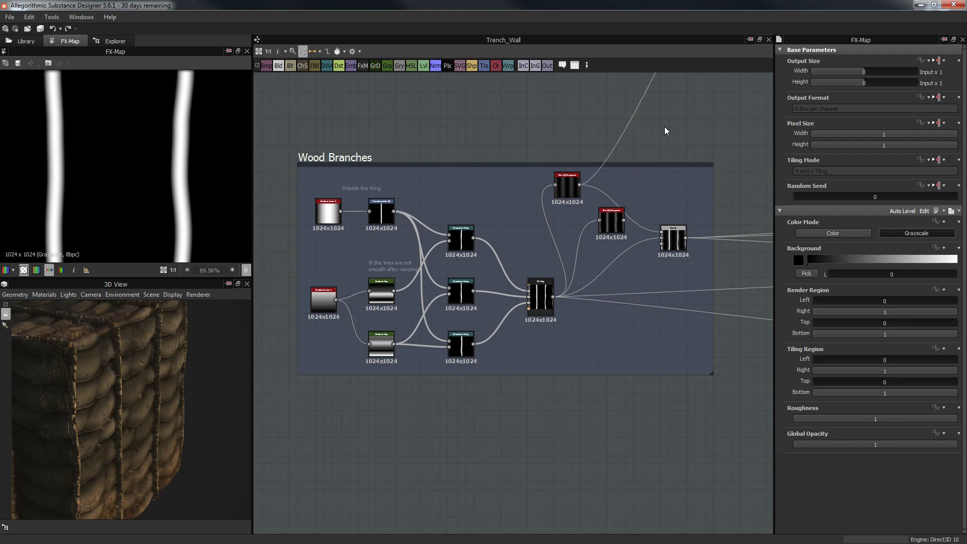
{"action": "left_click_drag", "start_coordinate": [573, 190], "coordinate": [600, 190]}
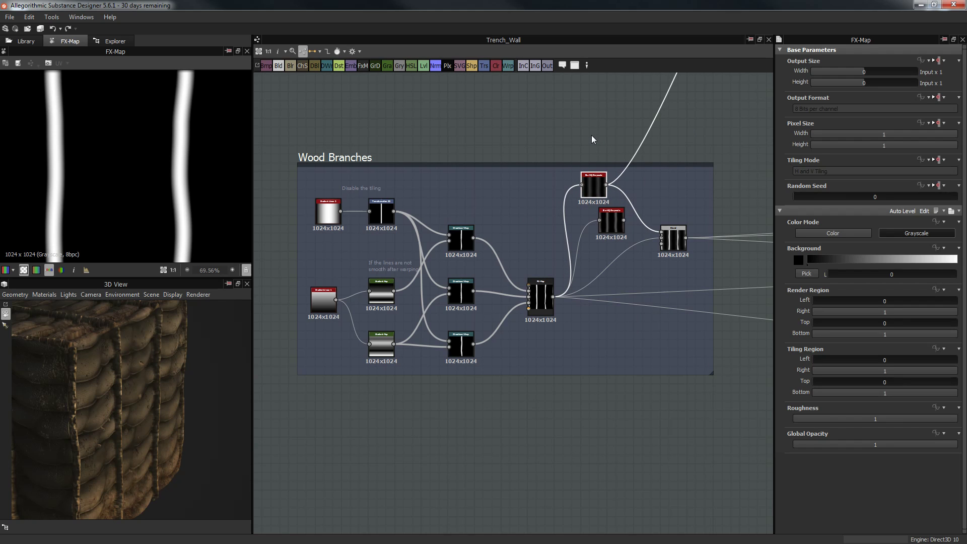